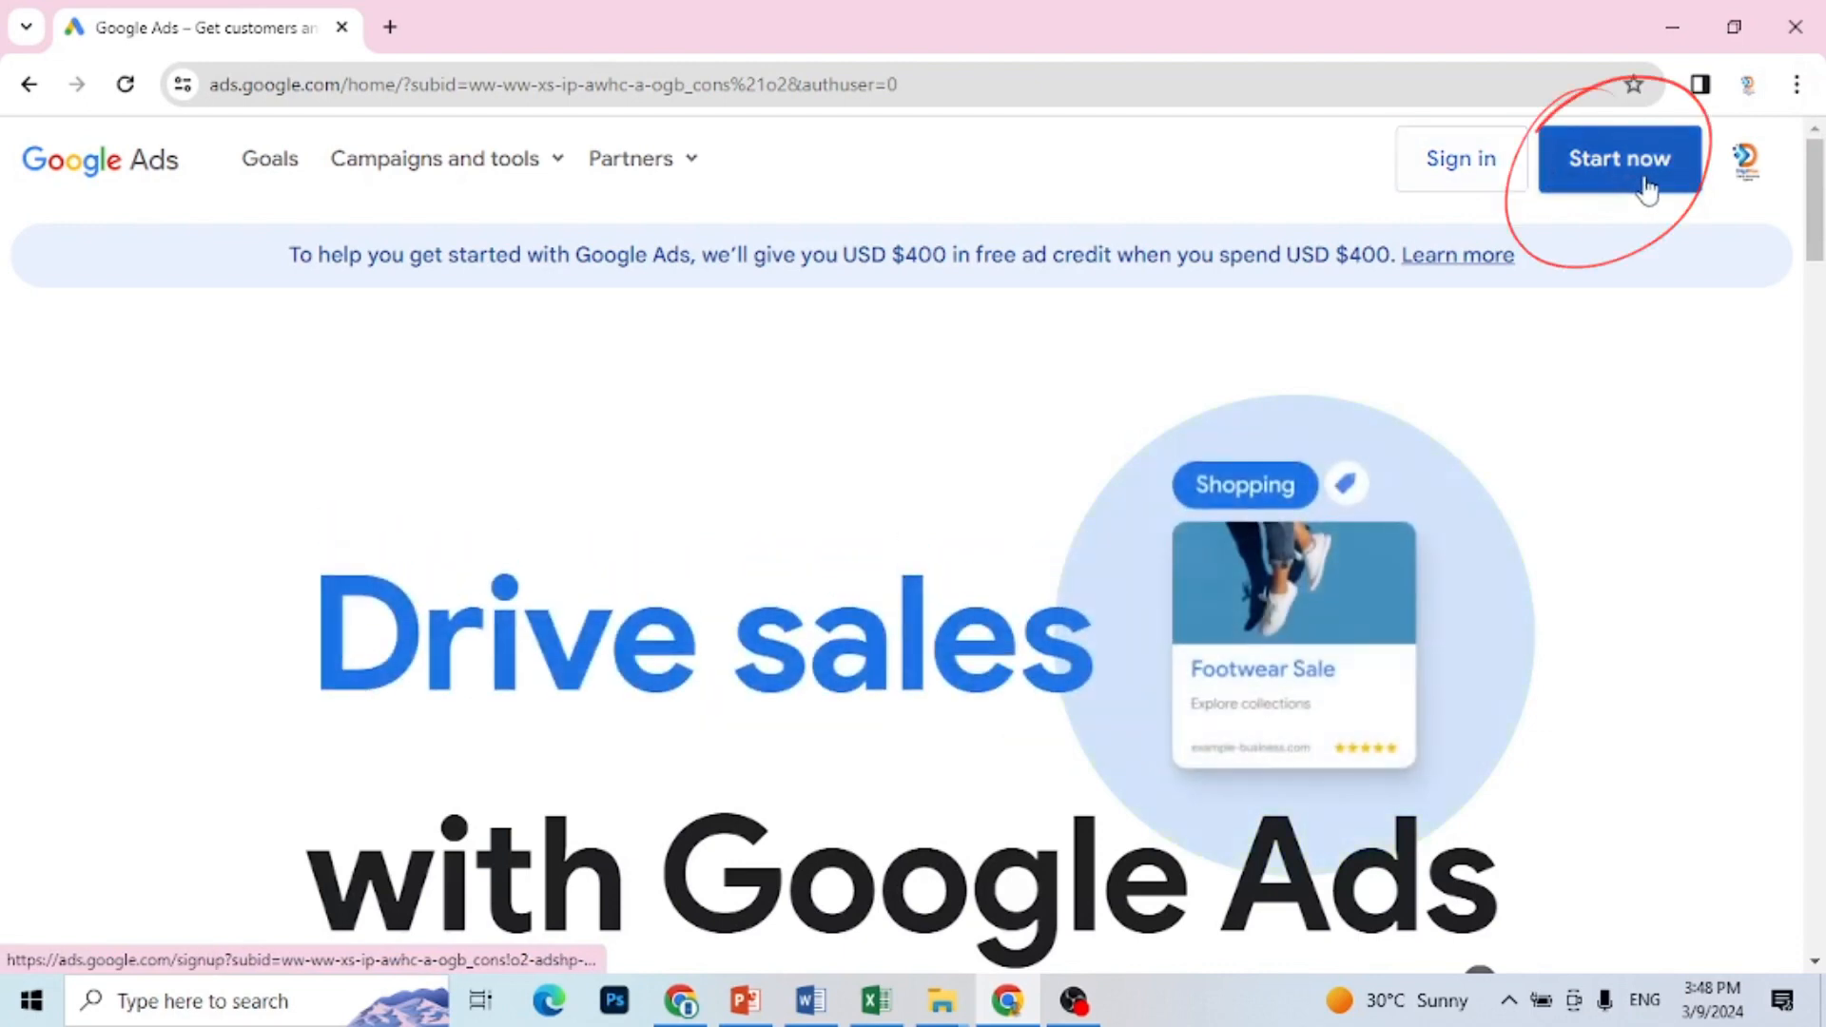
Step: Start a Google Ads sign-up without creating a campaign and accept the Pakistan, Pakistan Time and Pakistani Rupee (PKR) account settings
click(1649, 184)
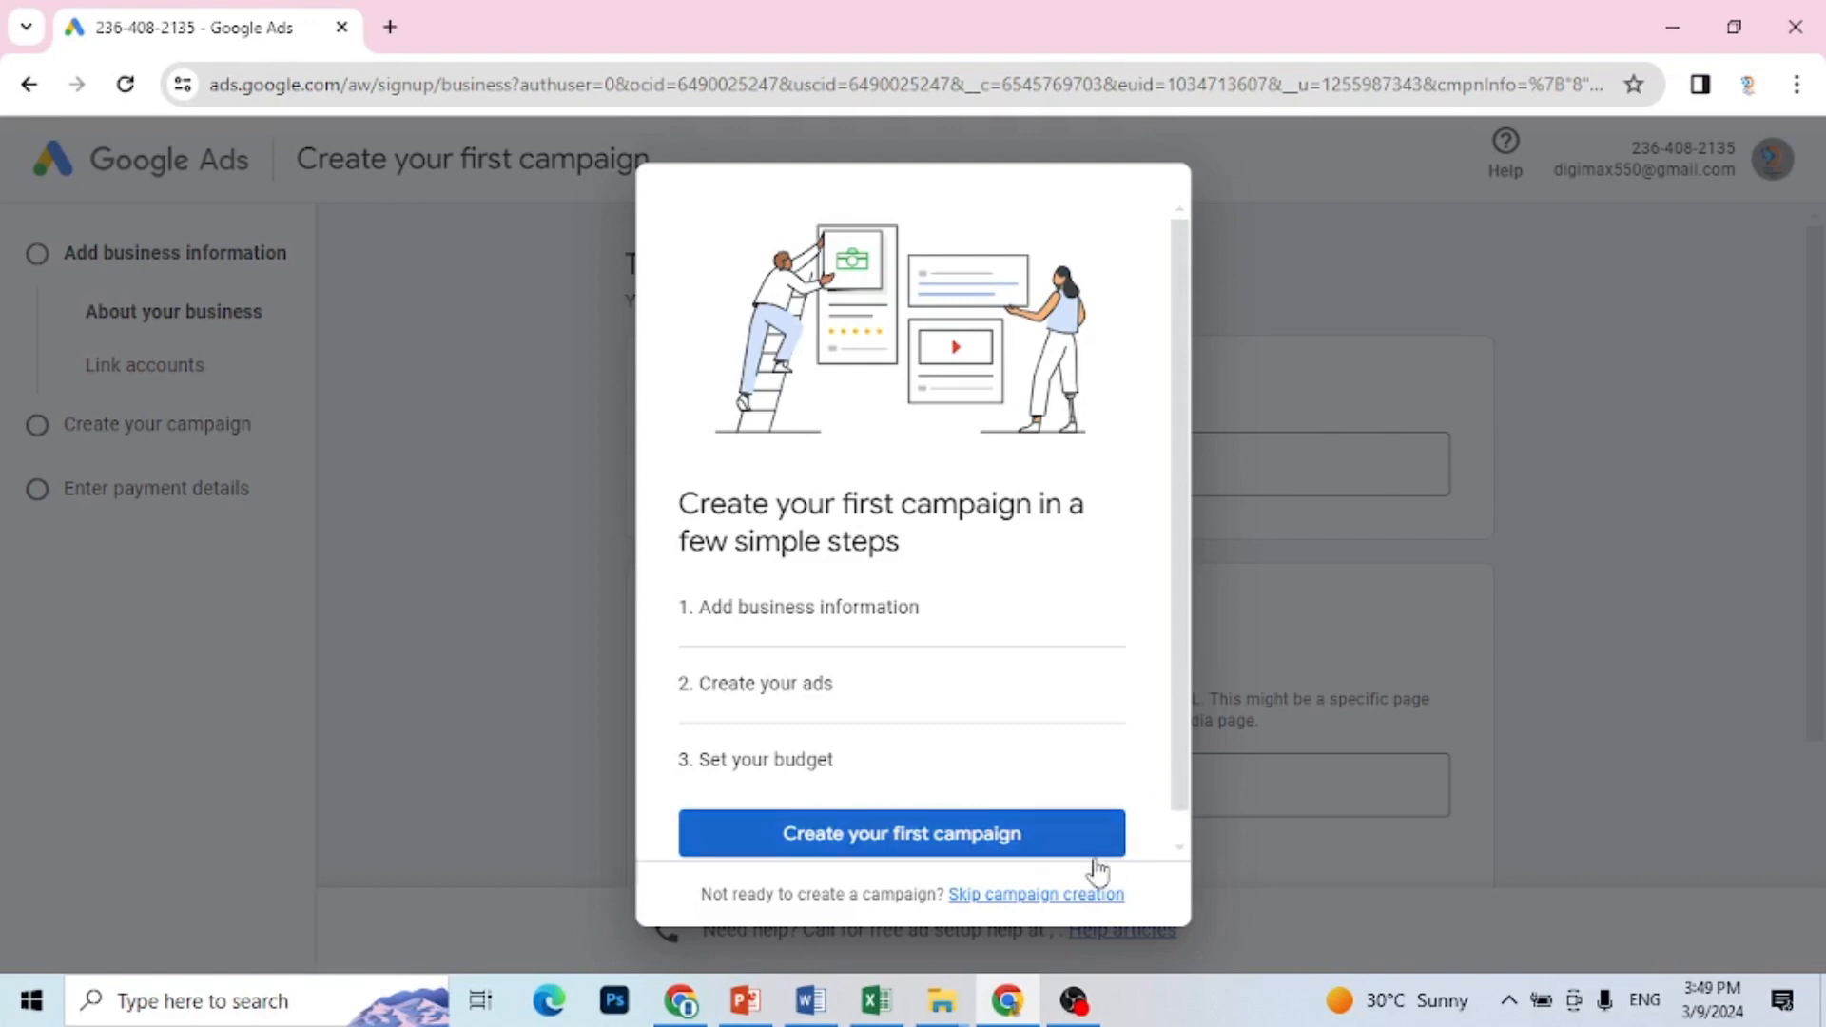
click(1034, 904)
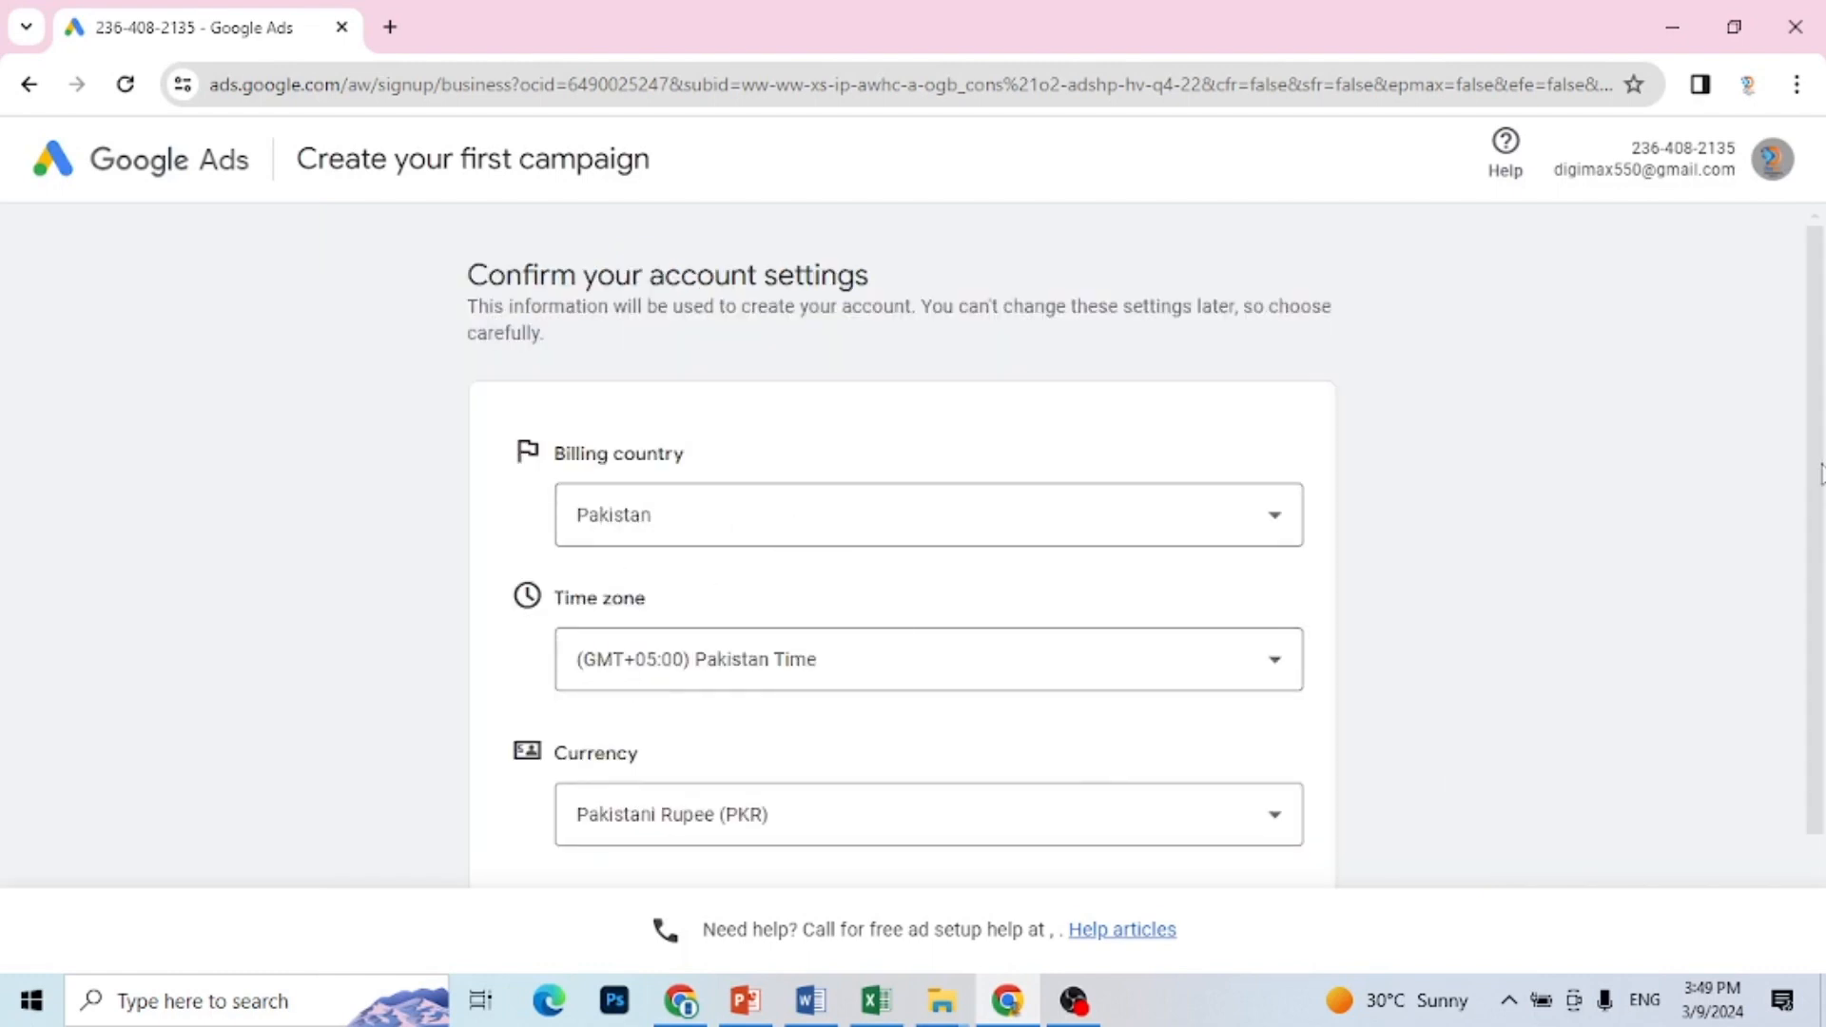
drag(1817, 476, 1817, 563)
scroll(1819, 597, down, 1)
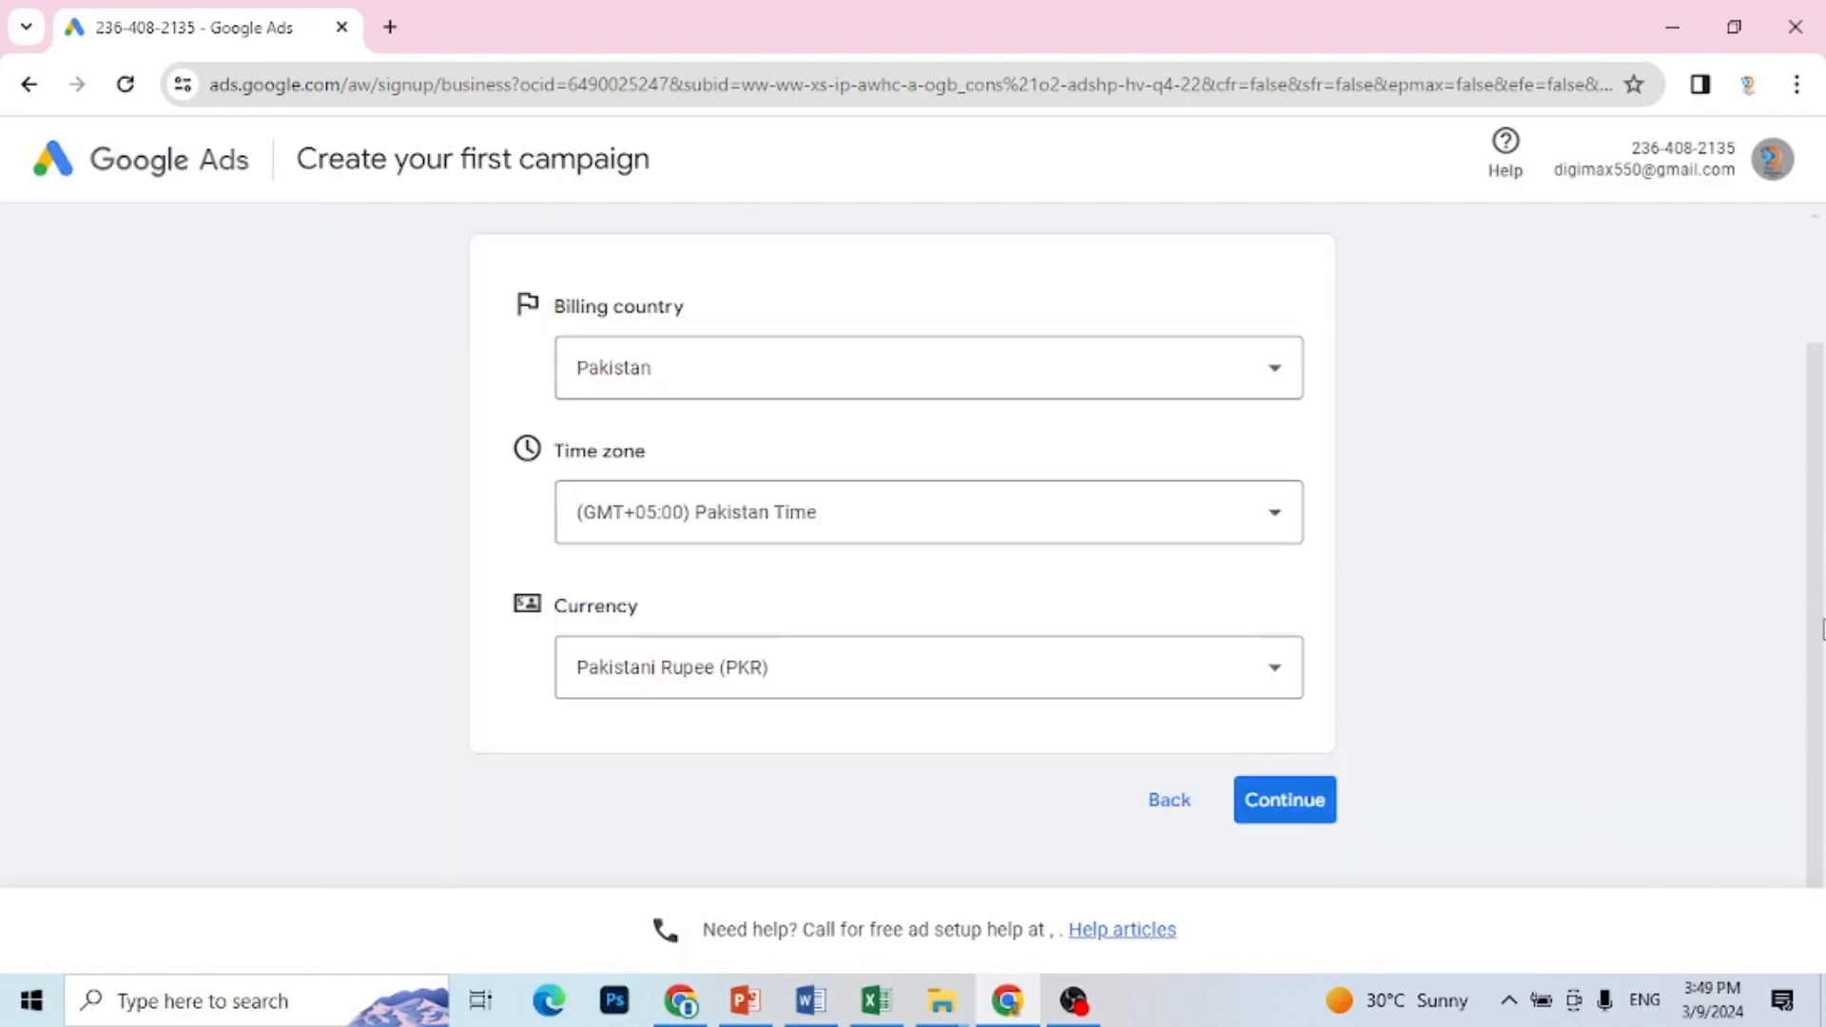
click(1322, 809)
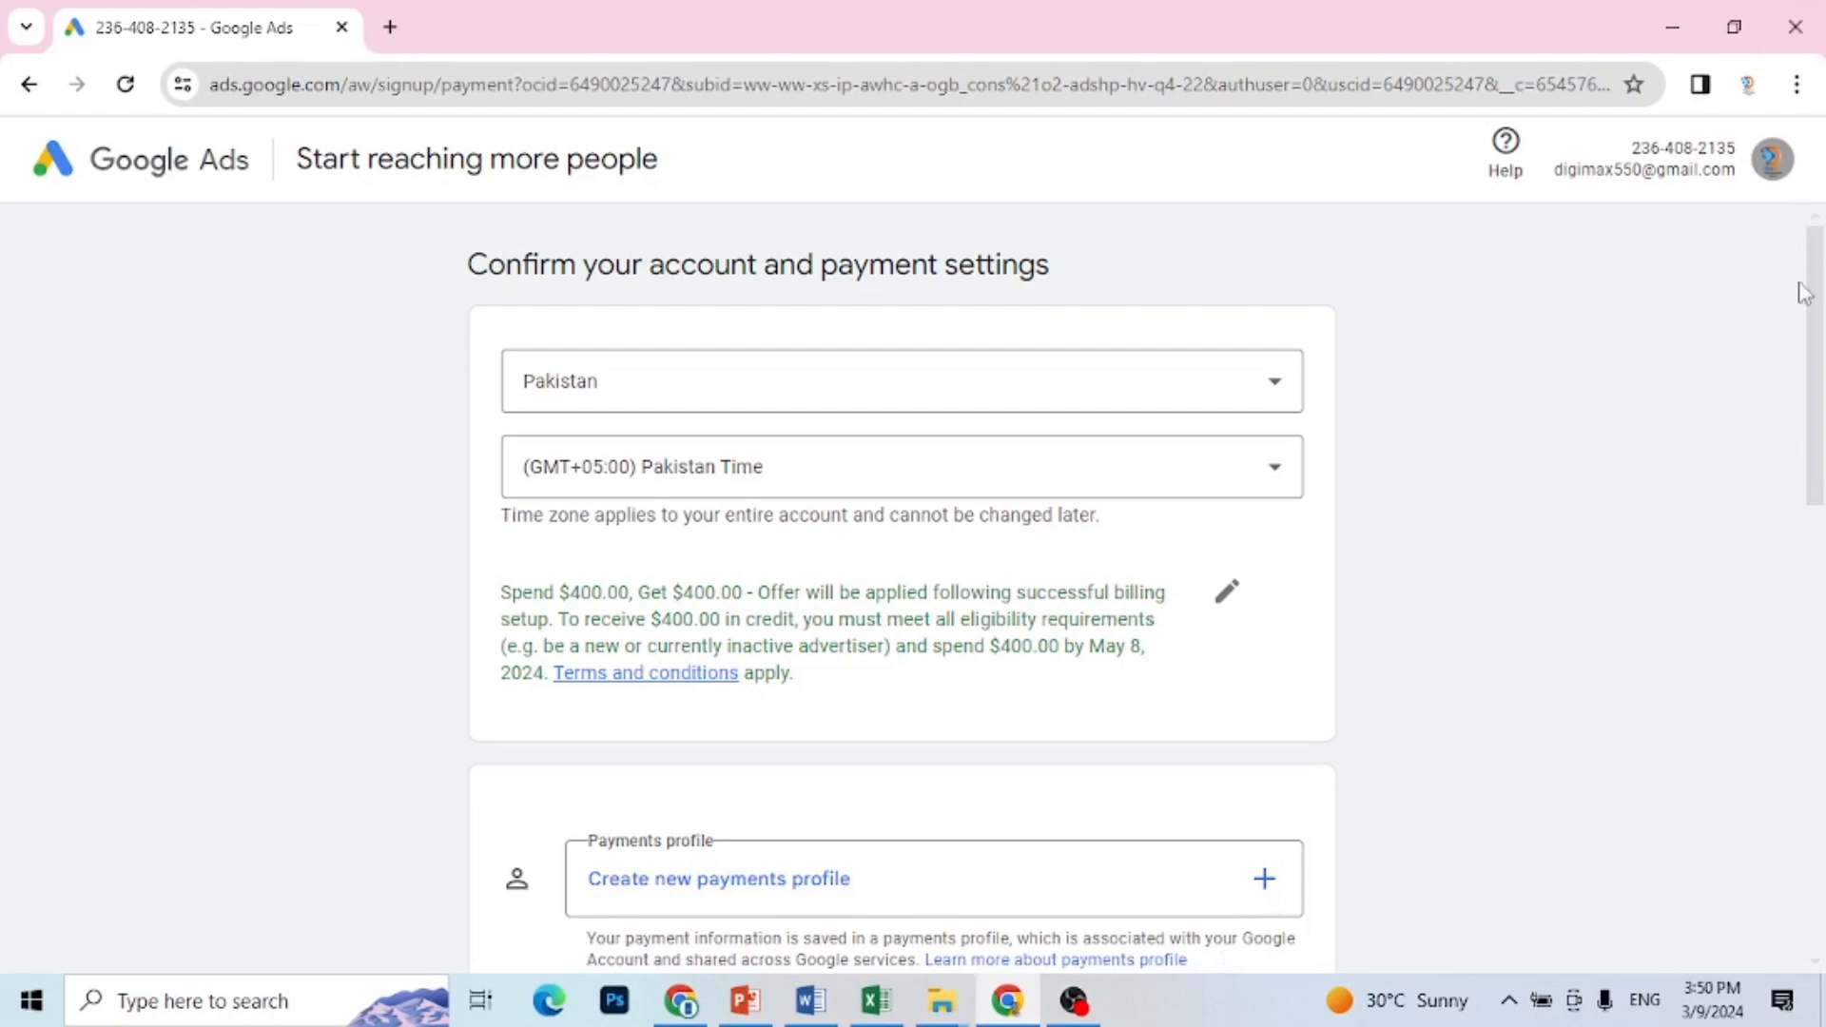
Step: Choose No for phone guidance and Yes for tips and offers by email, and submit the payment settings
scroll(664, 384, down, 10)
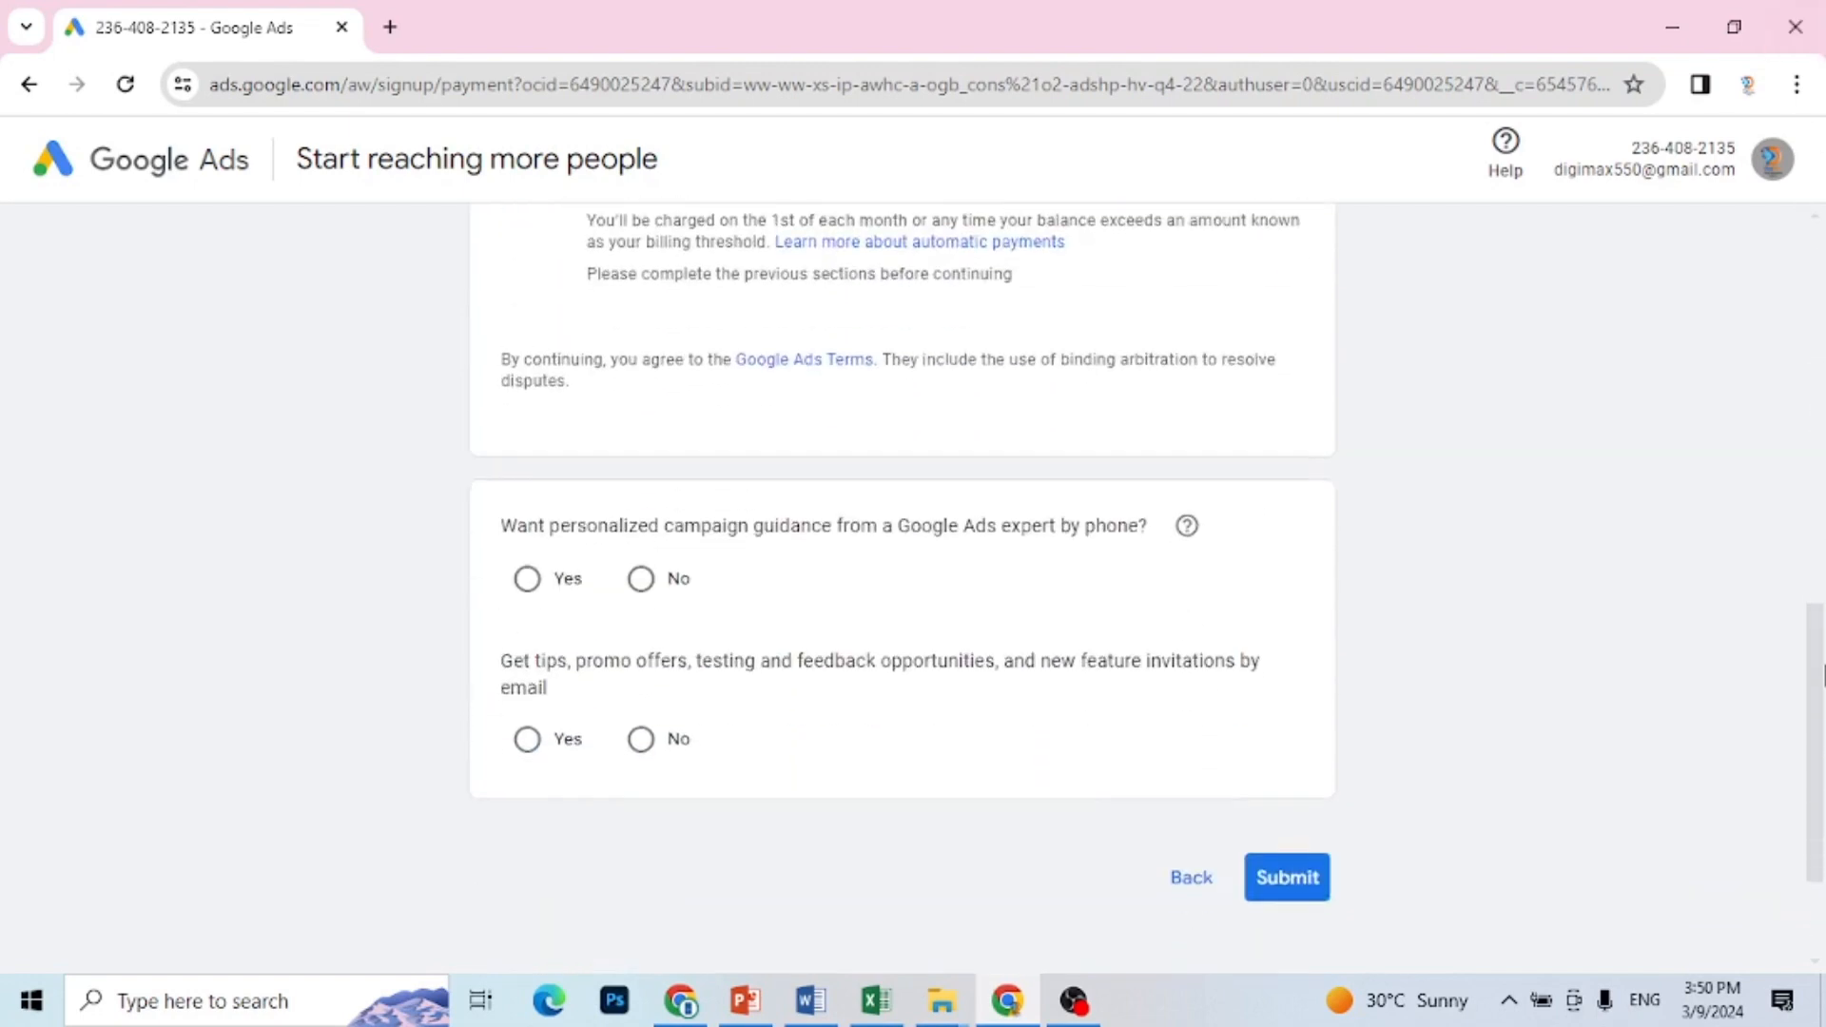
click(526, 567)
click(640, 567)
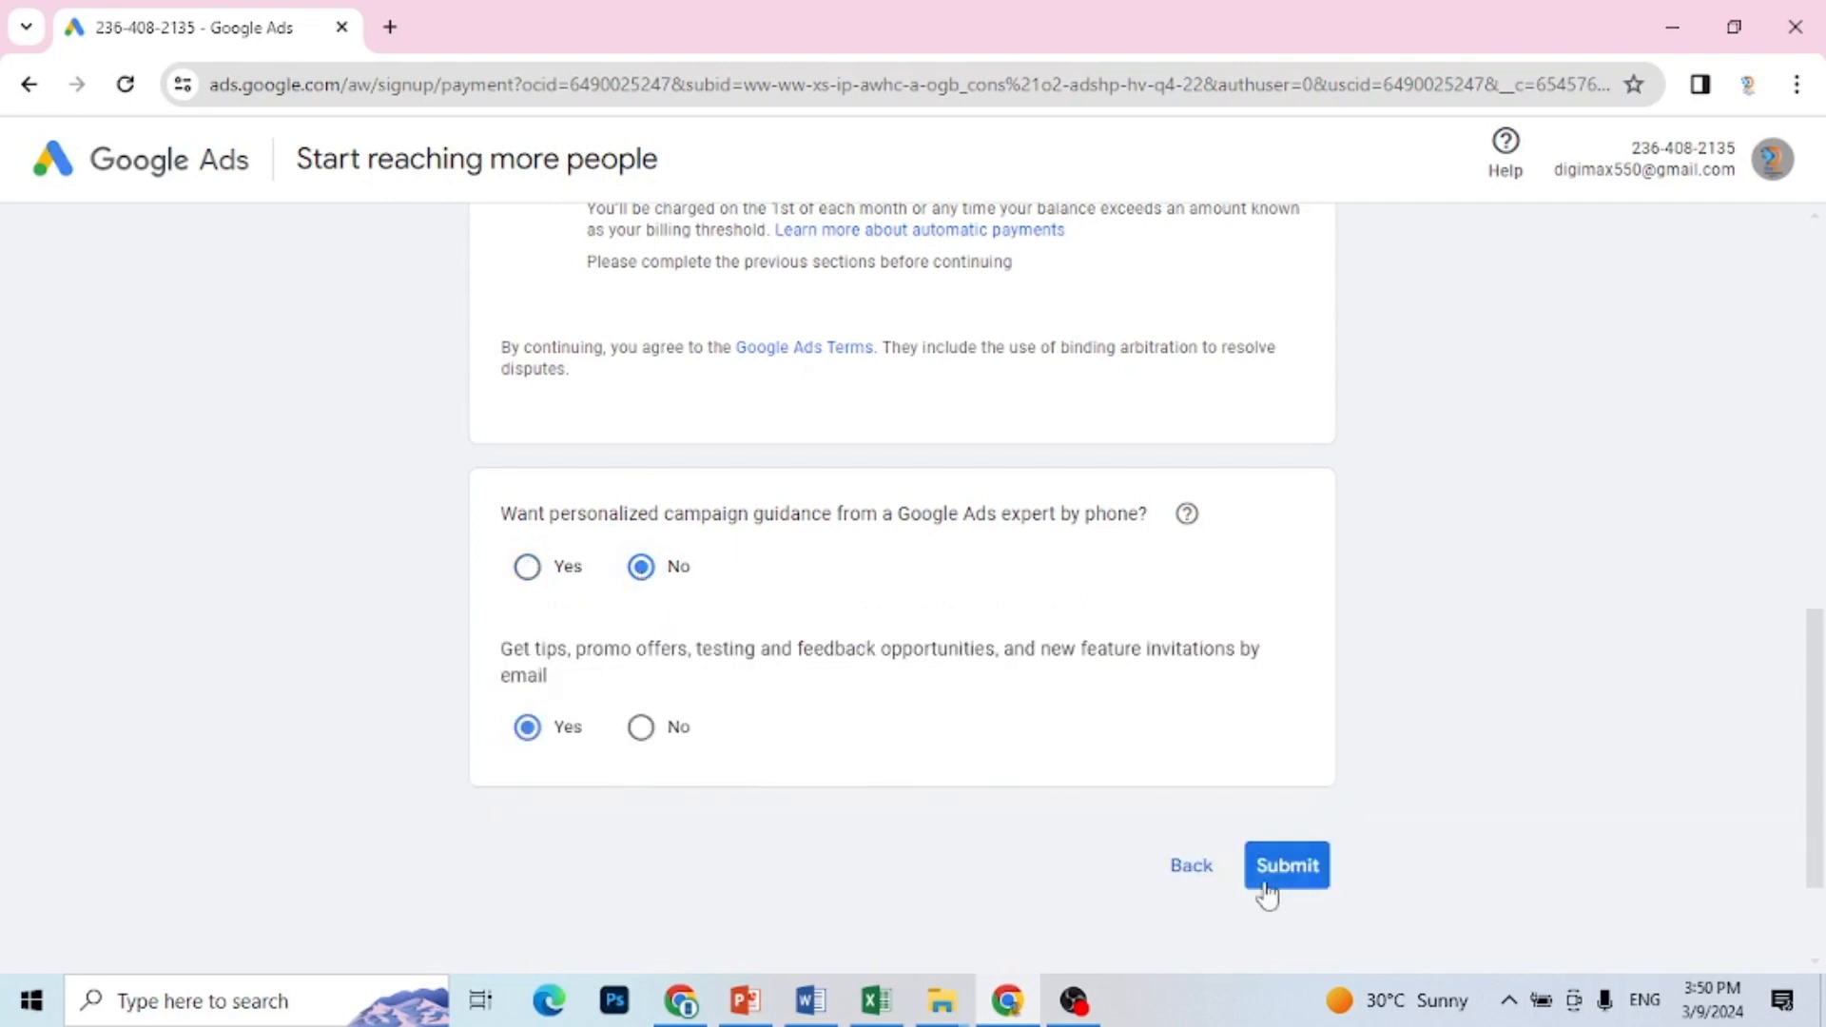
click(1308, 880)
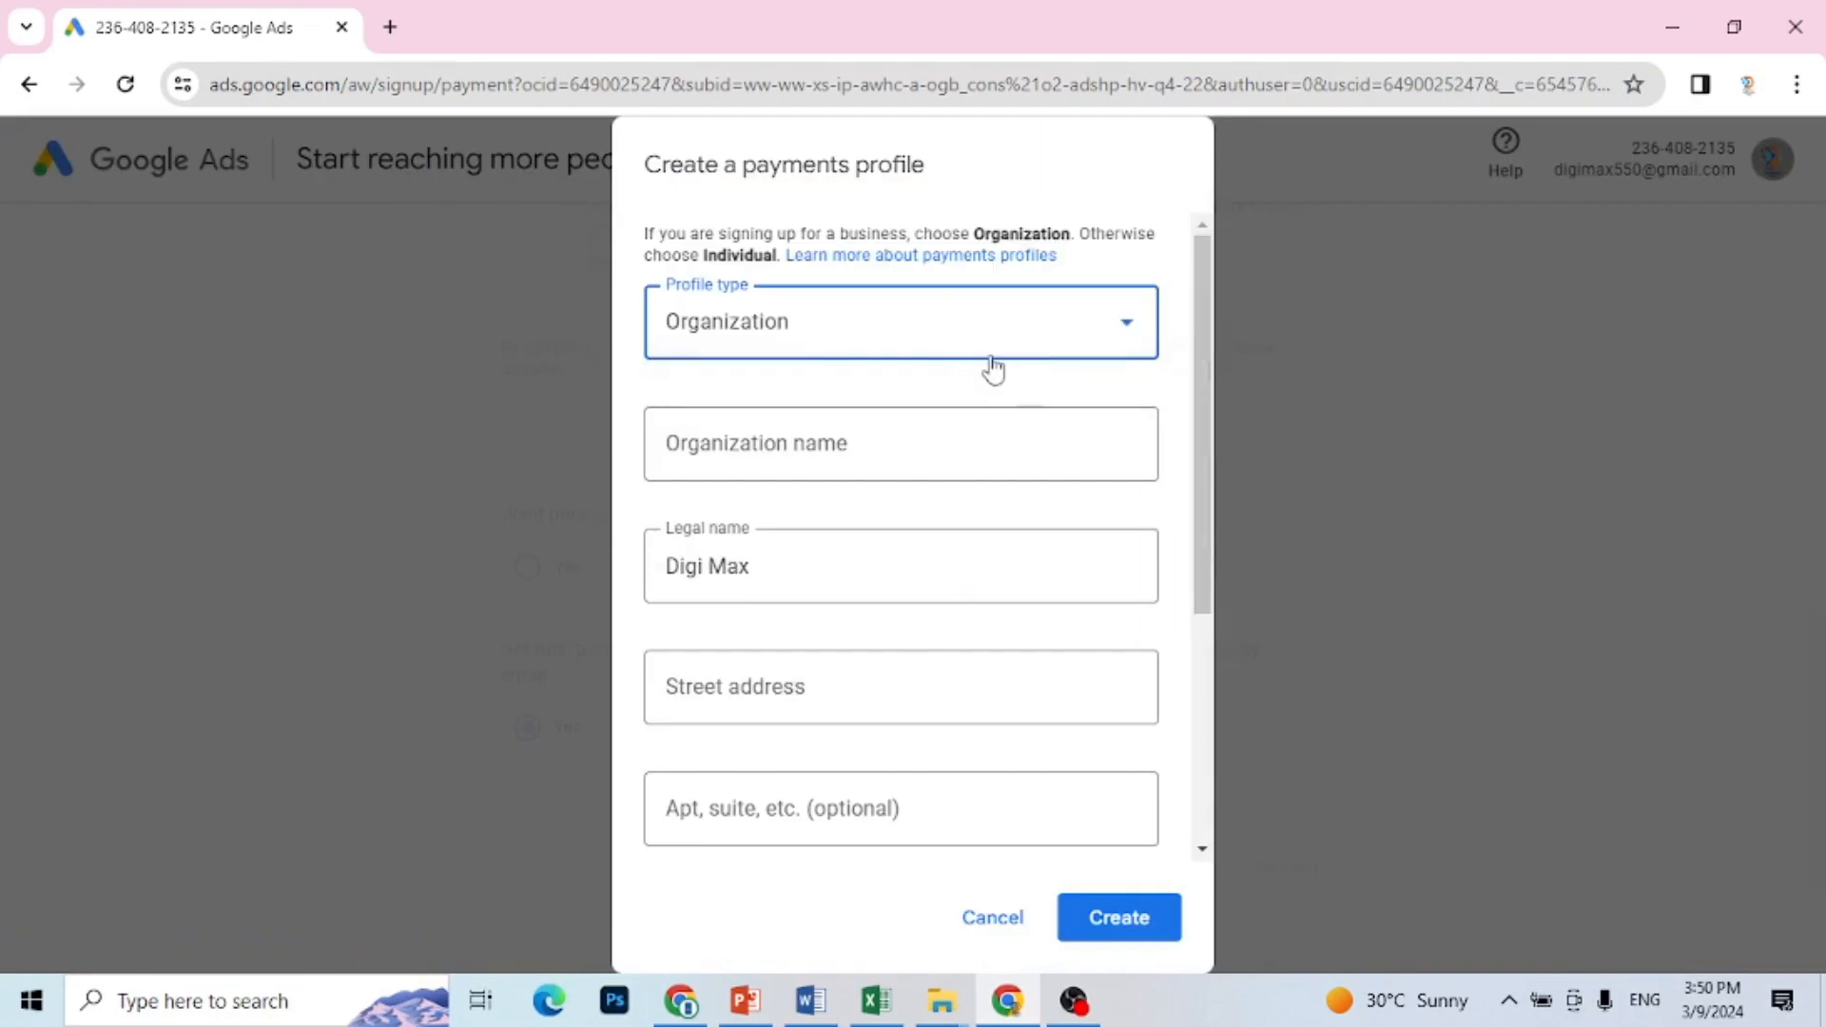
Step: Create an Individual payments profile, entering the street address and filling in the suburb, city and postal code from the saved address
click(990, 359)
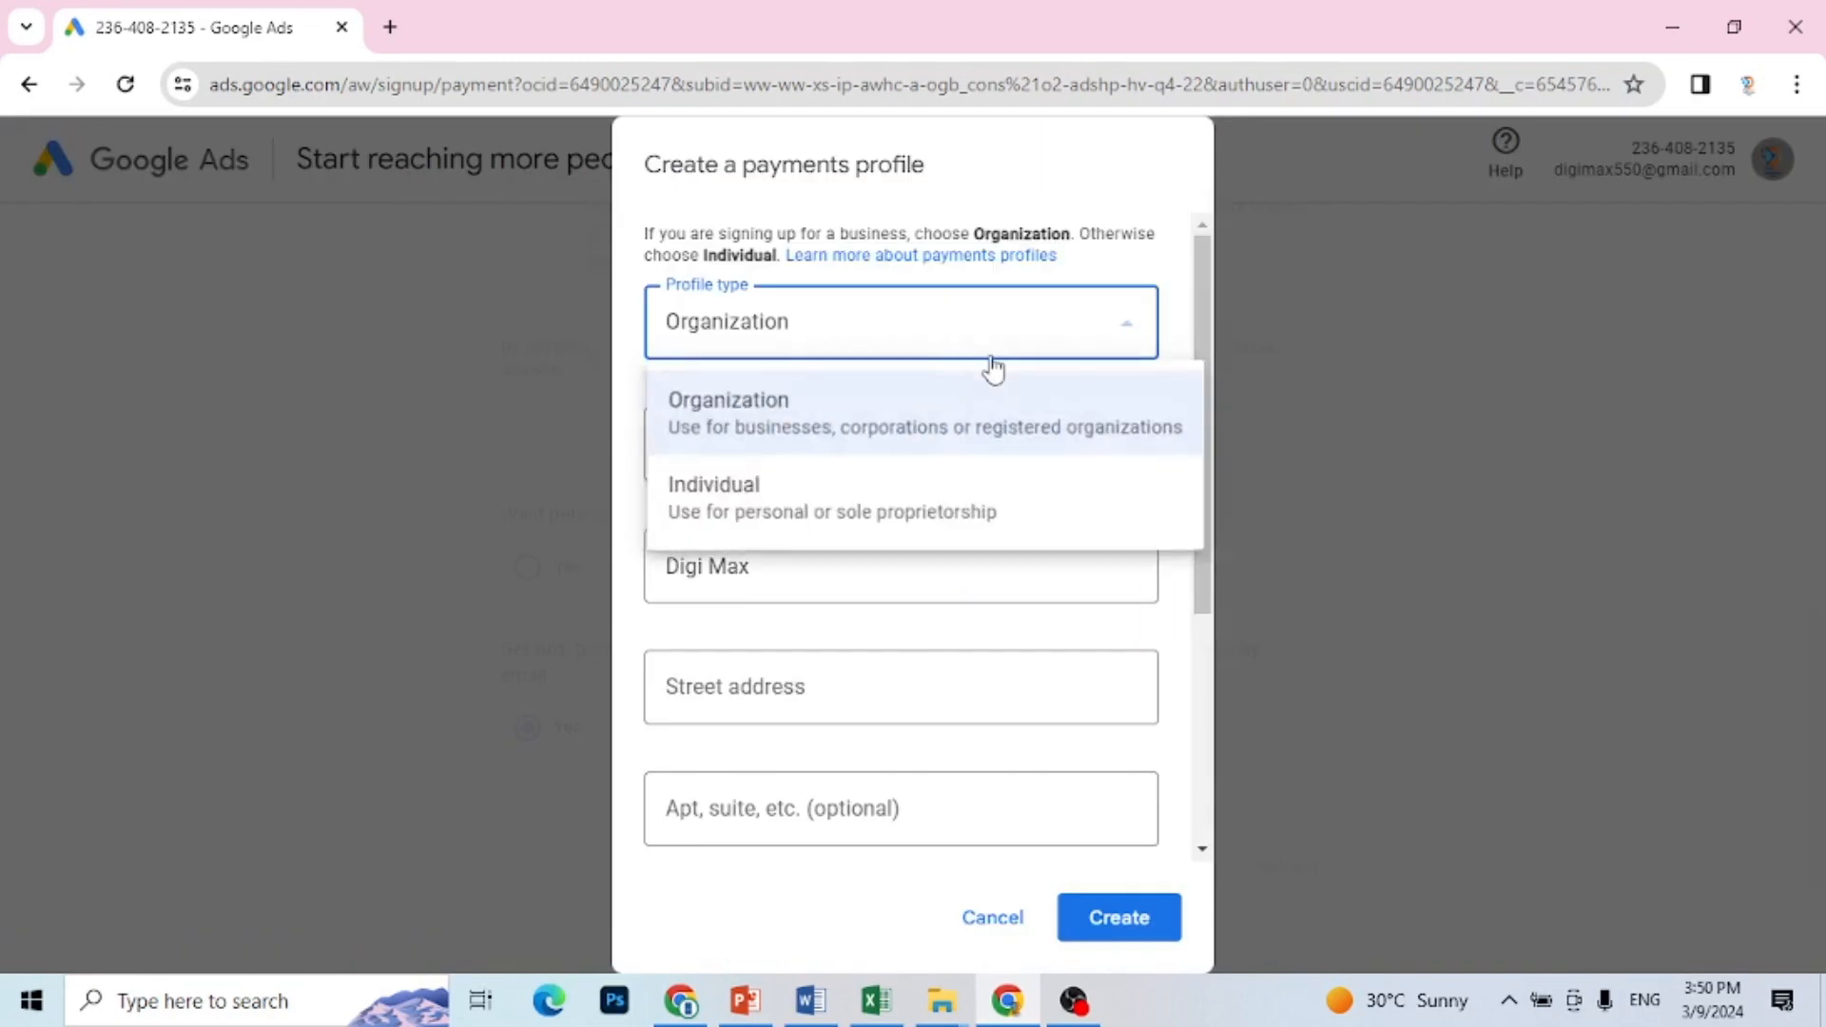
click(905, 507)
click(894, 557)
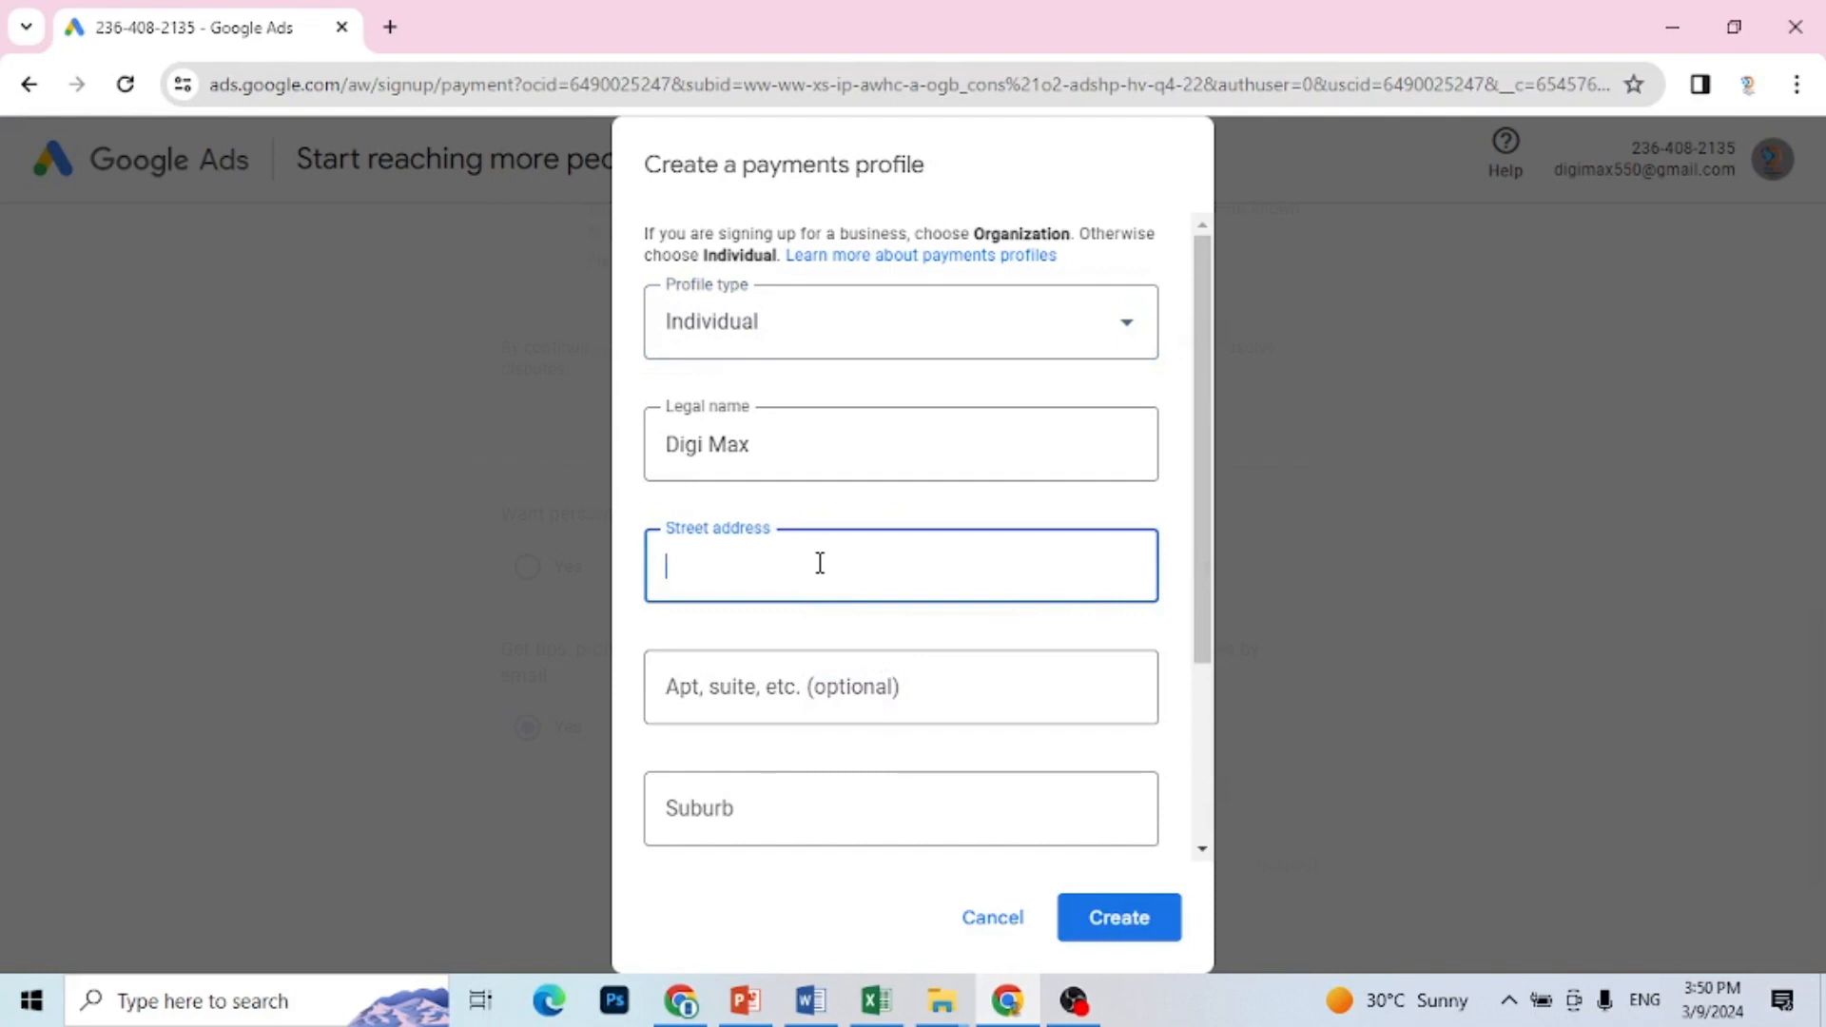
text(Korangi)
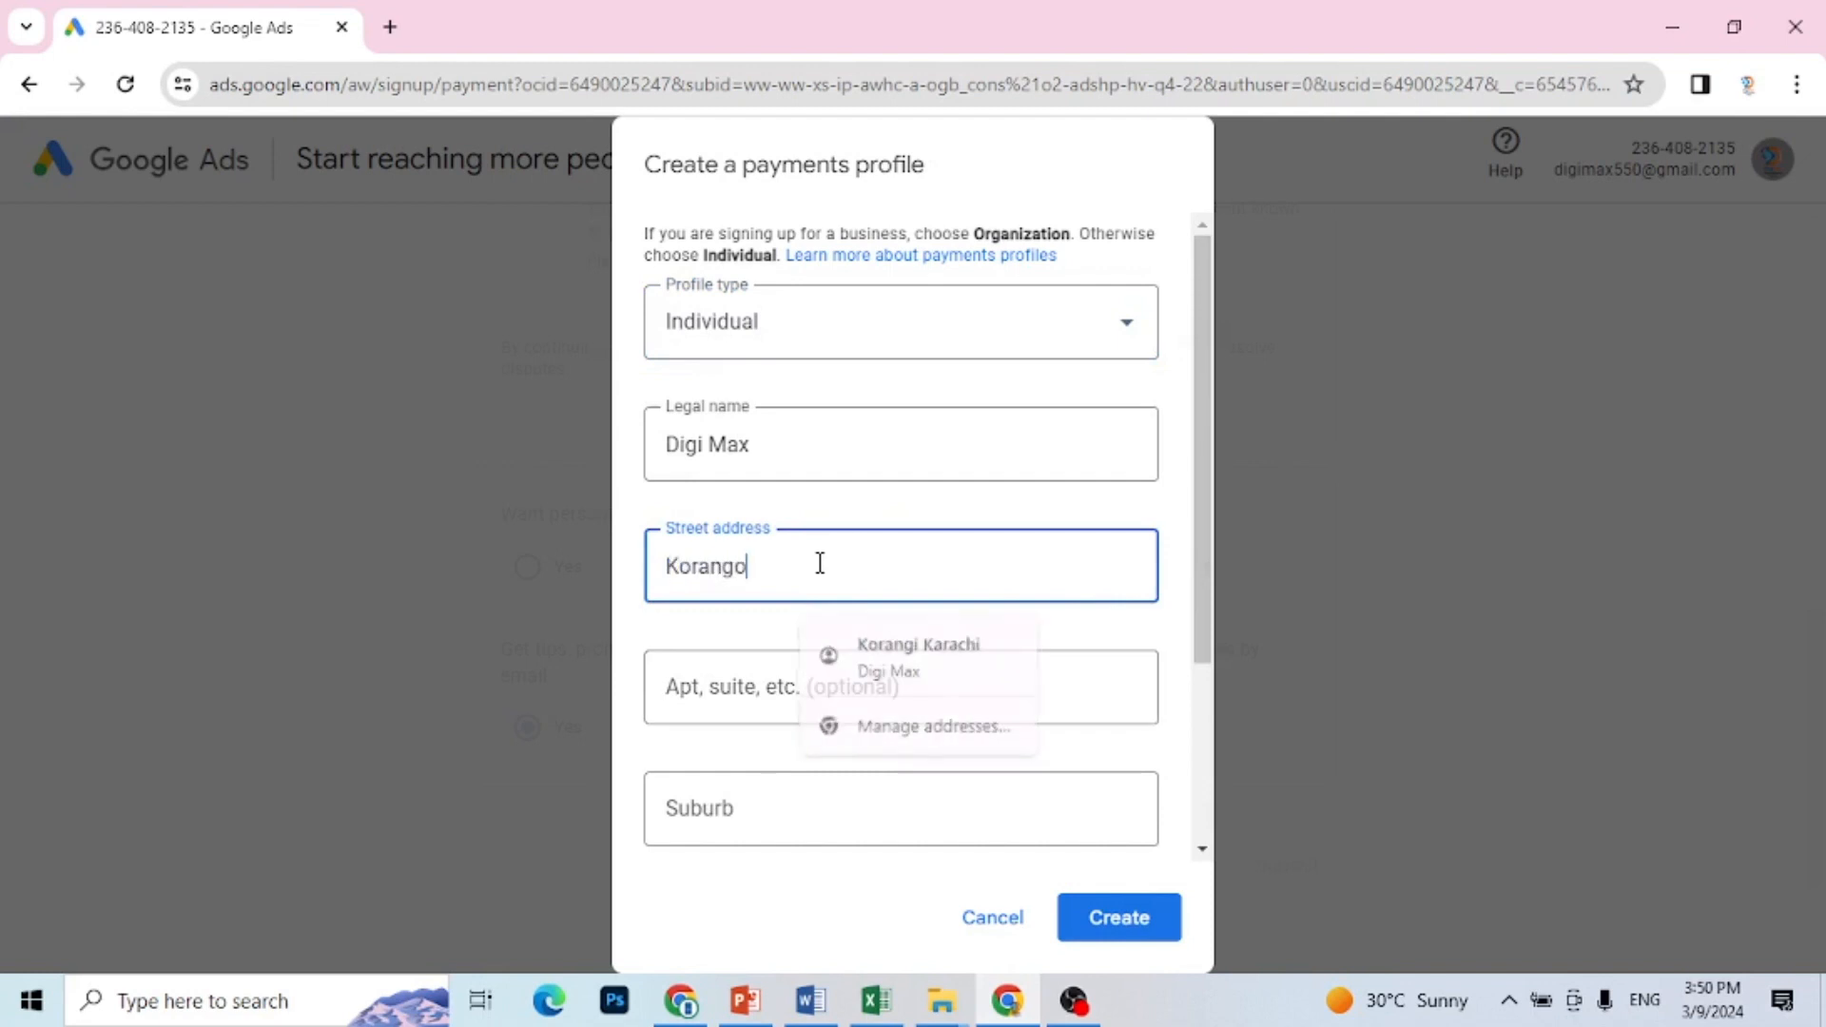
click(765, 693)
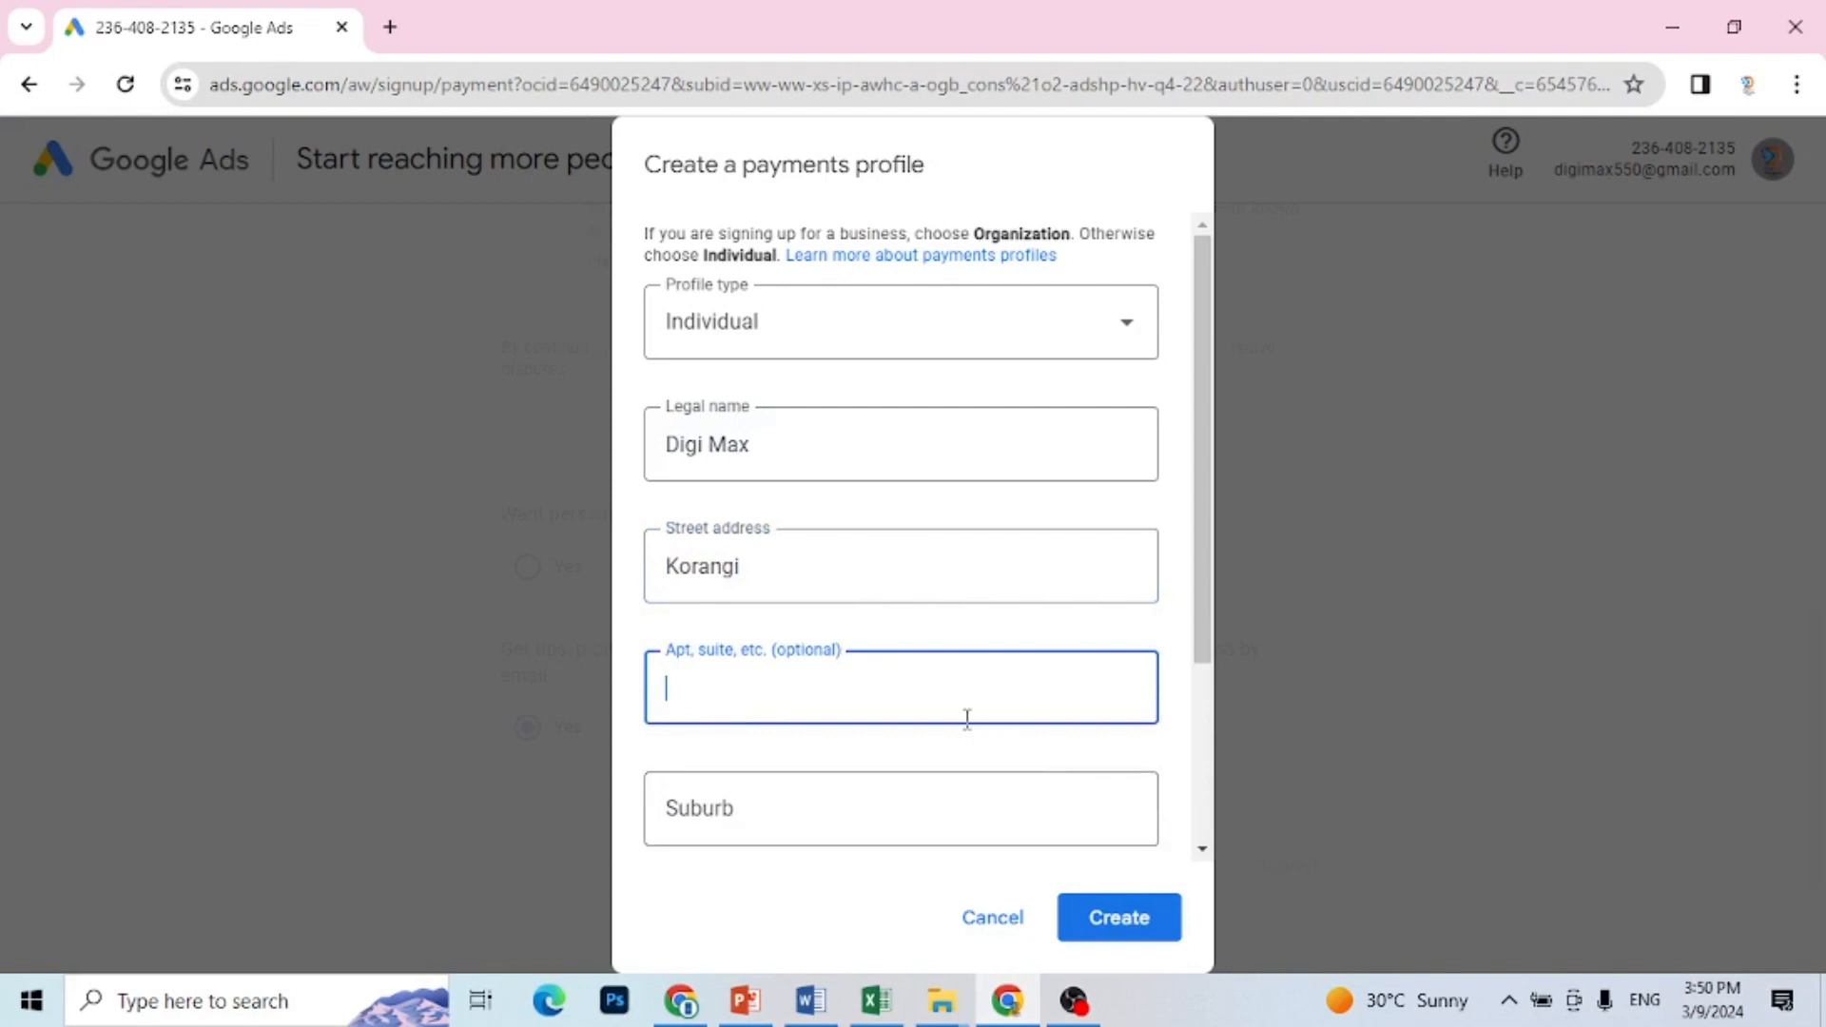
drag(1205, 641, 1213, 815)
click(1019, 681)
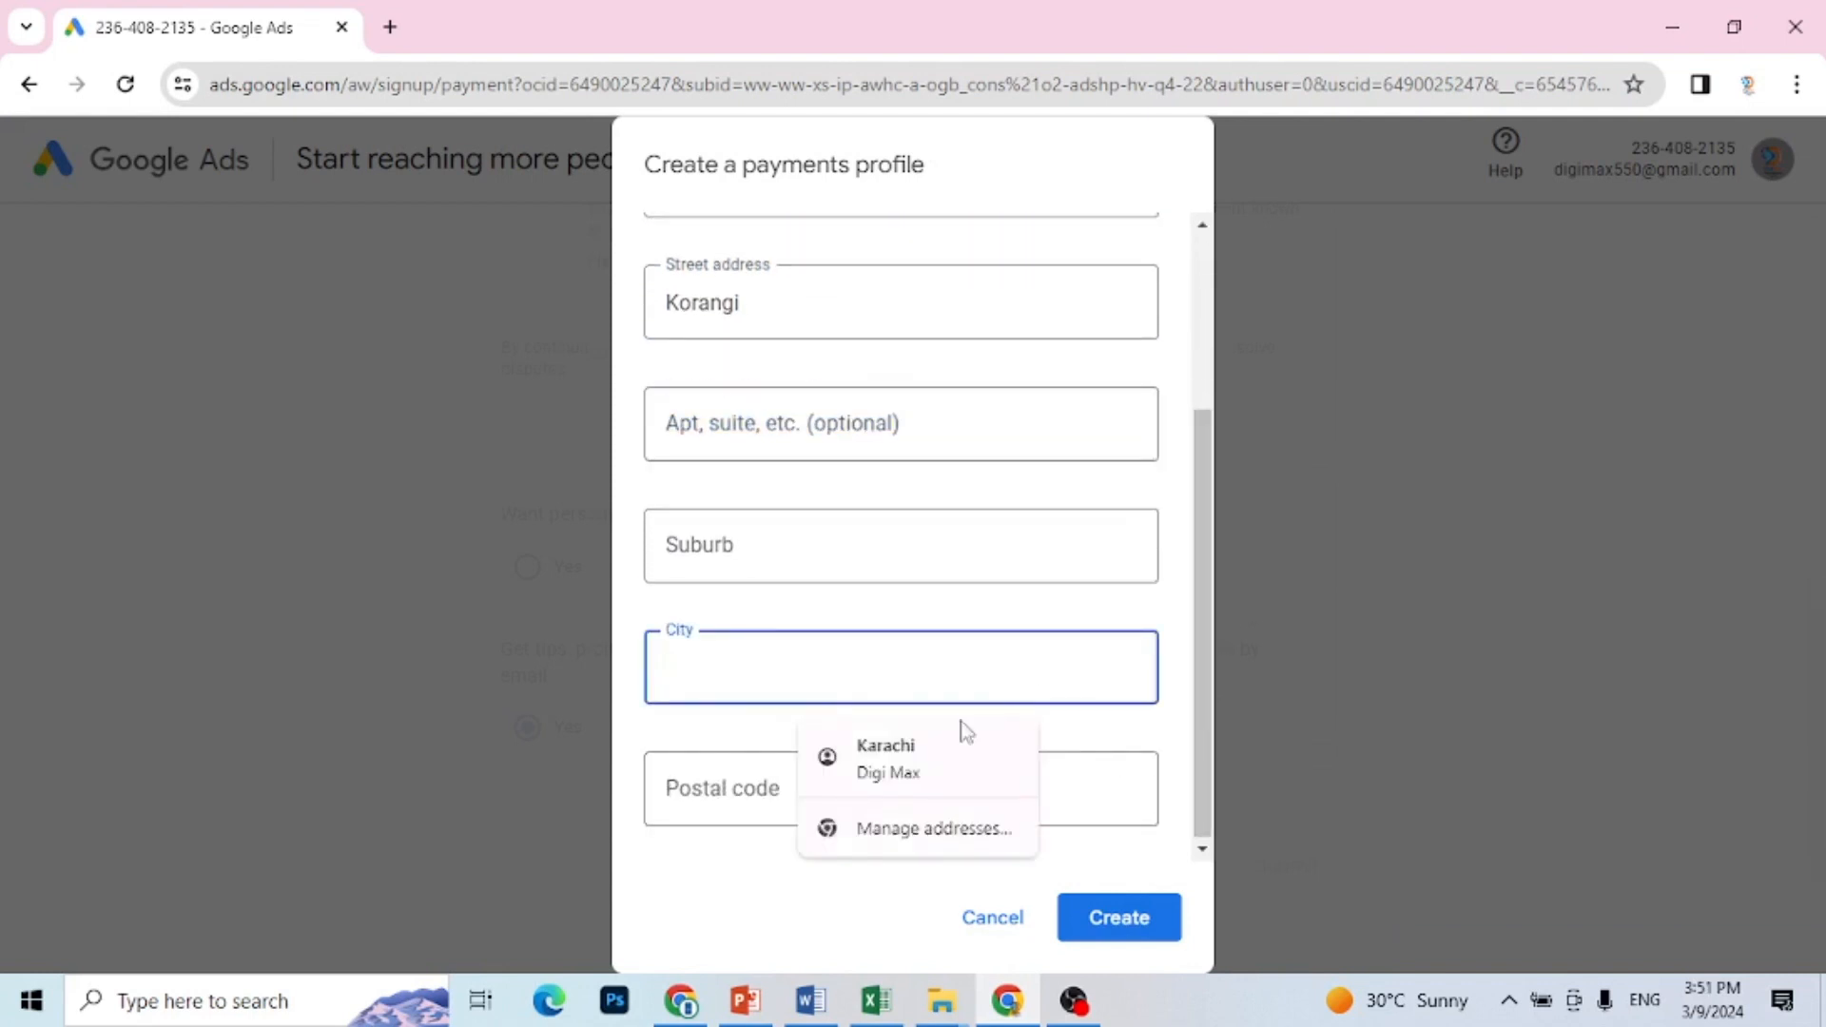
click(928, 753)
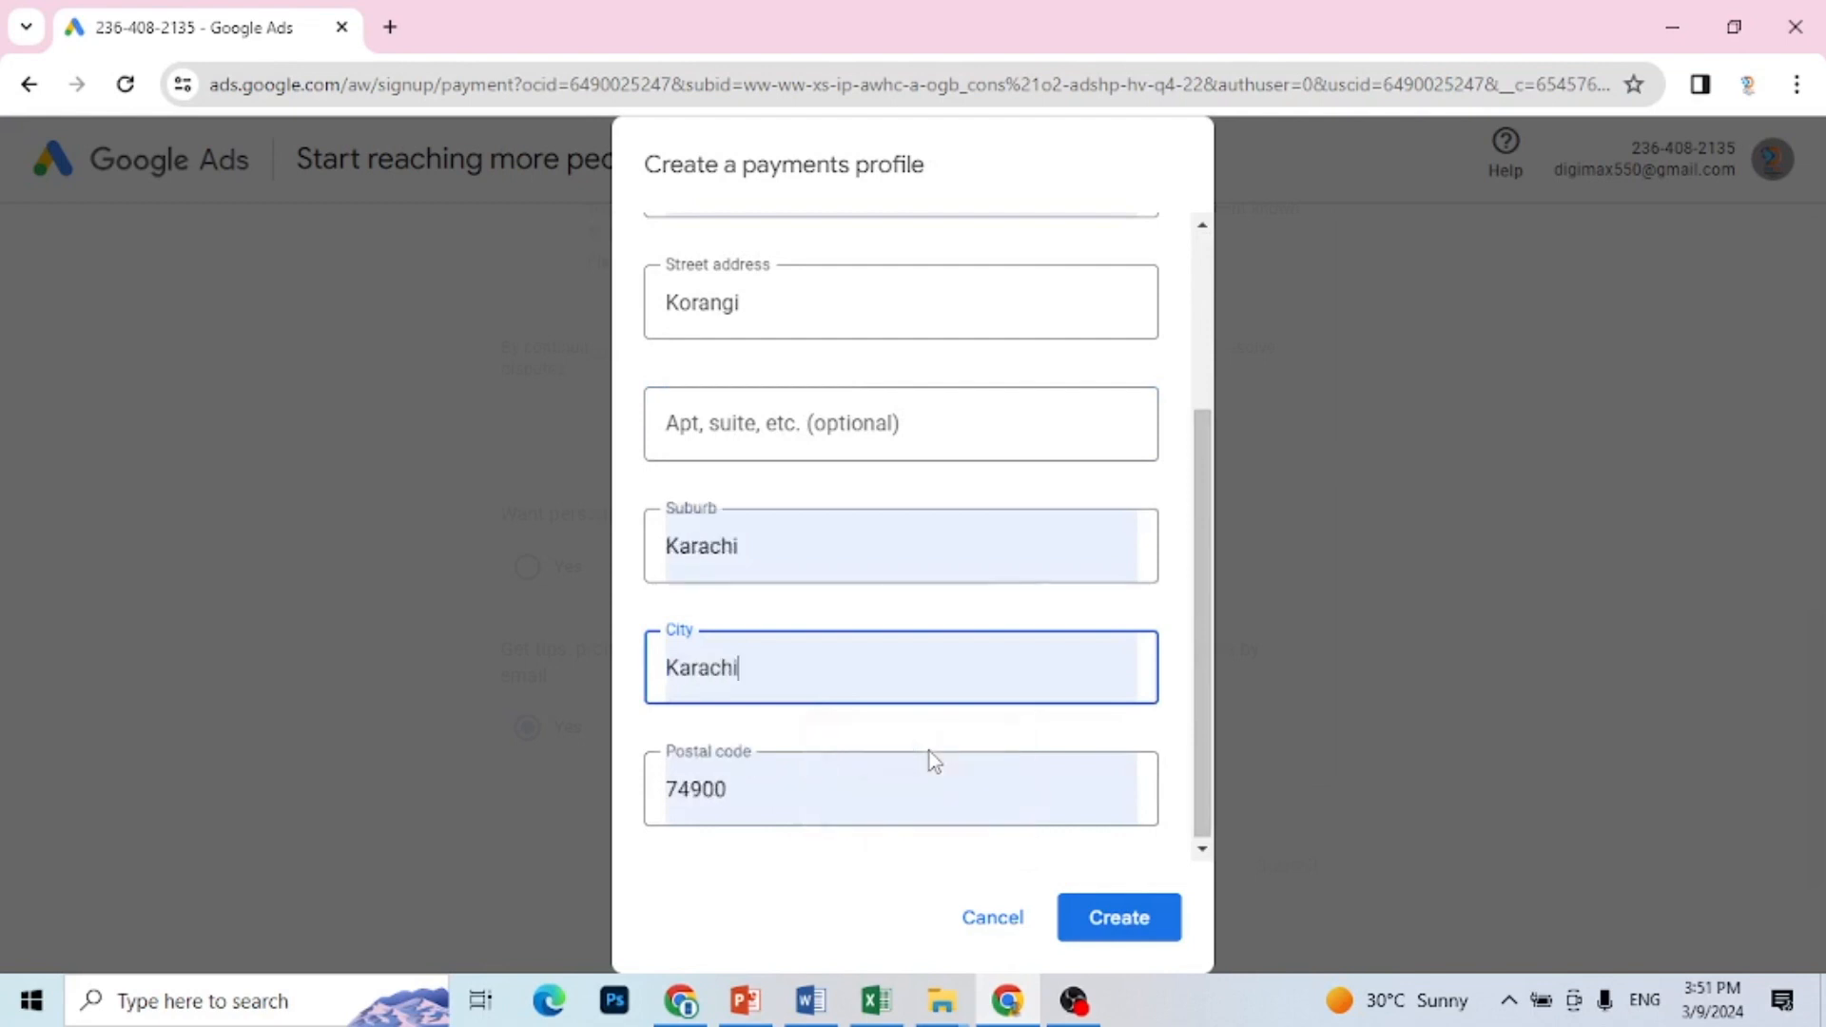
click(1134, 919)
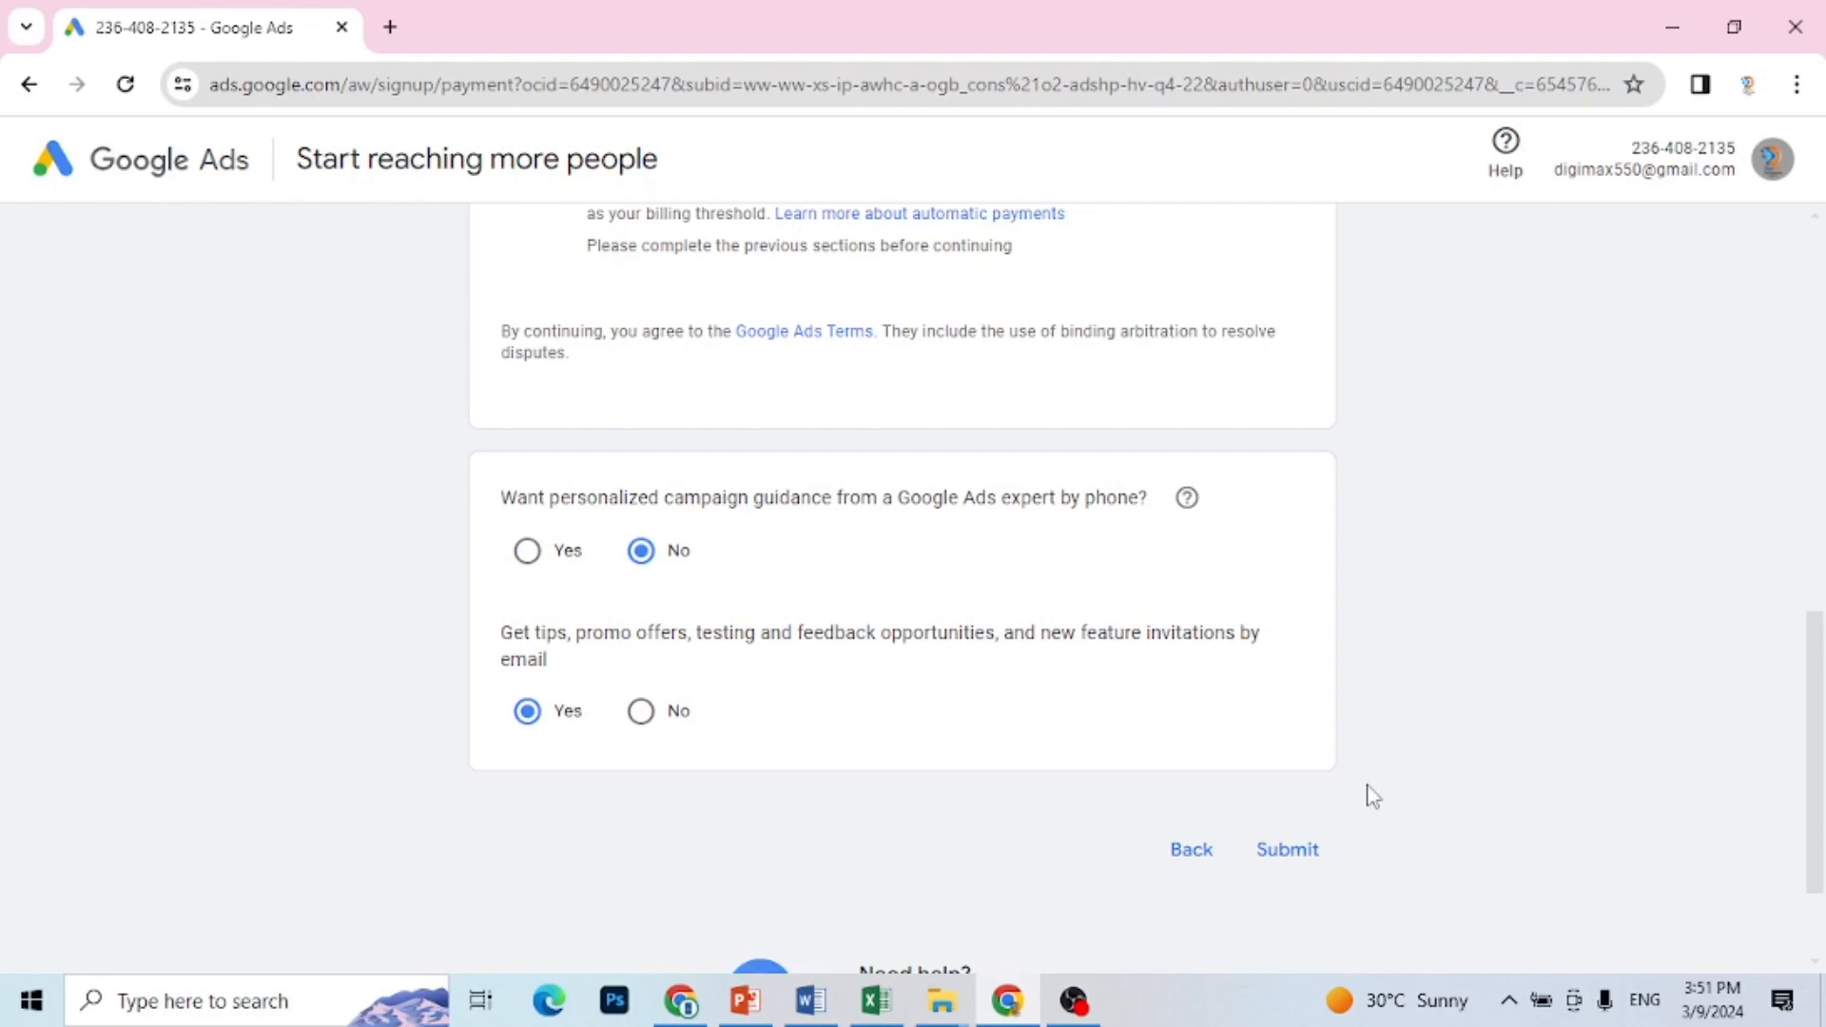
Step: Try to submit the payment settings without adding a card, and return to the account settings
drag(1817, 719, 1805, 897)
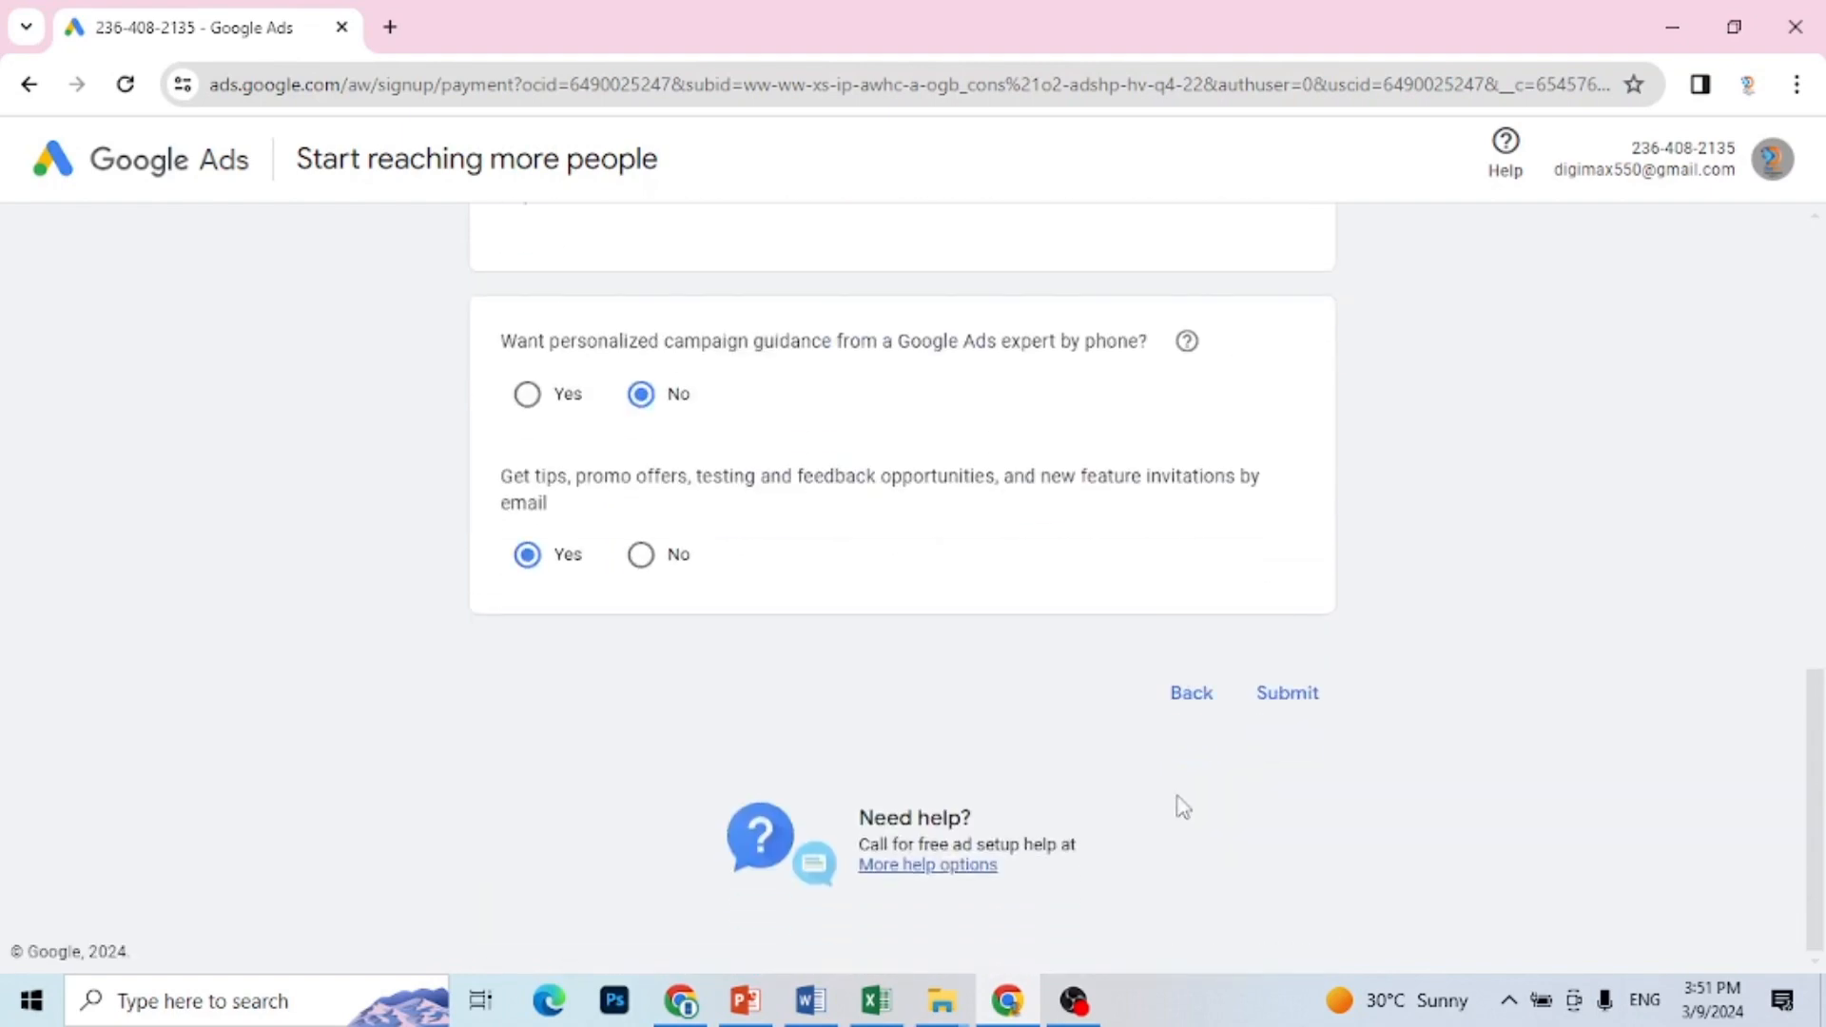
click(1284, 713)
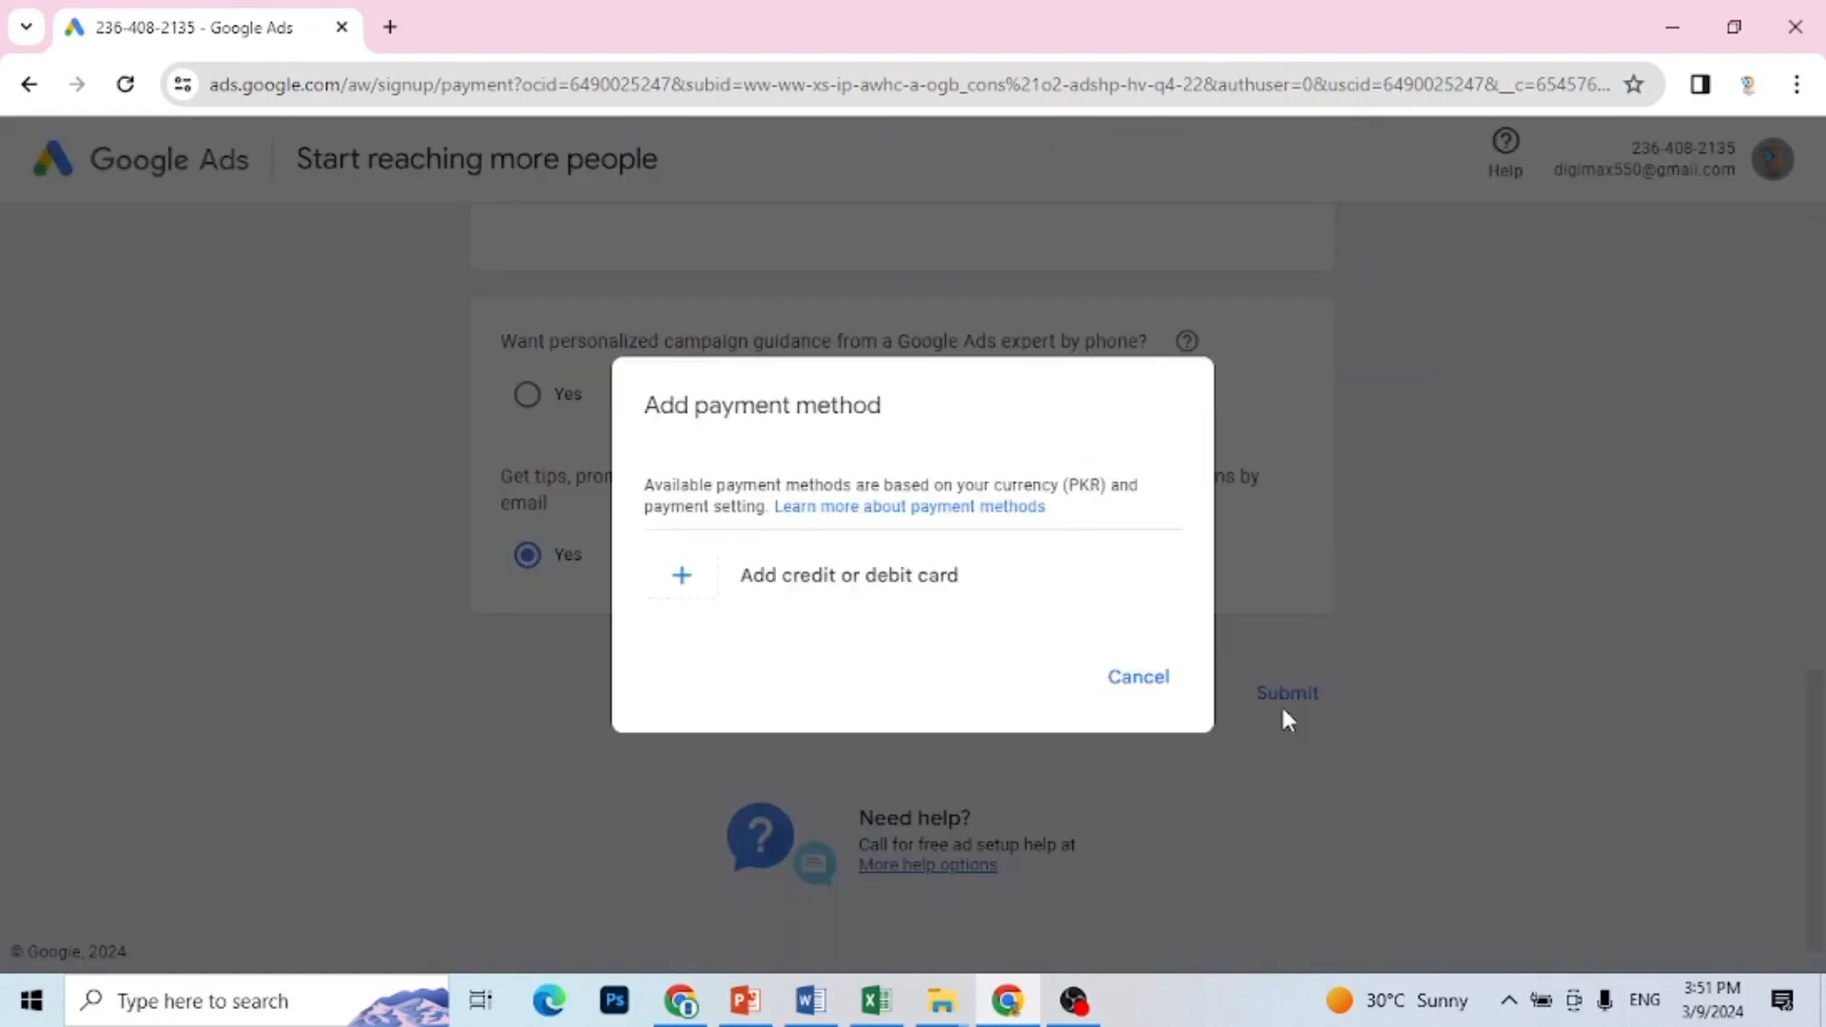
click(1130, 697)
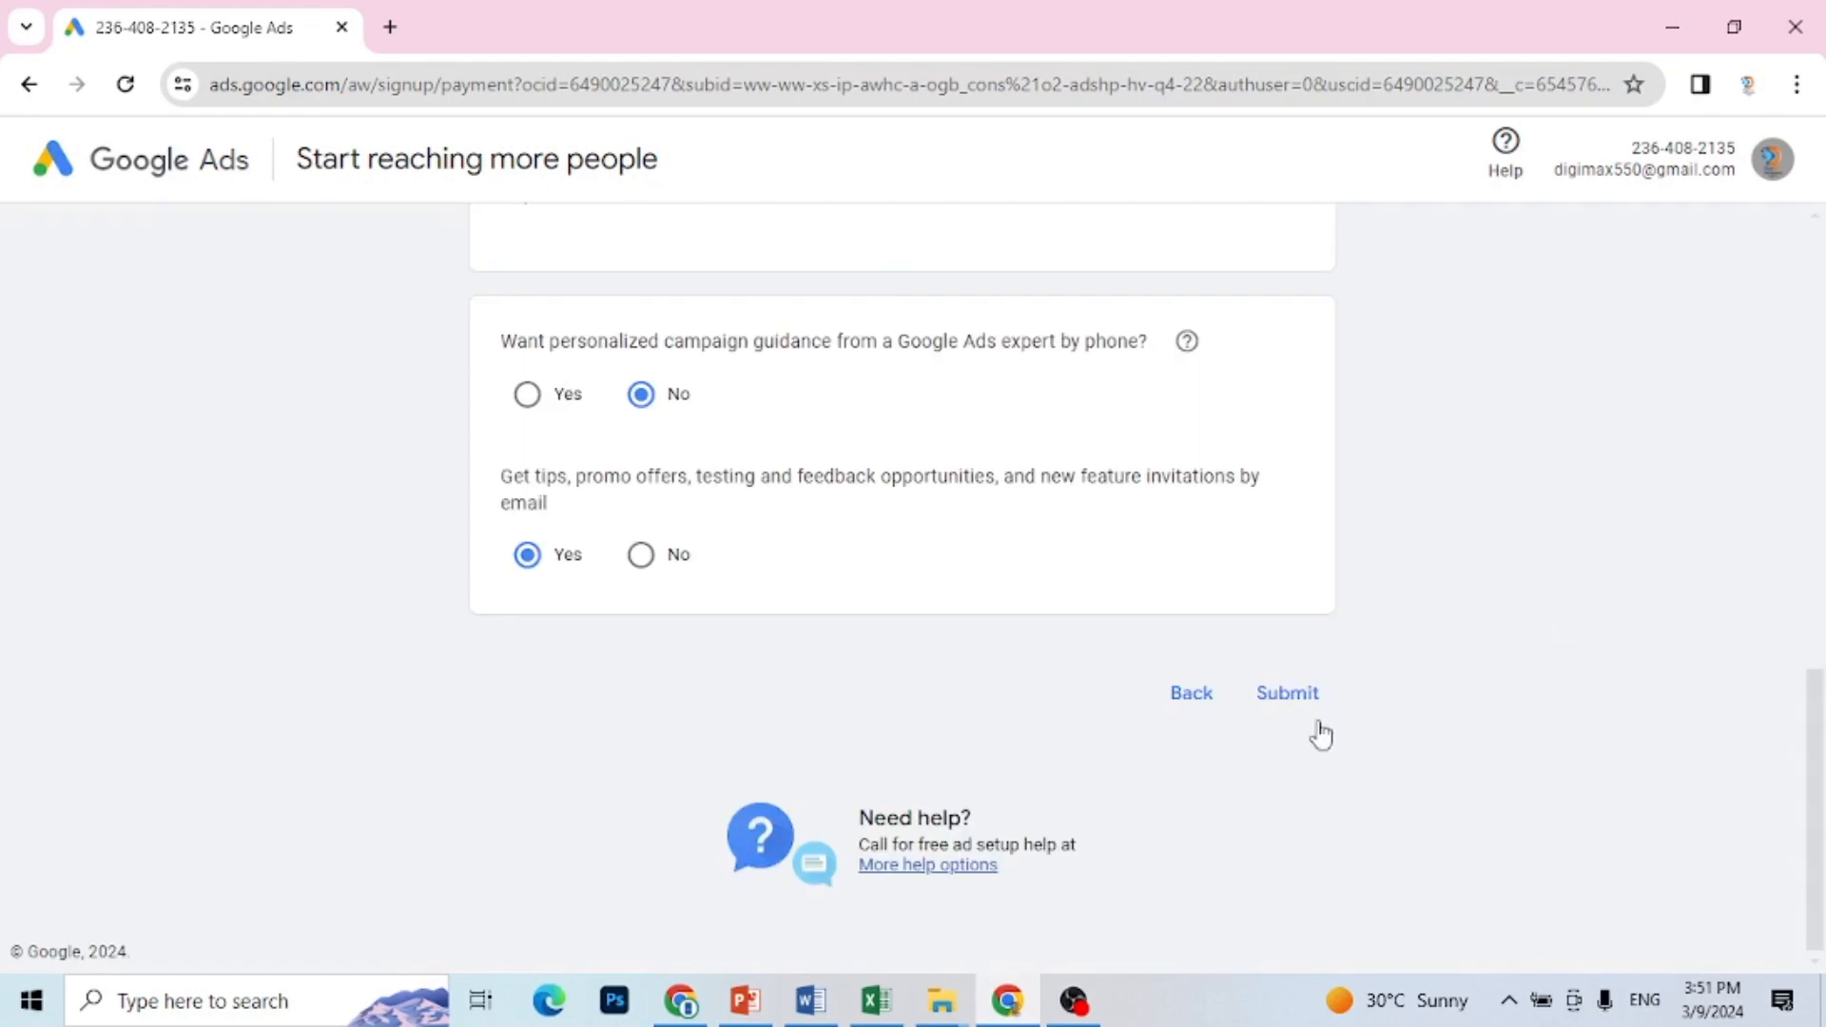
click(1195, 702)
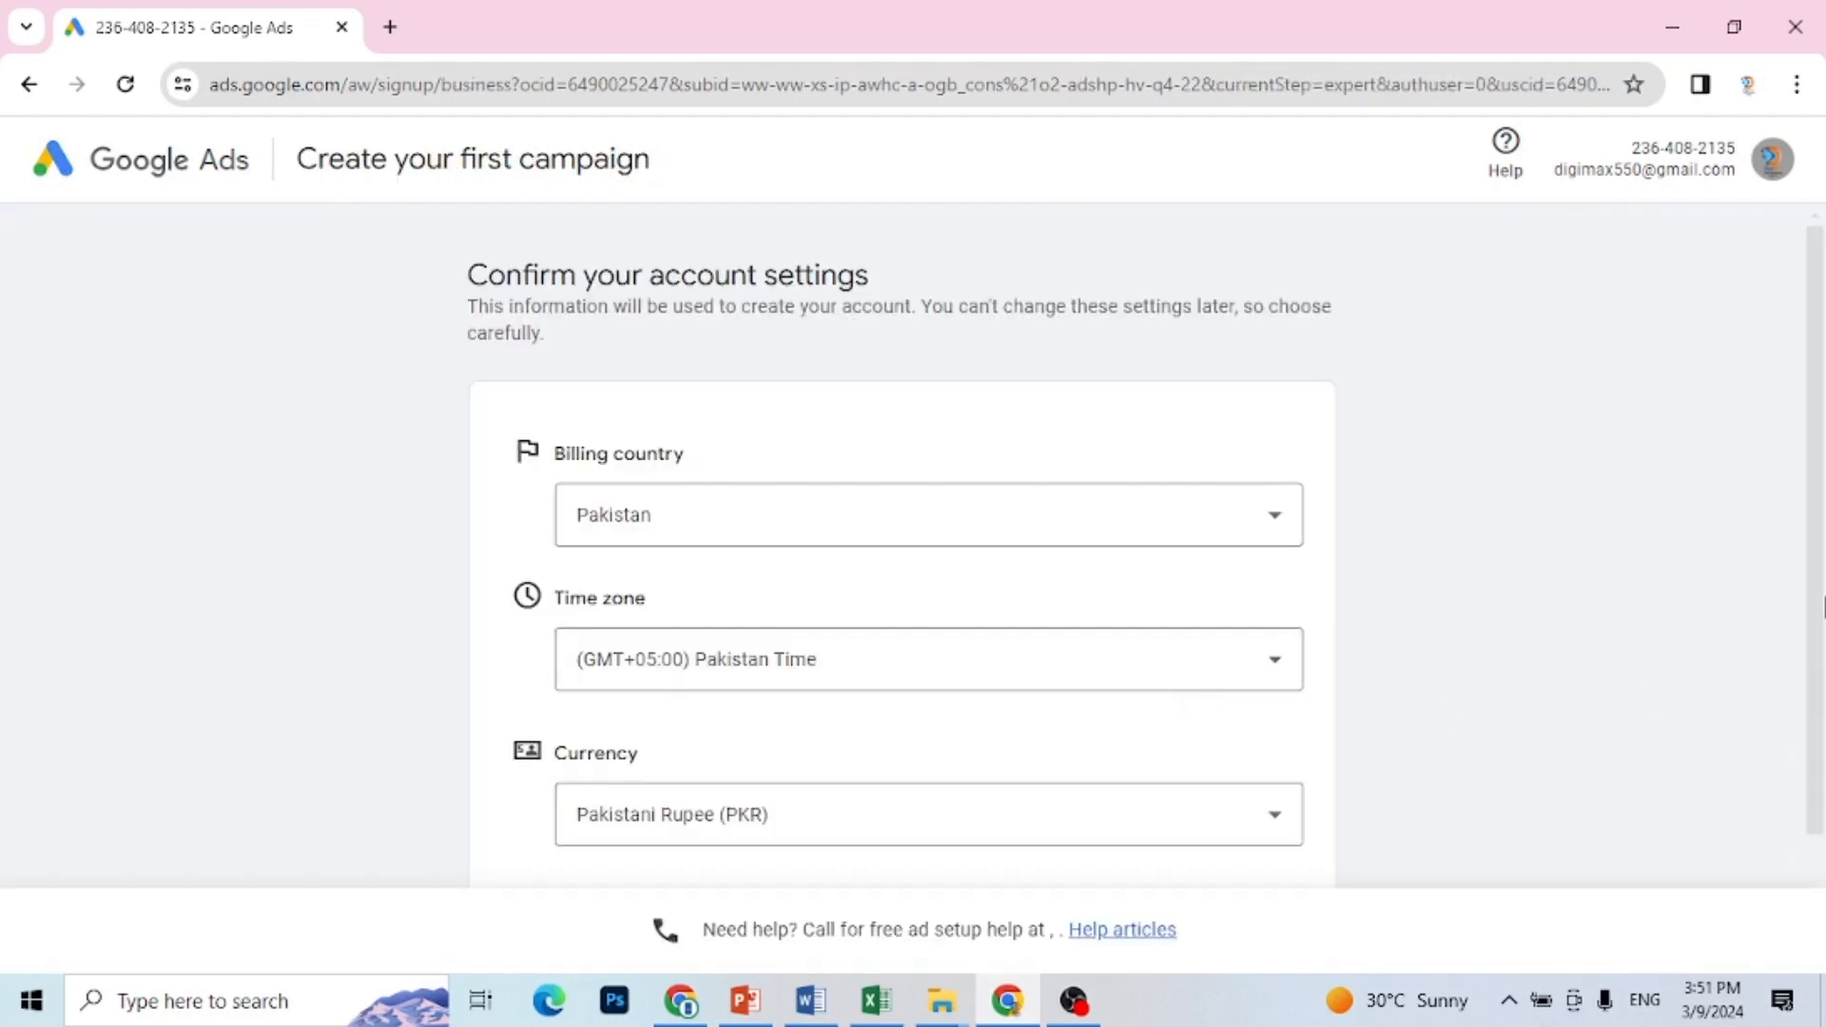
Step: Continue with the same account settings, choose No for phone guidance, and try to submit without adding a payment method
drag(1824, 605, 1824, 742)
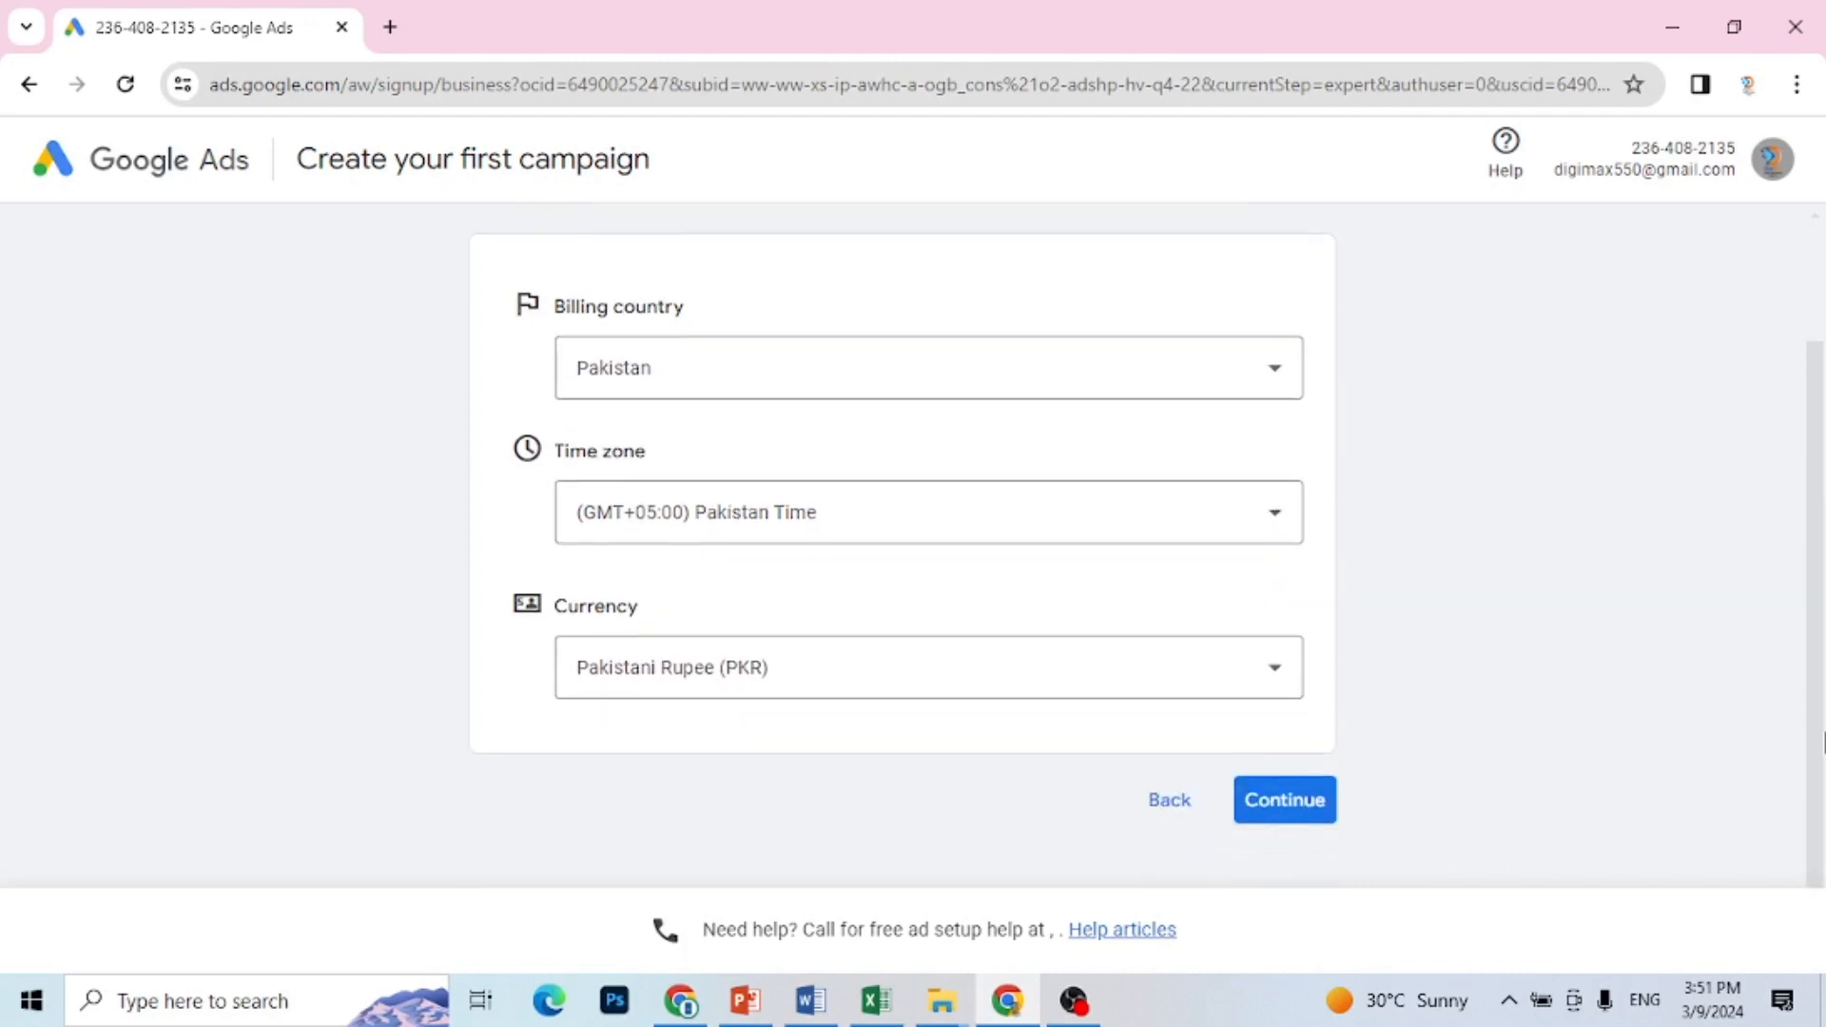
click(1311, 801)
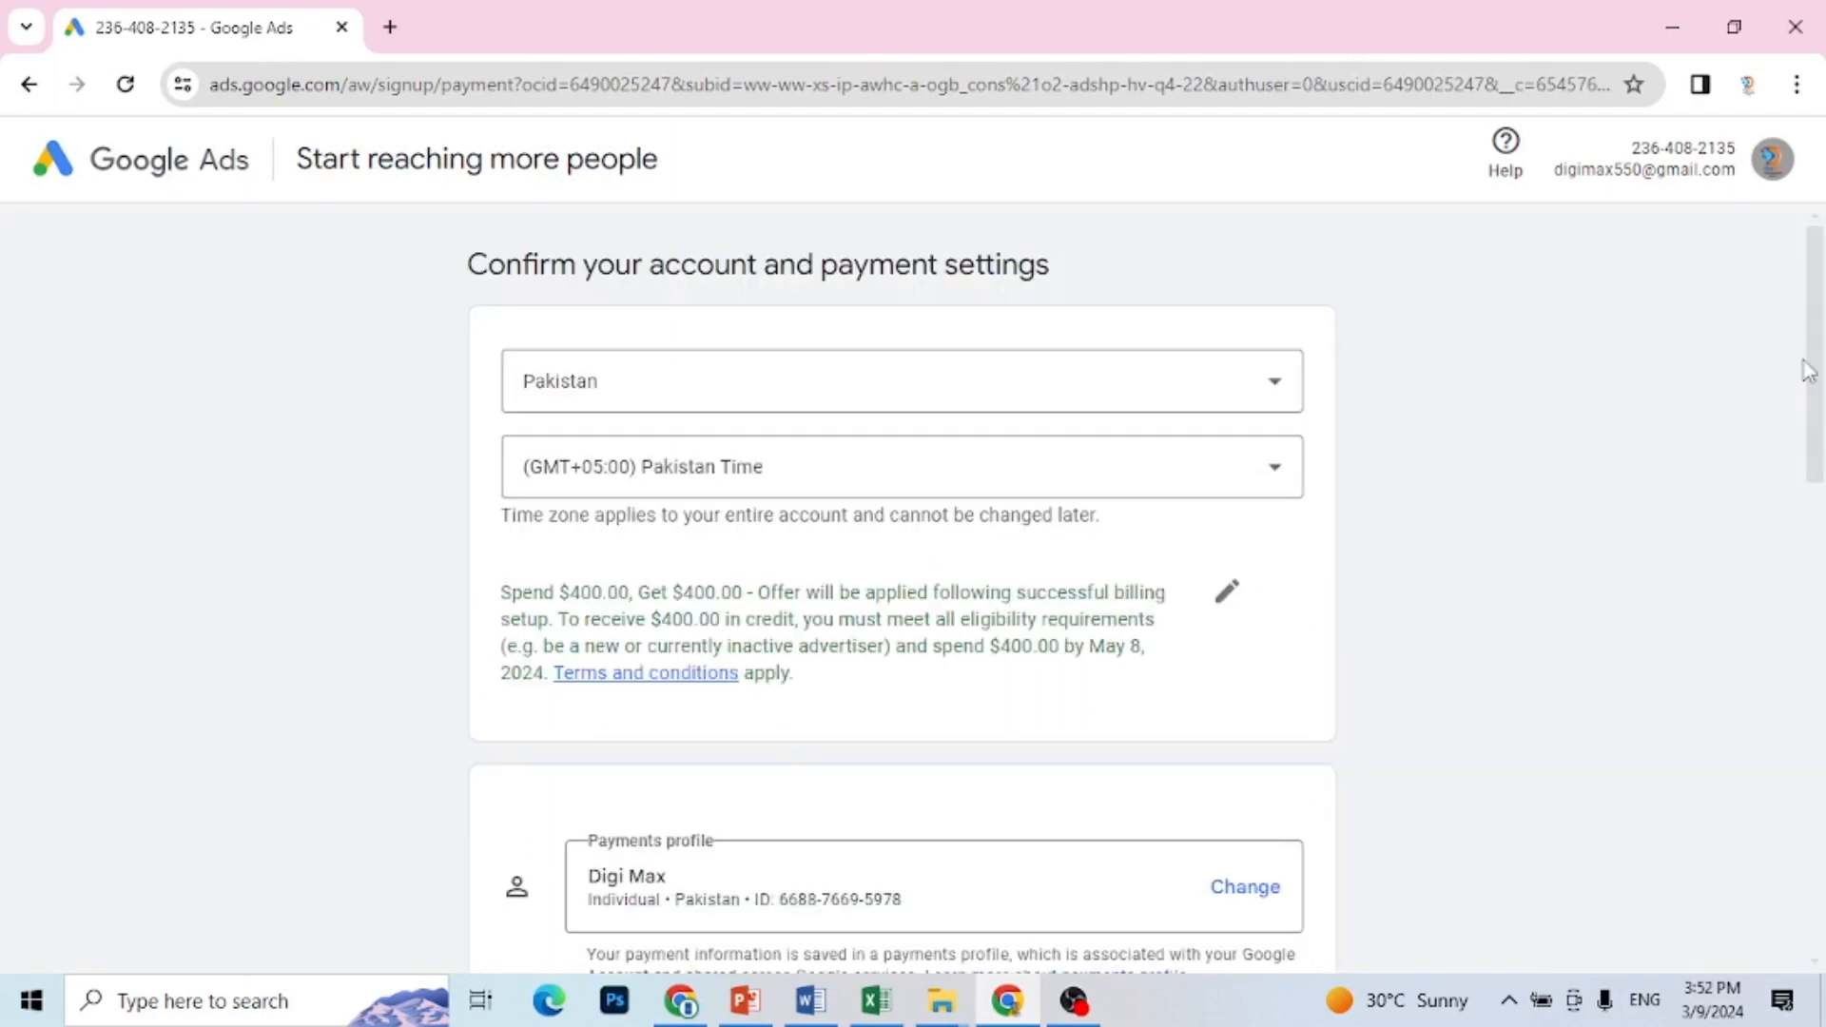
drag(1819, 381, 1823, 814)
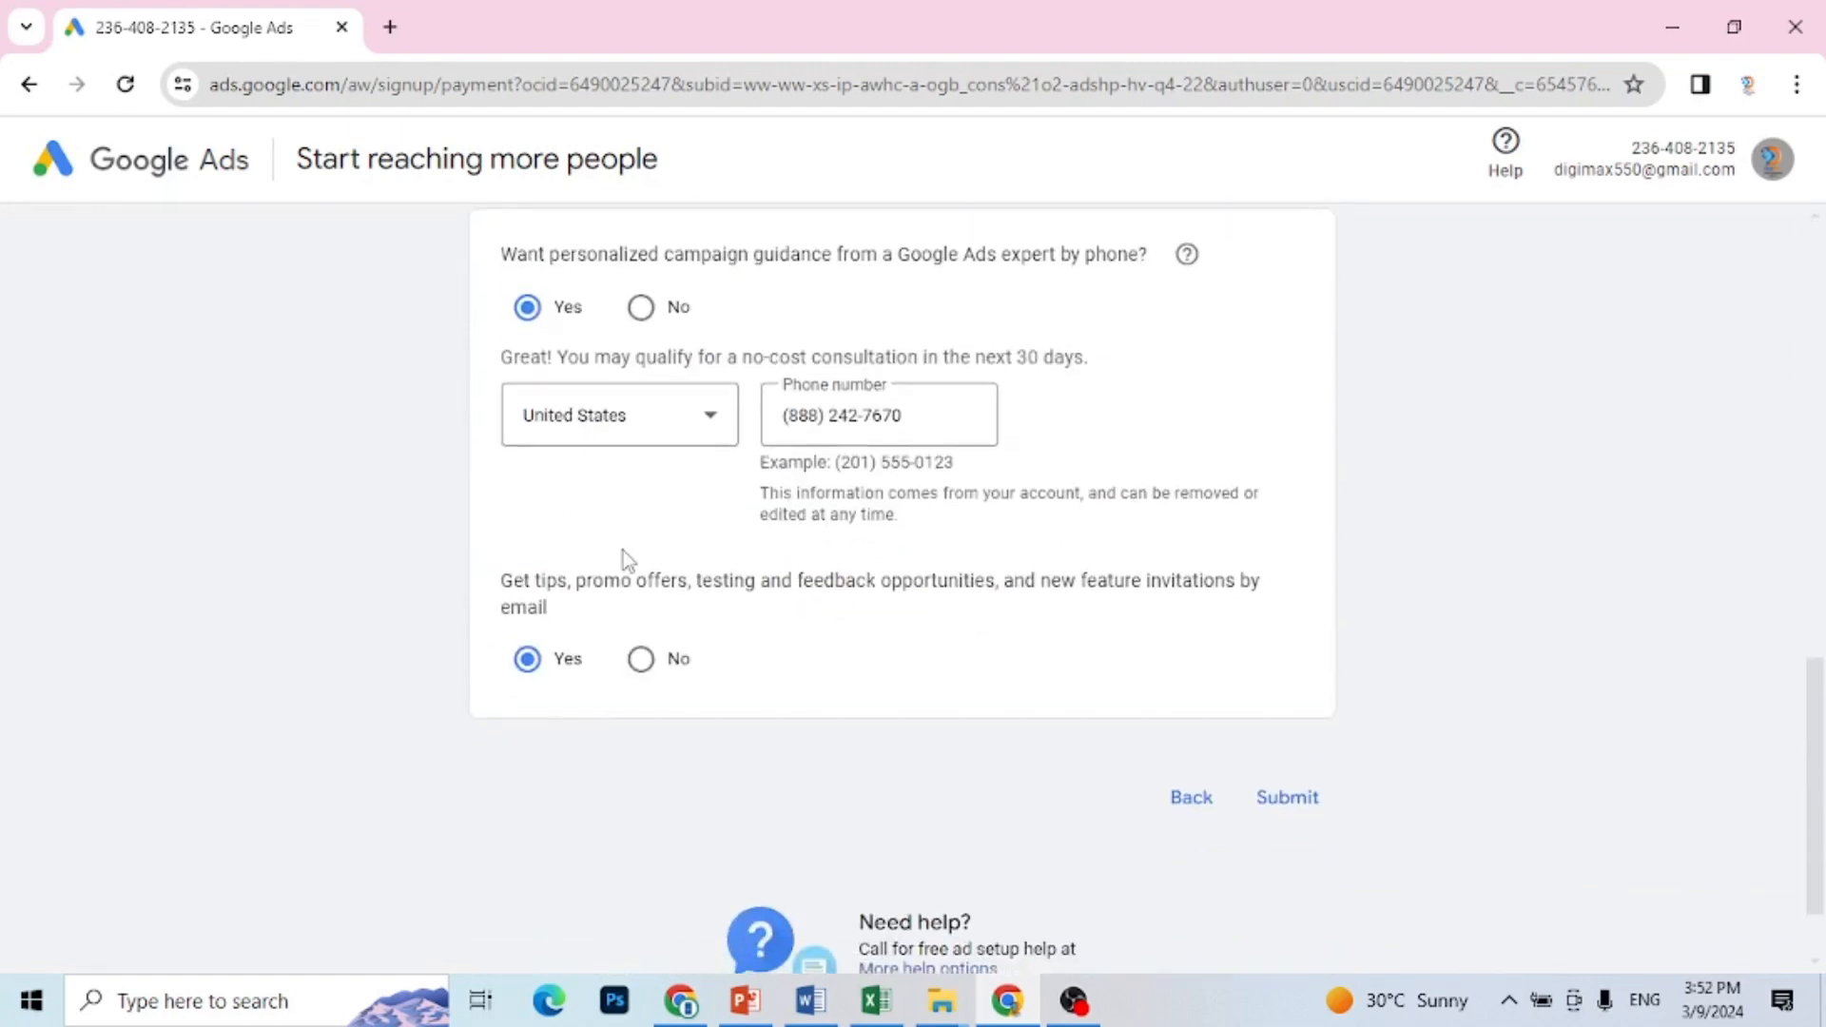
click(641, 307)
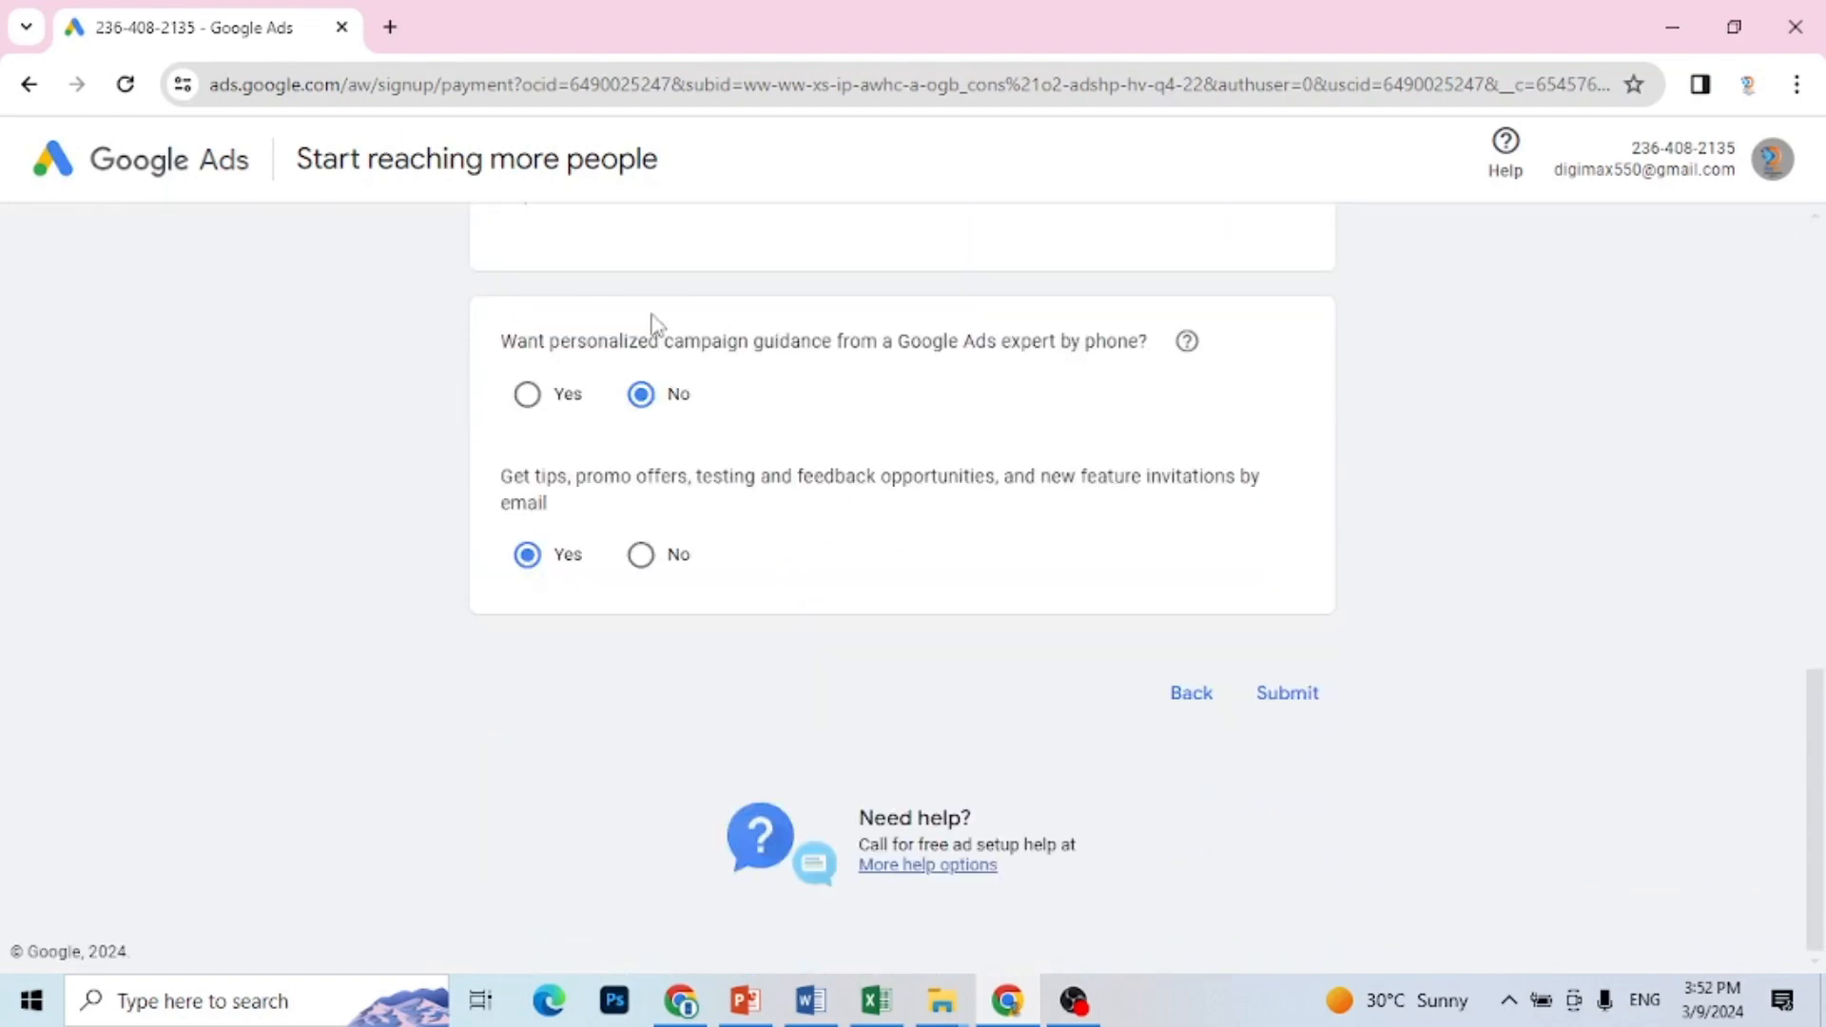
click(1293, 692)
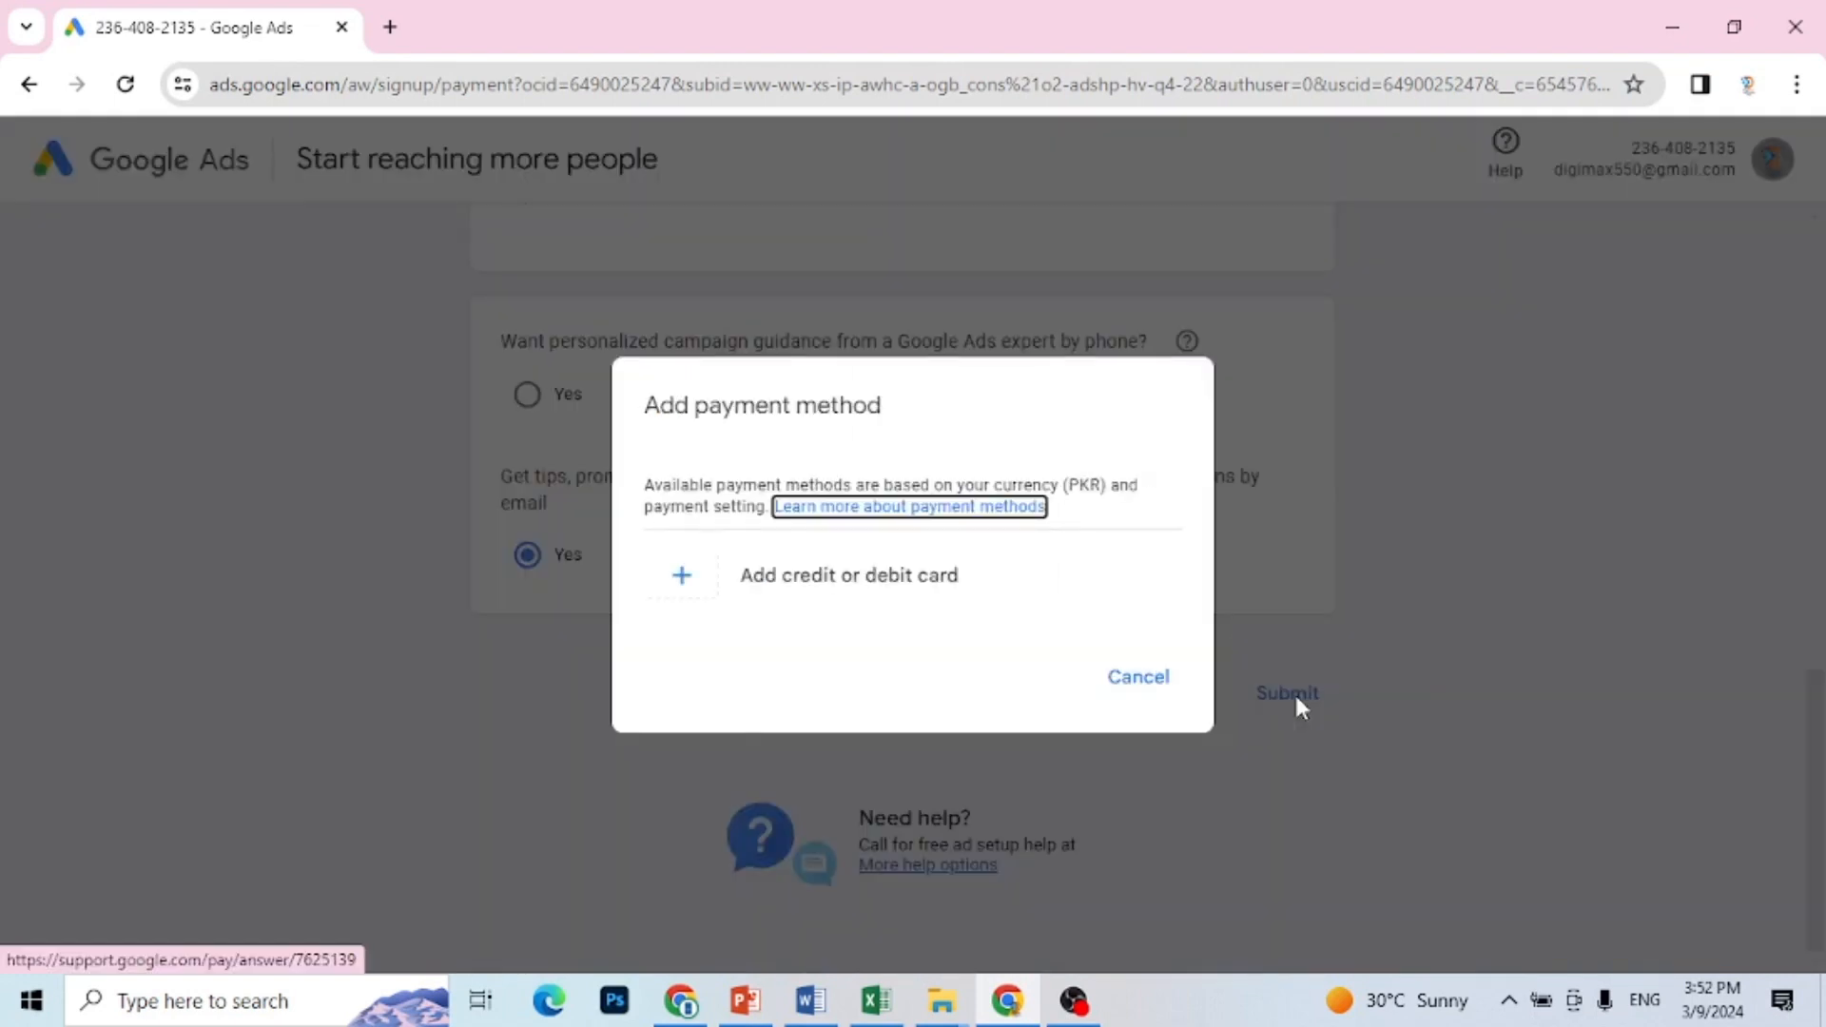
click(1137, 683)
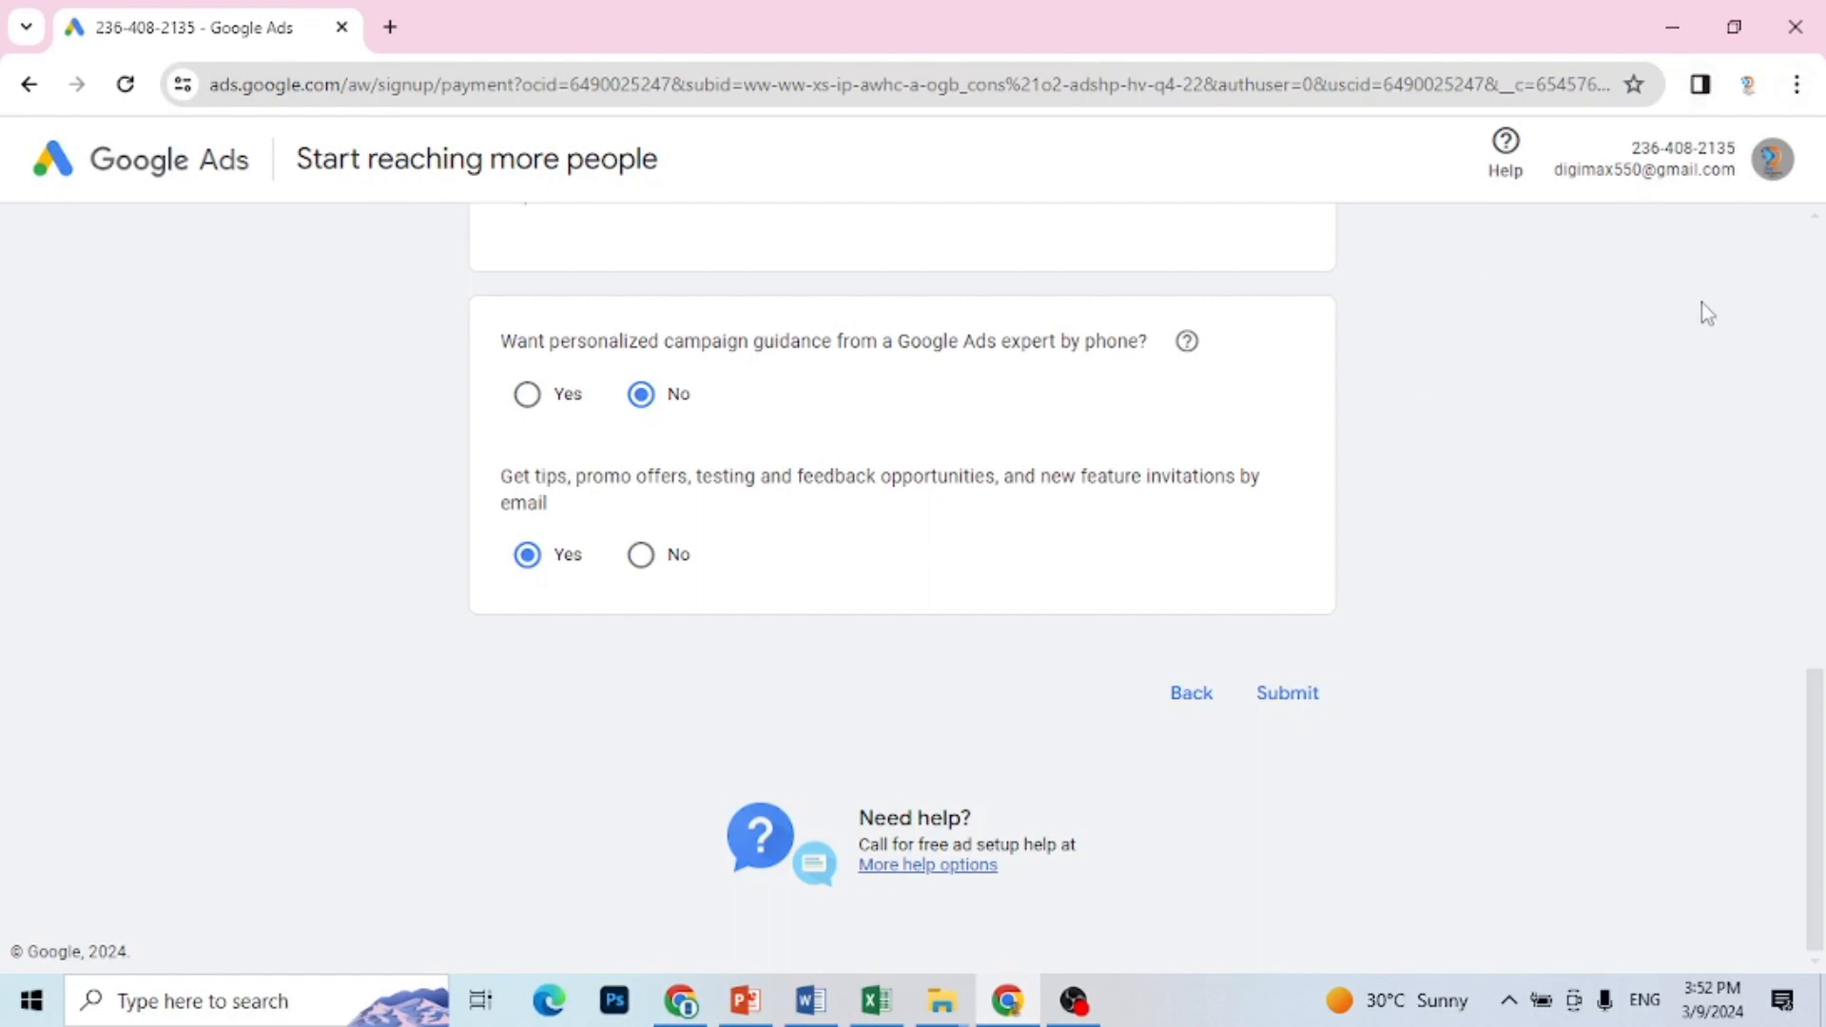
Step: Delete the DigiMax account whose setup is still in progress from the account list
click(1772, 172)
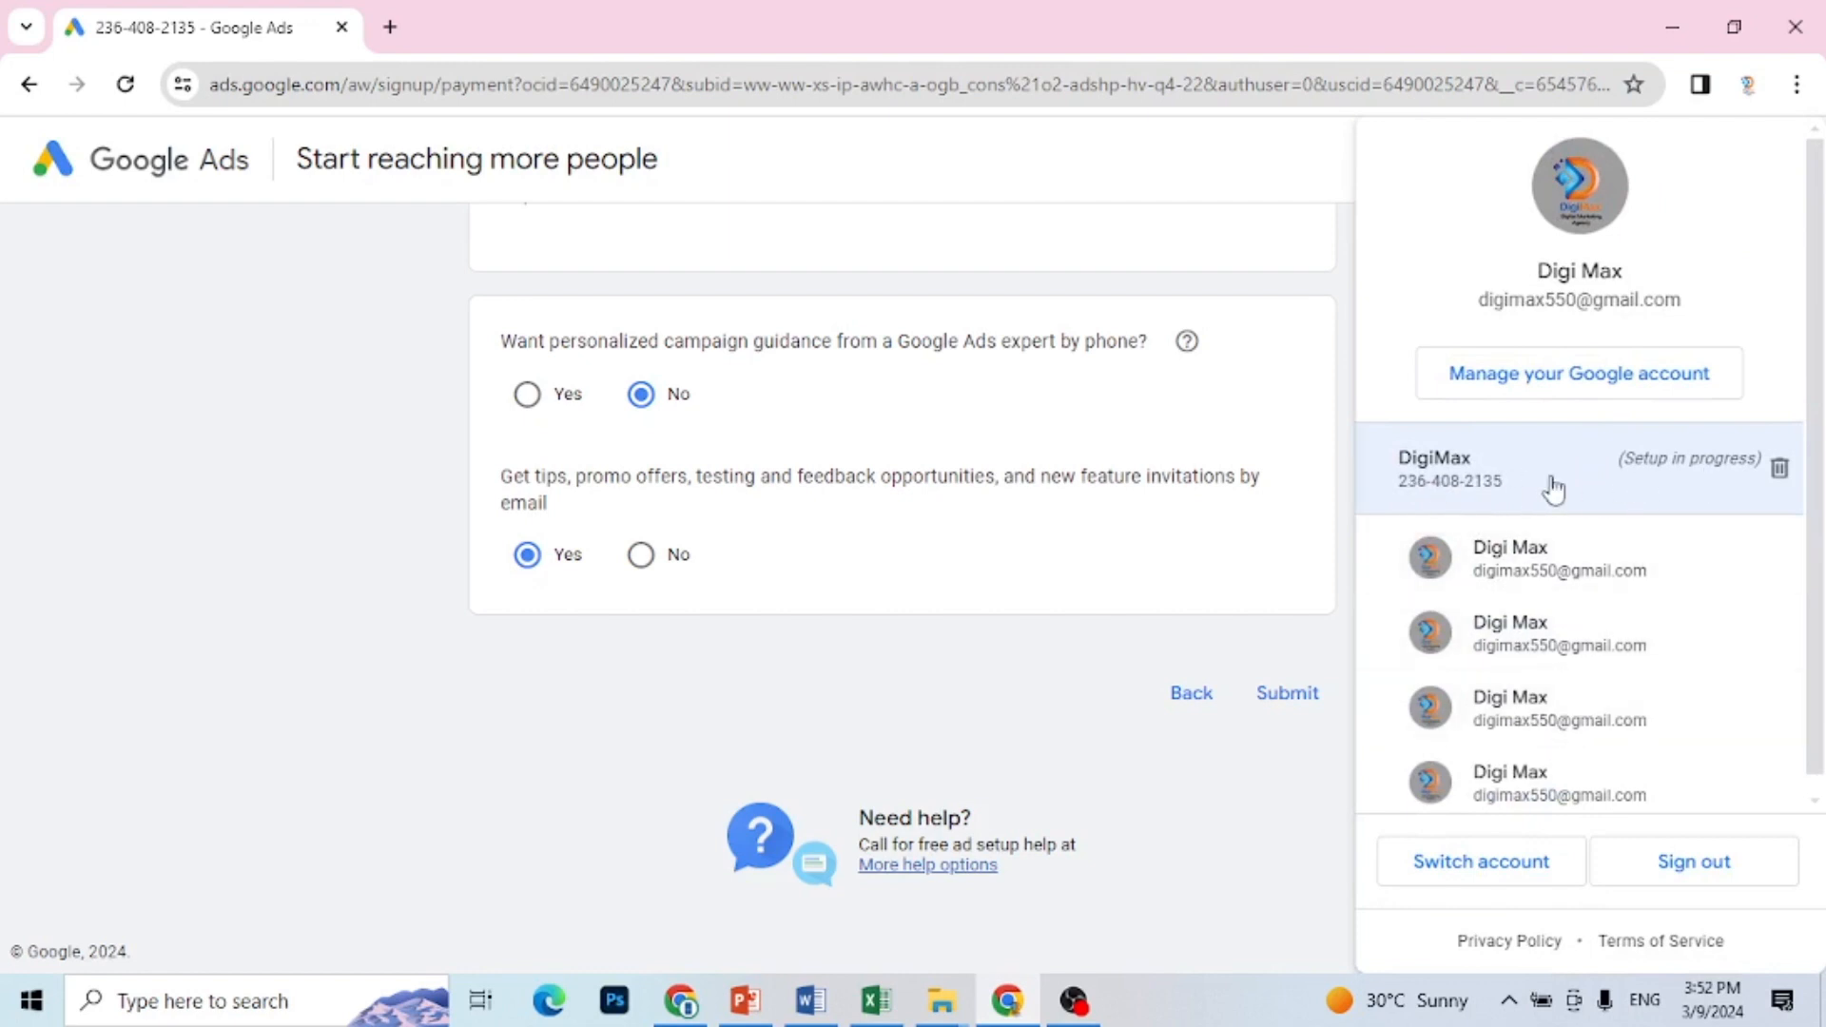
click(1779, 470)
click(1217, 628)
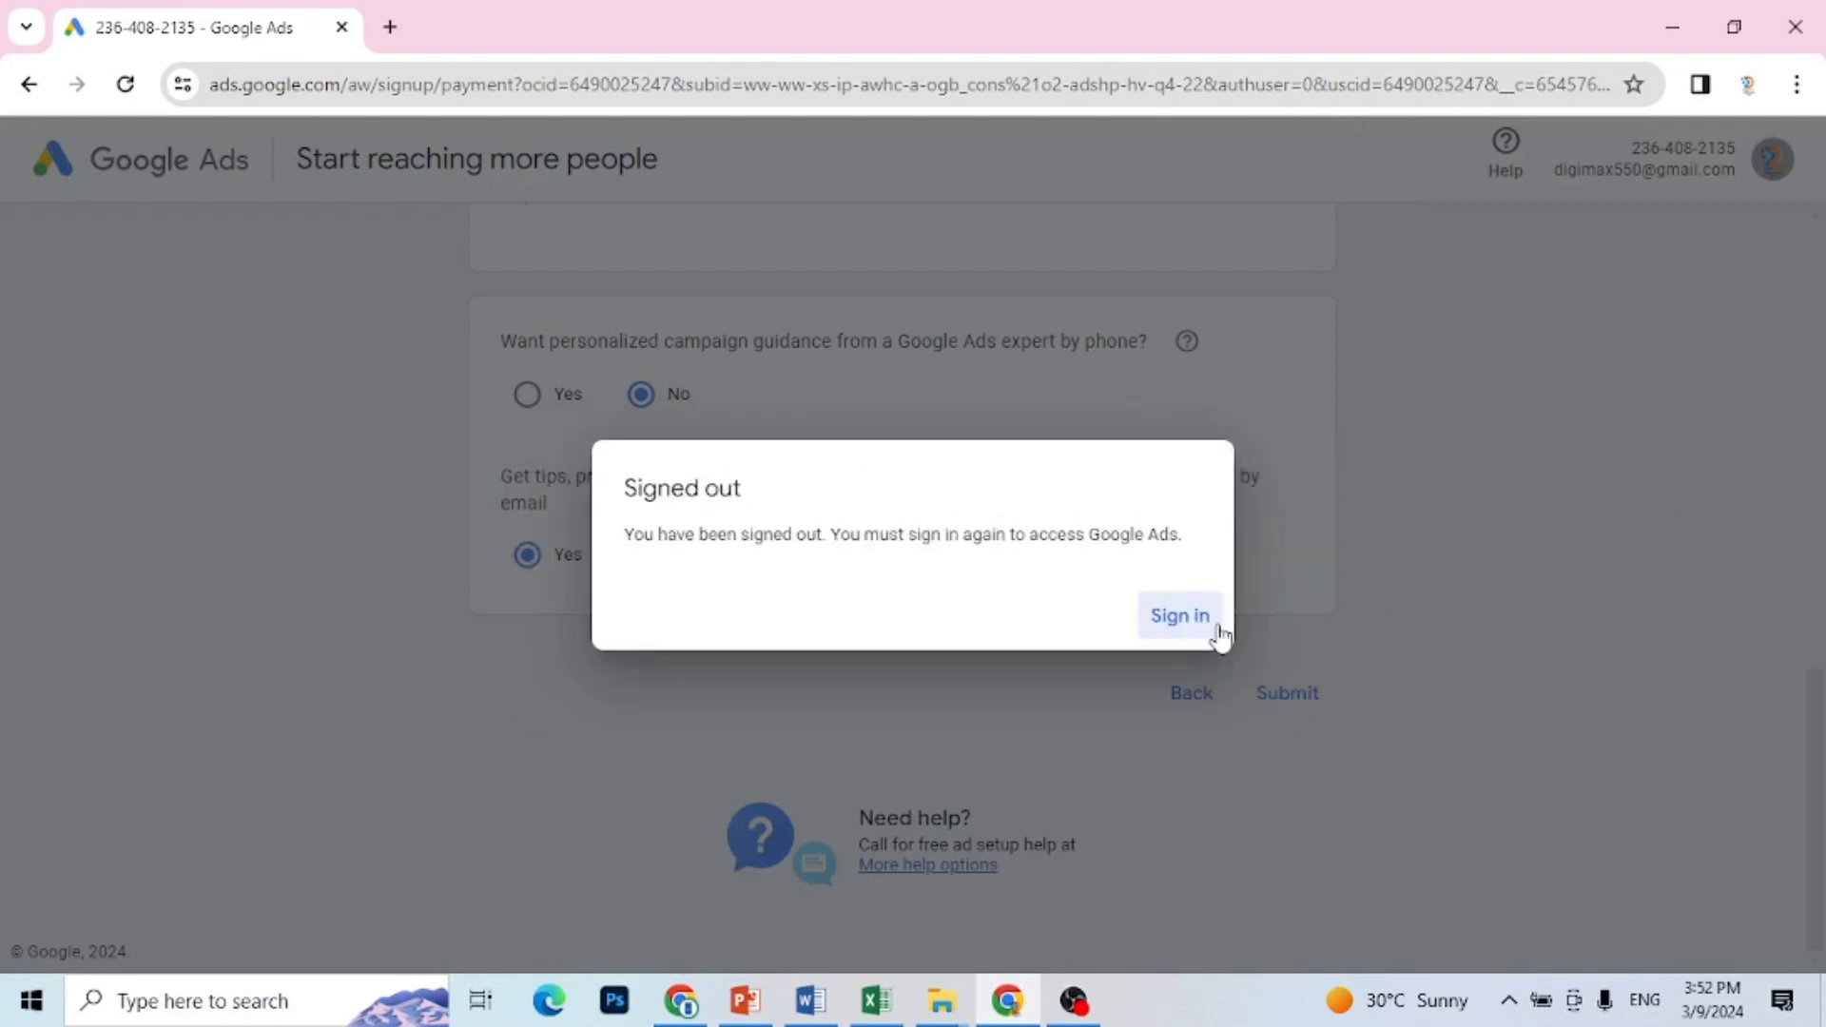
Step: Sign in again and start a new Google Ads account without creating a campaign
click(1219, 632)
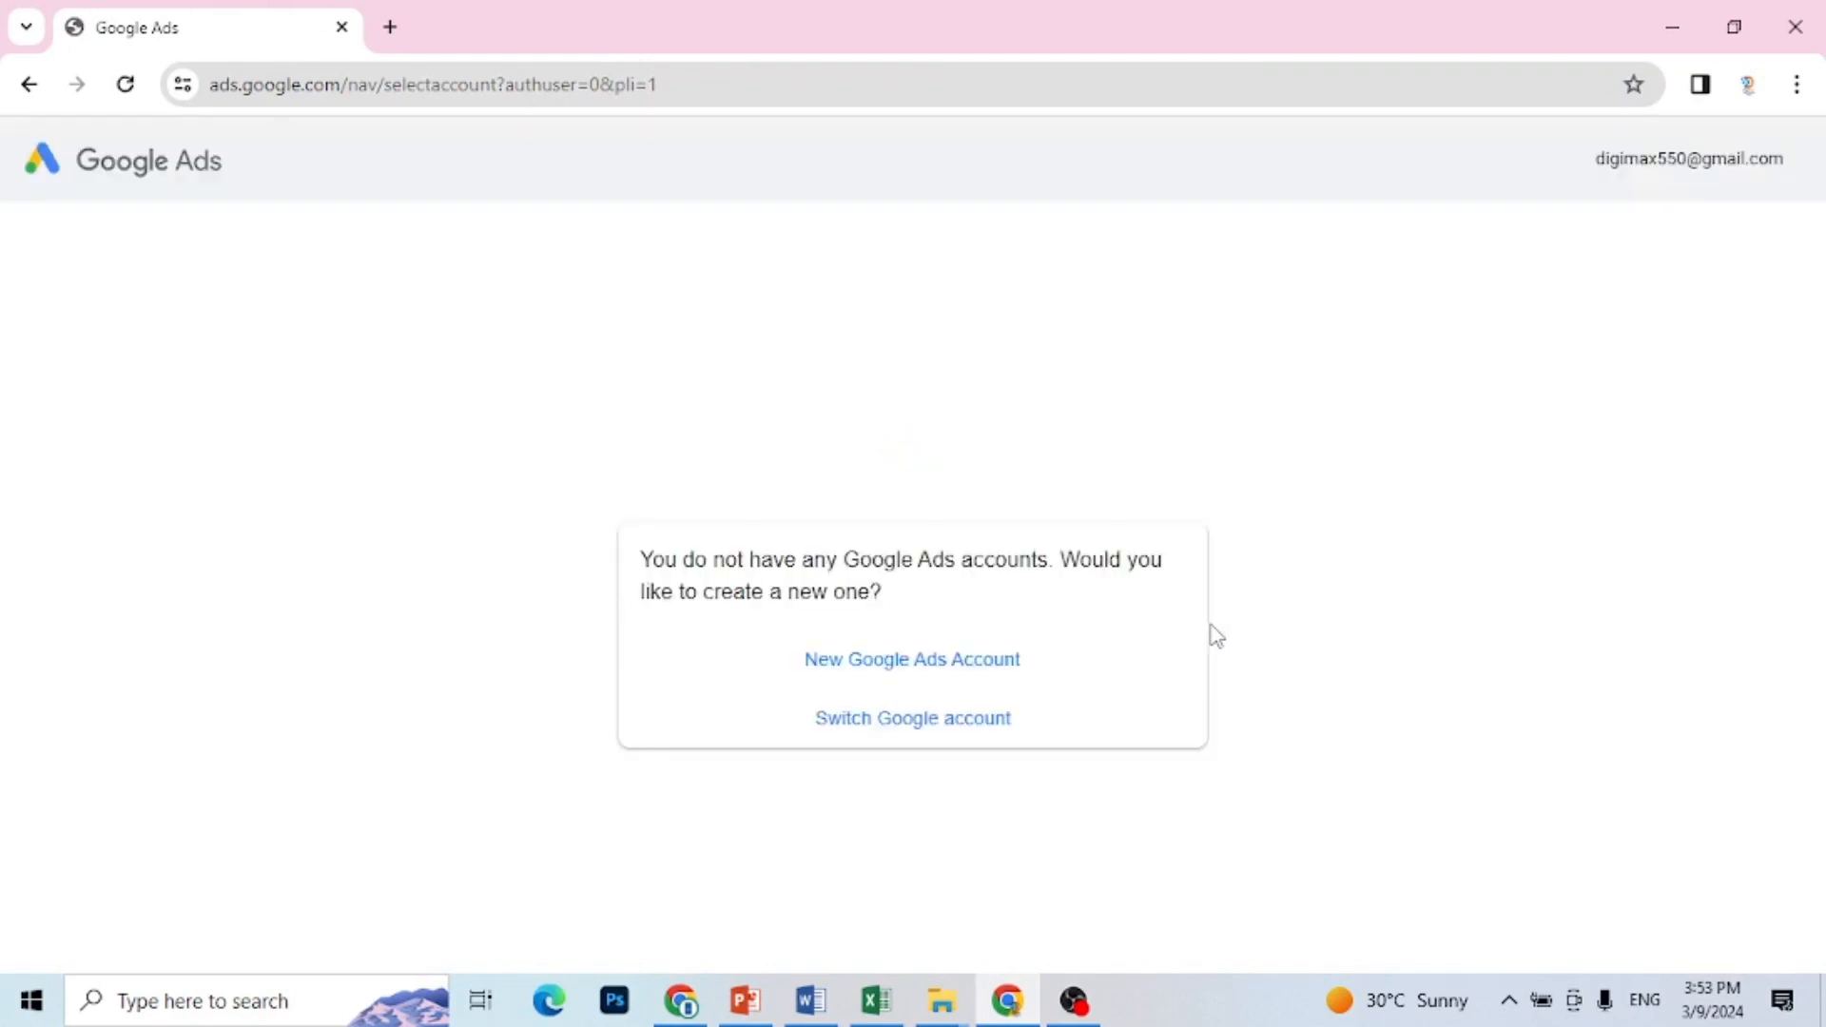
click(876, 683)
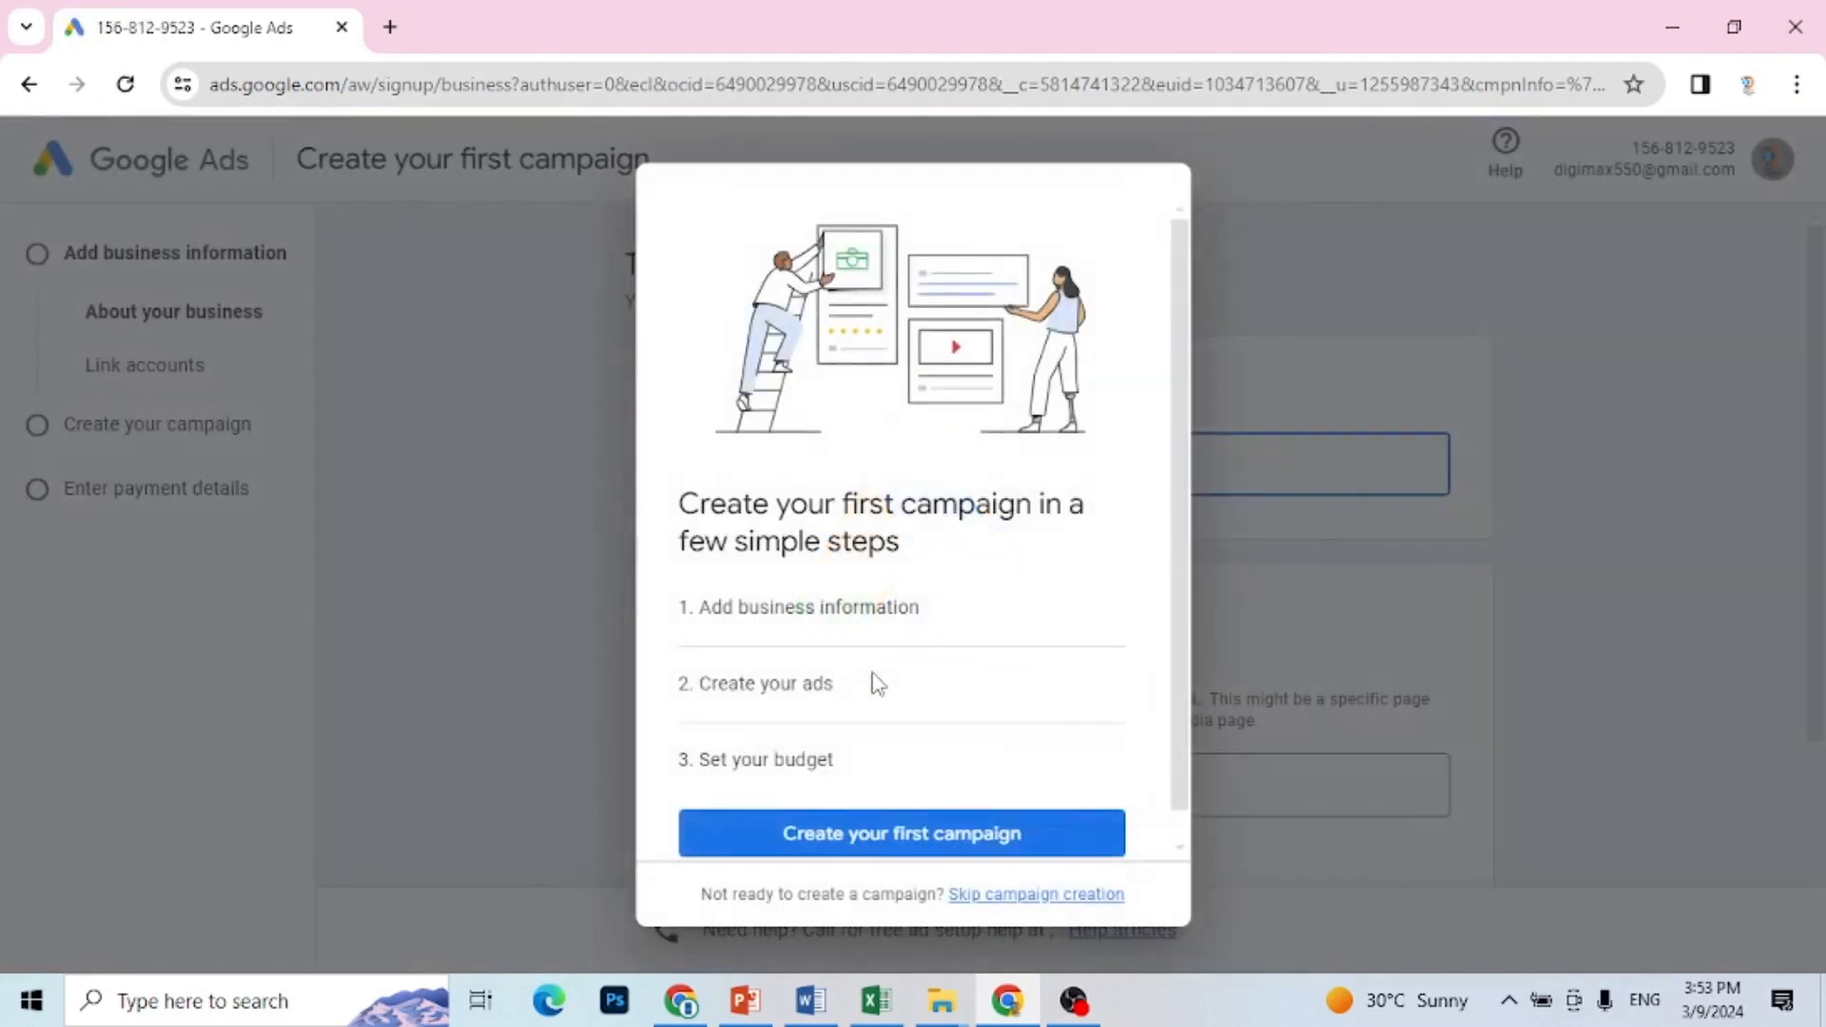
click(989, 895)
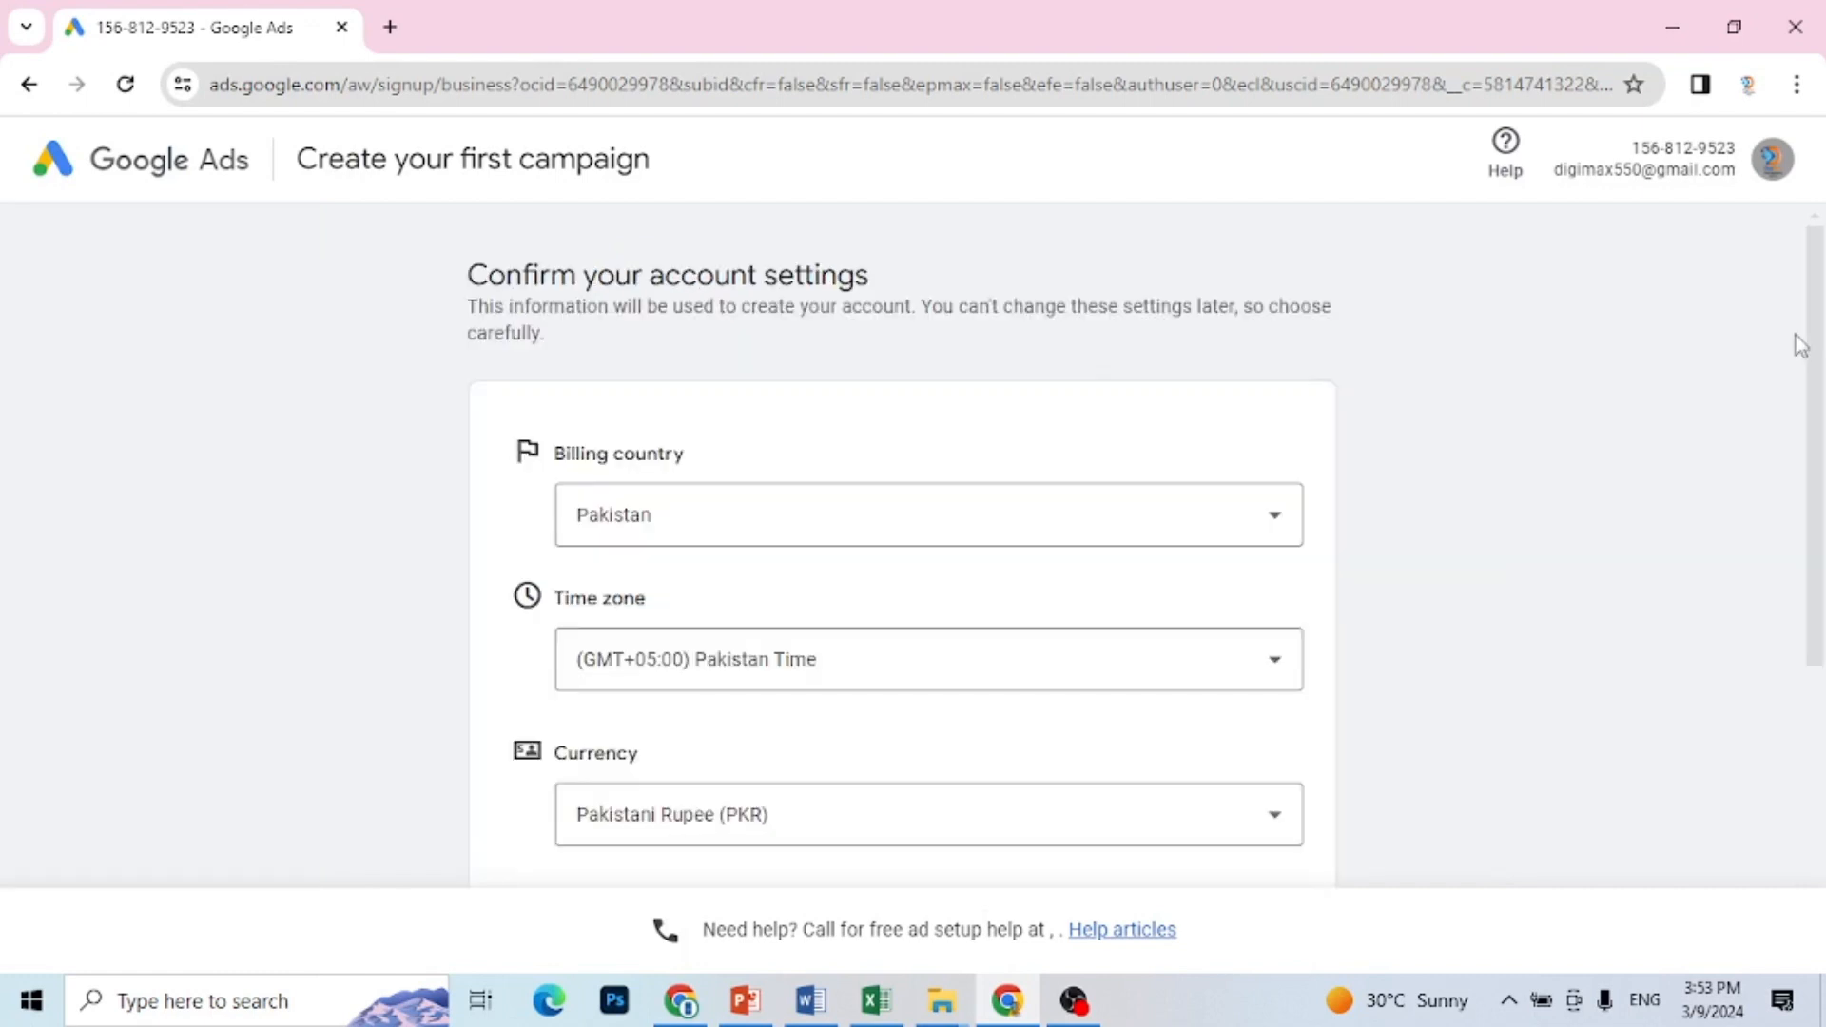
Step: Choose No for phone guidance and Yes for tips and offers by email, and submit the new account's settings
scroll(1822, 376, down, 4)
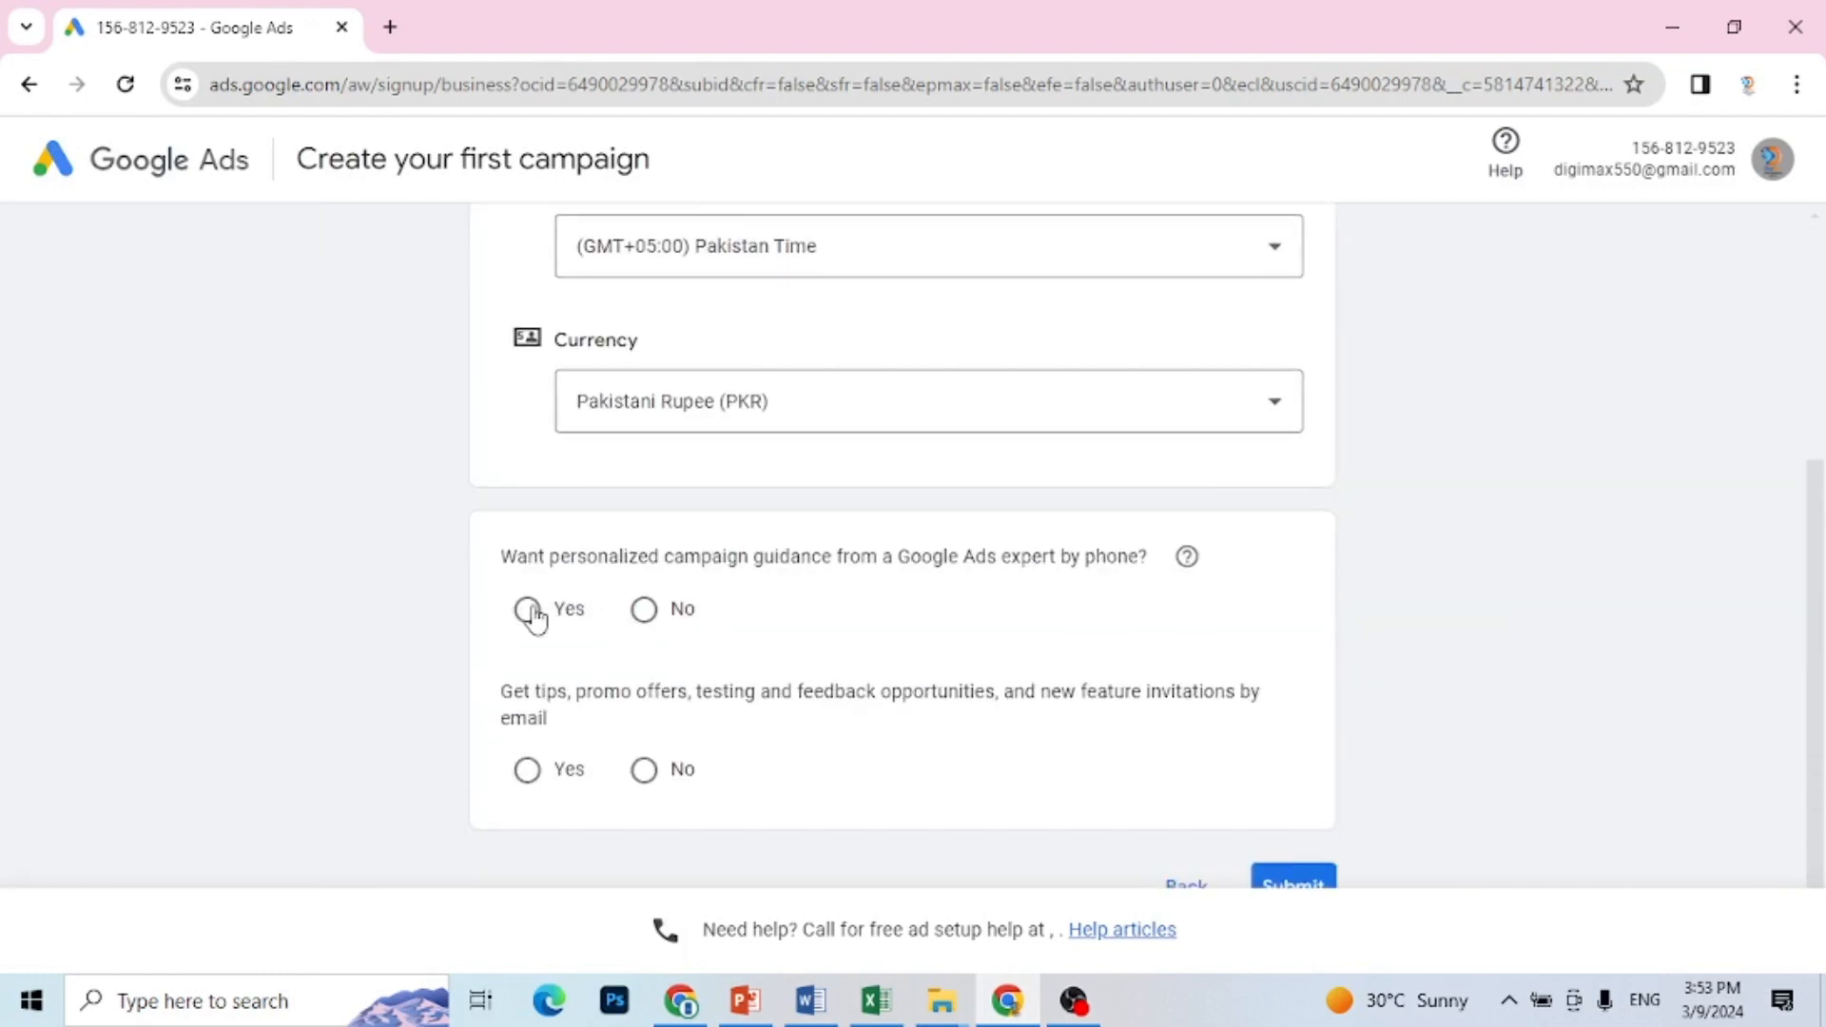
click(644, 611)
click(531, 775)
scroll(1819, 589, down, 2)
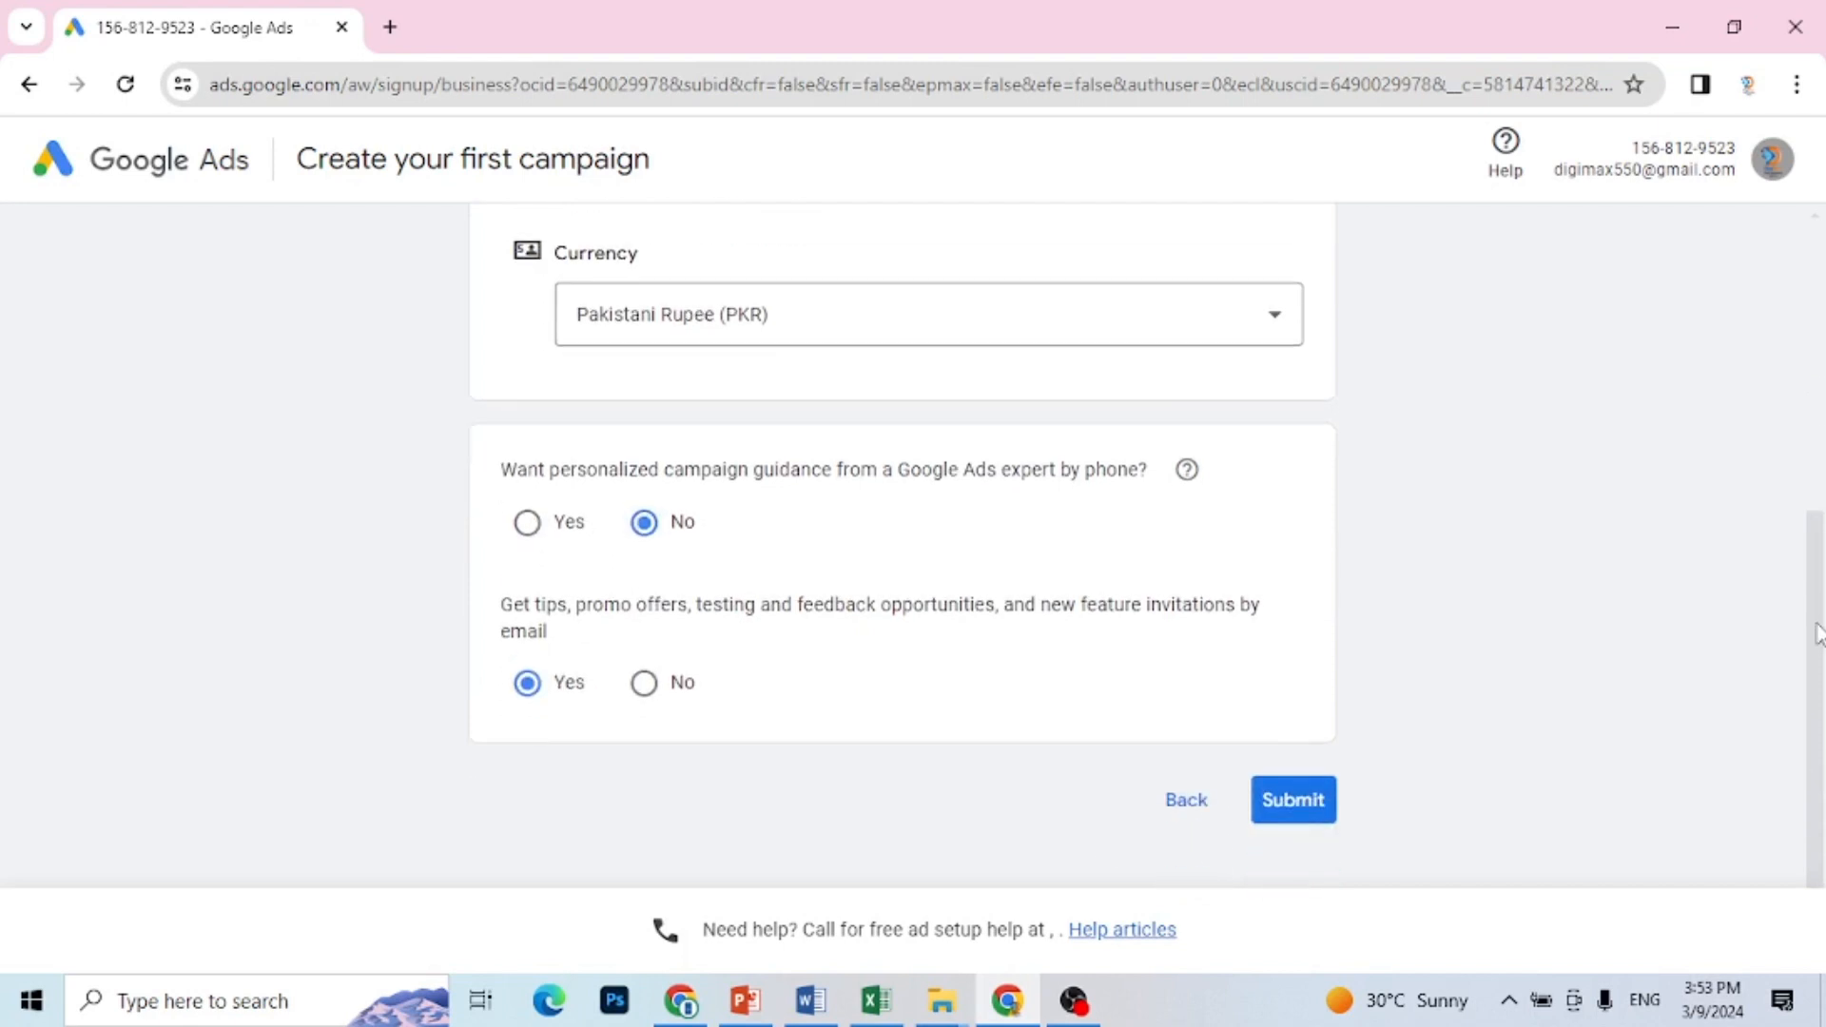
click(1317, 804)
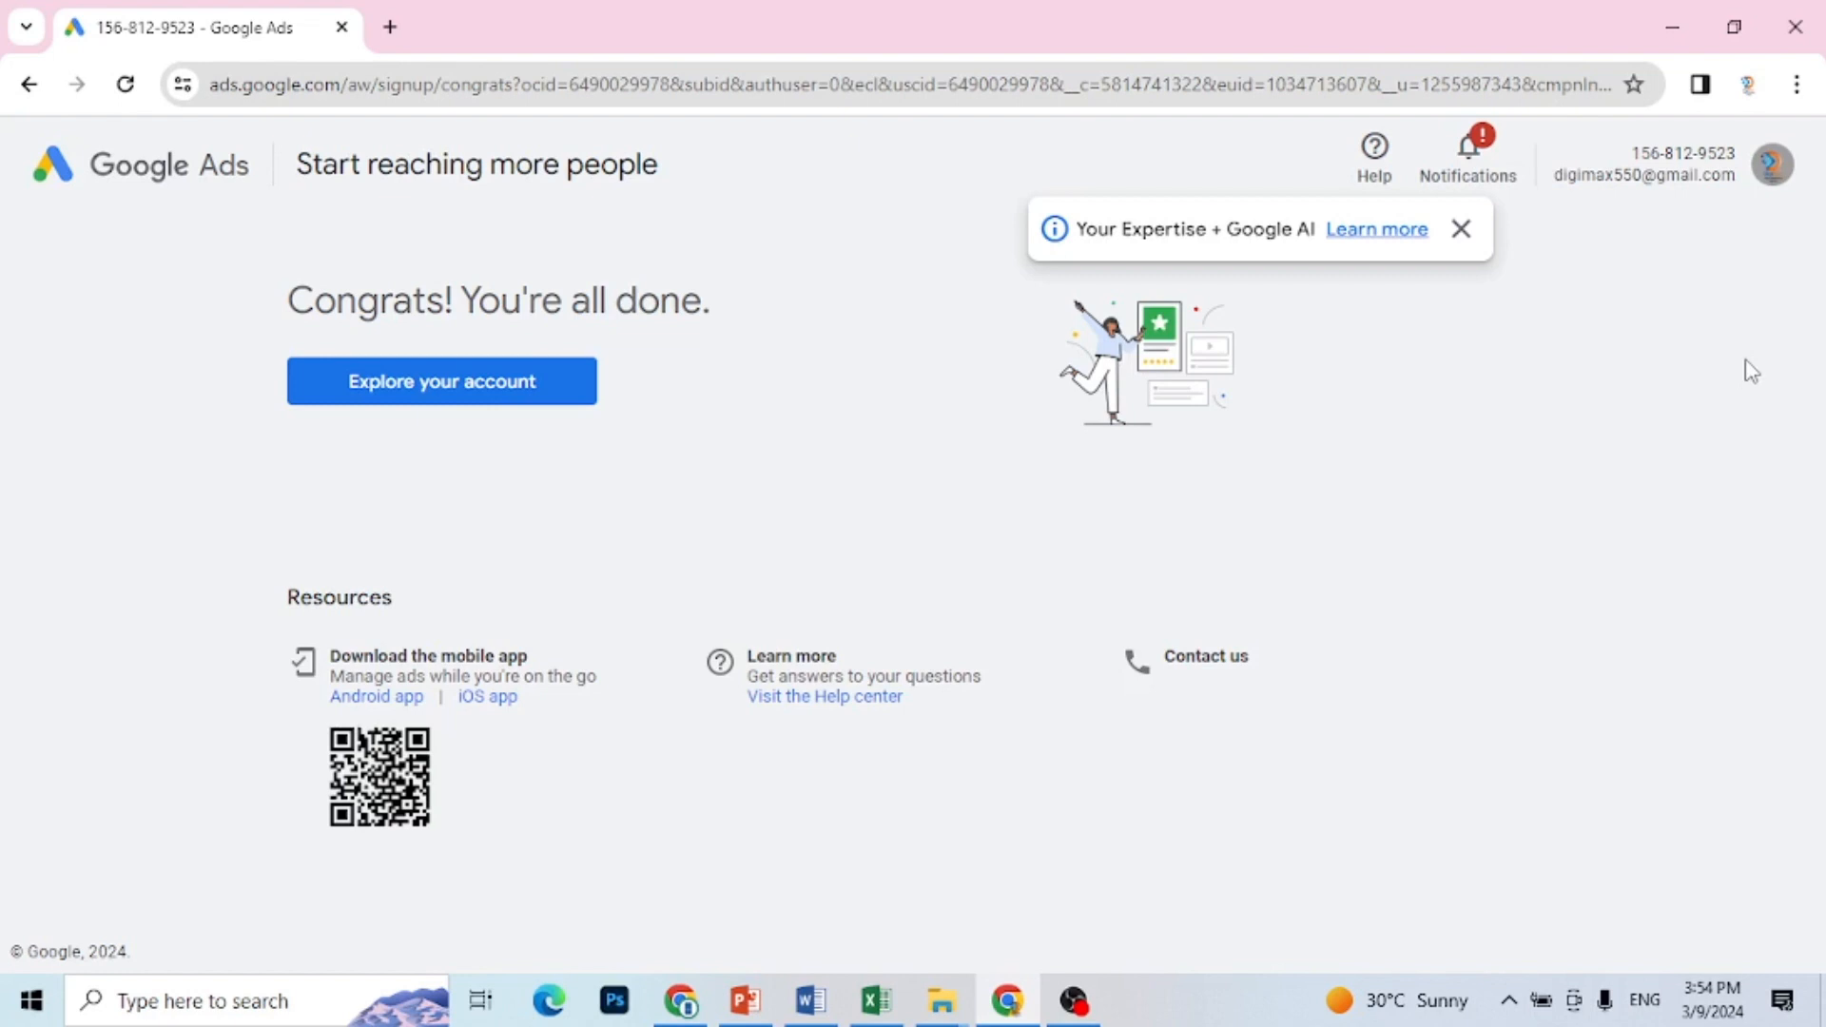
Step: Go to the new account's overview and open Keyword Planner
click(433, 390)
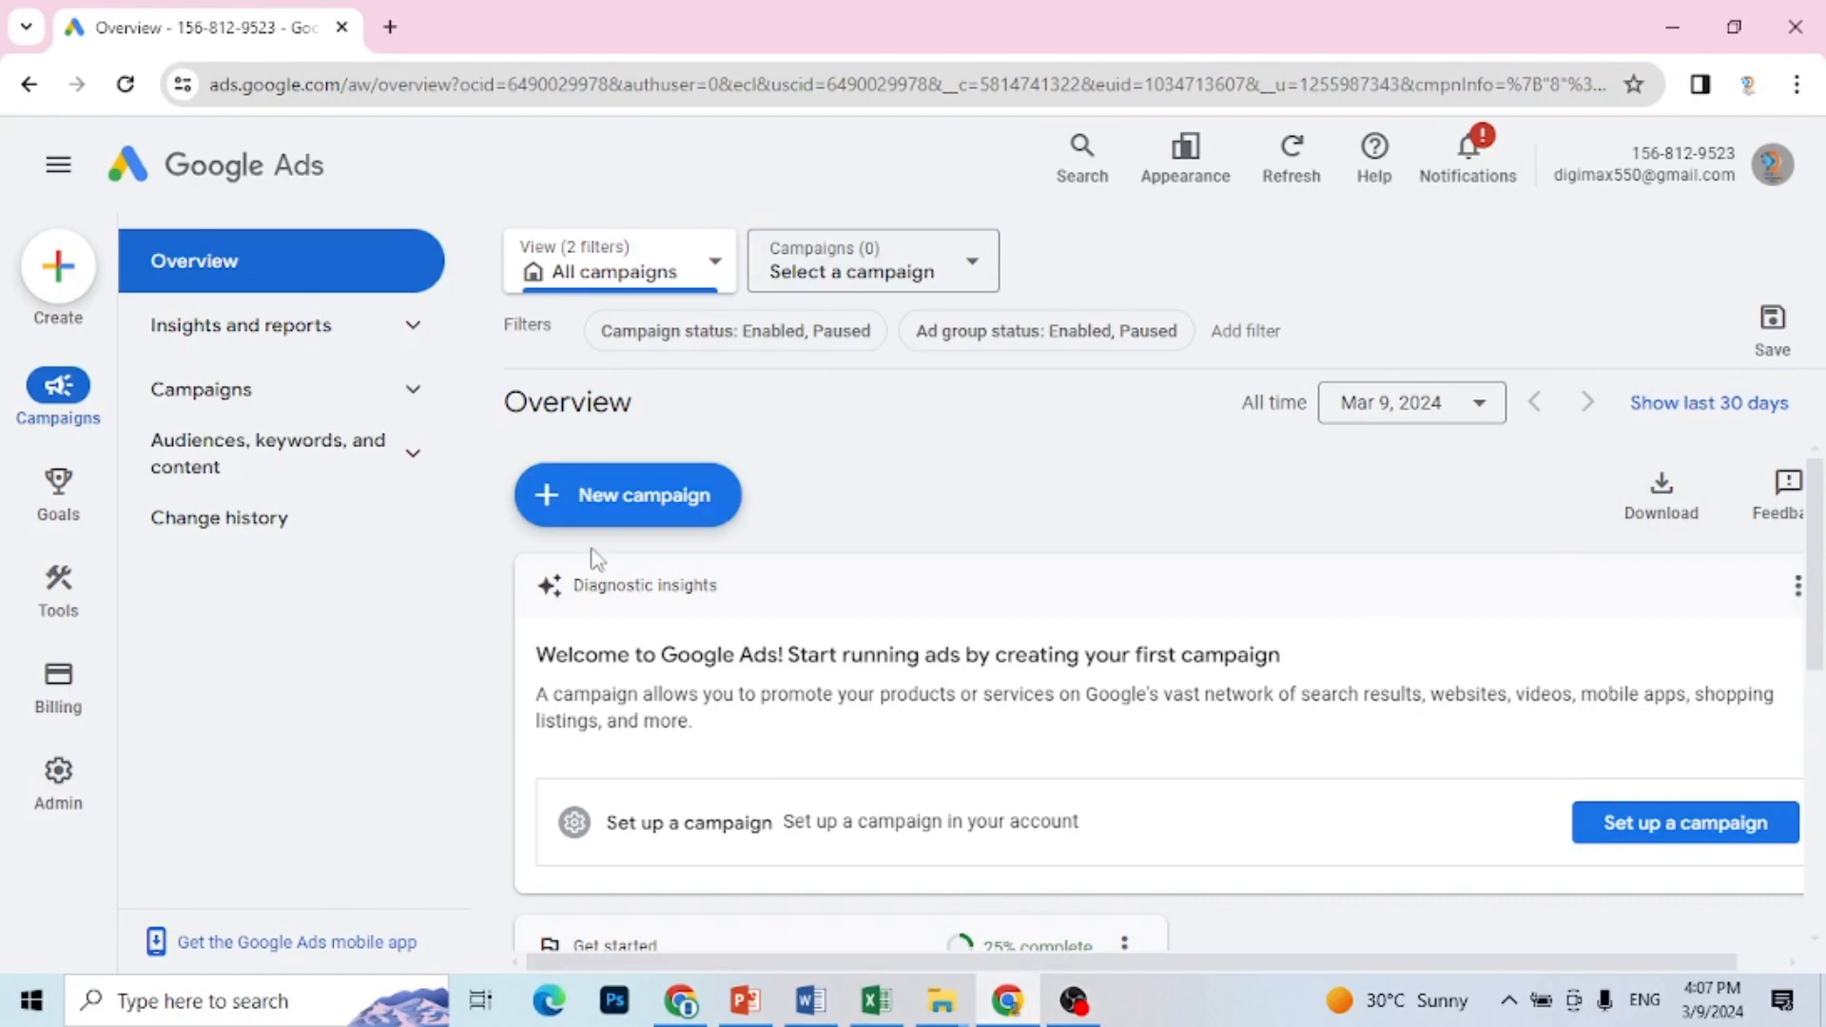
mouse_move(57, 585)
click(57, 582)
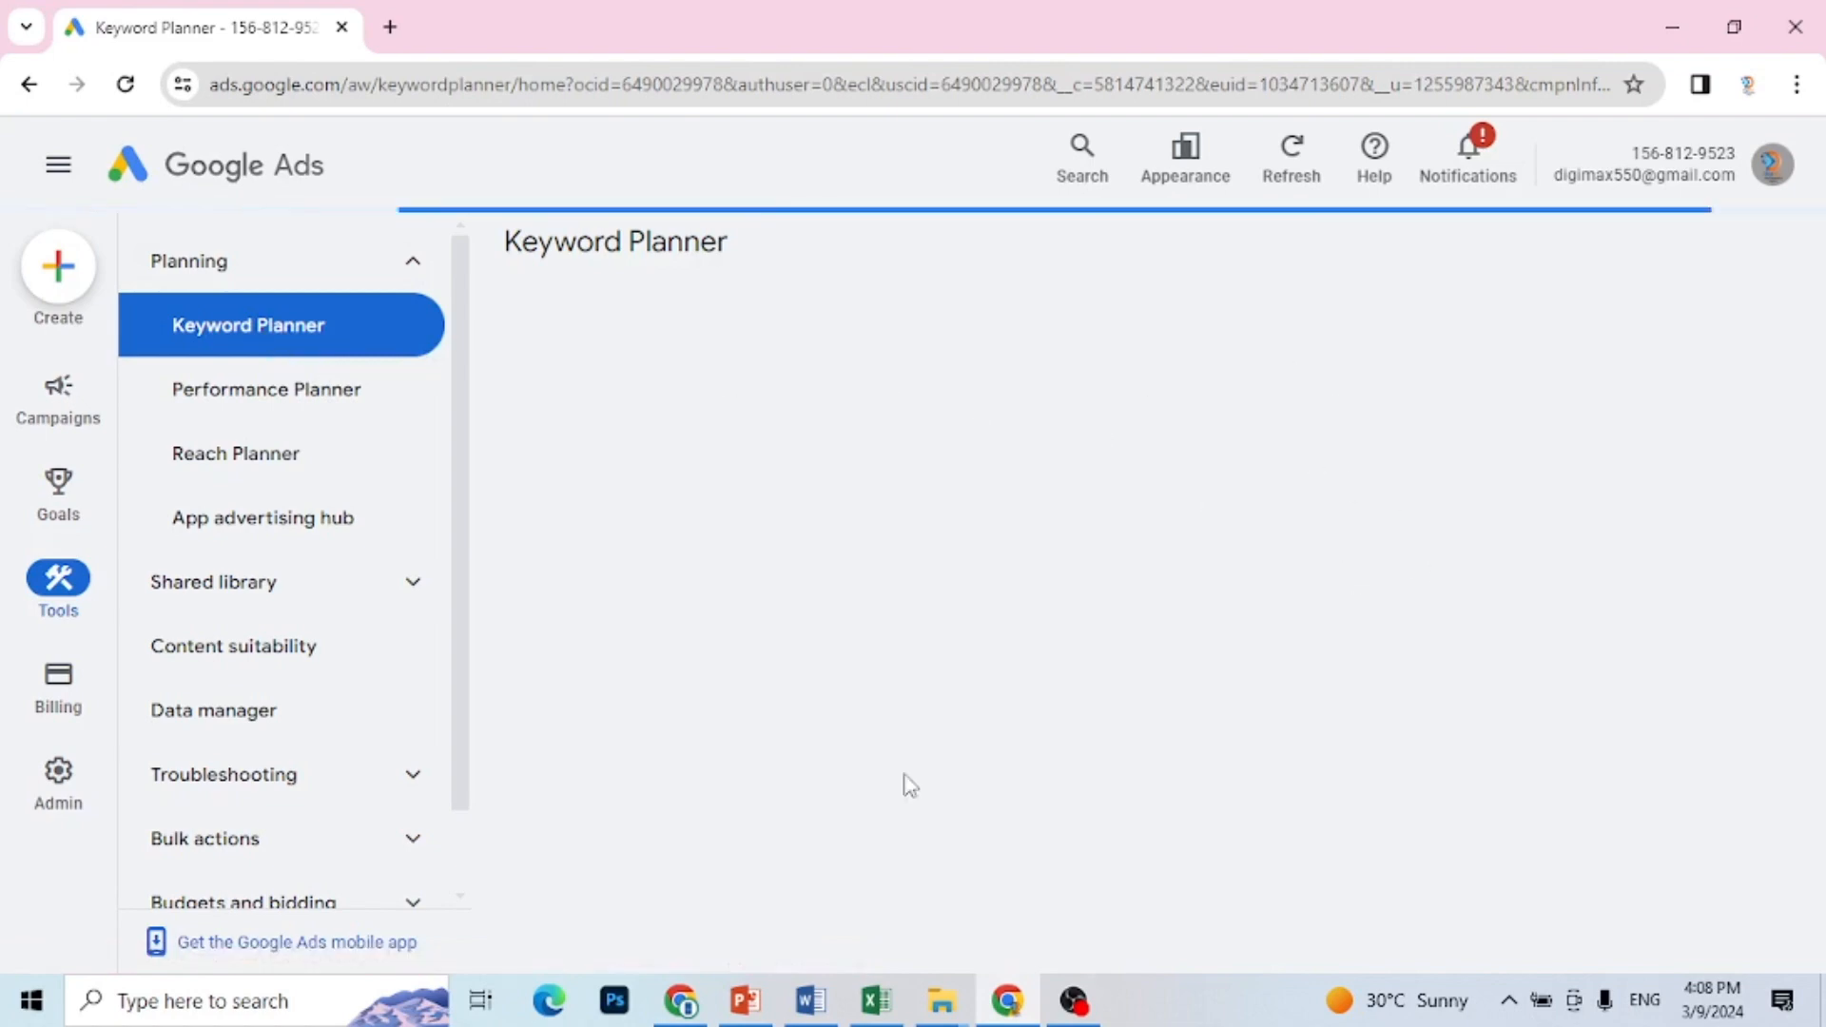
mouse_move(1074, 998)
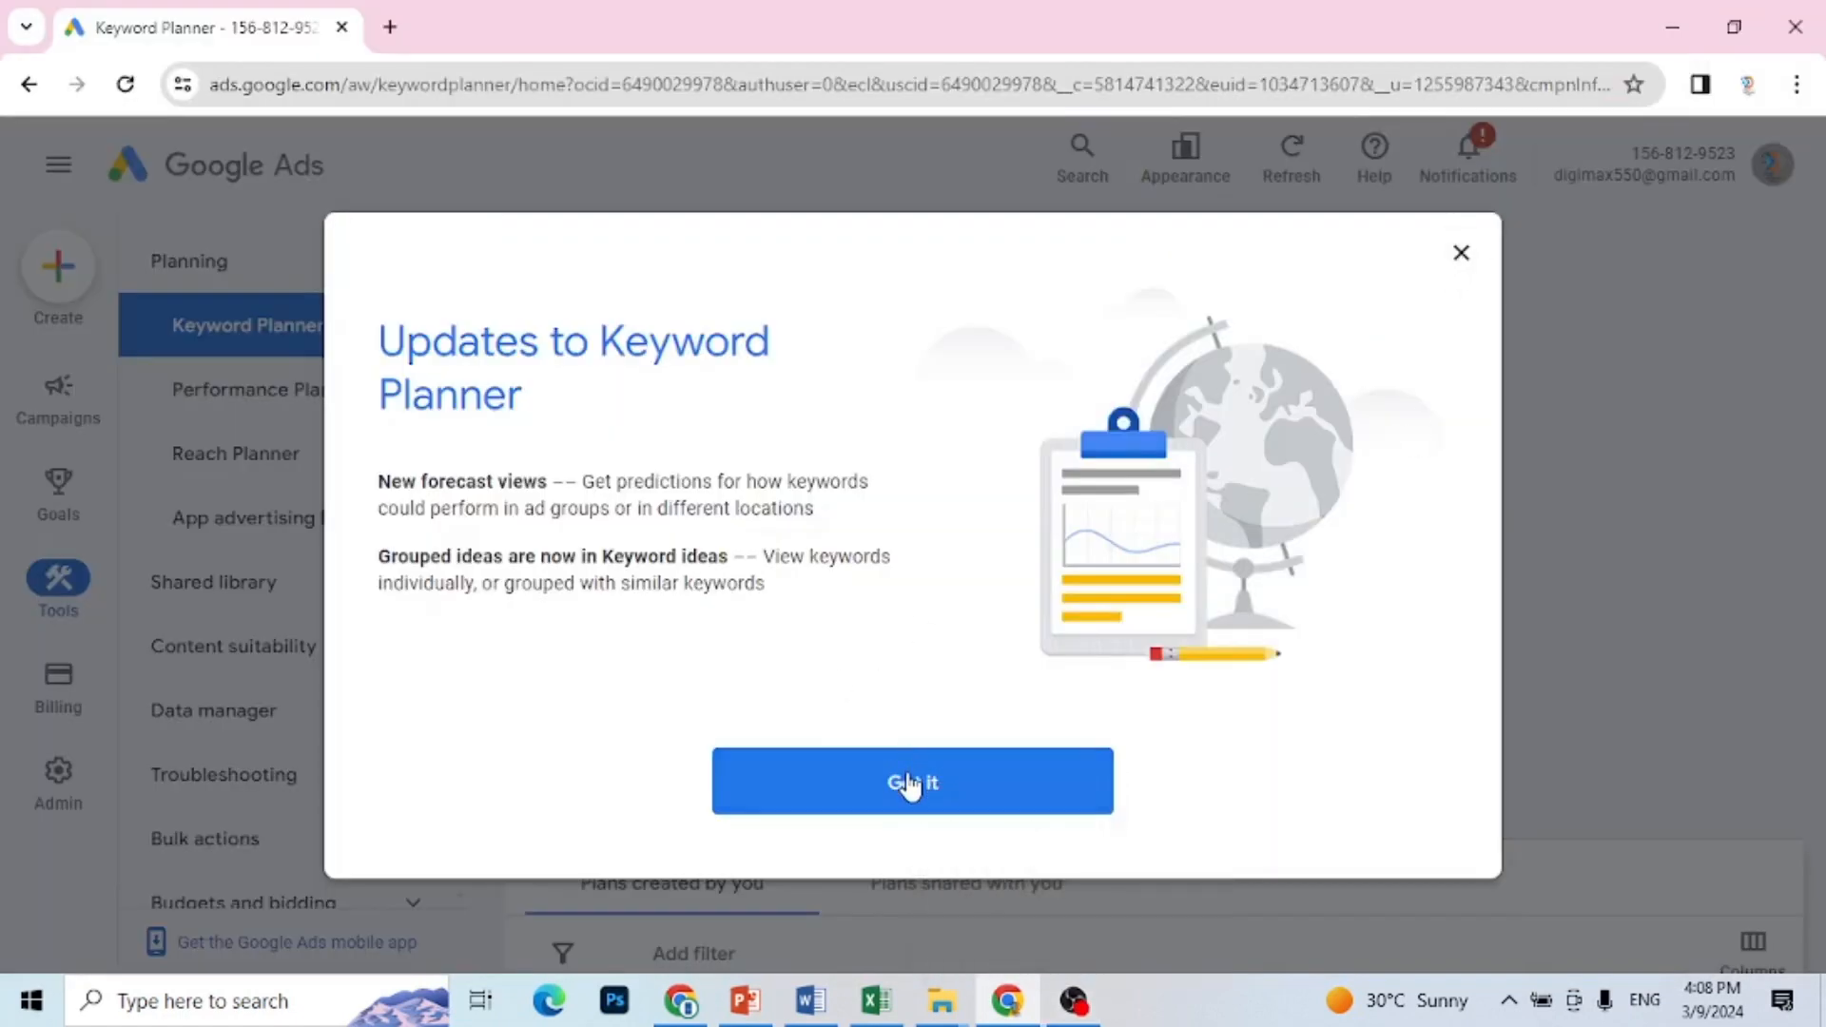
Step: Dismiss the notice about Keyword Planner updates and open Discover new keywords
click(940, 785)
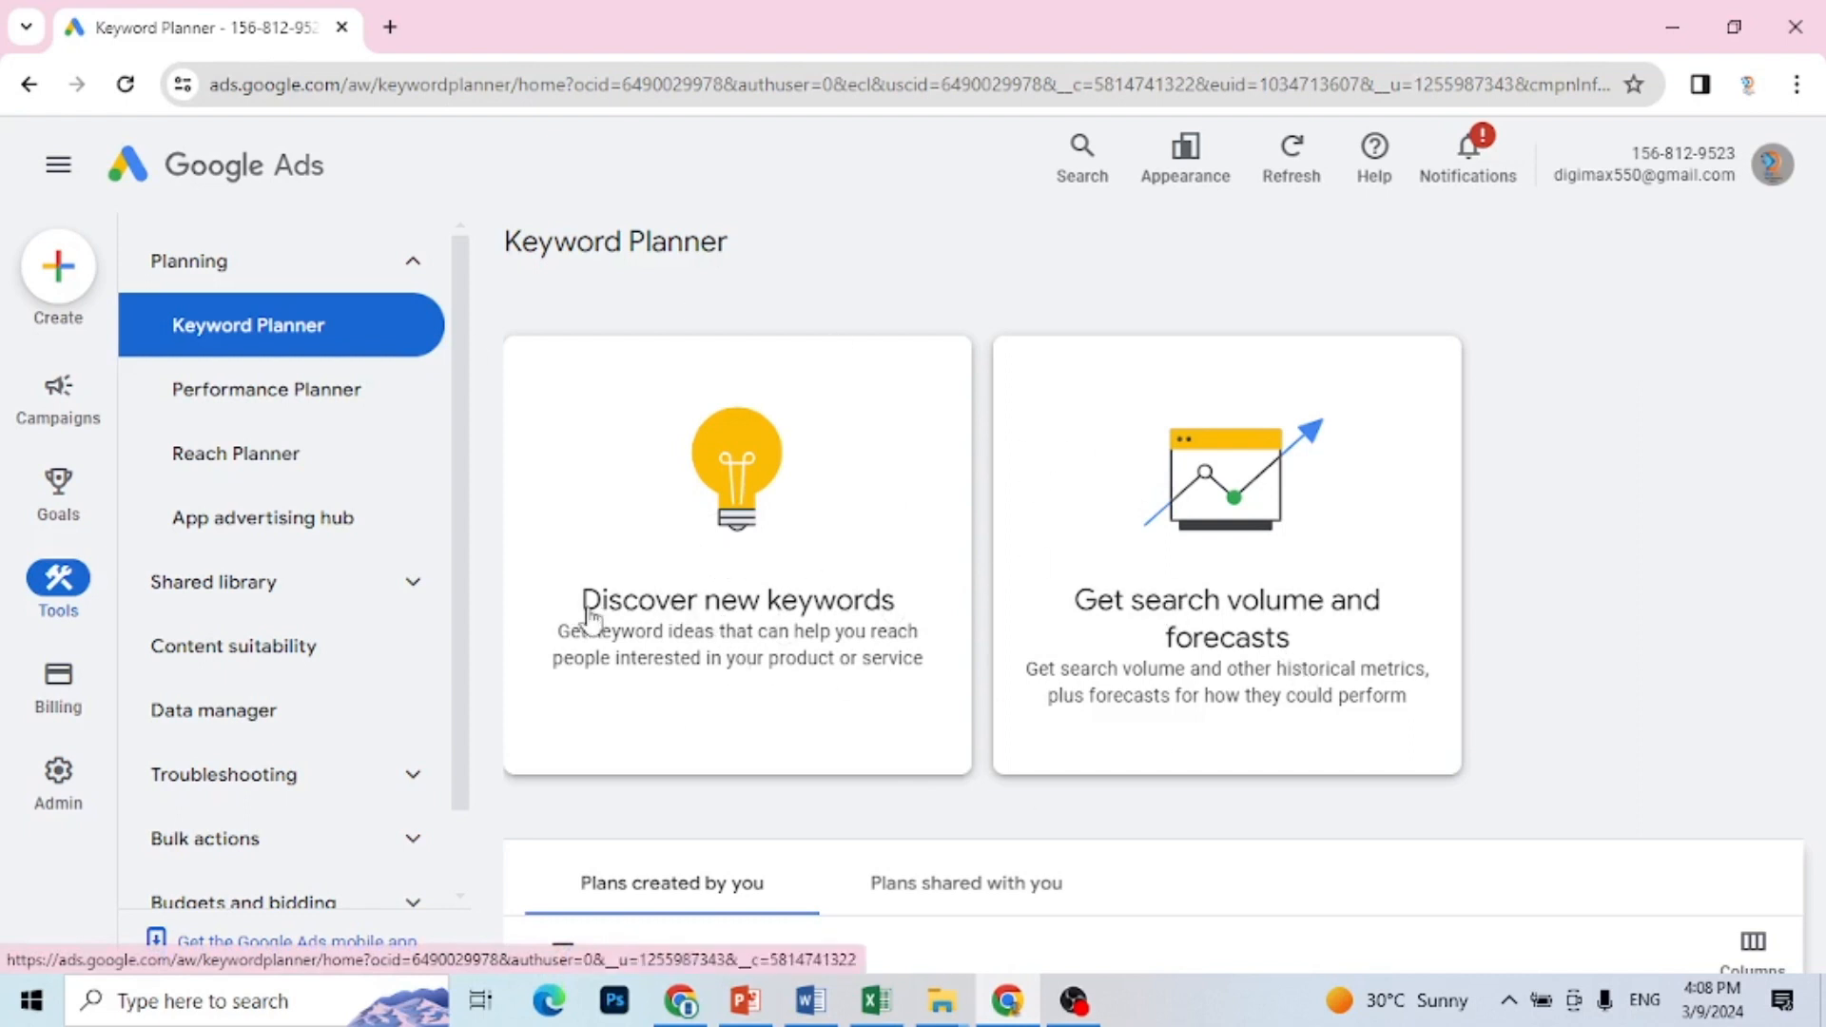
click(809, 620)
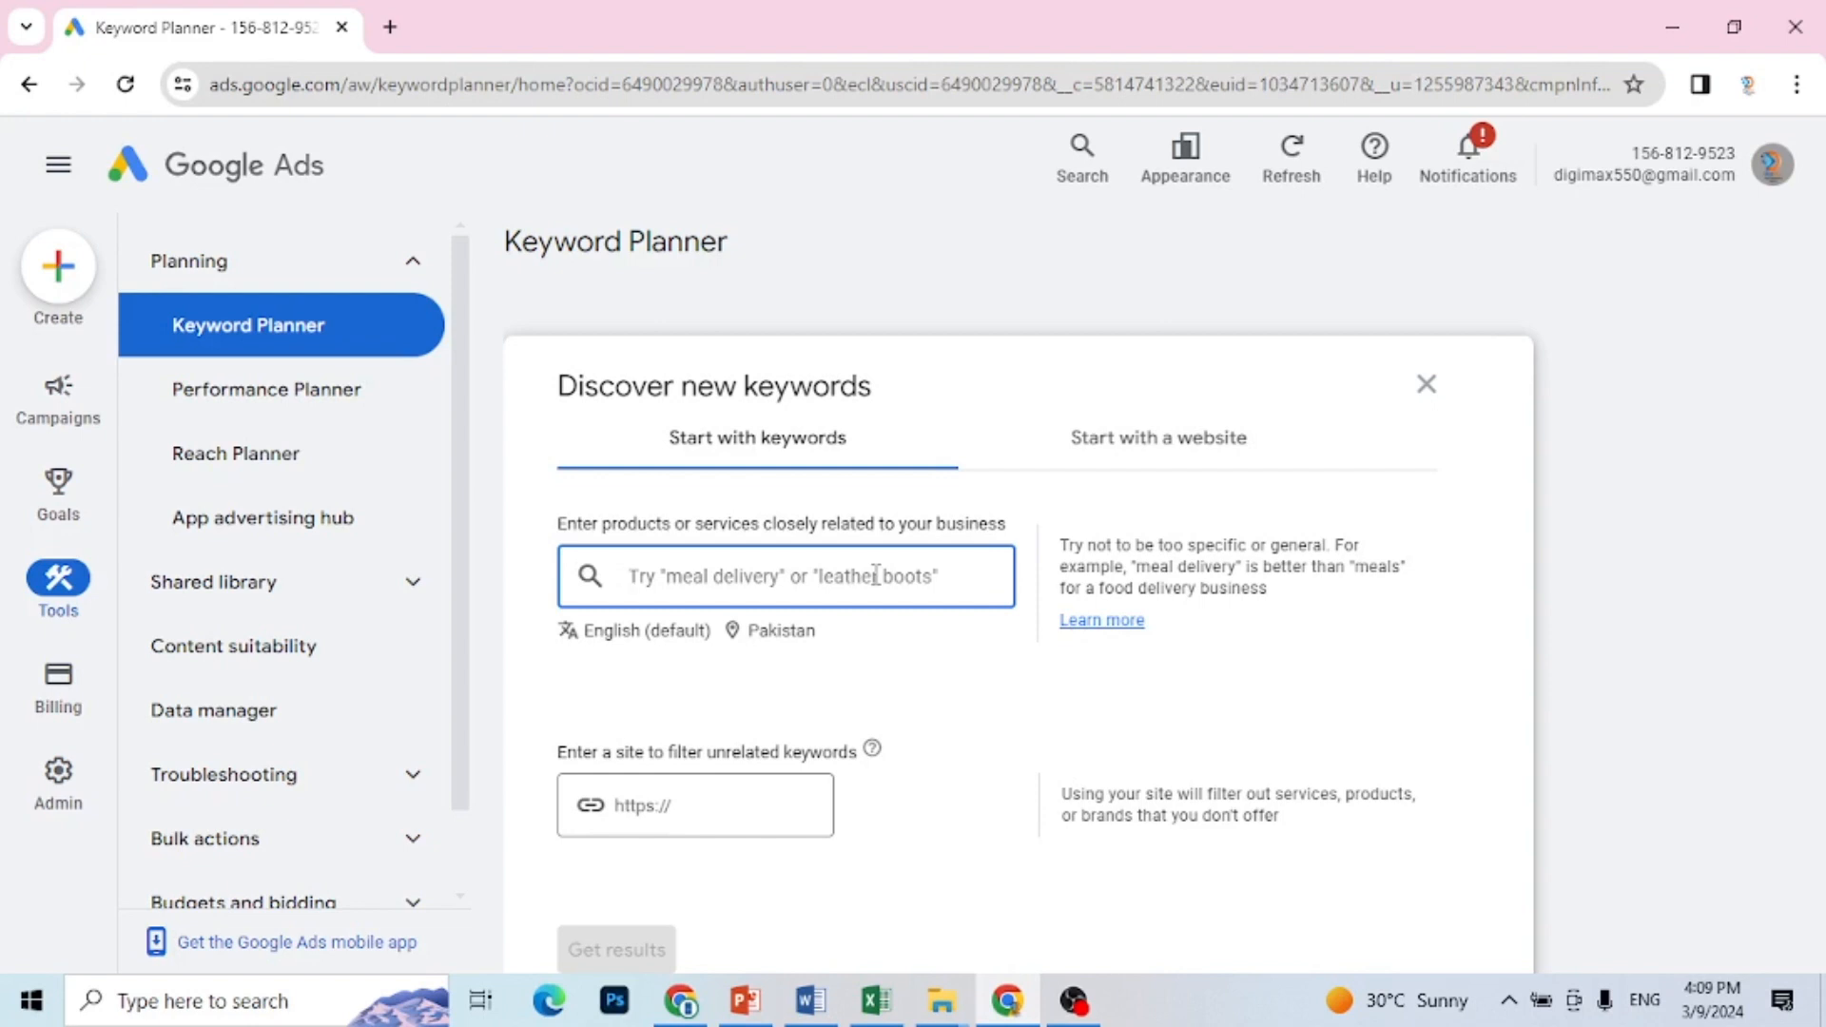
Step: Switch to the Word document and remove the web address after the "Web Page:" label, keeping the colon
click(806, 1016)
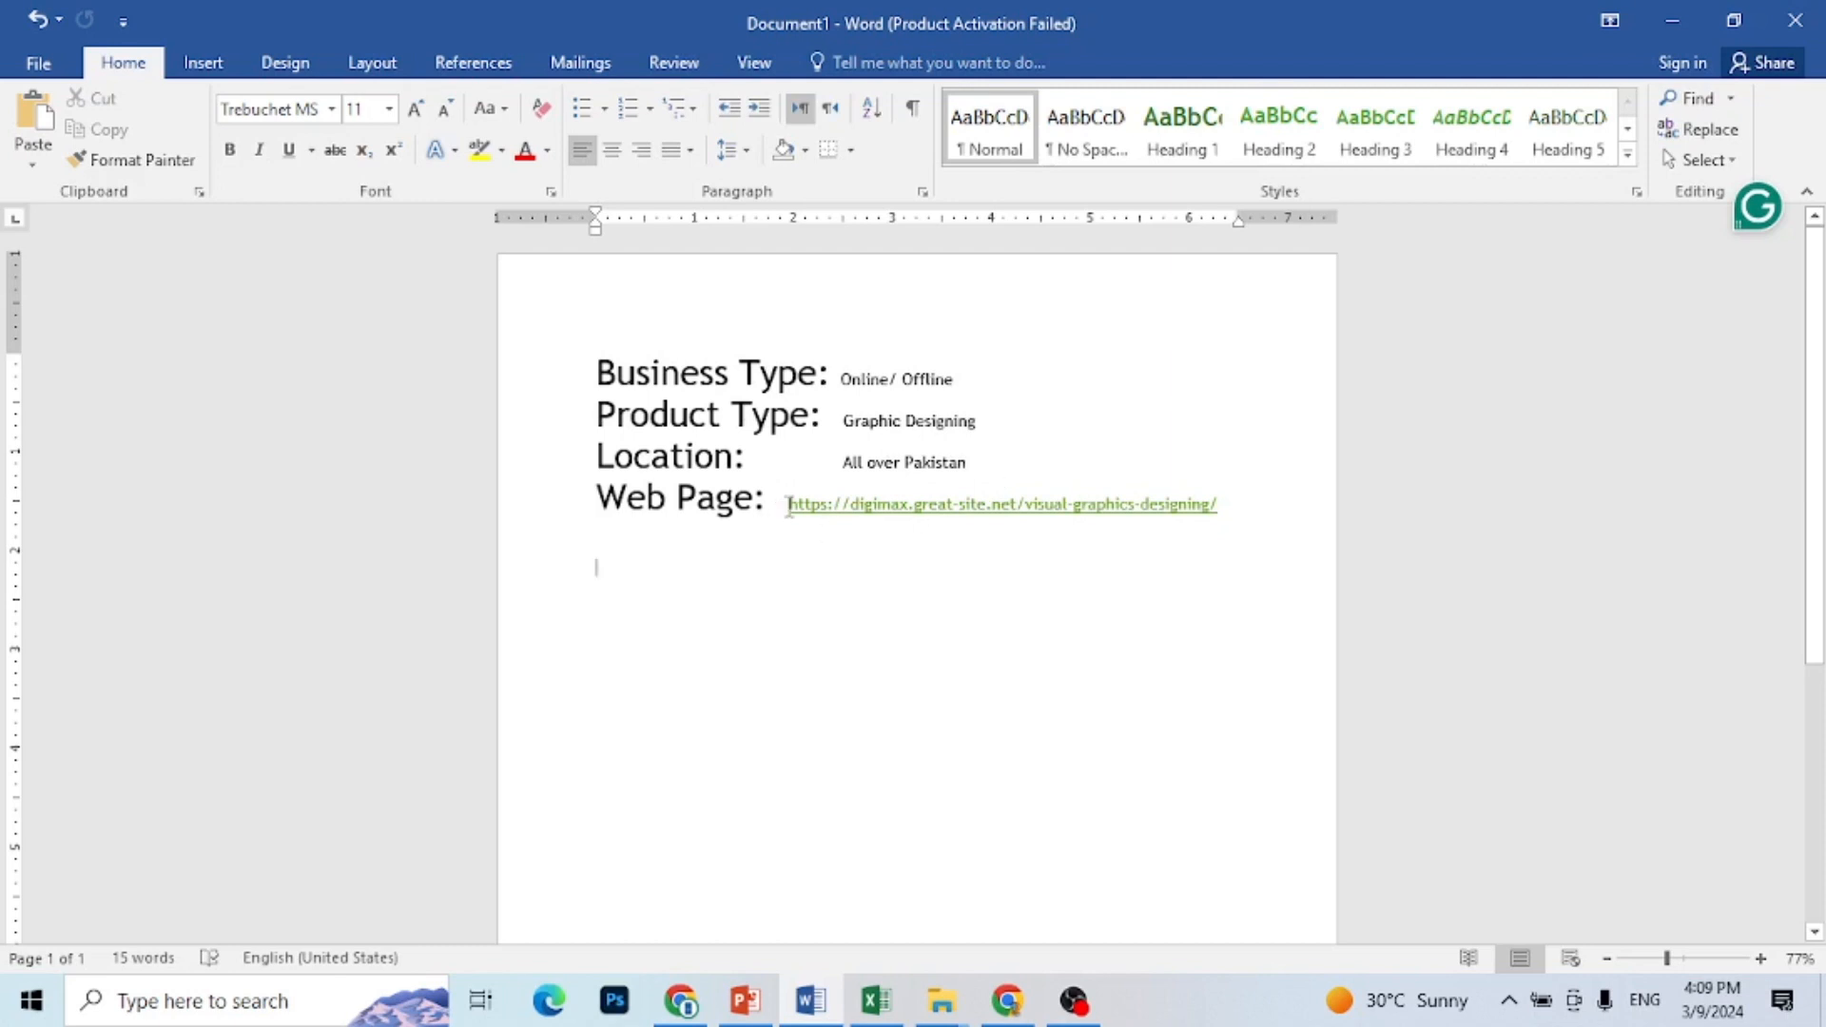
drag(788, 505, 889, 544)
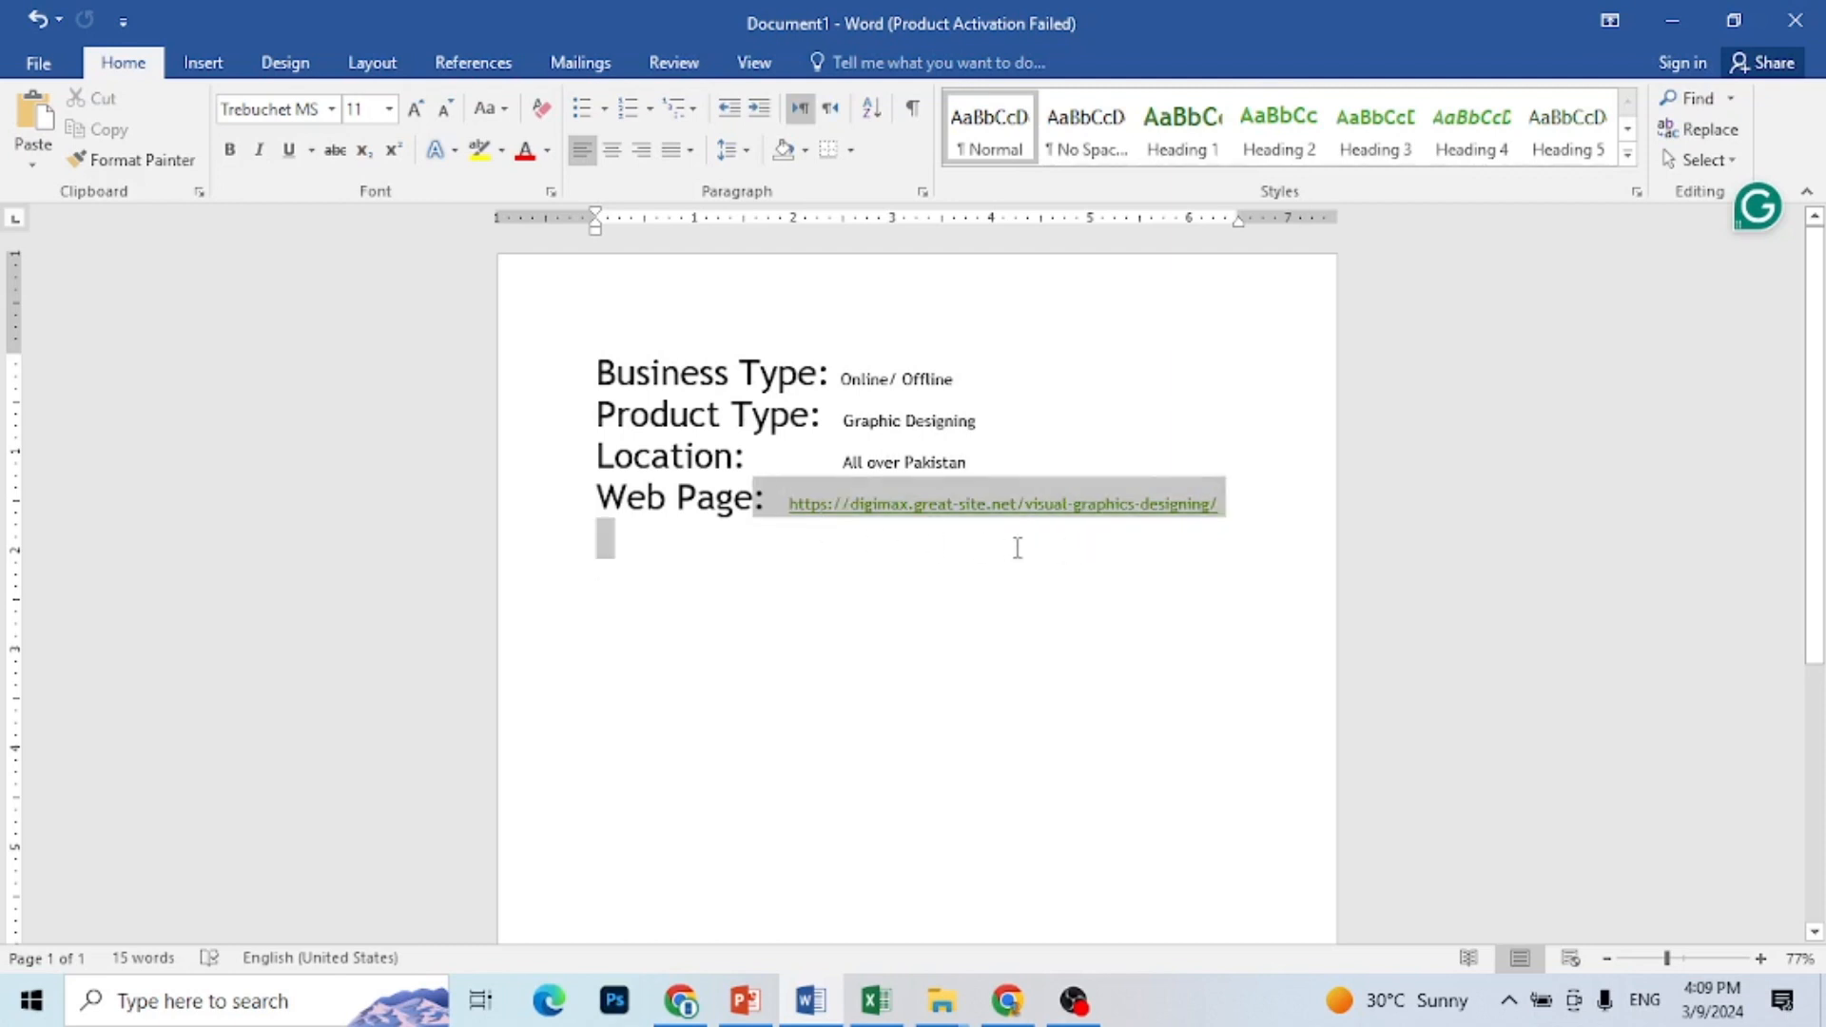
drag(1017, 549, 1016, 550)
key(BackSpace)
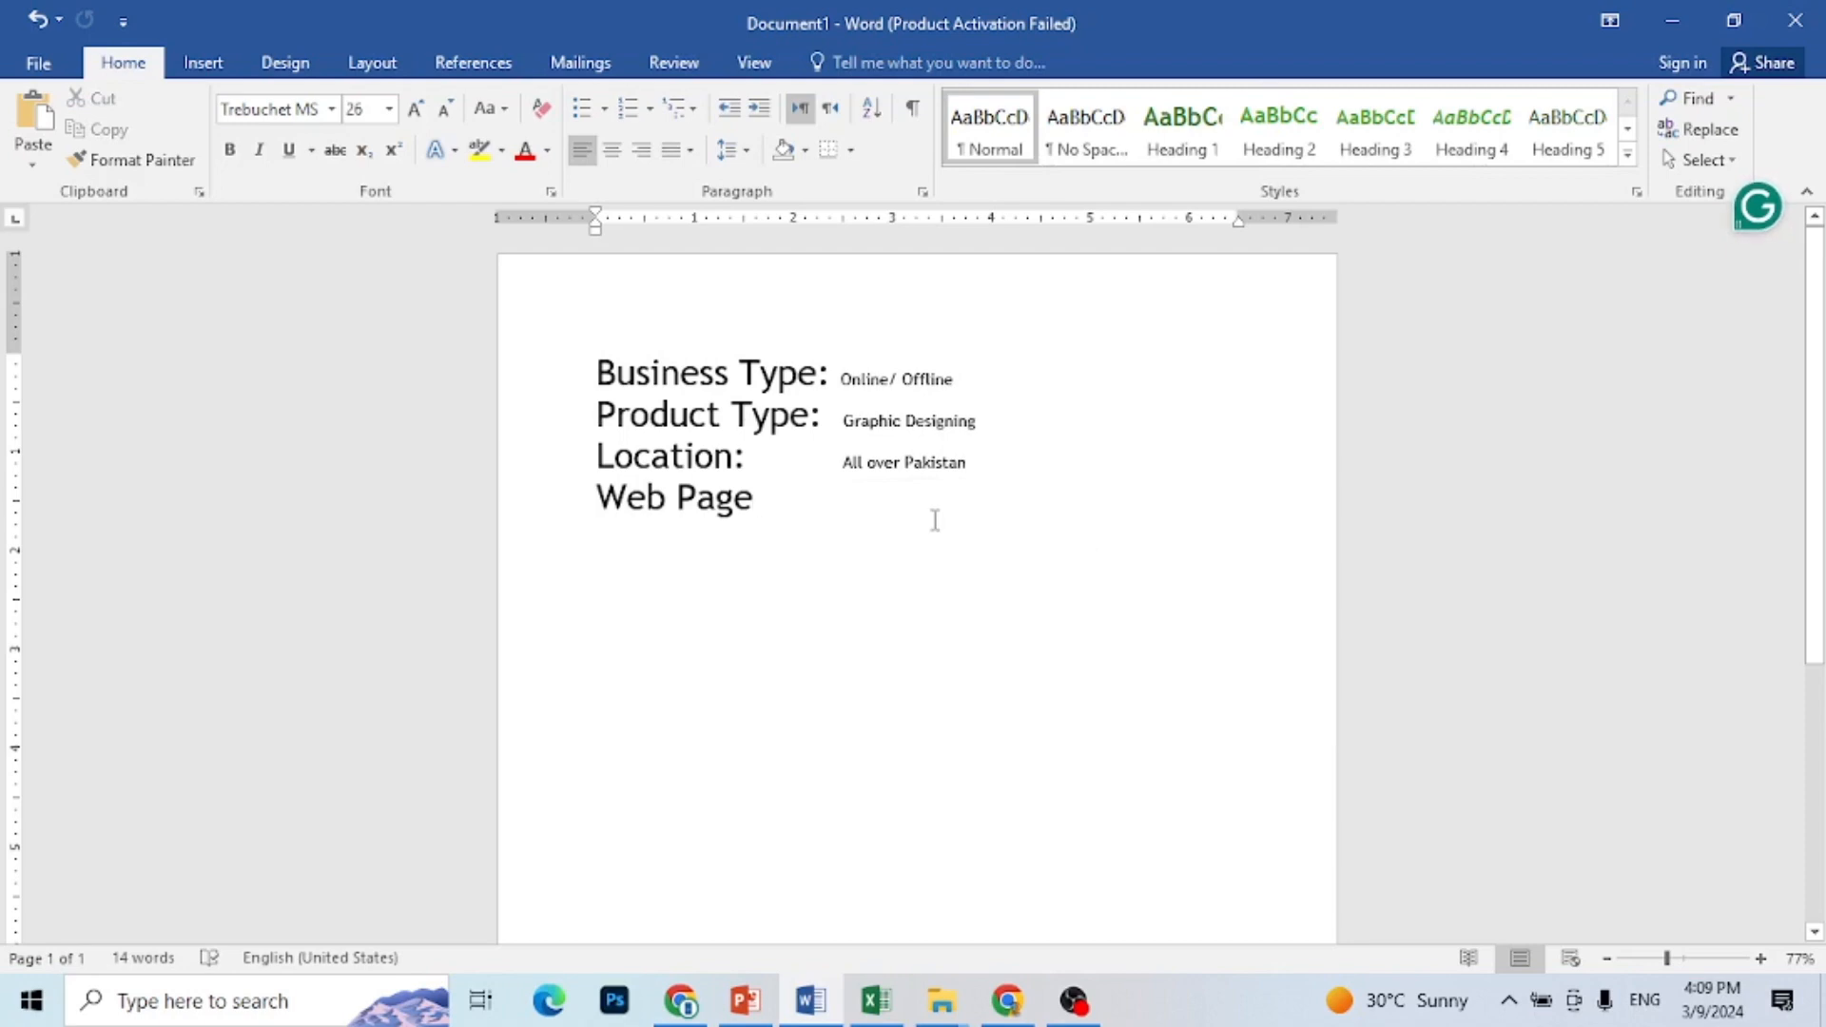
text(:)
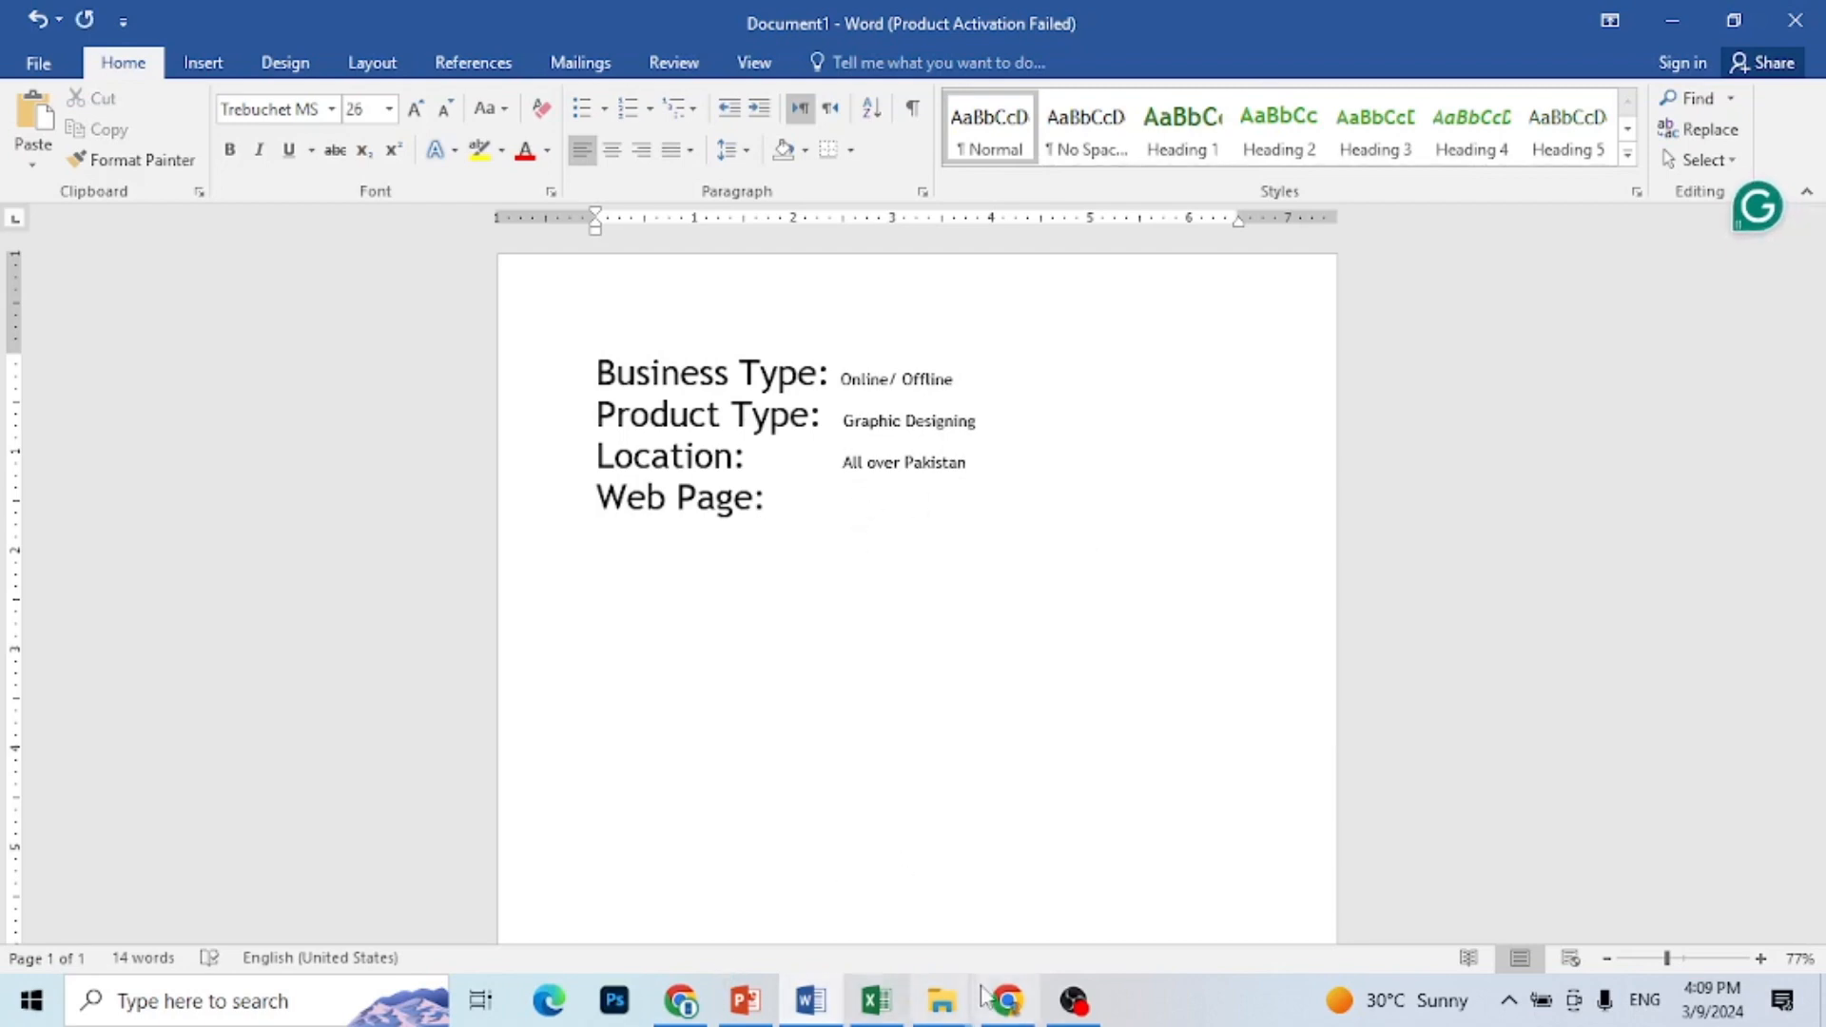
Step: Switch to the Chrome window with the DigiMax website, open its Visual Graphics Designing service page and copy the page address
mouse_move(1006, 1008)
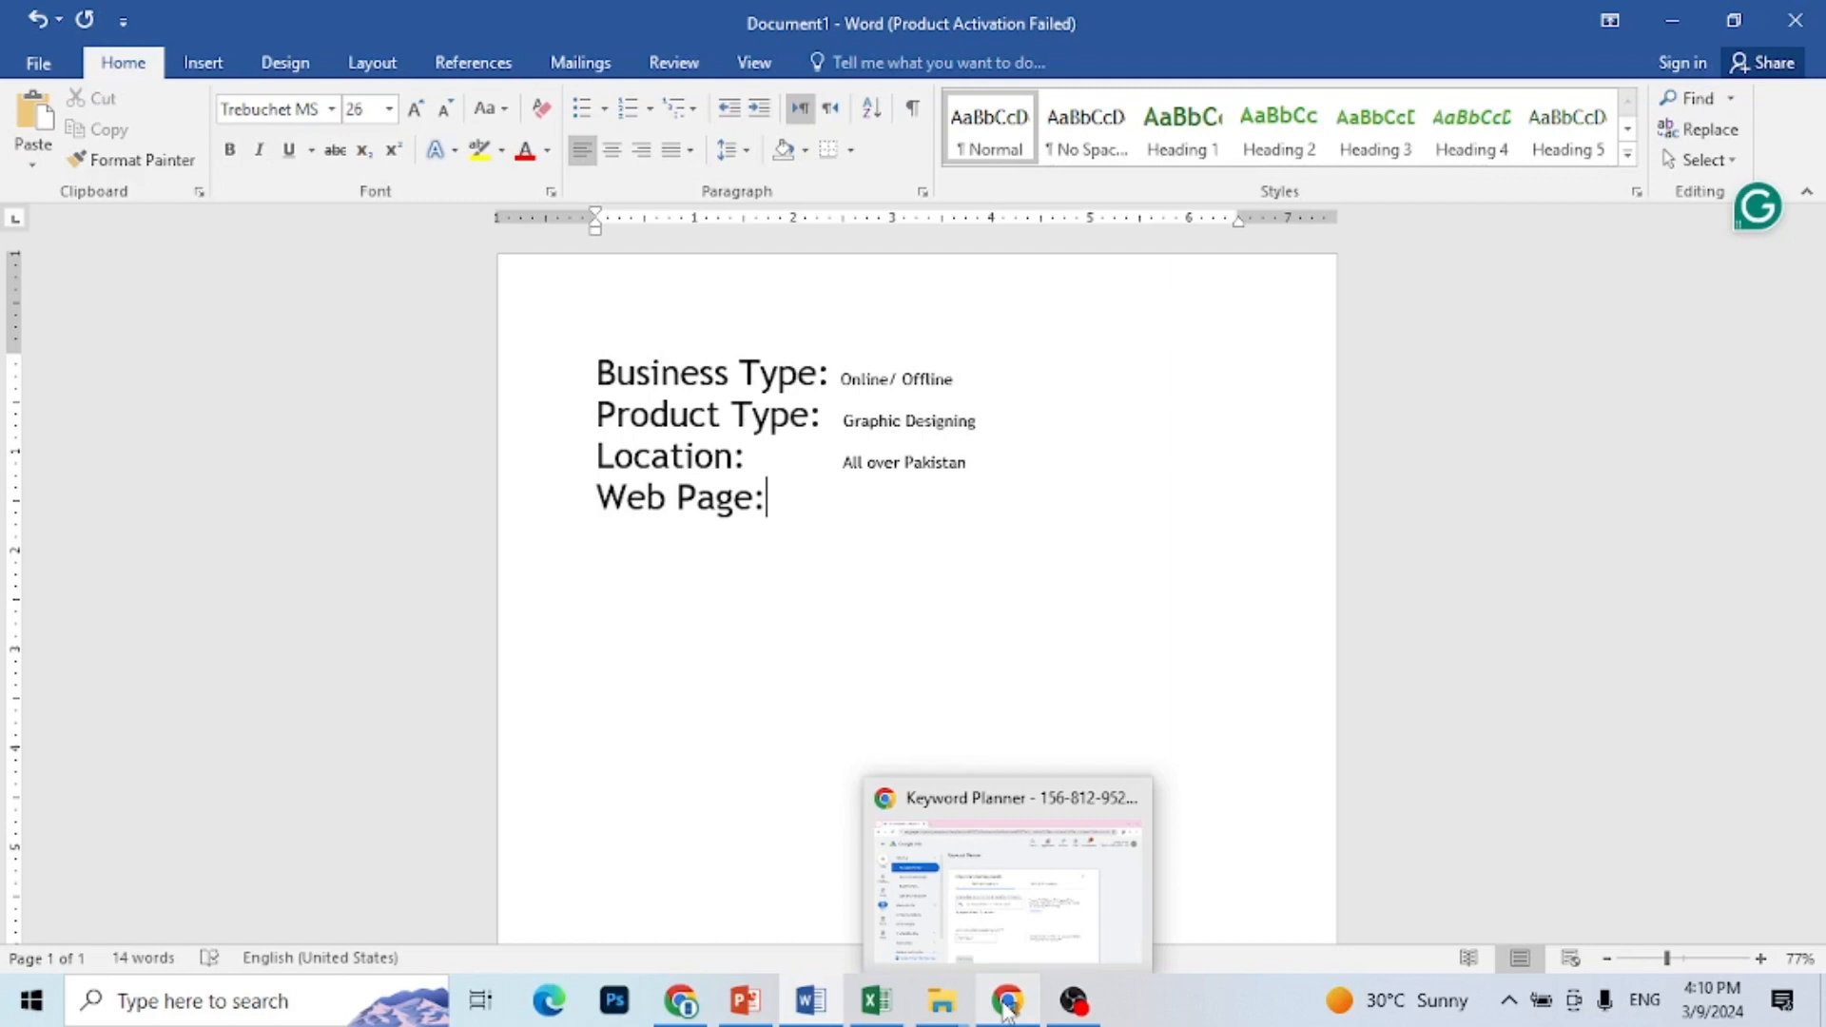
click(680, 1000)
click(554, 15)
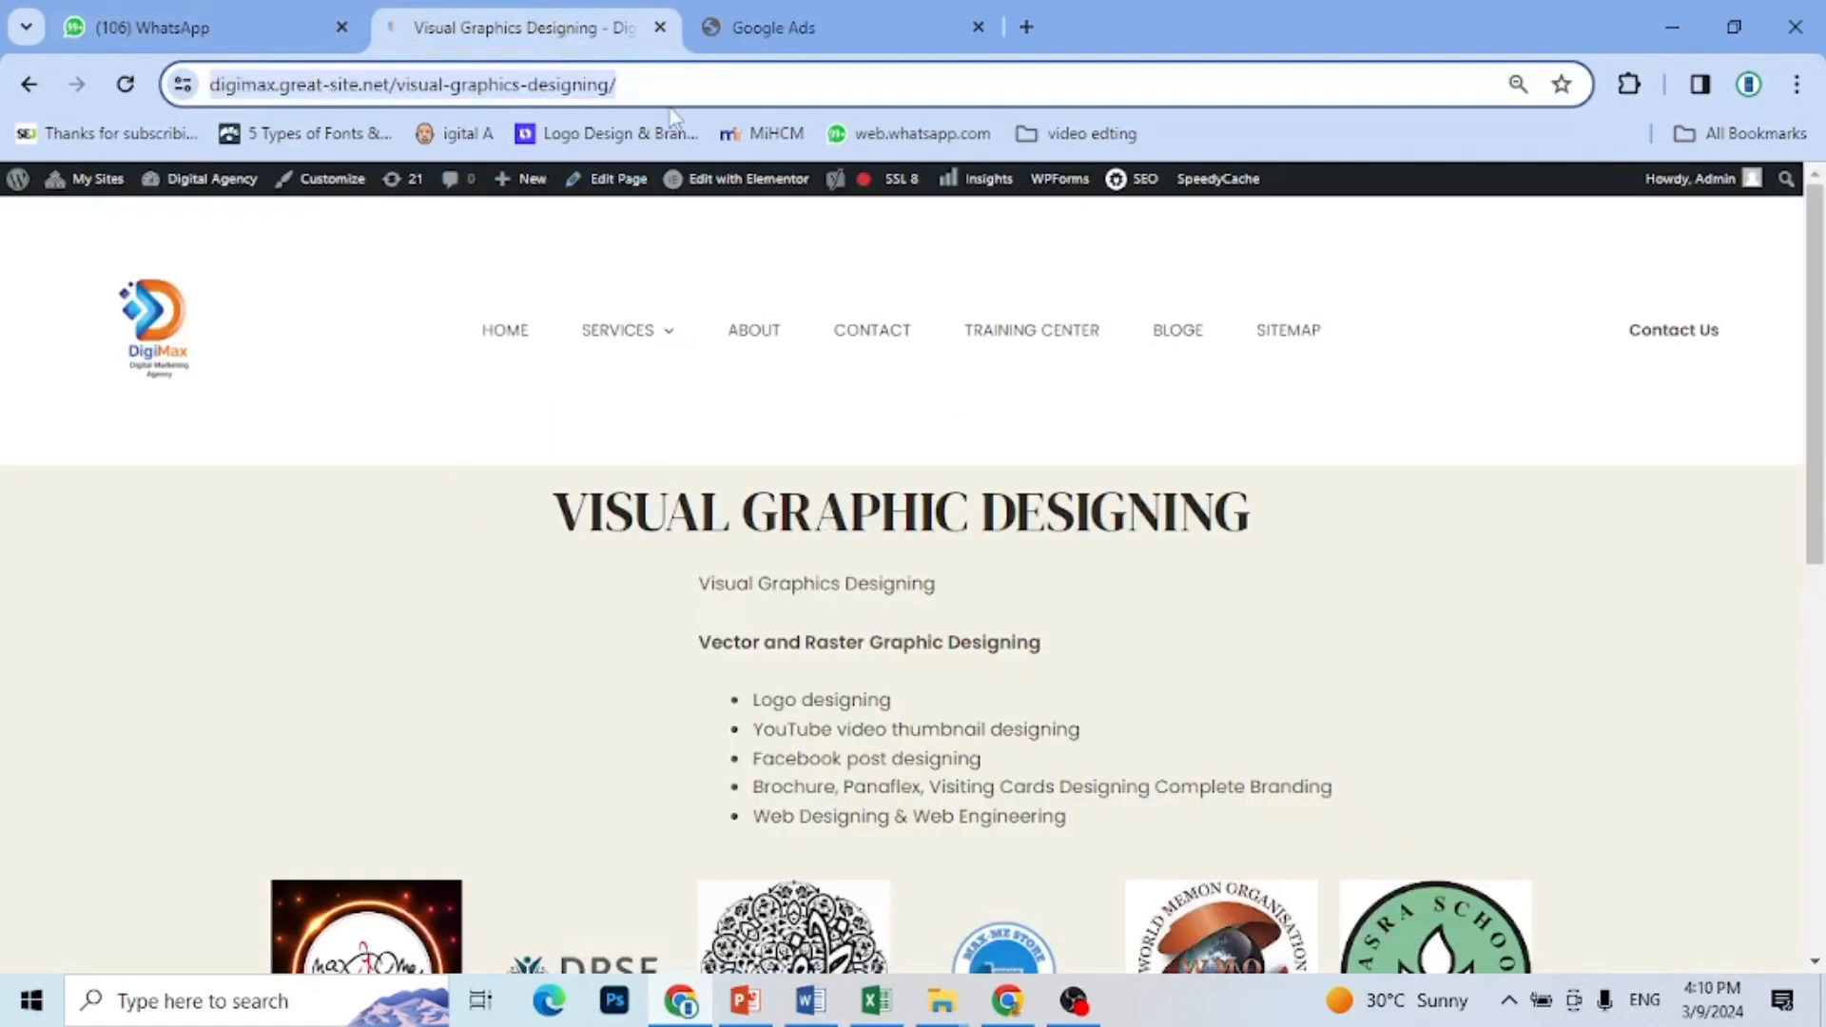
click(641, 351)
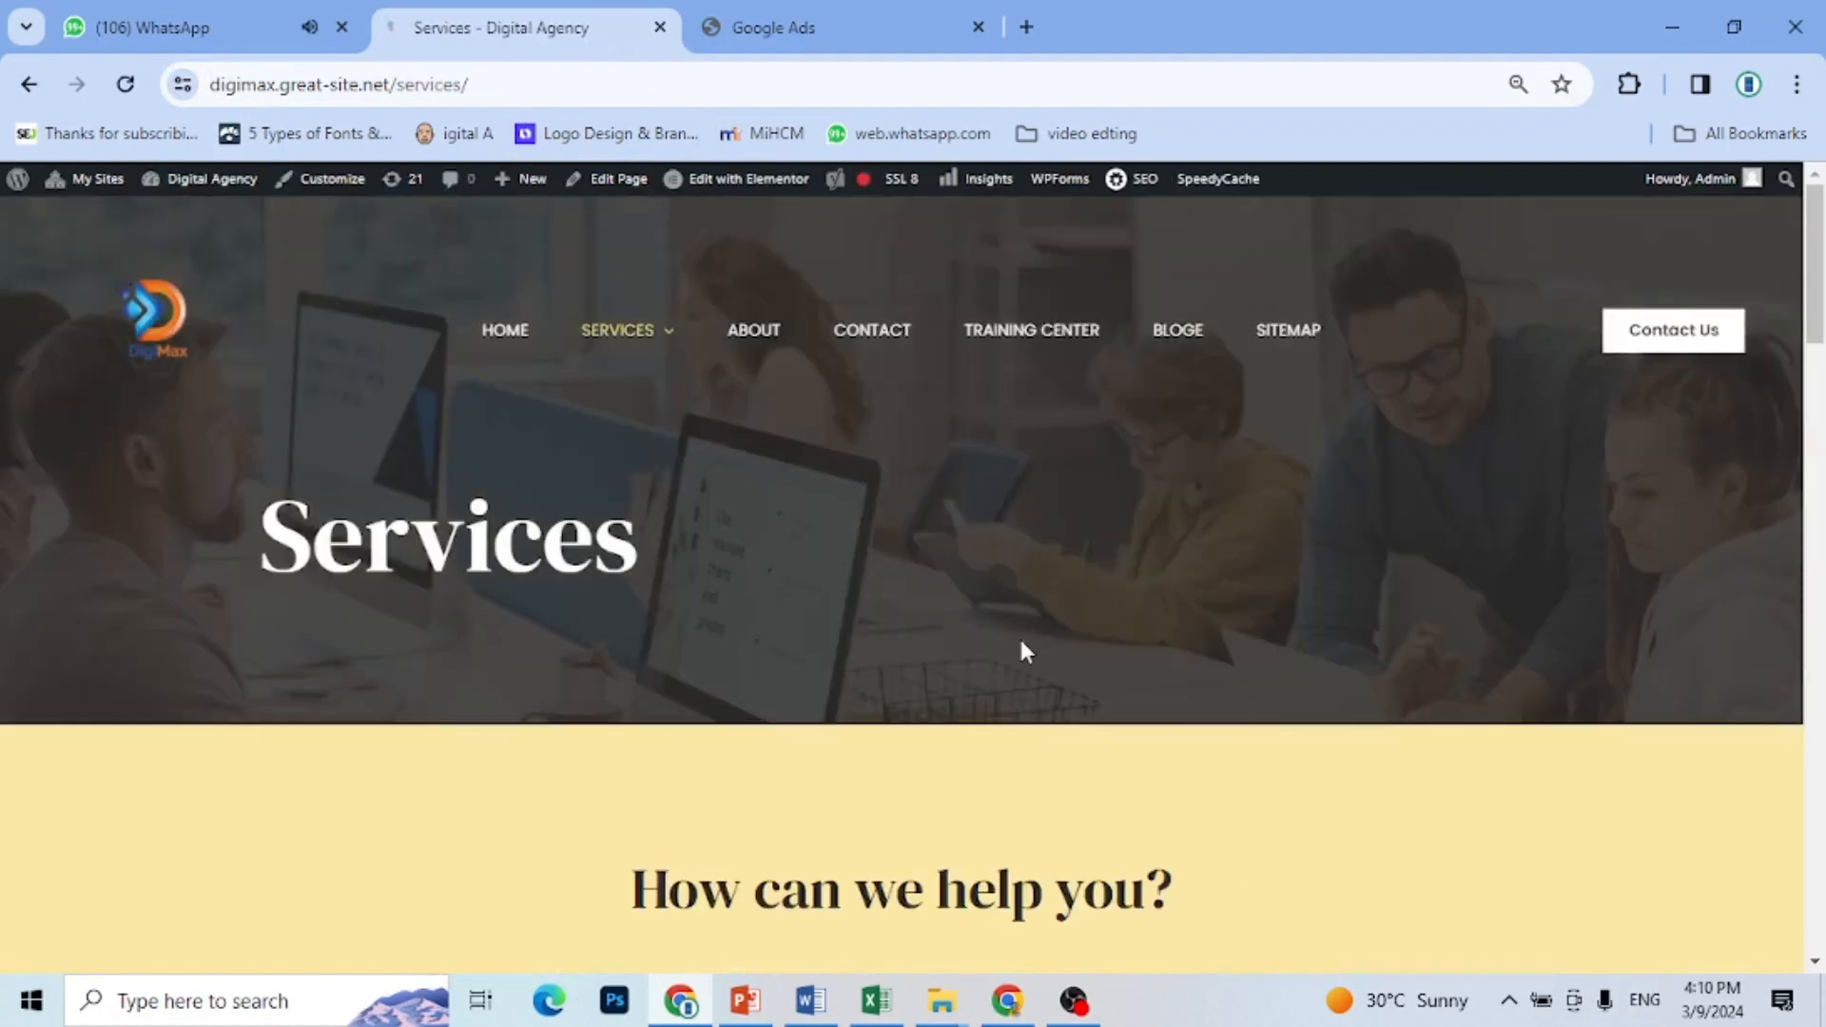
mouse_move(644, 341)
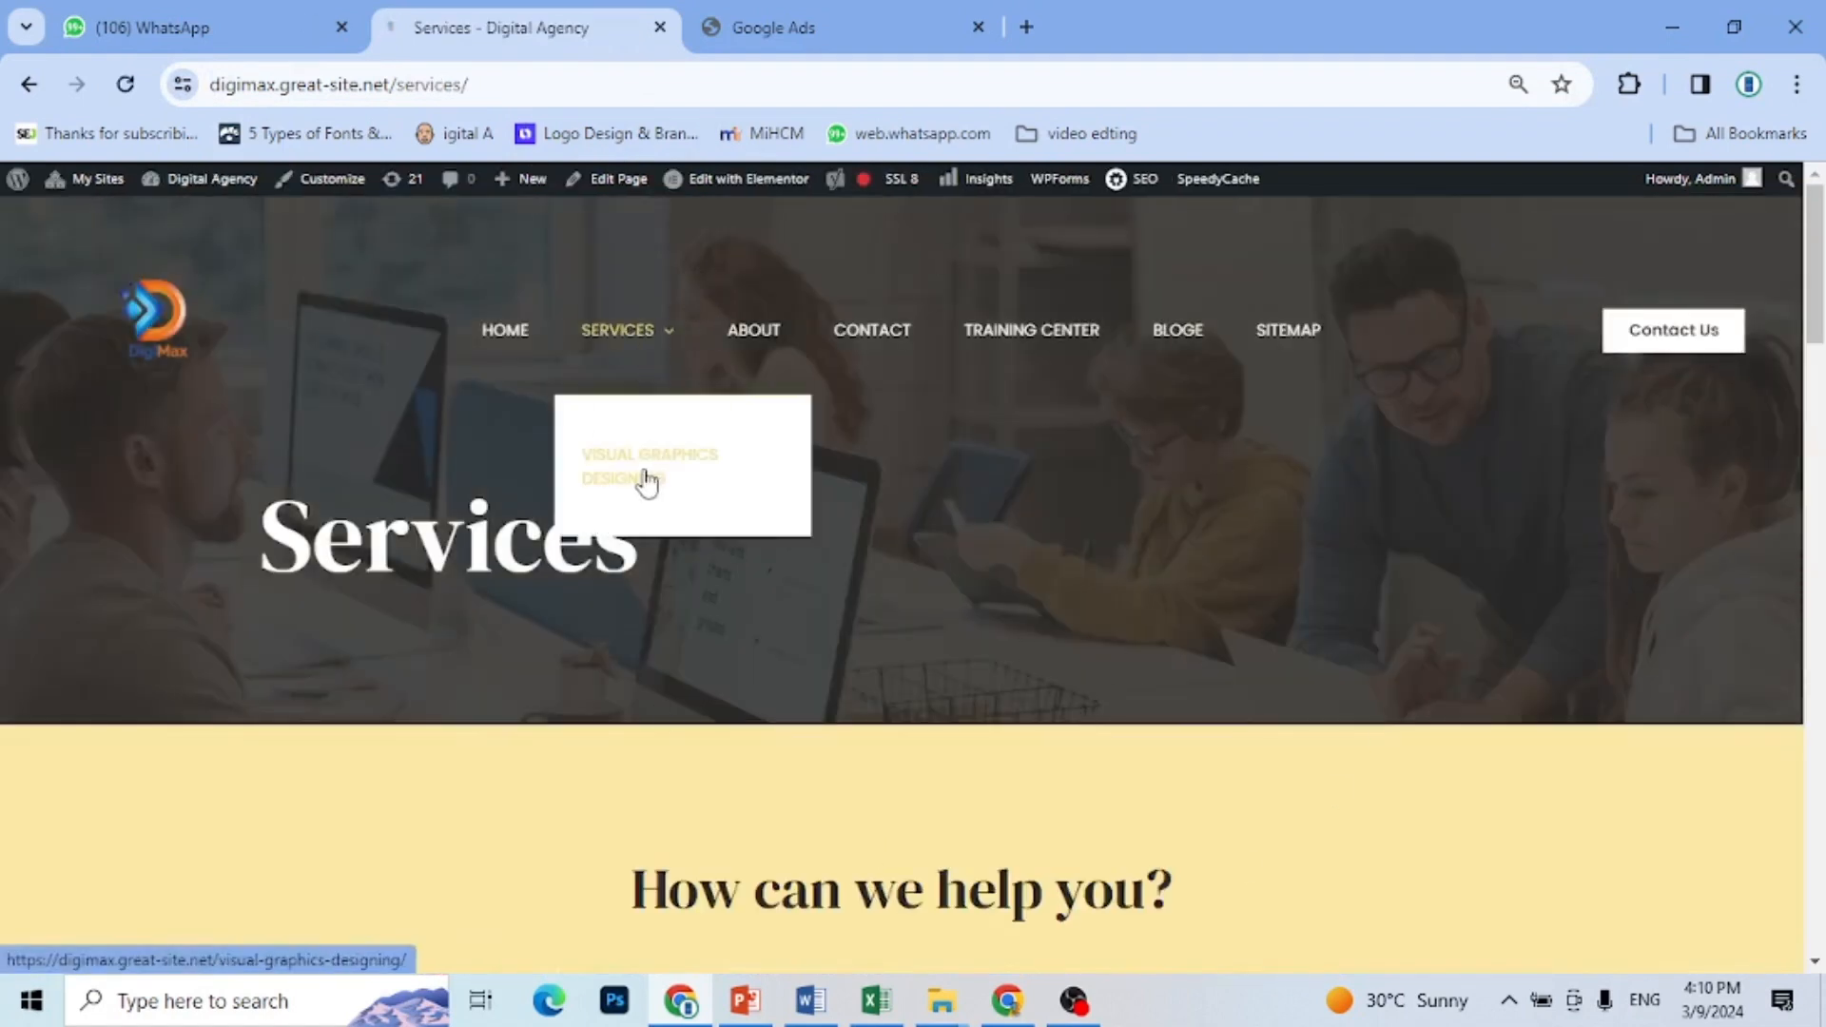
click(646, 482)
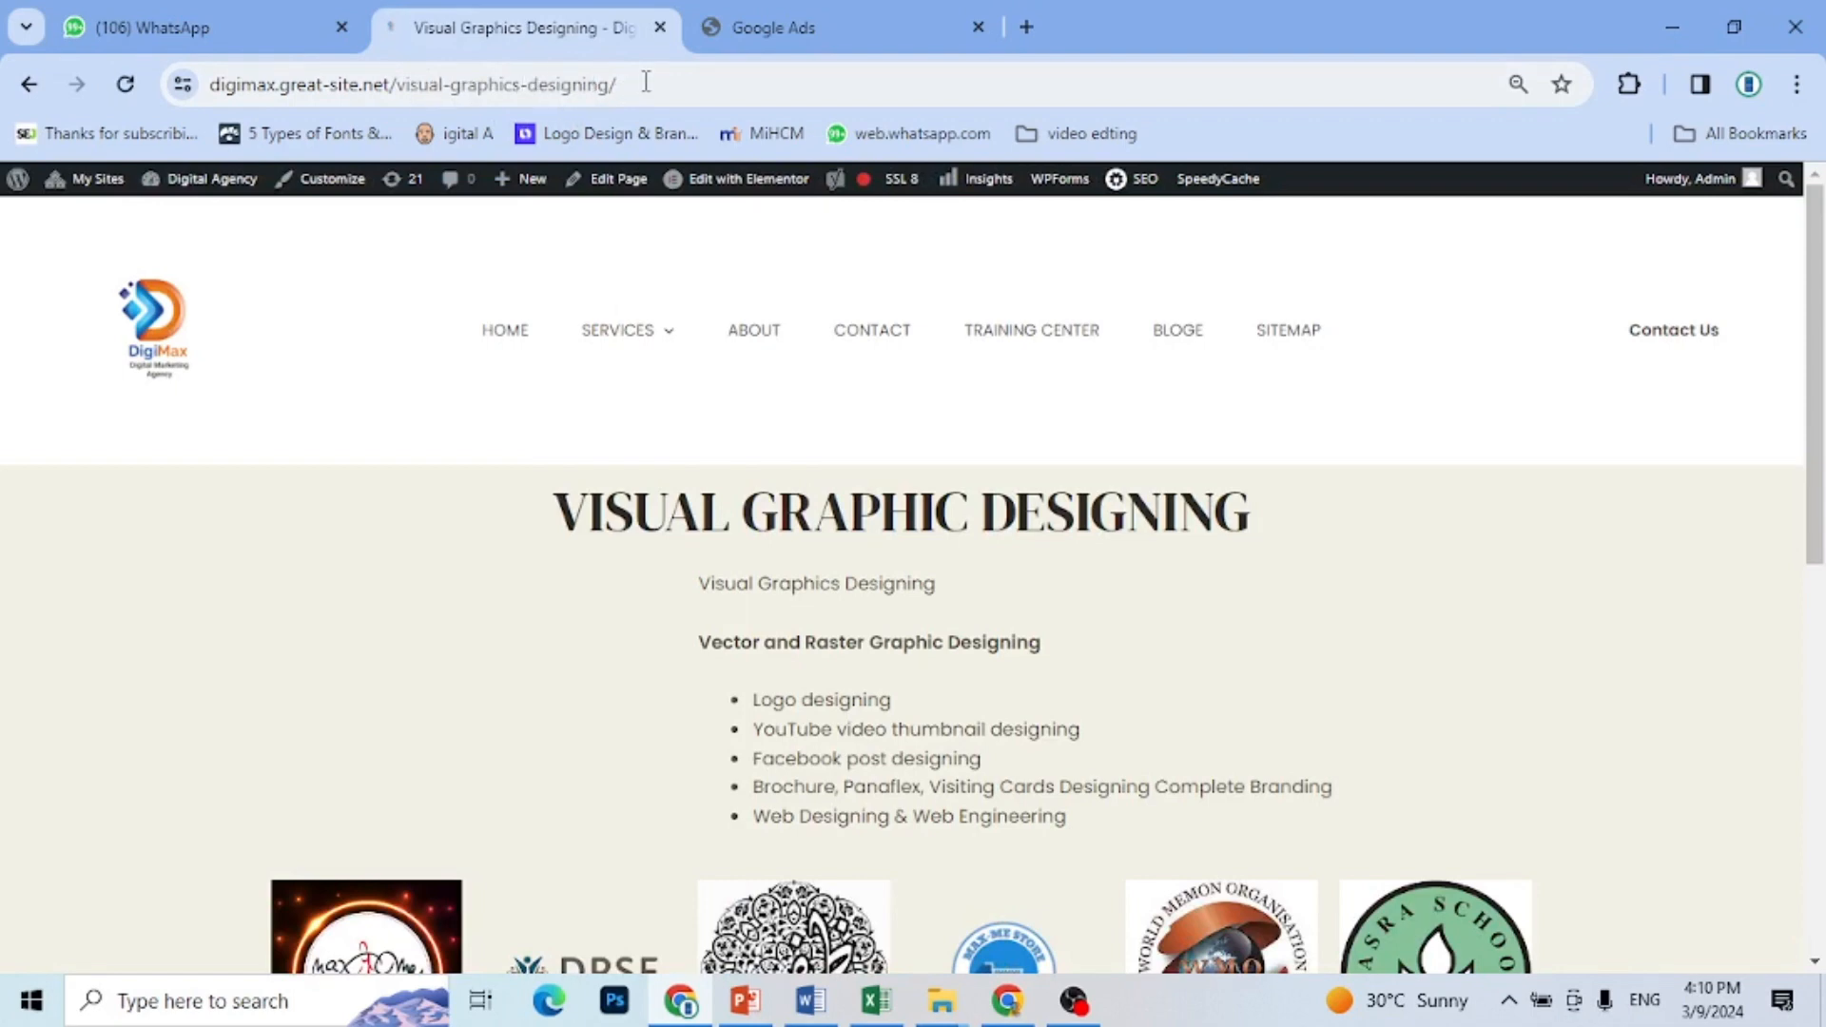
drag(646, 83, 215, 113)
key(ctrl+c)
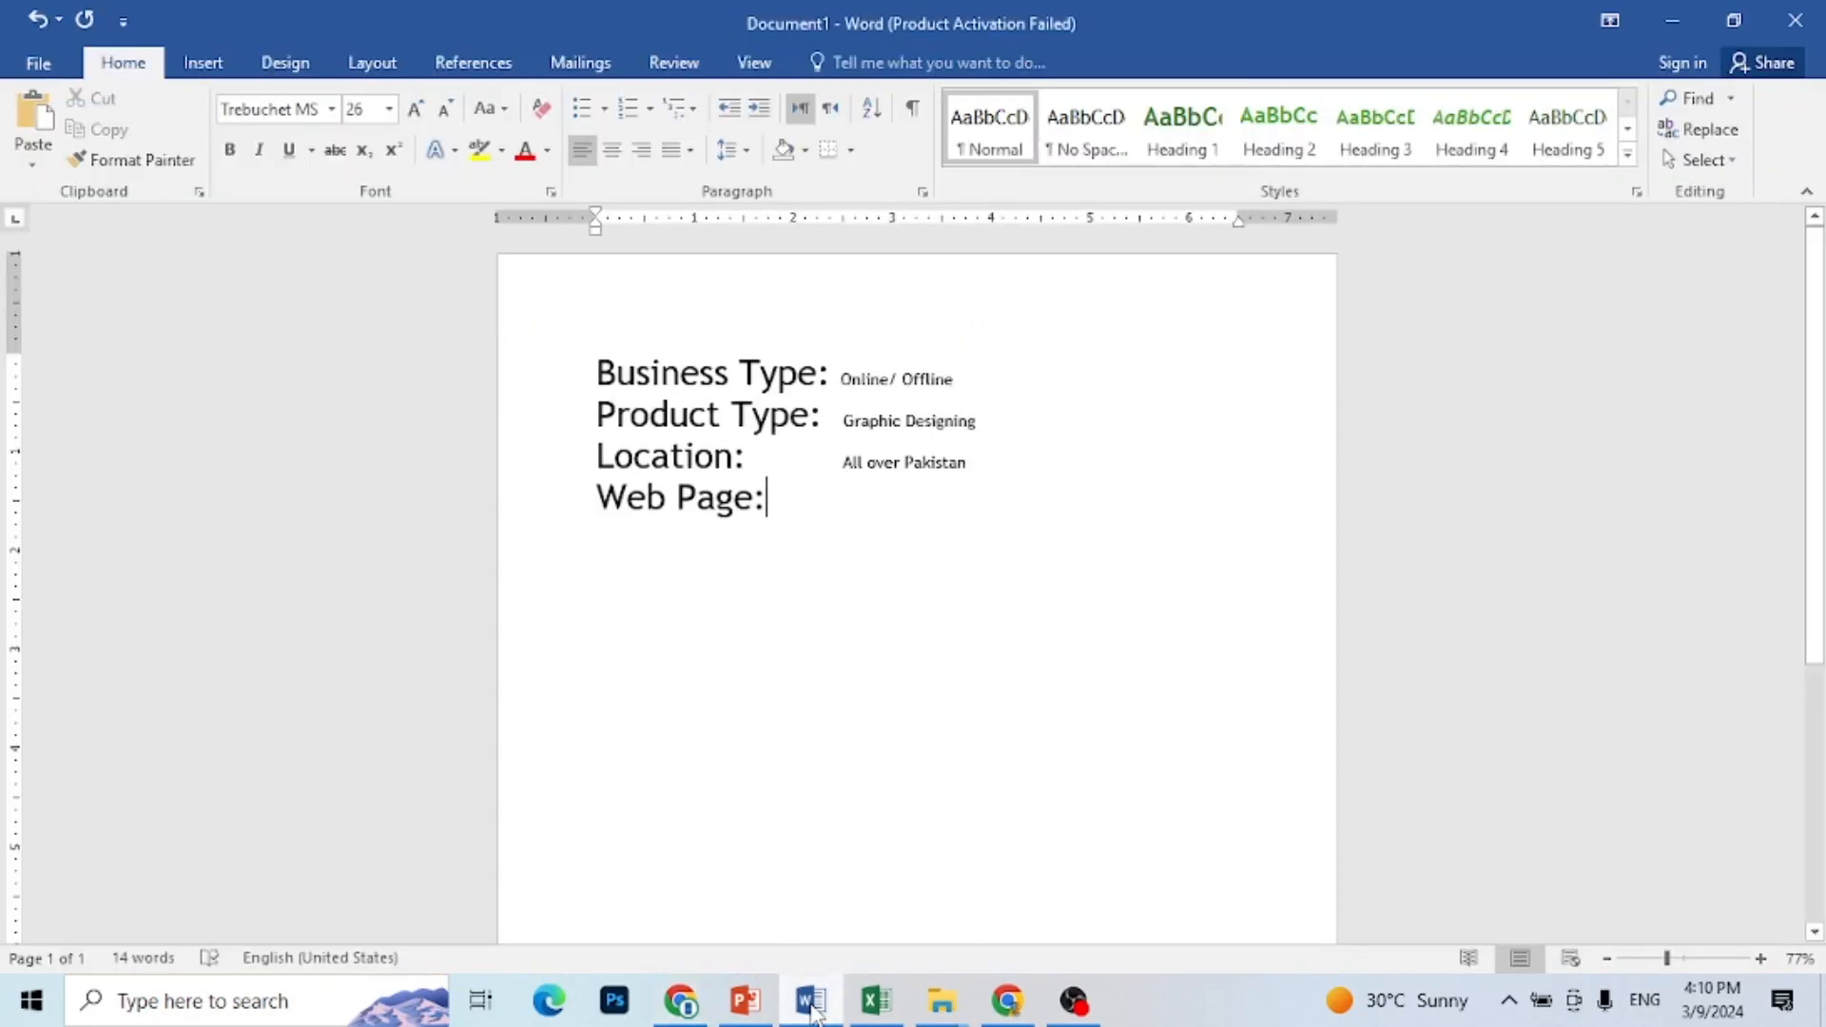
Step: Paste the copied address after "Web Page:" in the Word document and reduce its font size to 12
click(811, 1003)
click(942, 501)
key(ctrl+v)
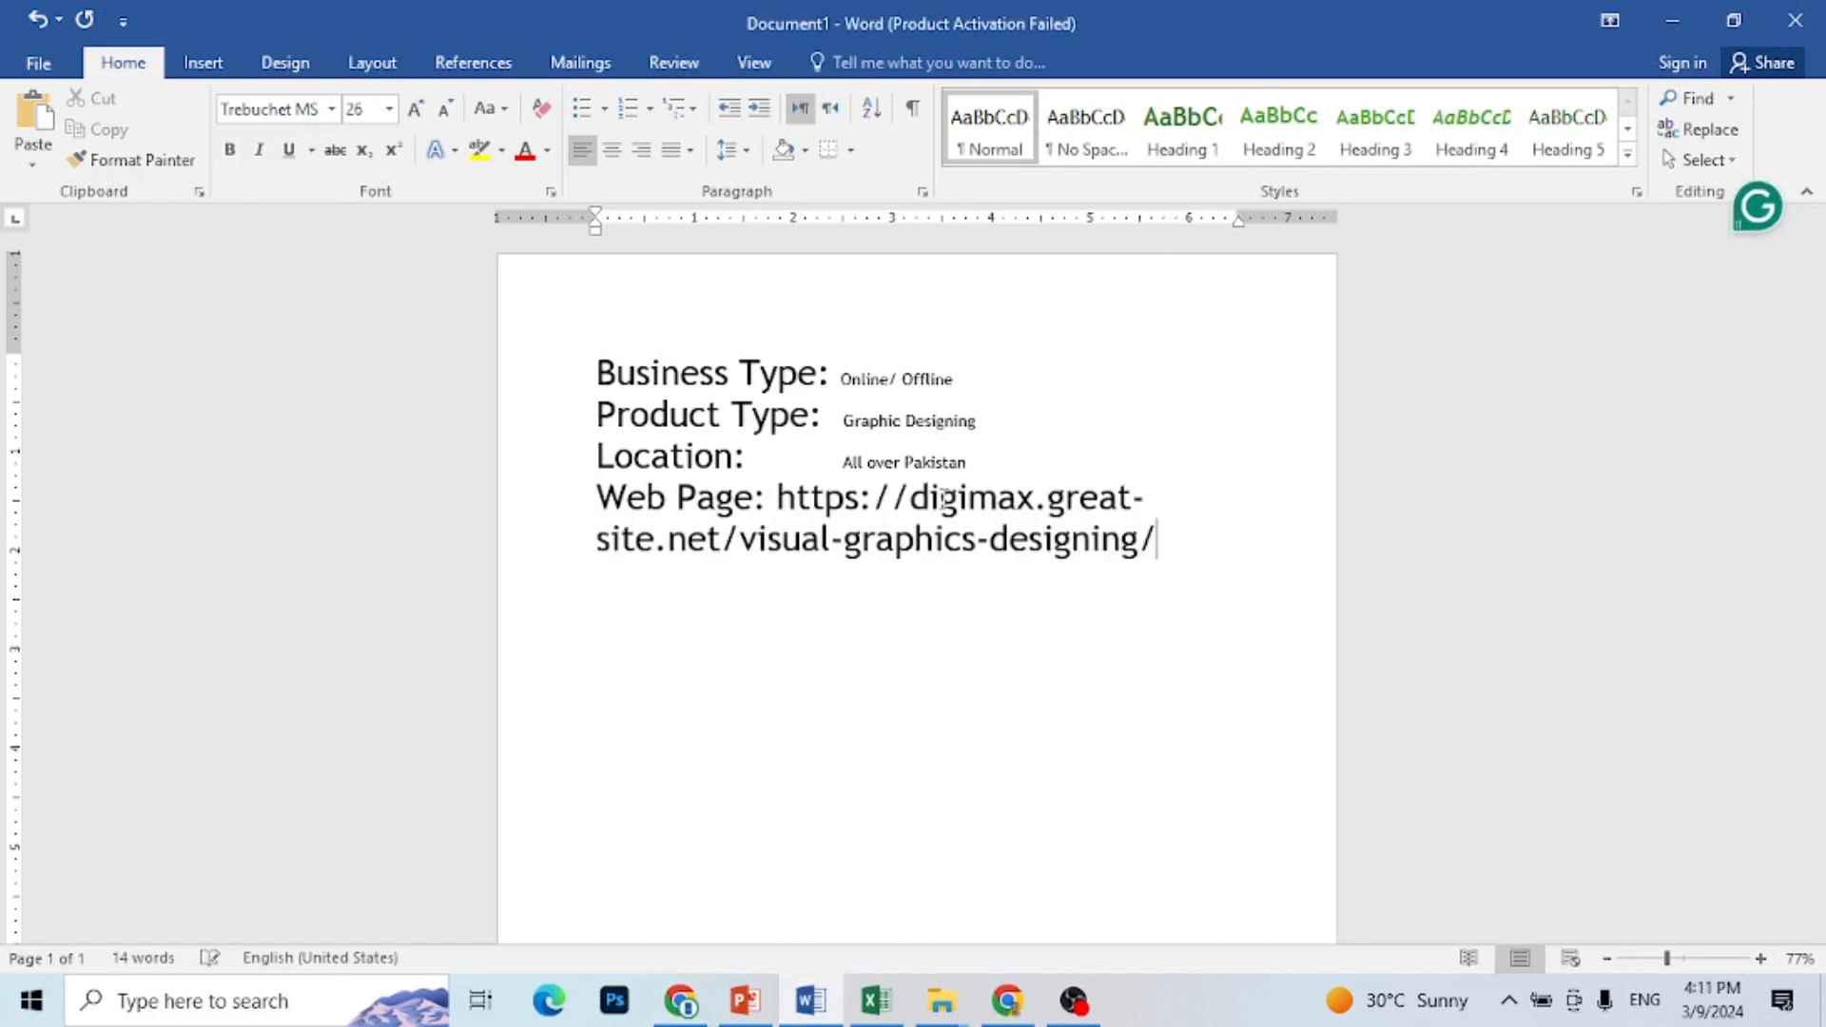
drag(1202, 536, 786, 499)
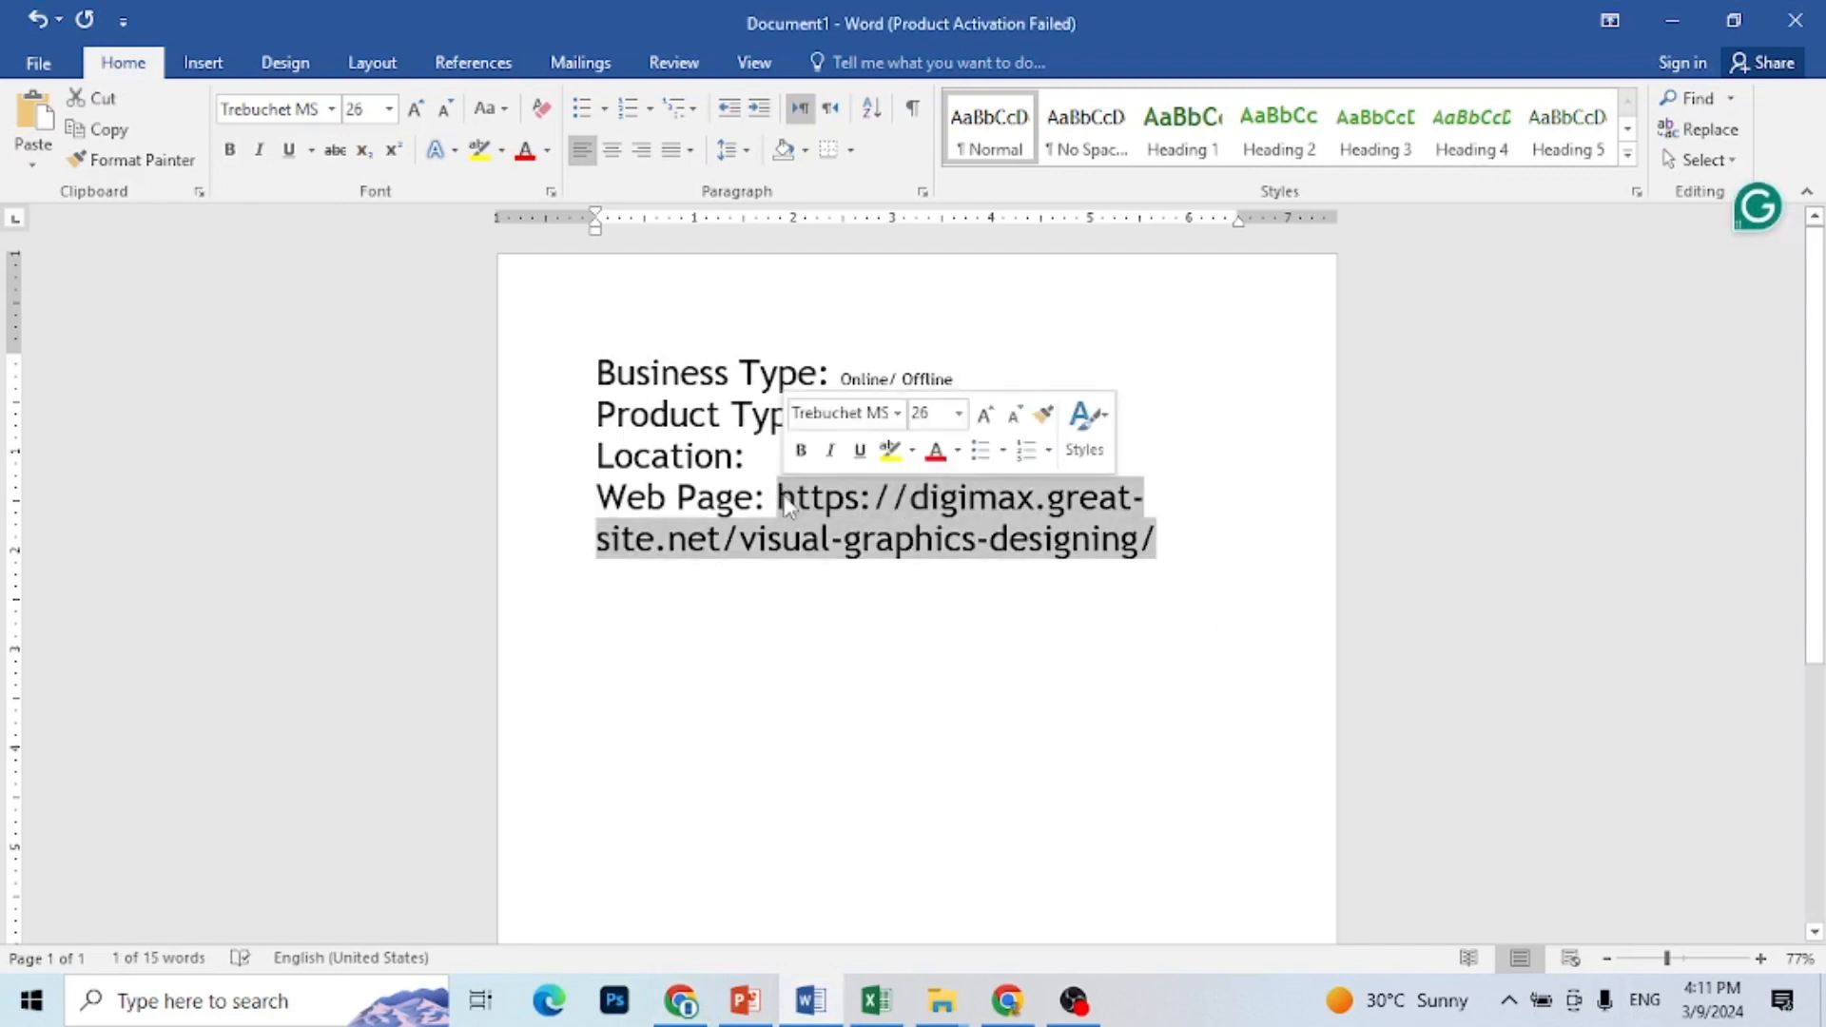
key(ctrl+shift+v)
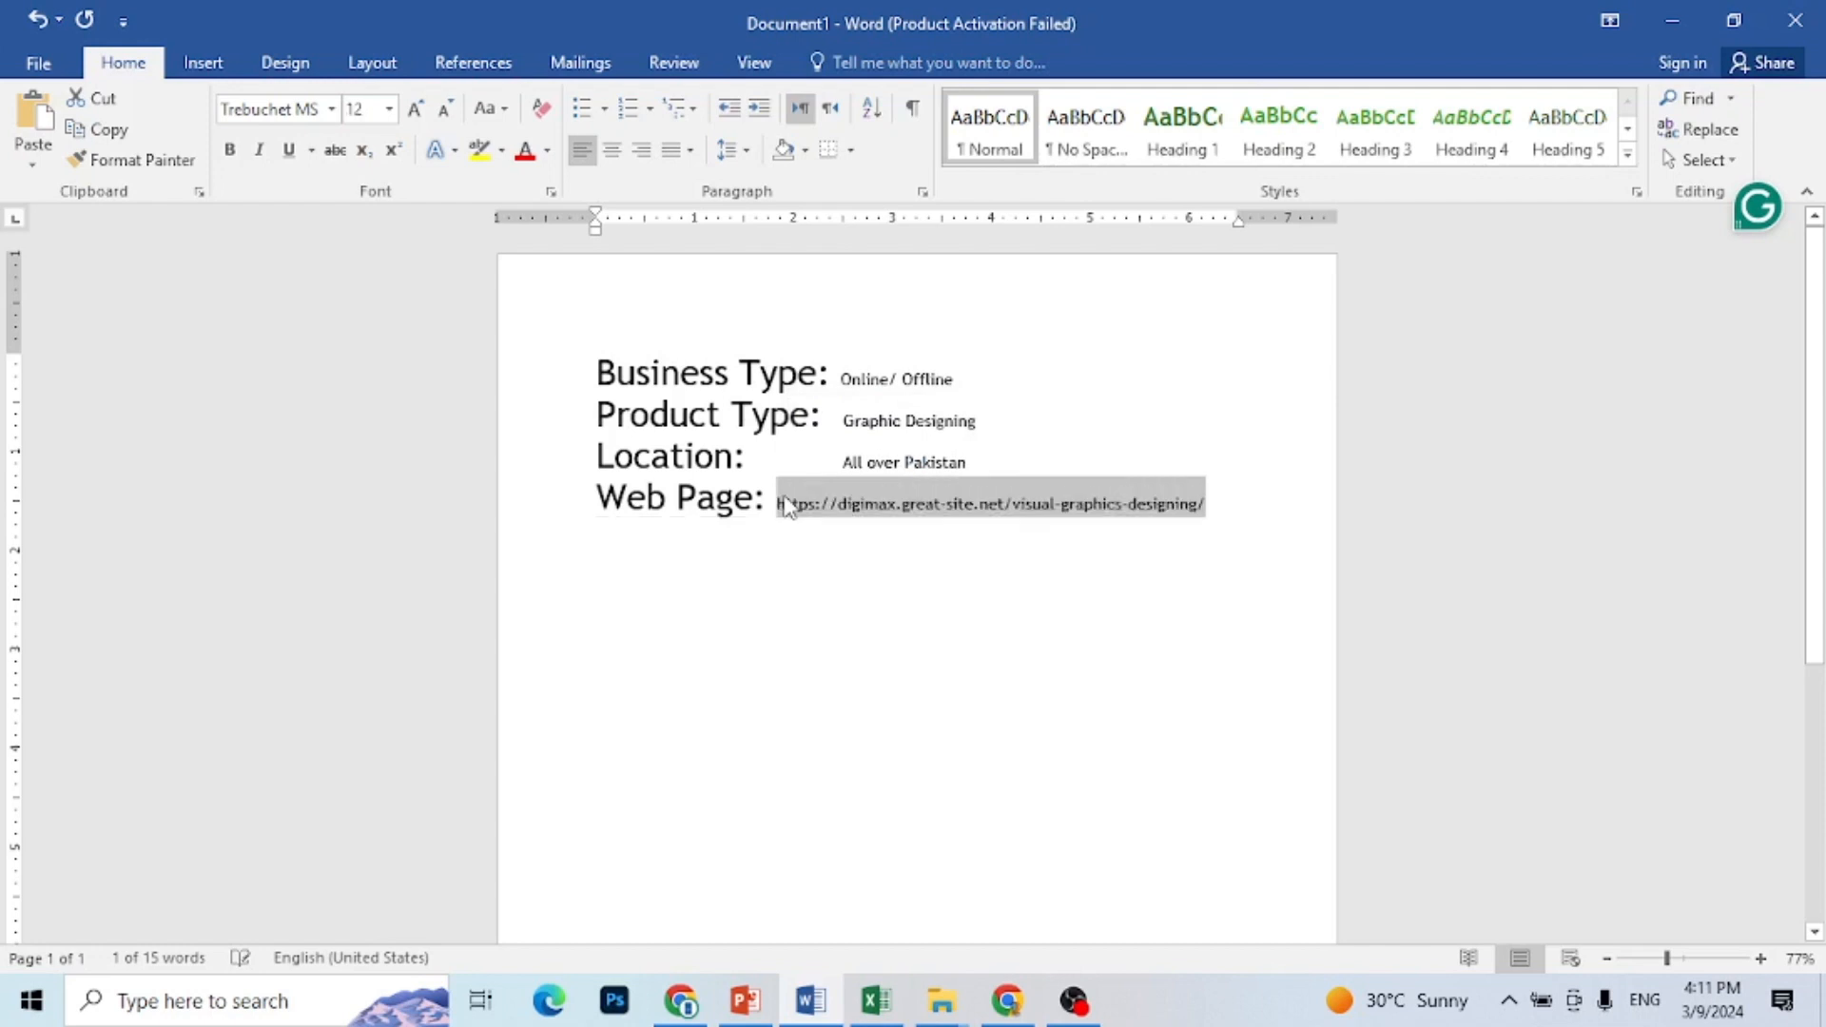
click(873, 627)
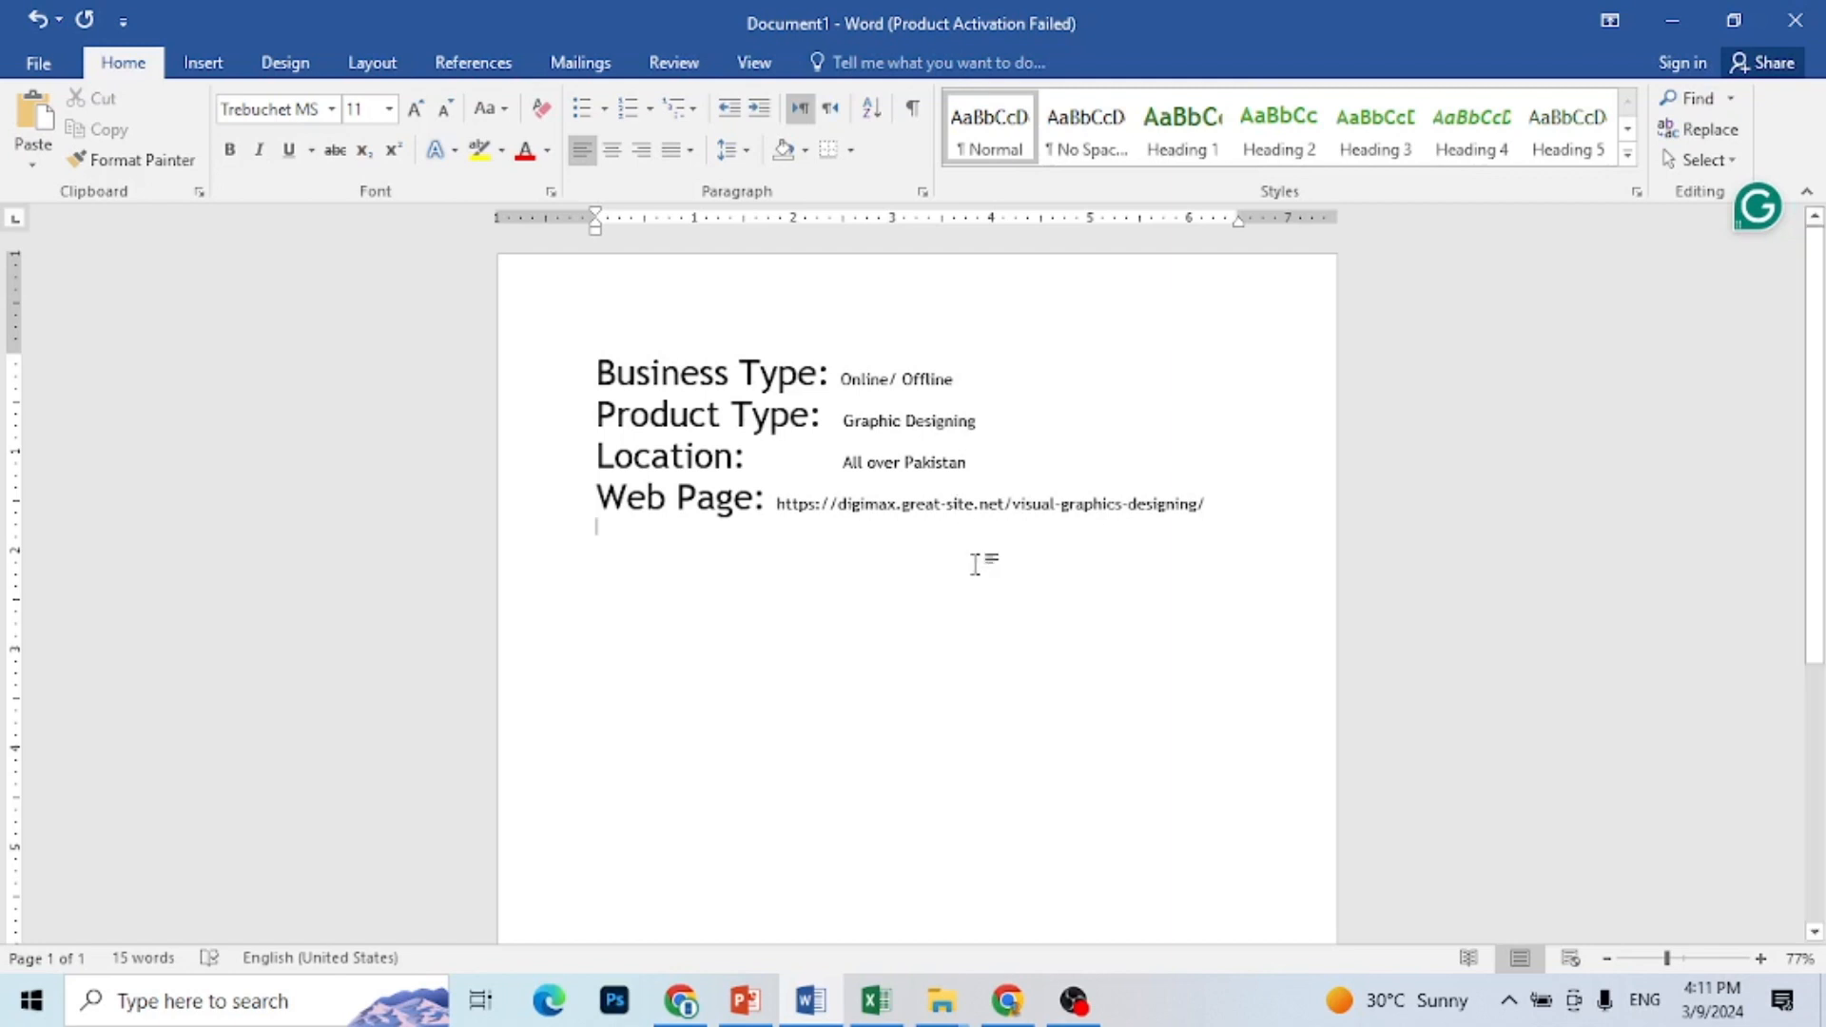
Step: Insert two lines above "Business Type:" and enter the title "SEO Reports" on the first one
scroll(896, 795, down, 2)
scroll(966, 624, down, 2)
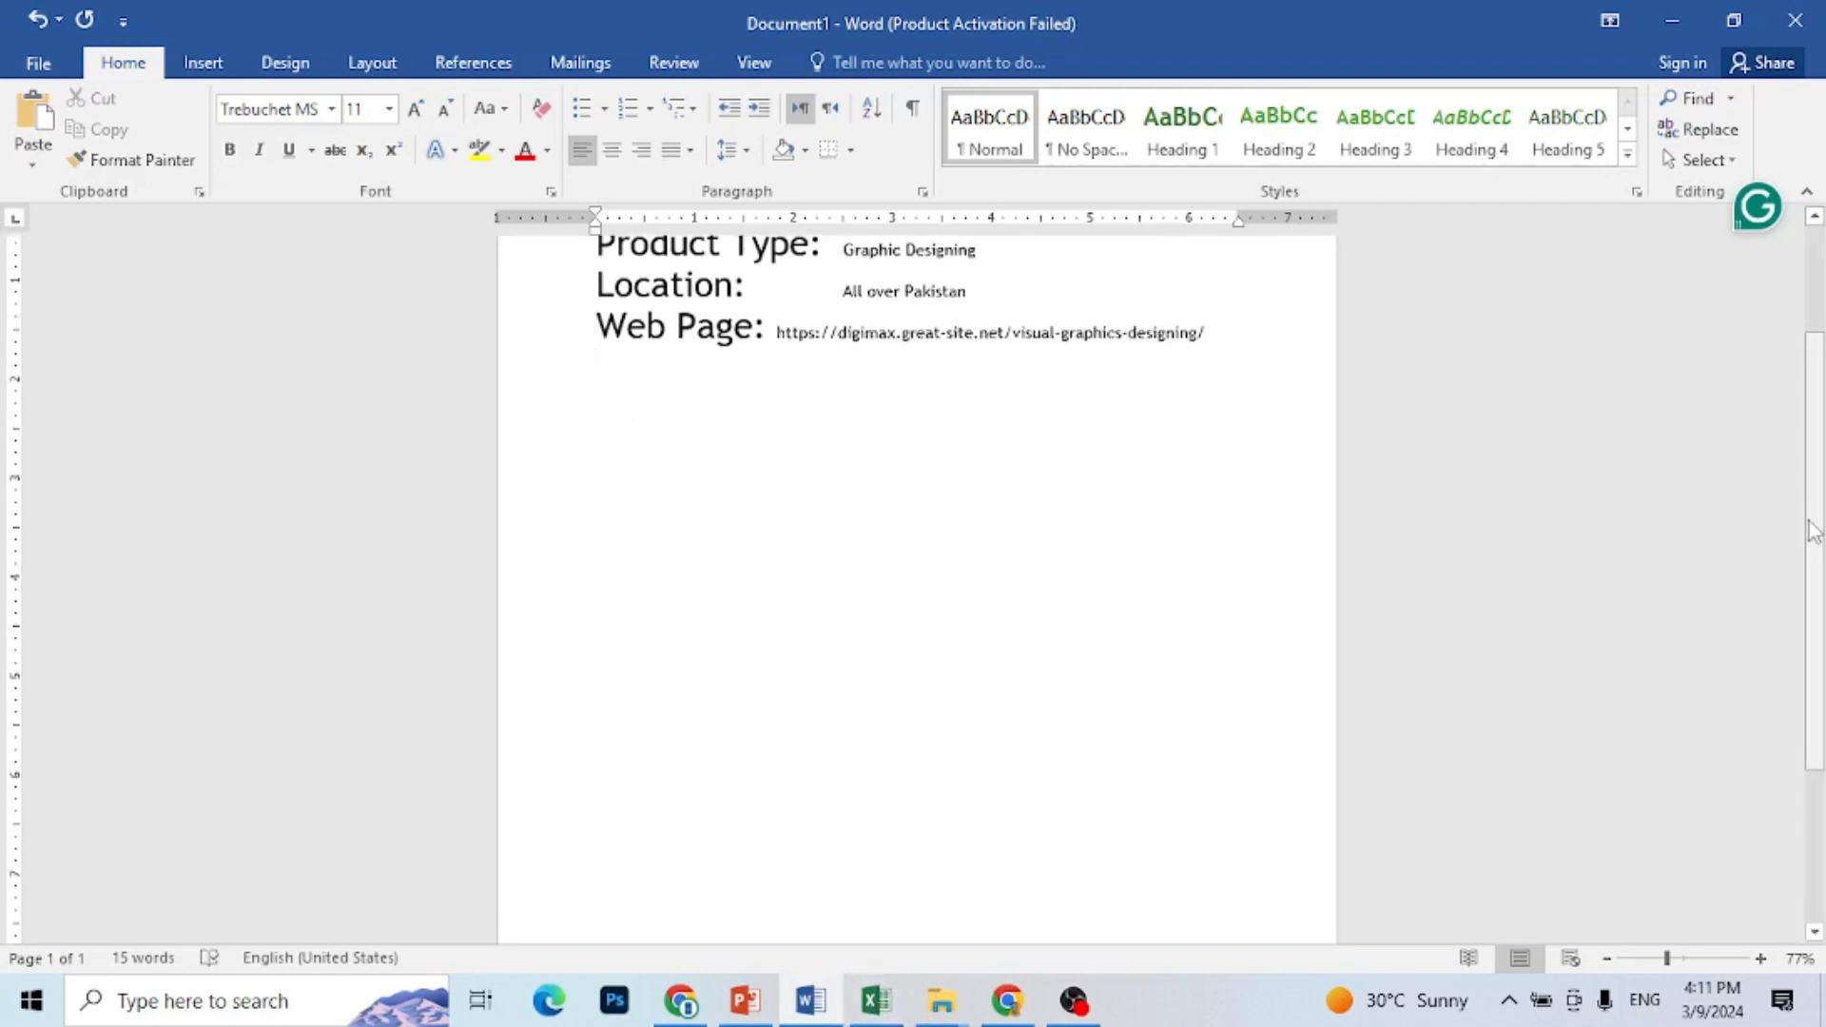
scroll(1786, 387, up, 4)
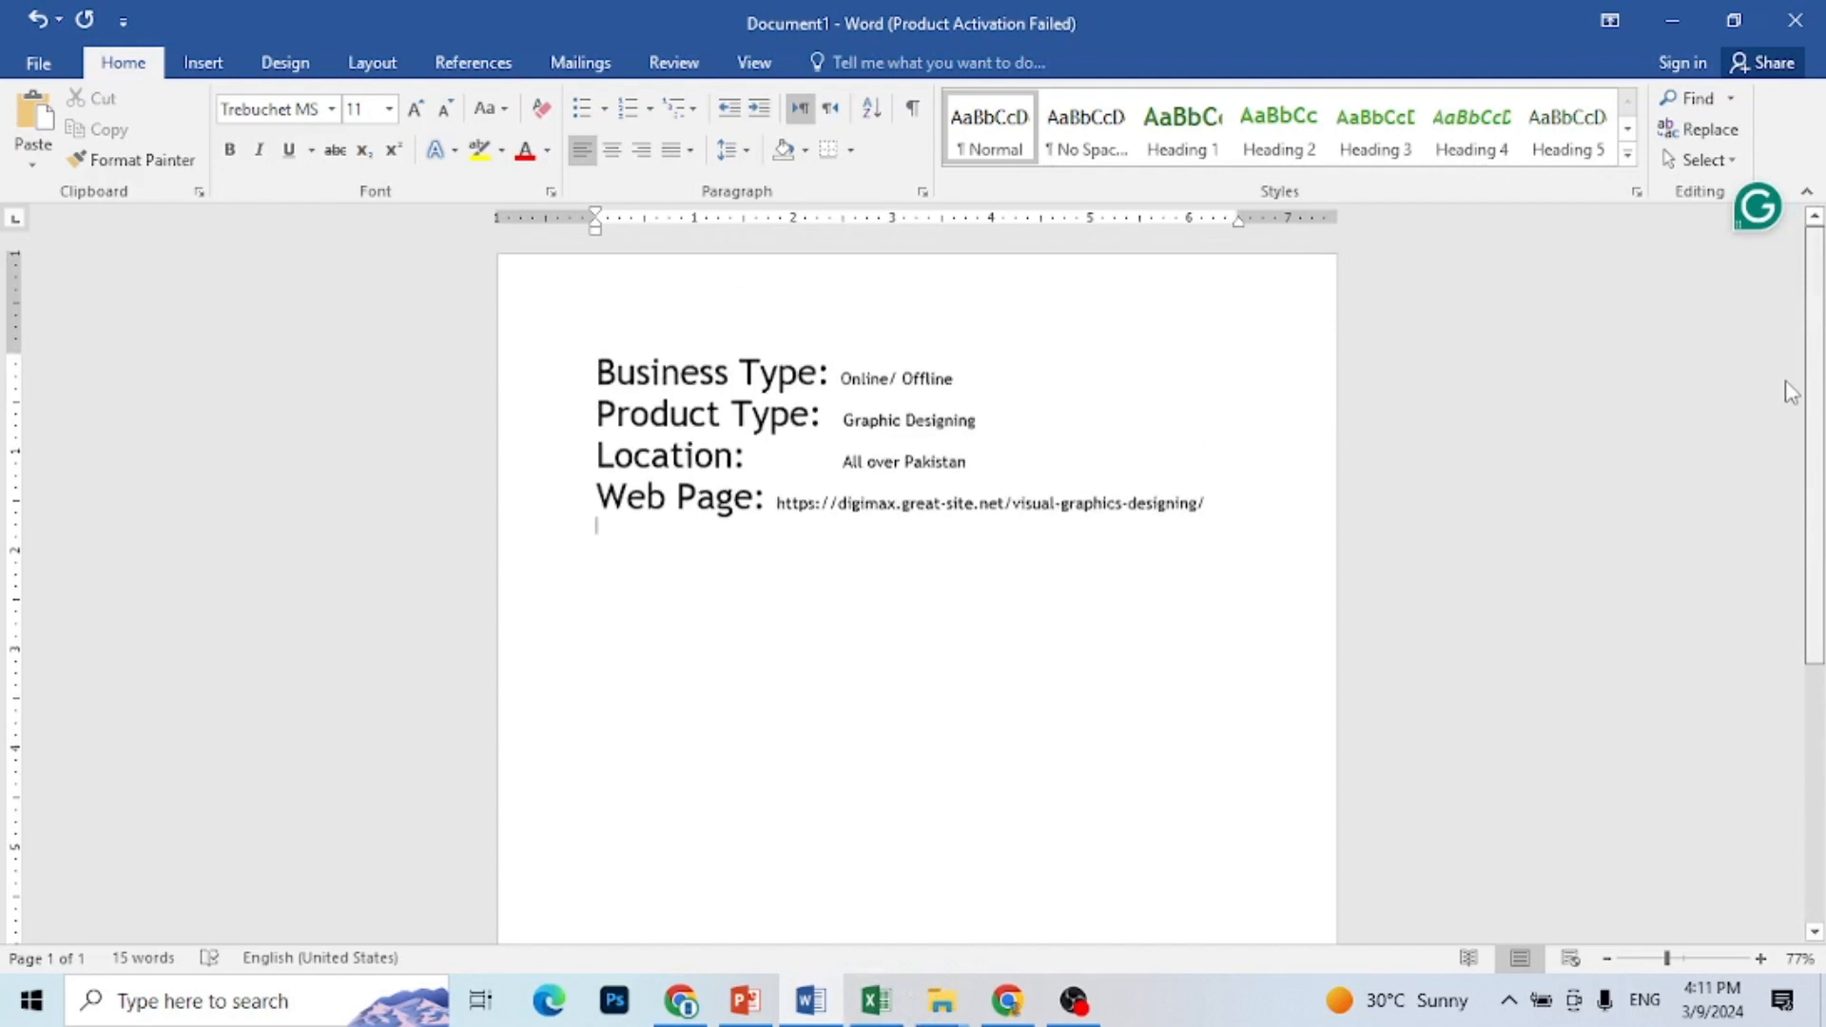
click(600, 362)
key(Return)
key(Return)
key(Up)
key(Up)
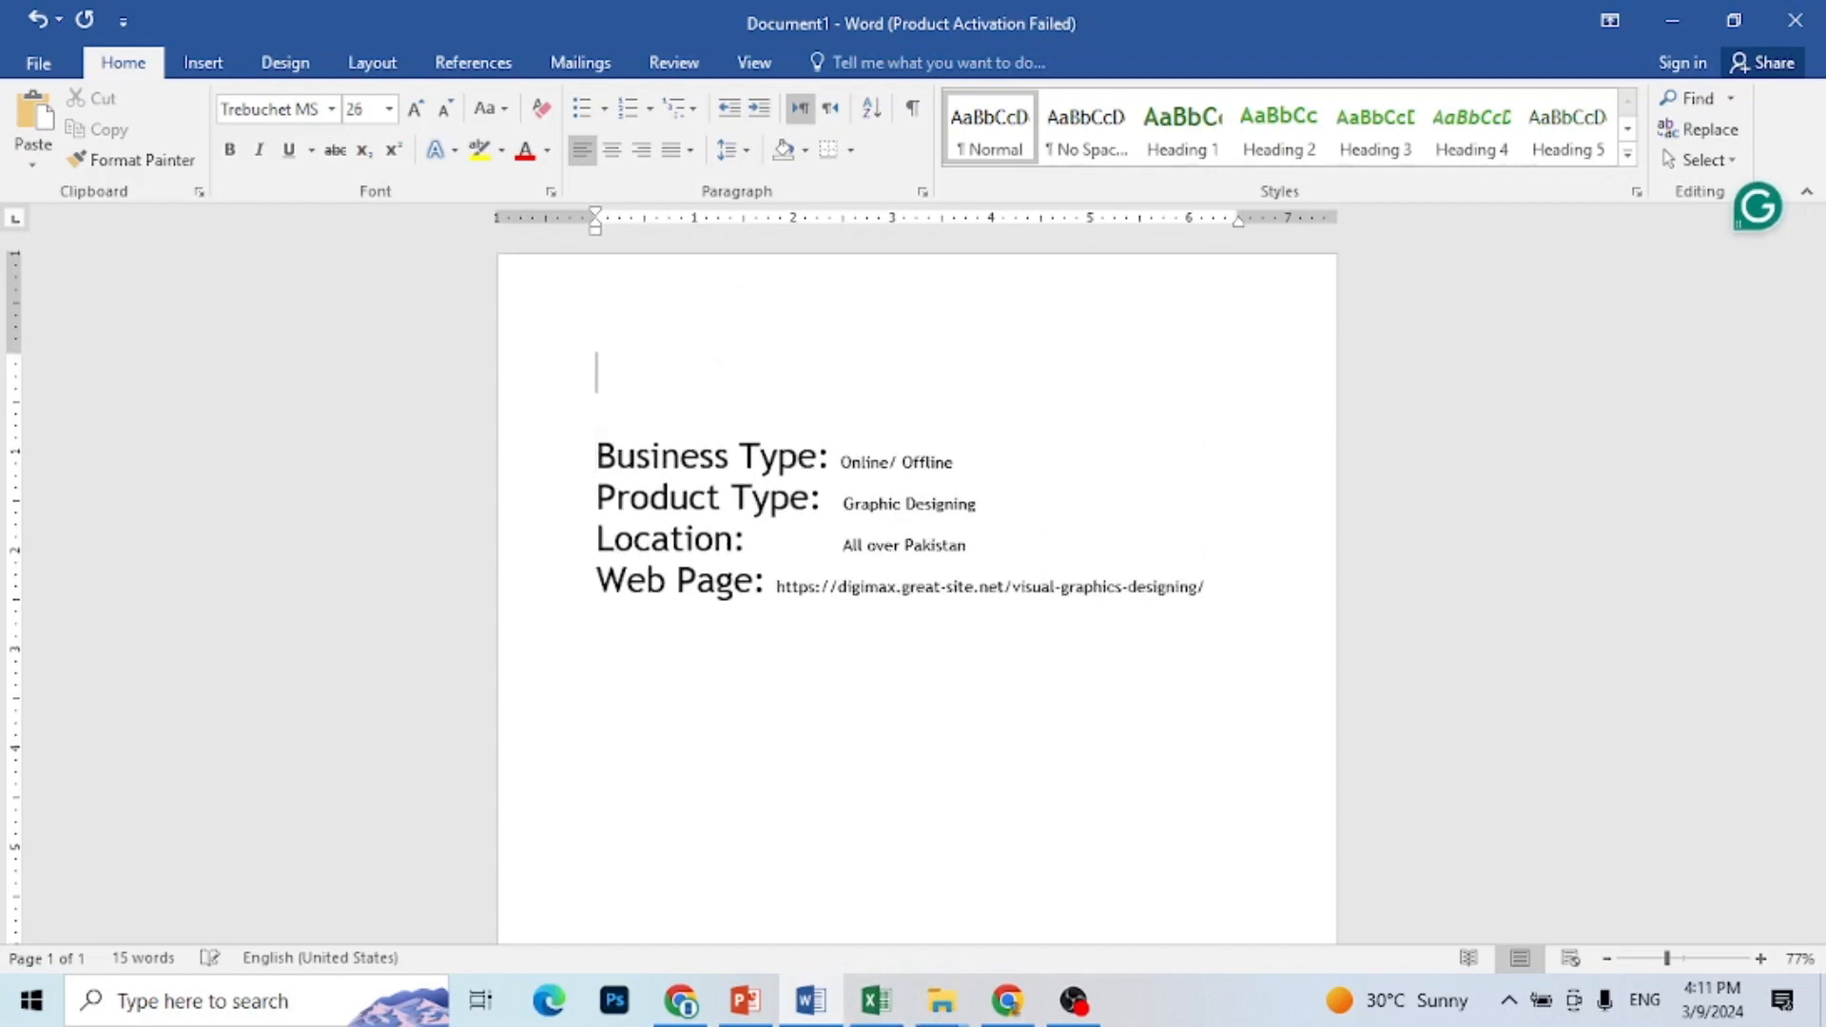
text(SEO Reports)
Step: Enlarge the "SEO Reports" title to 36 pt, center it and underline it
triple_click(823, 381)
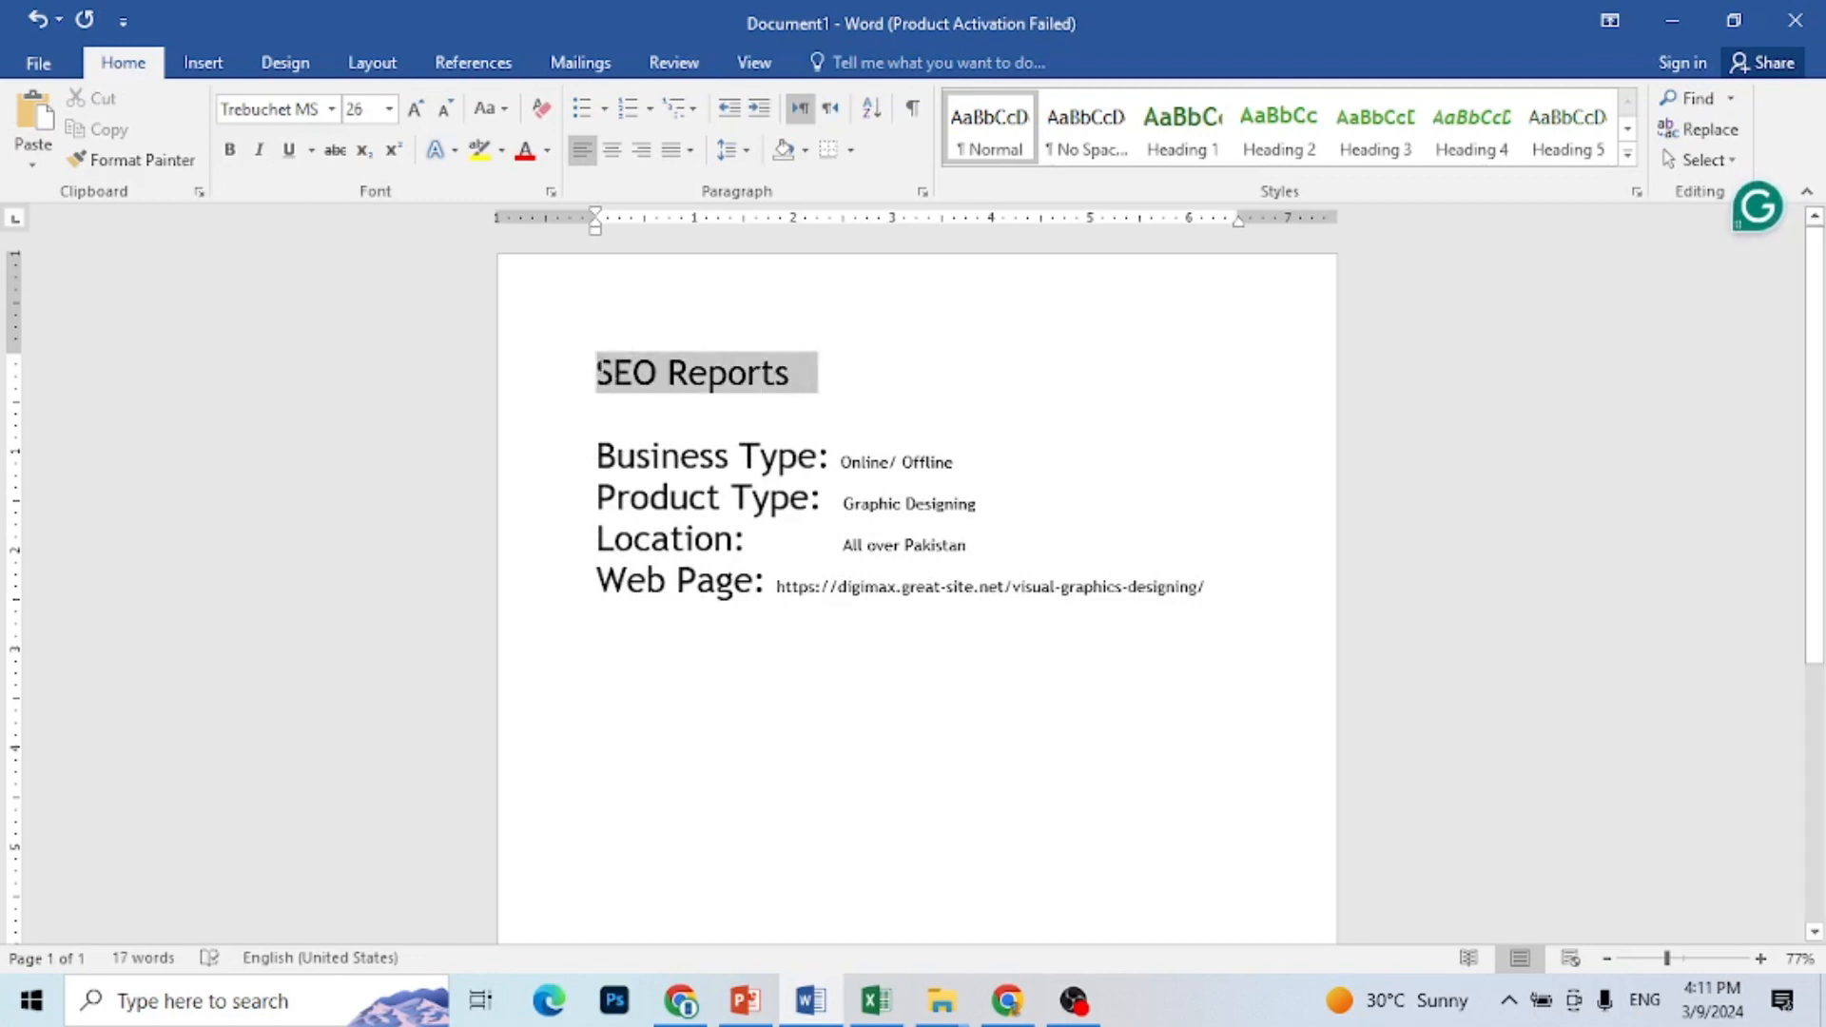
click(417, 109)
click(417, 109)
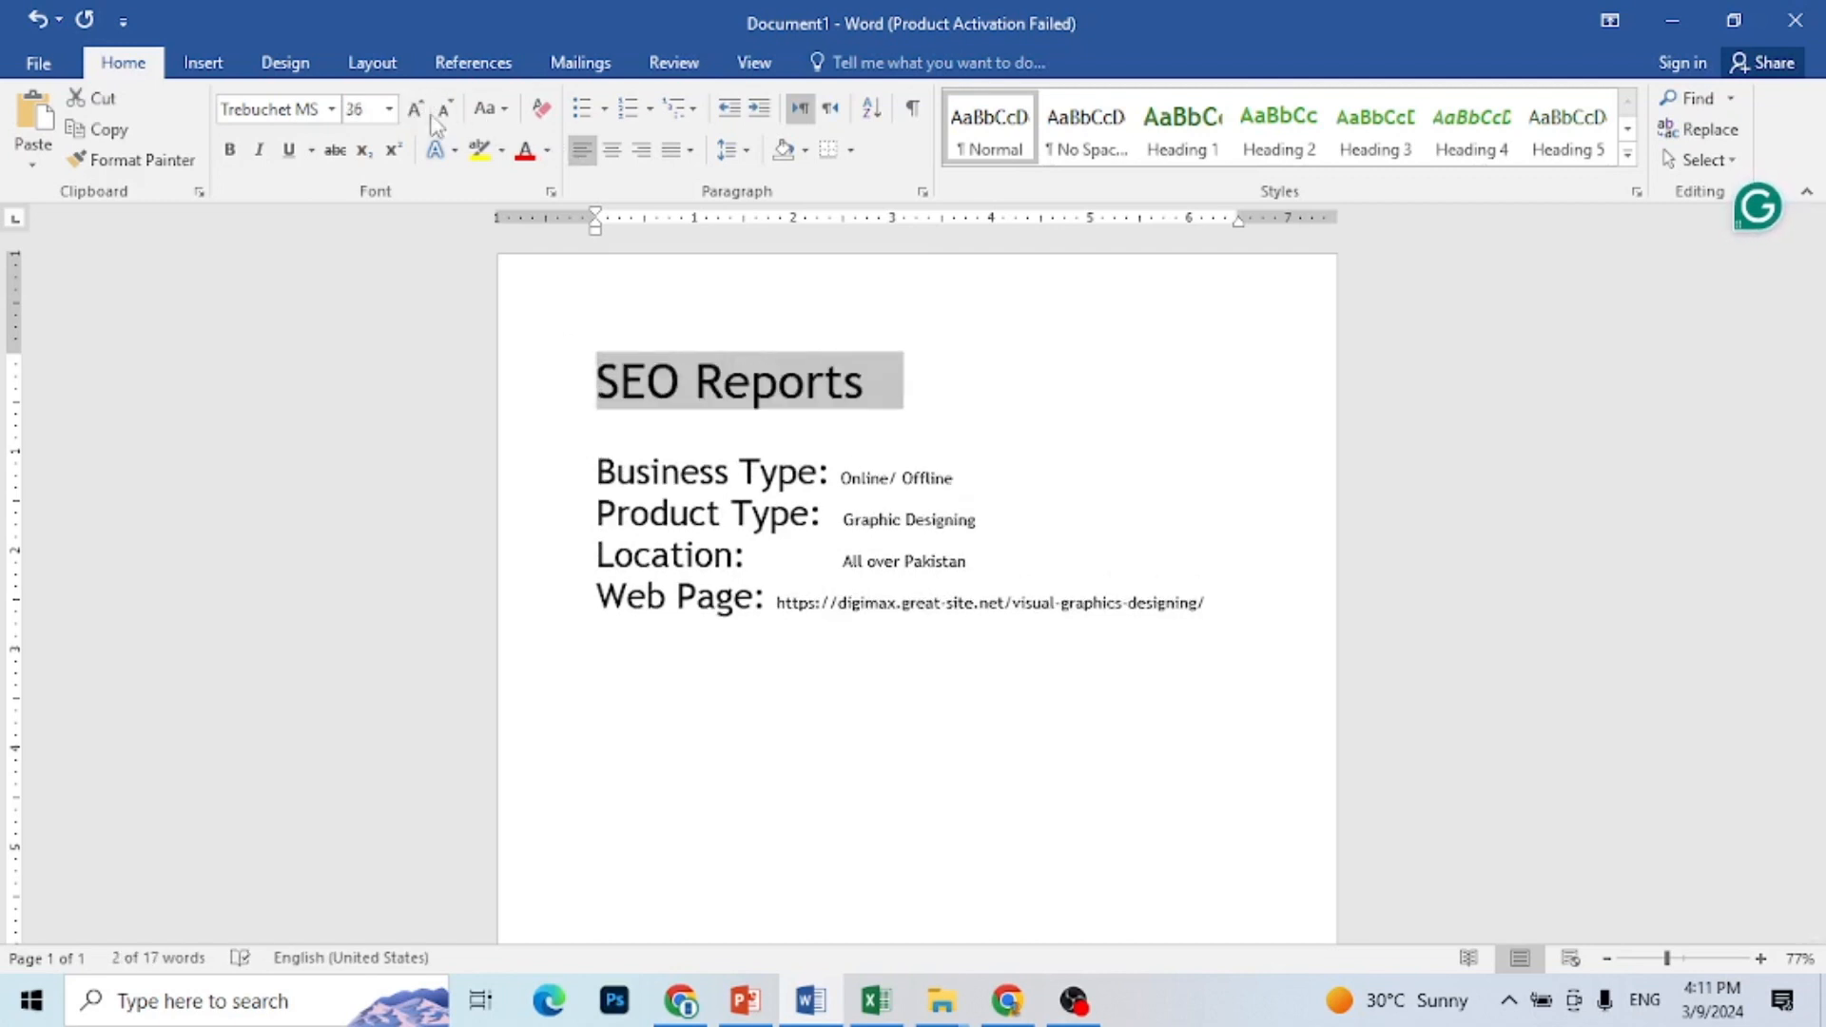
click(614, 150)
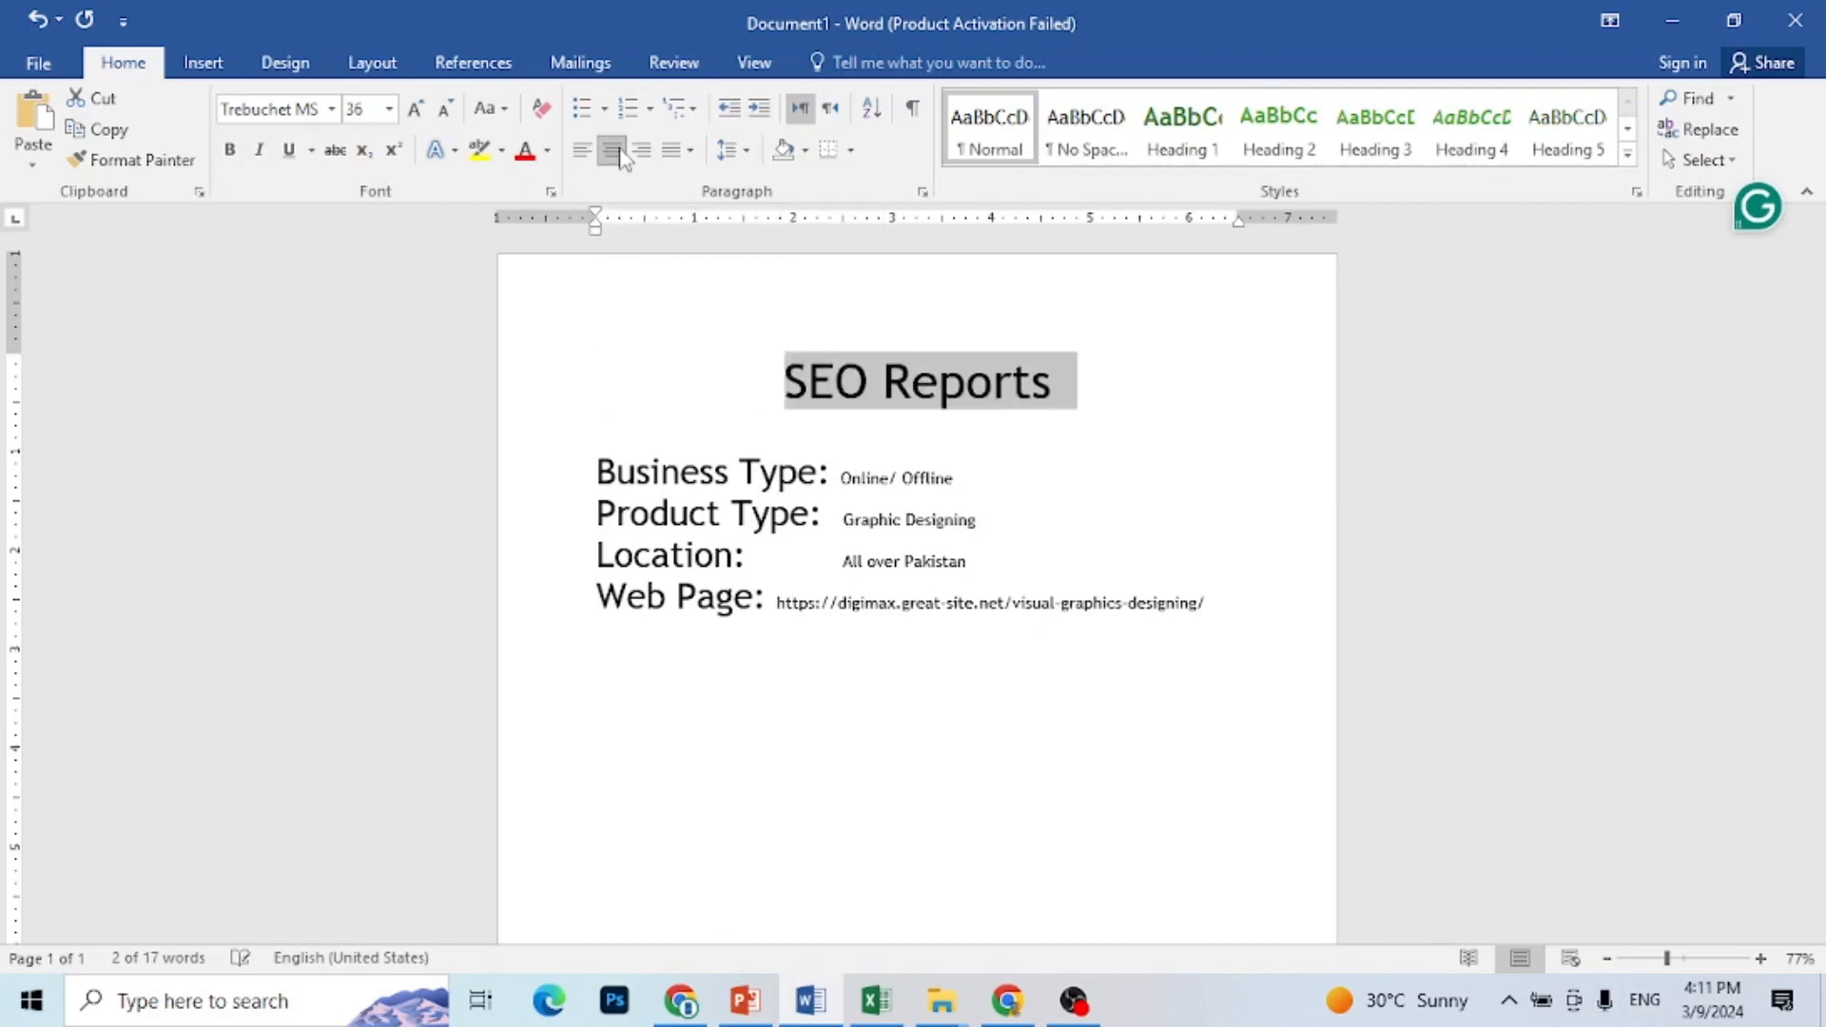
click(289, 153)
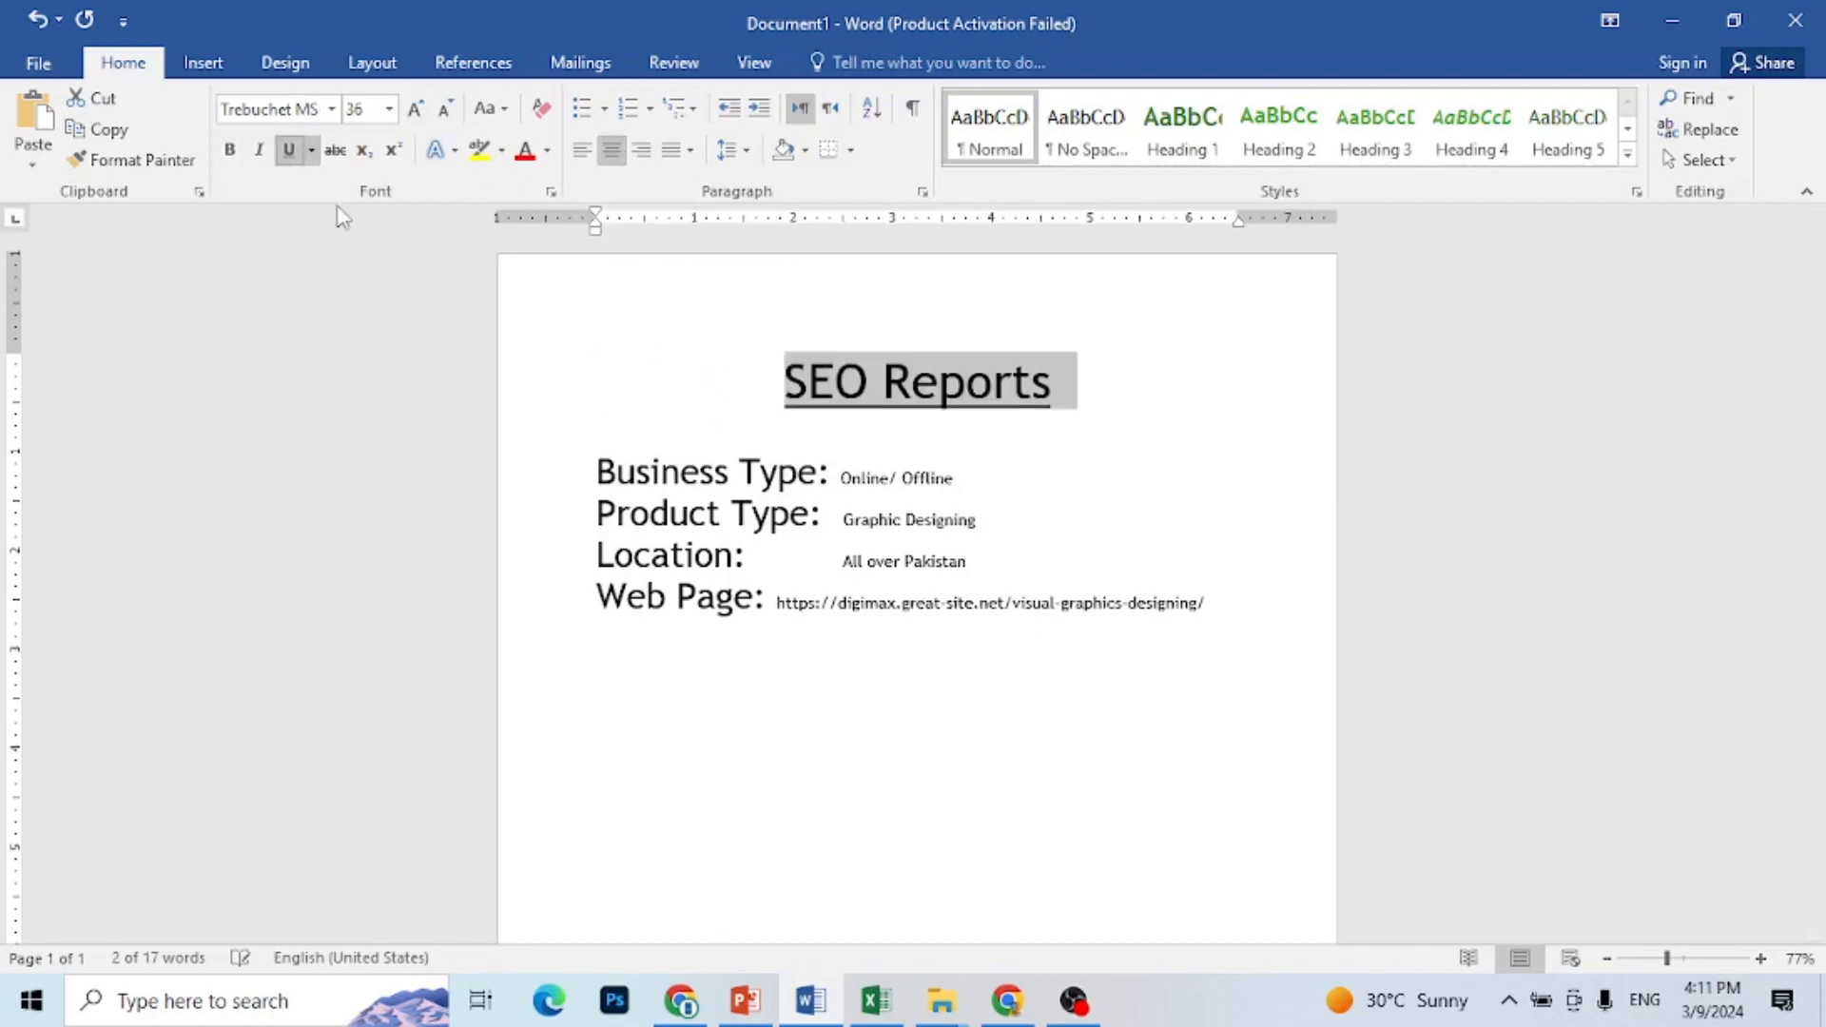
click(902, 720)
Step: Switch to Excel, add a new sheet and enter the headers S.No in A2 and Keywords in B2
click(879, 1003)
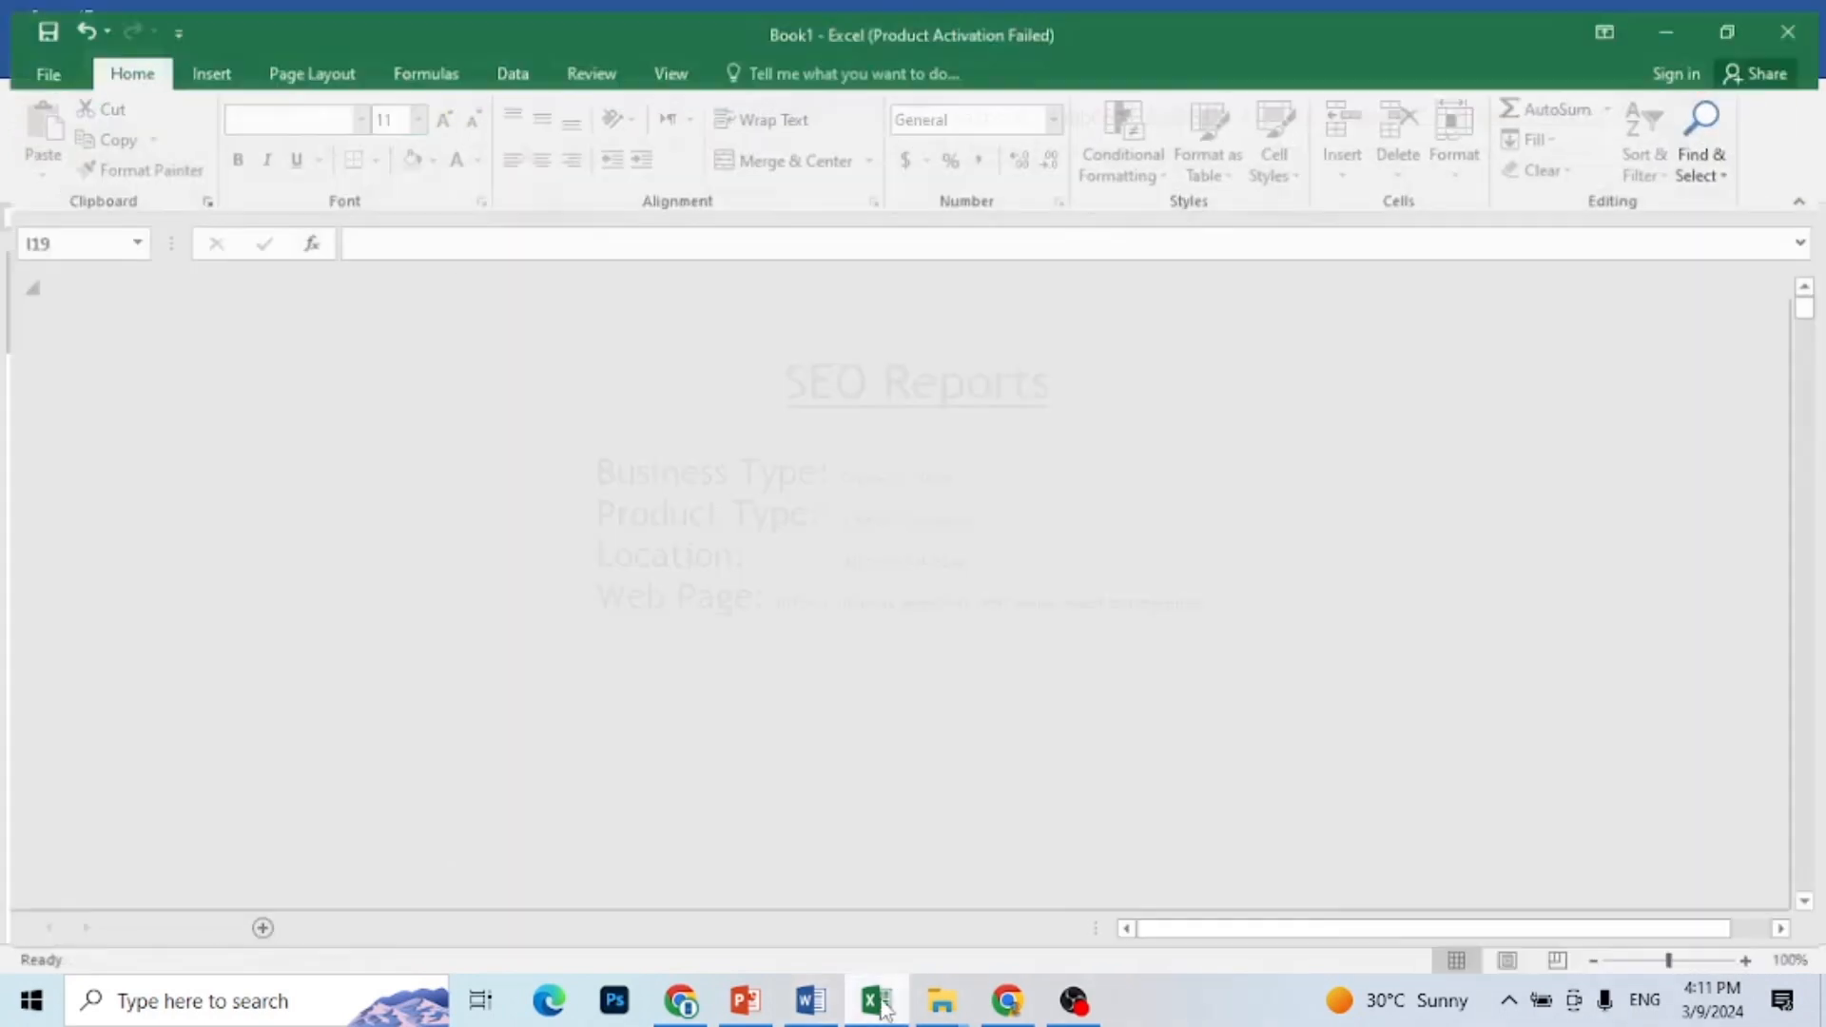
key(shift+F11)
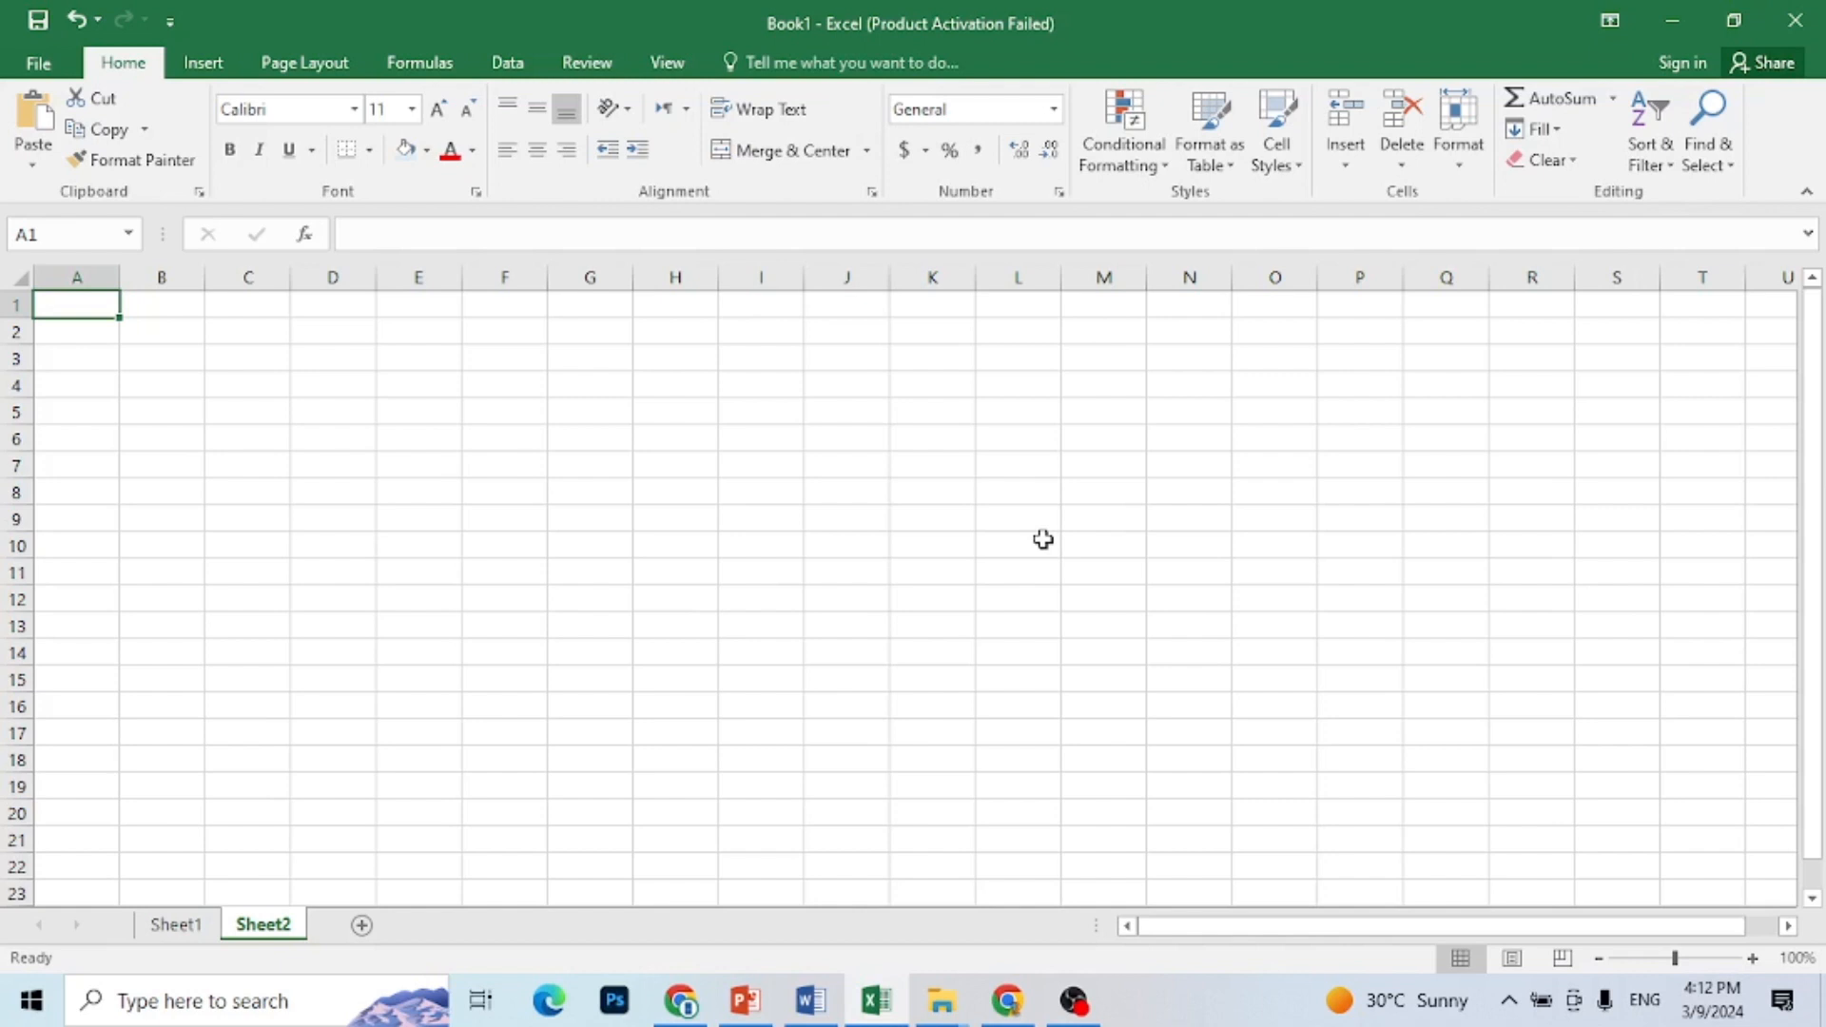
key(Down)
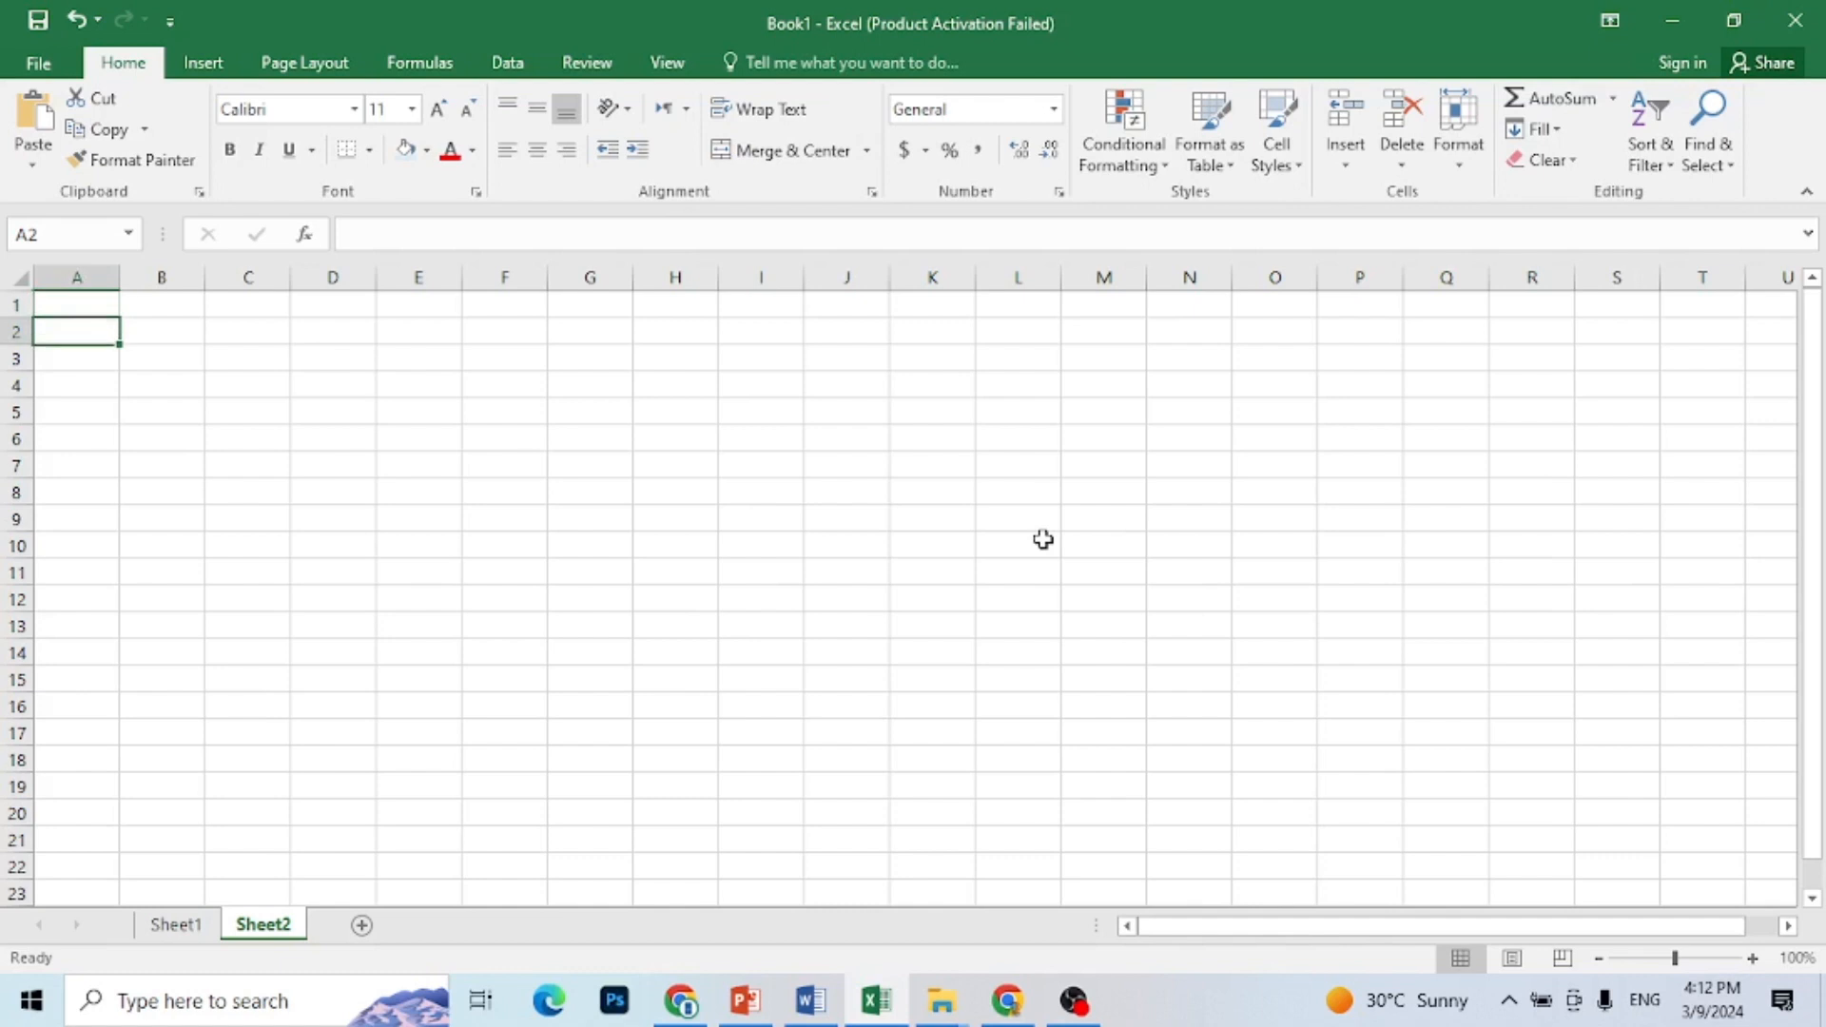
text(S.)
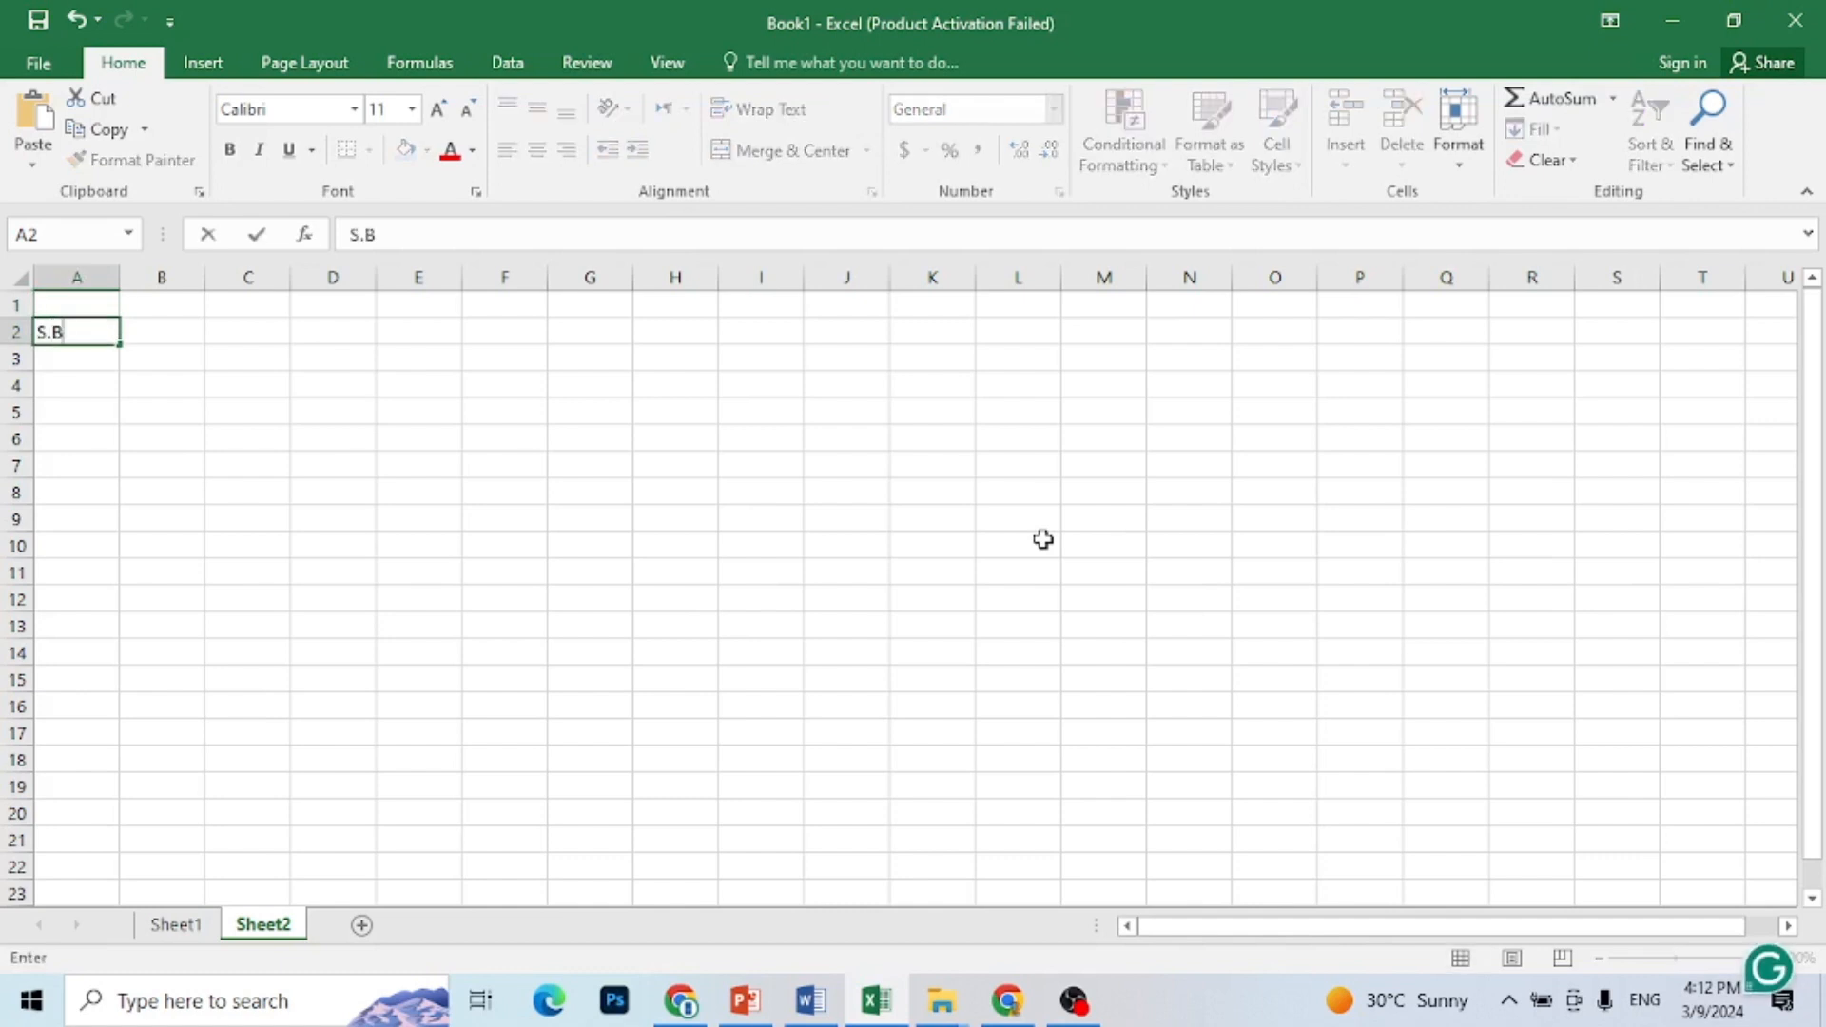
text(No)
key(Tab)
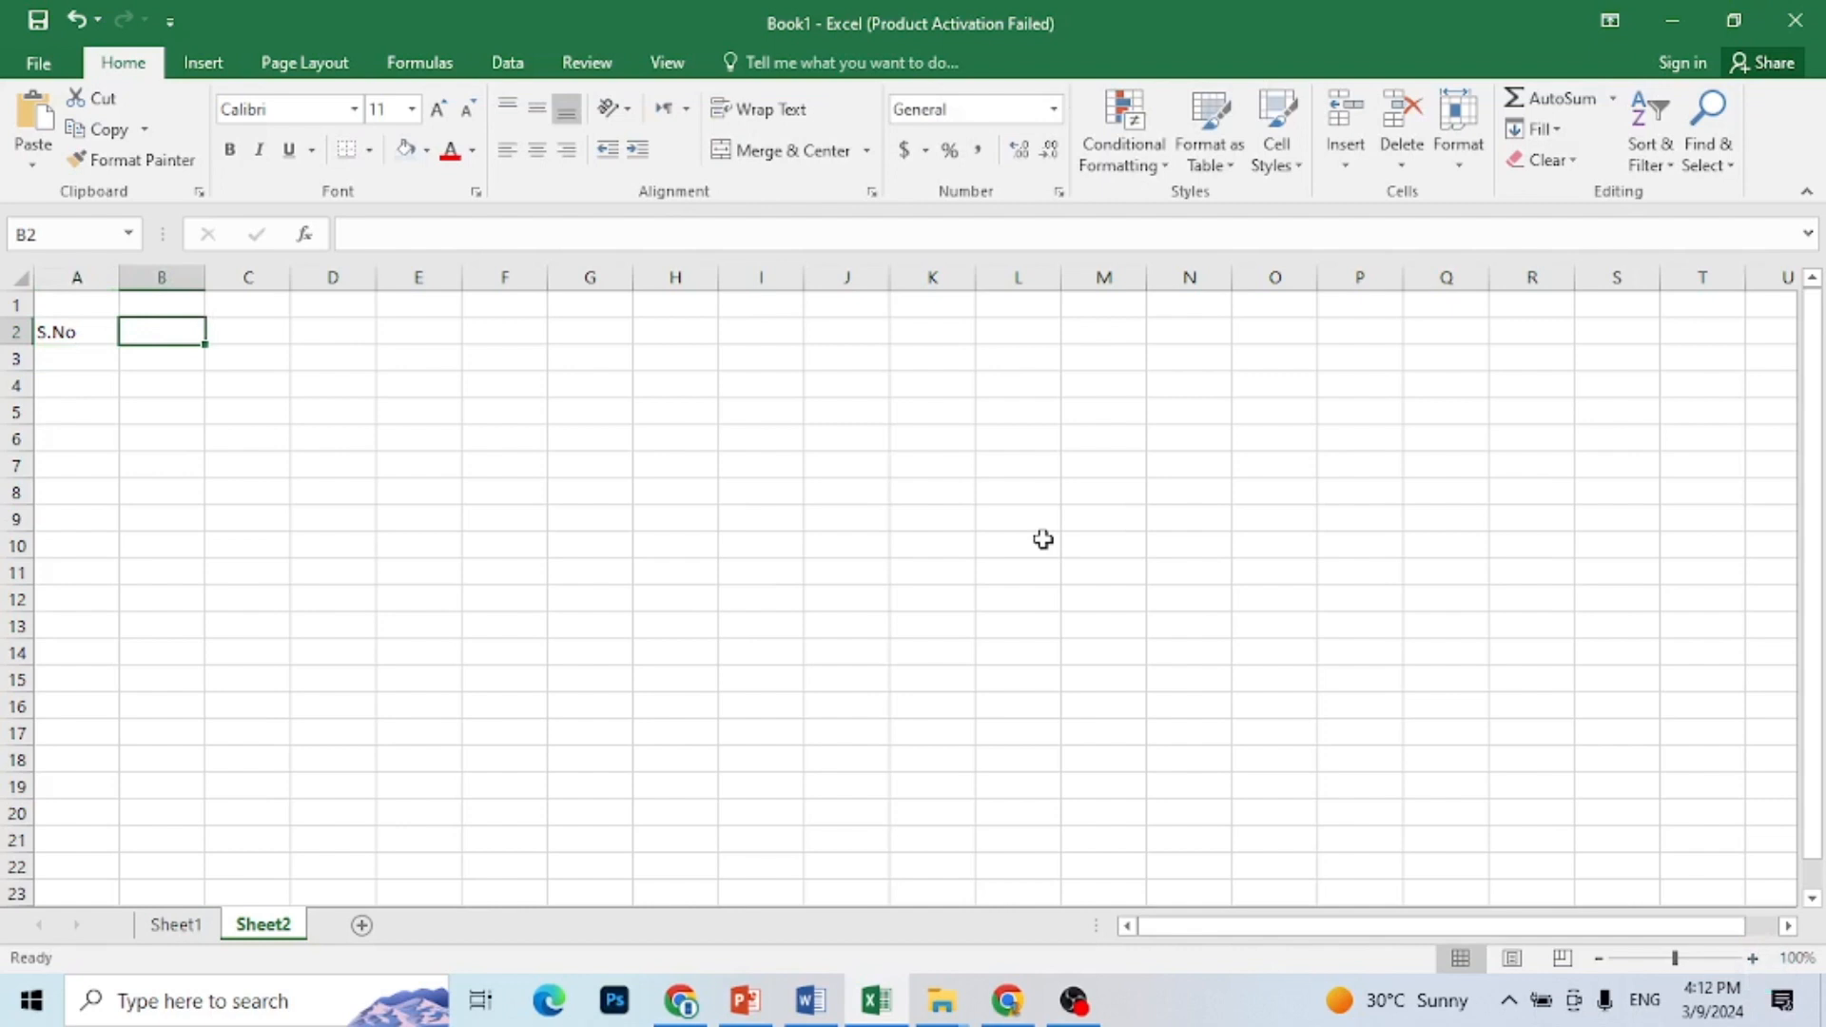
text(Keywor)
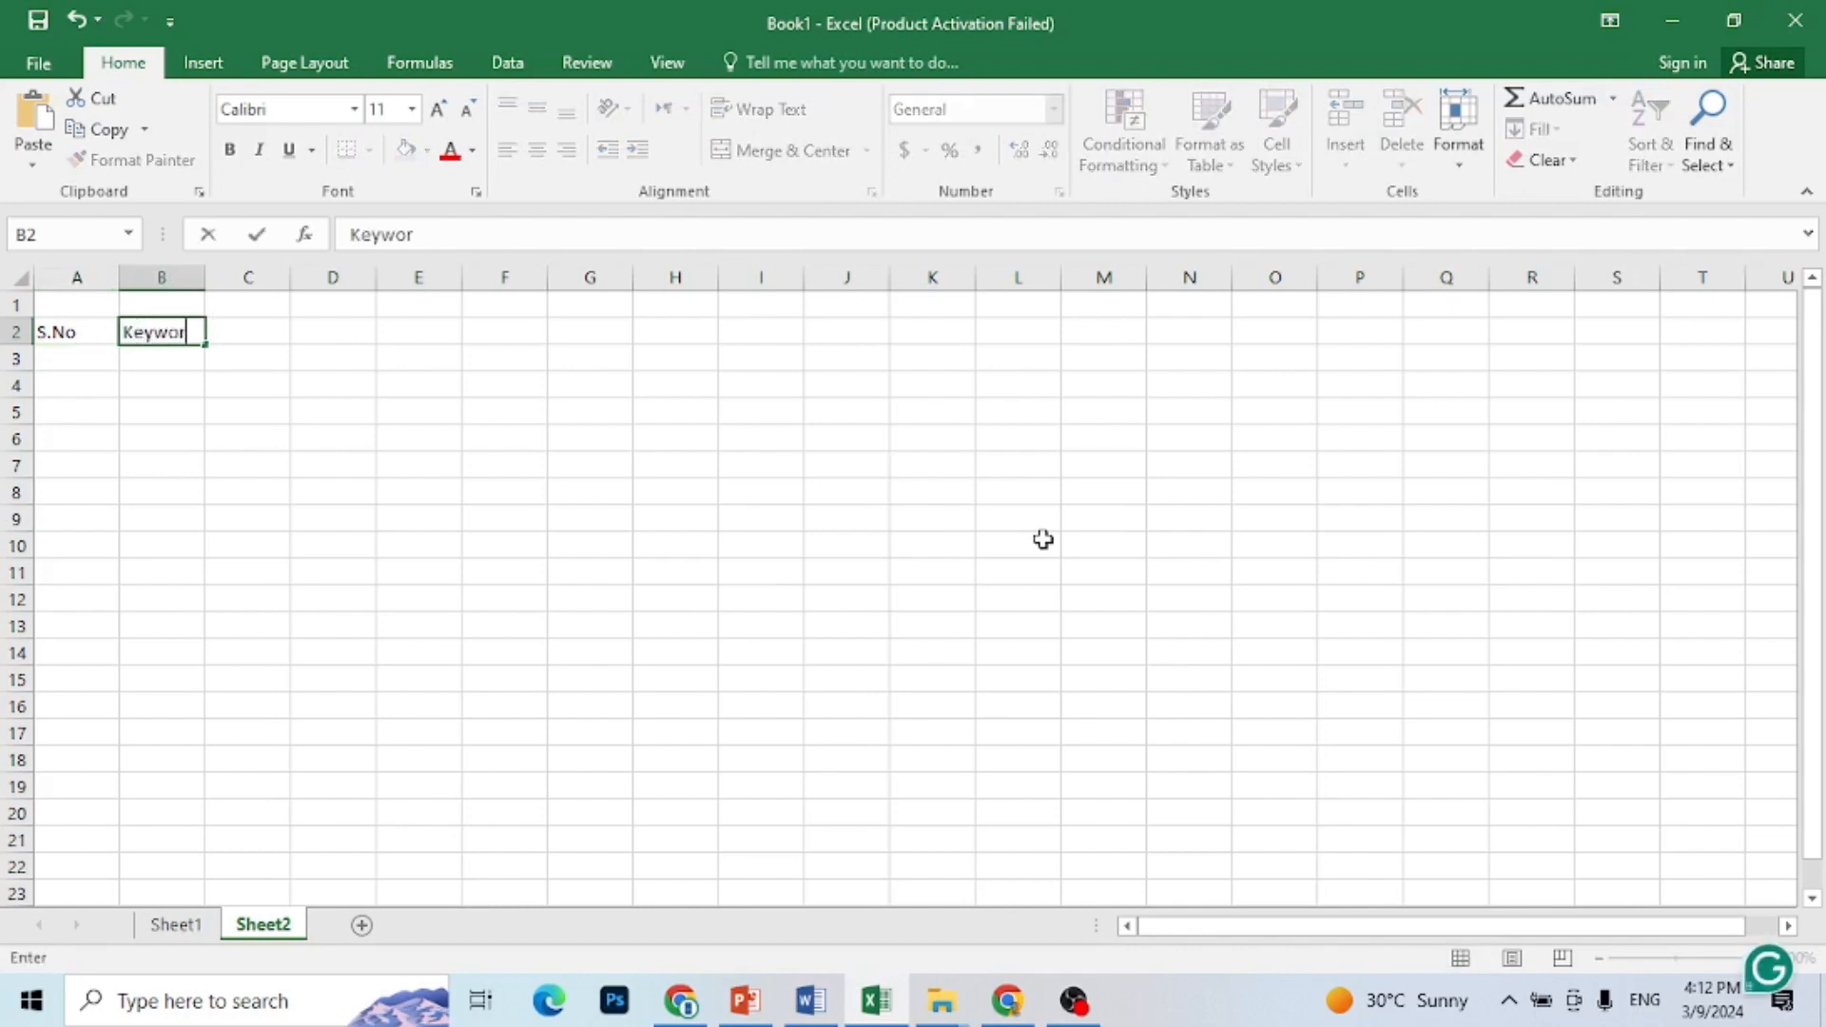
text(ds)
key(Tab)
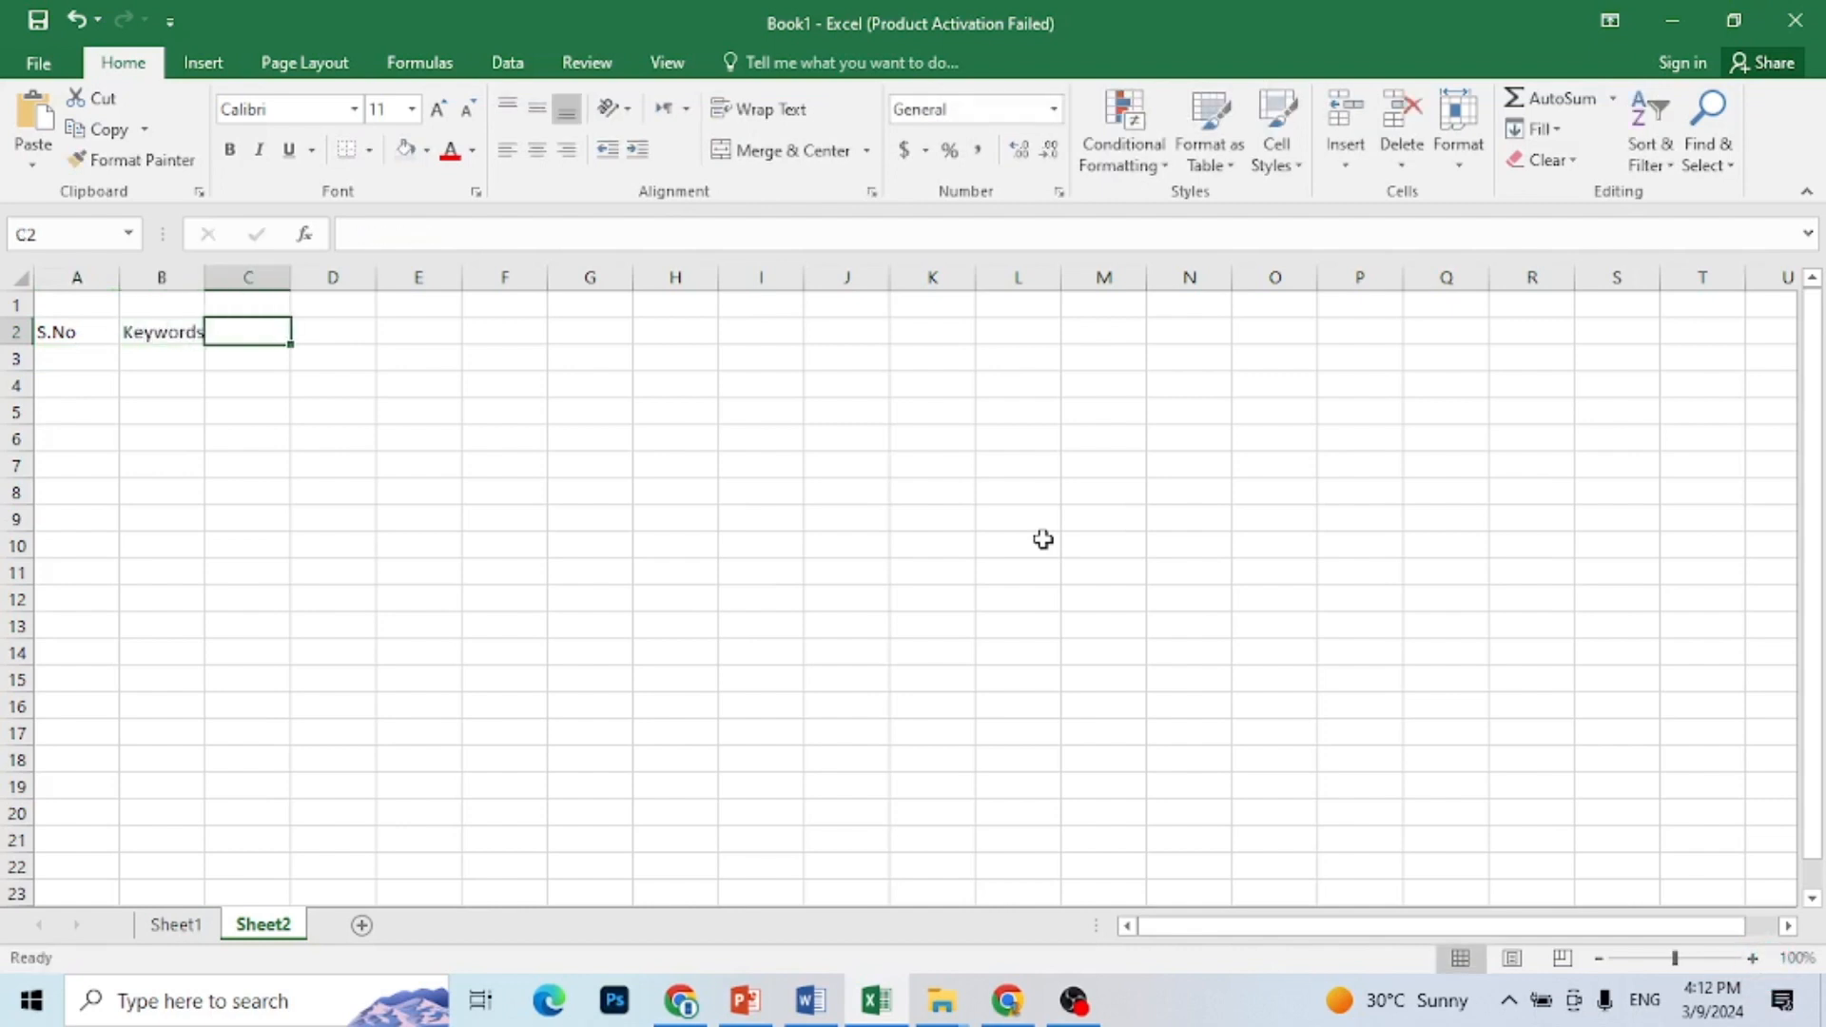
Step: Fit column B to its content and enter the headers Vol in C2 and Com in D2
double_click(204, 279)
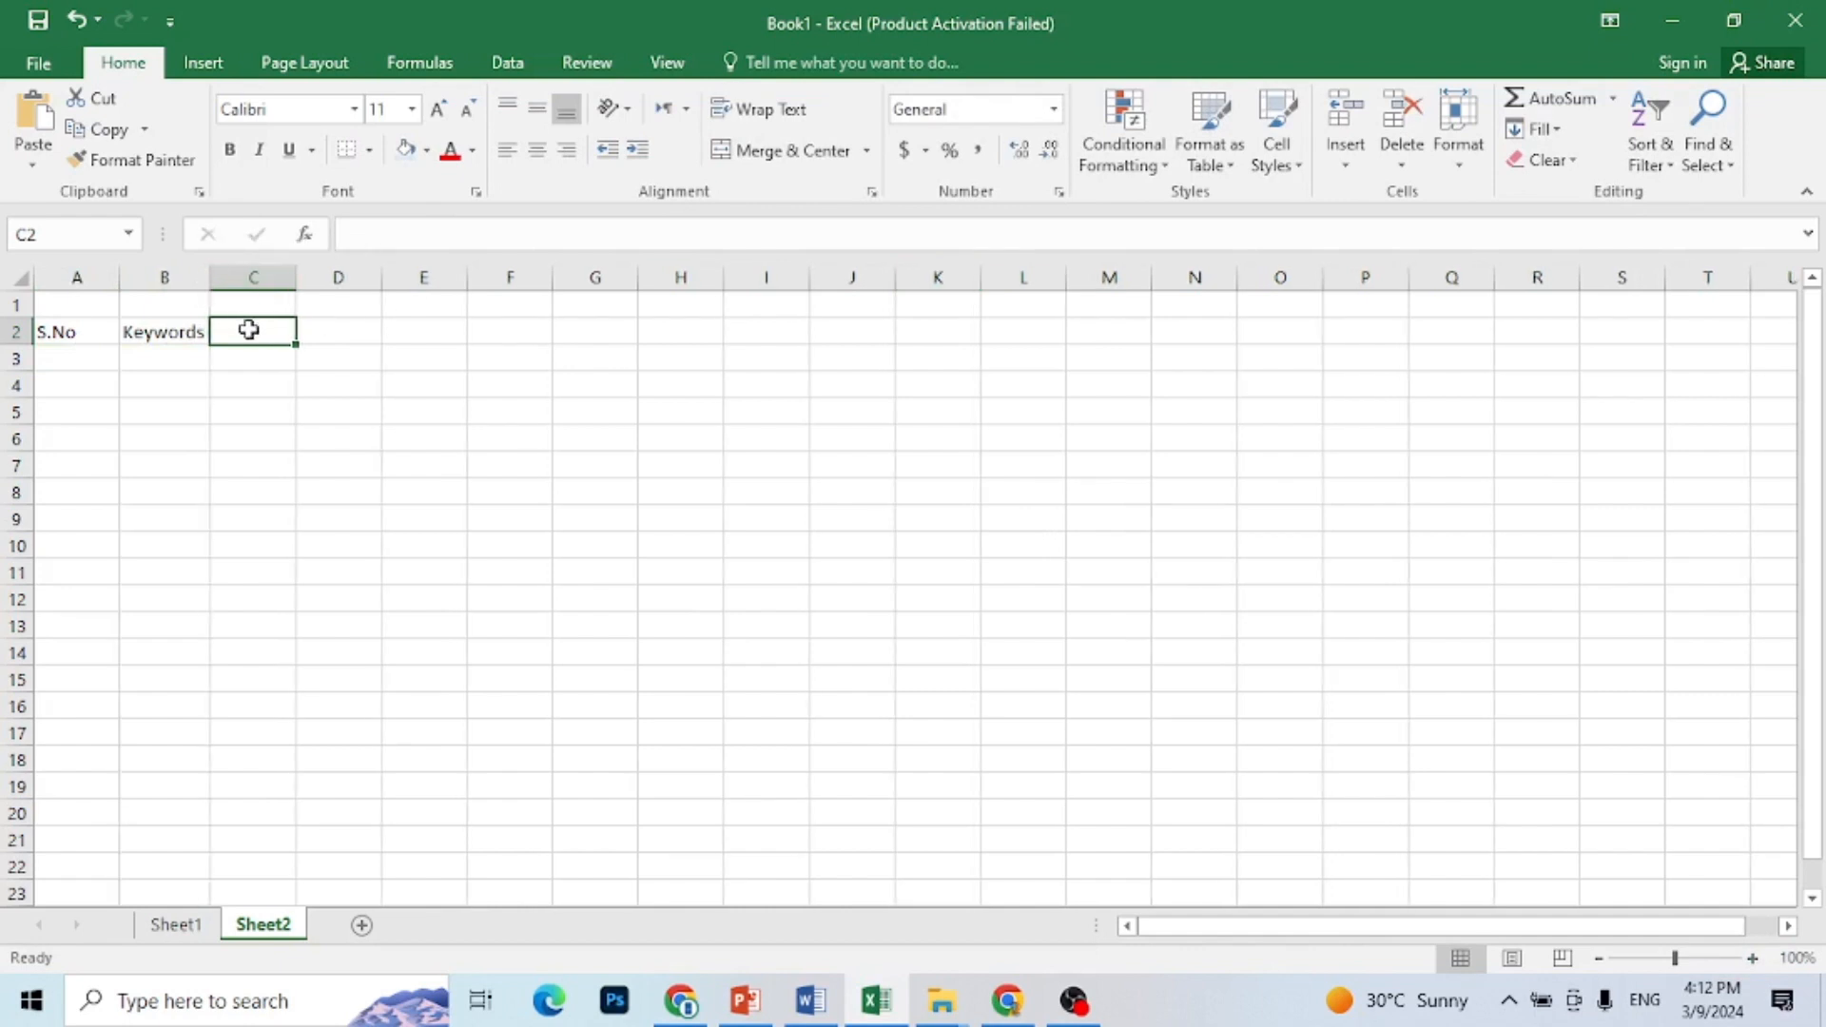
text(VOl)
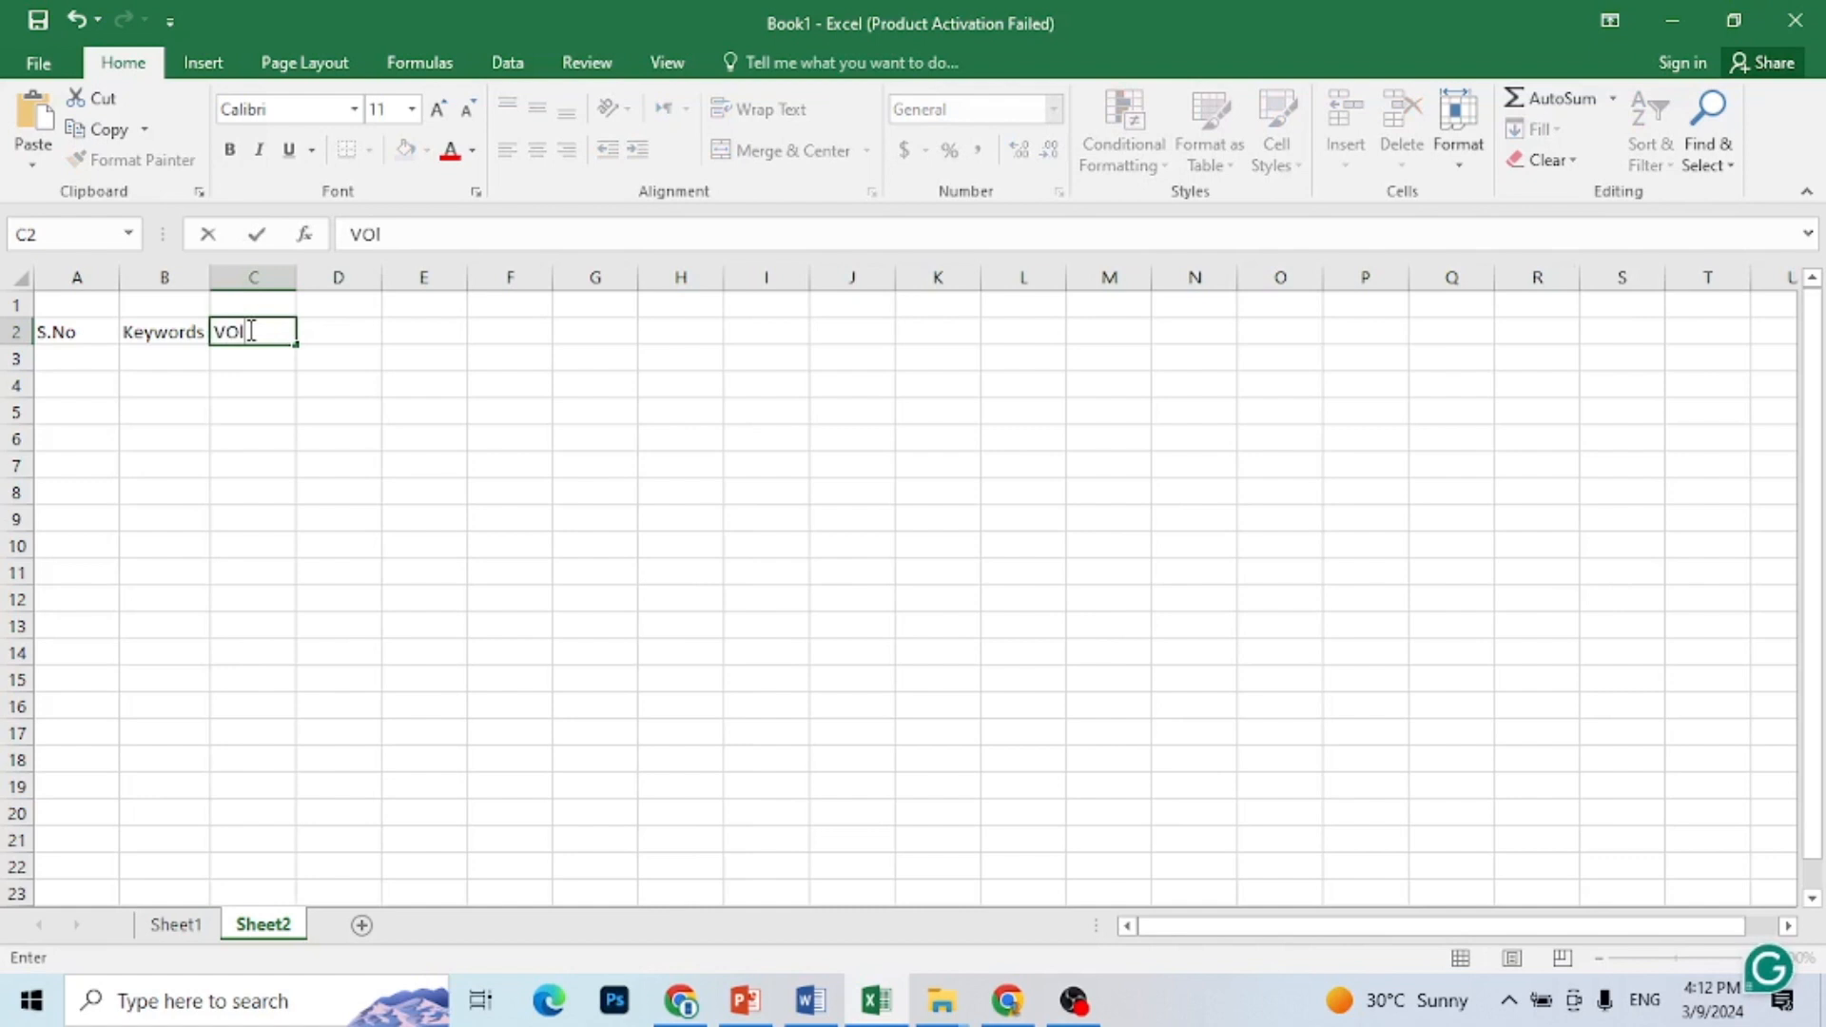
key(Tab)
text(Com)
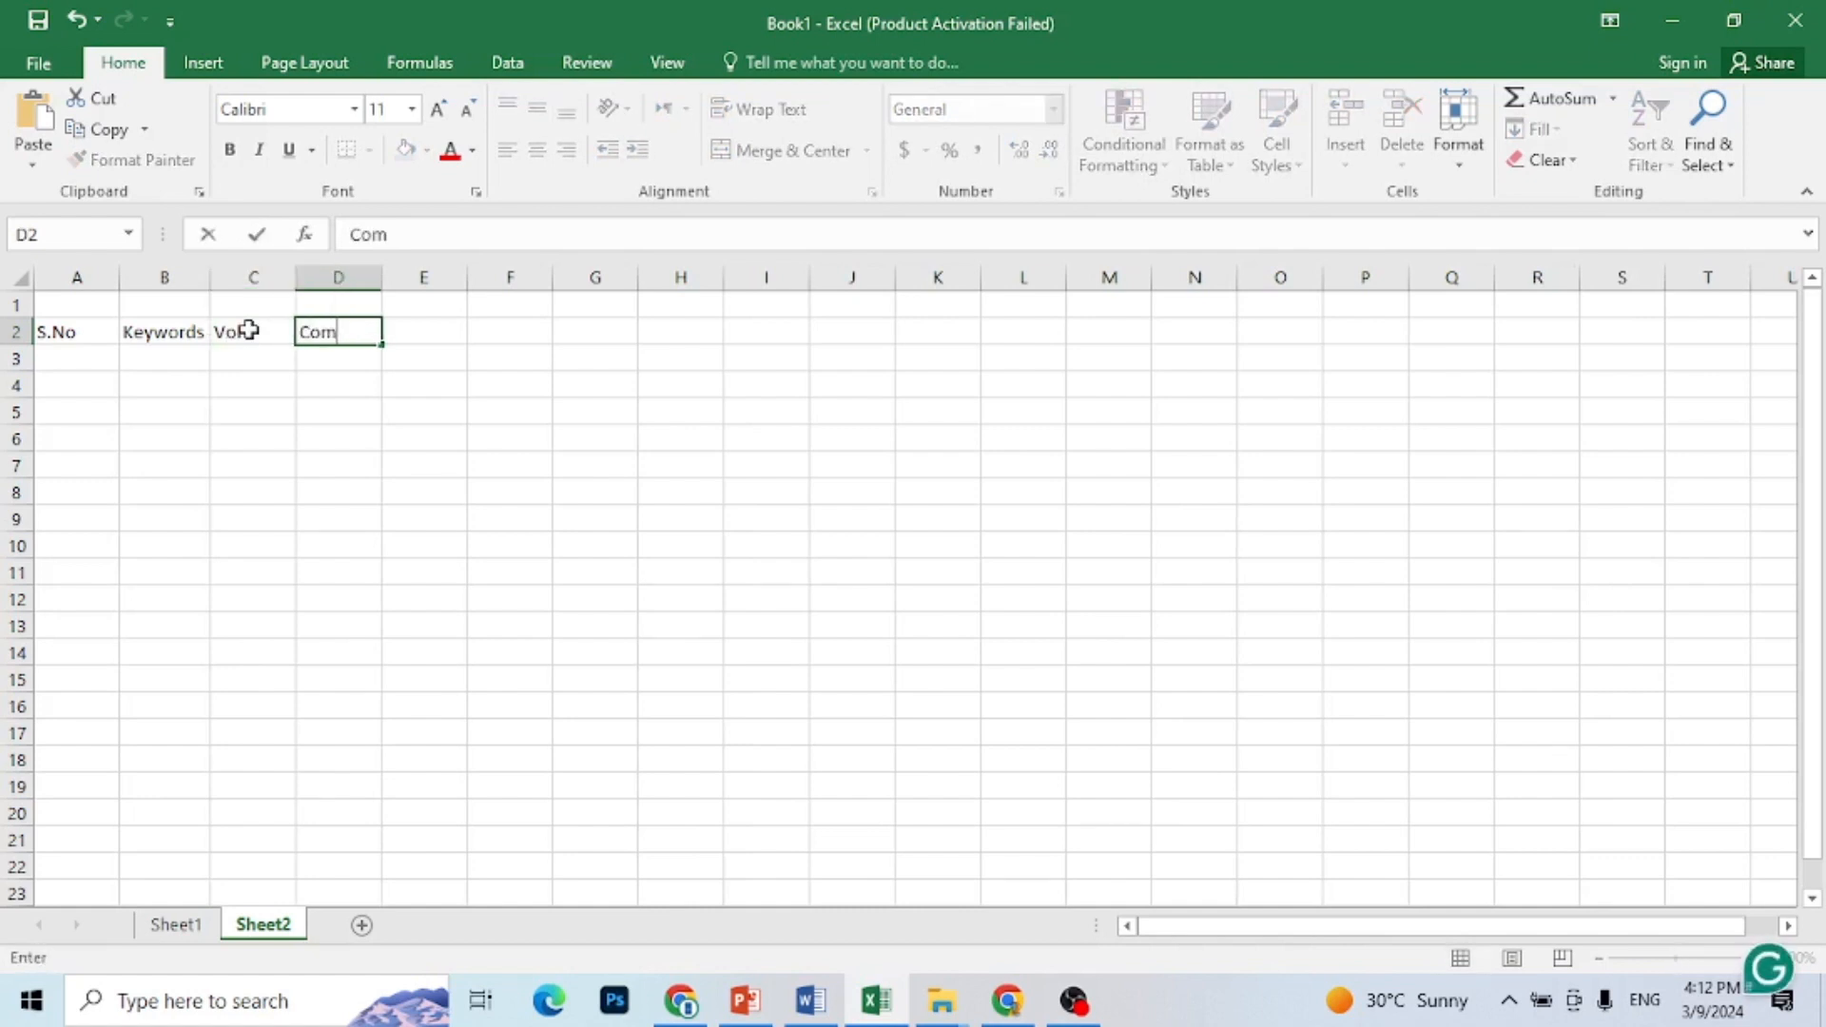
click(305, 379)
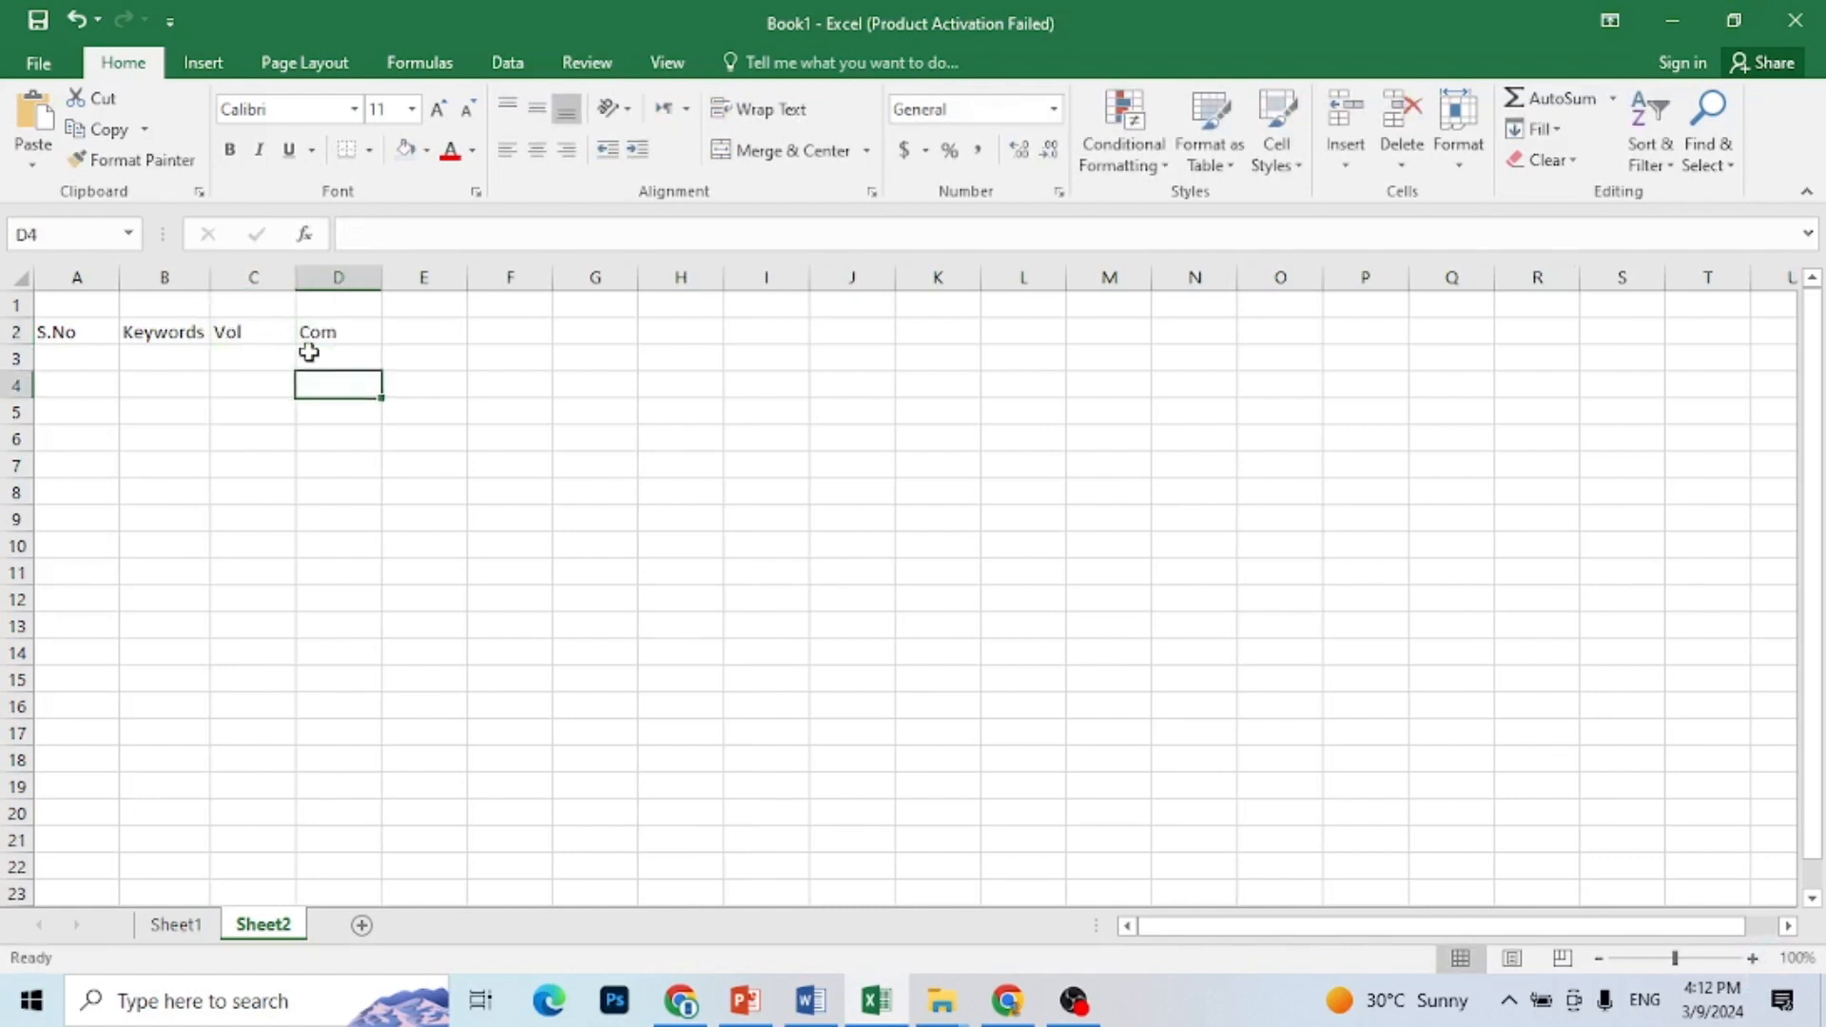
Step: Make the headers S.No, Keywords, Vol and Com in A2:D2 bold
drag(355, 332, 57, 328)
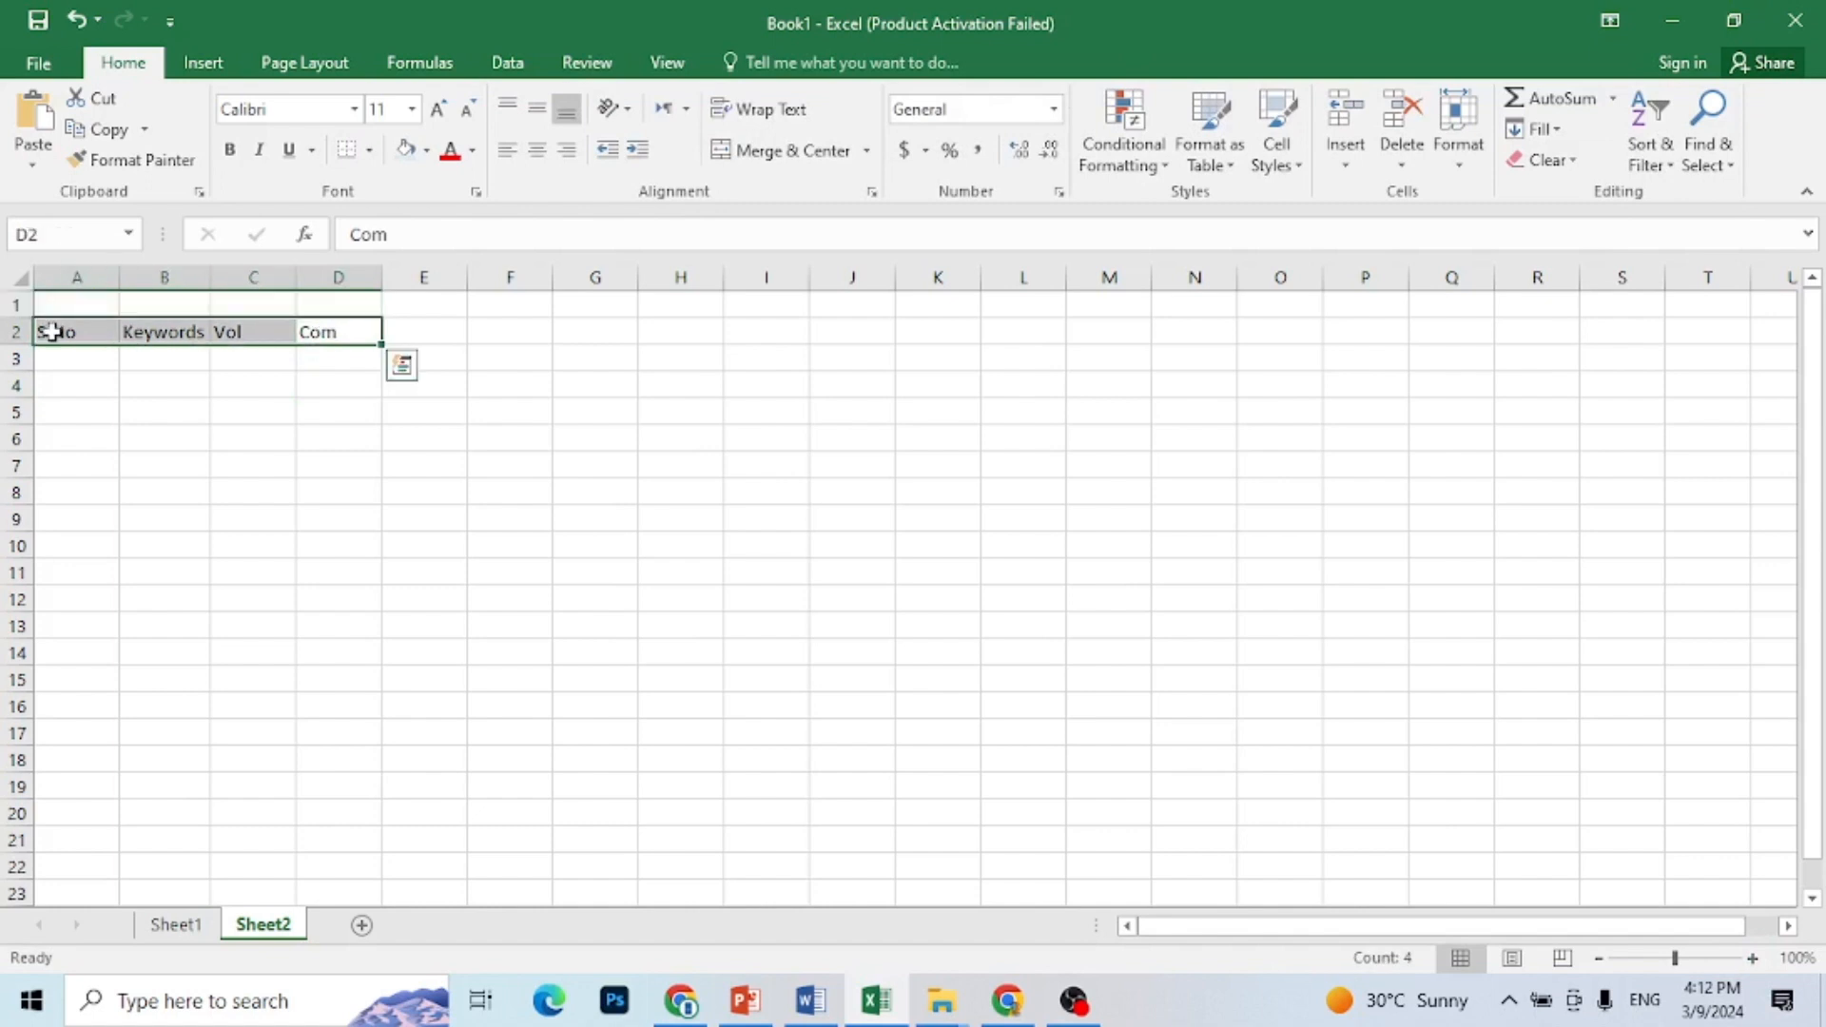
click(229, 150)
click(437, 442)
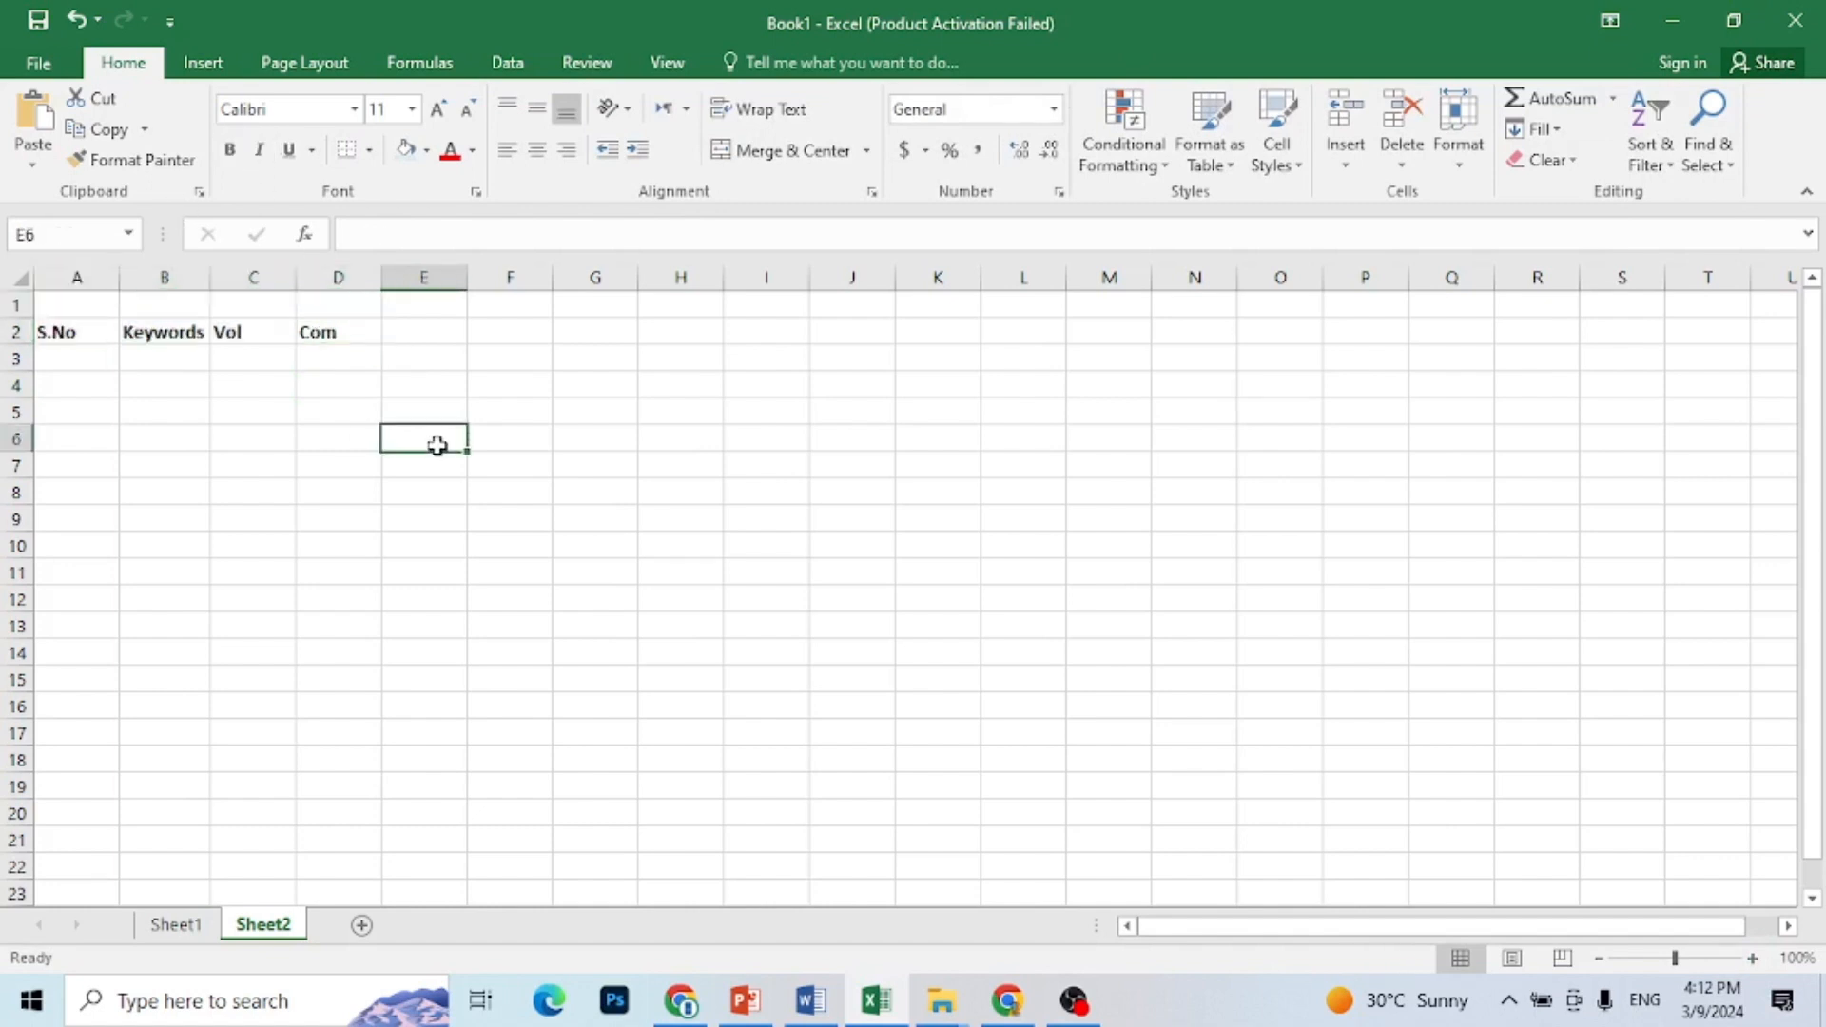
Step: Enter the keyword "Bst Graphic Designing Agency in Pakistan" in B3 and fit column B to its width
drag(82, 362, 175, 355)
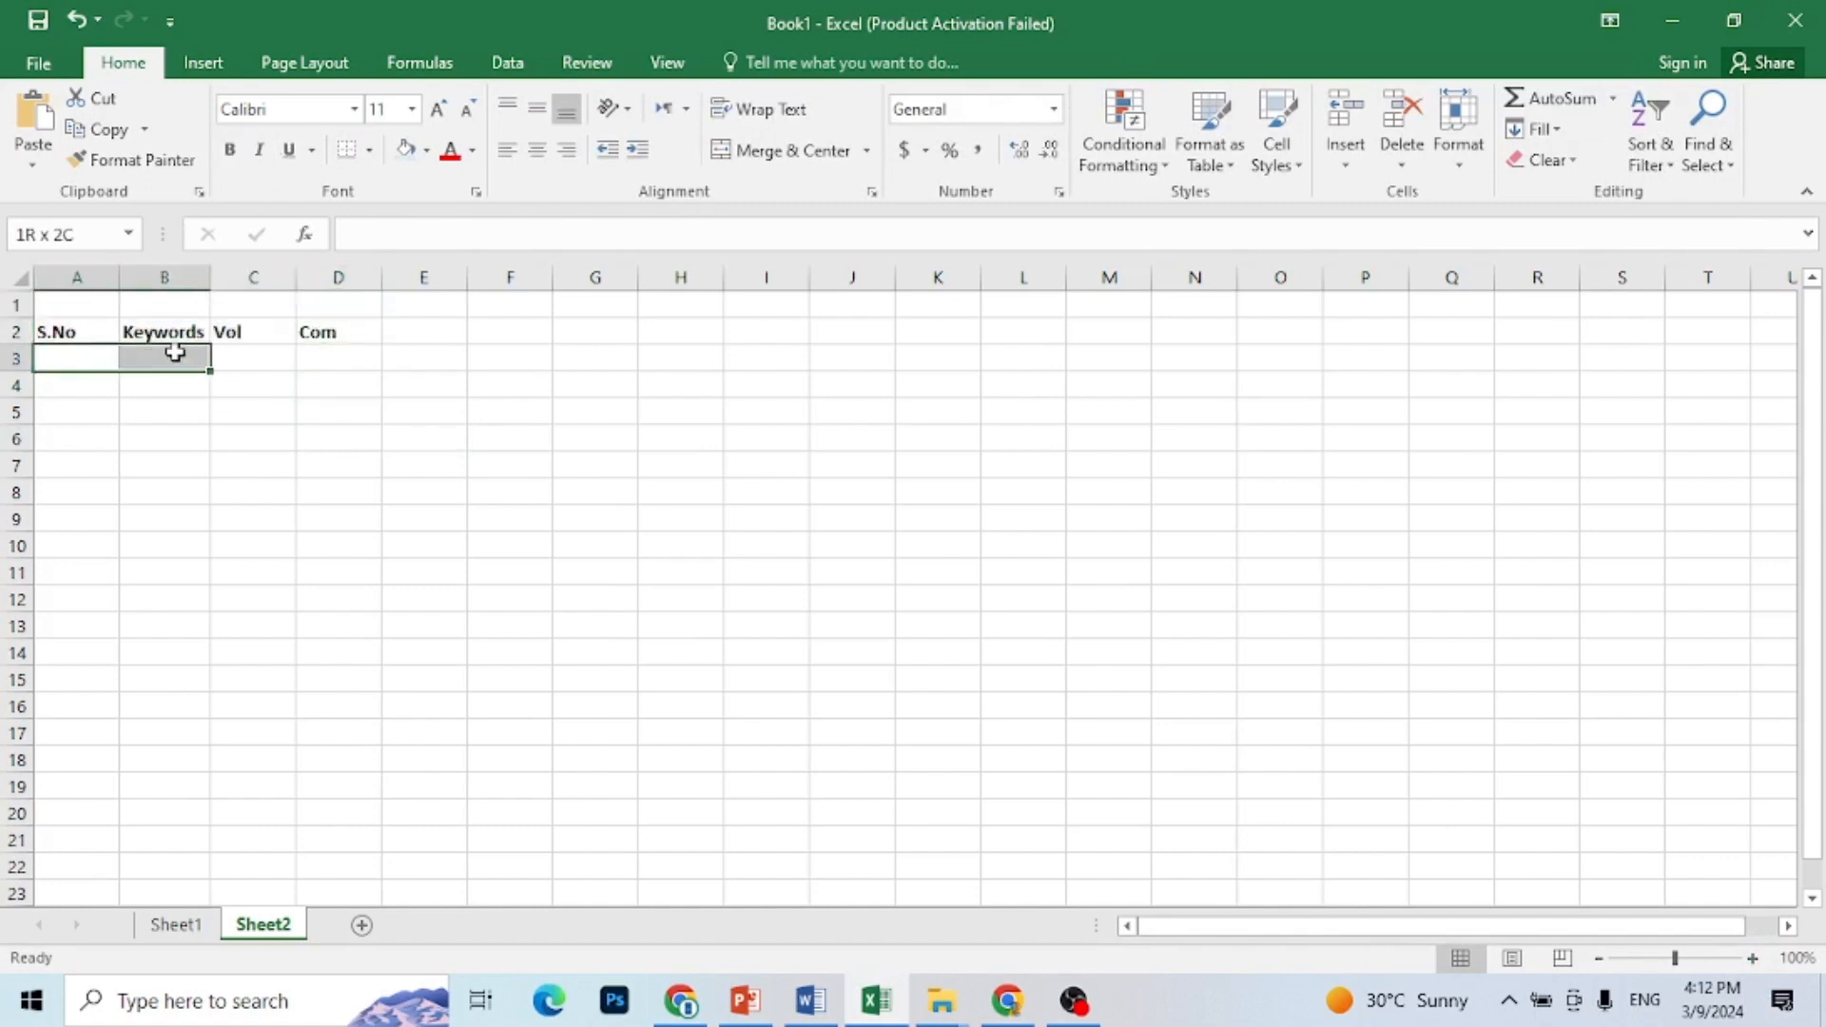
click(176, 353)
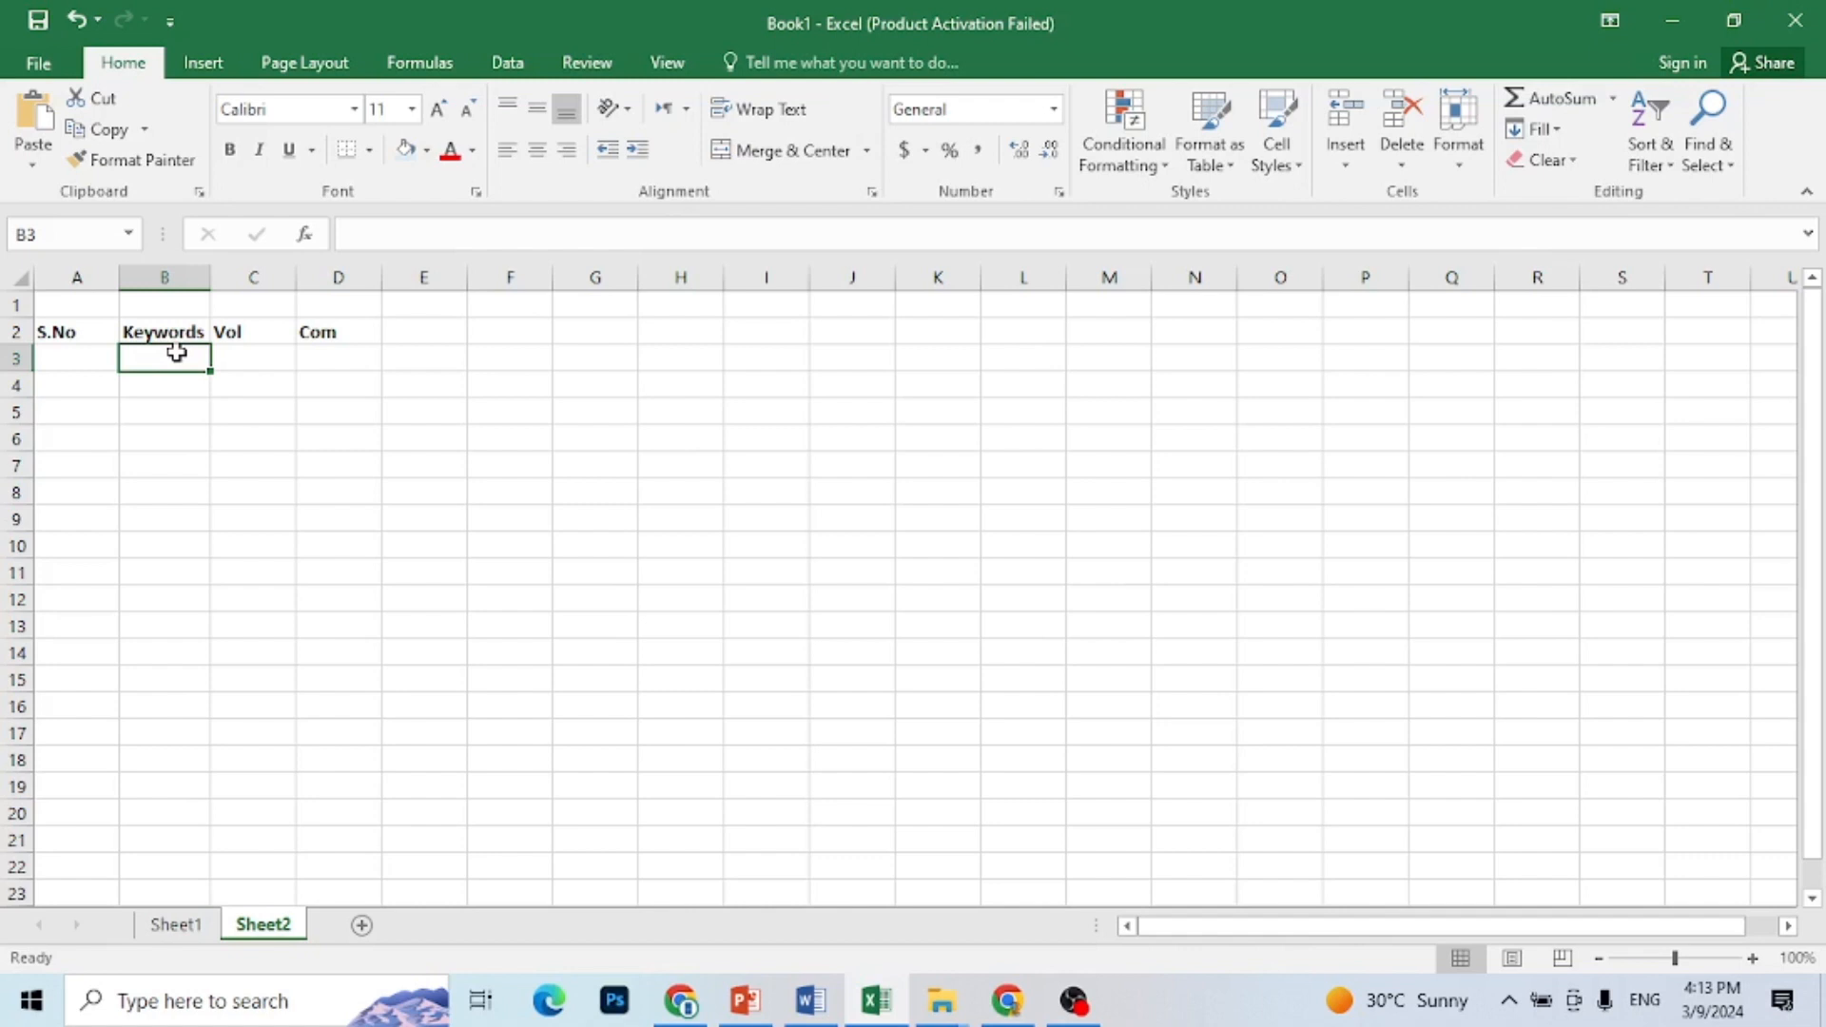
text(Best Graphic Drsigning )
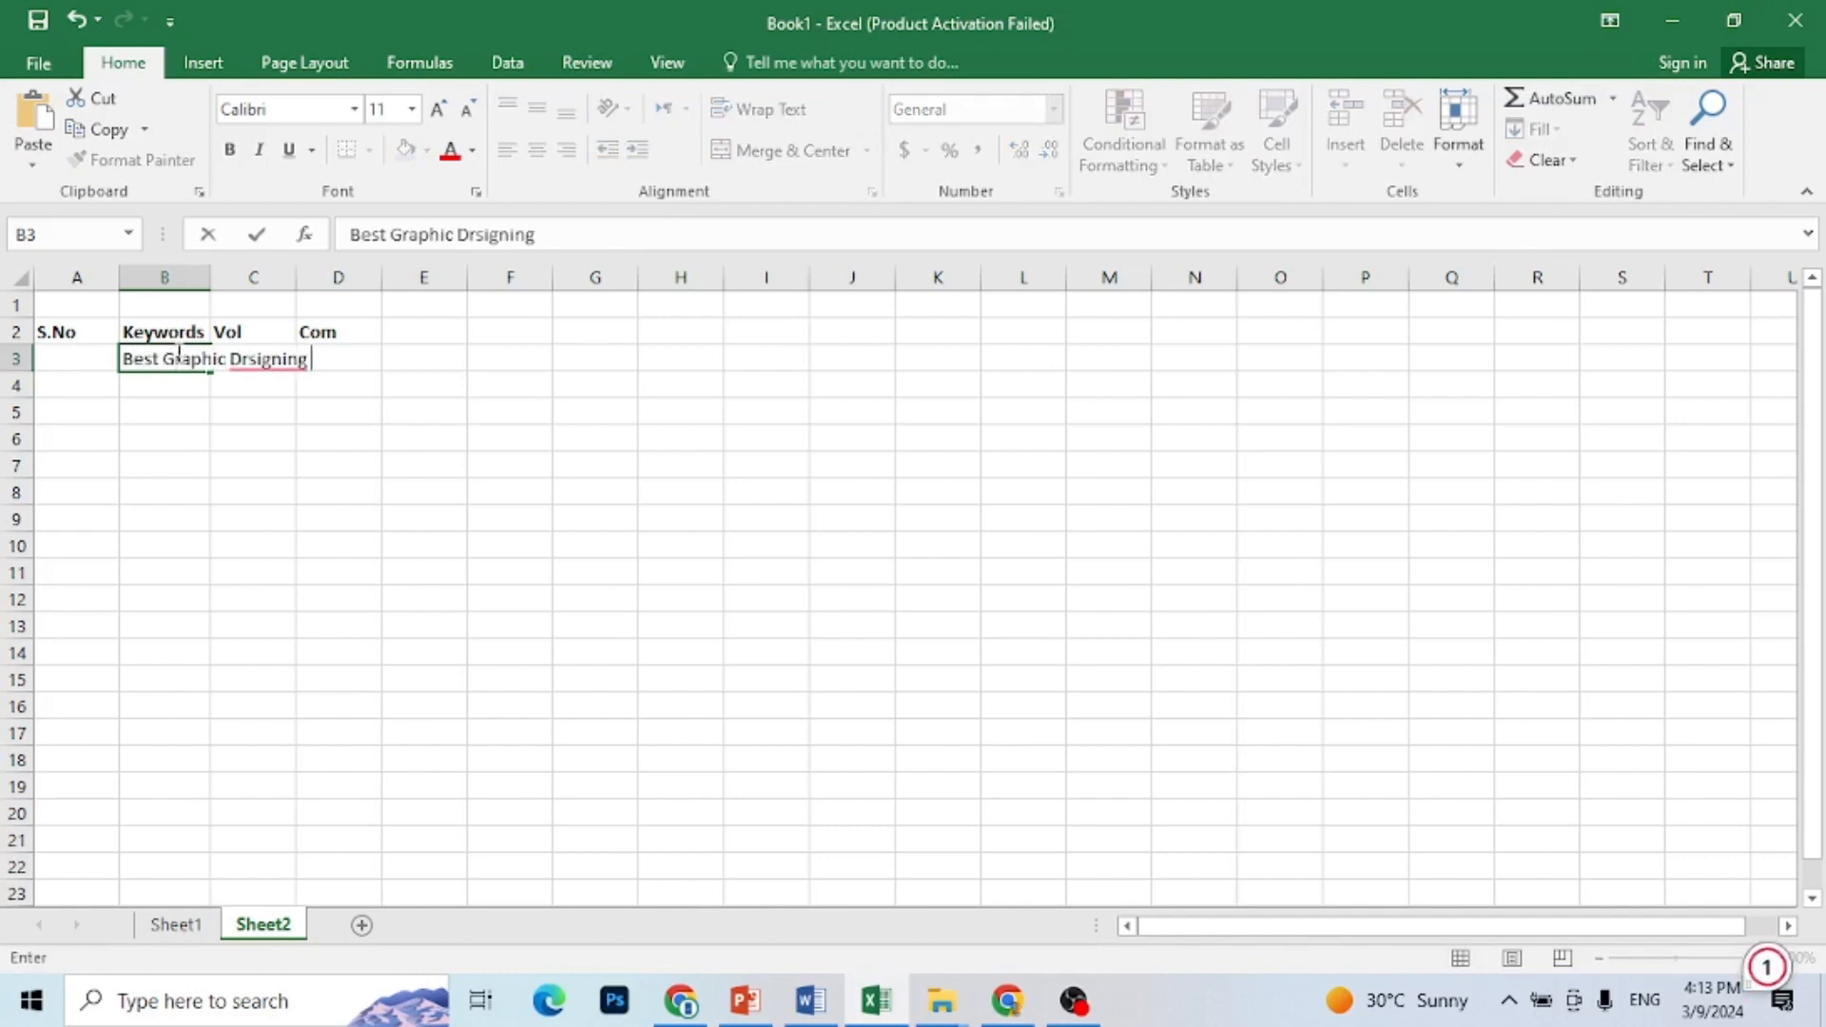
text(Agency in Pakistan)
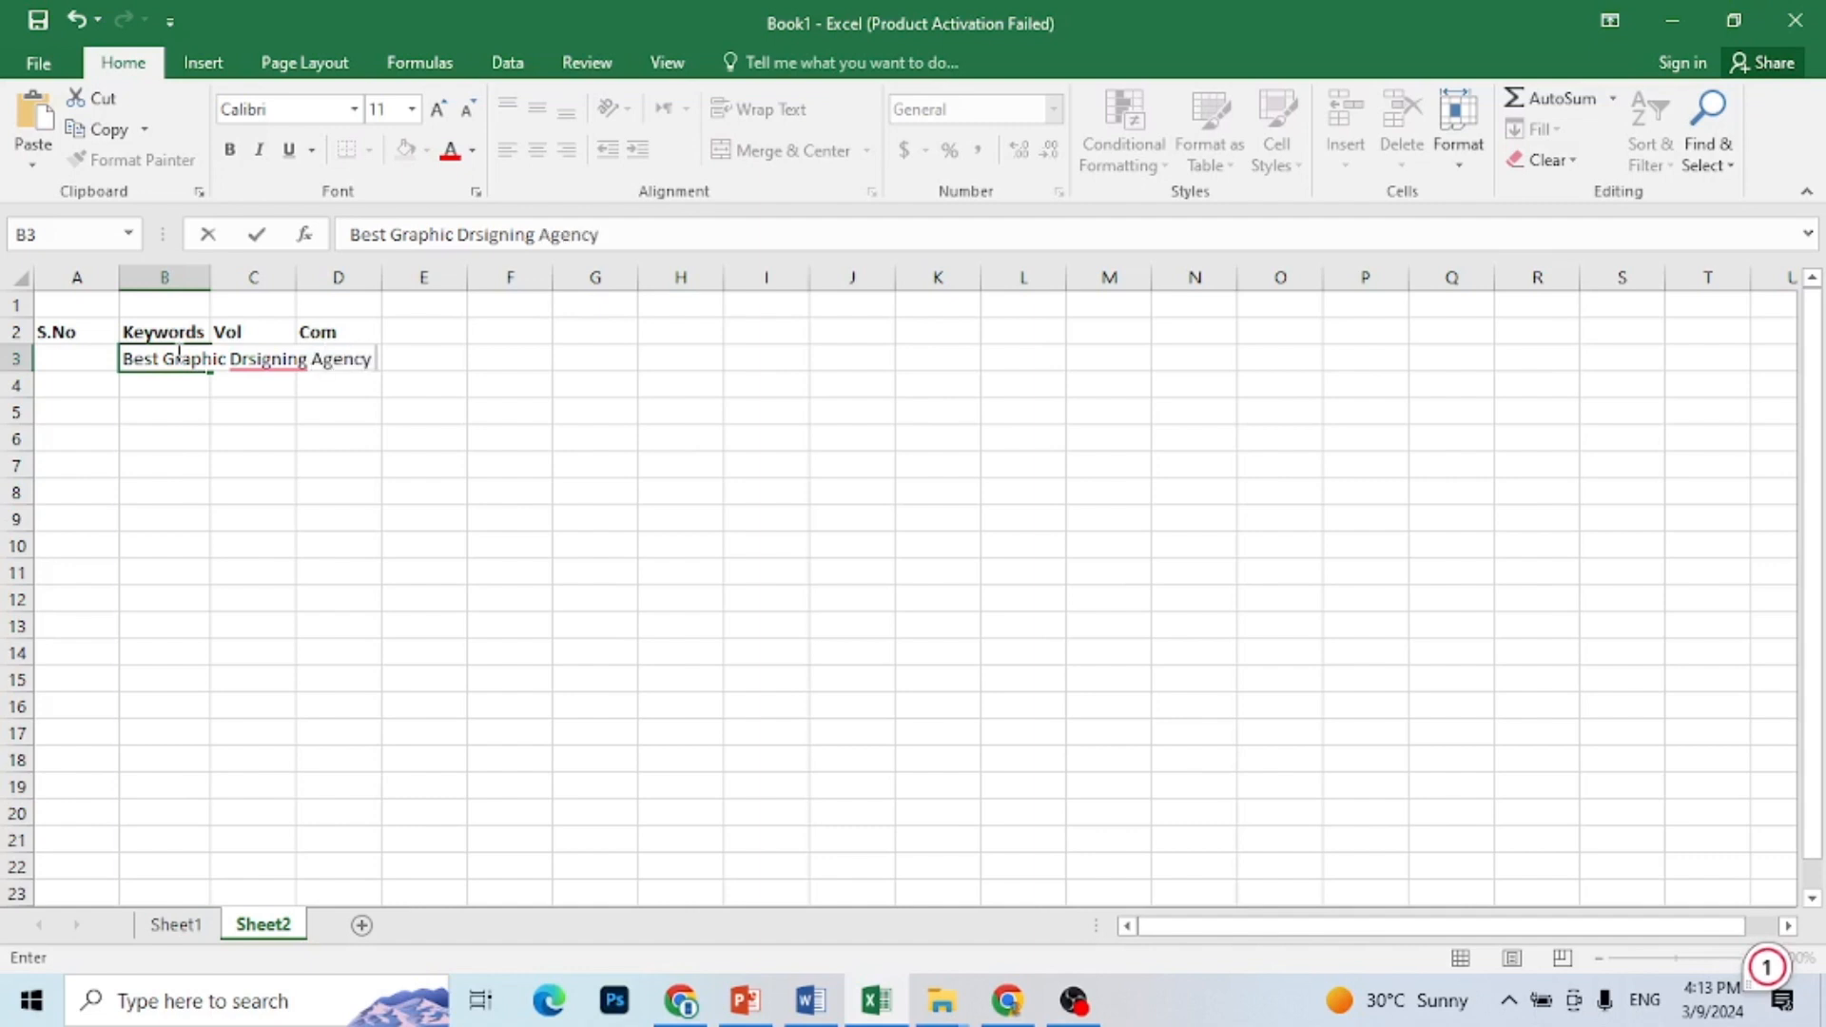
mouse_move(275, 366)
click(291, 436)
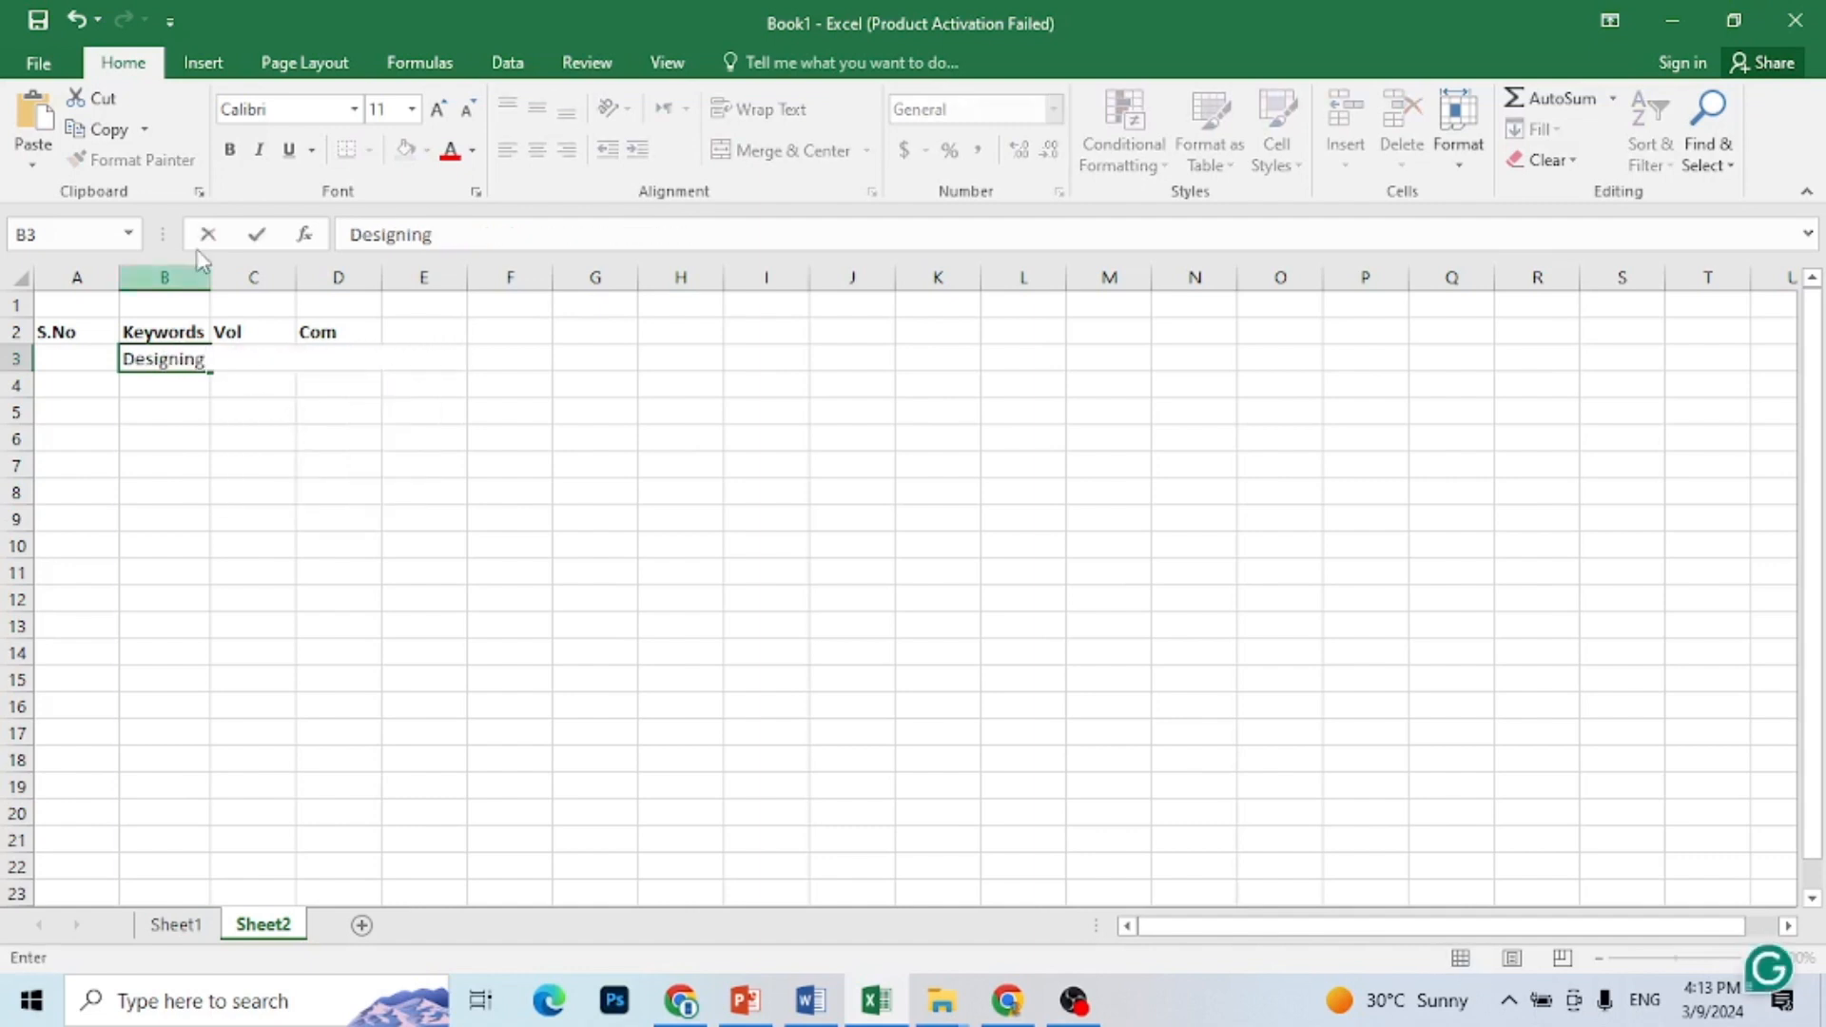
click(211, 278)
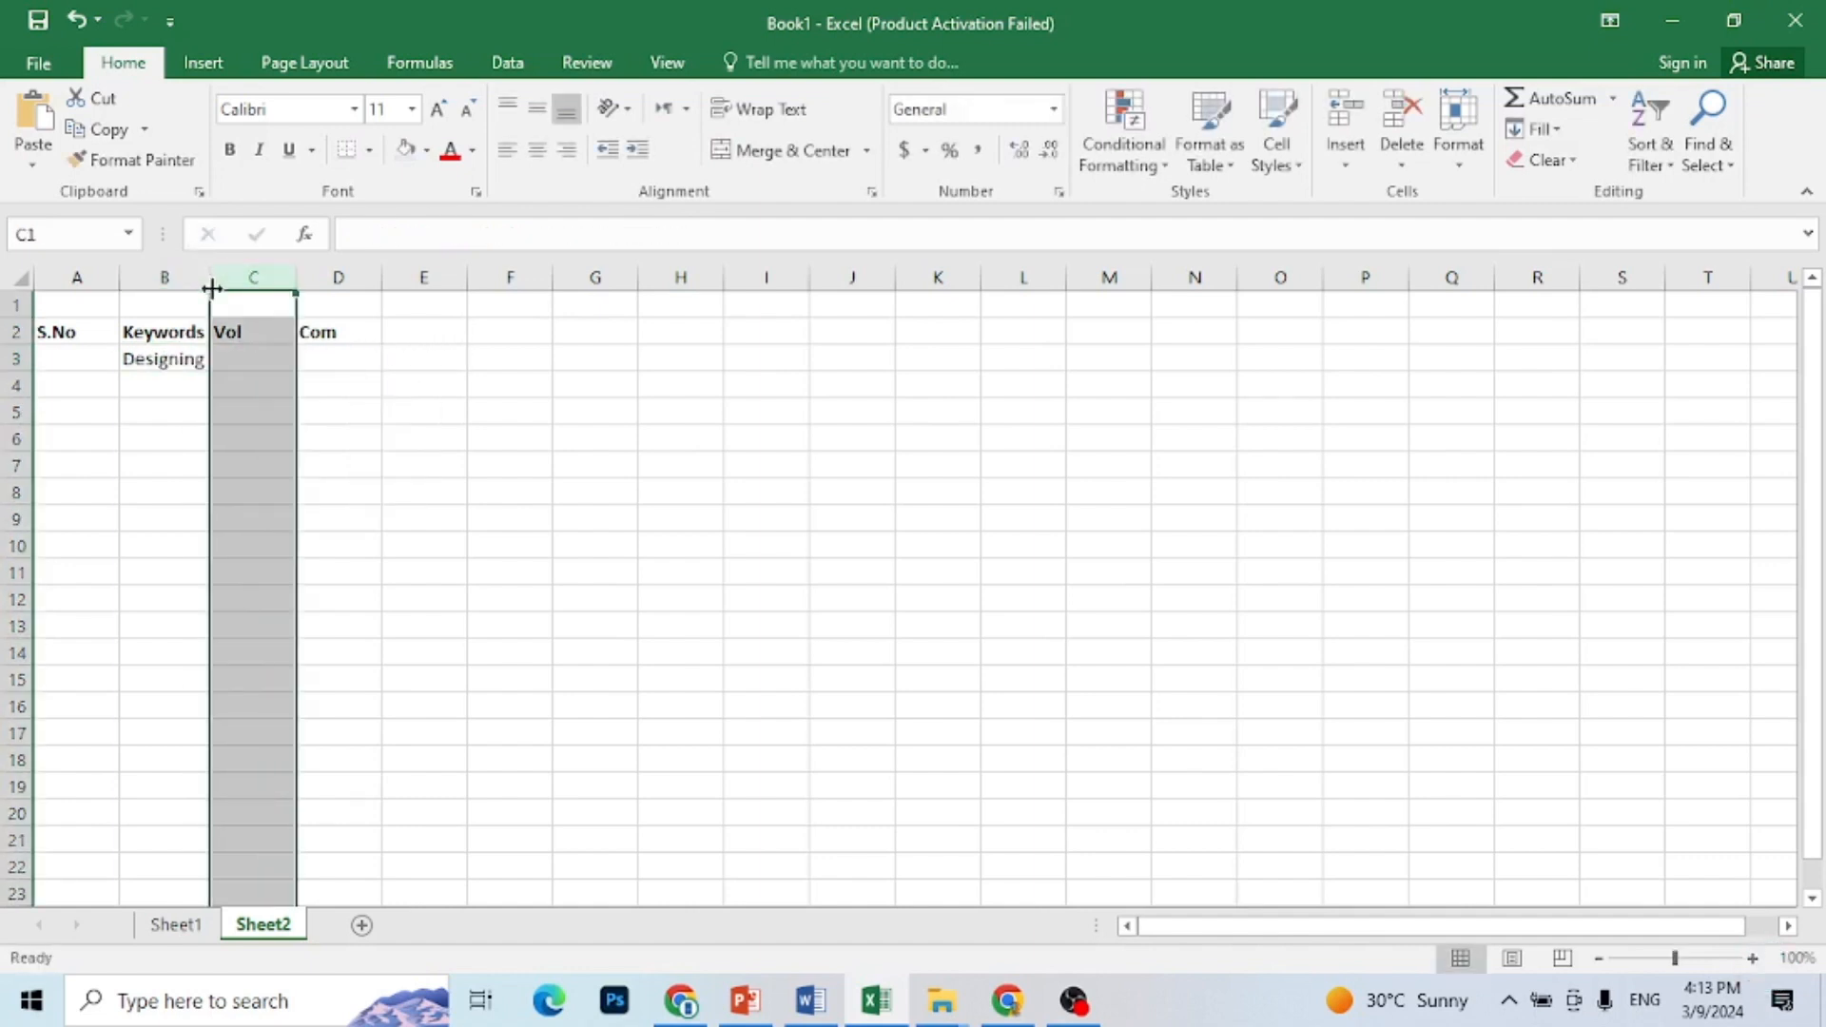
click(568, 518)
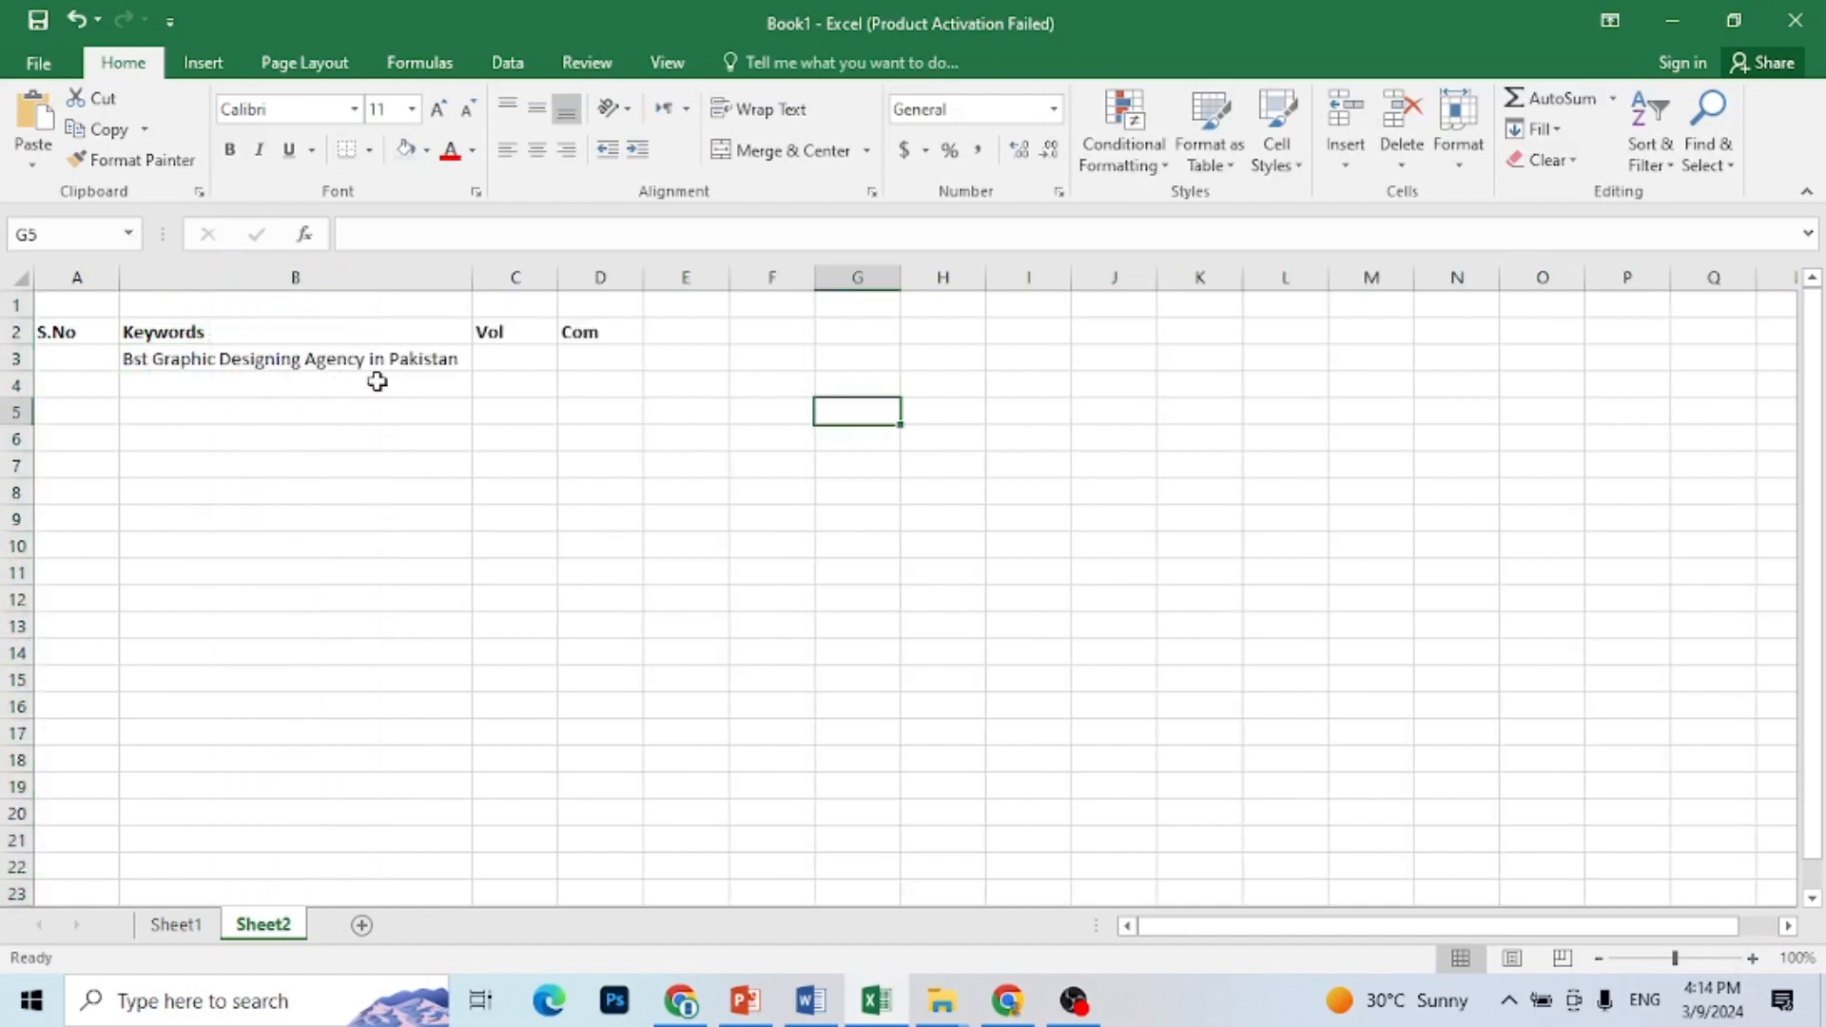
Step: Enter the keyword "Graphic Designing Service" in B4
click(431, 385)
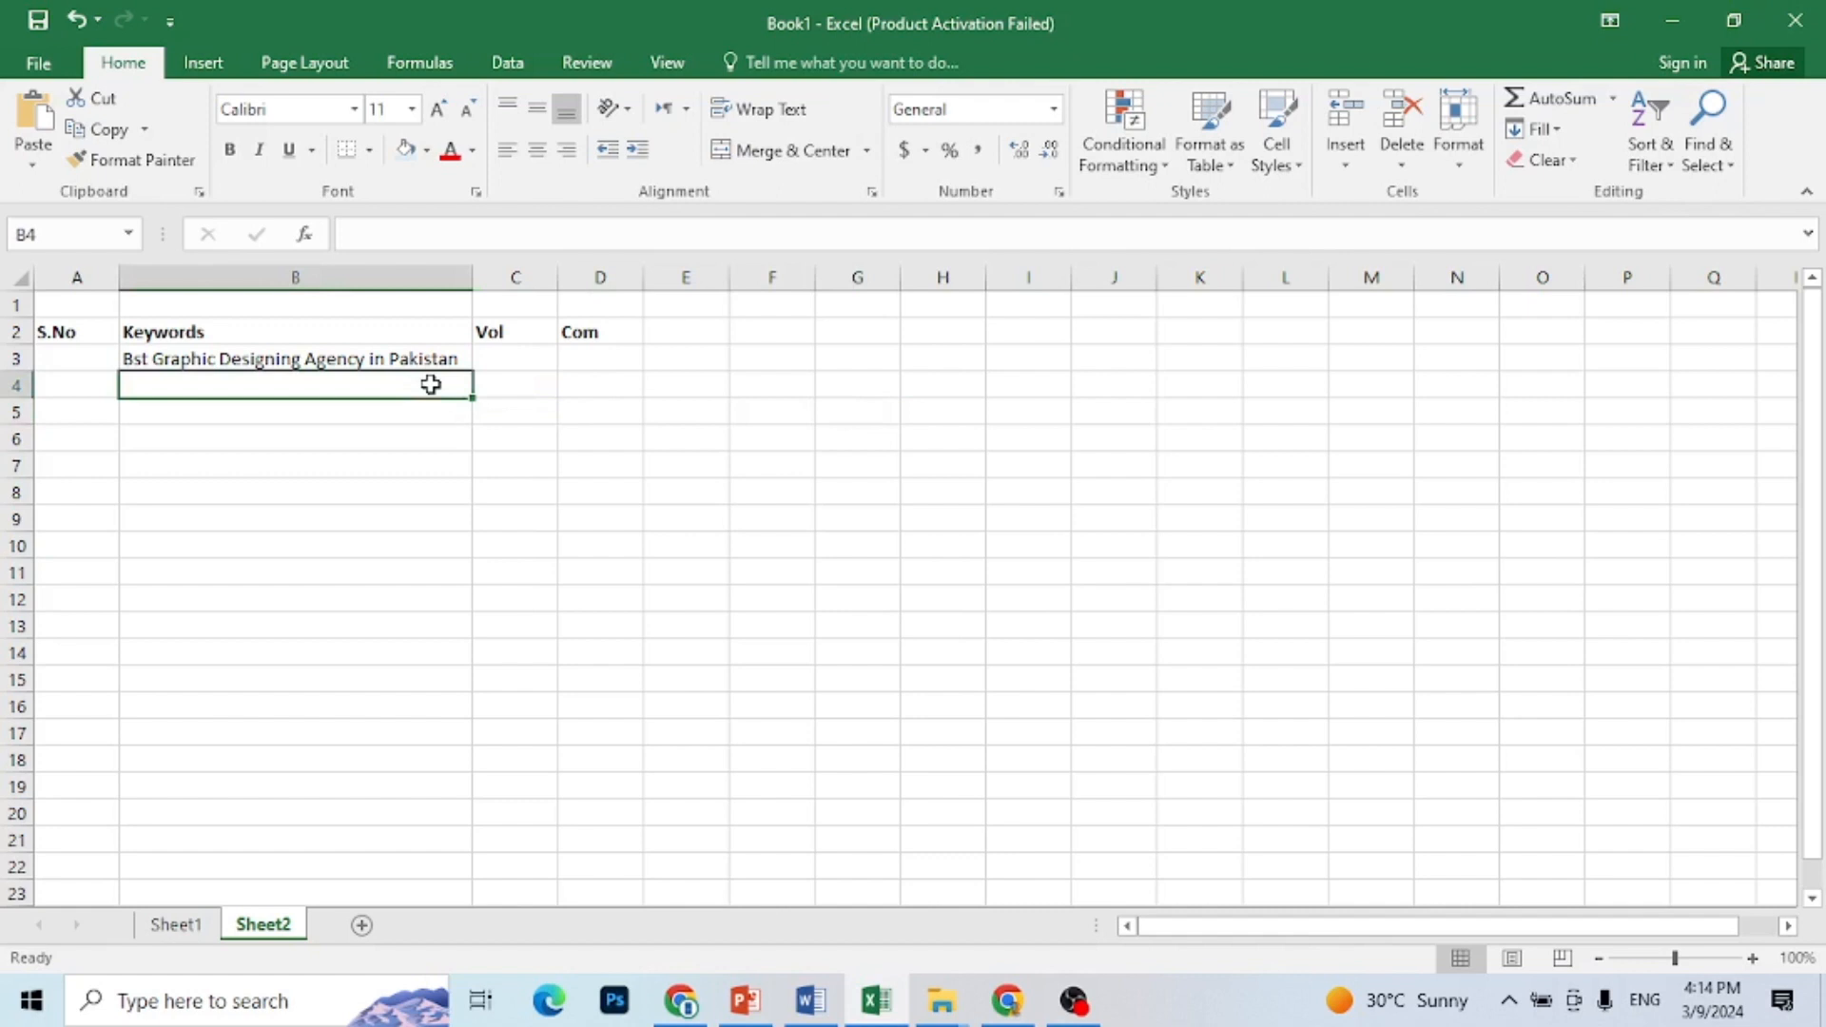
text(Graphic Designing Service)
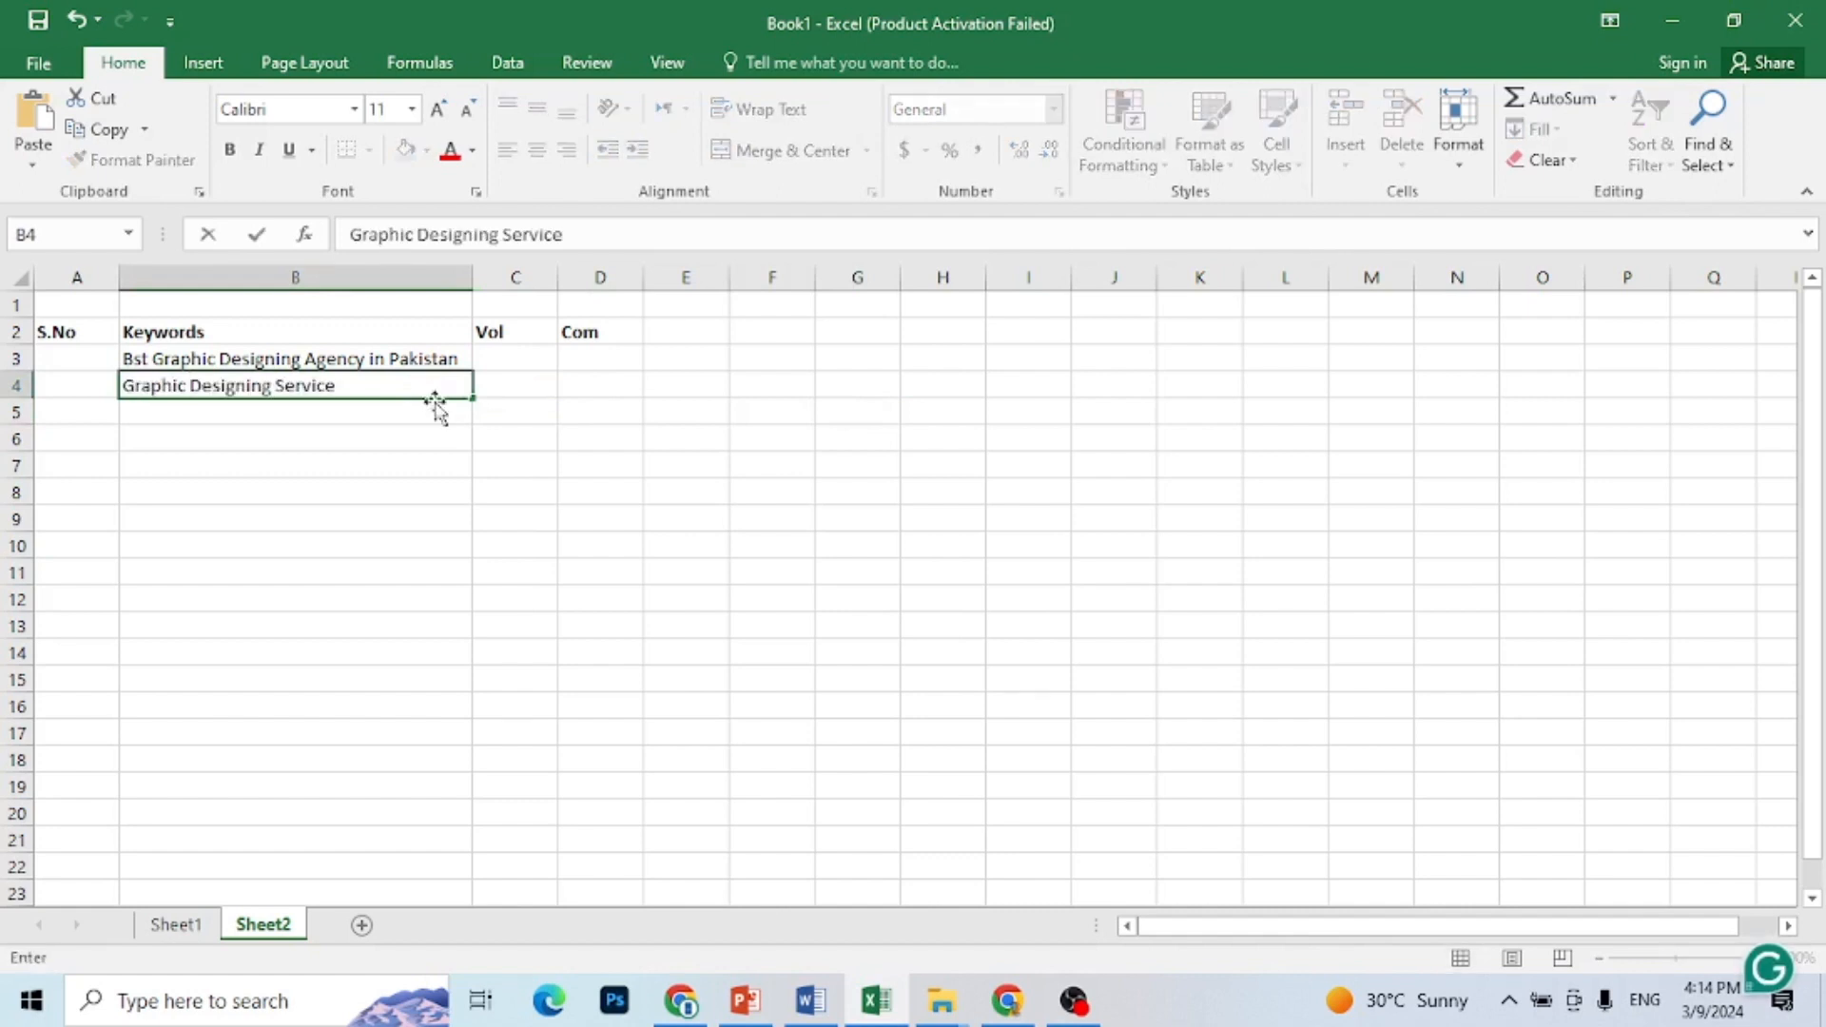
click(436, 419)
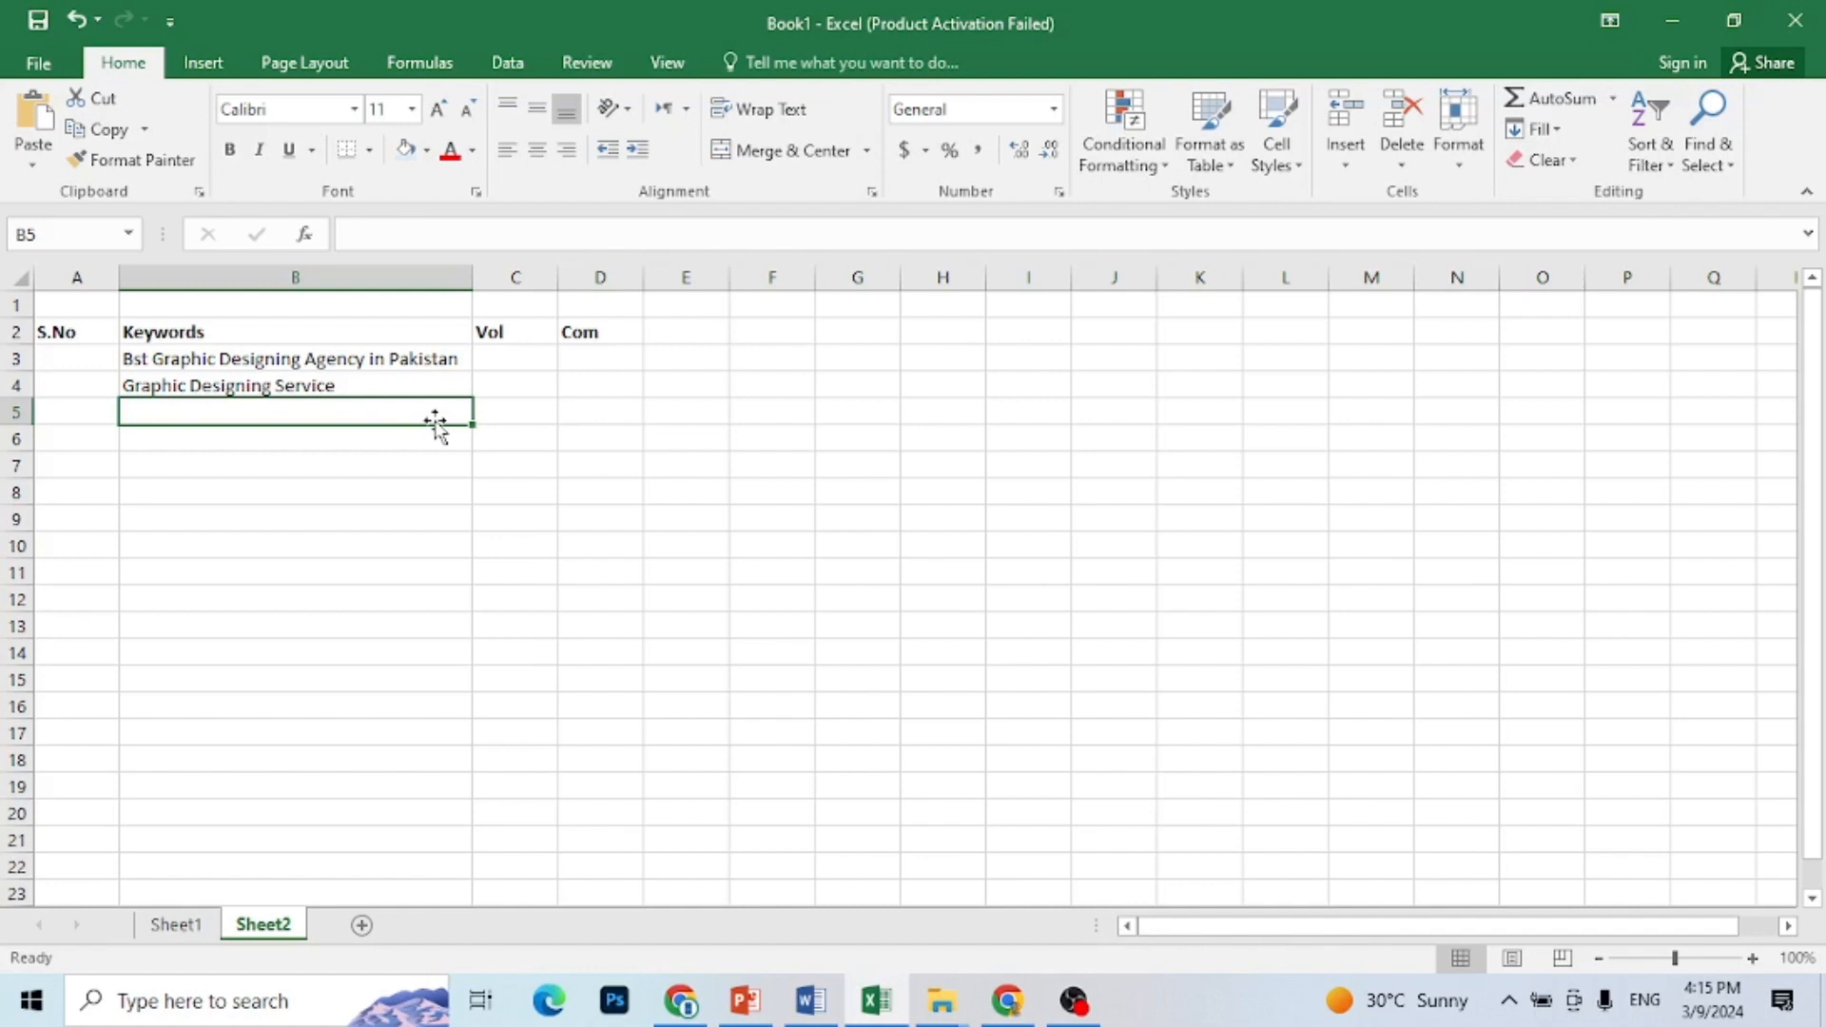
Step: Copy the B4 keyword "Graphic Designing Service" into B5 and B6
click(344, 389)
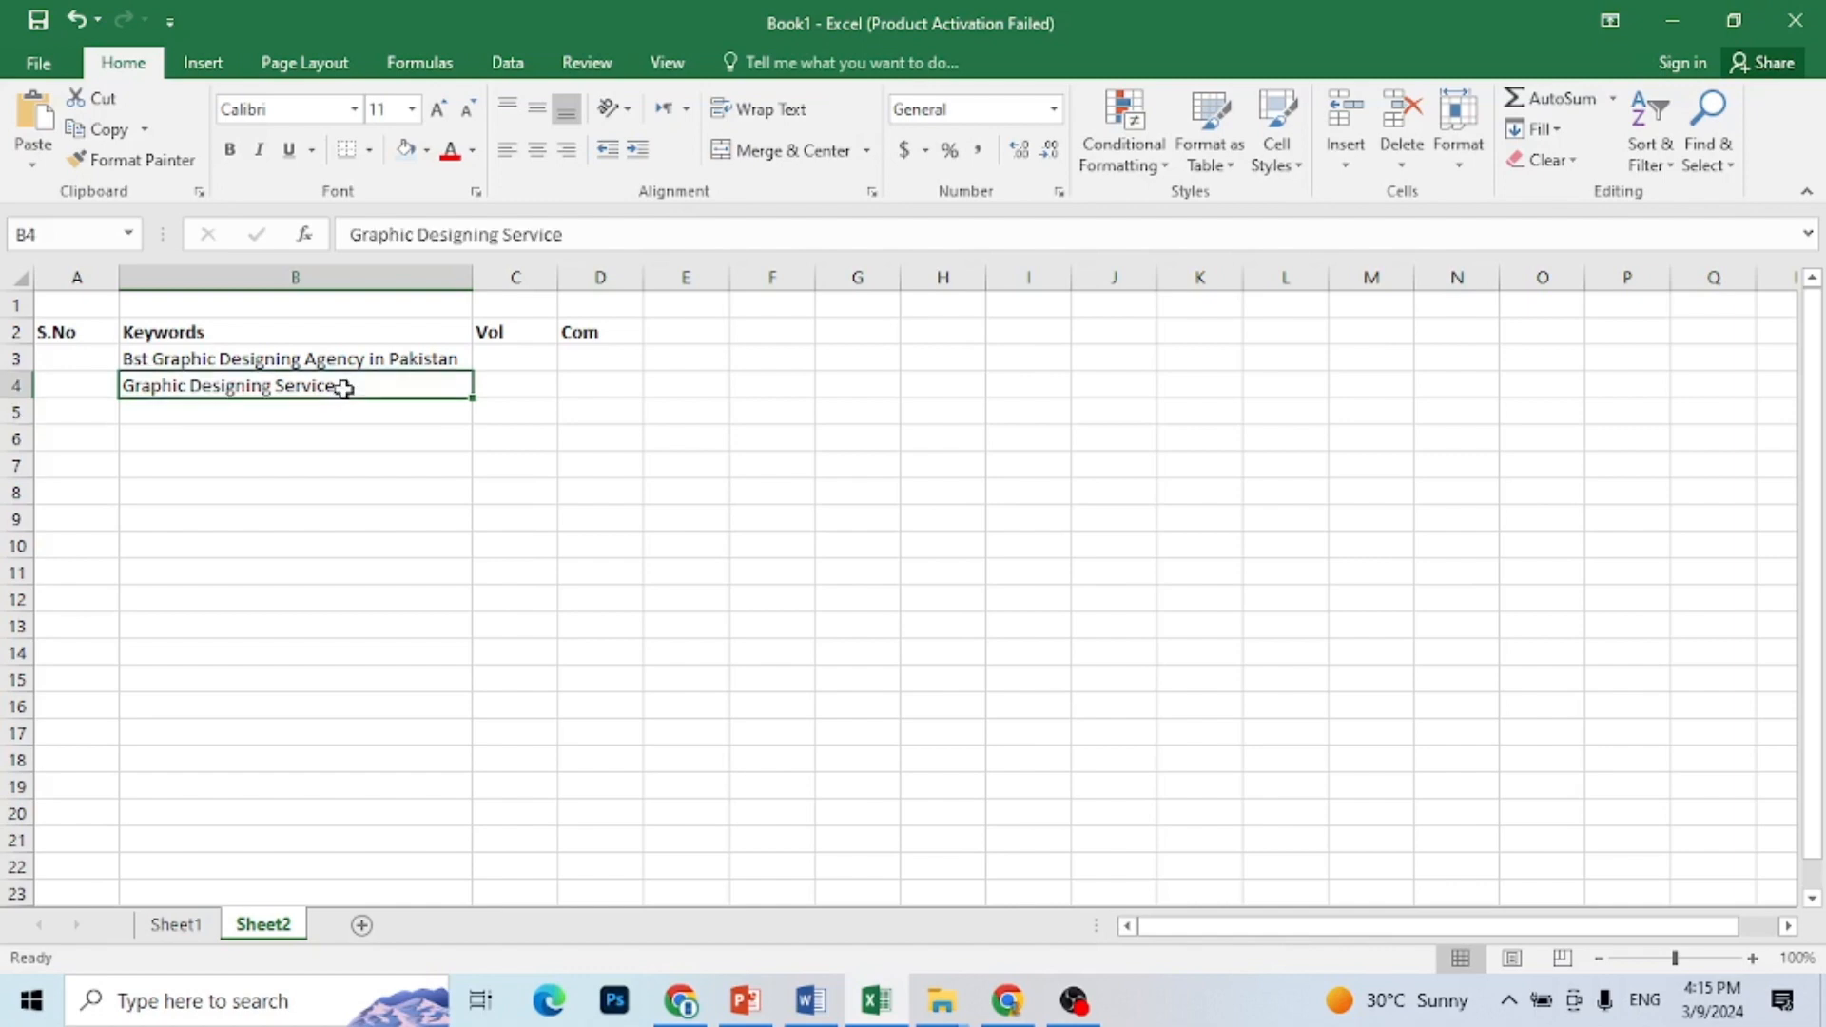
key(ctrl+c)
click(339, 409)
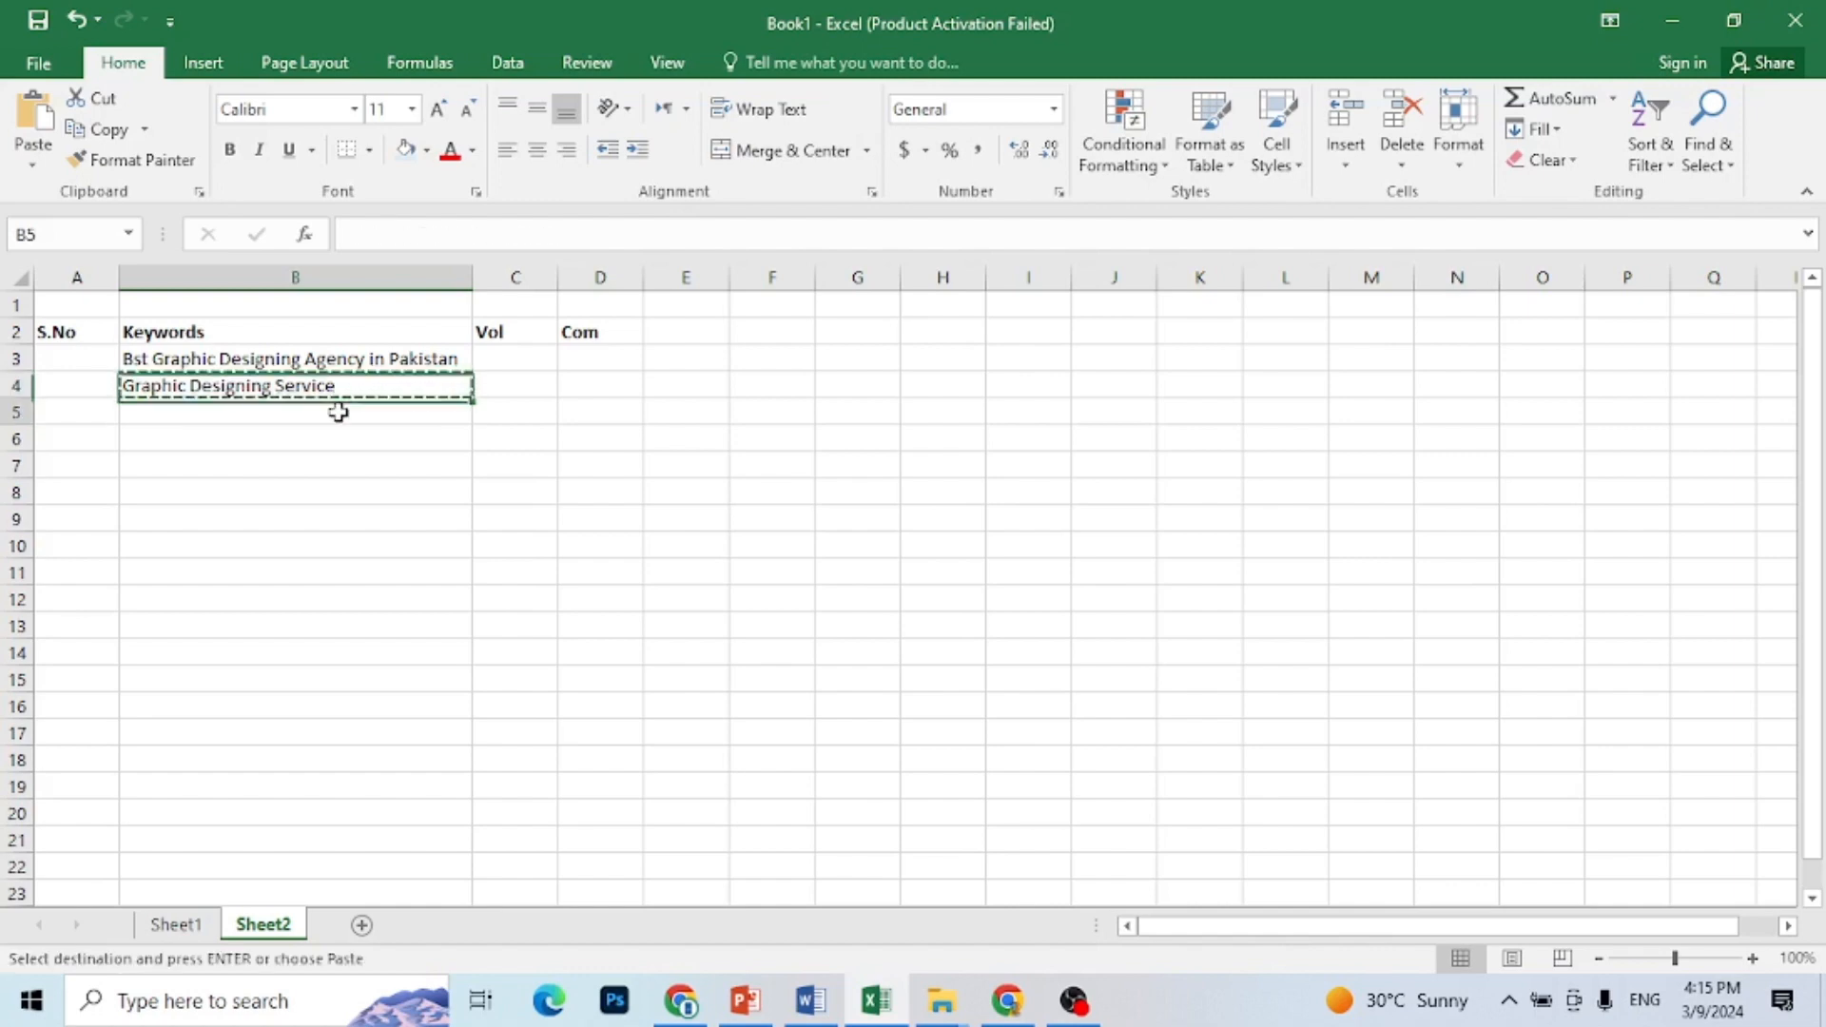
key(ctrl+v)
click(335, 442)
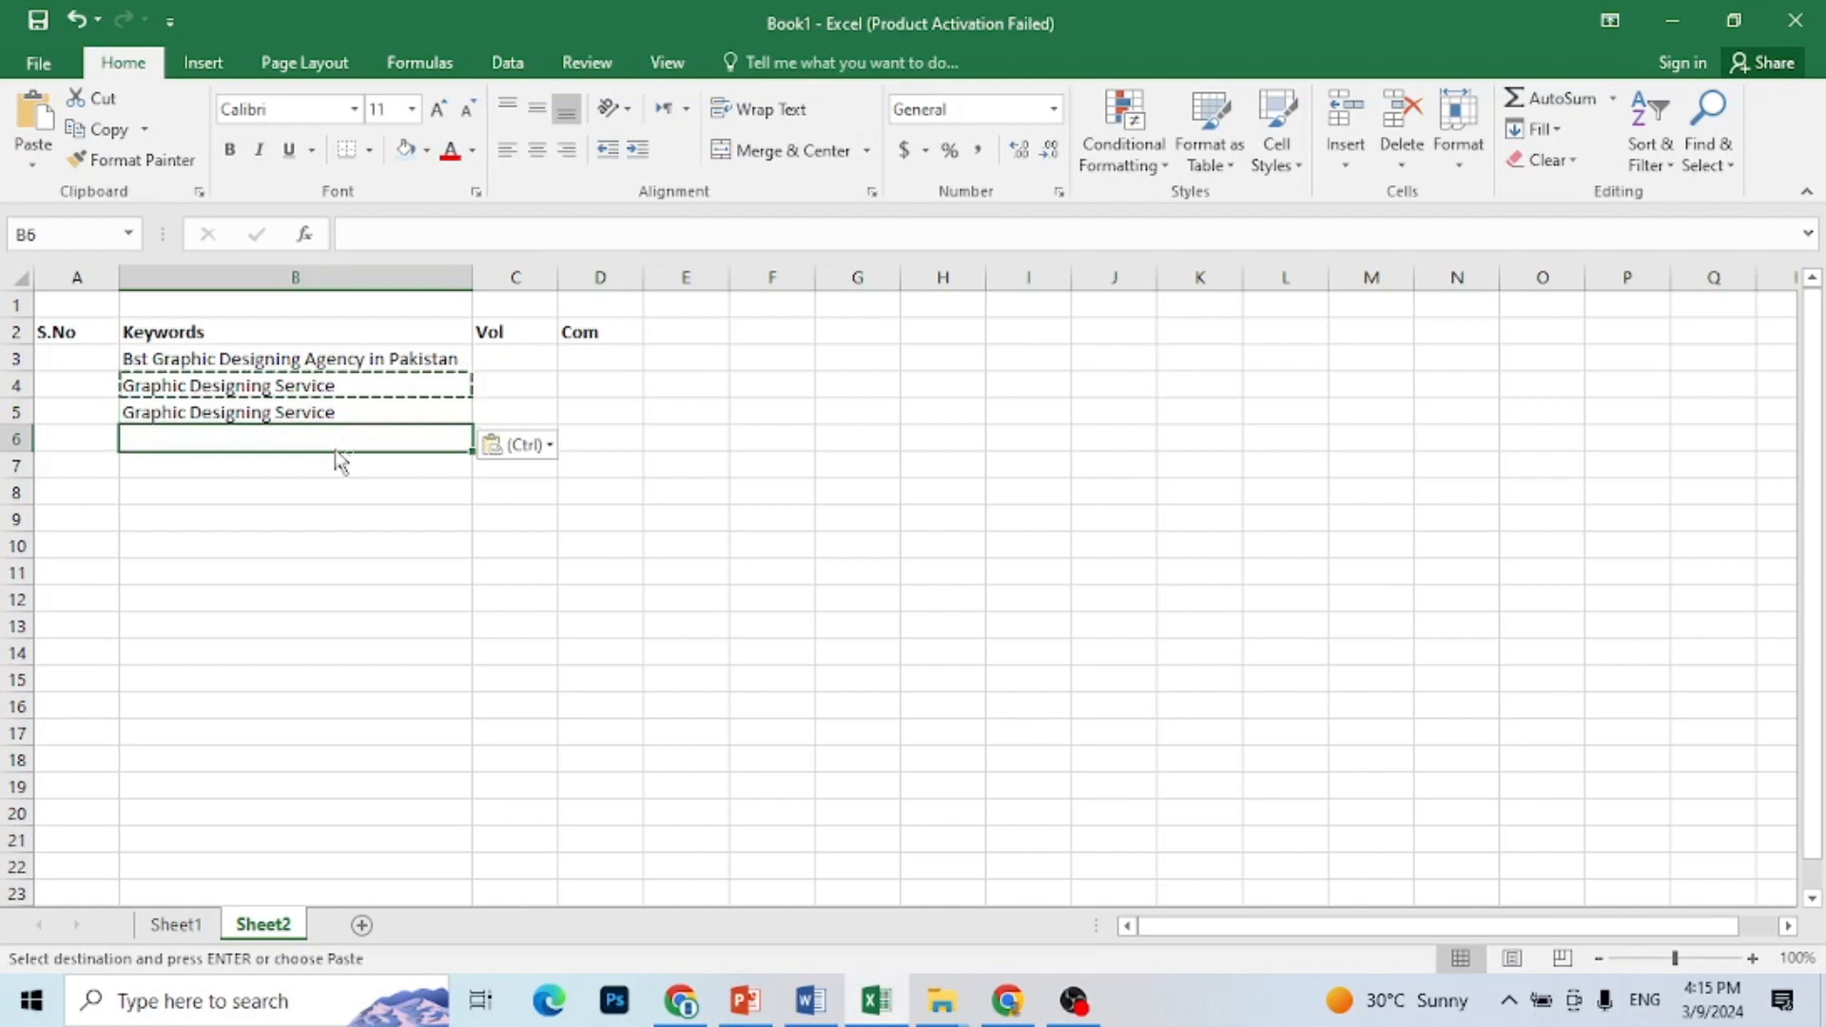
key(ctrl+v)
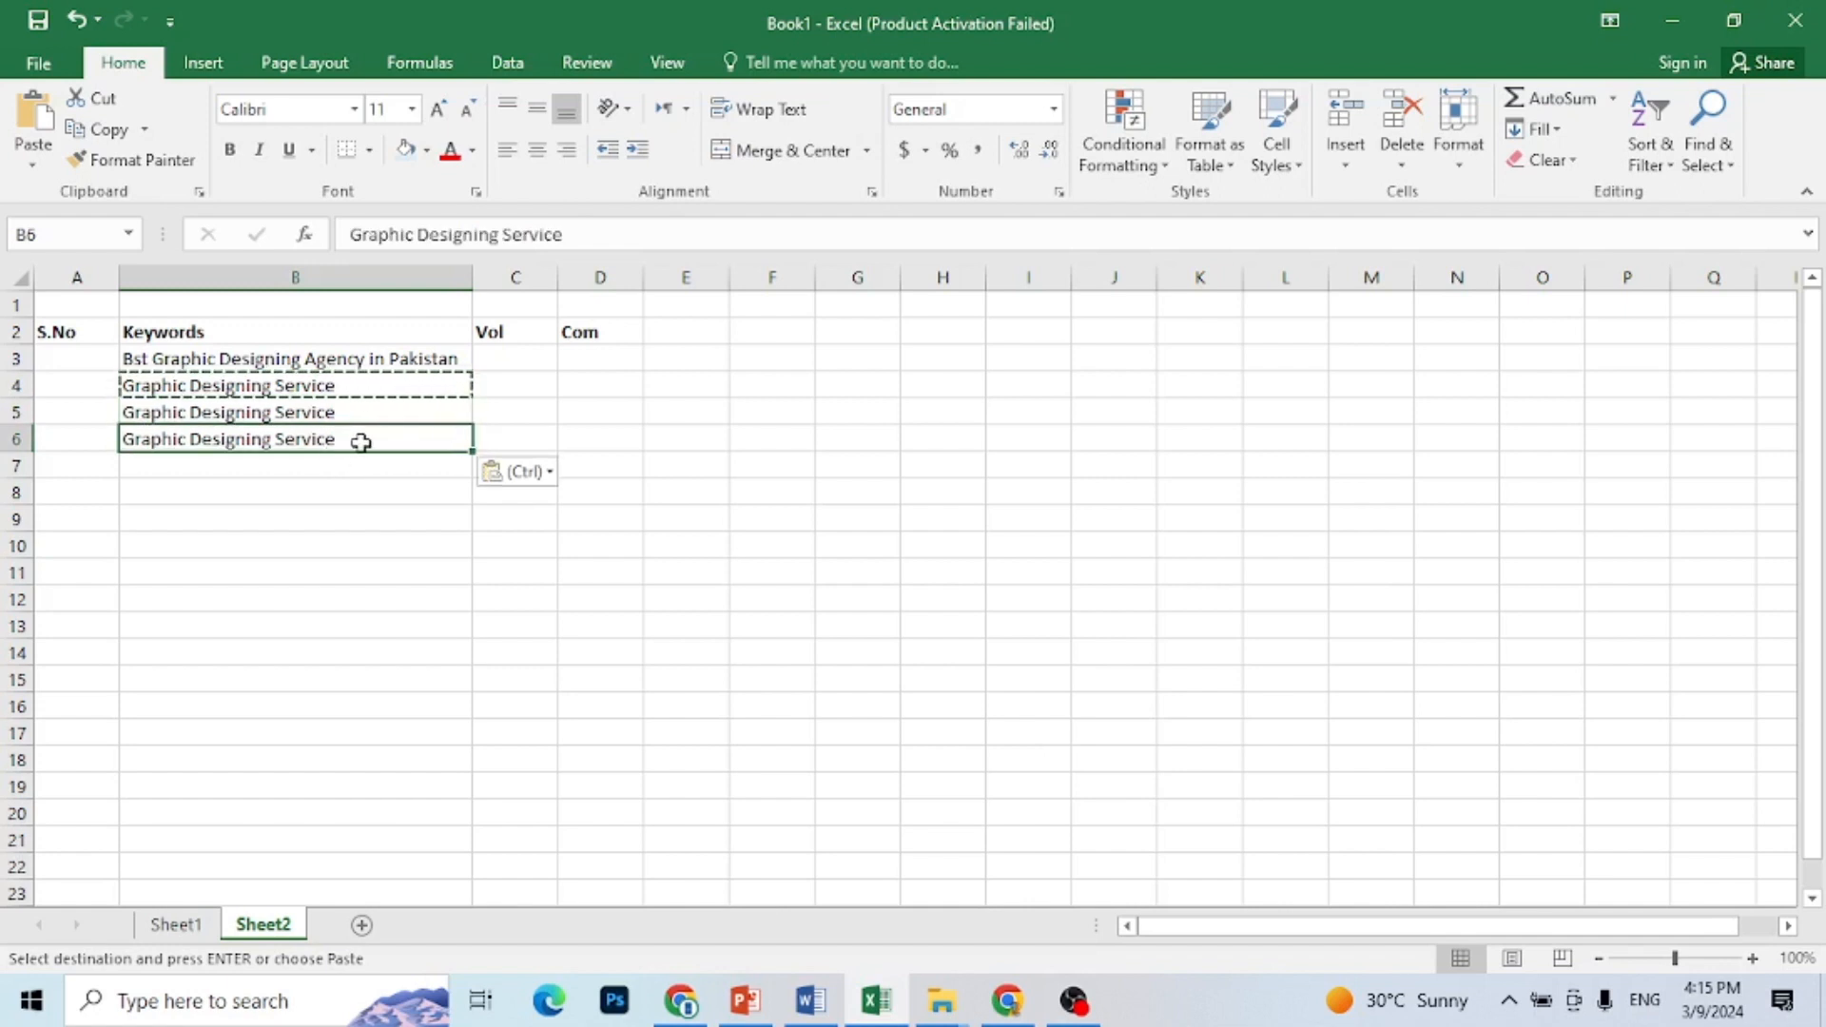
Step: Change the keyword in B6 to "Graphic Designing website"
double_click(361, 442)
key(BackSpace)
key(BackSpace)
key(BackSpace)
key(BackSpace)
key(BackSpace)
key(BackSpace)
key(BackSpace)
text(website)
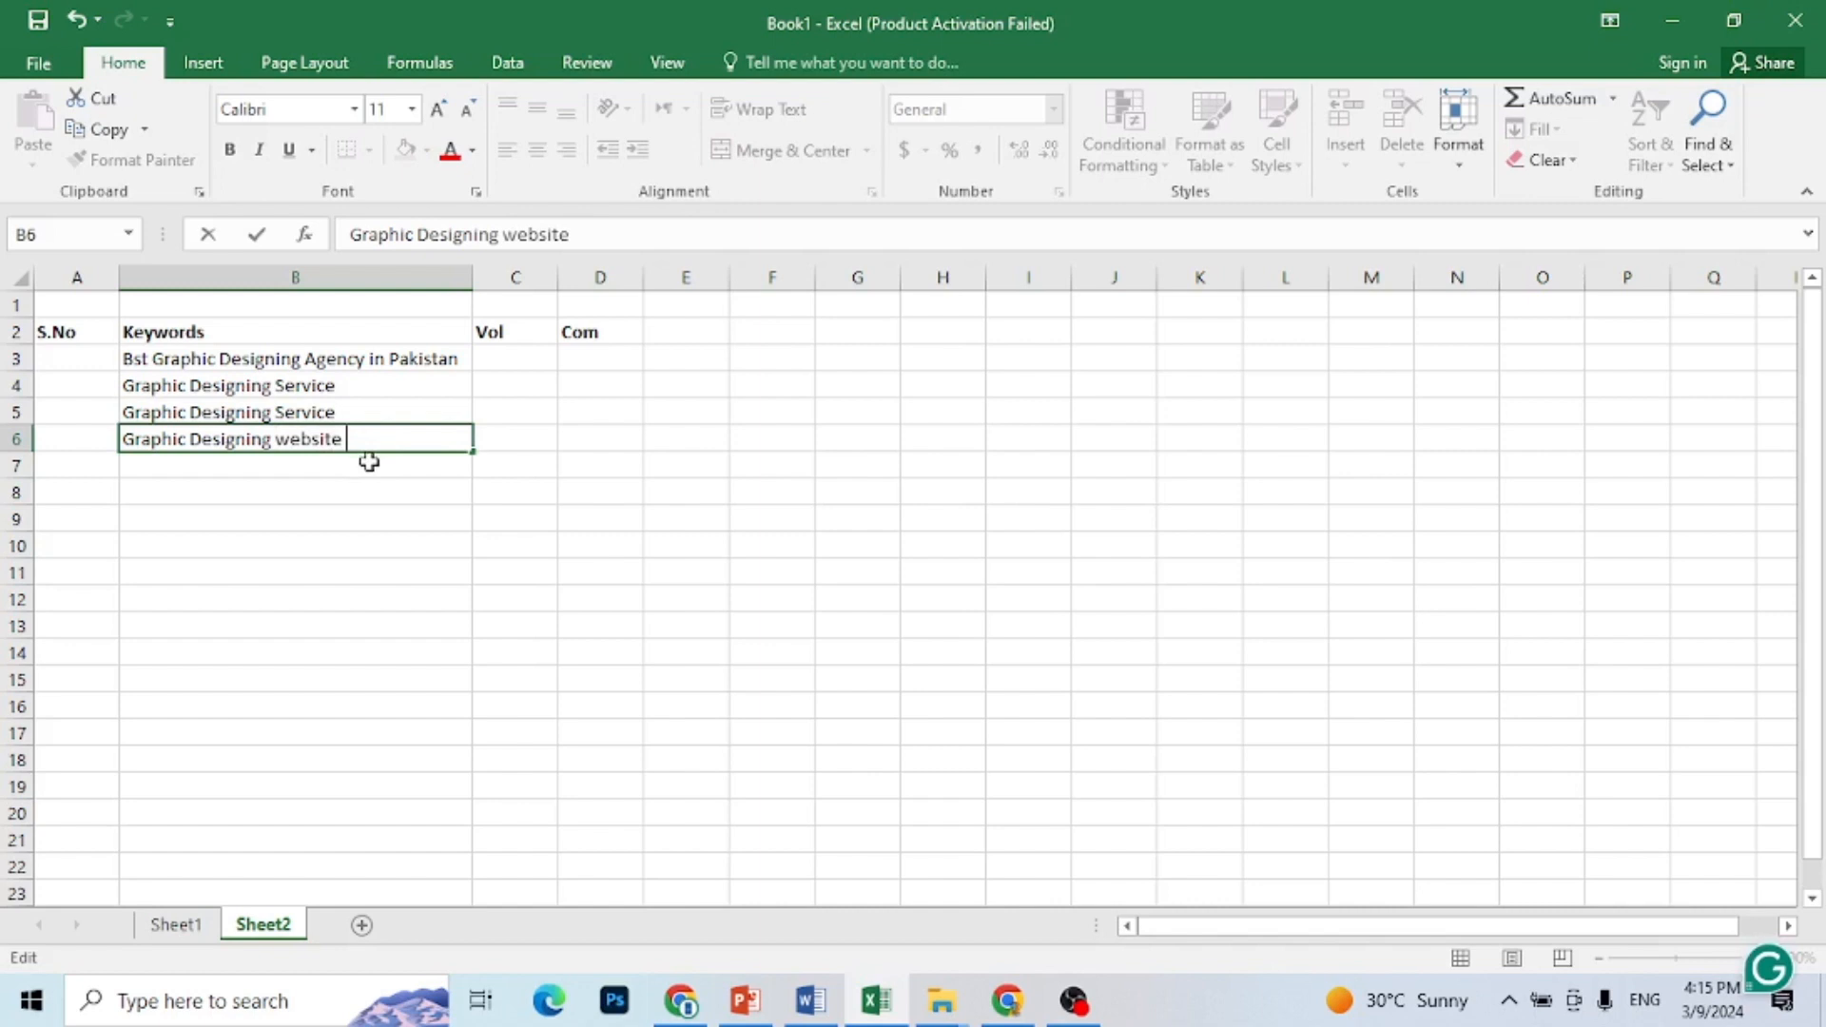
click(369, 464)
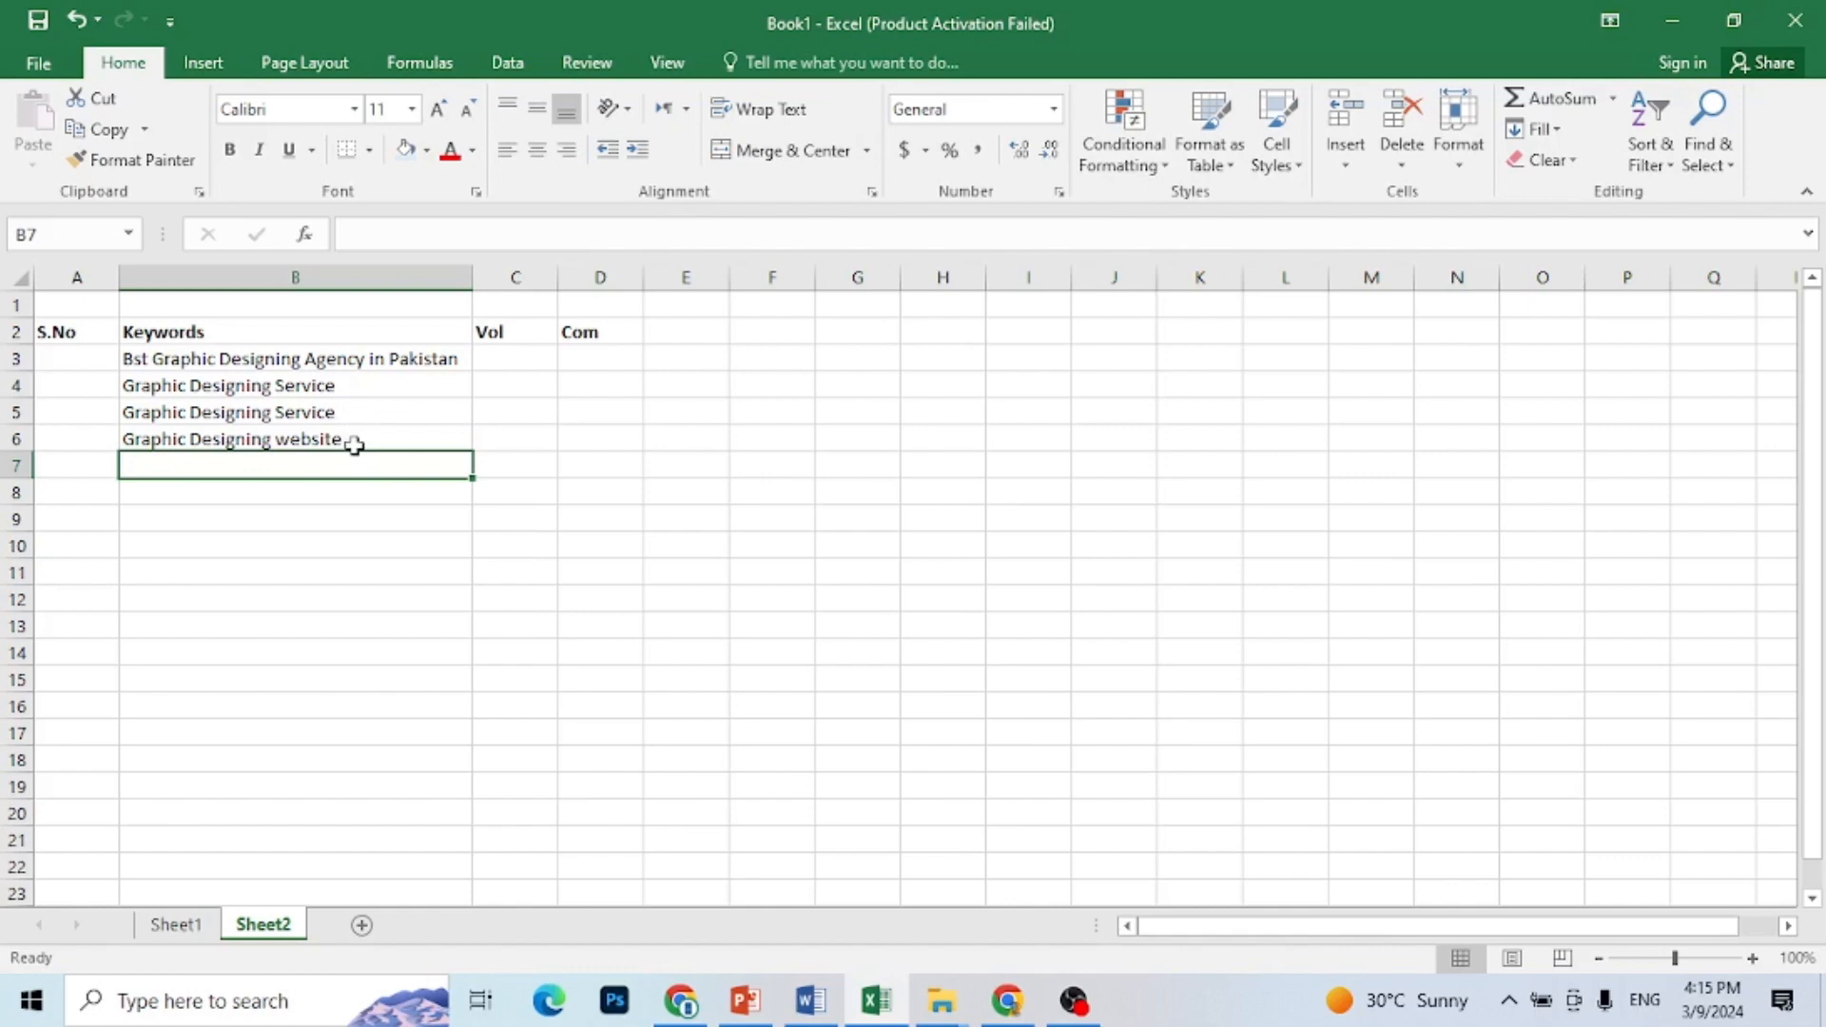
Step: Copy the keyword from B3, switch to Chrome and paste it into the Google search box of a new tab
click(344, 366)
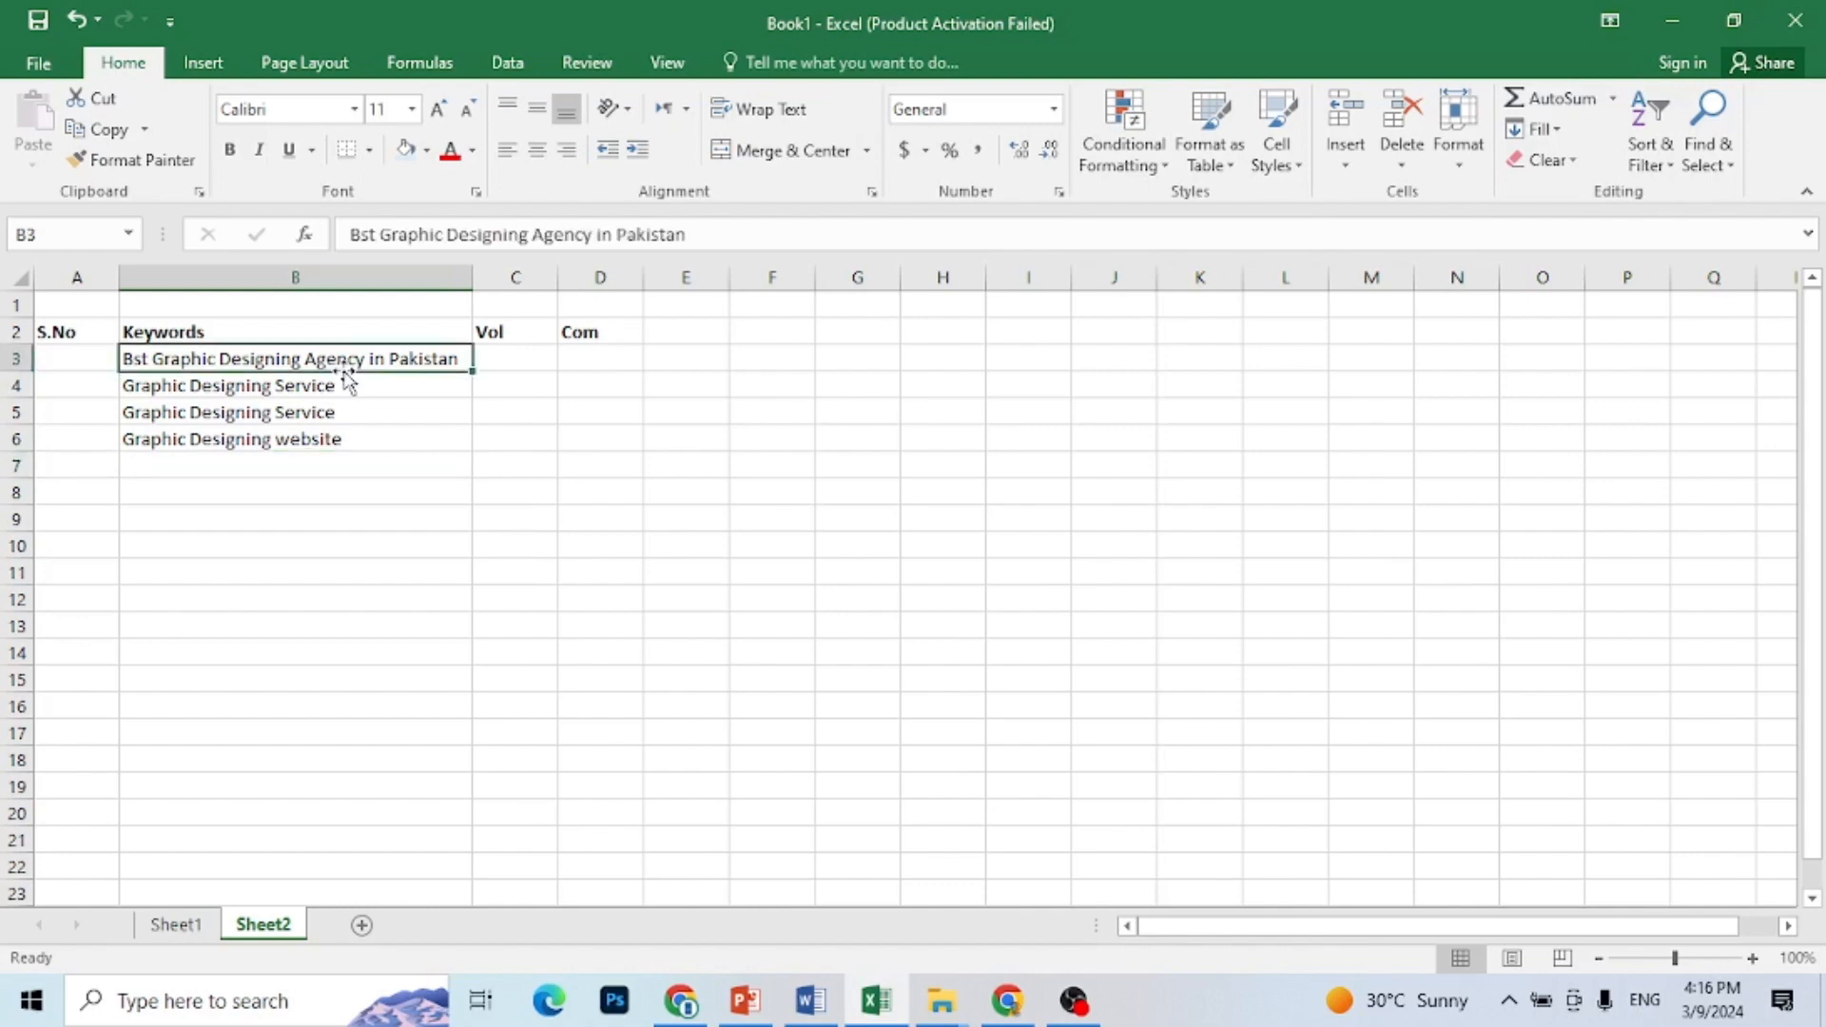
key(ctrl+c)
click(1010, 1003)
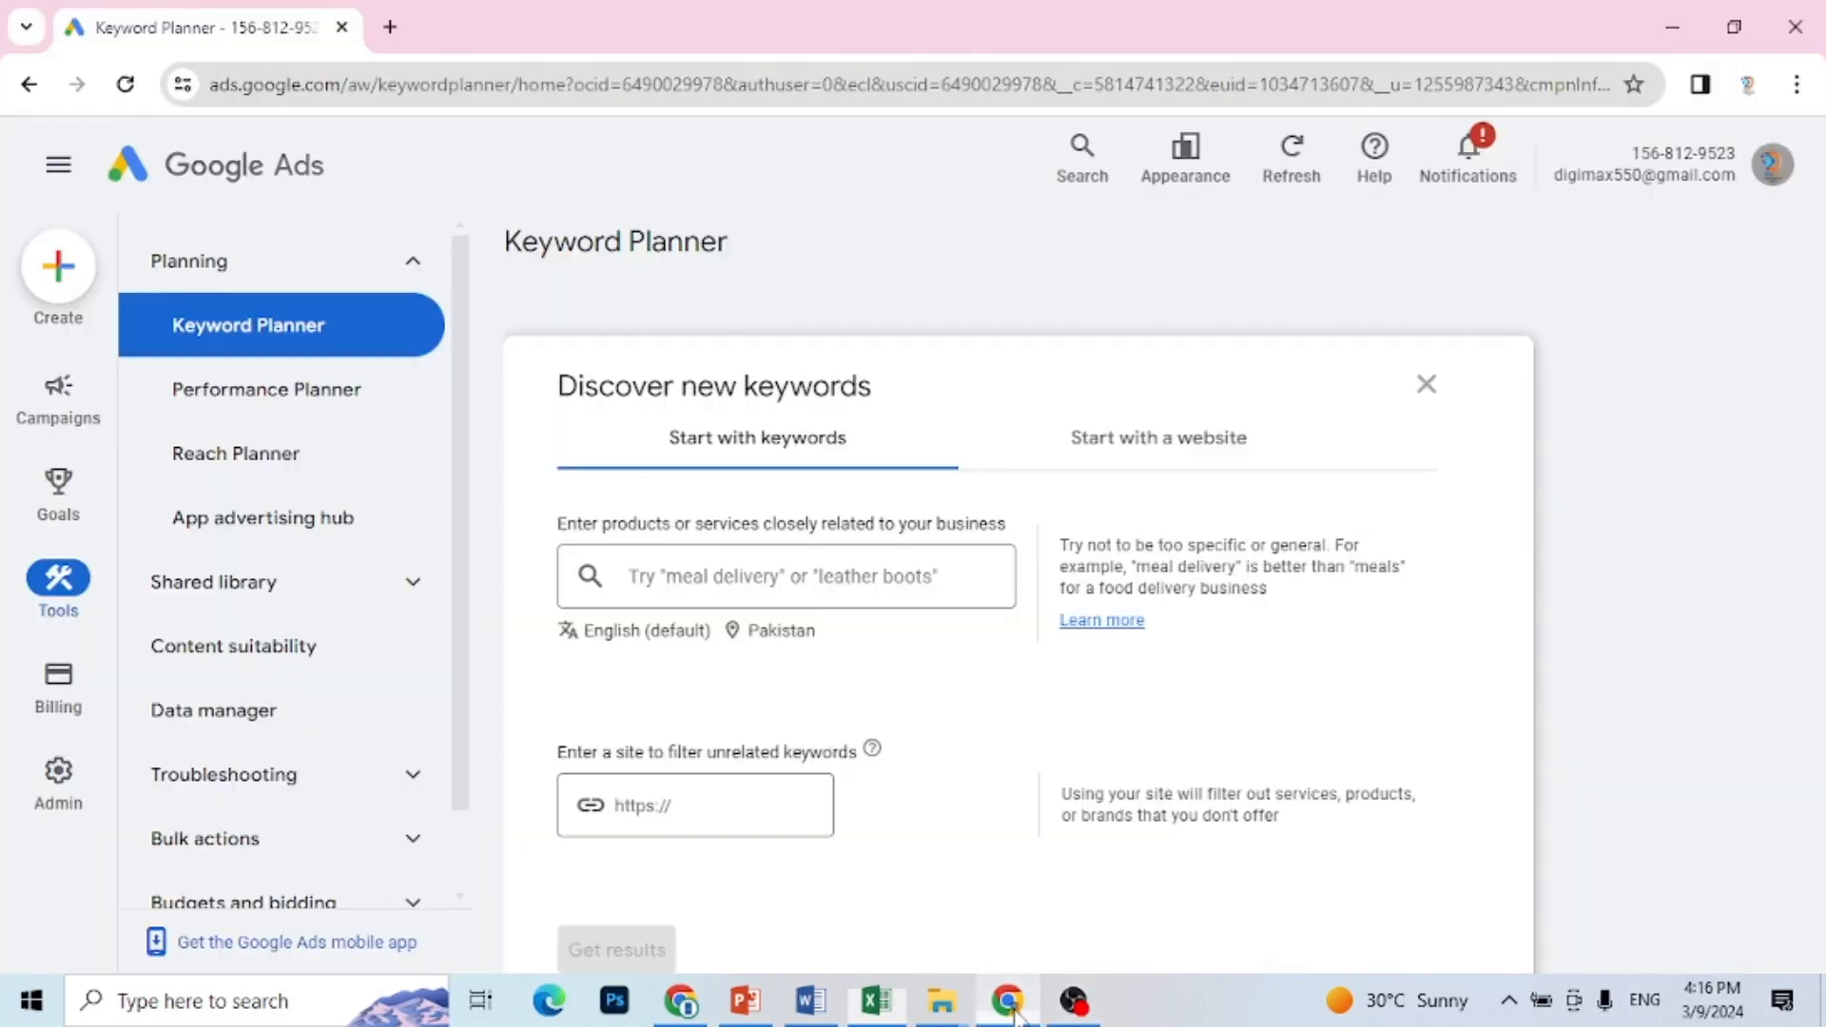
click(390, 27)
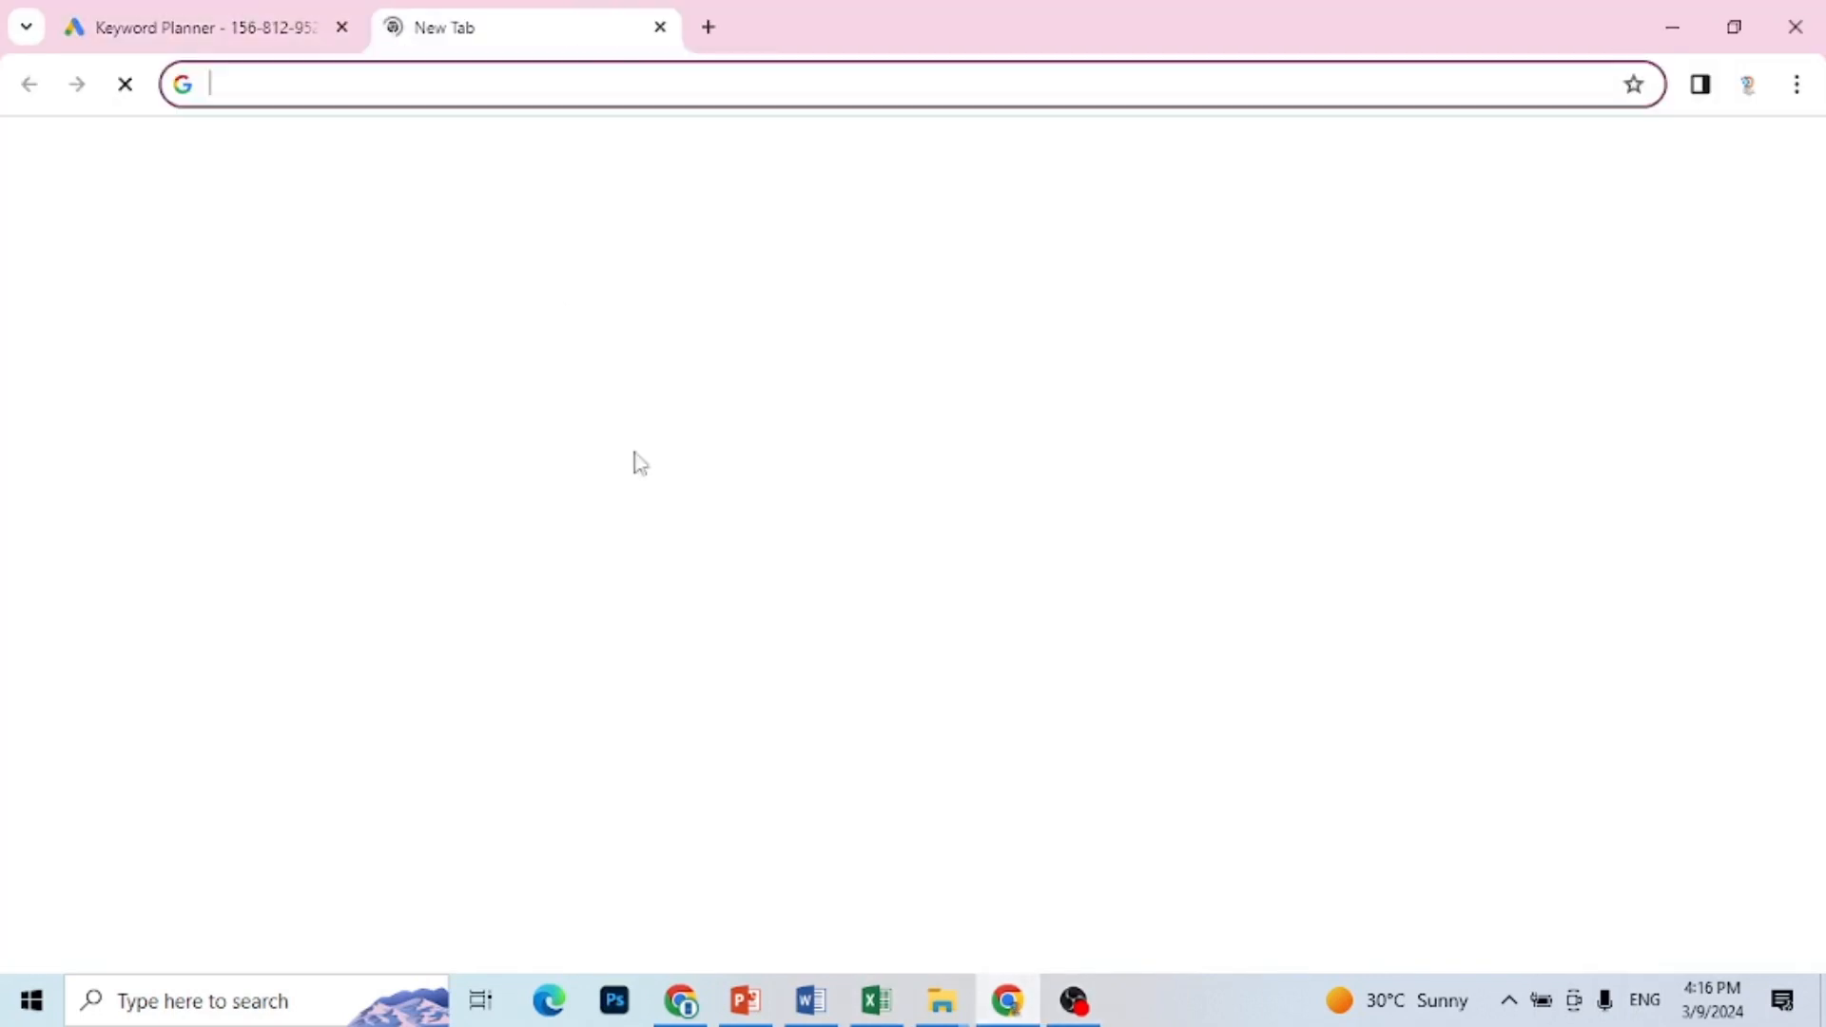
click(706, 540)
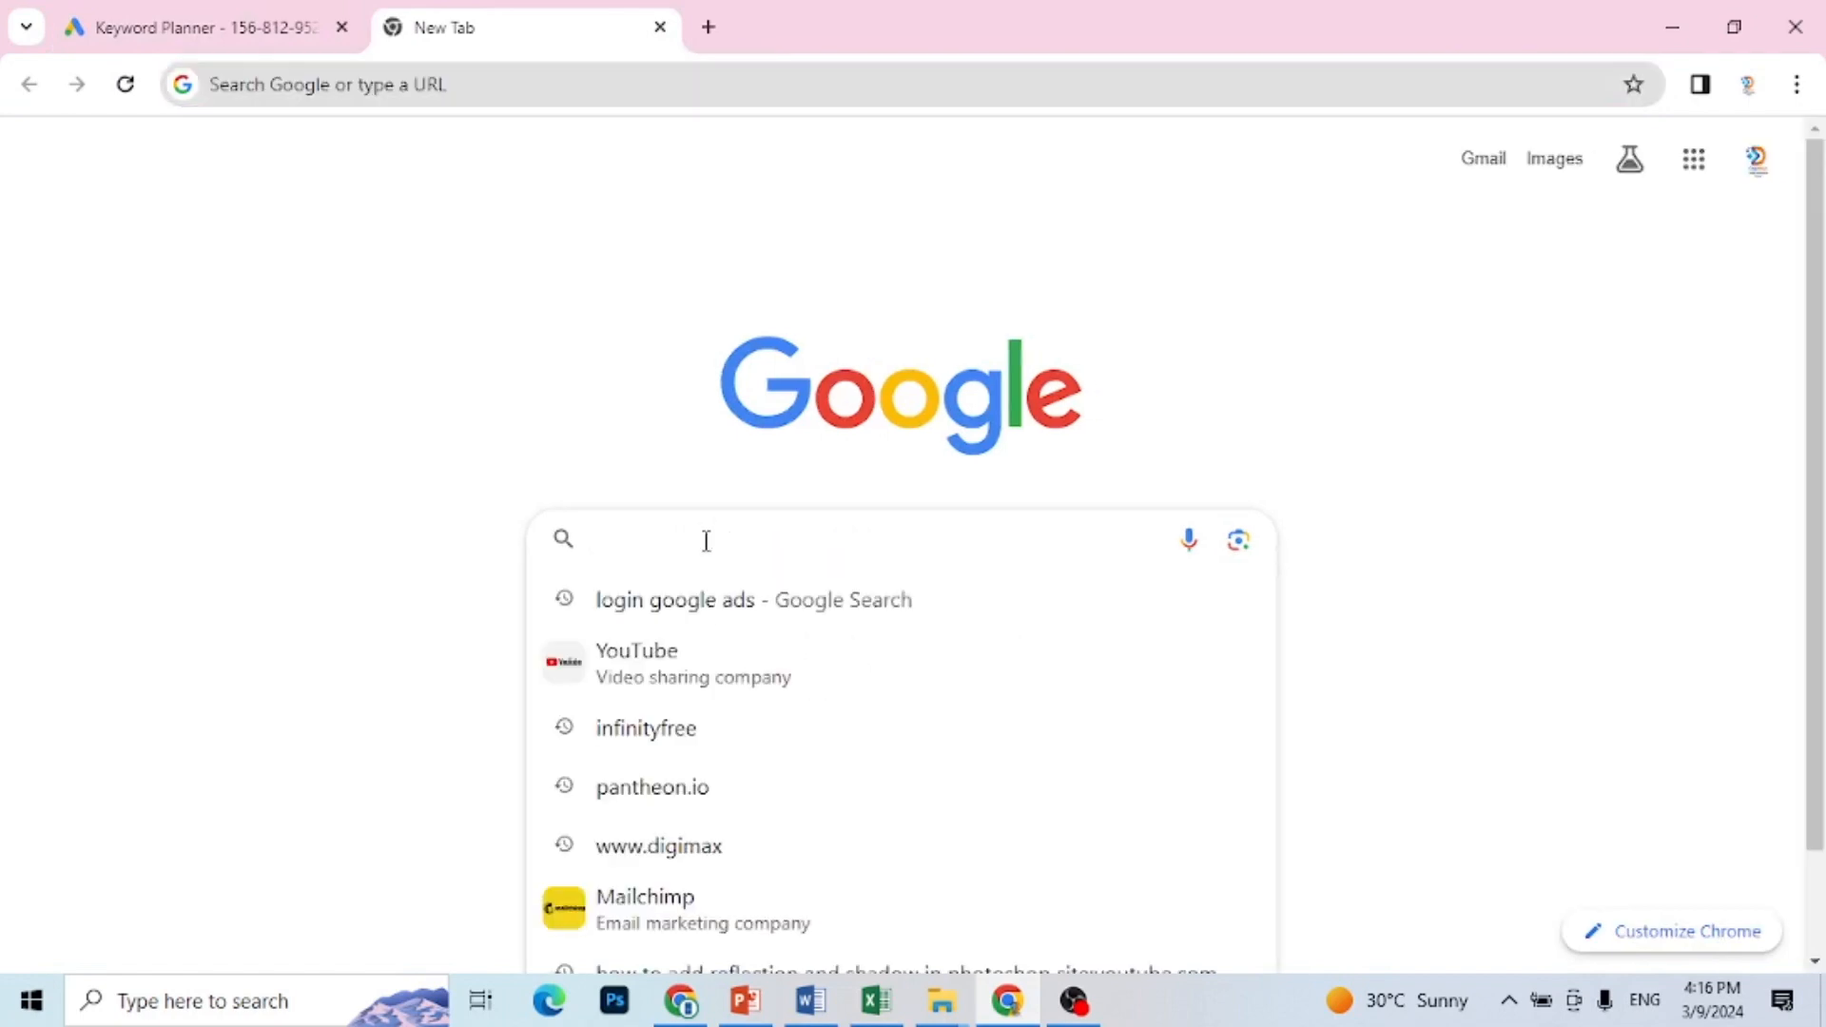
key(ctrl+v)
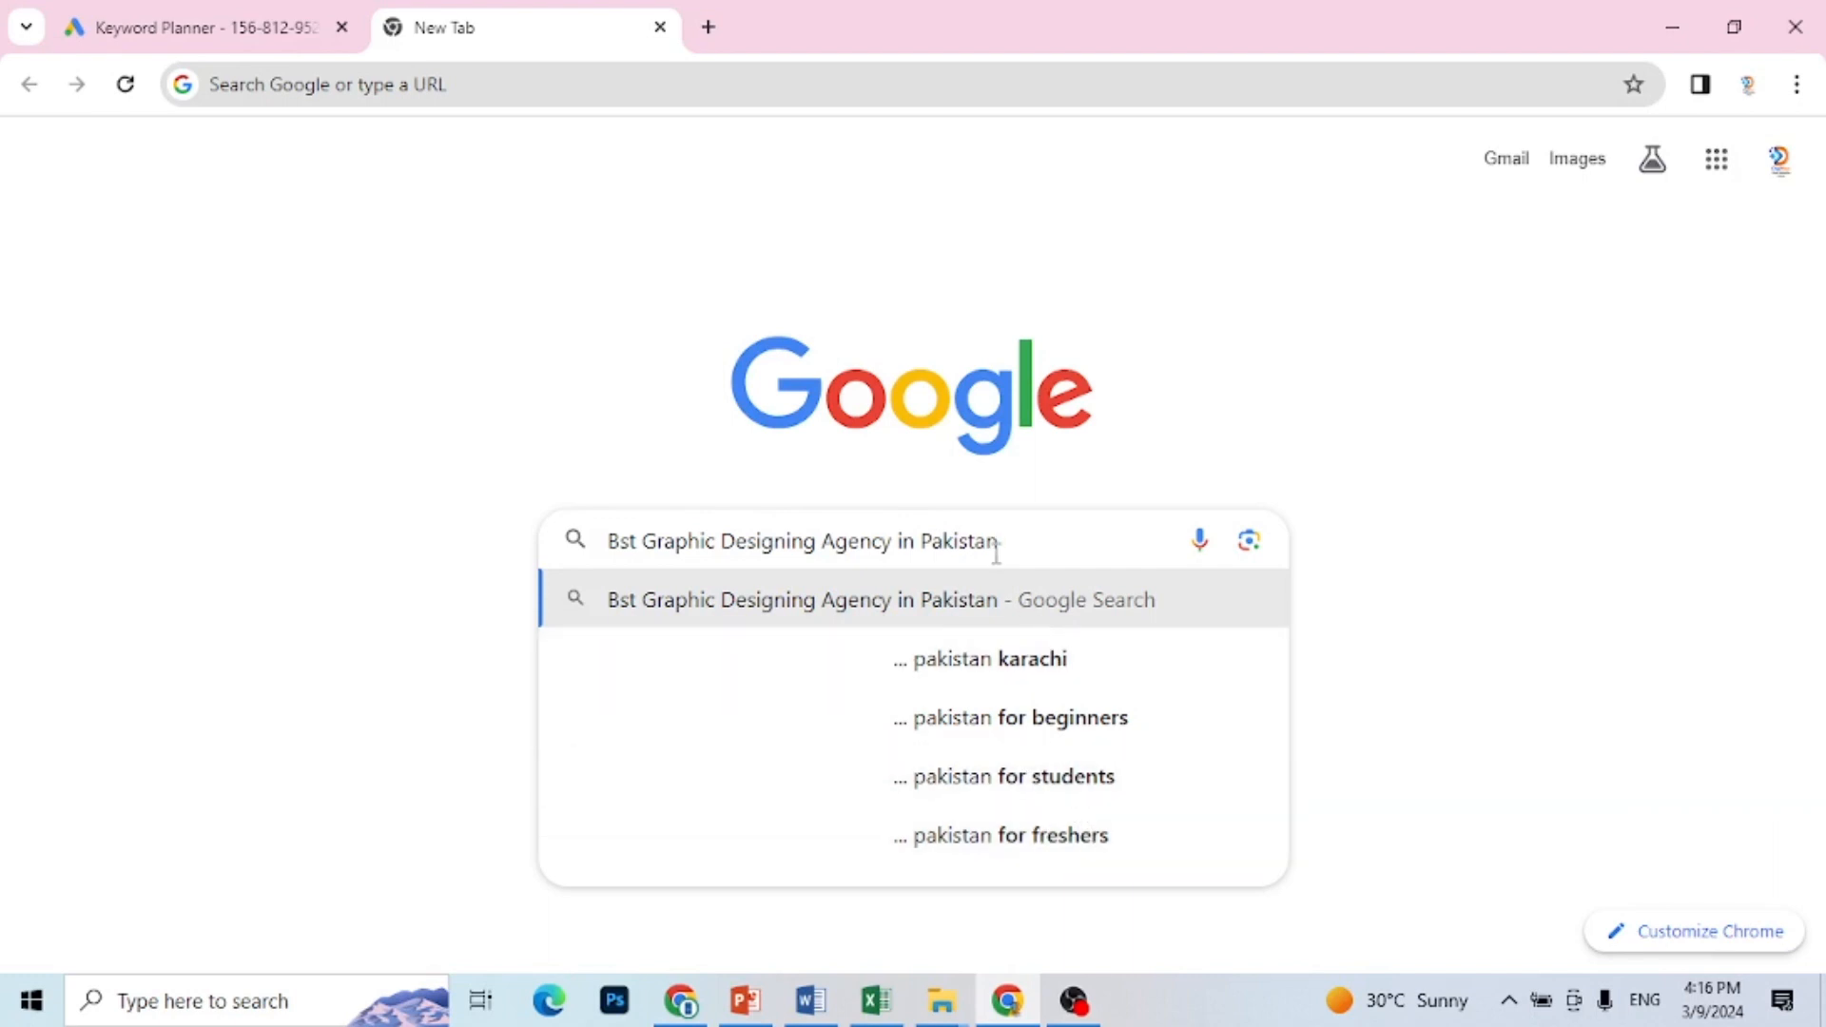
Step: Shorten the search query word by word to "Bst Graphic Design" and examine the keyword suggestions at each stage
key(BackSpace)
key(BackSpace)
key(BackSpace)
key(BackSpace)
key(BackSpace)
key(BackSpace)
key(BackSpace)
key(BackSpace)
key(BackSpace)
key(BackSpace)
key(BackSpace)
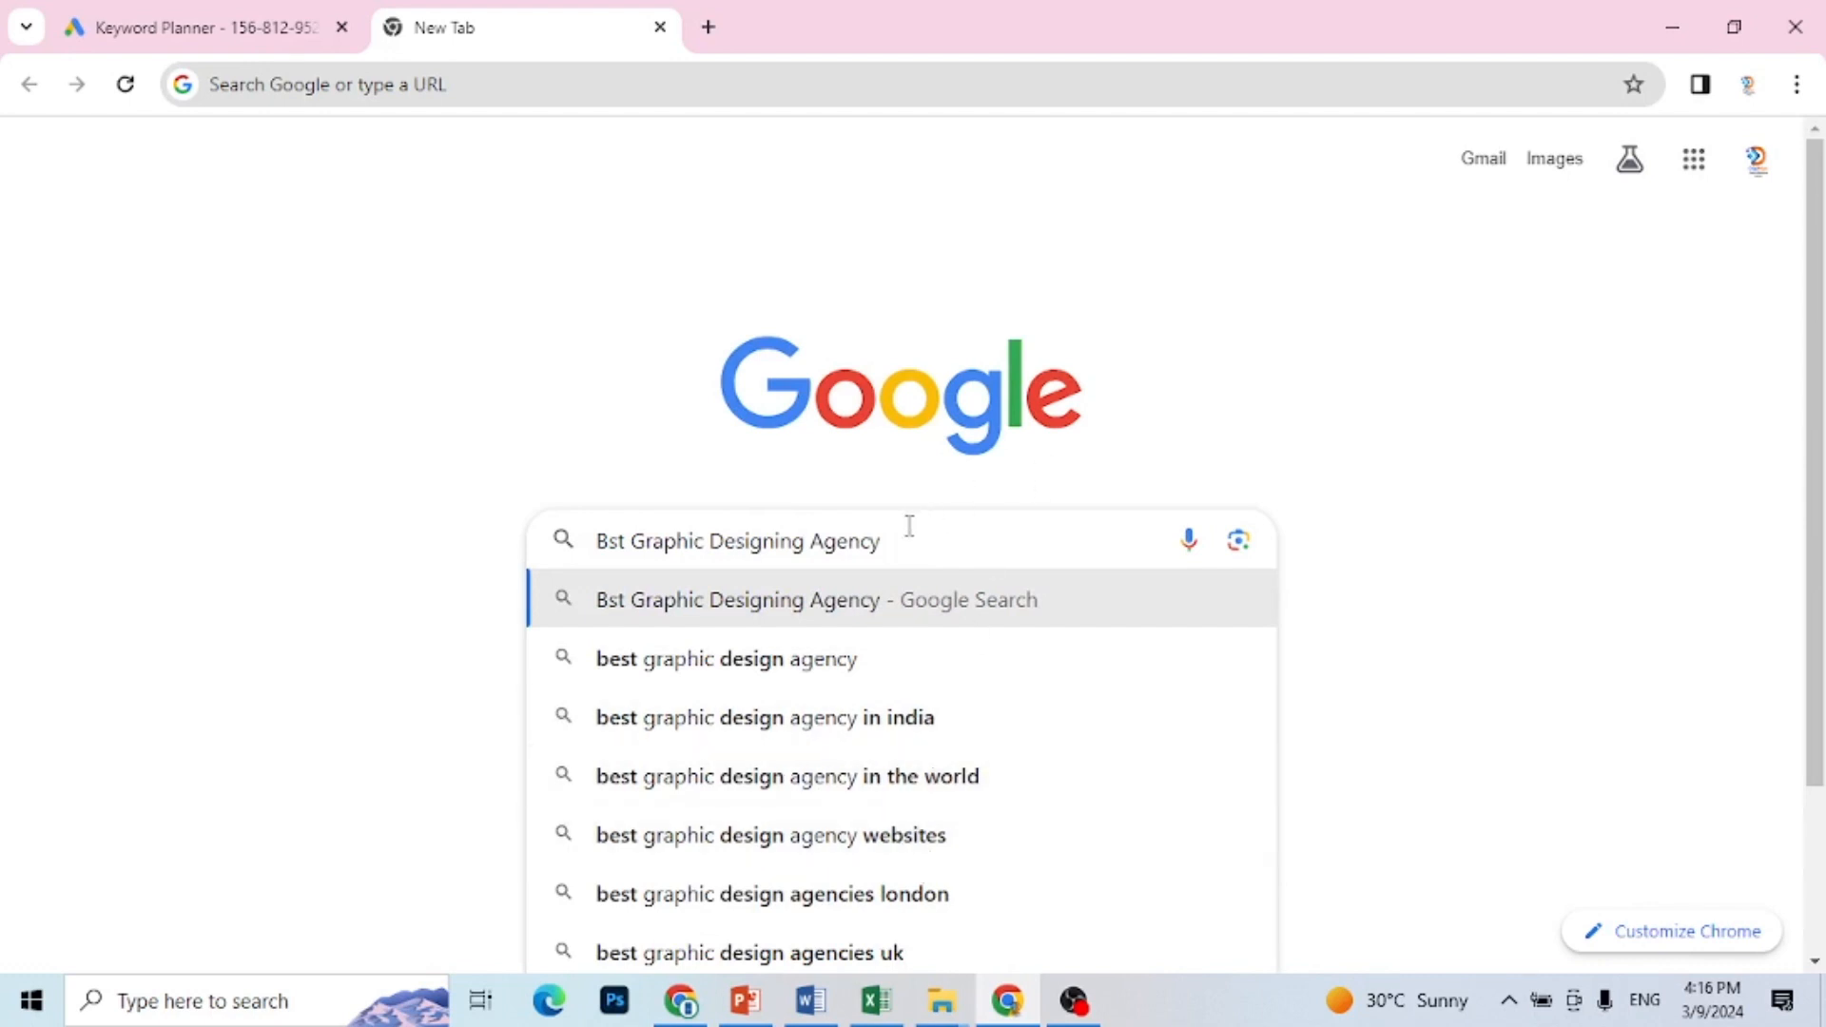
key(BackSpace)
key(BackSpace)
key(BackSpace)
key(BackSpace)
key(BackSpace)
key(BackSpace)
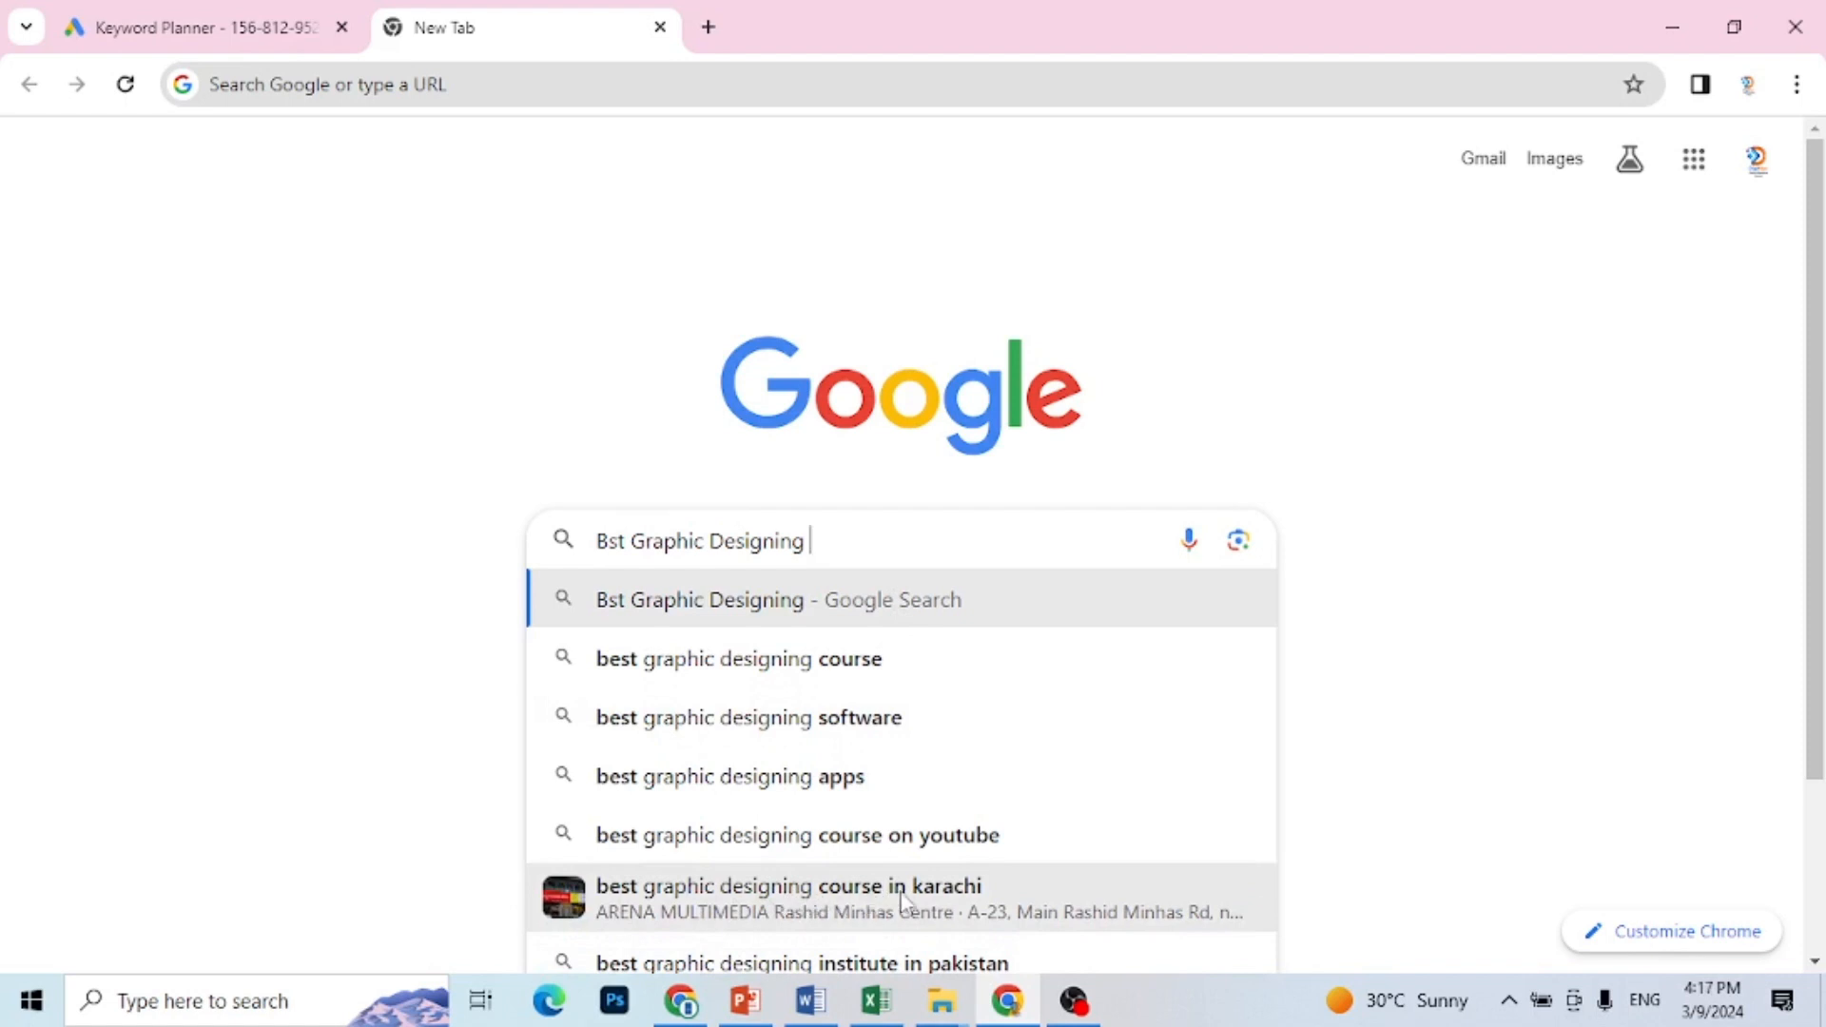
key(BackSpace)
key(BackSpace)
key(BackSpace)
key(BackSpace)
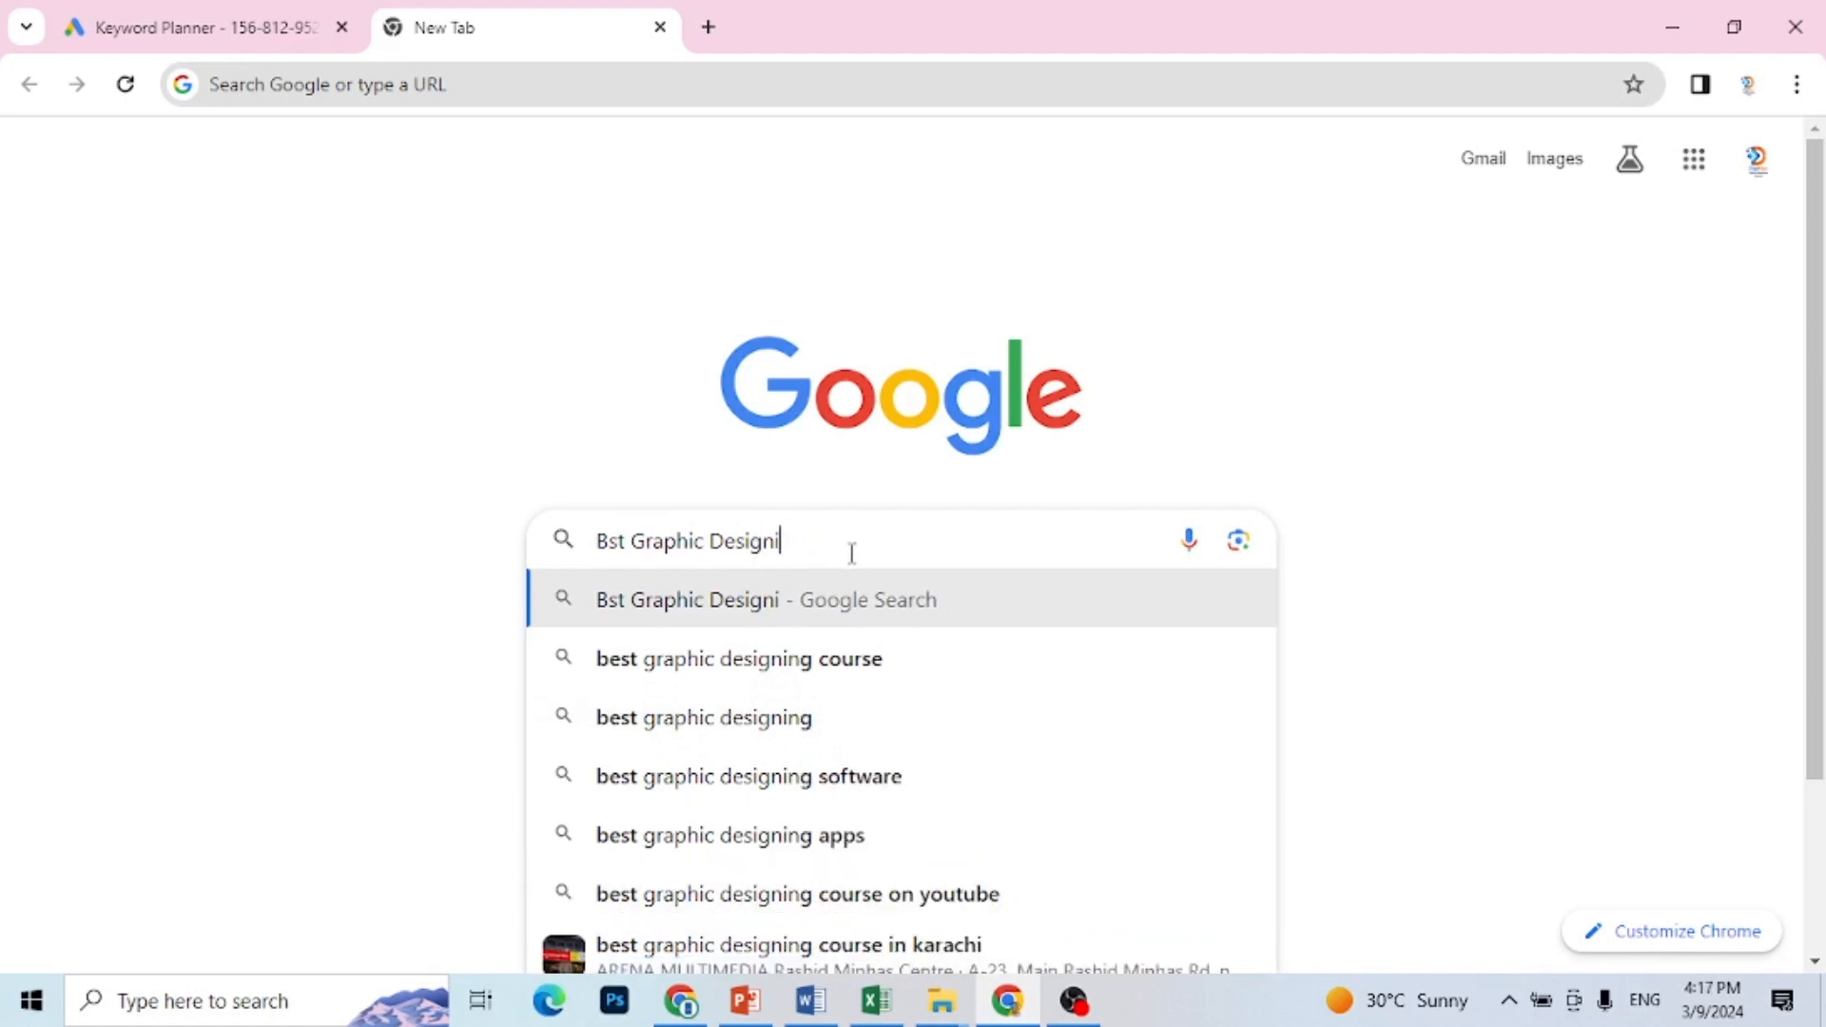
key(BackSpace)
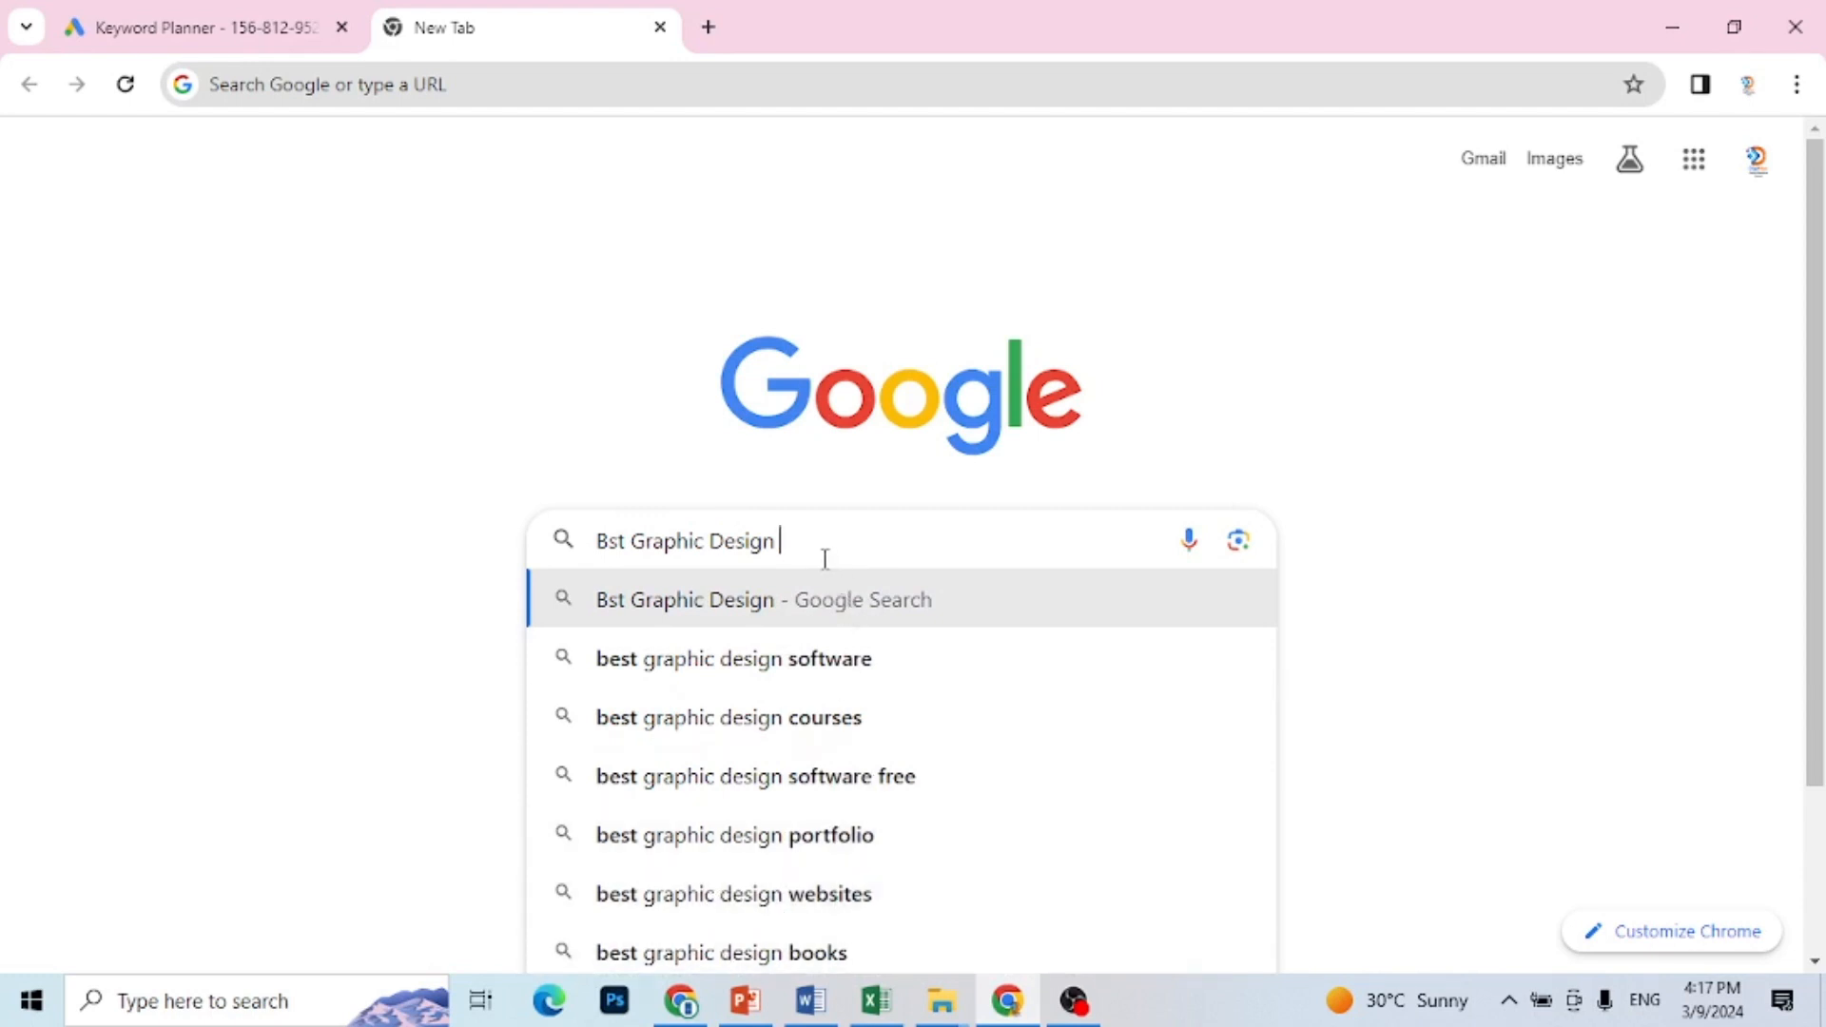
Step: Add "service" to the query, run the suggested search "best graphic design companies" and decline the precise location request
text(service)
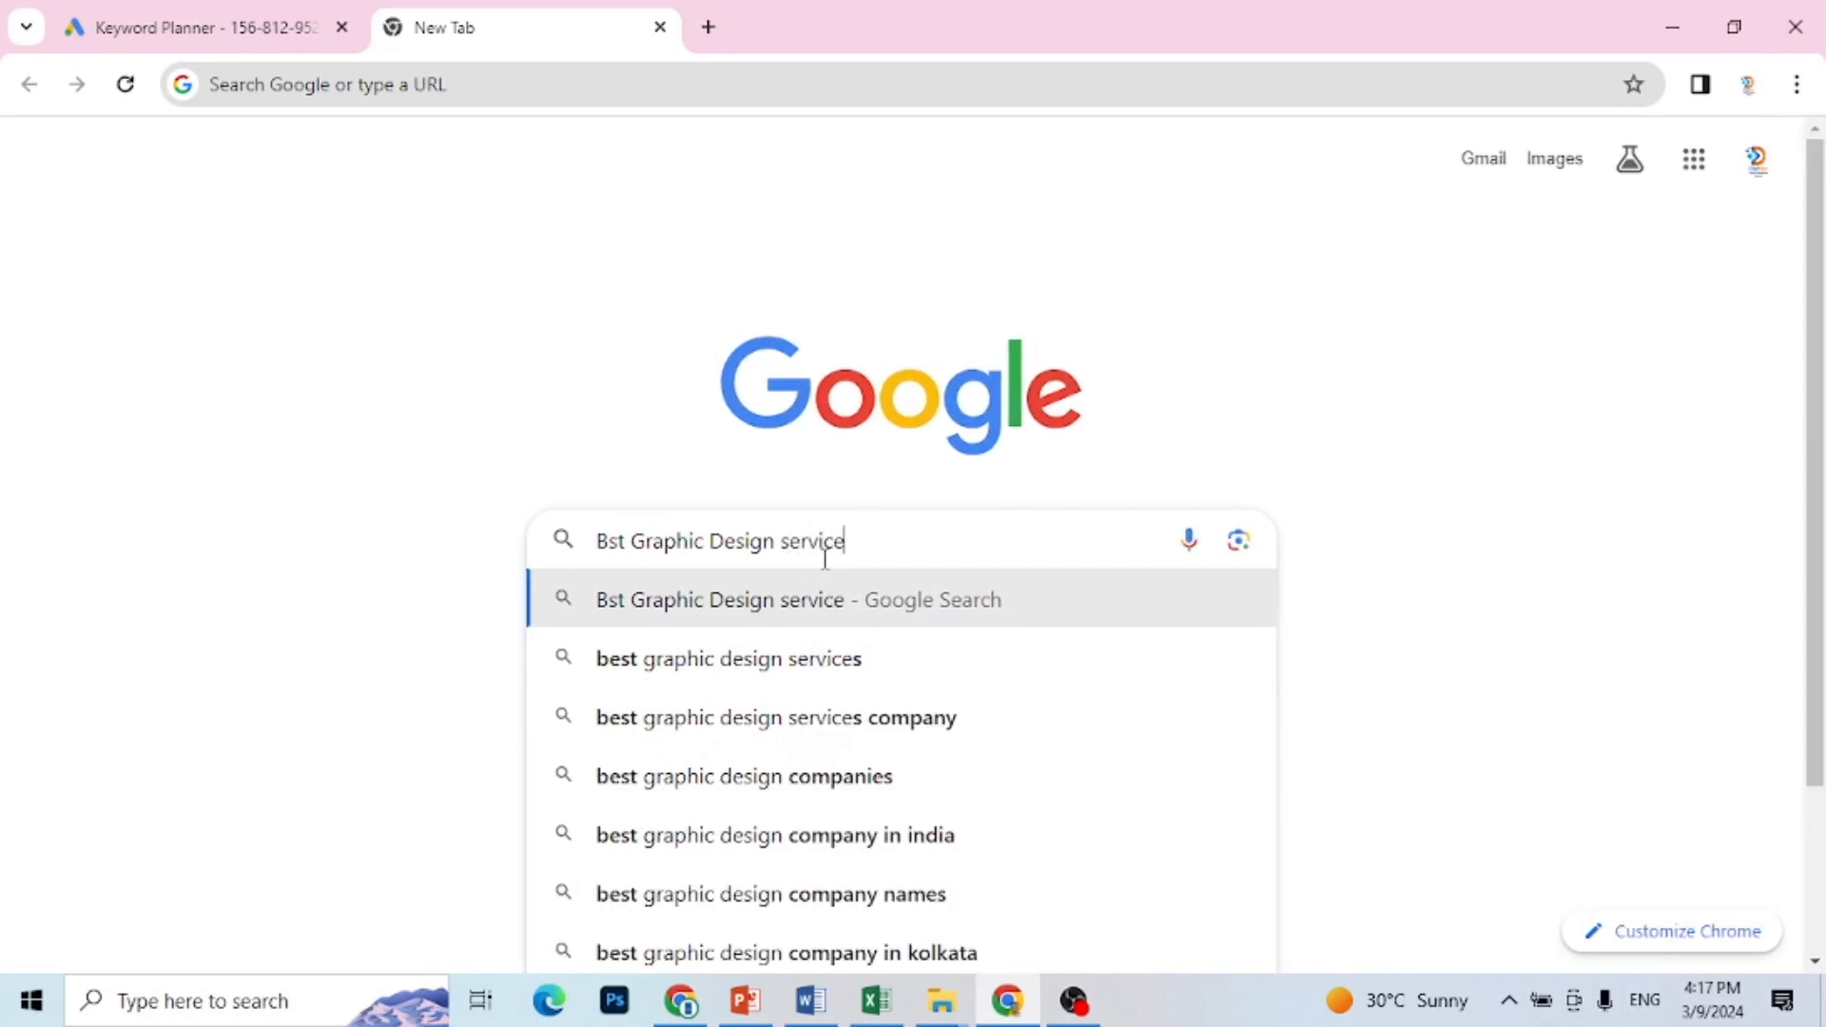
click(796, 778)
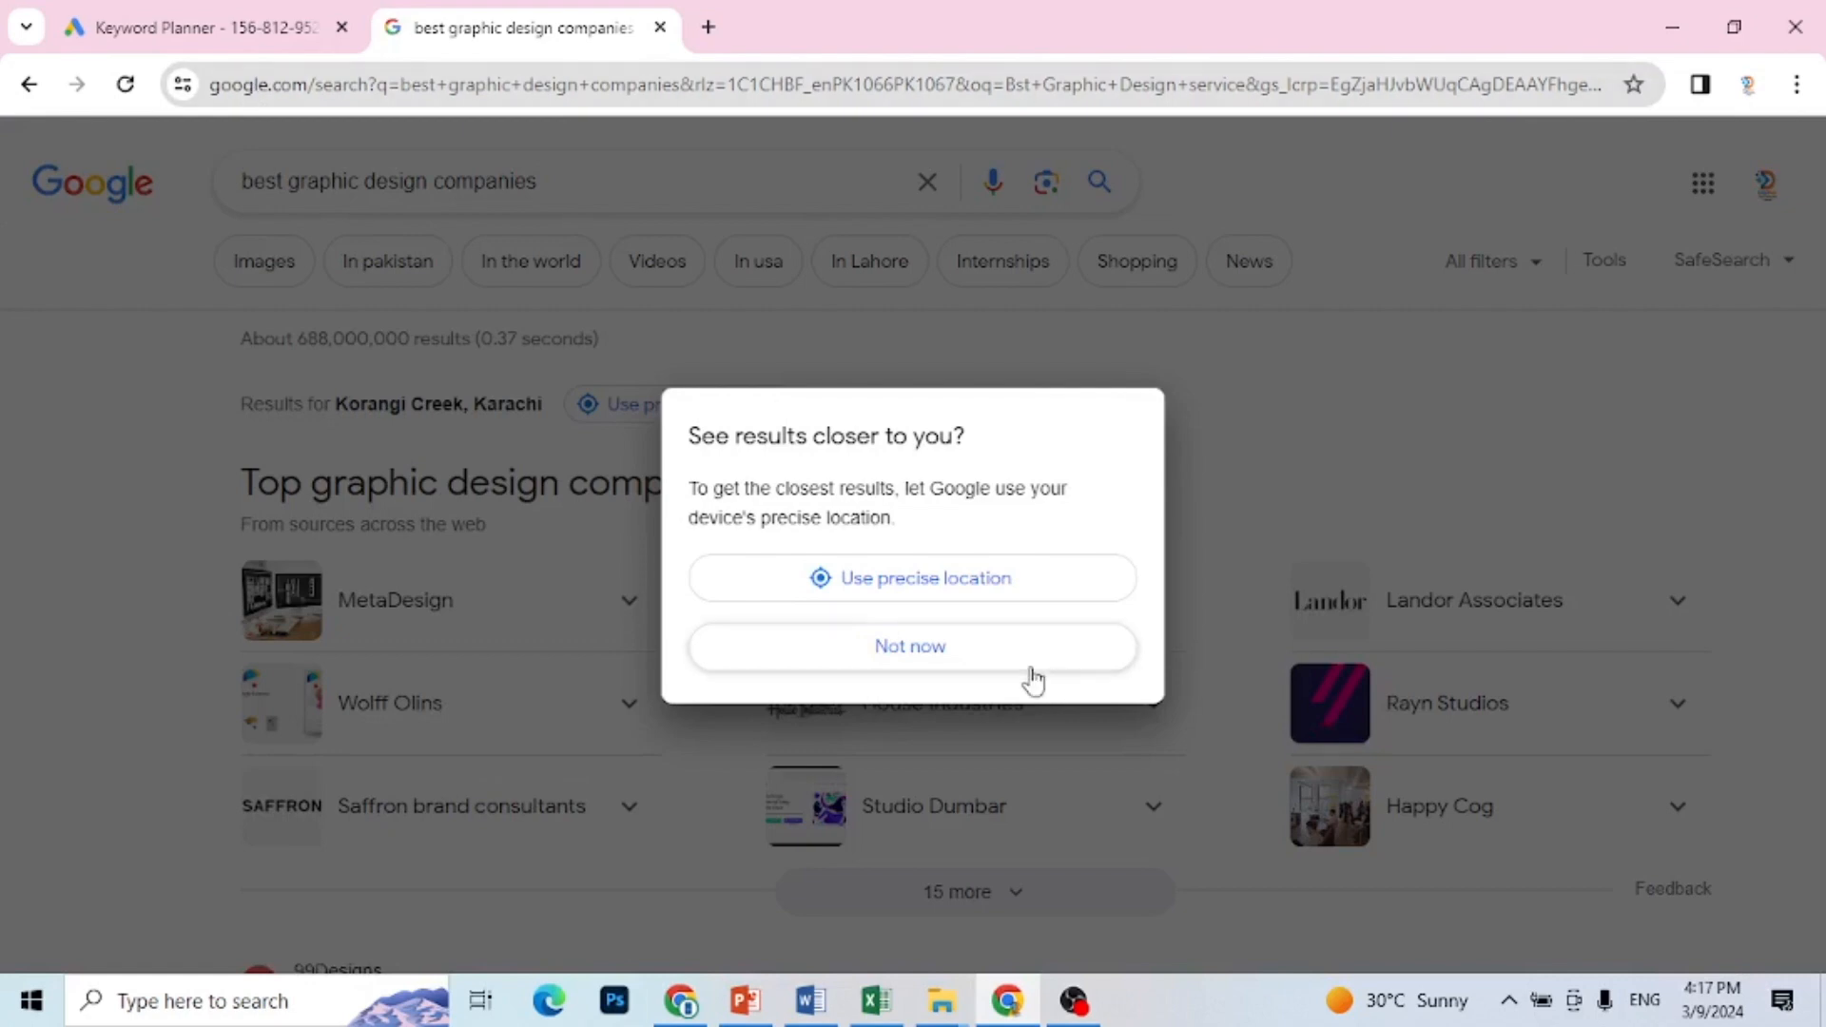
click(1030, 668)
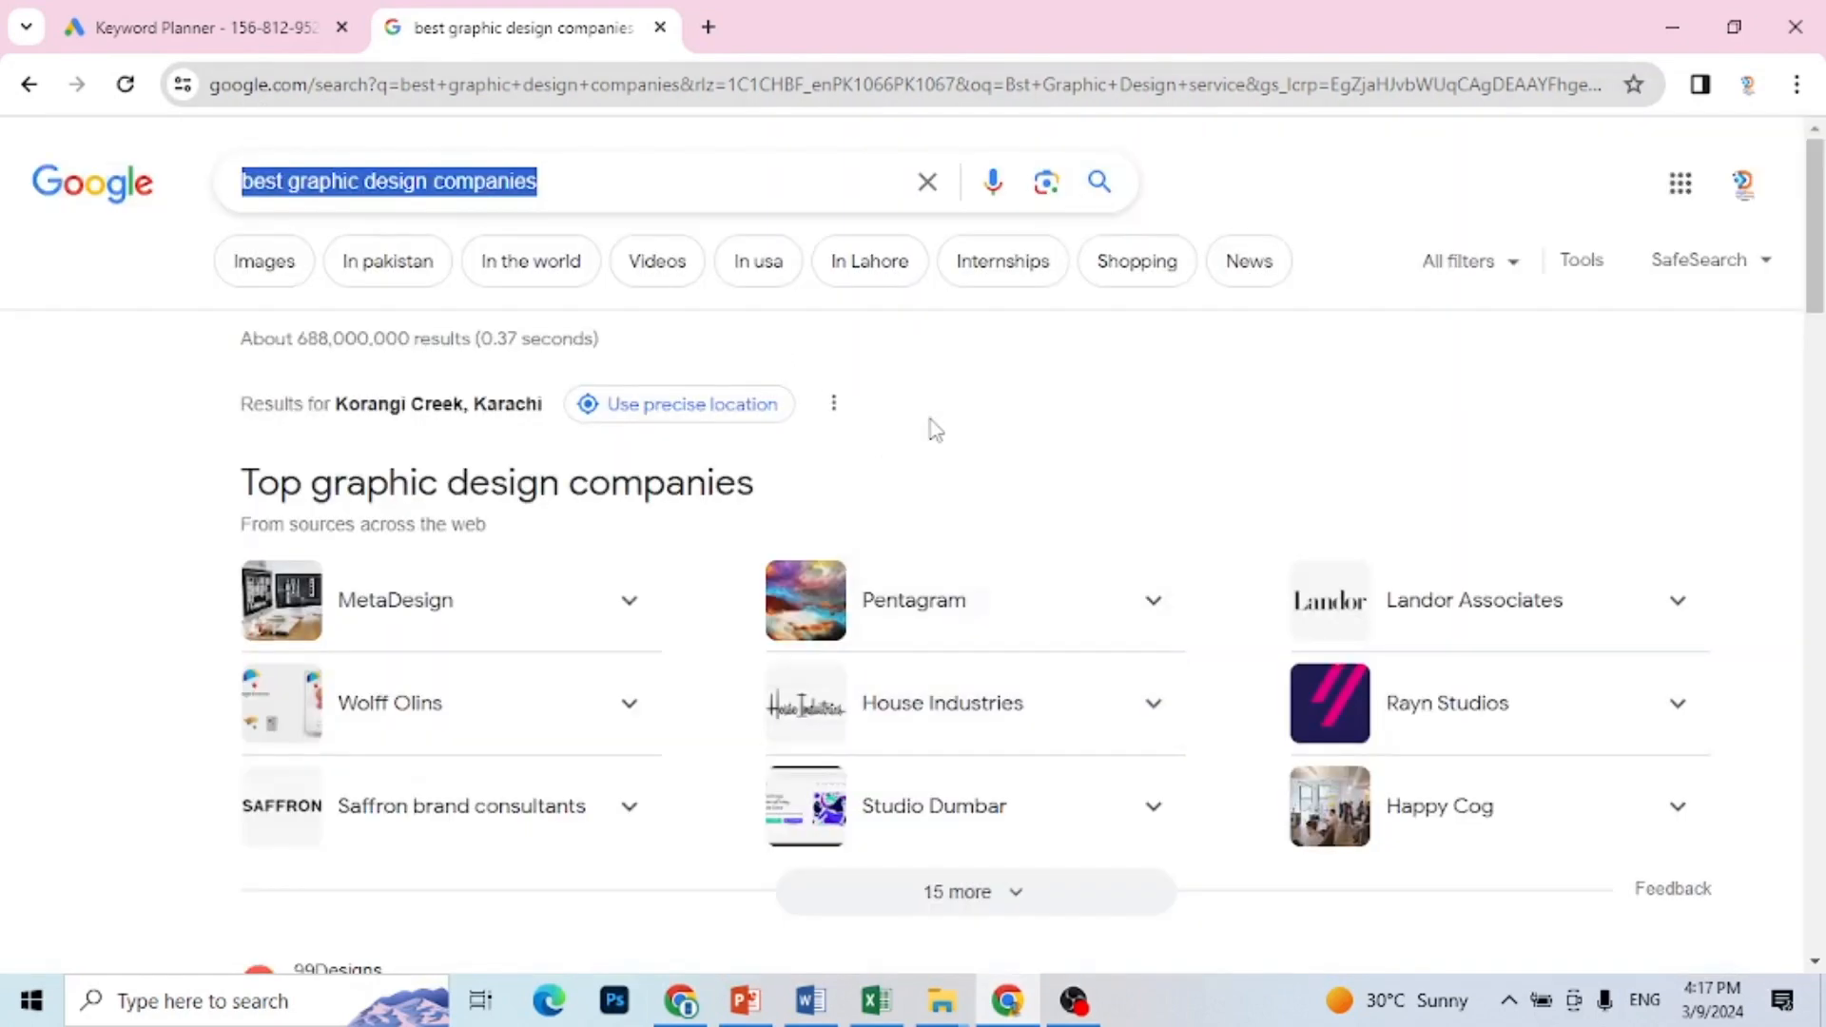
Step: Copy the query "best graphic design companies" and paste it into B7 and B8 of the Excel keyword sheet
click(874, 1001)
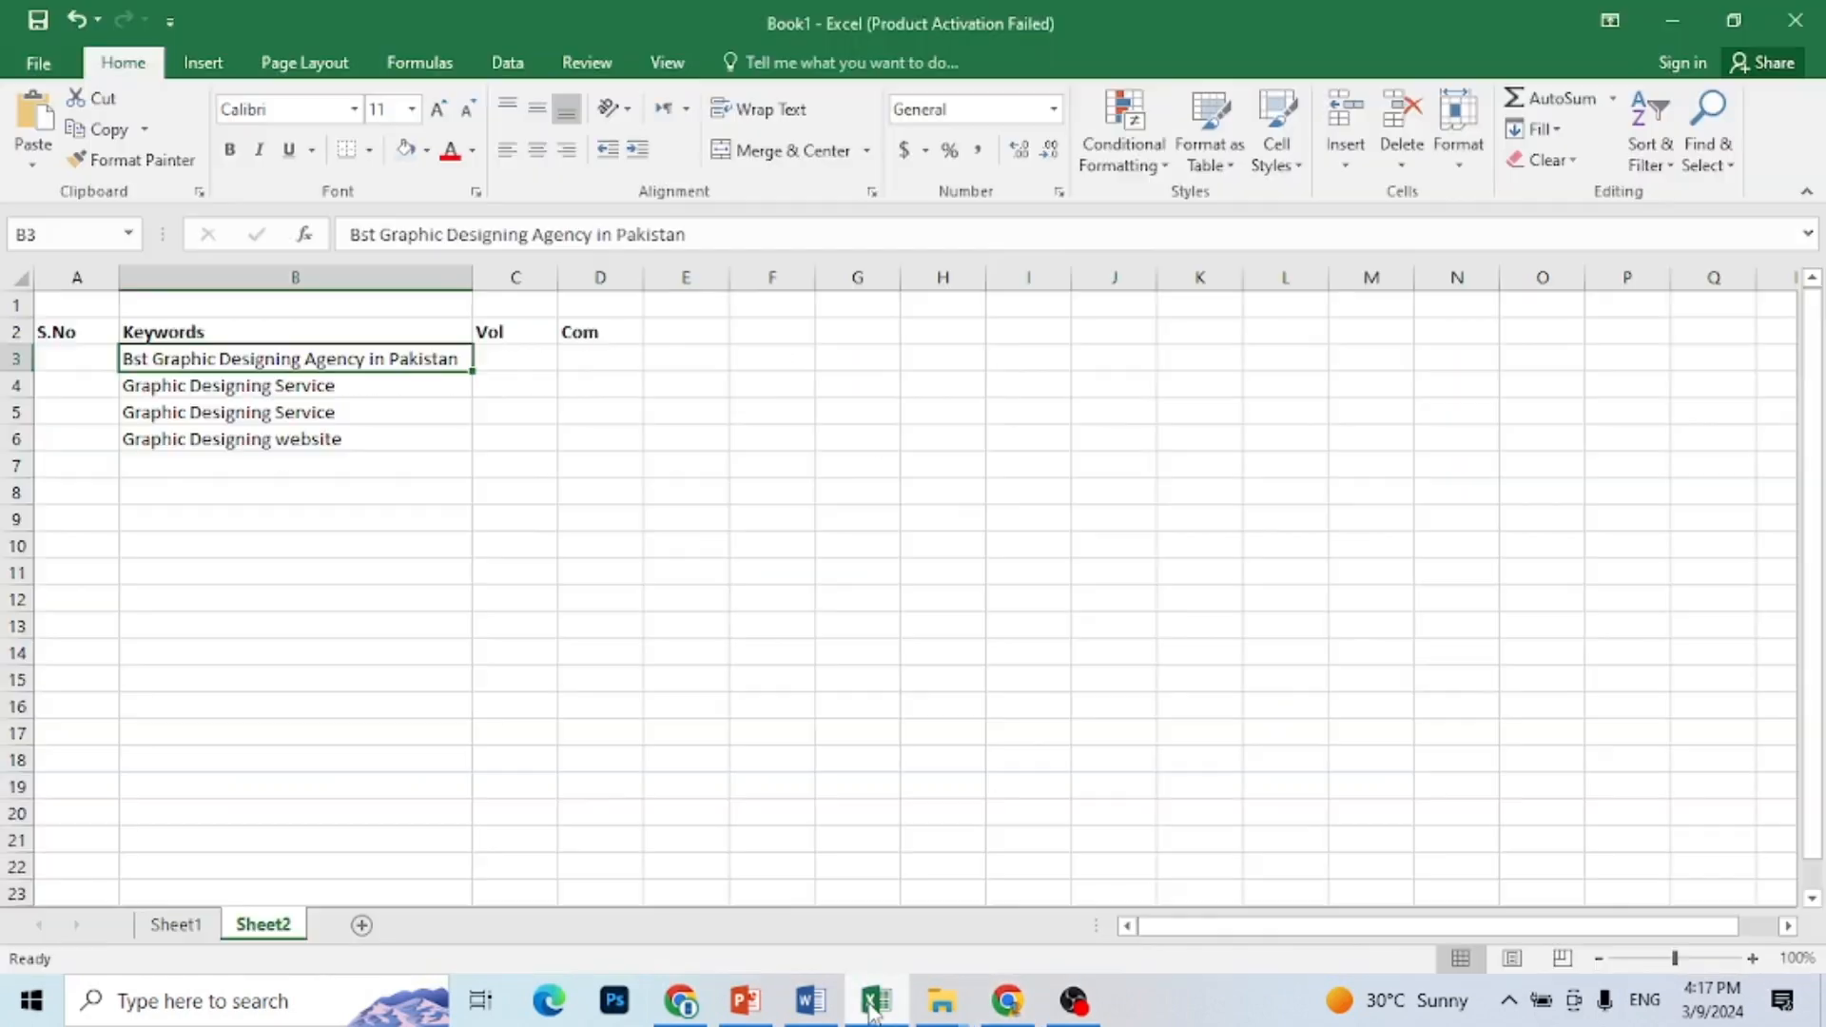
click(242, 463)
text(best graphic design companies)
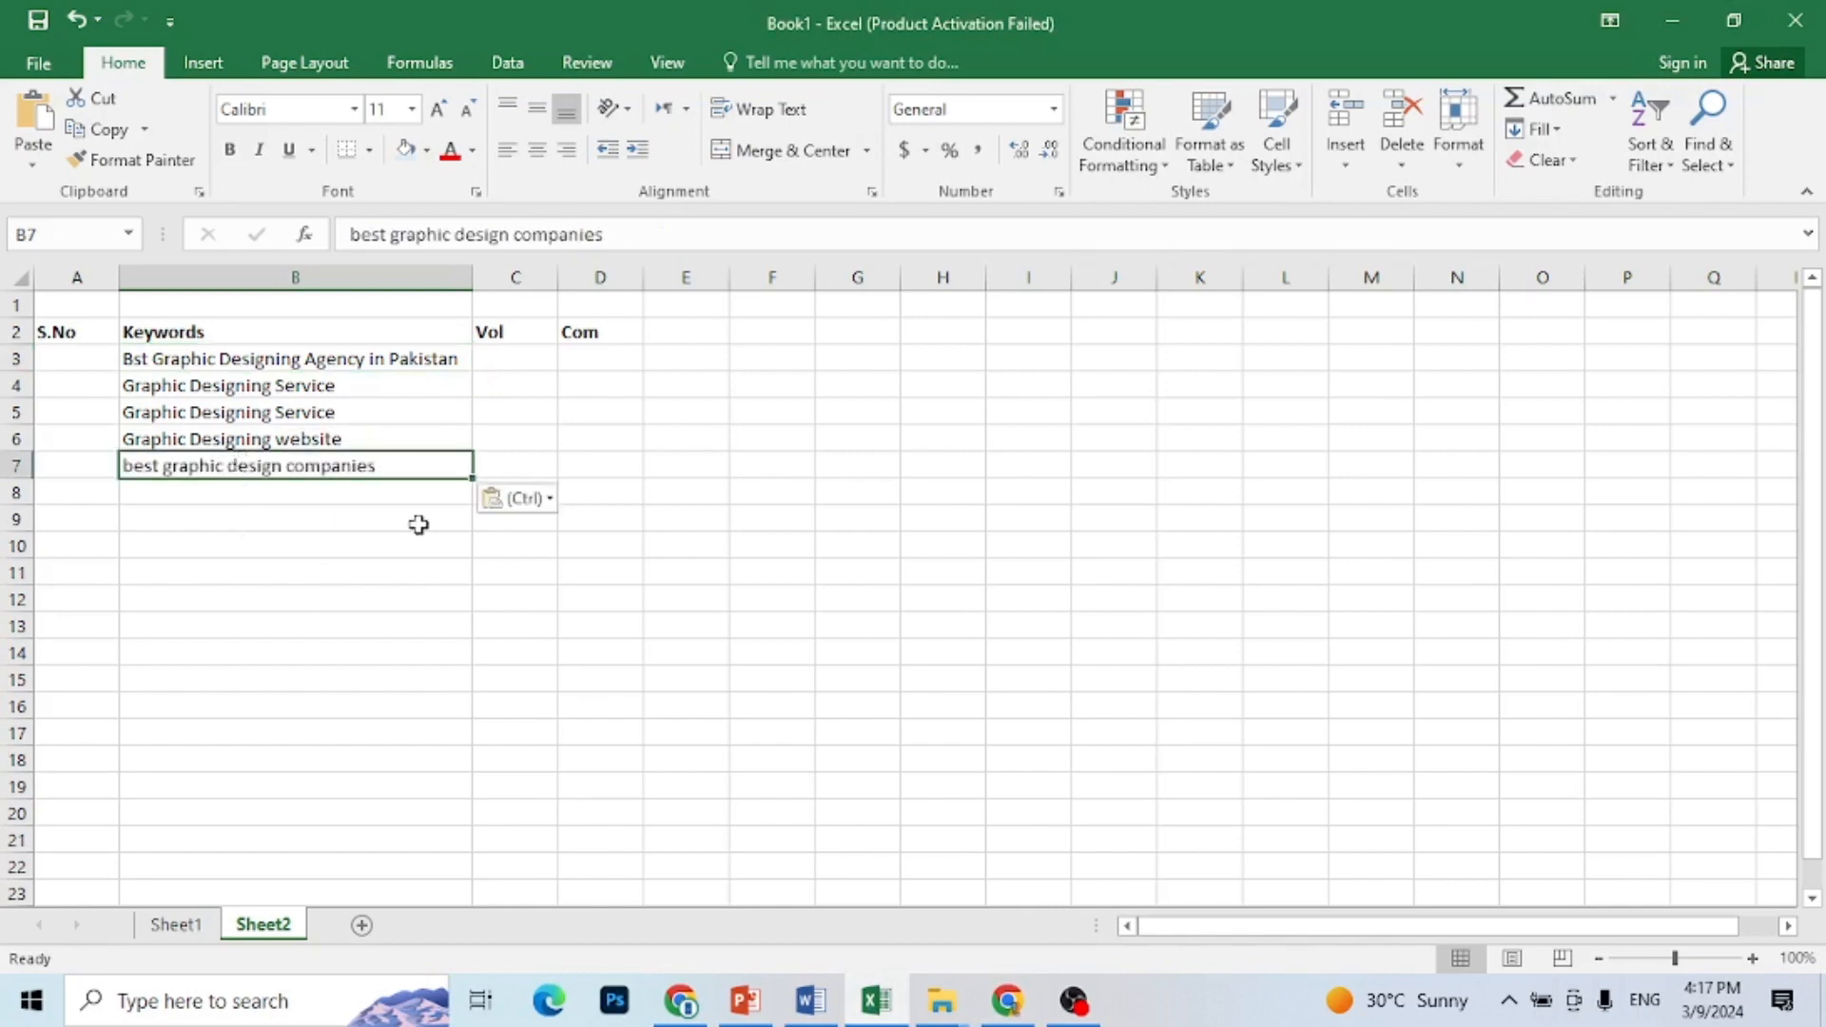
click(404, 497)
text(best graphic design companies)
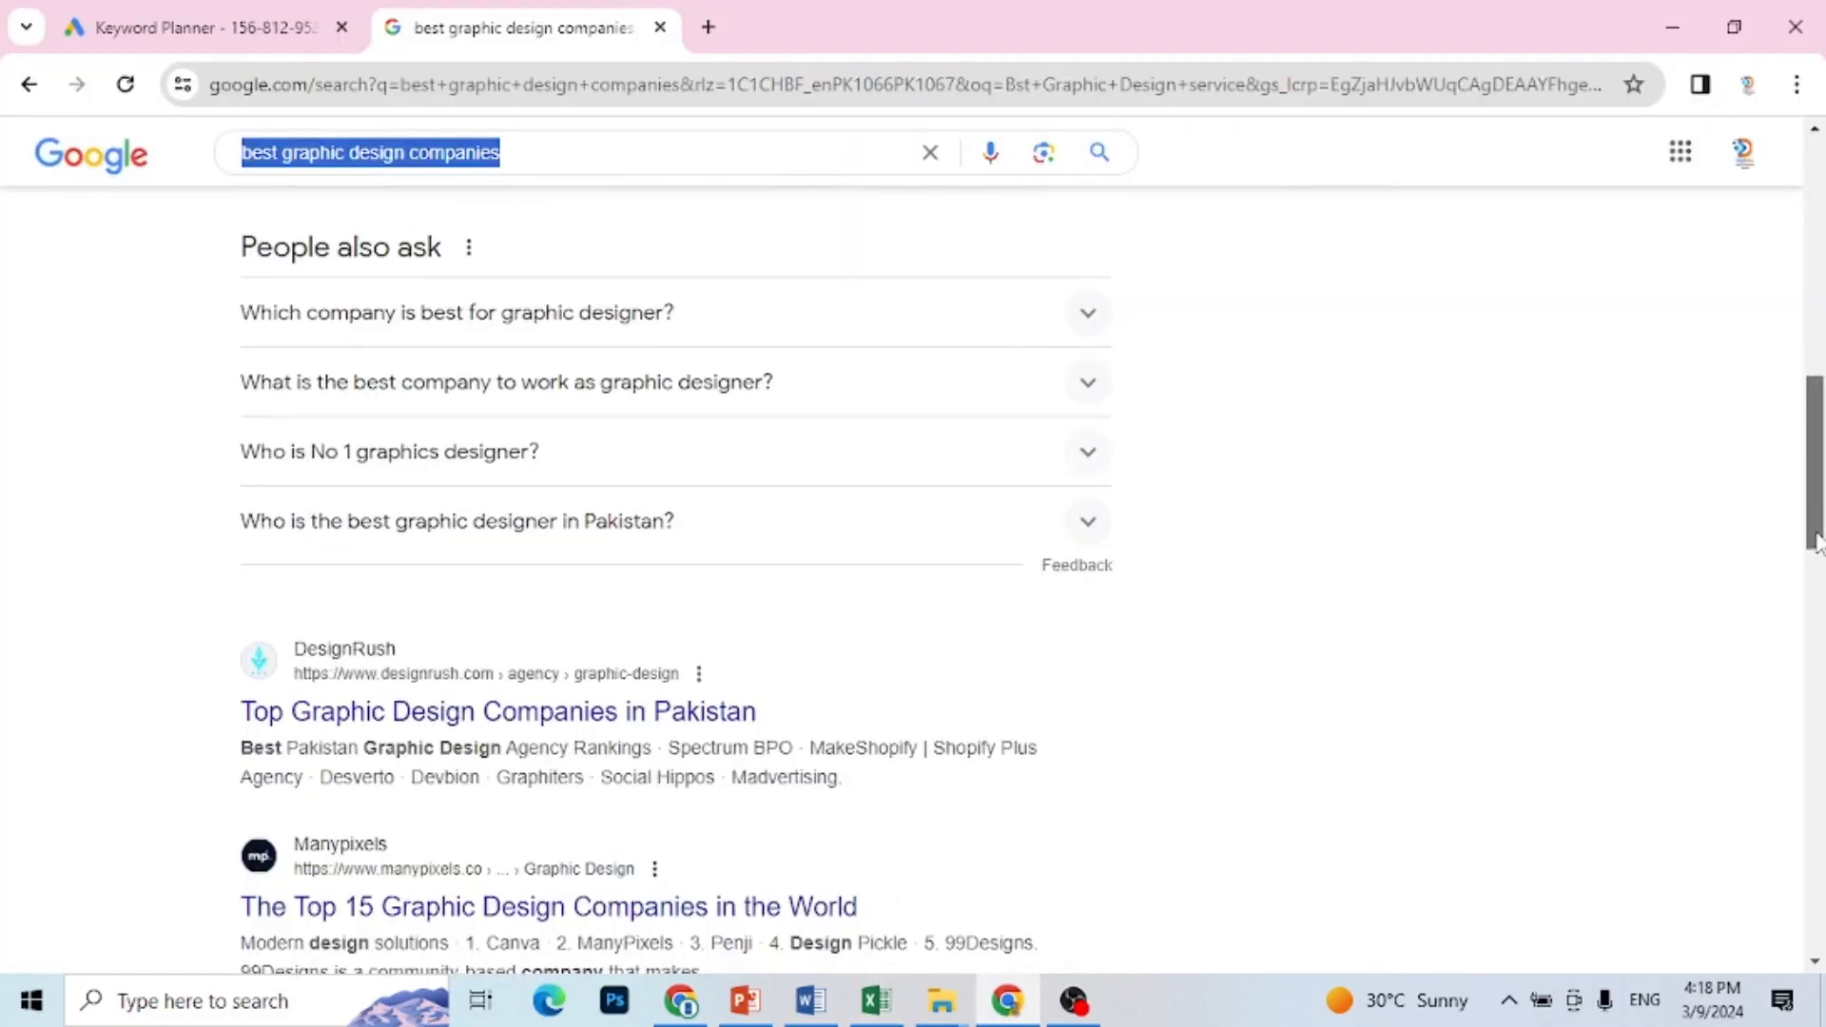
Step: Back in Chrome, open the related search "top graphic design companies in pakistan" from the Google results page
drag(1822, 536, 1825, 908)
scroll(871, 642, down, 3)
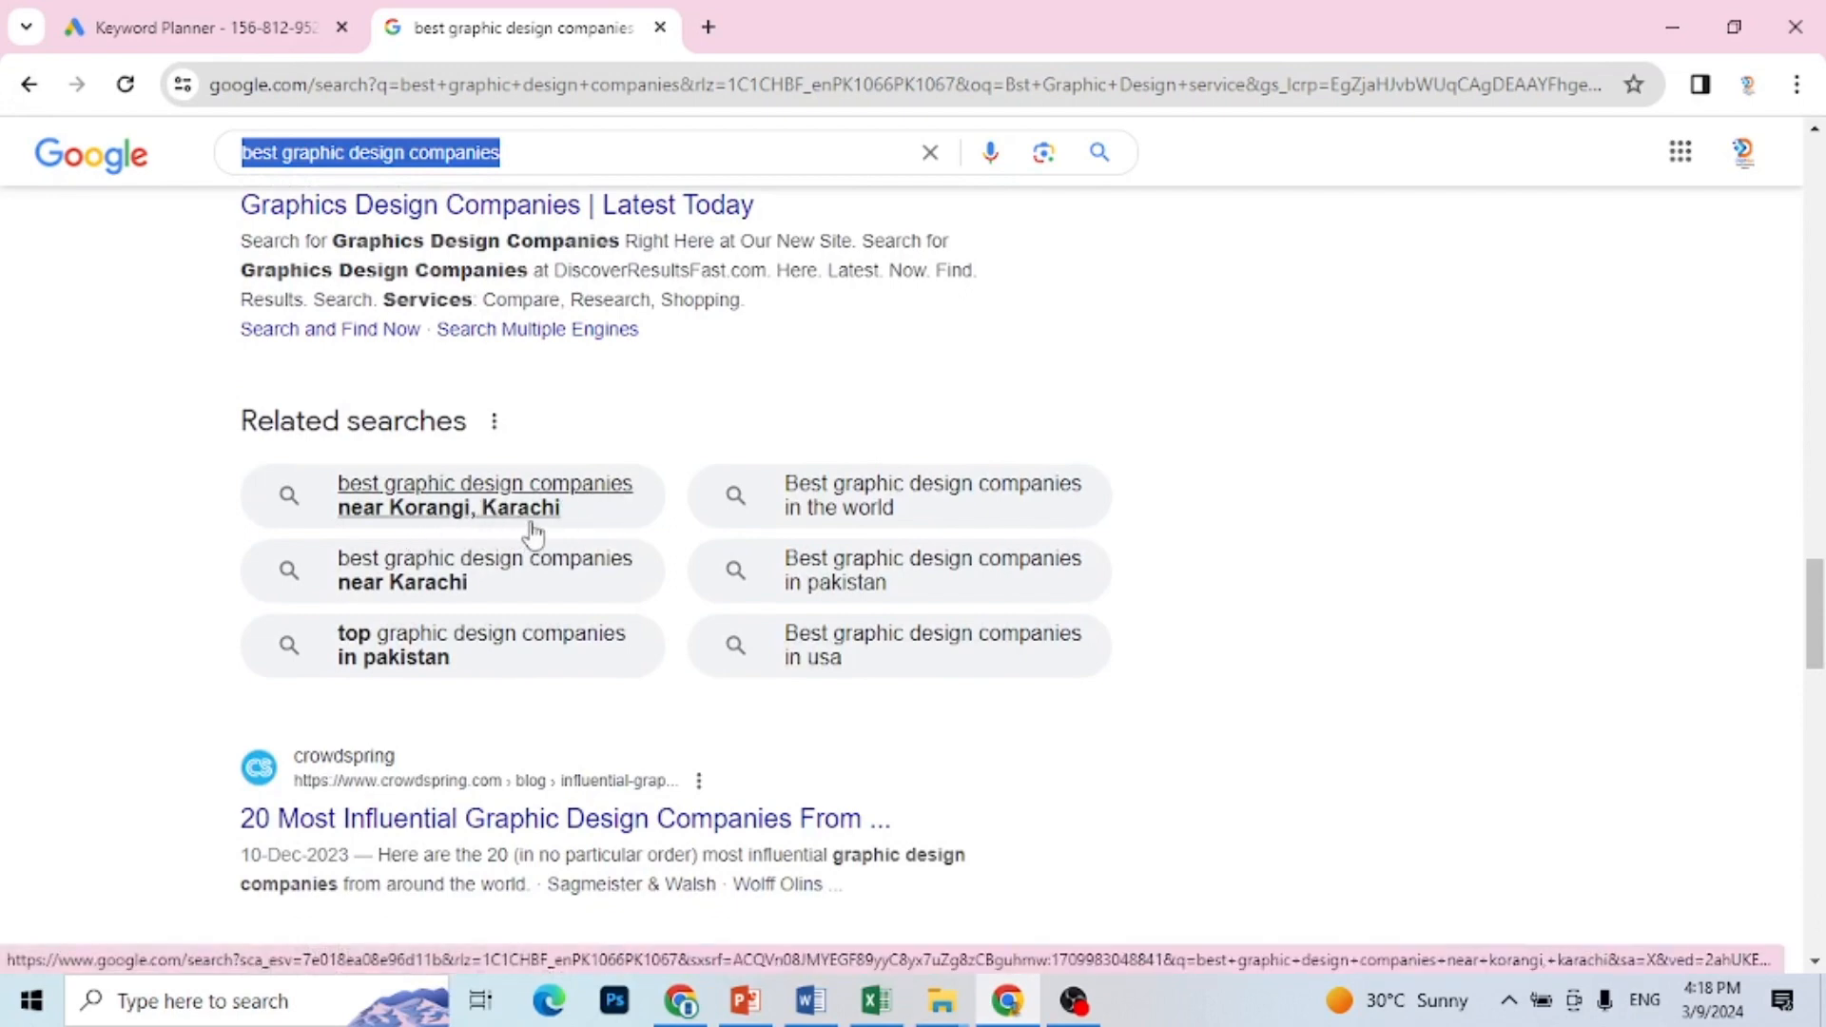
click(600, 652)
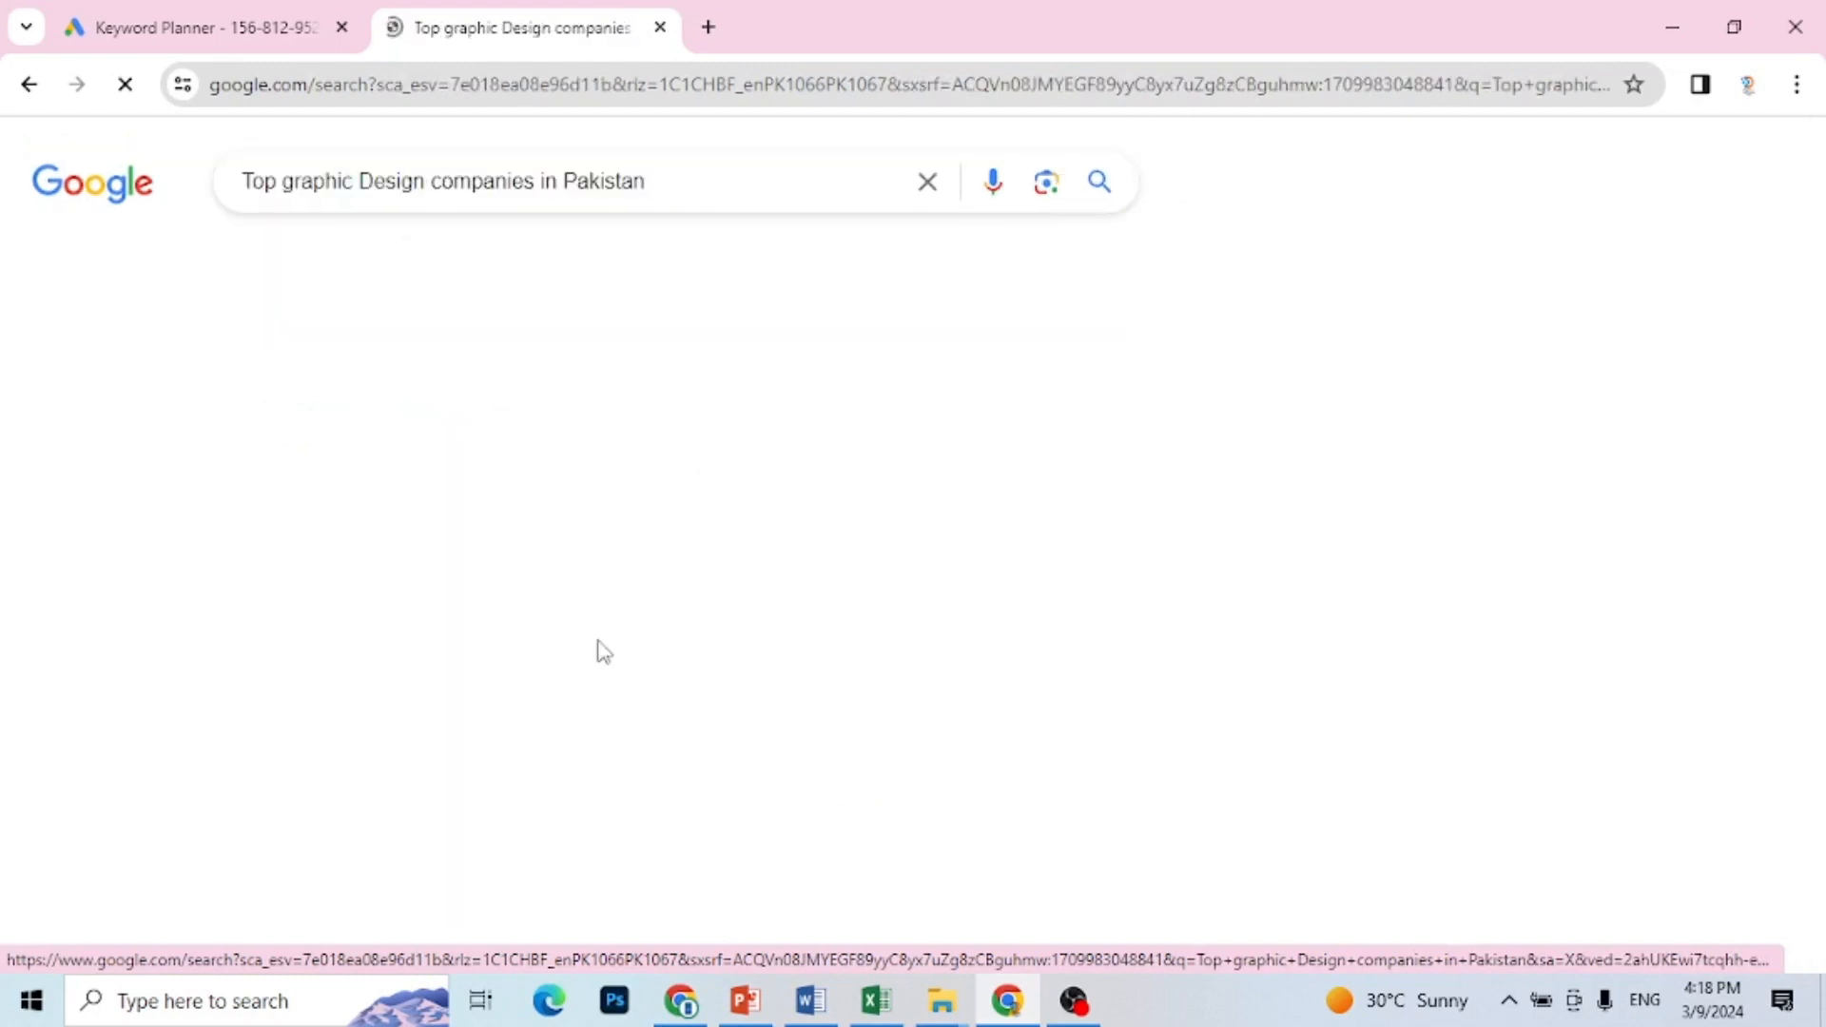
Step: Copy the query "Top graphic Design companies in Pakistan" and paste it into B9 of the Excel keyword sheet
drag(693, 180, 190, 120)
key(ctrl+c)
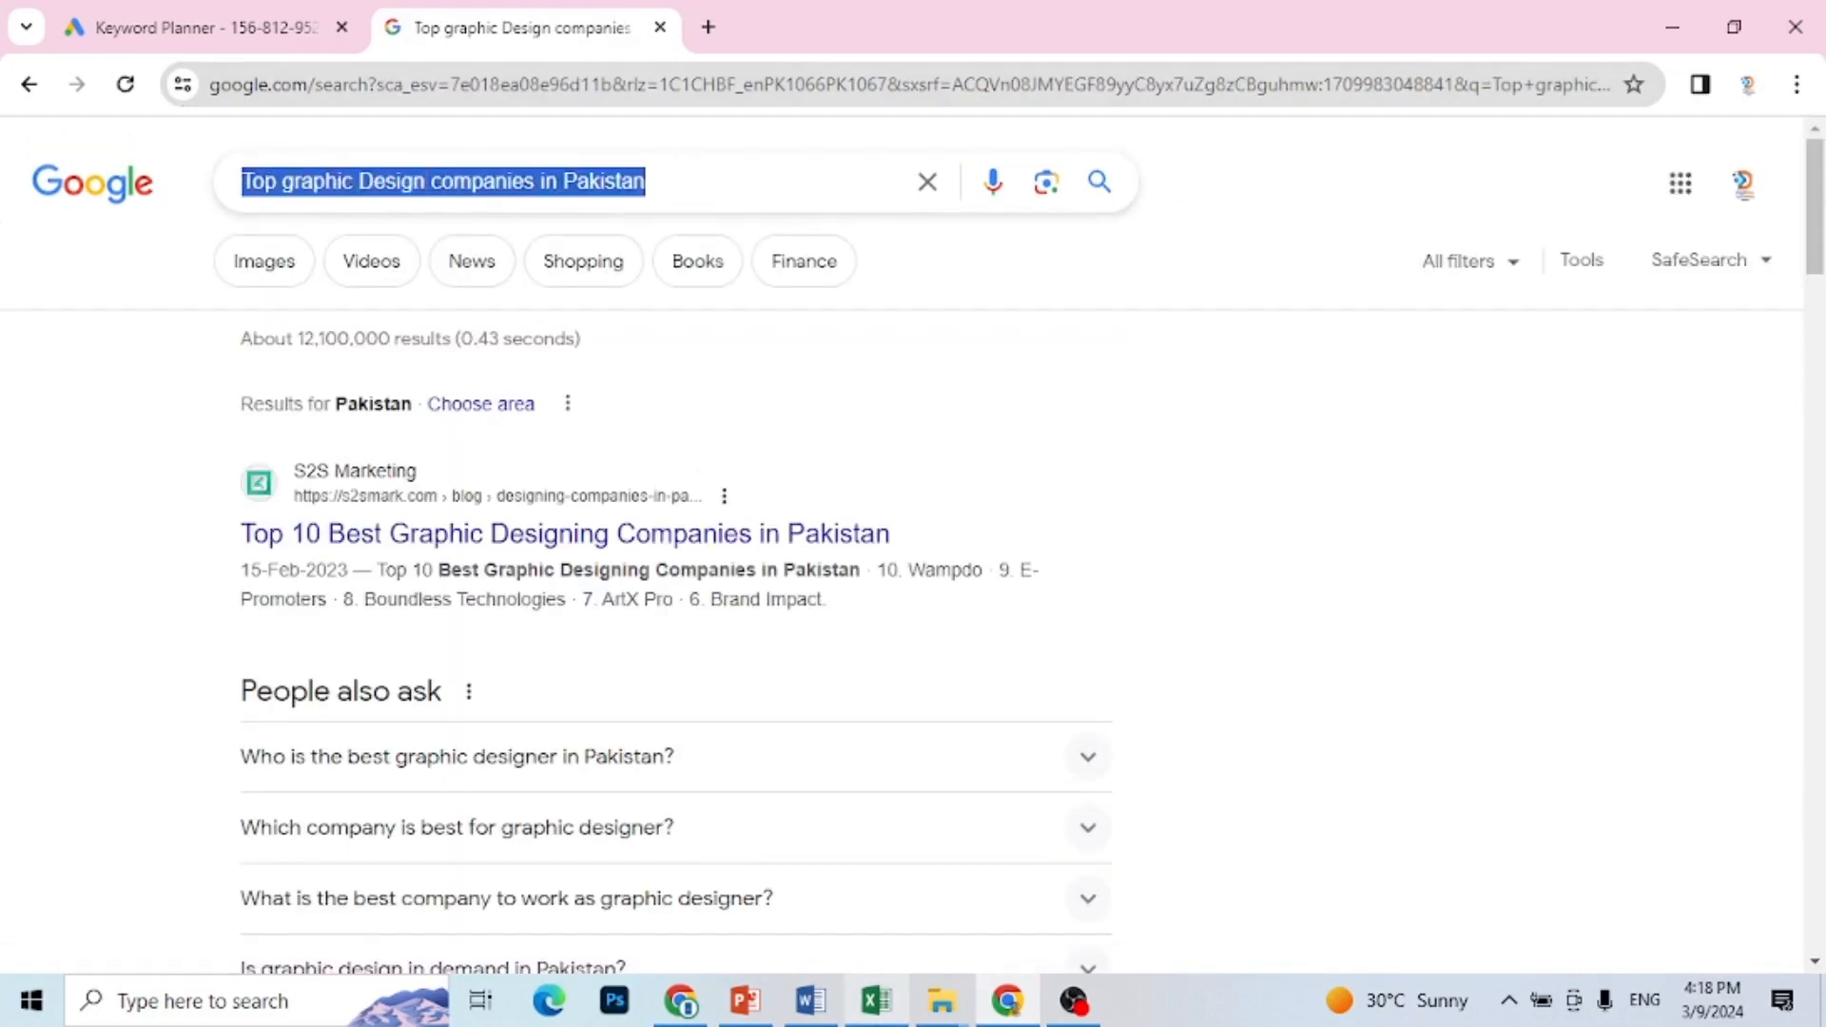
click(876, 1000)
key(ctrl+v)
click(293, 549)
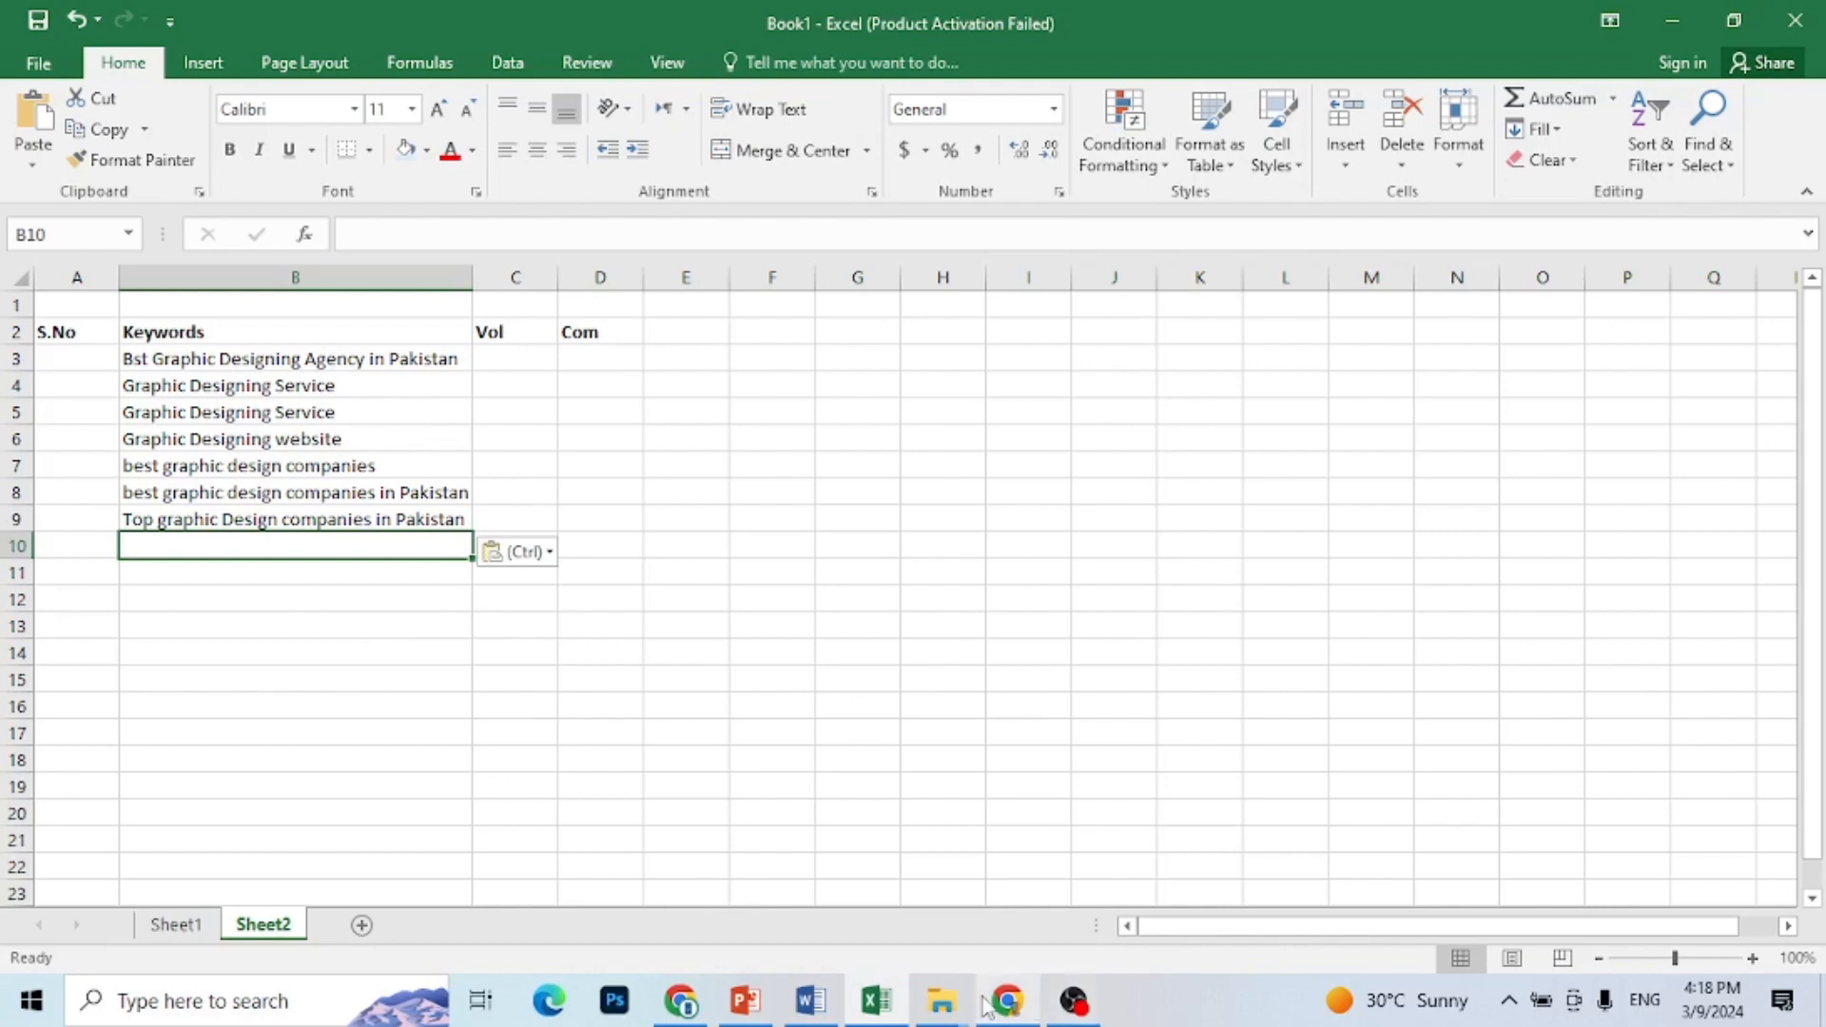
Step: Copy "Graphic Designing Service" from B4 and add it as a keyword in Google Ads Keyword Planner in Chrome
click(352, 386)
key(ctrl+c)
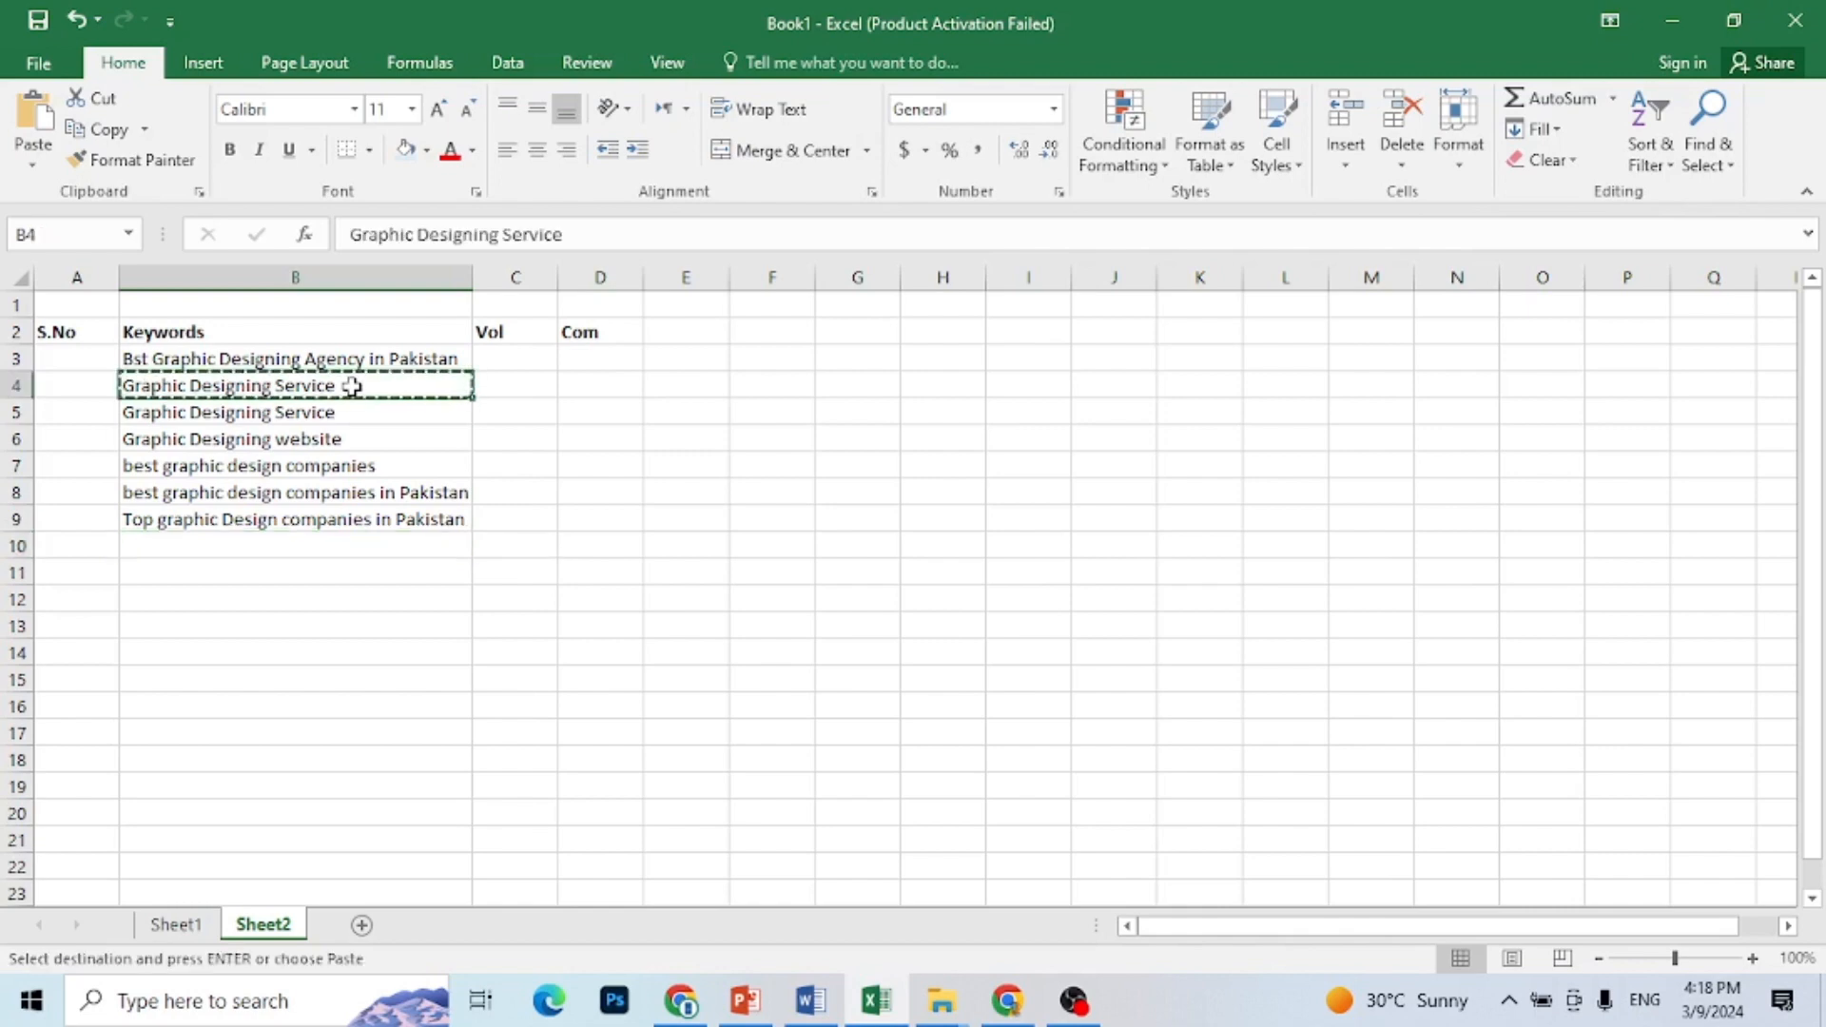
click(677, 1001)
click(1008, 1000)
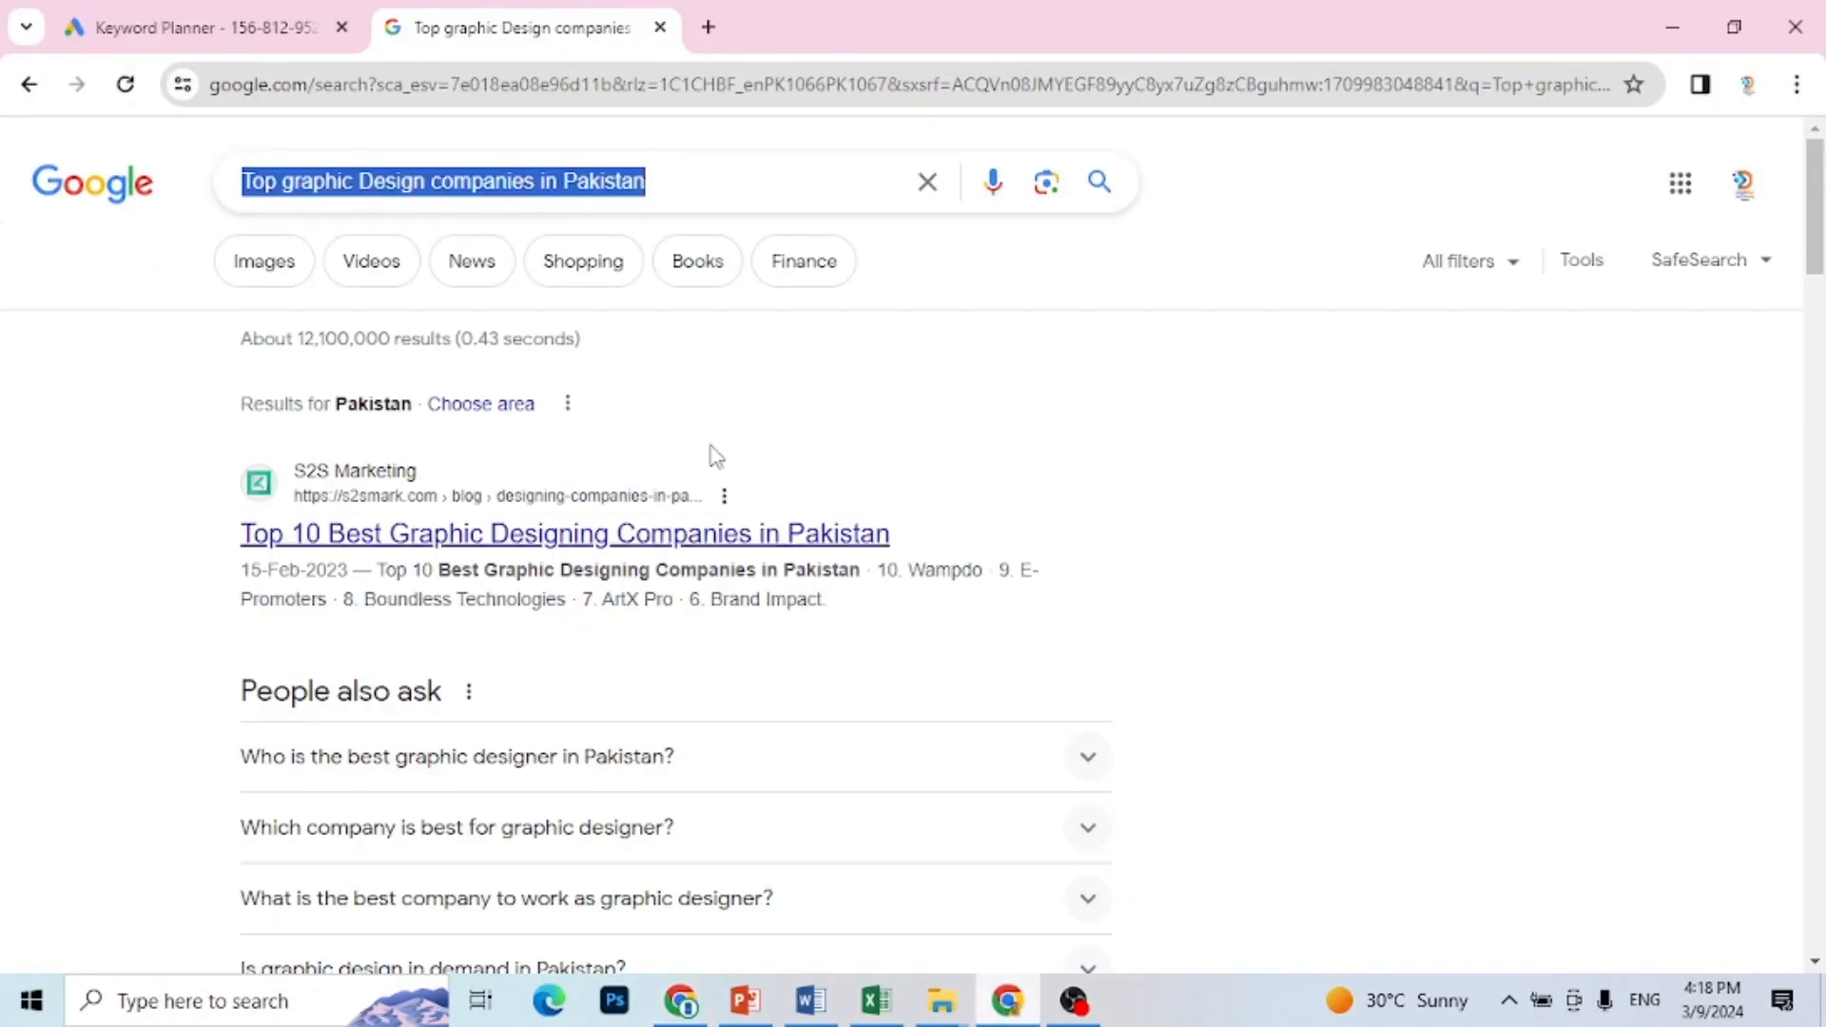
click(199, 26)
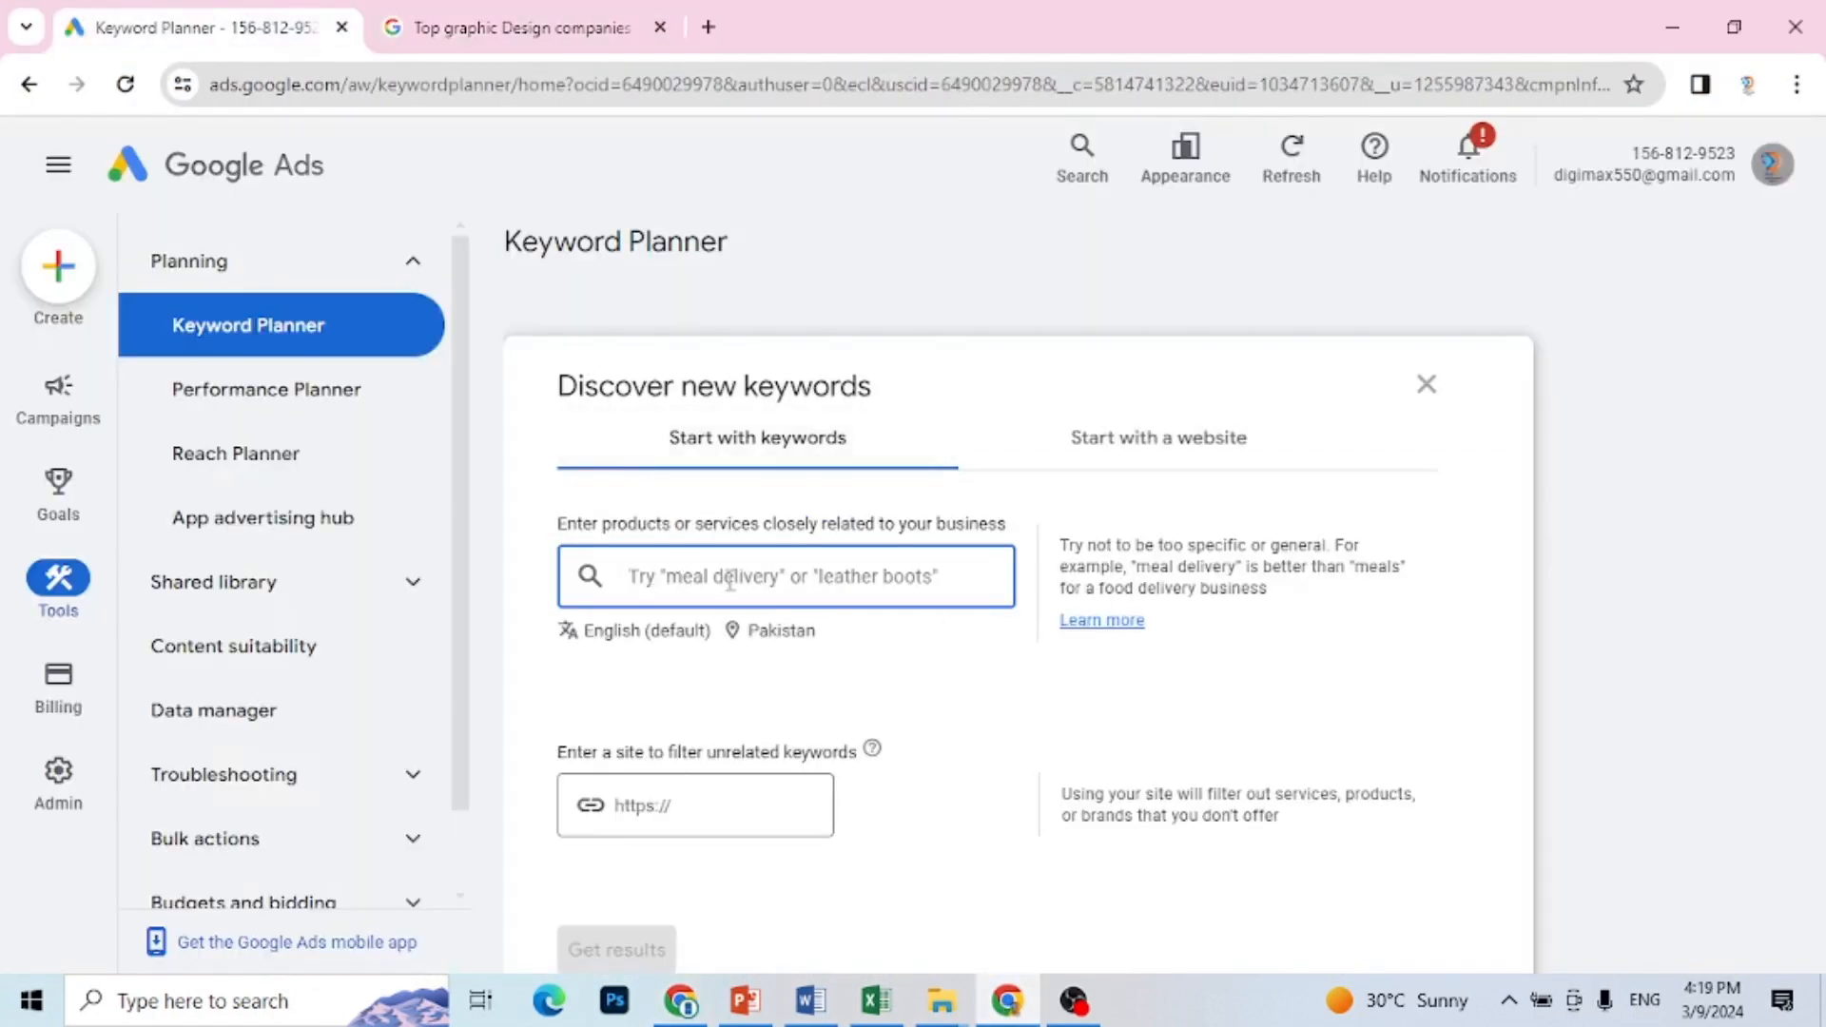
key(ctrl+v)
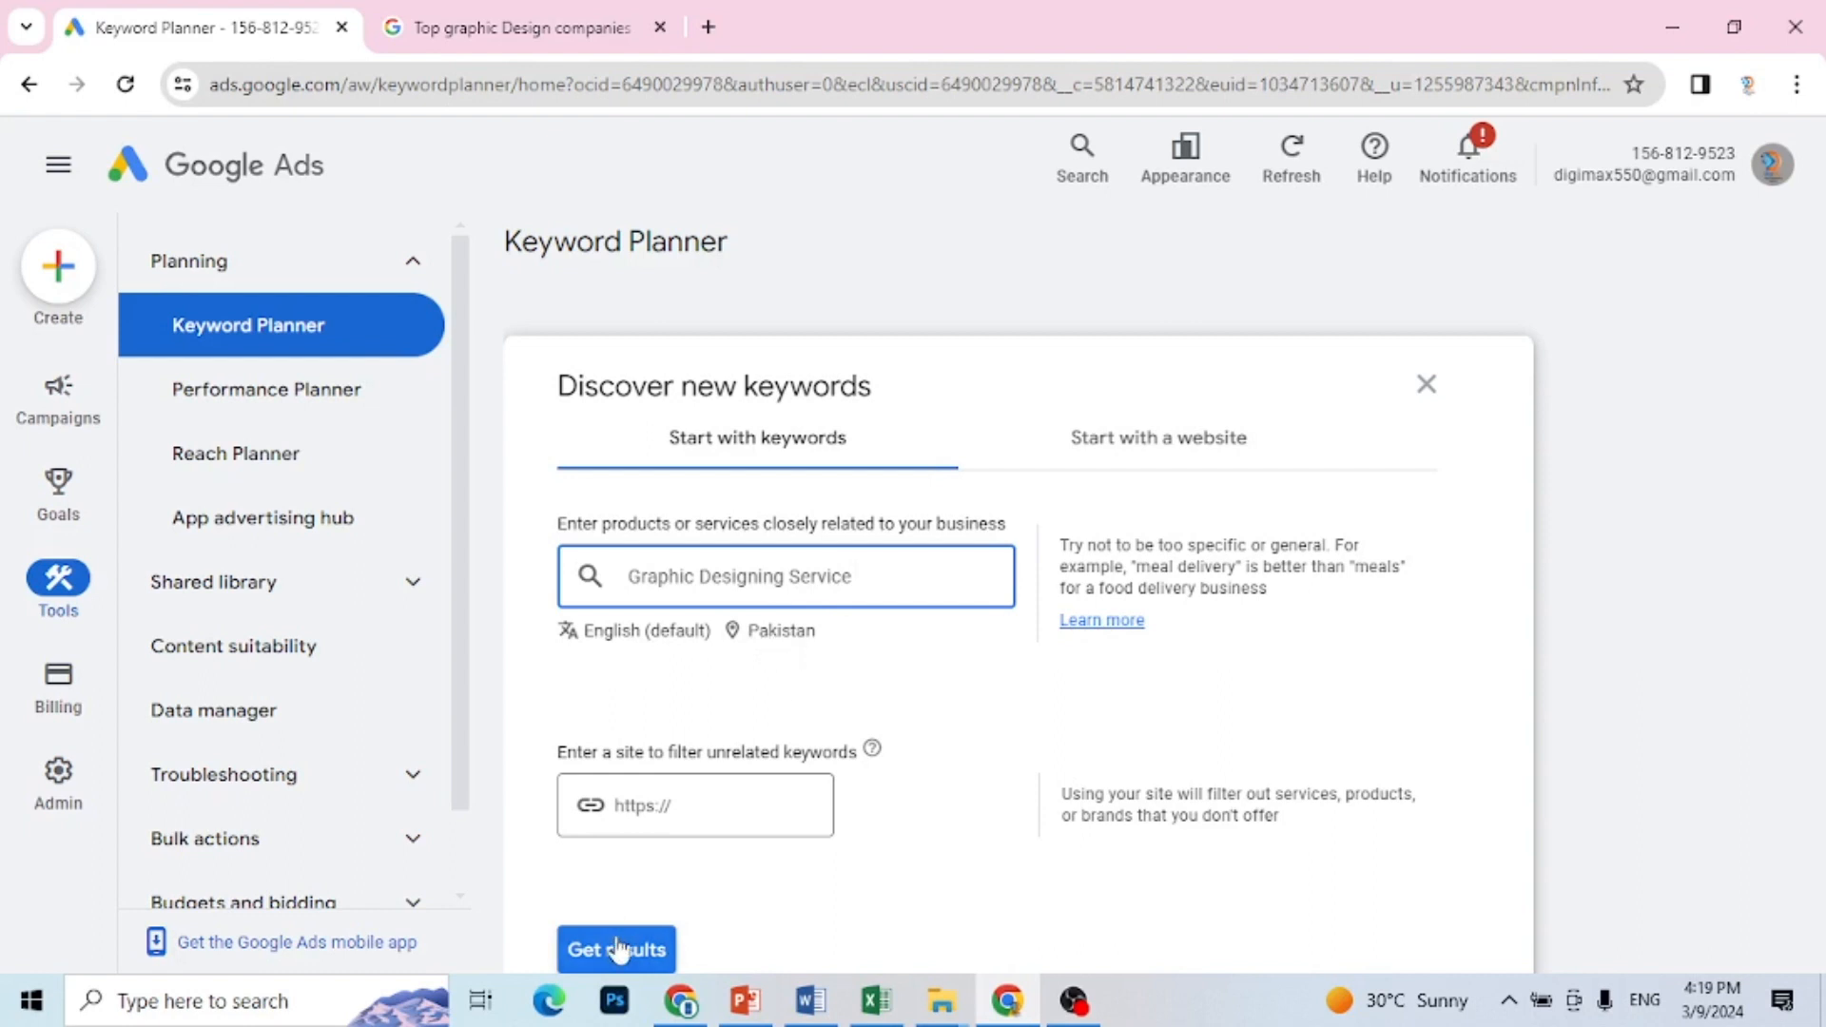
key(Return)
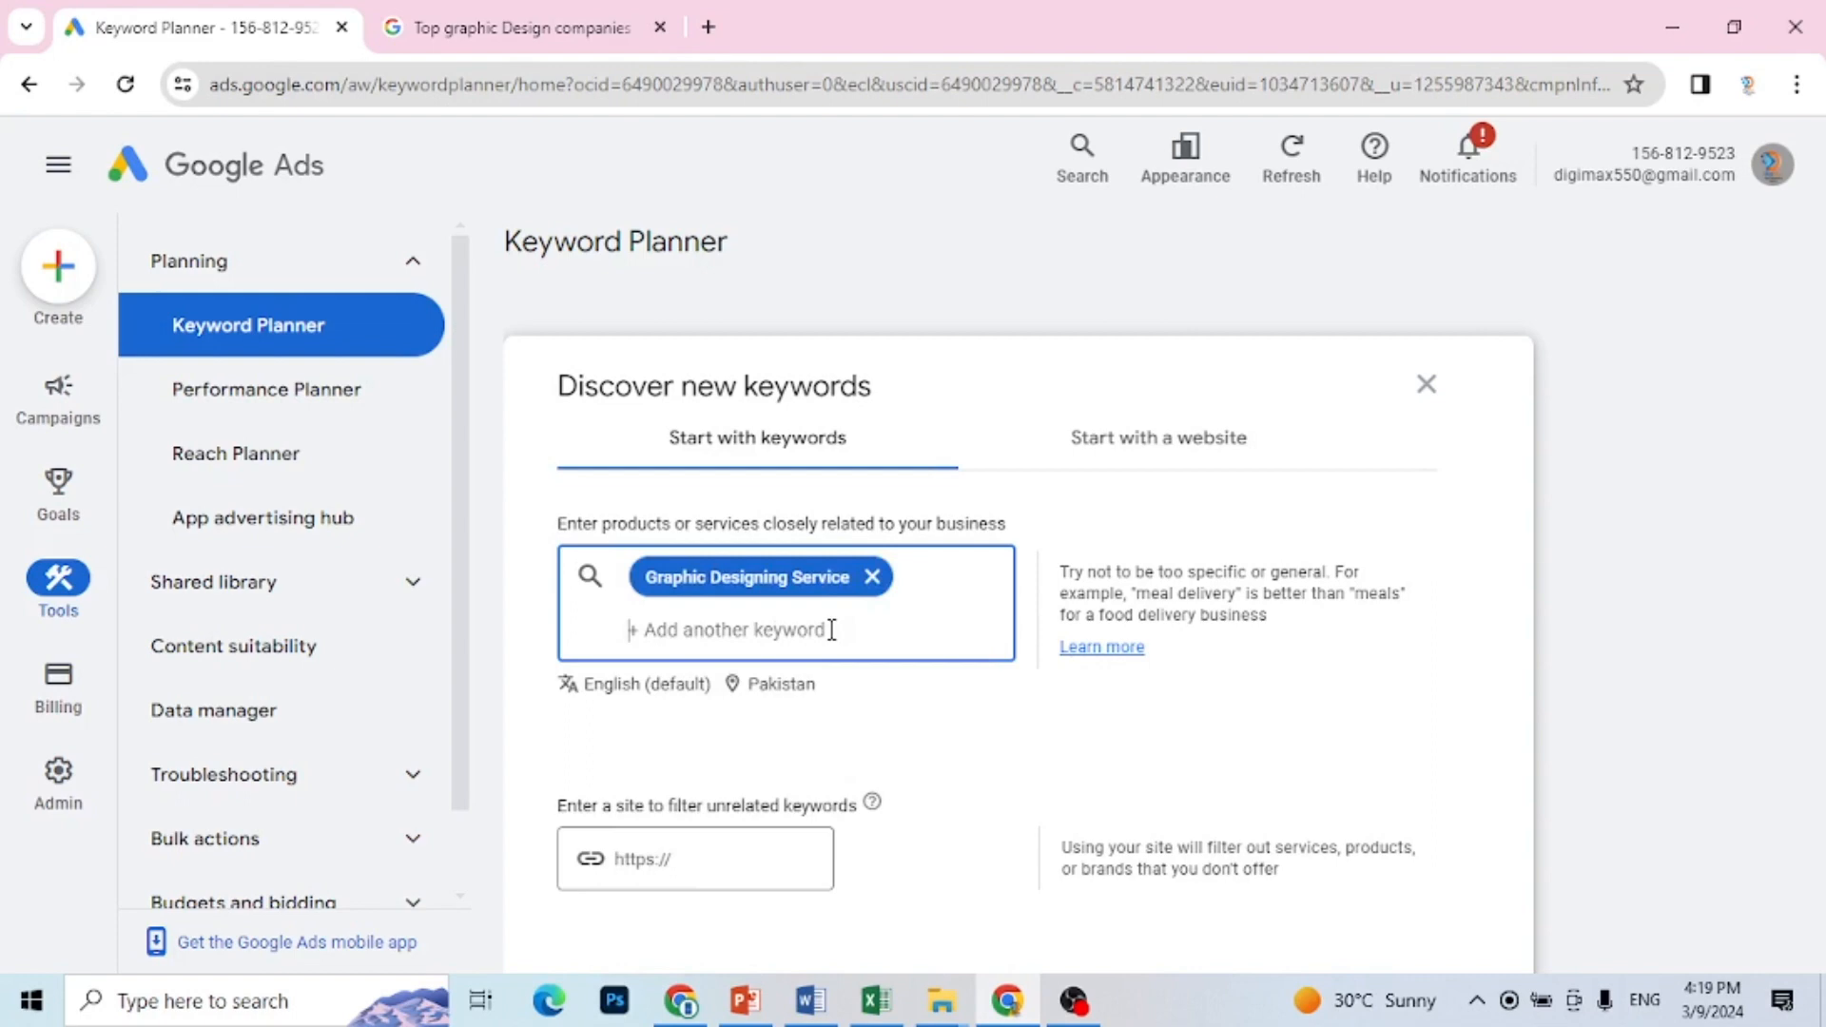
Step: Copy "best graphic design companies" from B7 in Excel and add it as the second keyword in Keyword Planner
click(876, 1001)
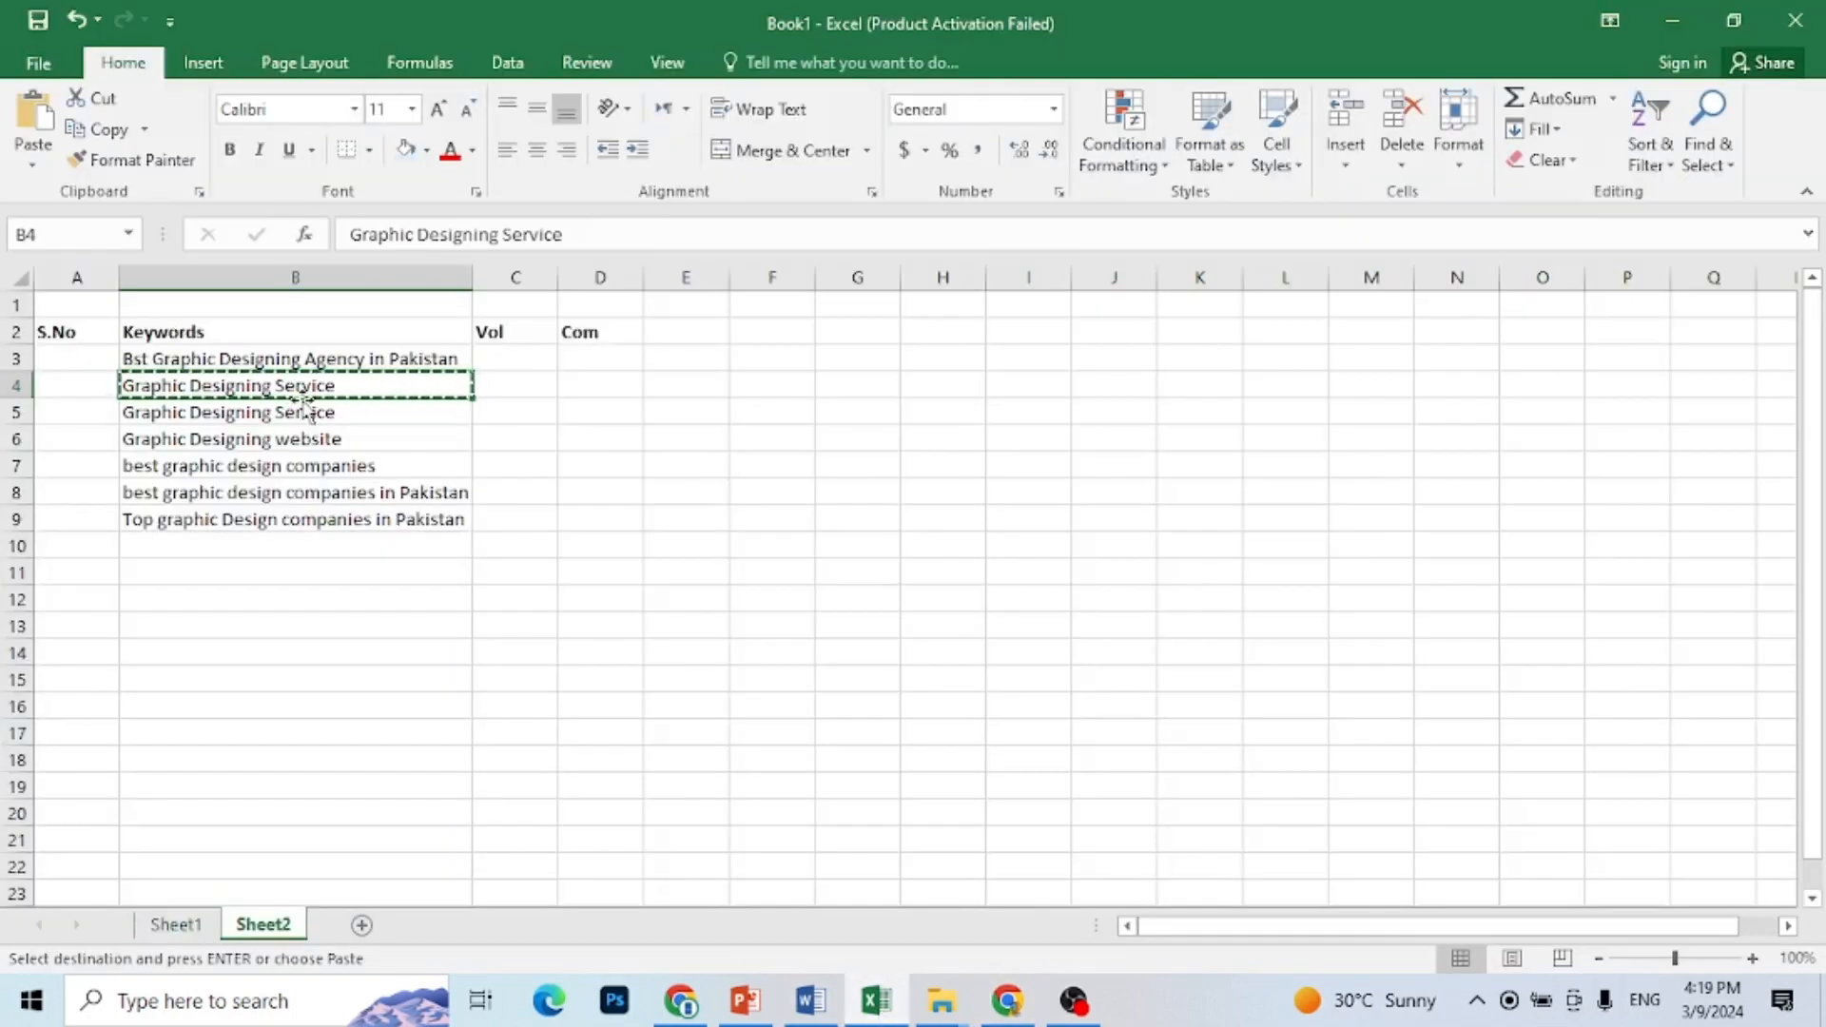
click(317, 471)
key(ctrl+c)
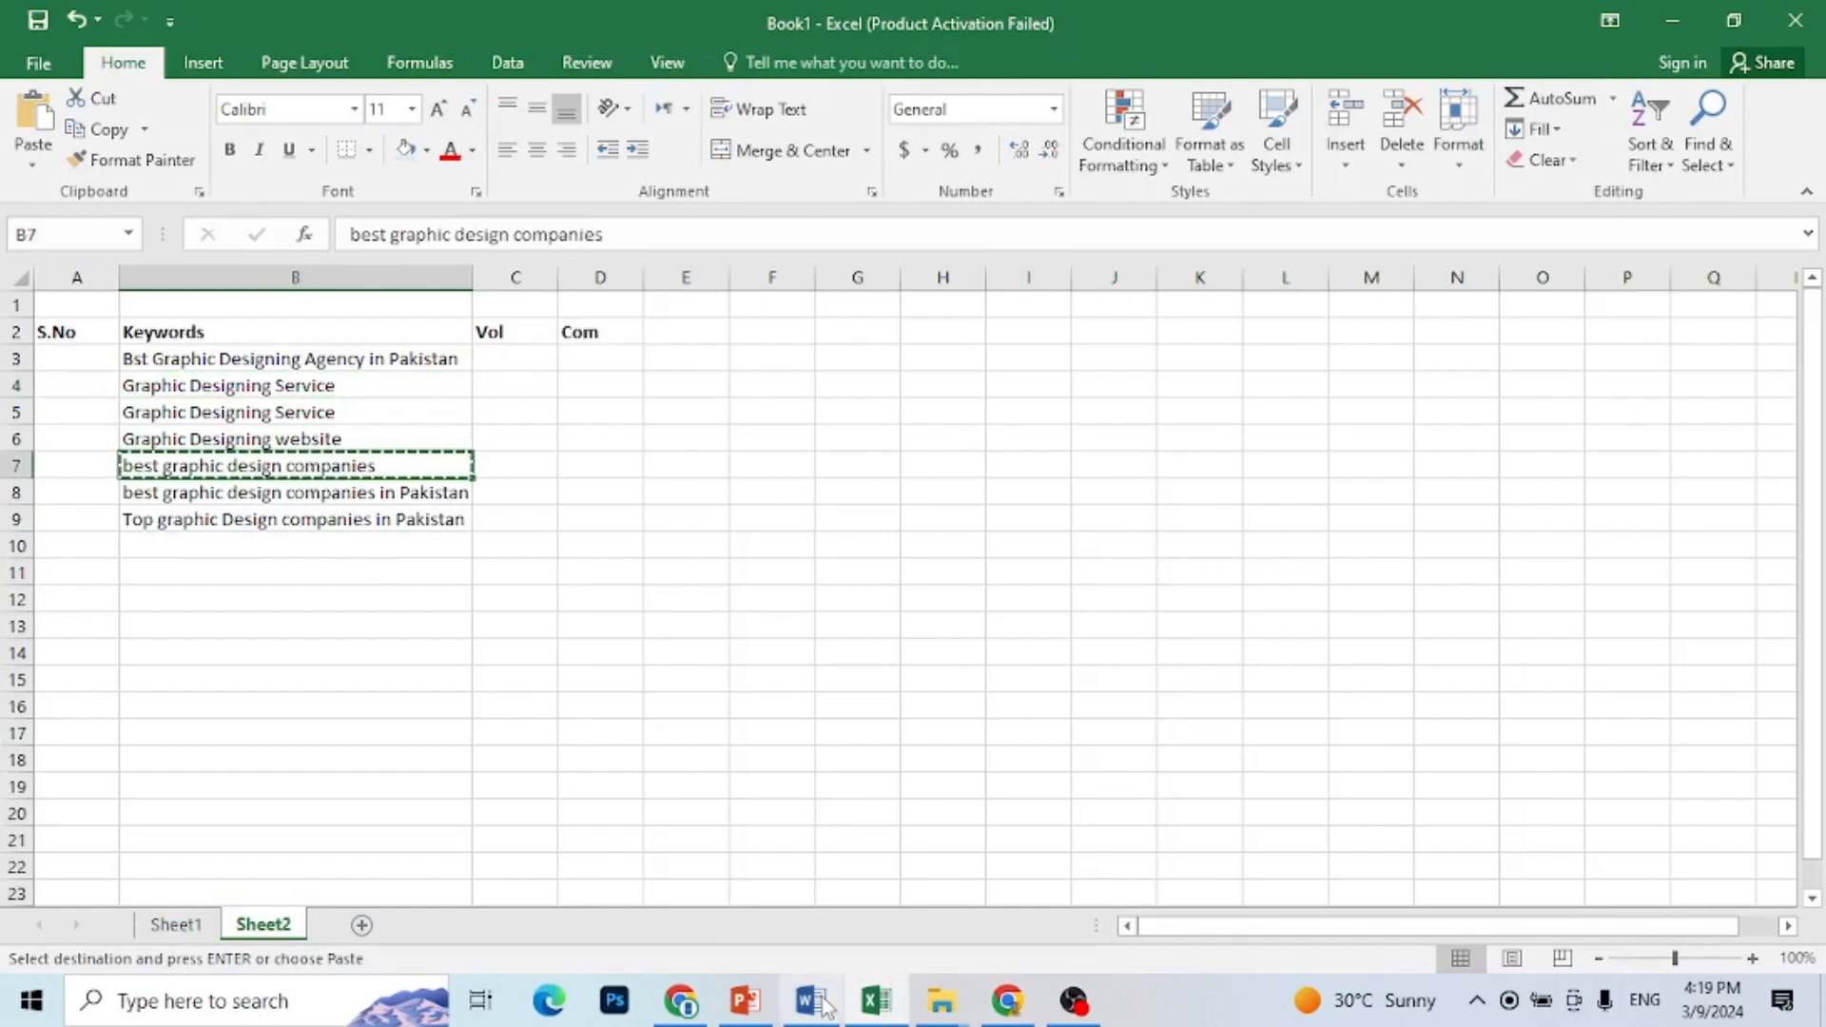
click(1007, 1001)
key(ctrl+v)
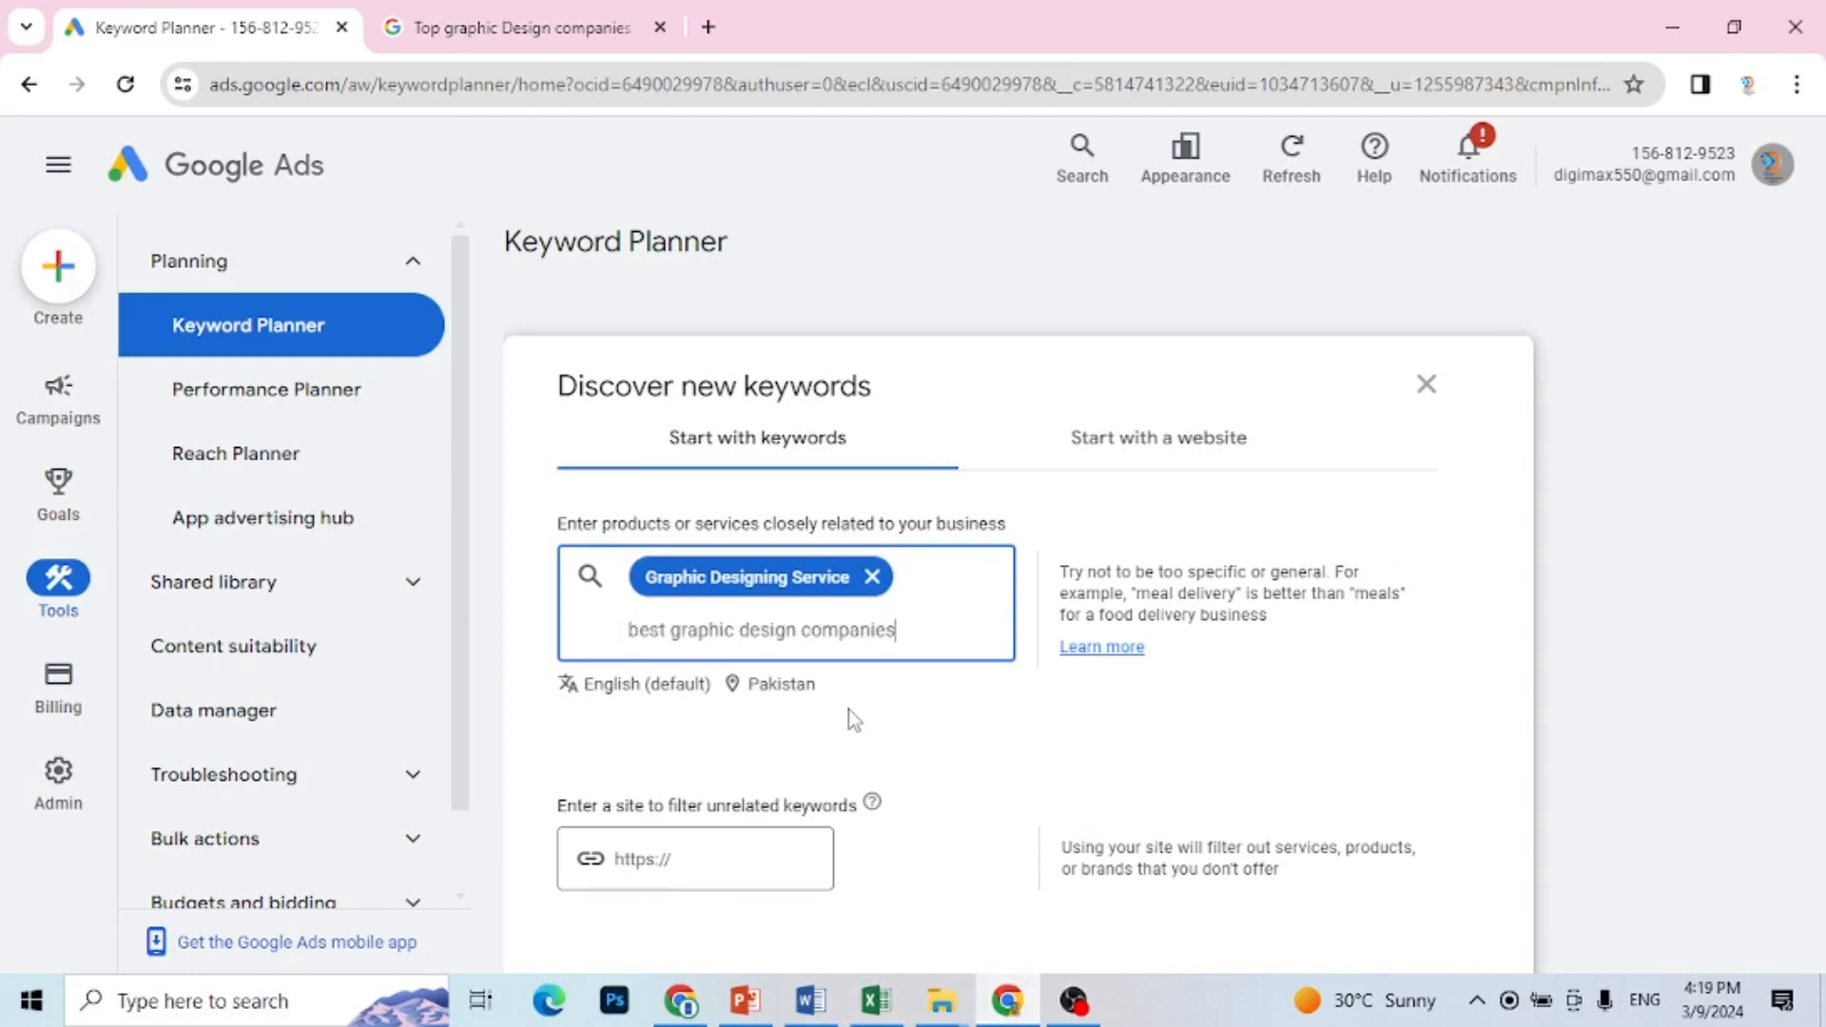
key(Return)
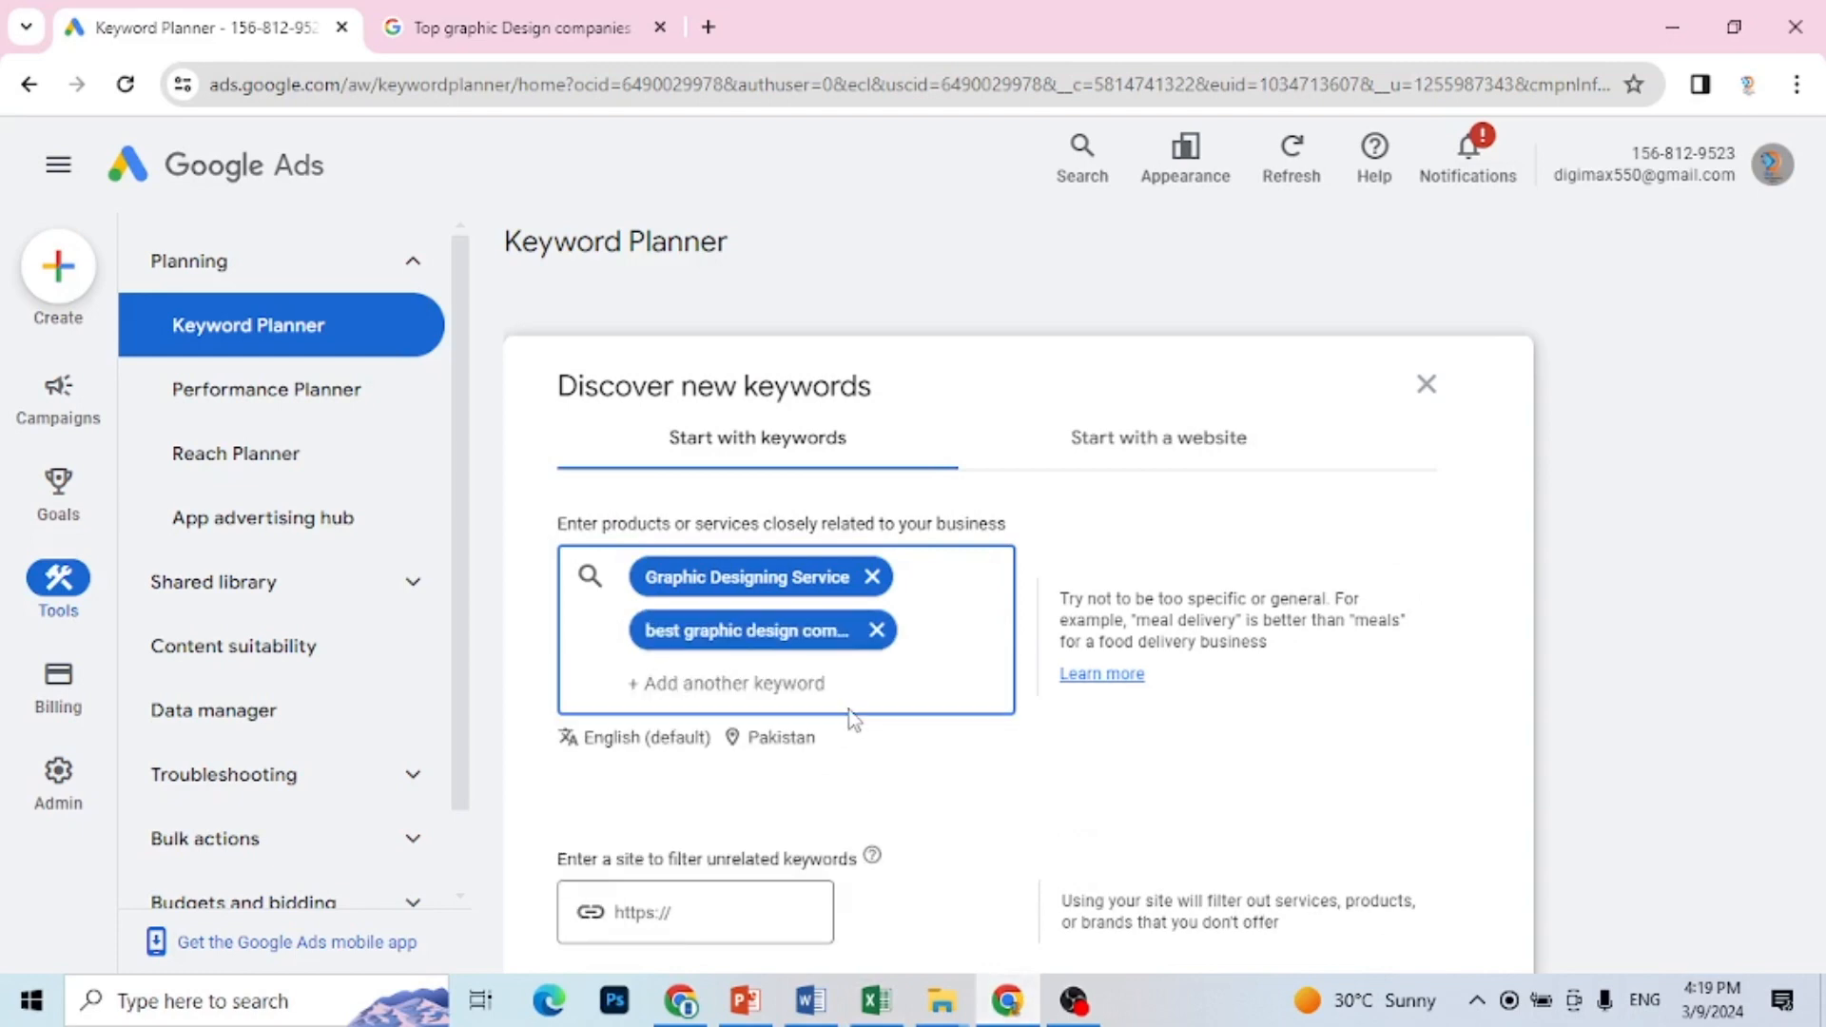
Step: Copy "Top graphic Design companies in Pakistan" from B9 in Excel and add it as the third keyword in Keyword Planner
click(875, 1001)
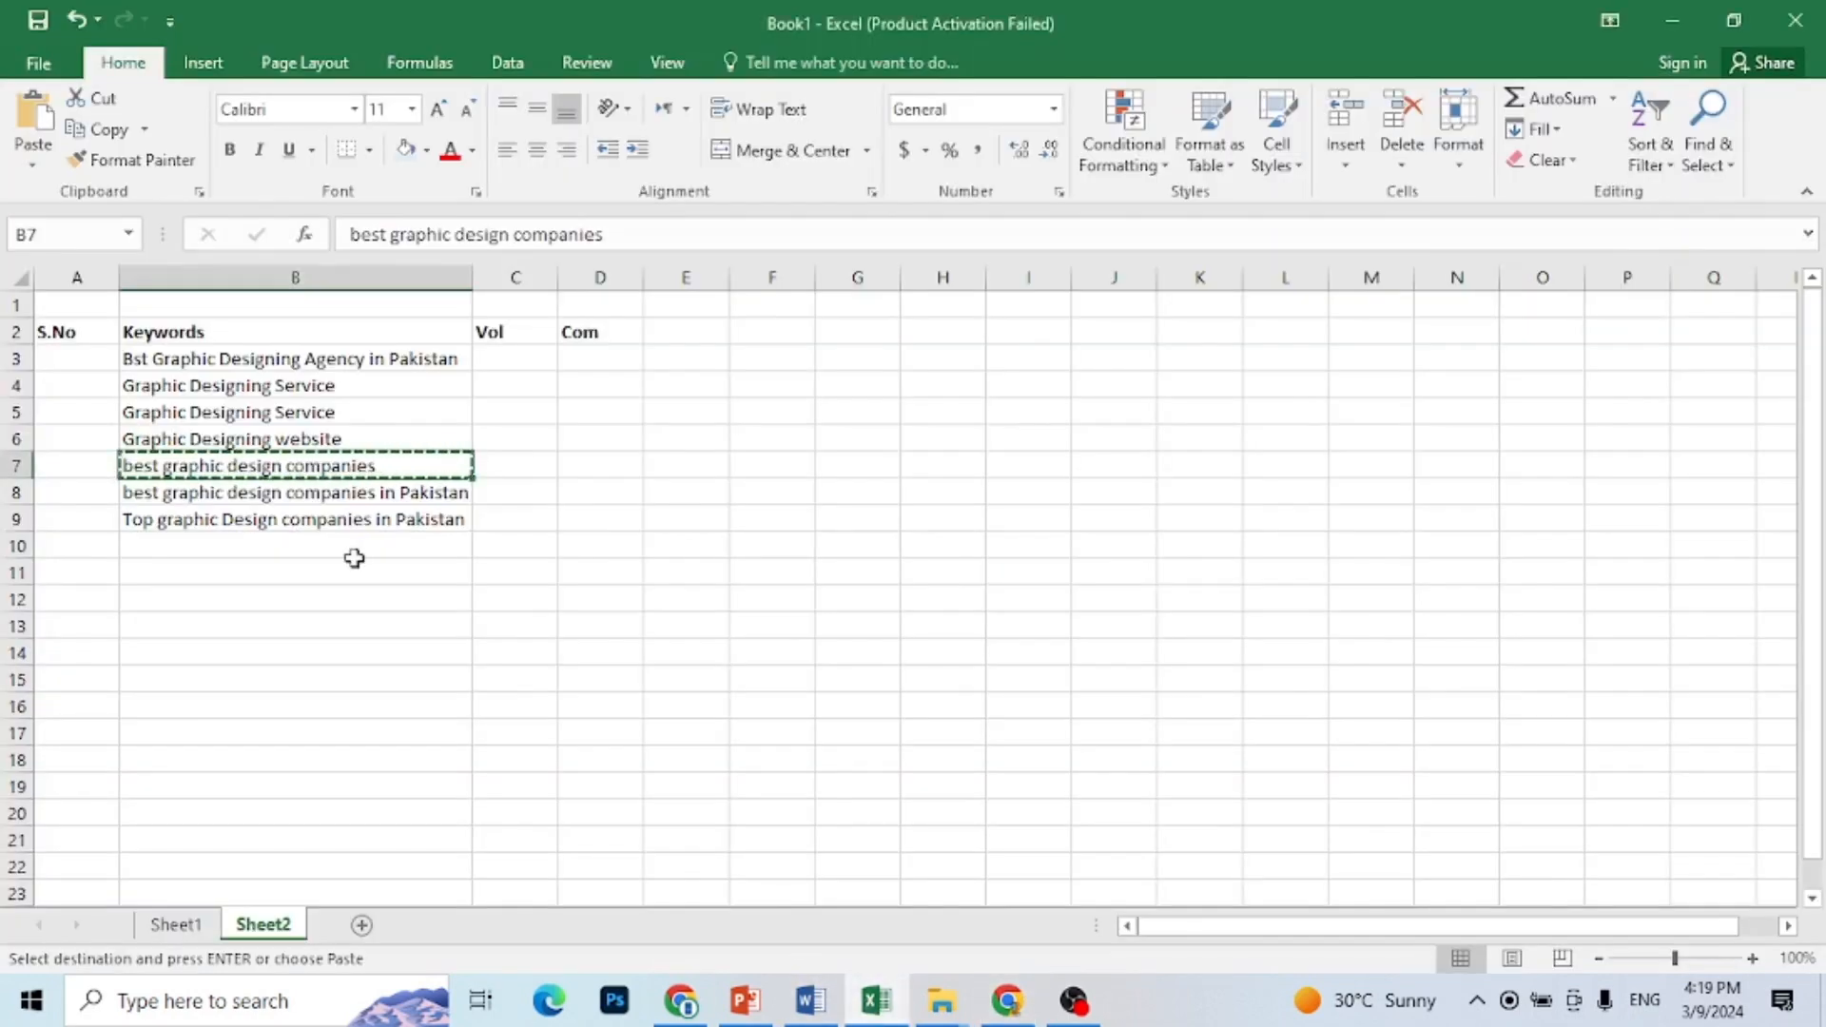
click(228, 521)
key(ctrl+c)
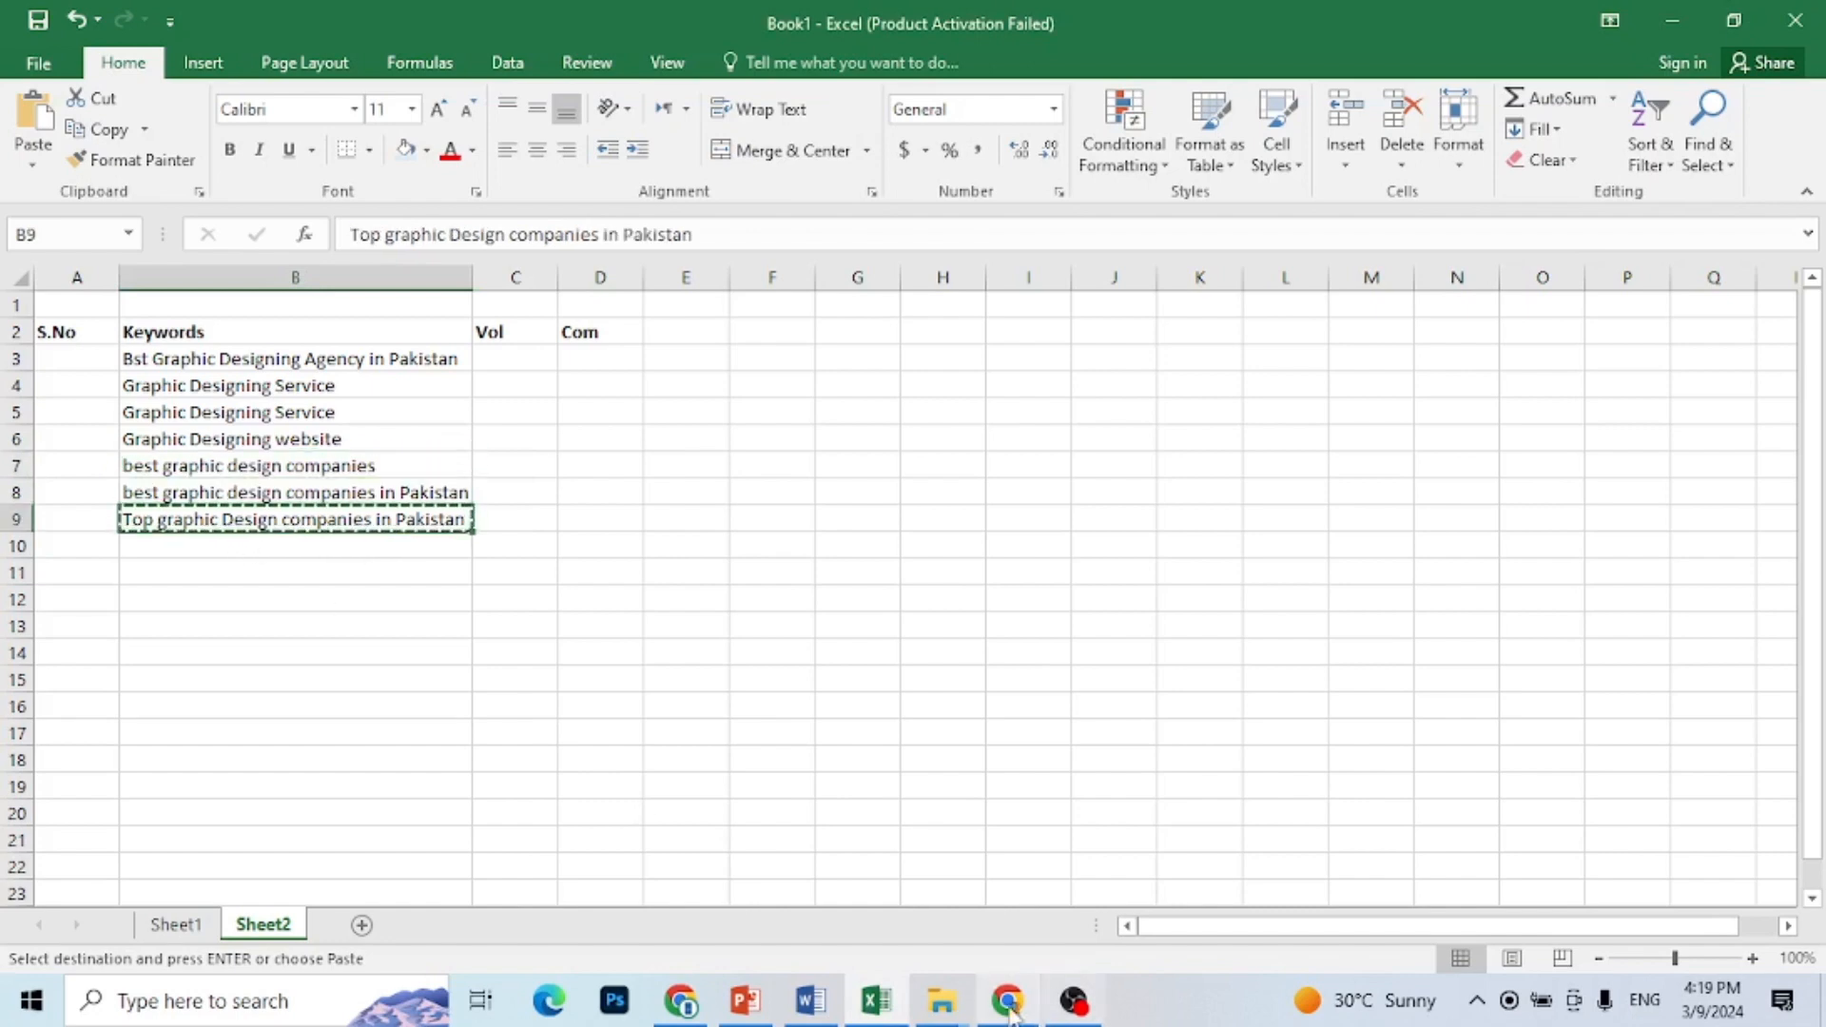
click(880, 785)
key(ctrl+v)
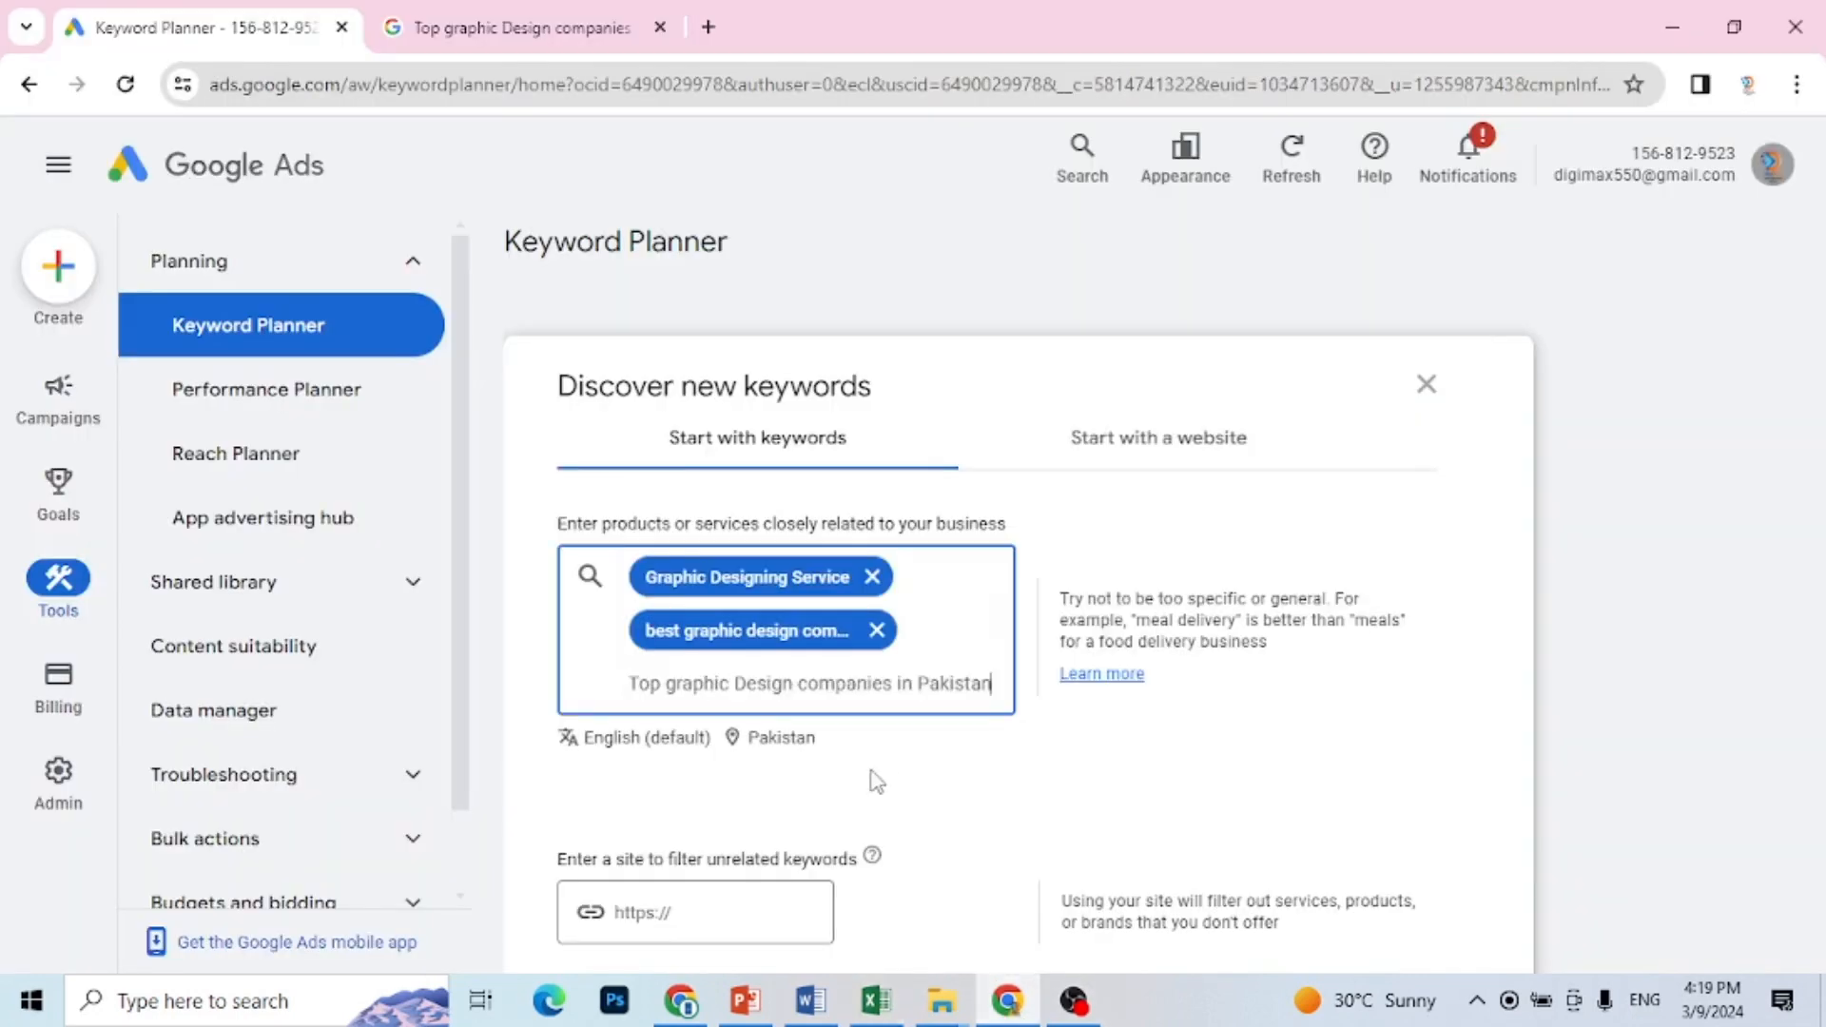
key(Return)
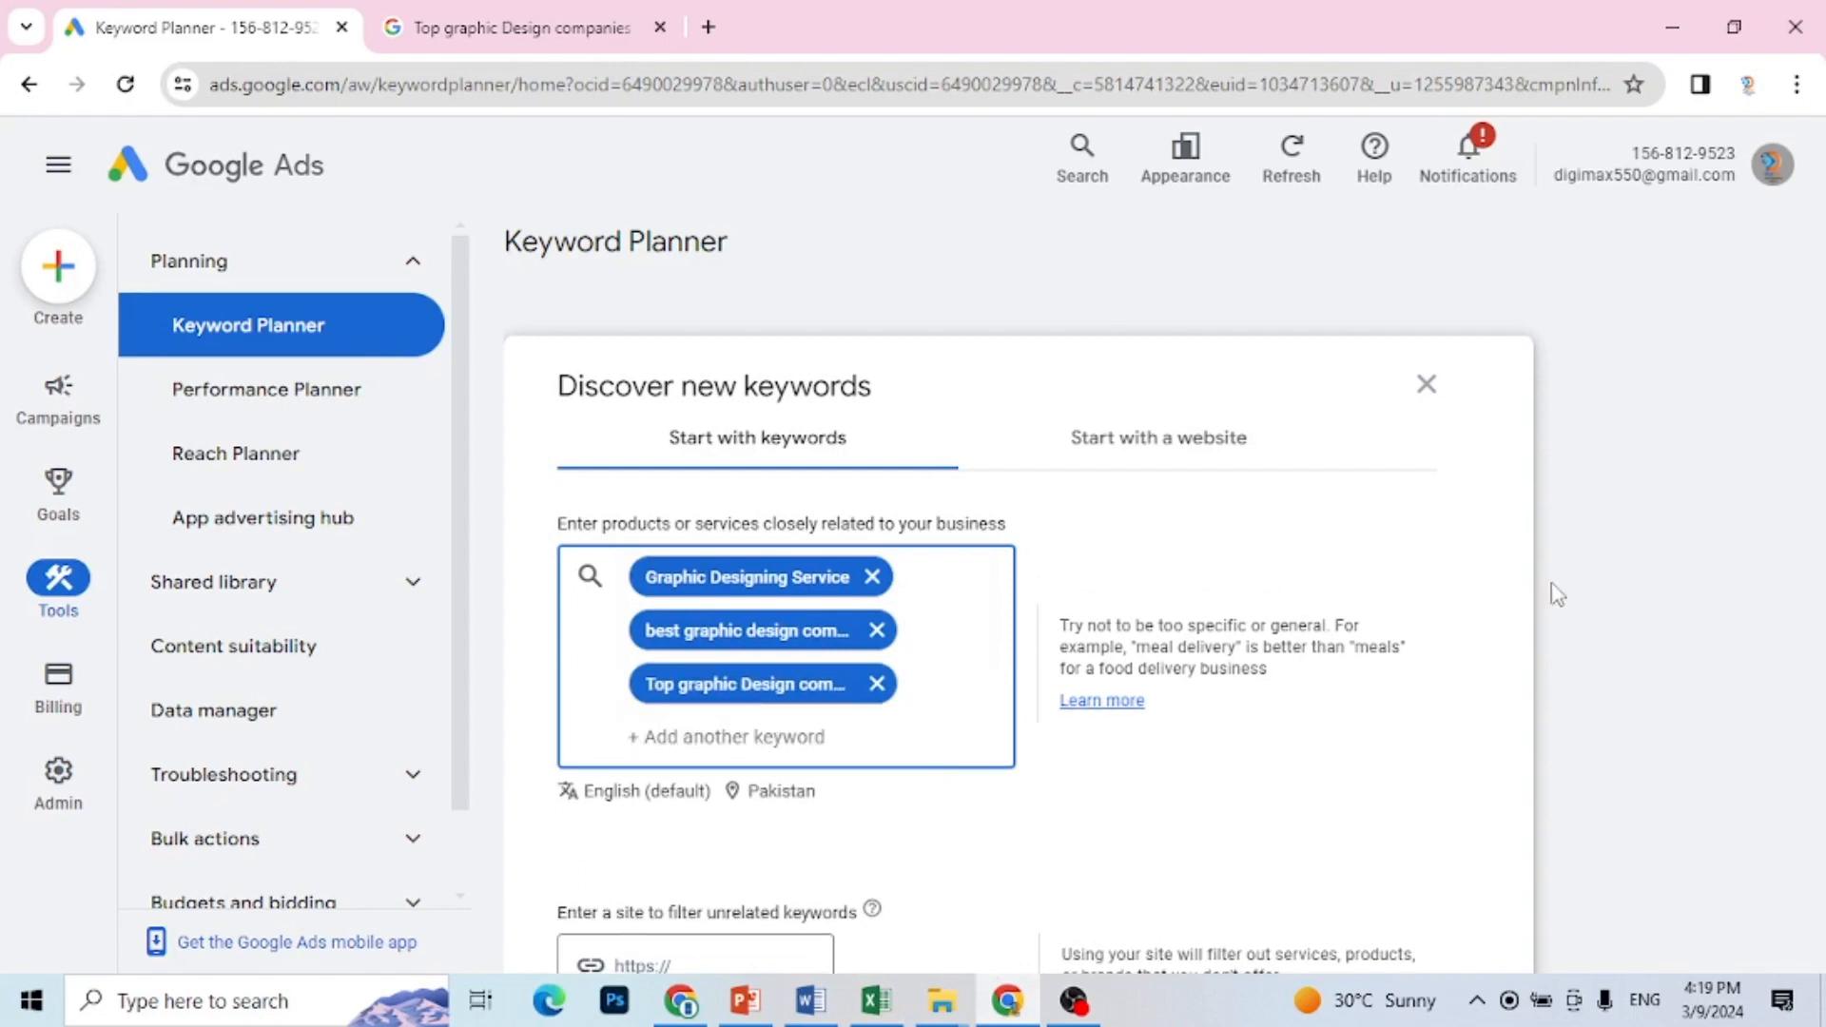
Step: Reduce the page zoom to 80%, get the results for the three keywords and close the keyword refinement pane
click(1819, 494)
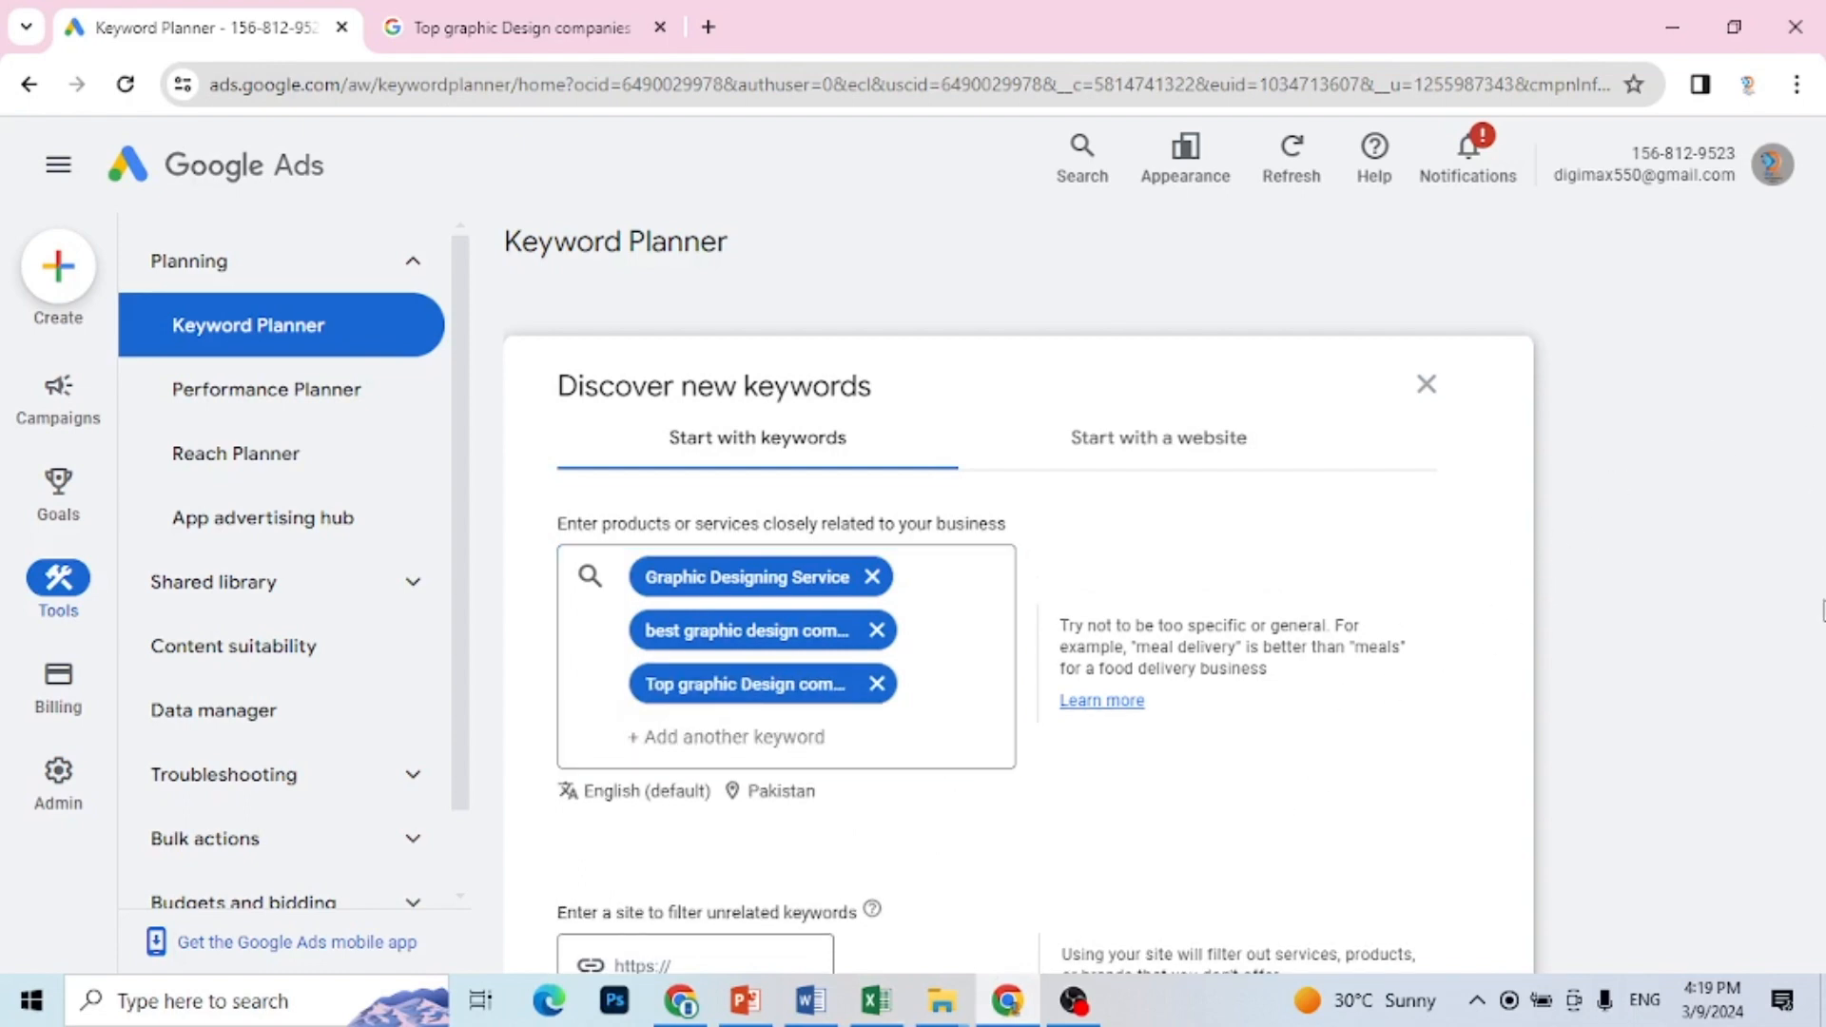
key(ctrl+minus)
key(ctrl+minus)
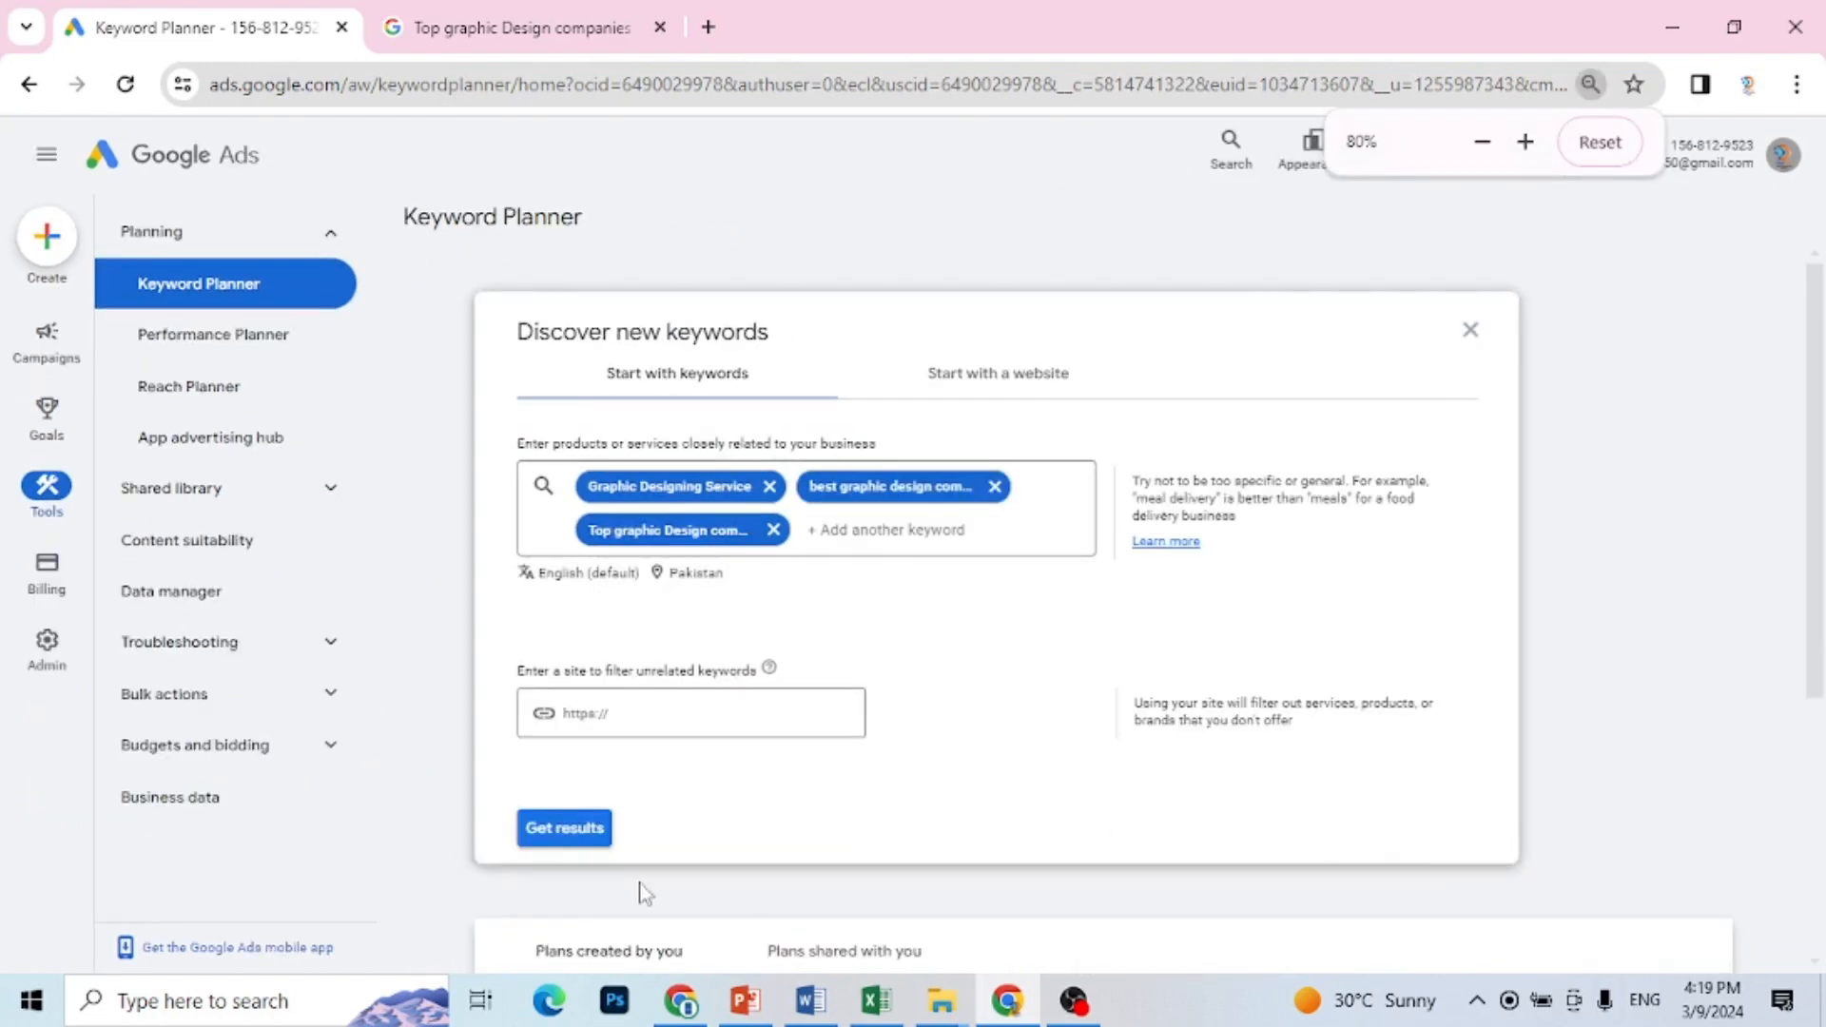
click(595, 841)
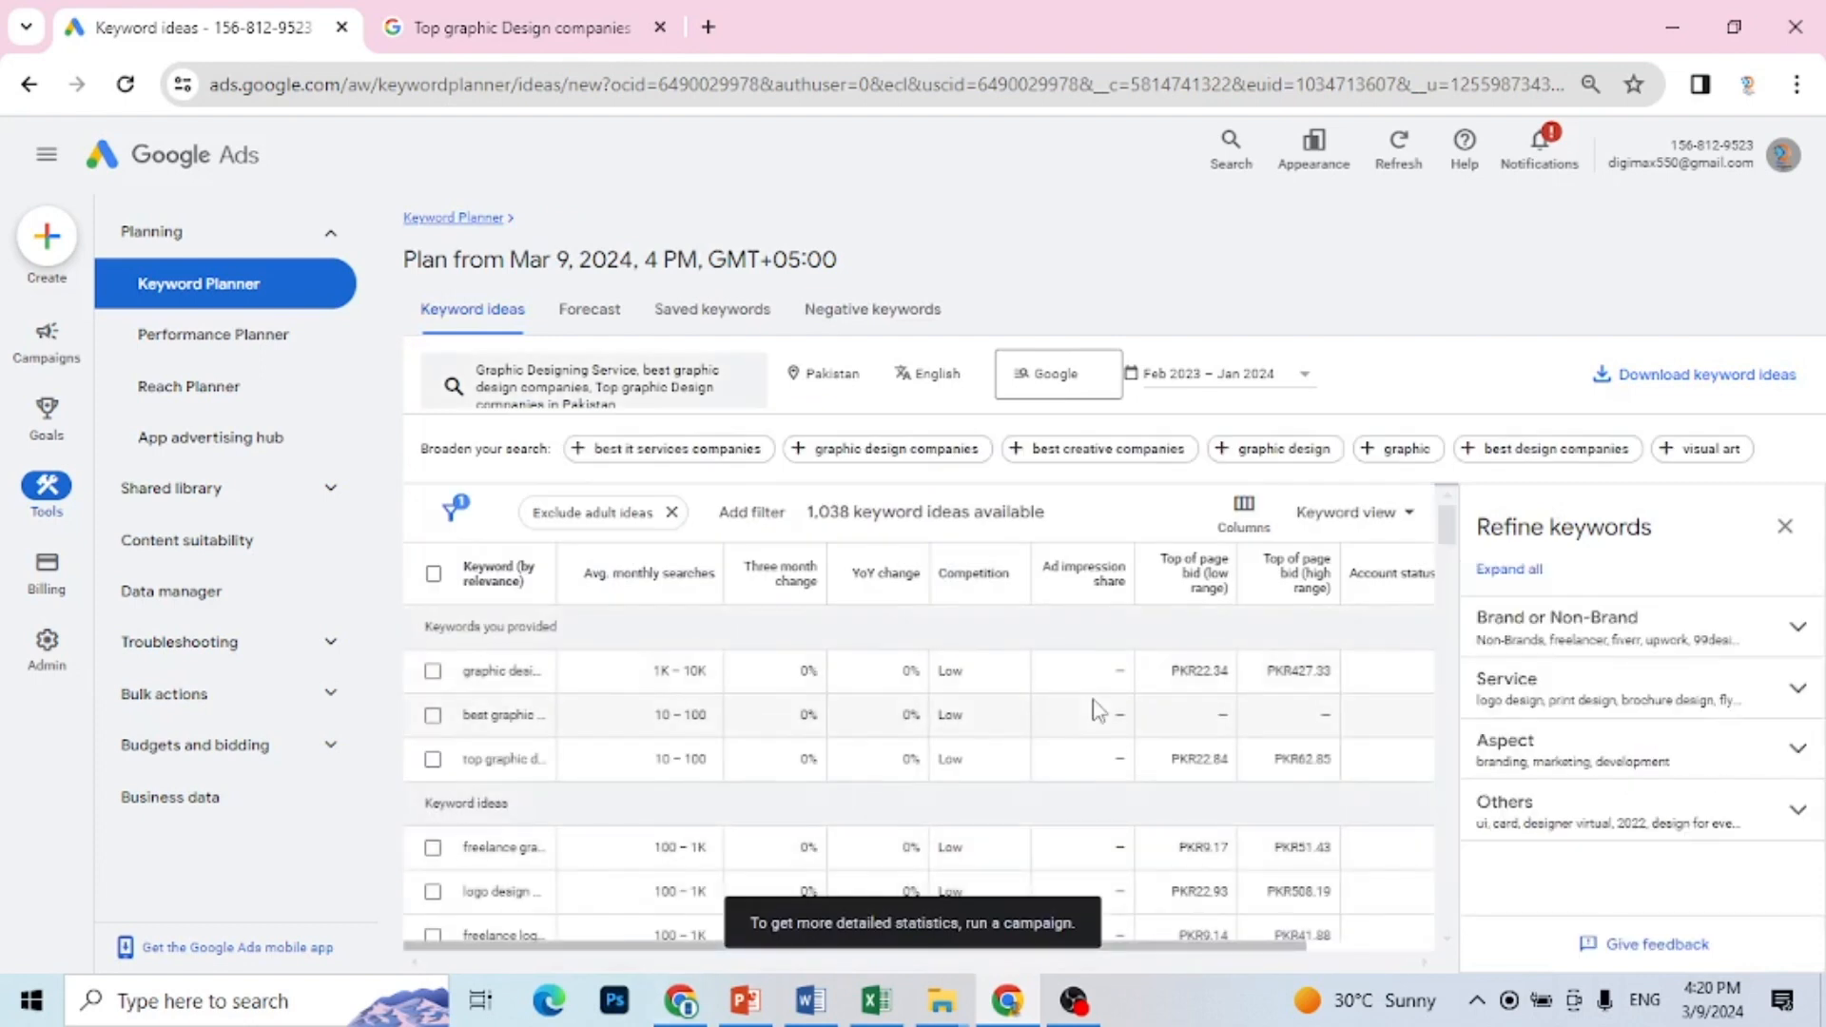
click(1784, 526)
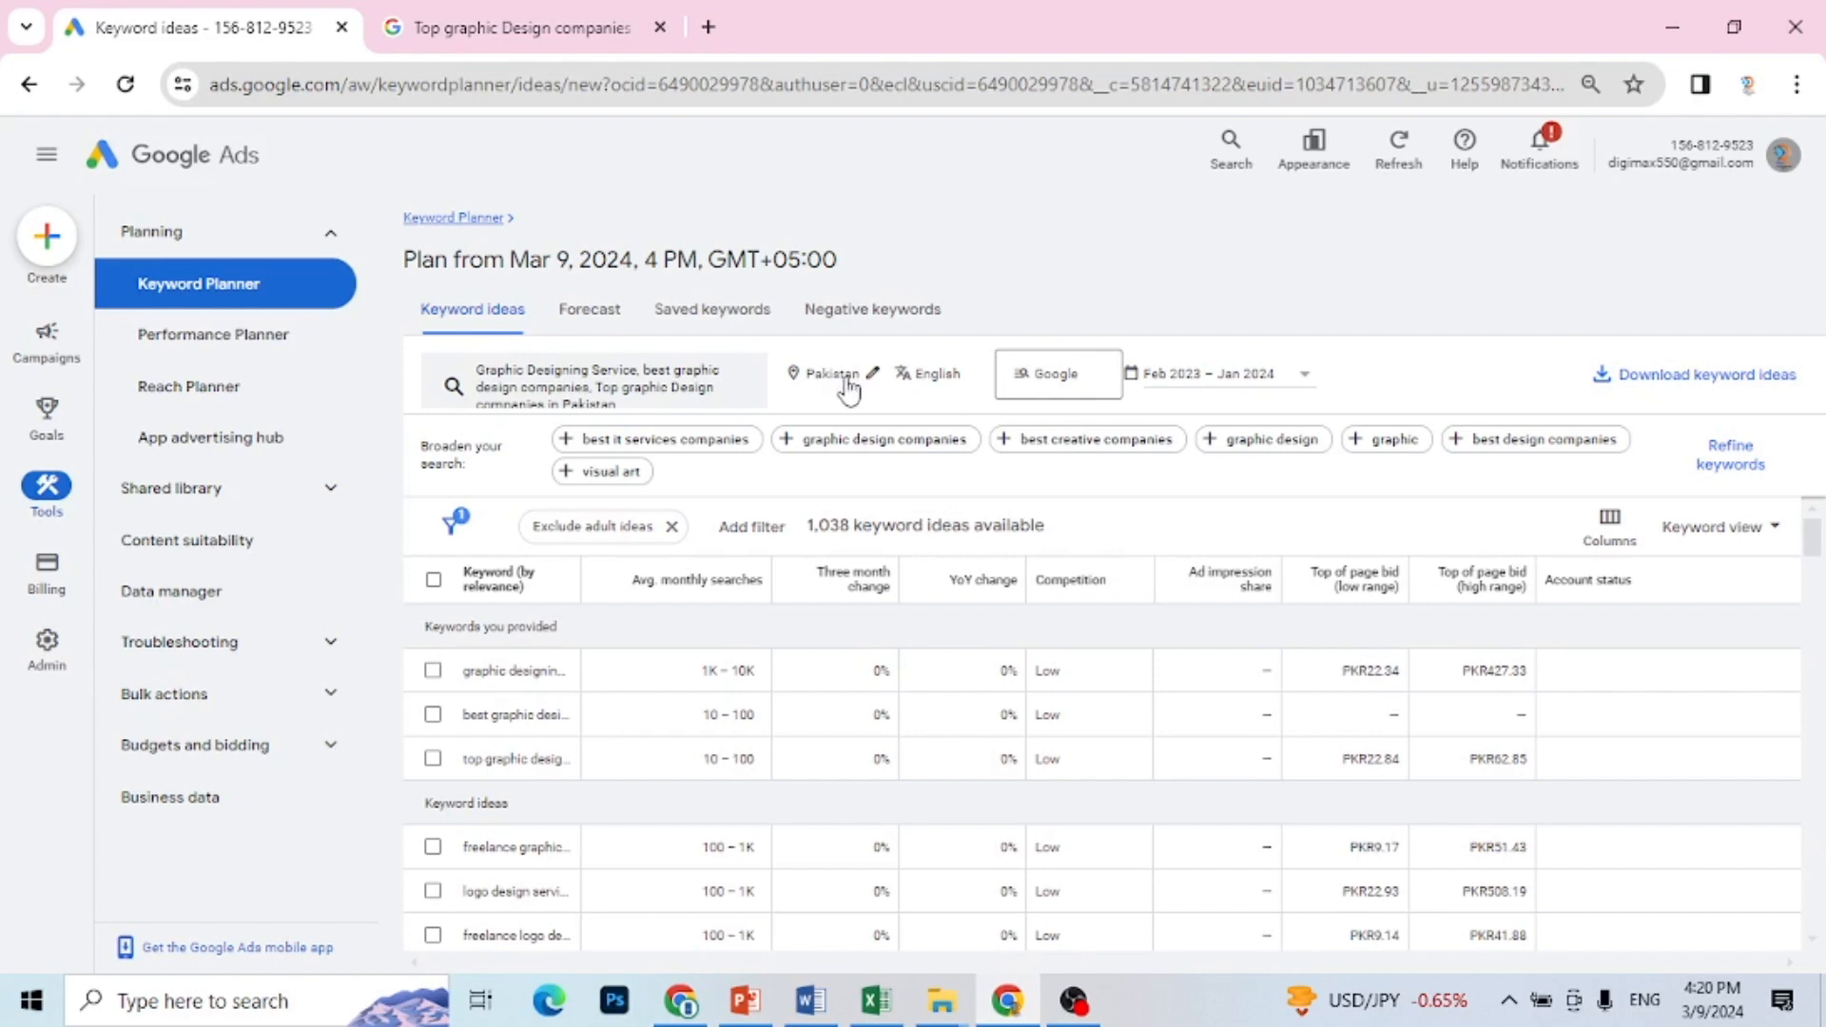
Step: Set the keyword ideas' search network to "Google and search partners" and the date range to last month
click(1072, 395)
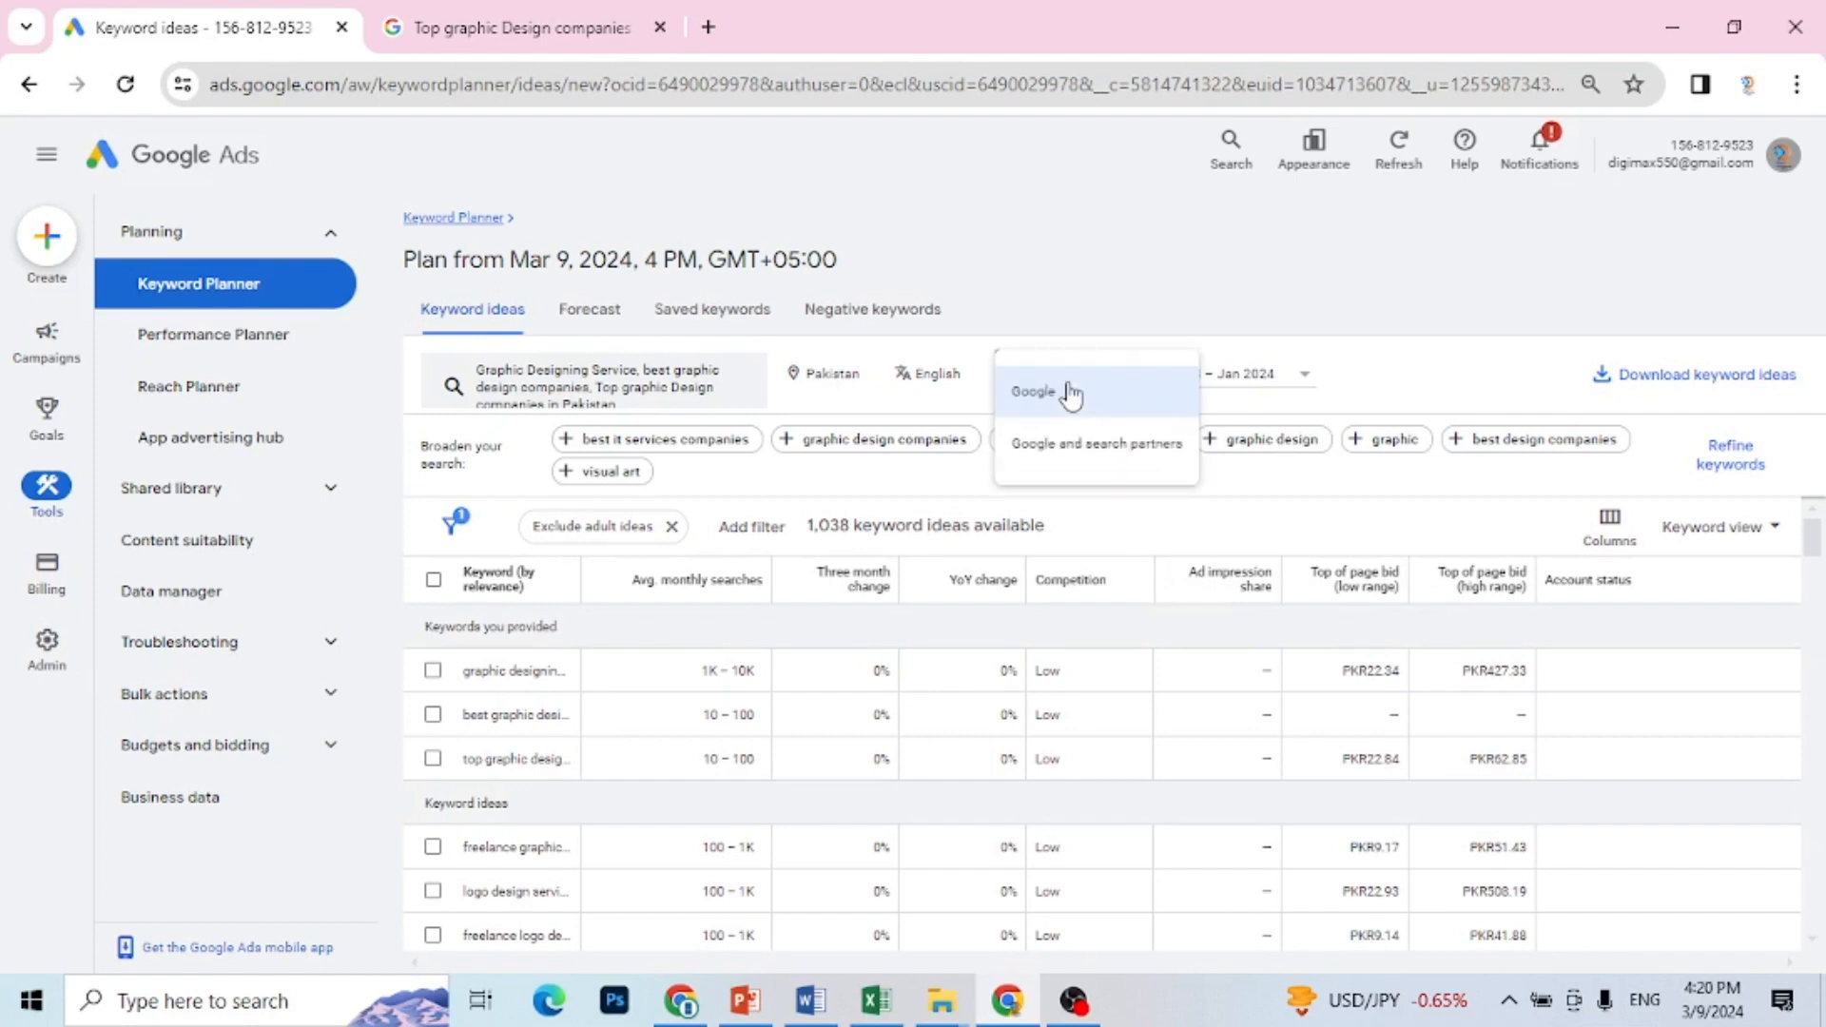
click(1091, 463)
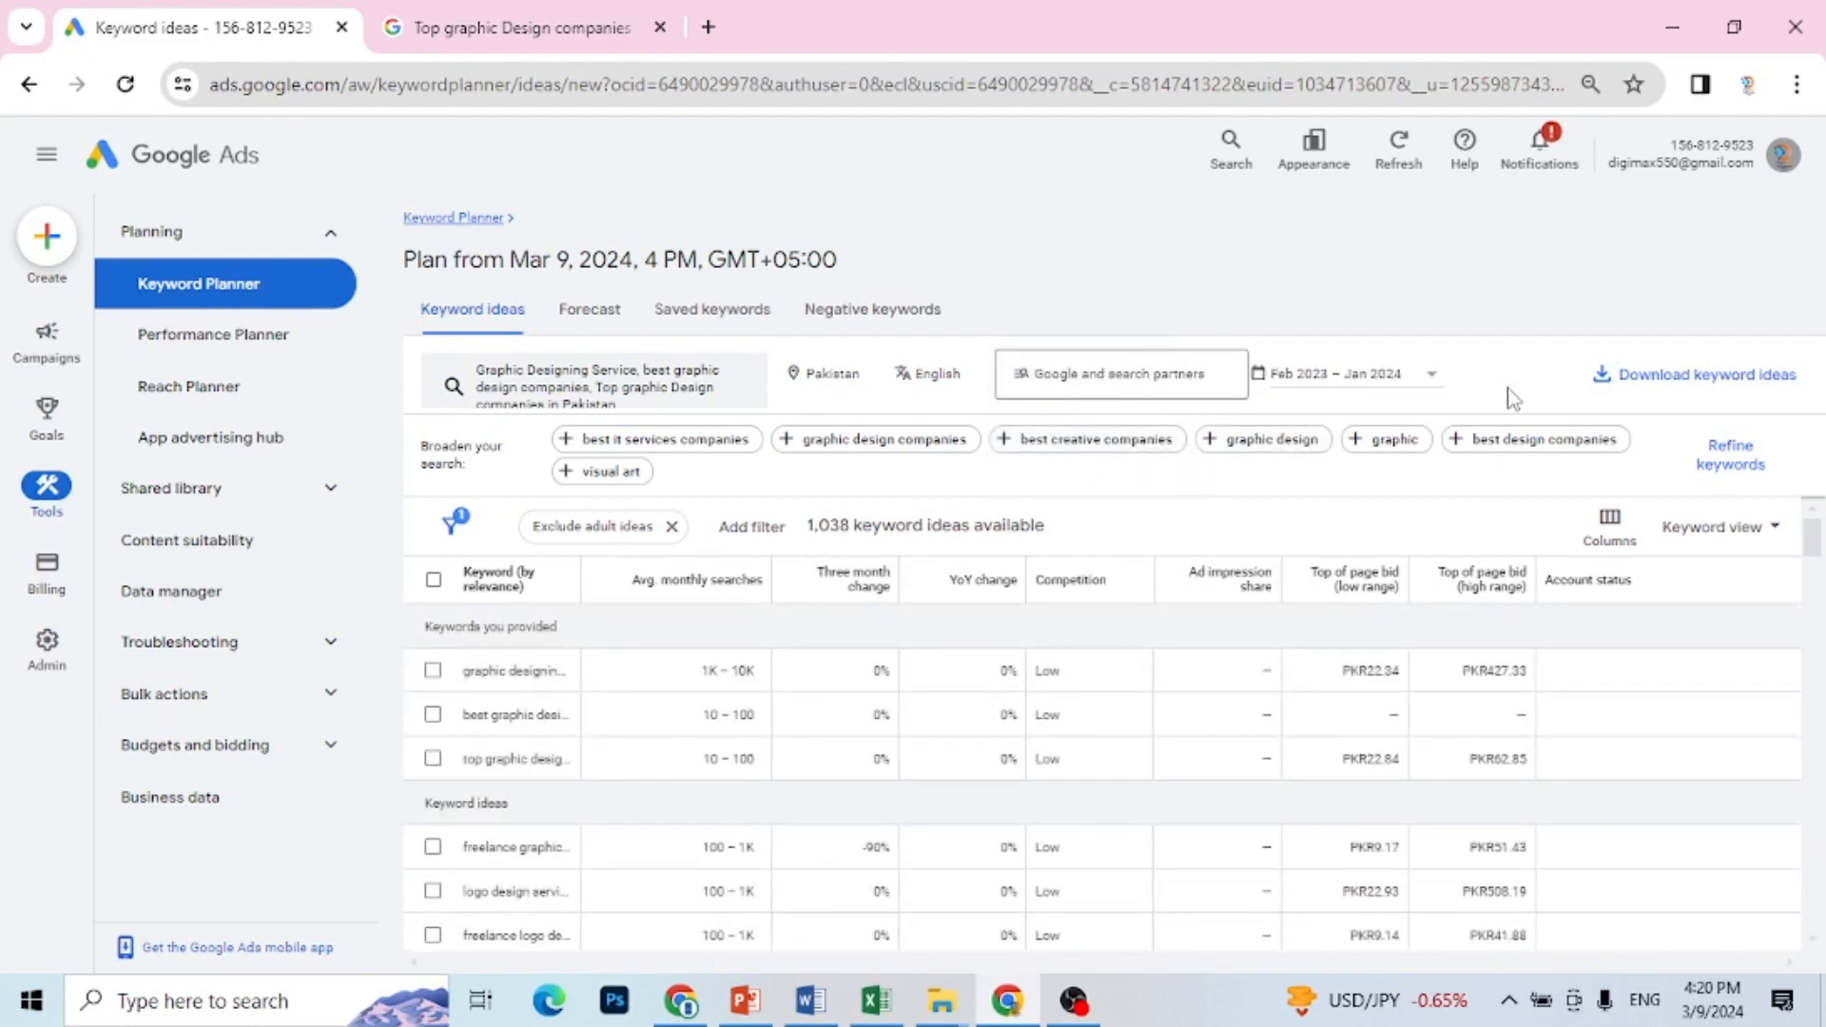
click(1433, 378)
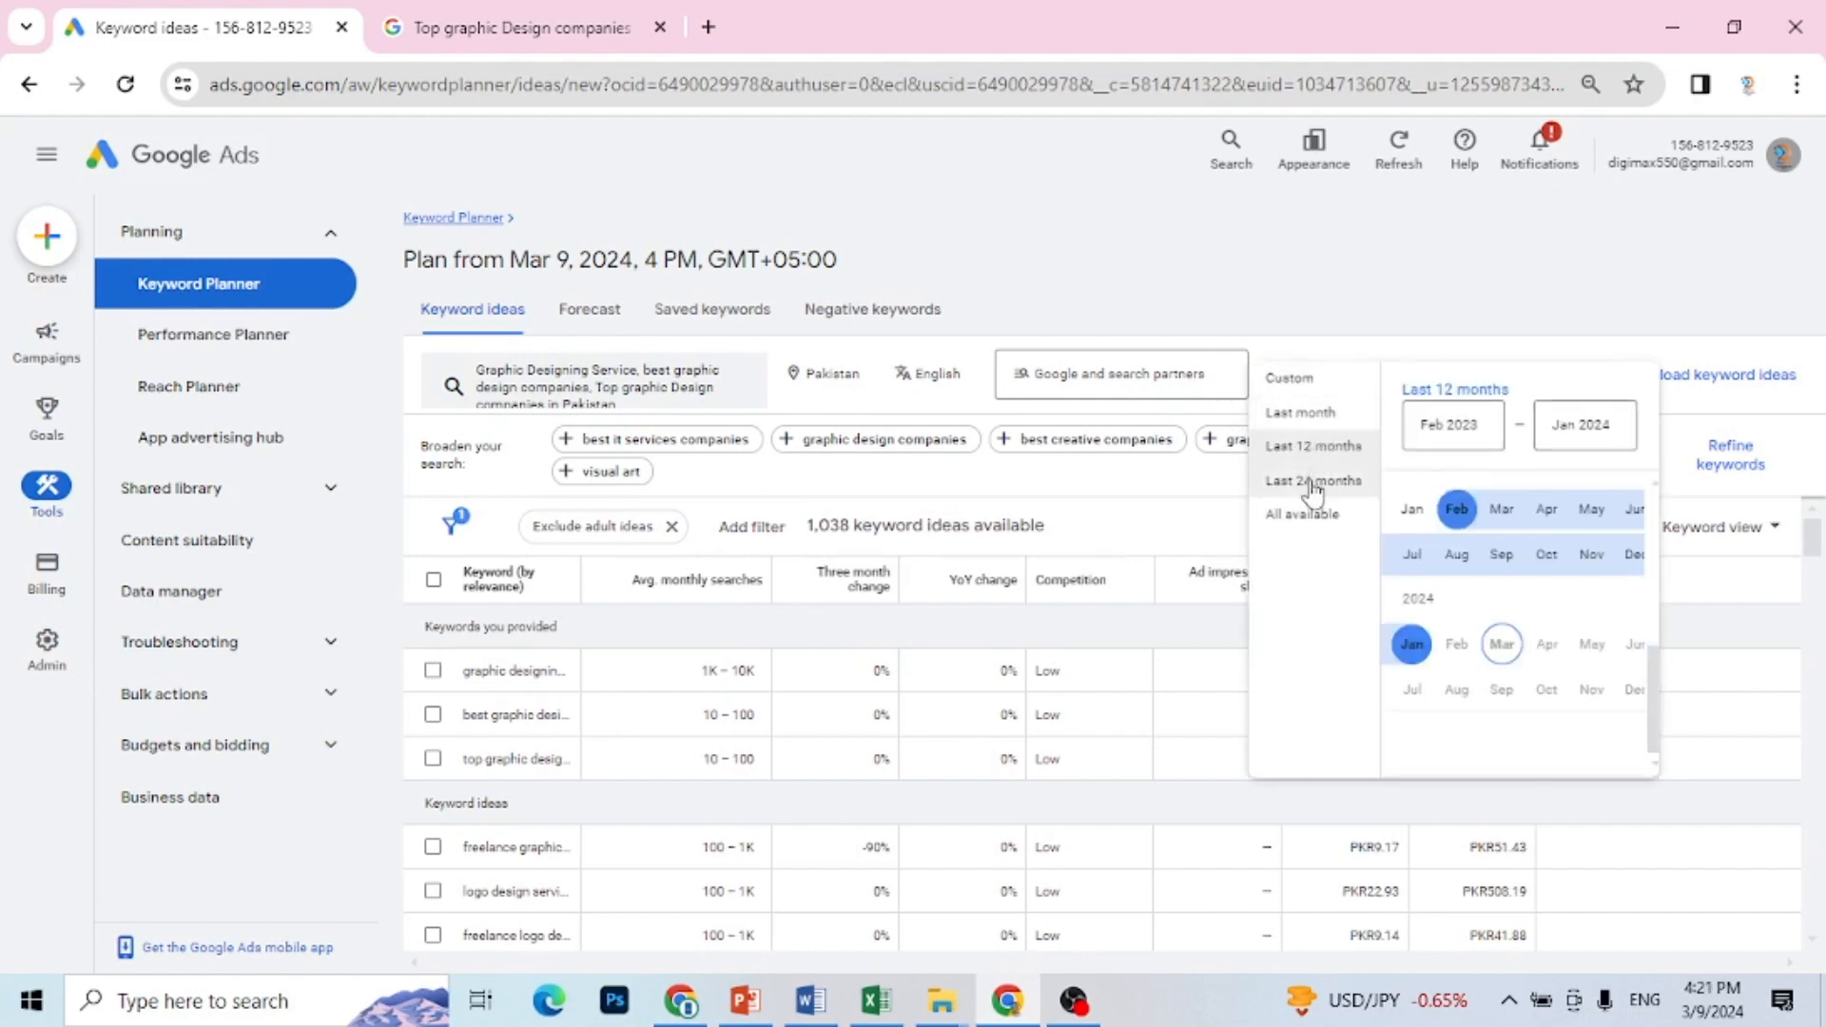
click(1332, 418)
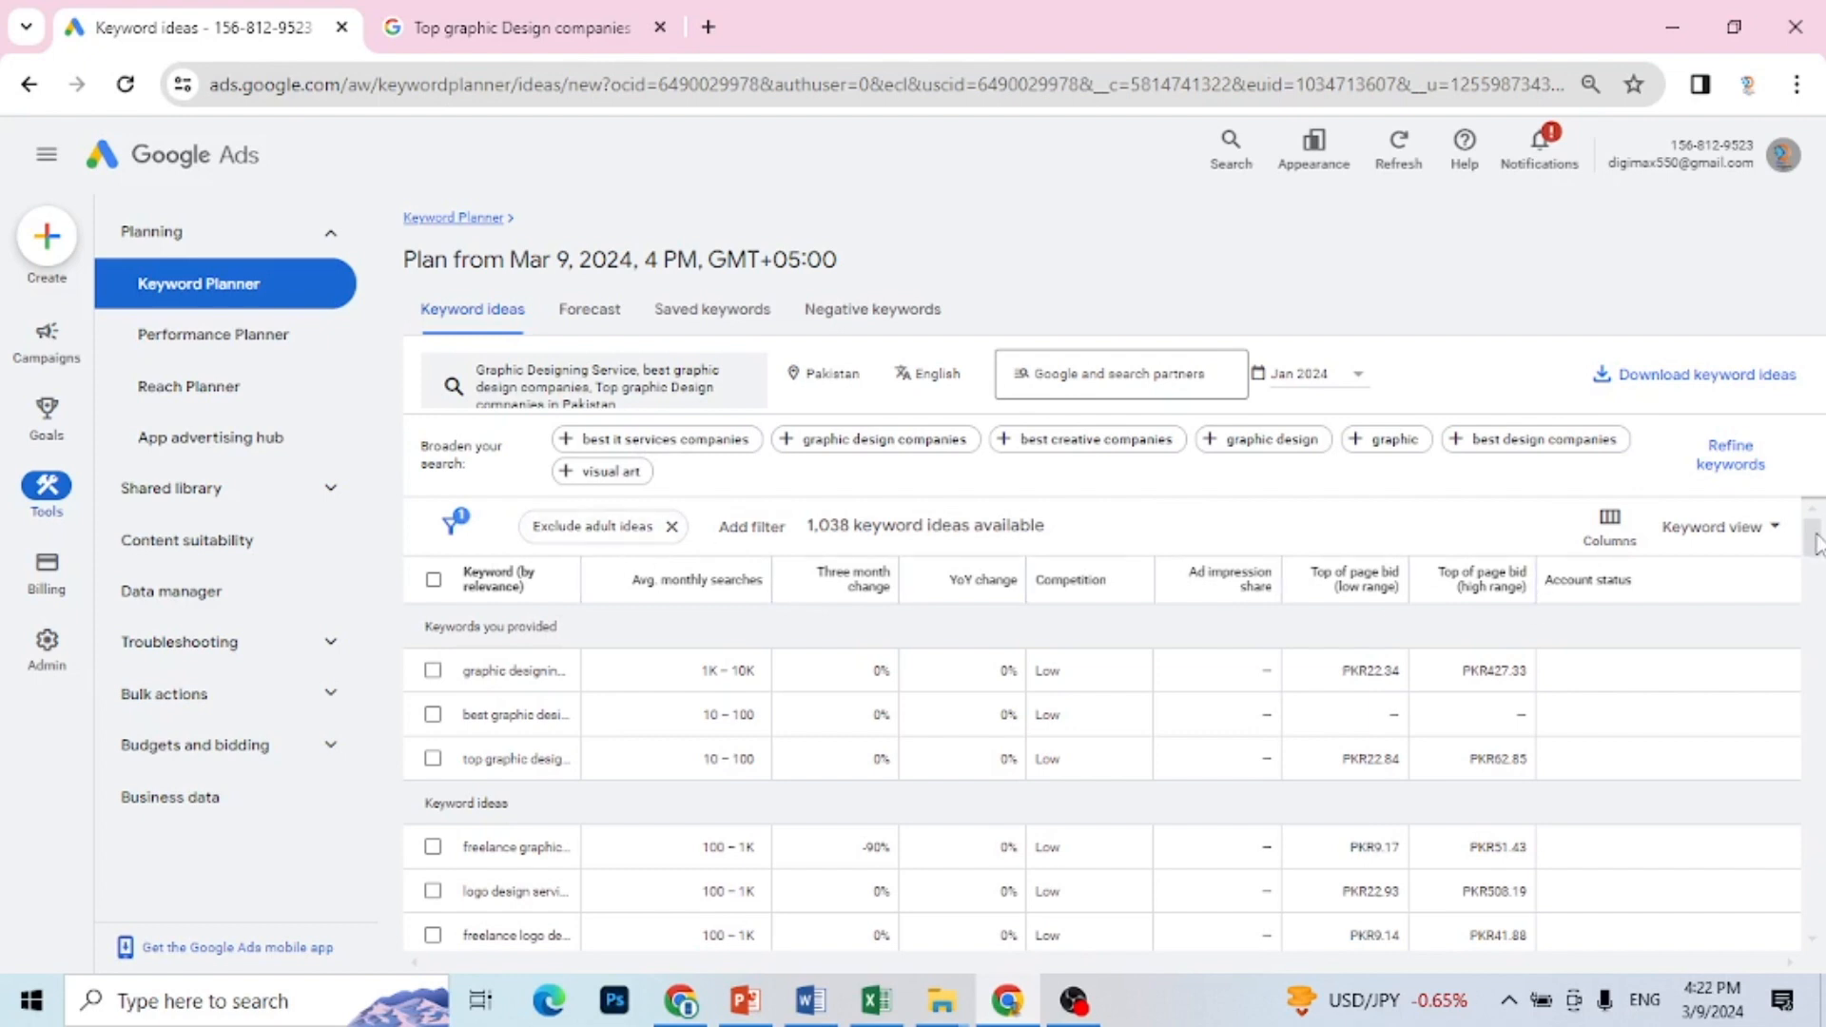
Step: Widen the Keyword column to show full keyword names and look over the keyword ideas' monthly searches and competition
mouse_move(1818, 536)
mouse_down()
mouse_move(1818, 556)
mouse_move(1818, 525)
mouse_up()
mouse_move(720, 601)
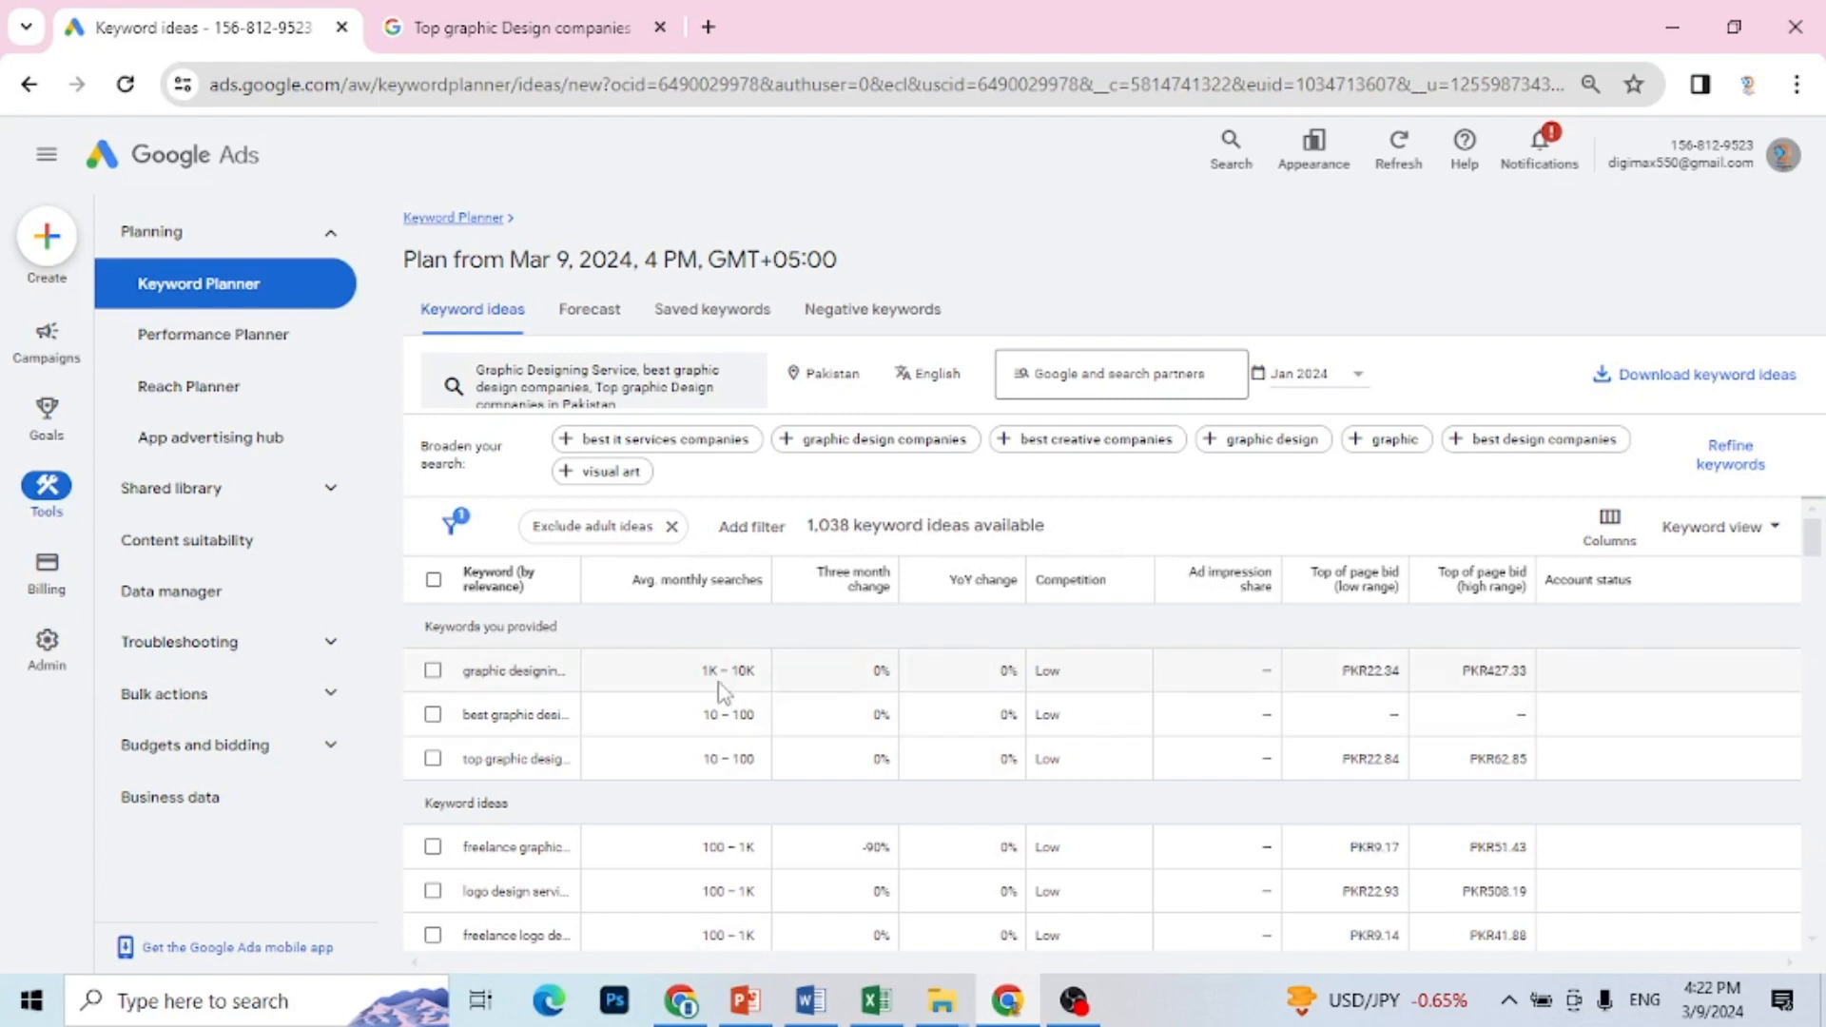
mouse_move(537, 681)
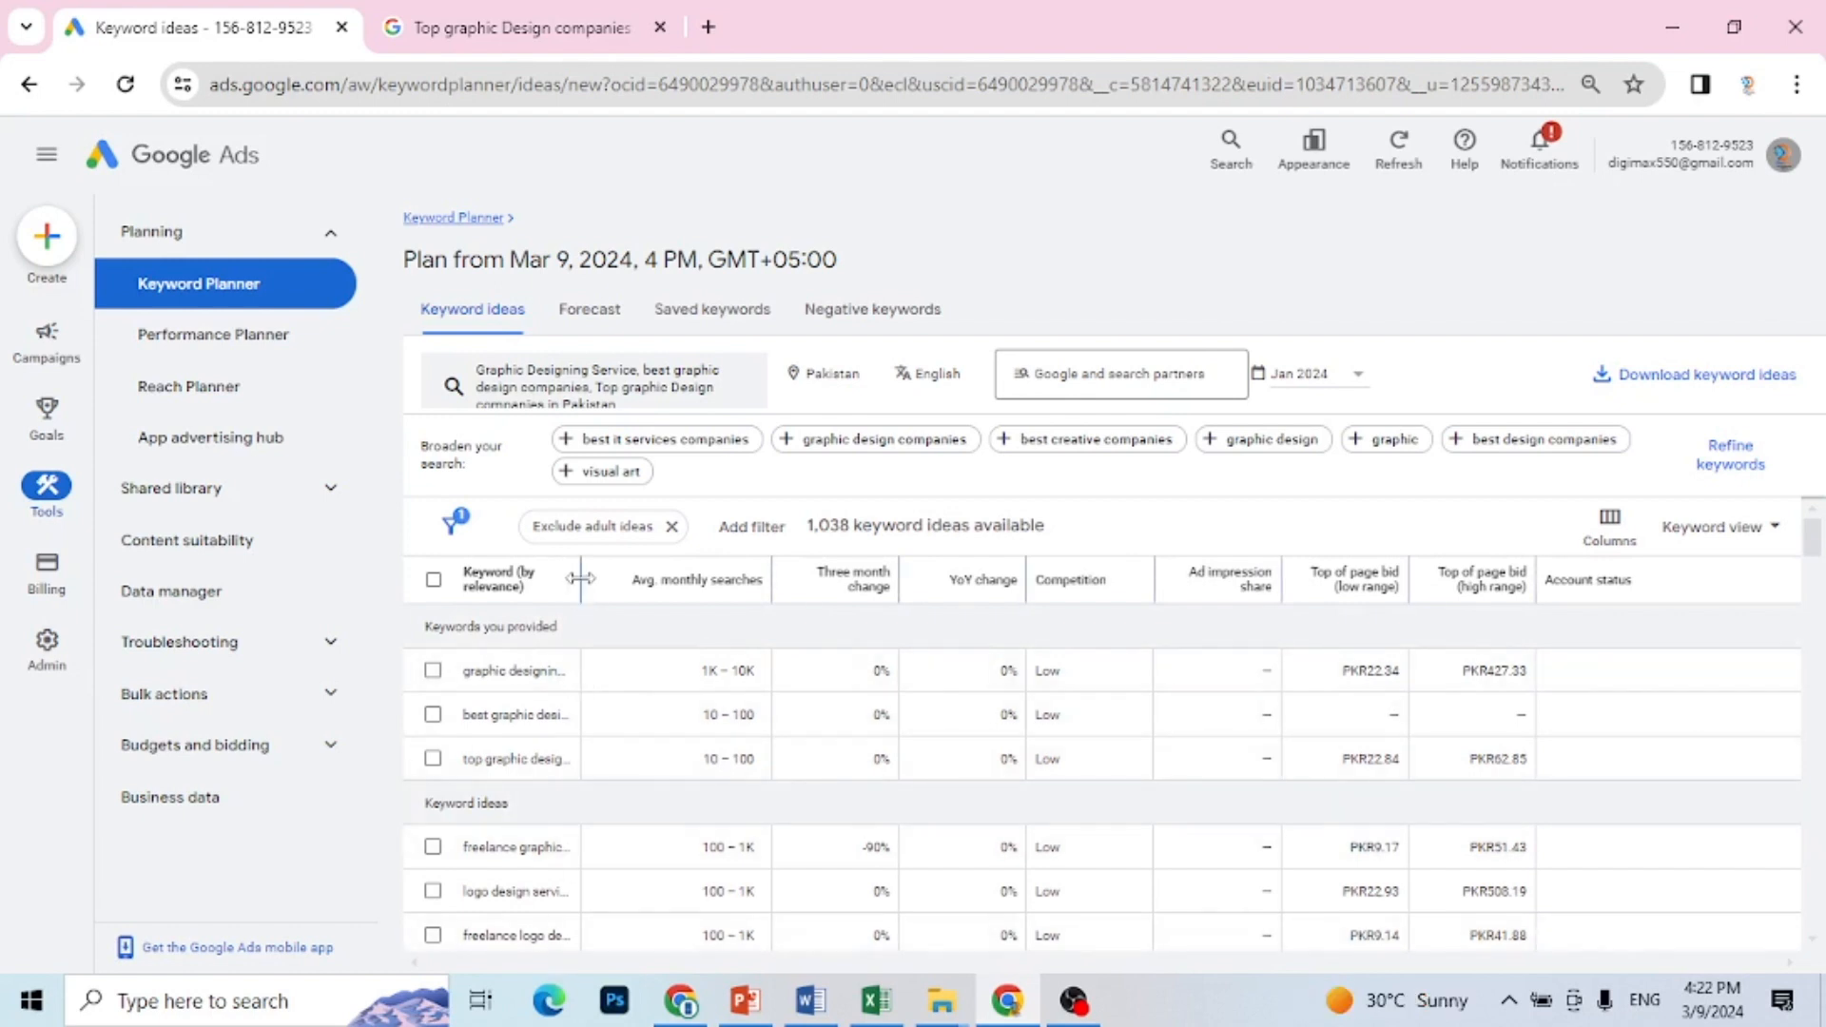
drag(580, 578, 853, 613)
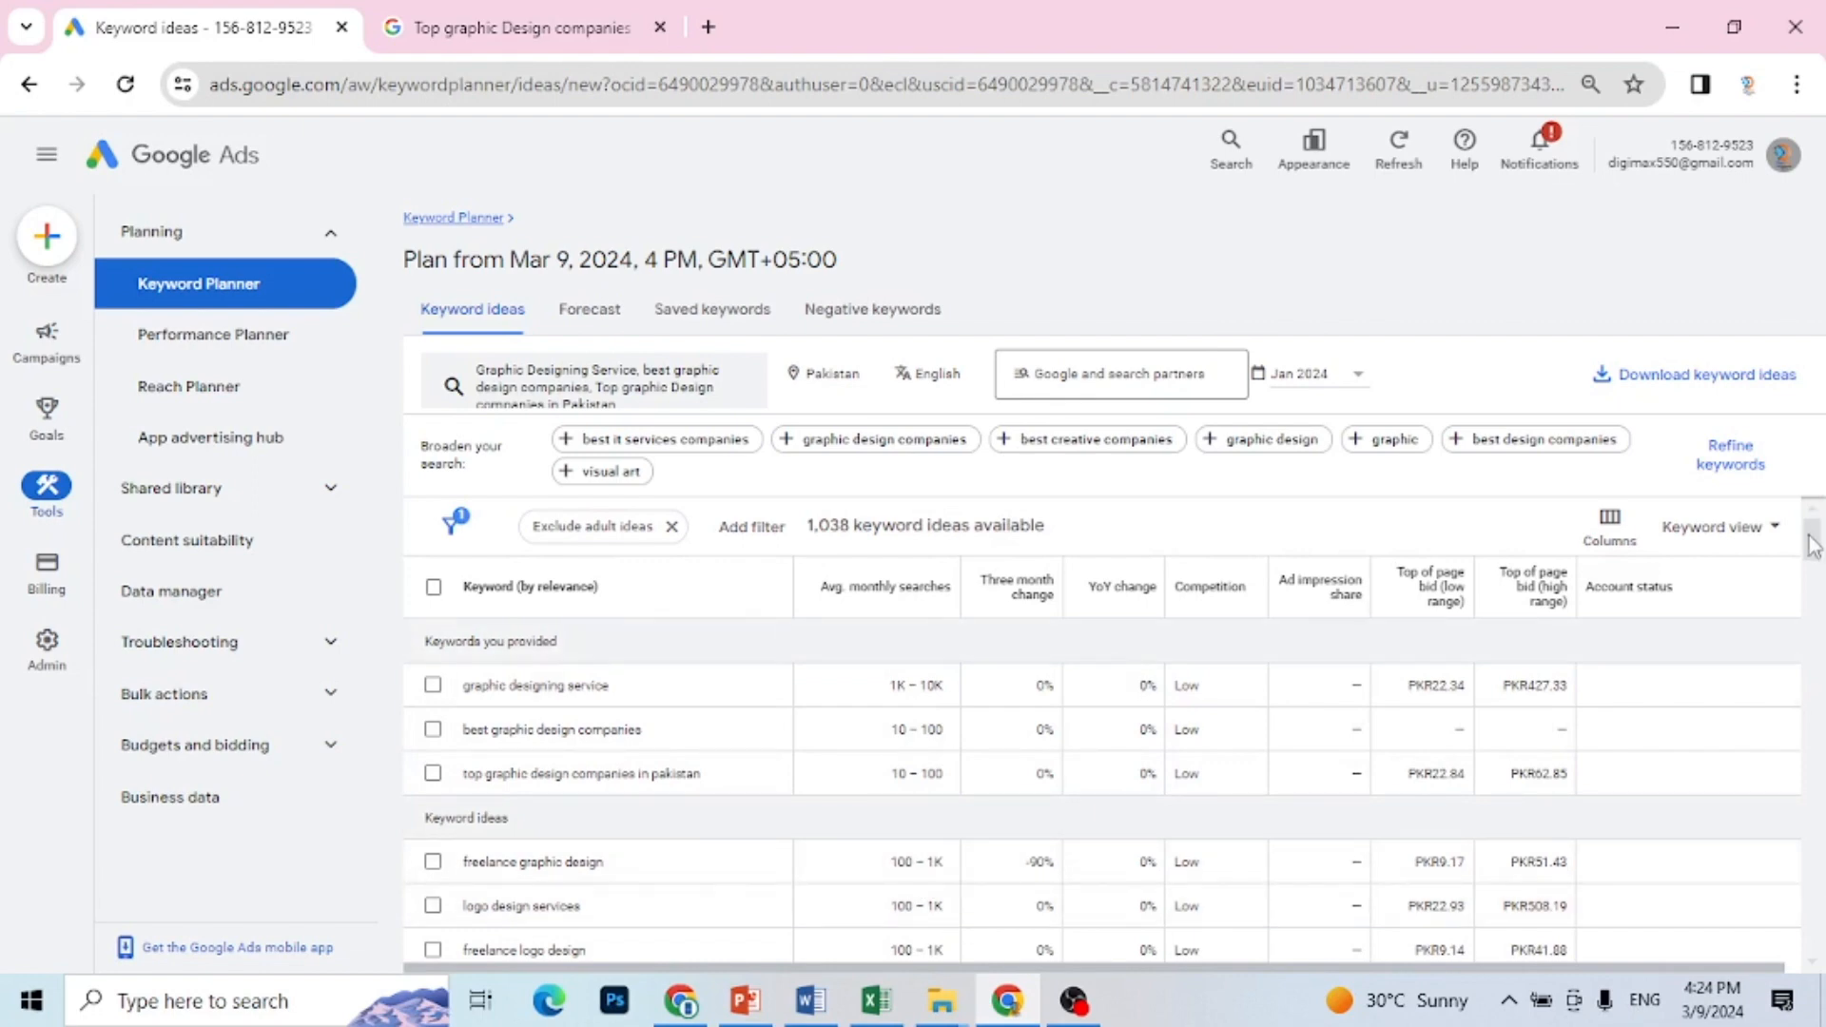
drag(1813, 545, 1821, 428)
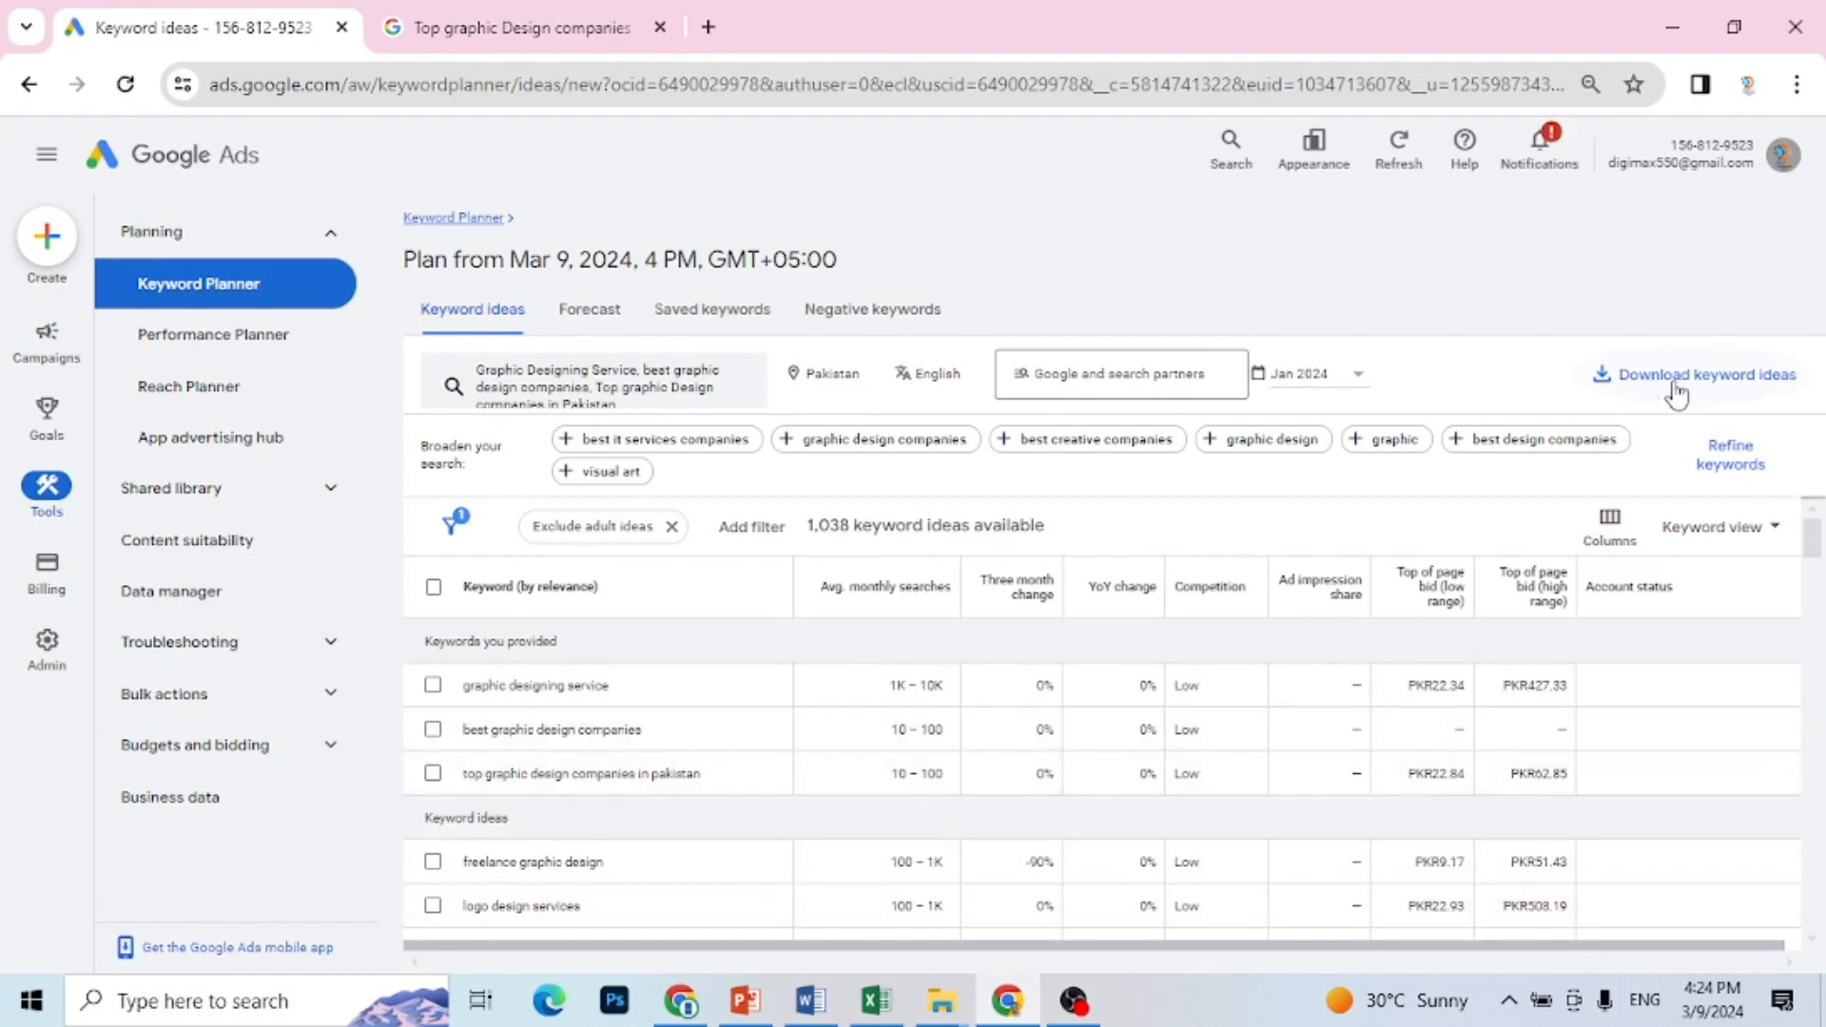
Step: Download the keyword ideas as a .csv file and open the downloaded Keyword Stats file in Excel
click(1755, 390)
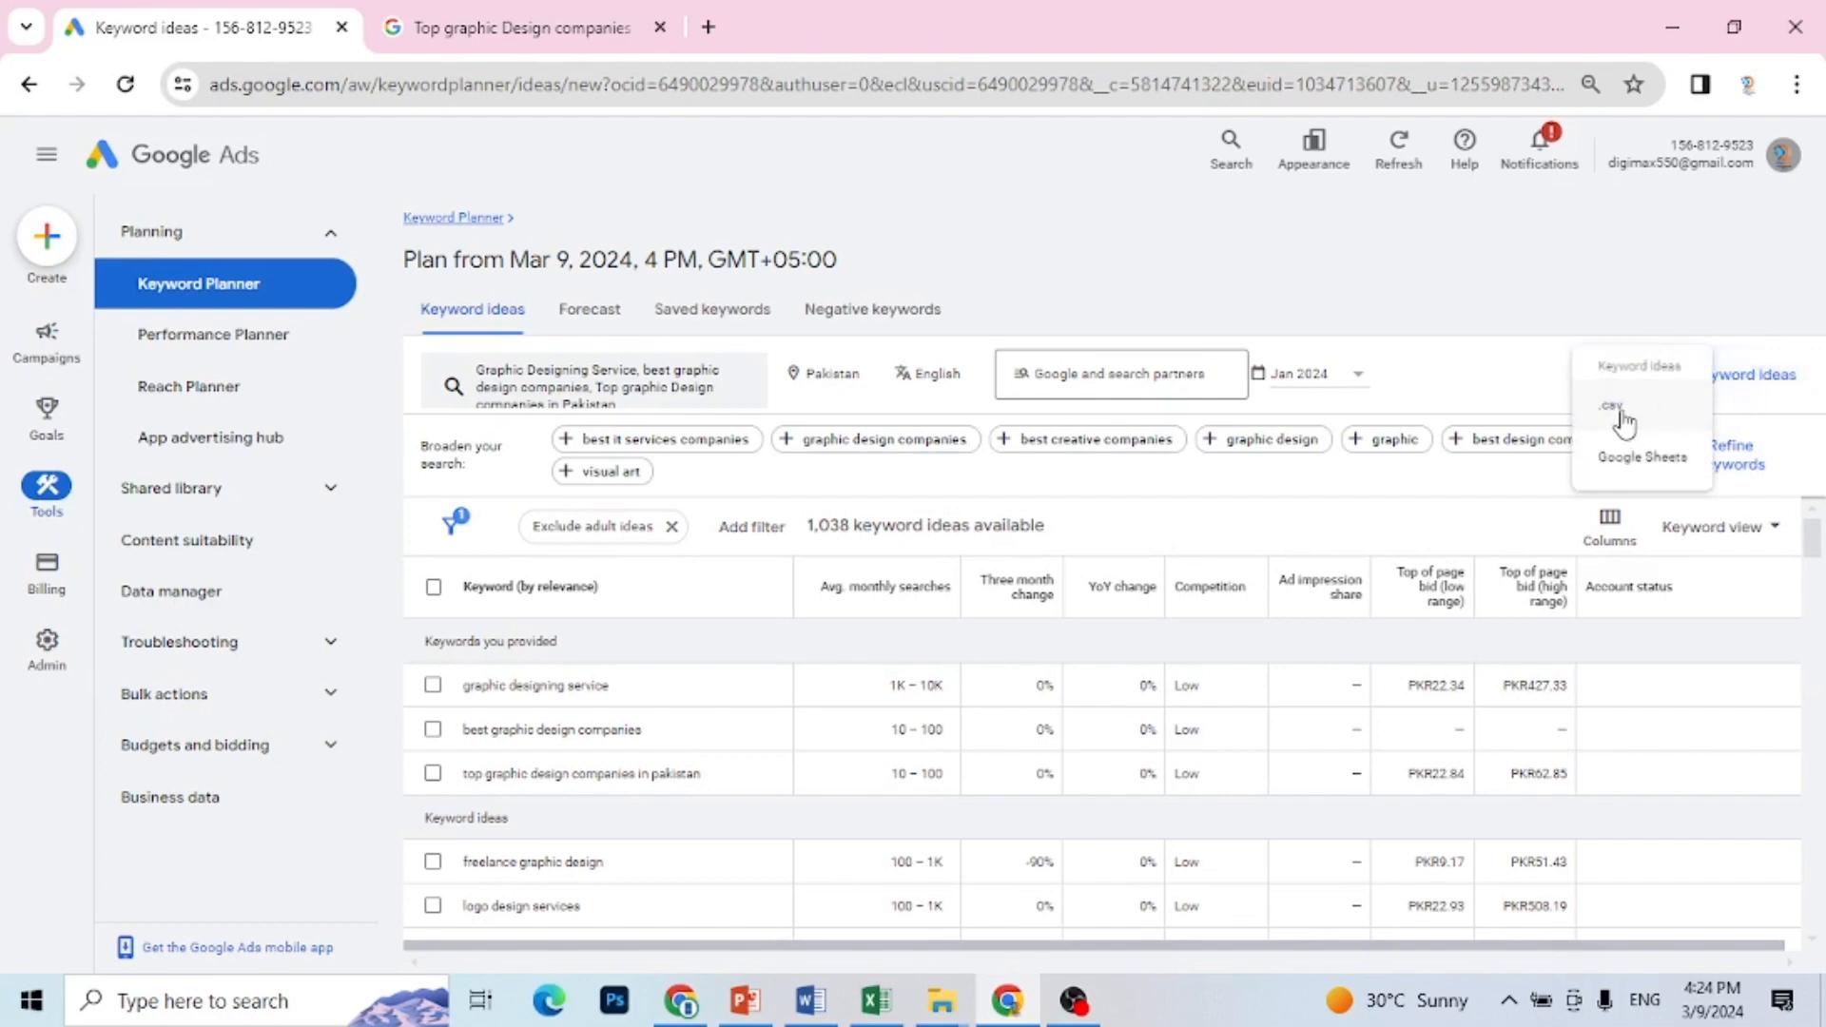
click(1626, 419)
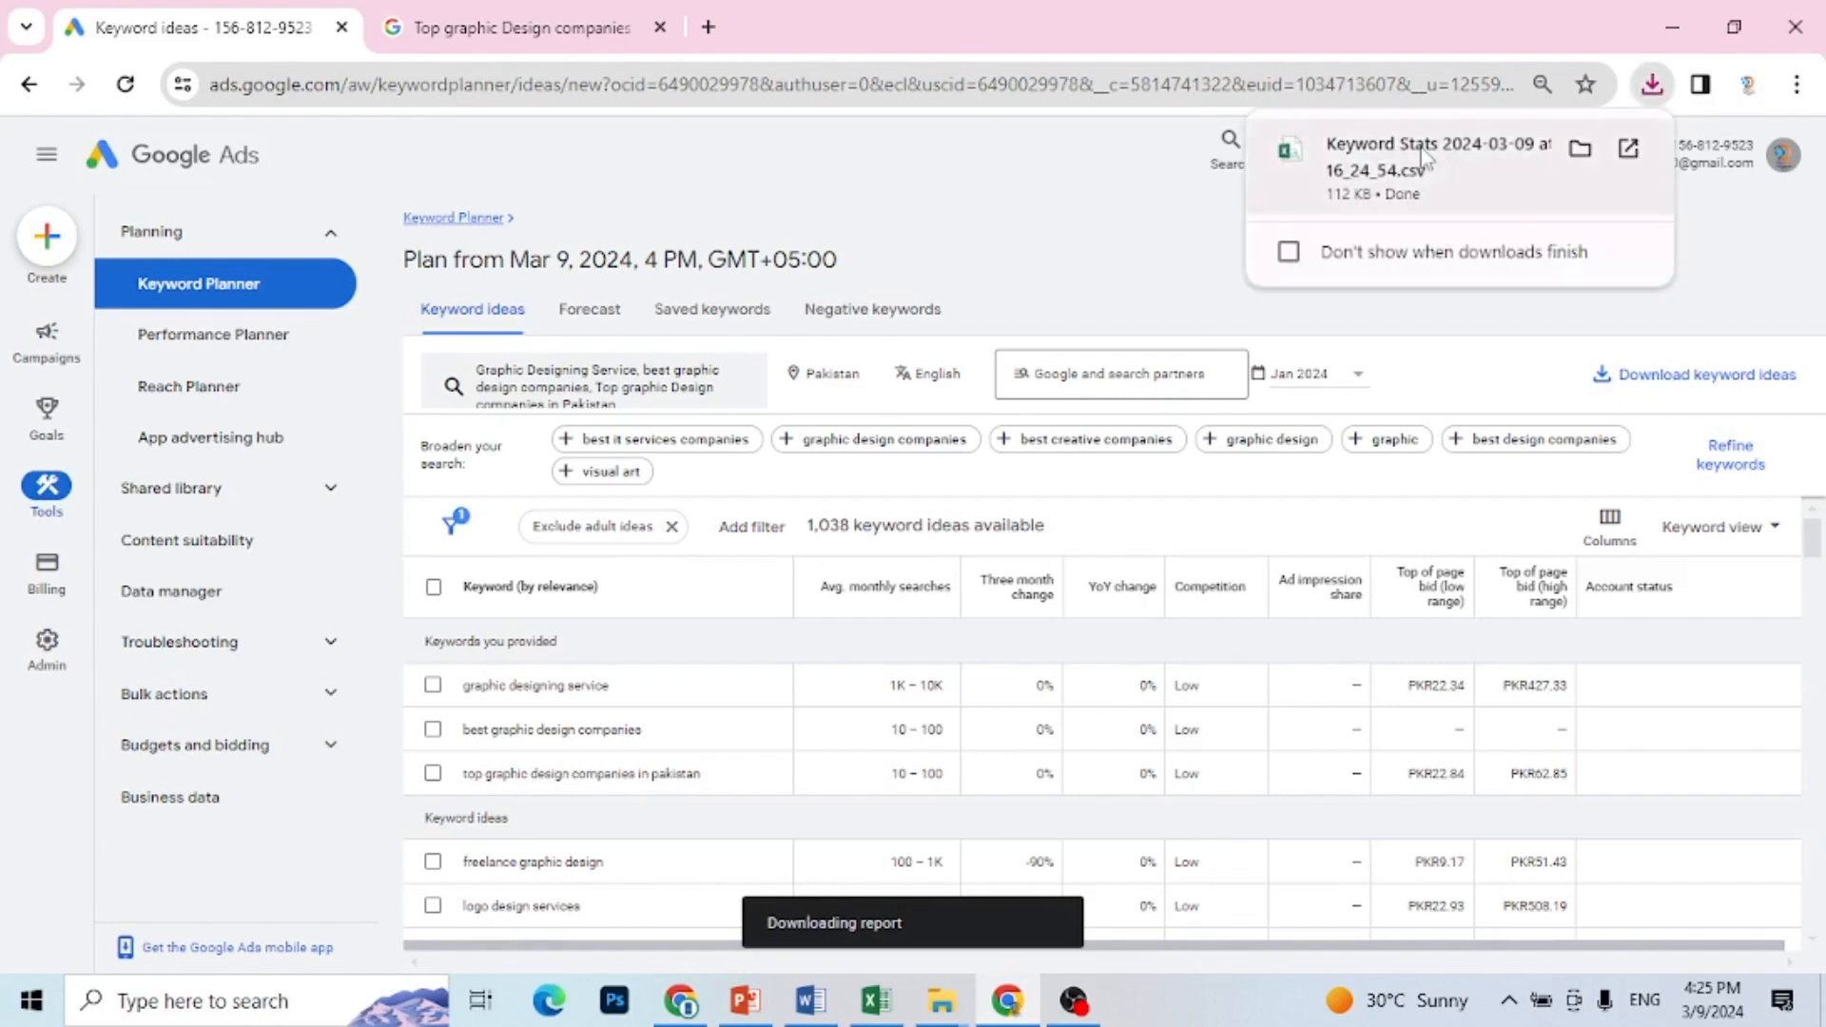
click(1509, 146)
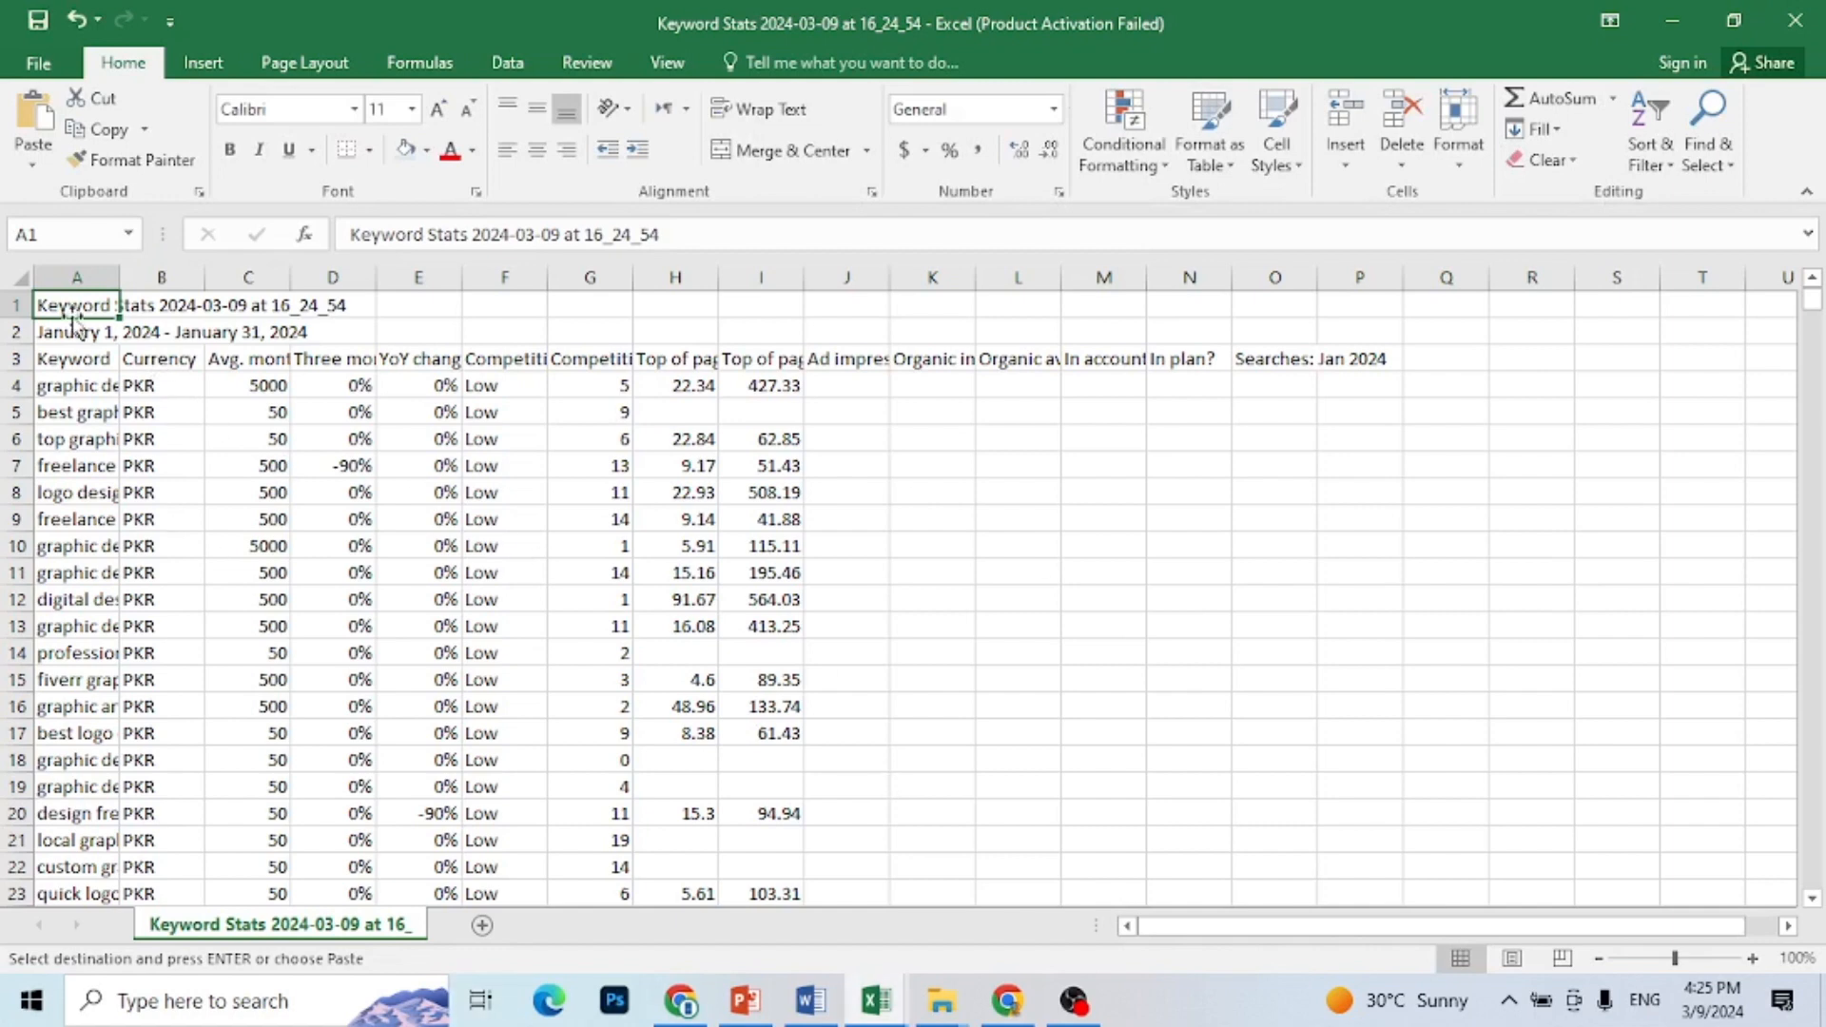
Step: Fit column A to its contents and delete the two title rows above the Keyword header row
double_click(119, 277)
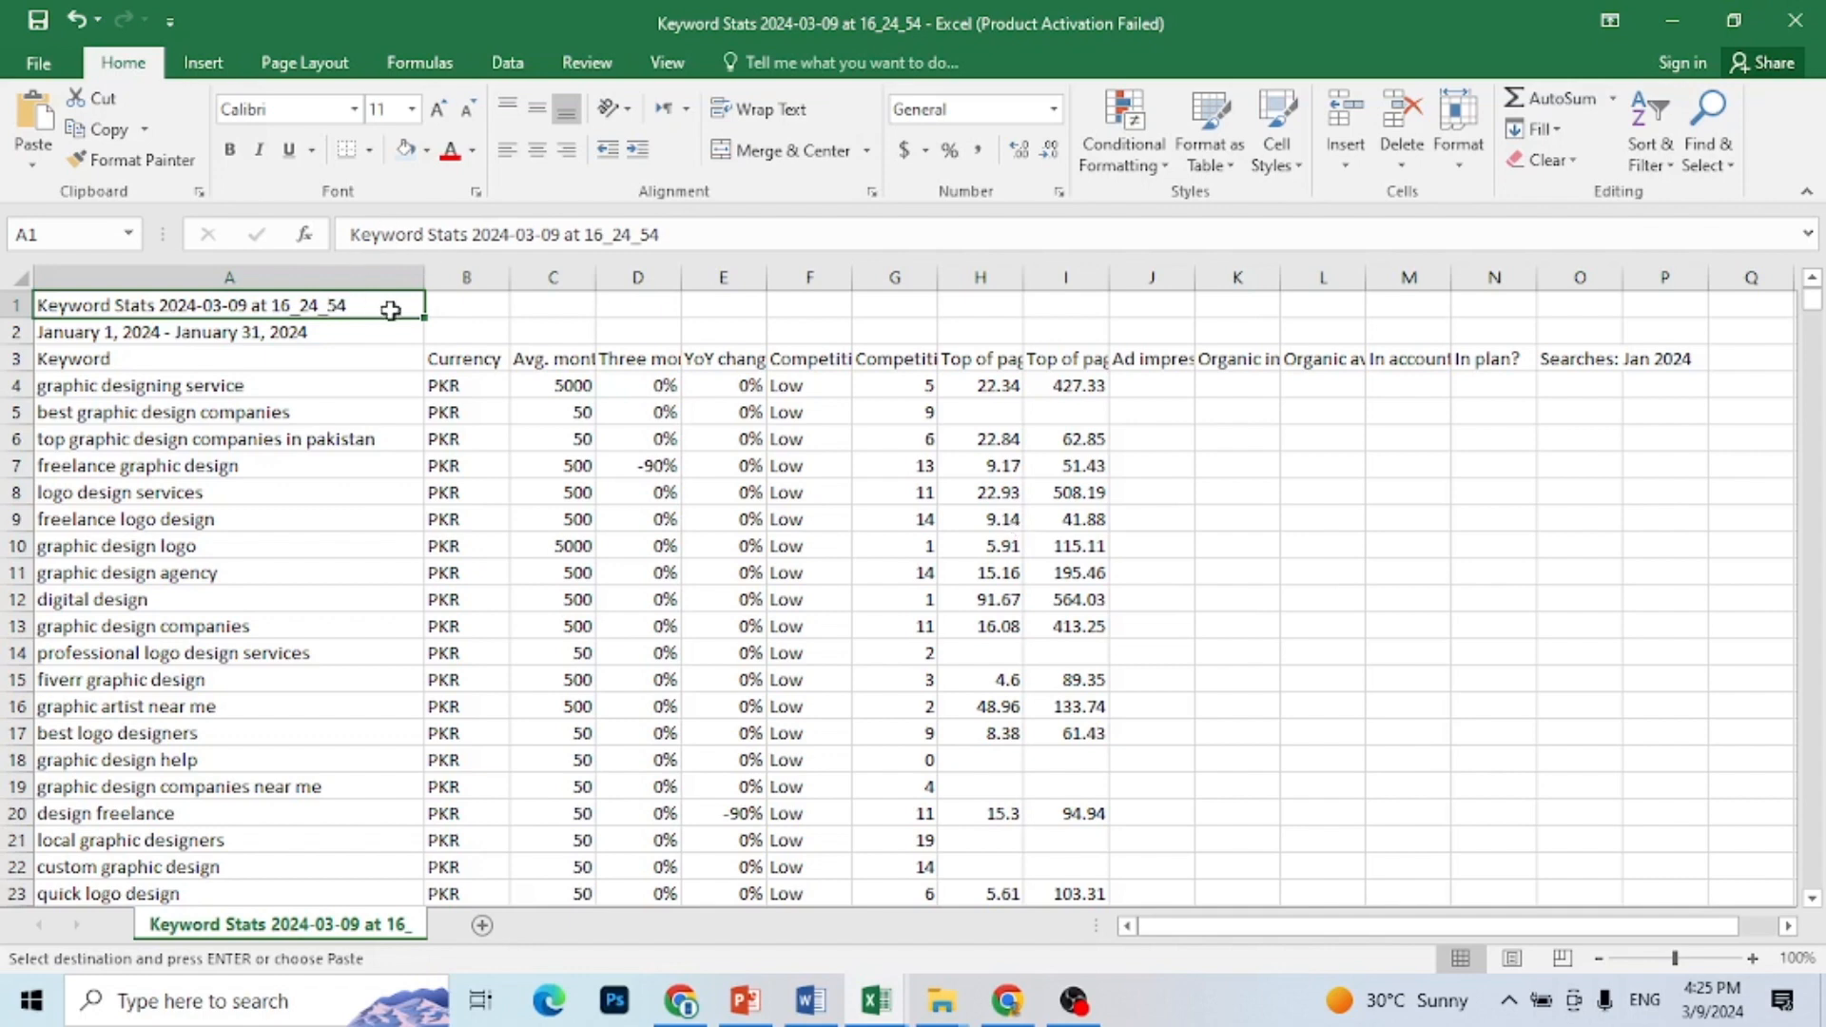
drag(391, 311, 381, 333)
key(ctrl+v)
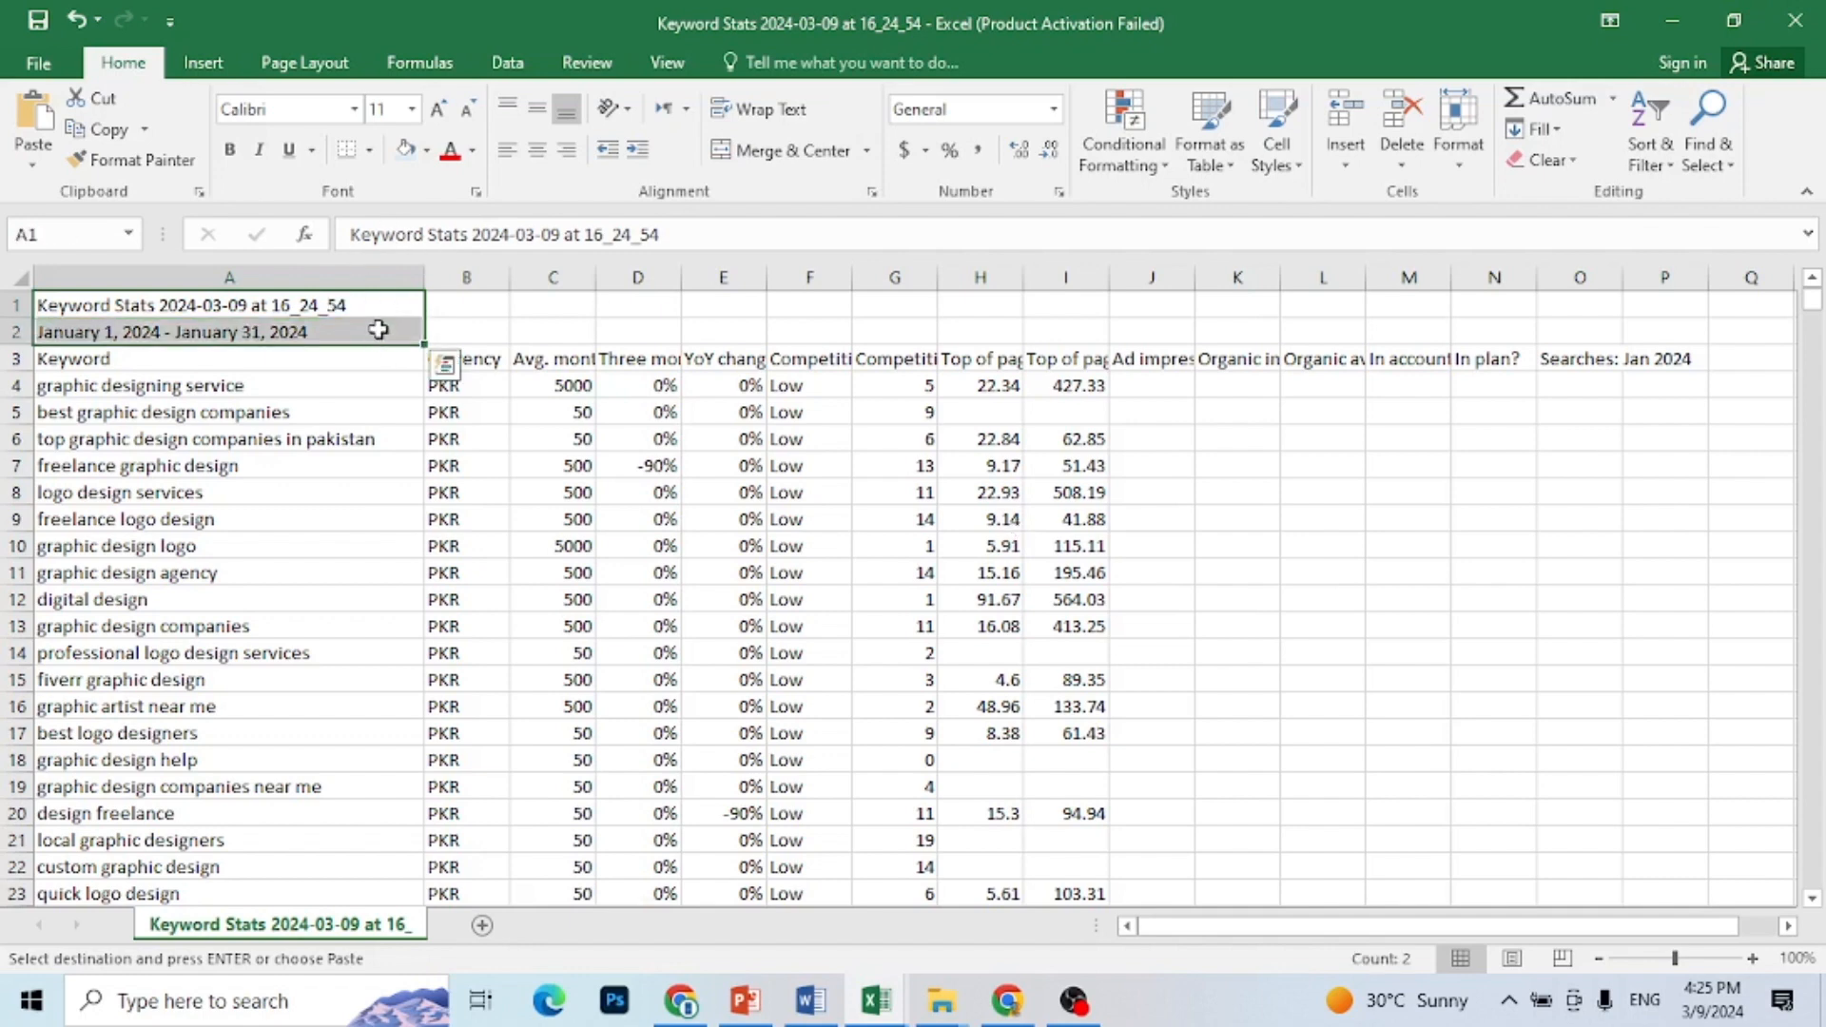
right_click(379, 329)
click(471, 587)
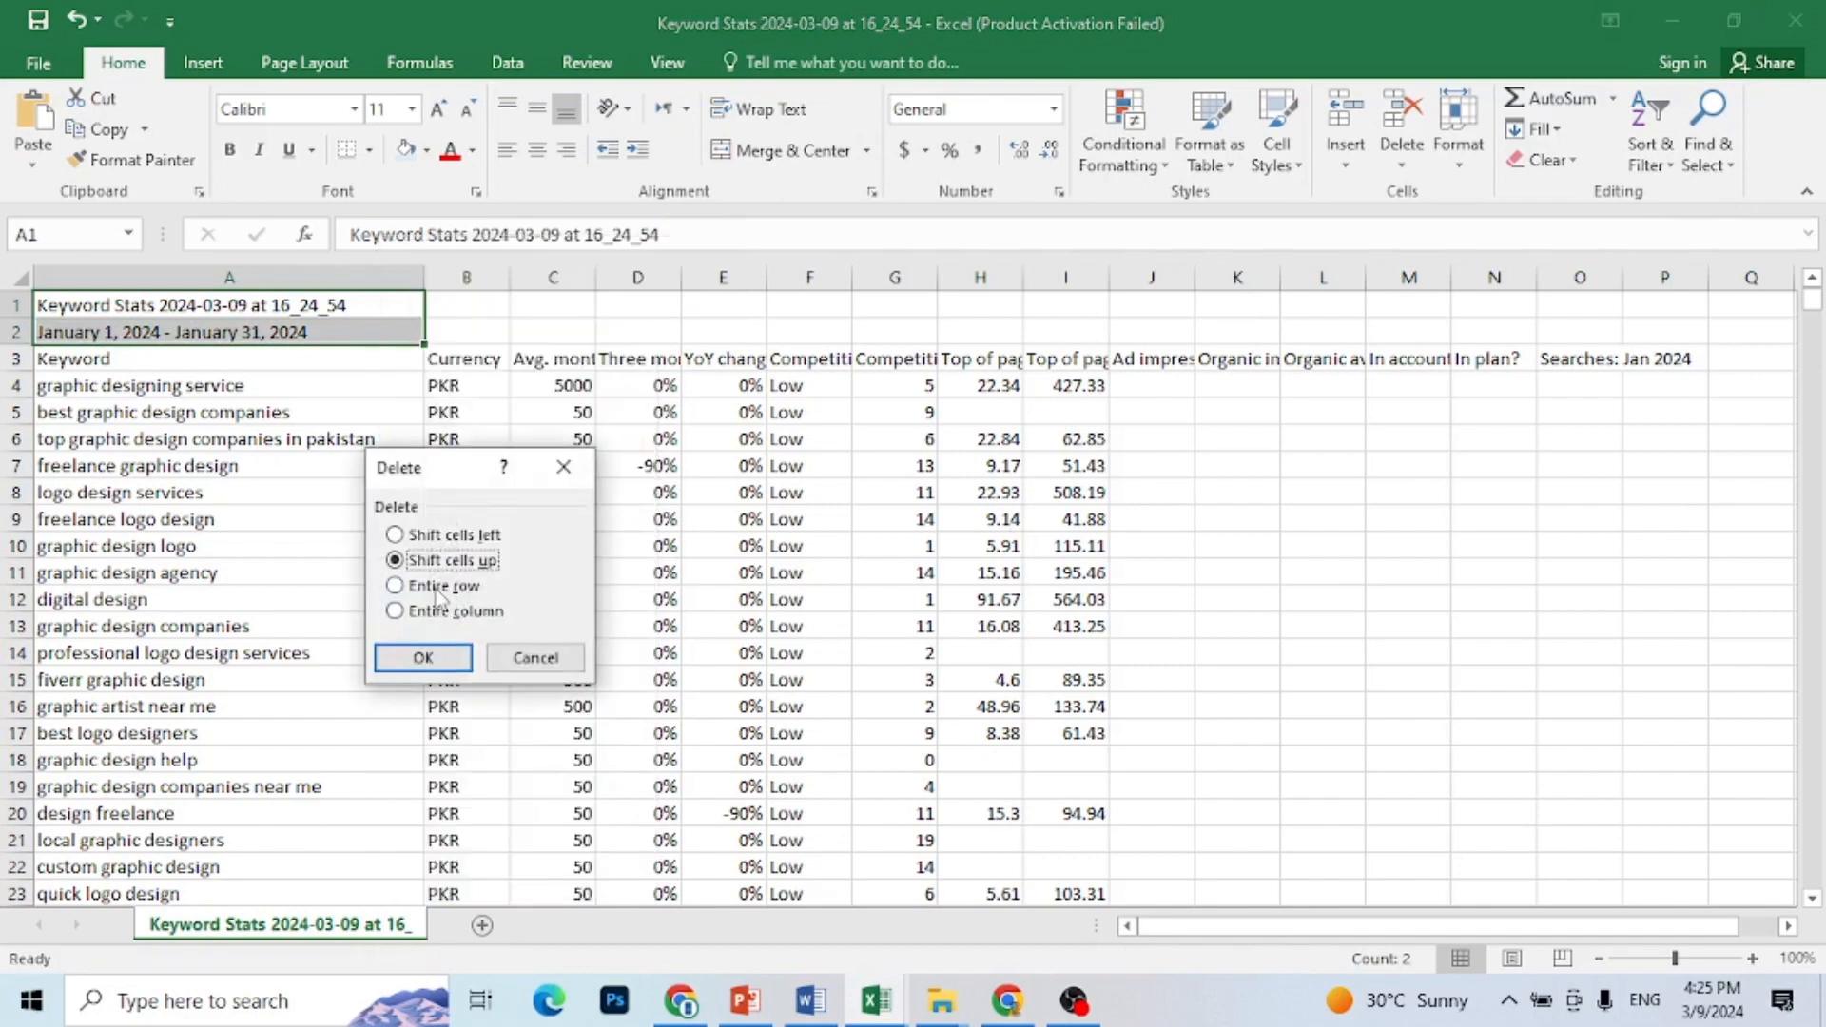
click(395, 586)
click(411, 658)
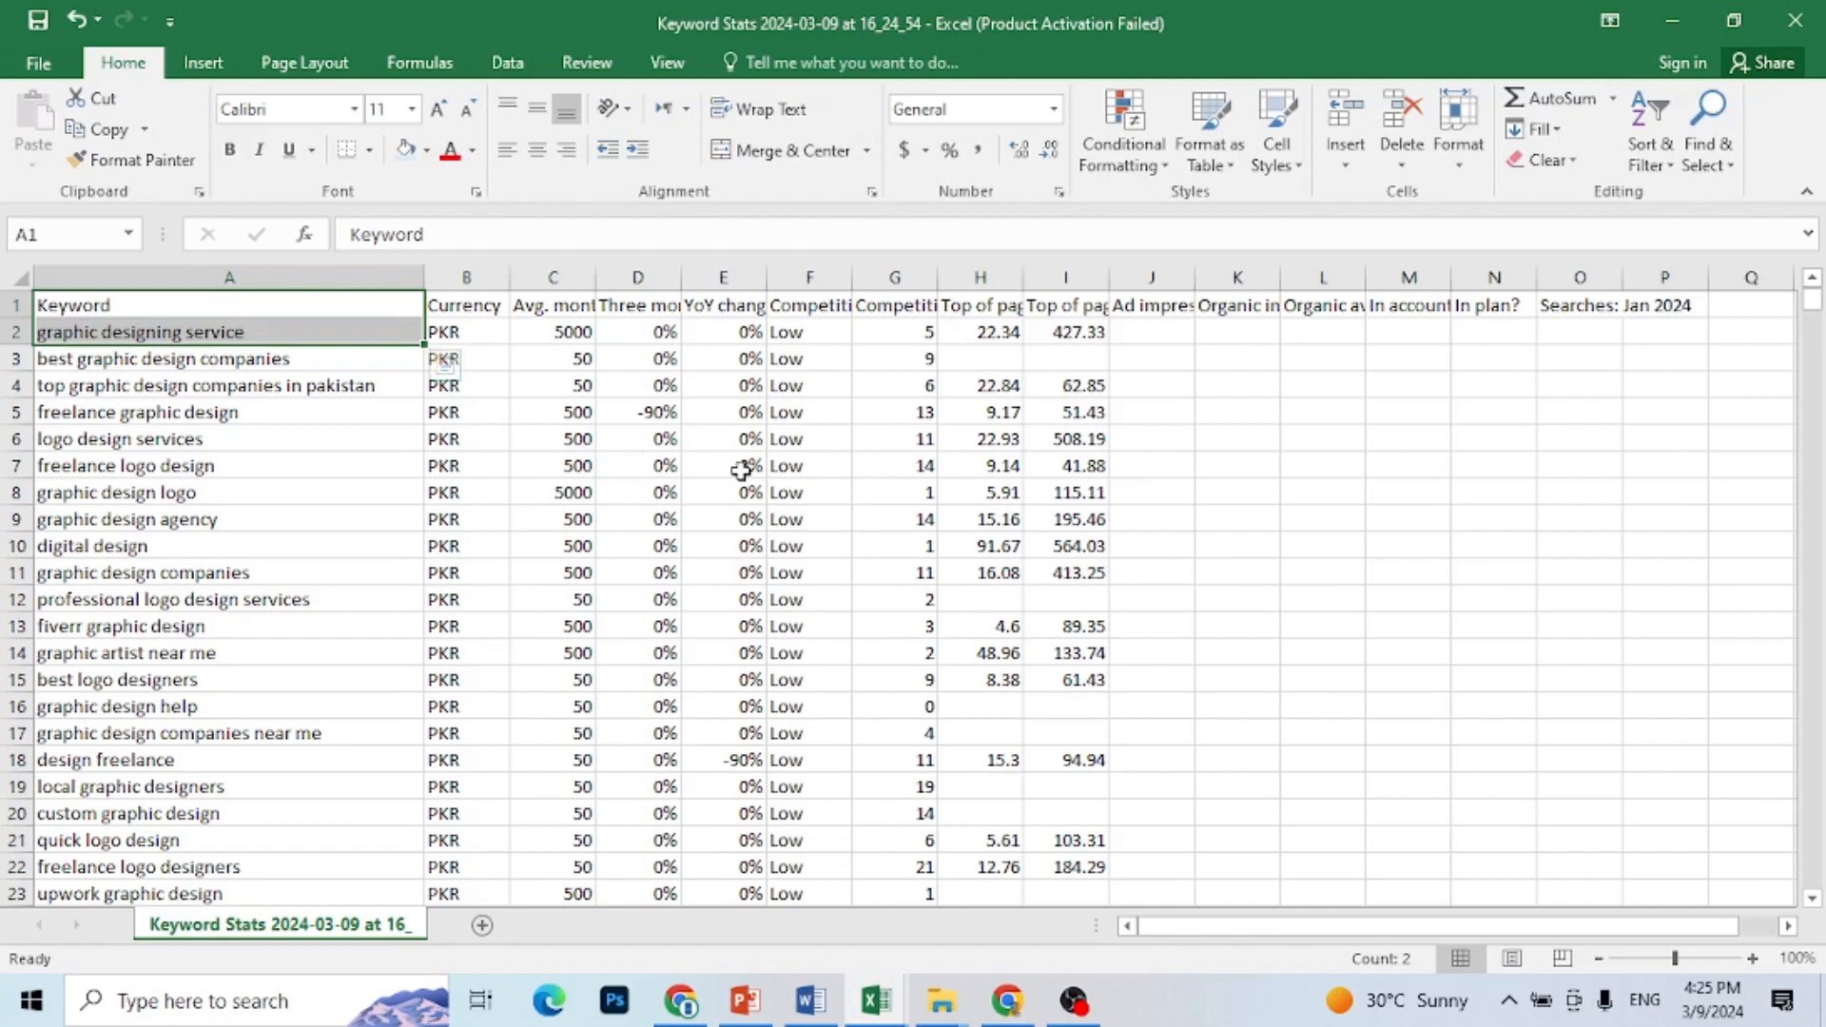
click(467, 414)
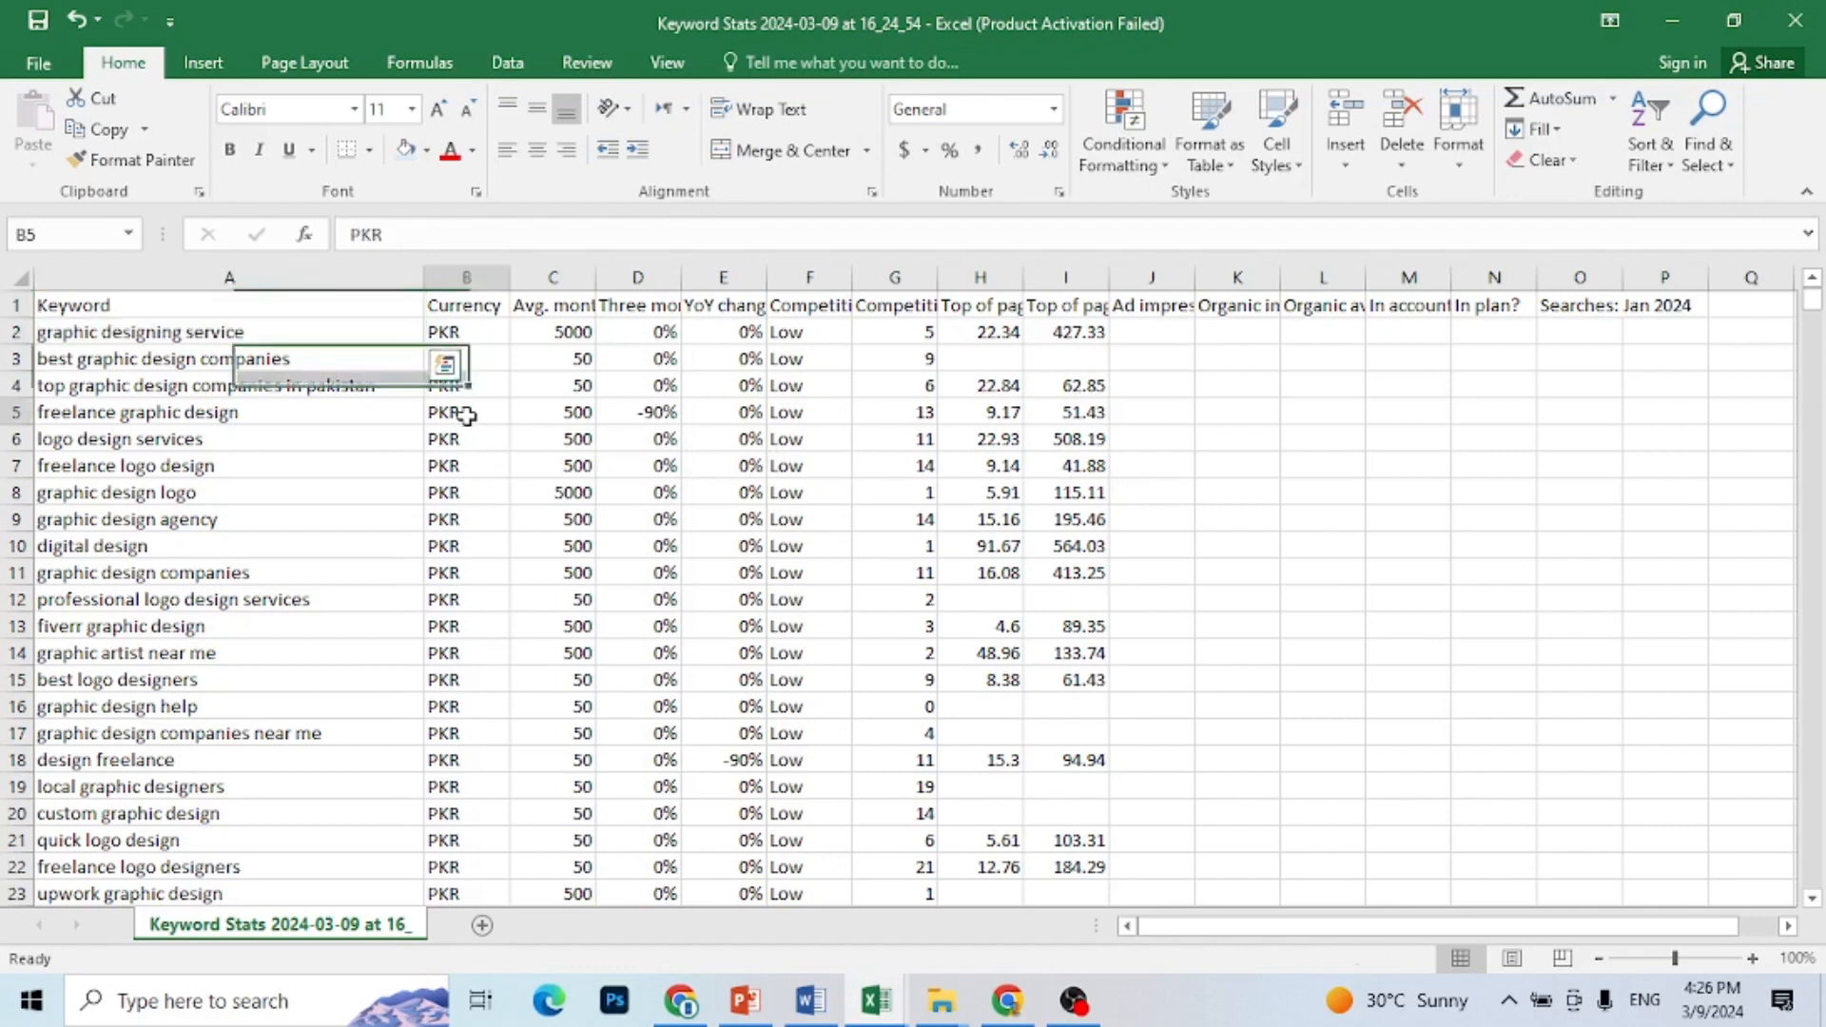
Step: Delete all entire columns of the Keyword Stats sheet except Keyword, Avg. monthly searches and Competition
click(468, 317)
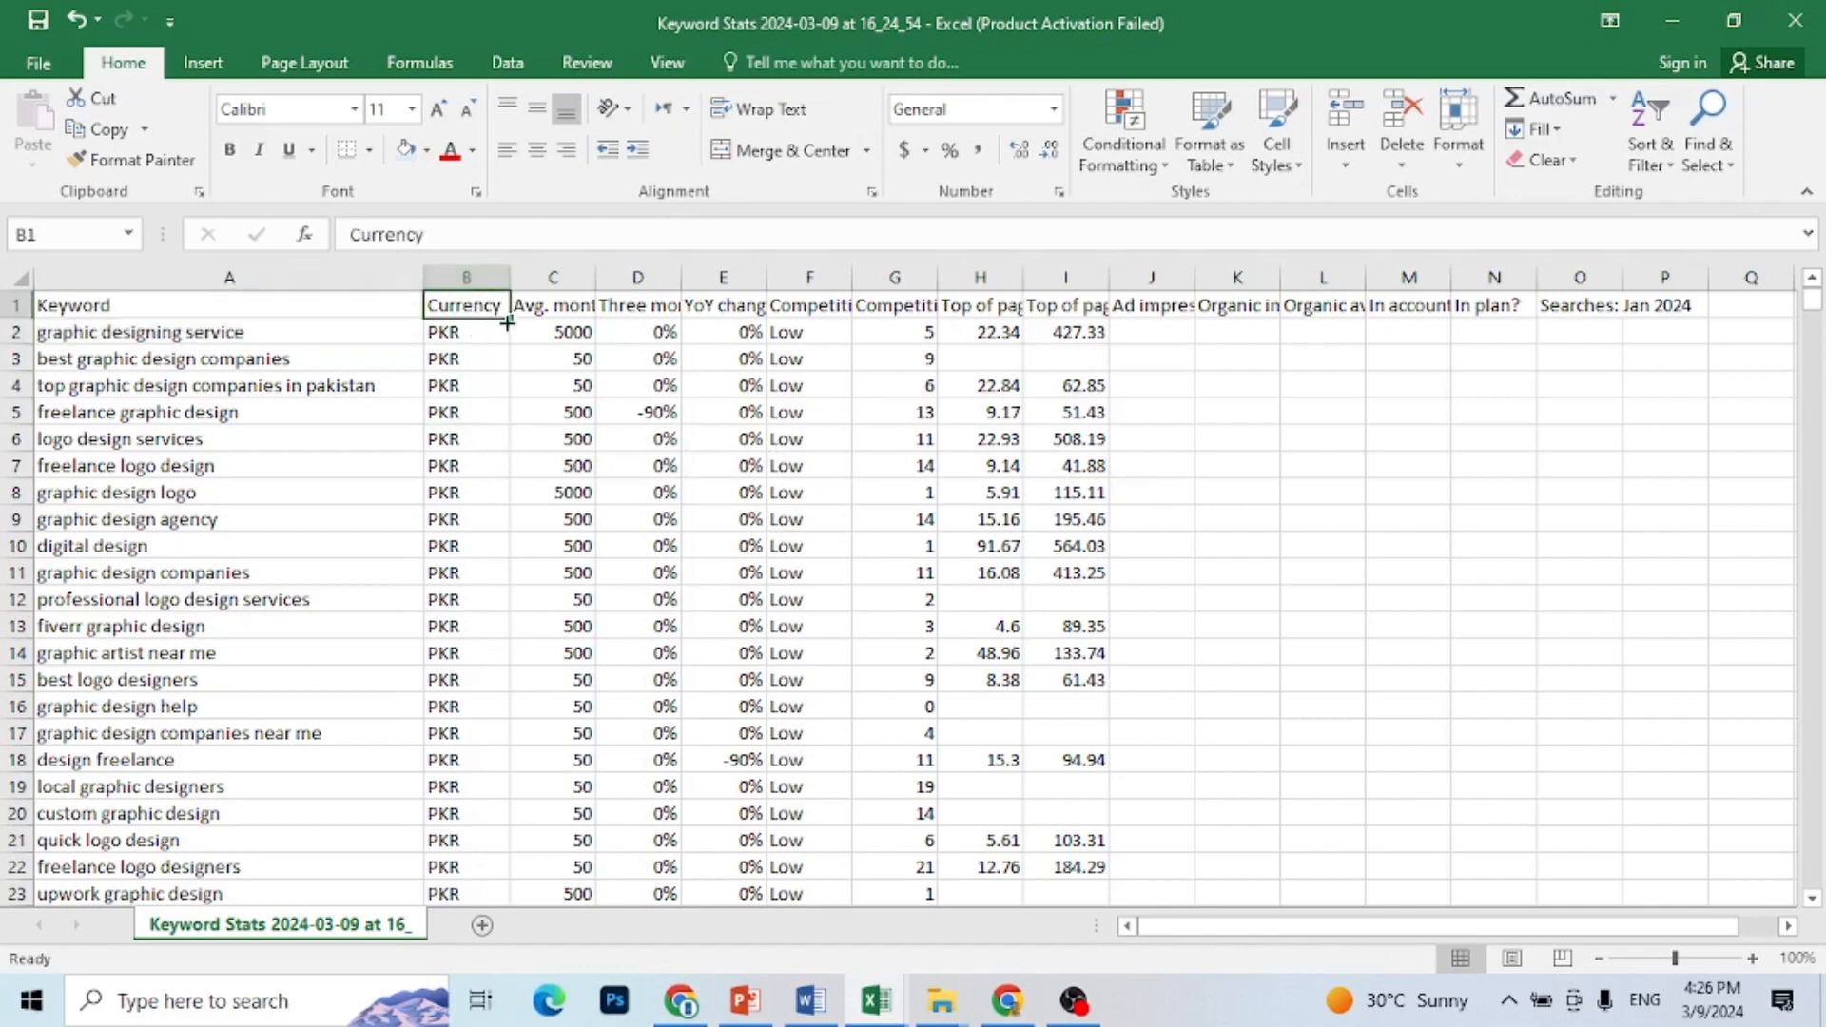
ctrl+click(655, 309)
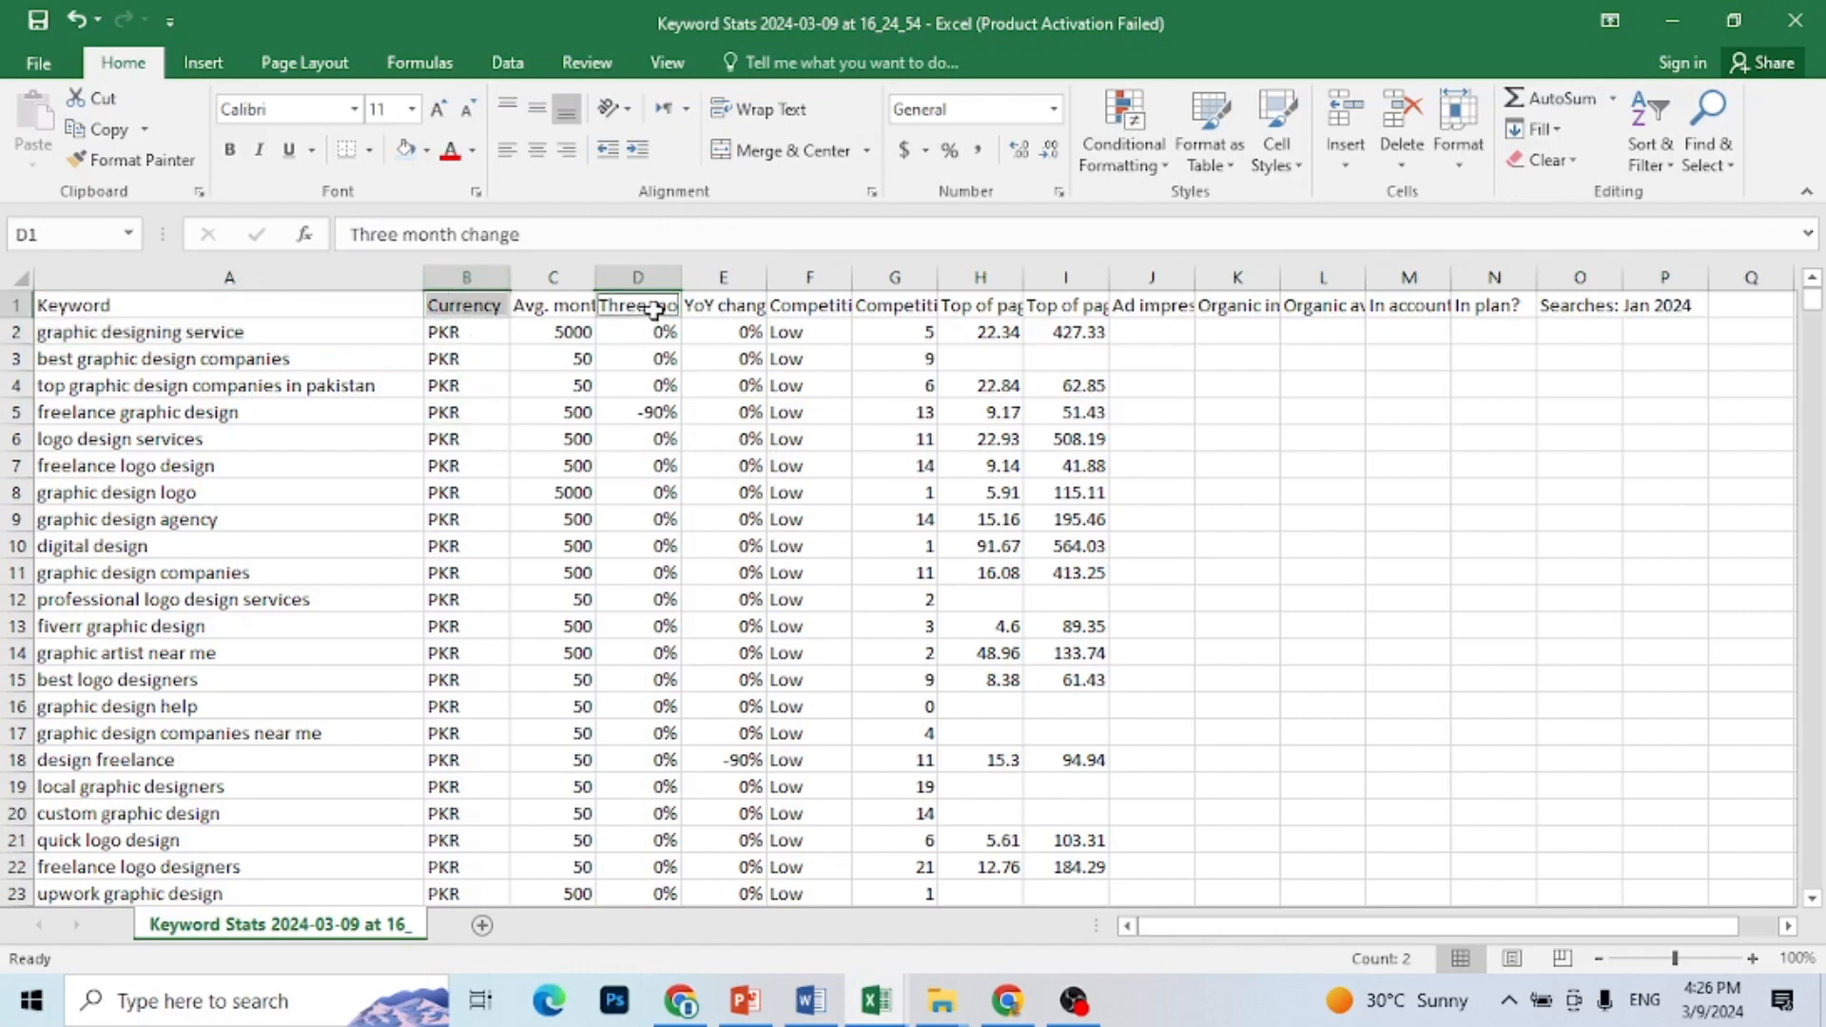
ctrl+click(721, 312)
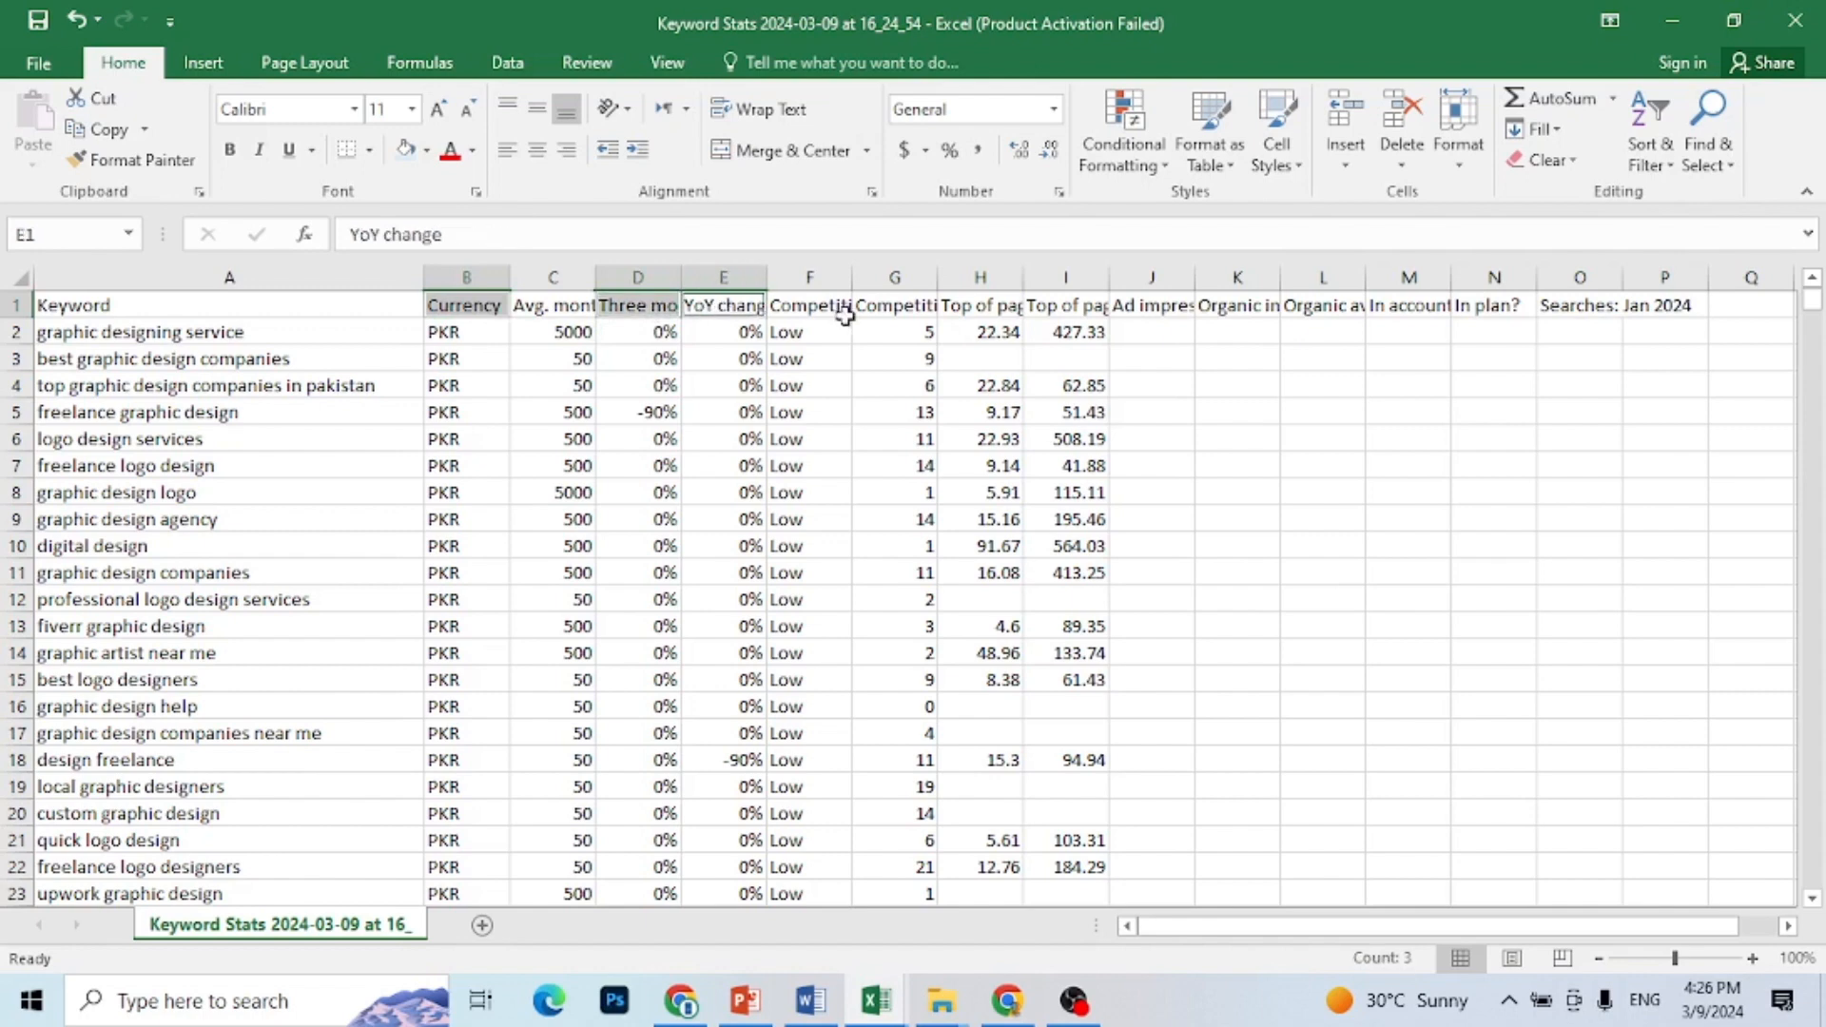
ctrl+click(919, 314)
ctrl+click(966, 317)
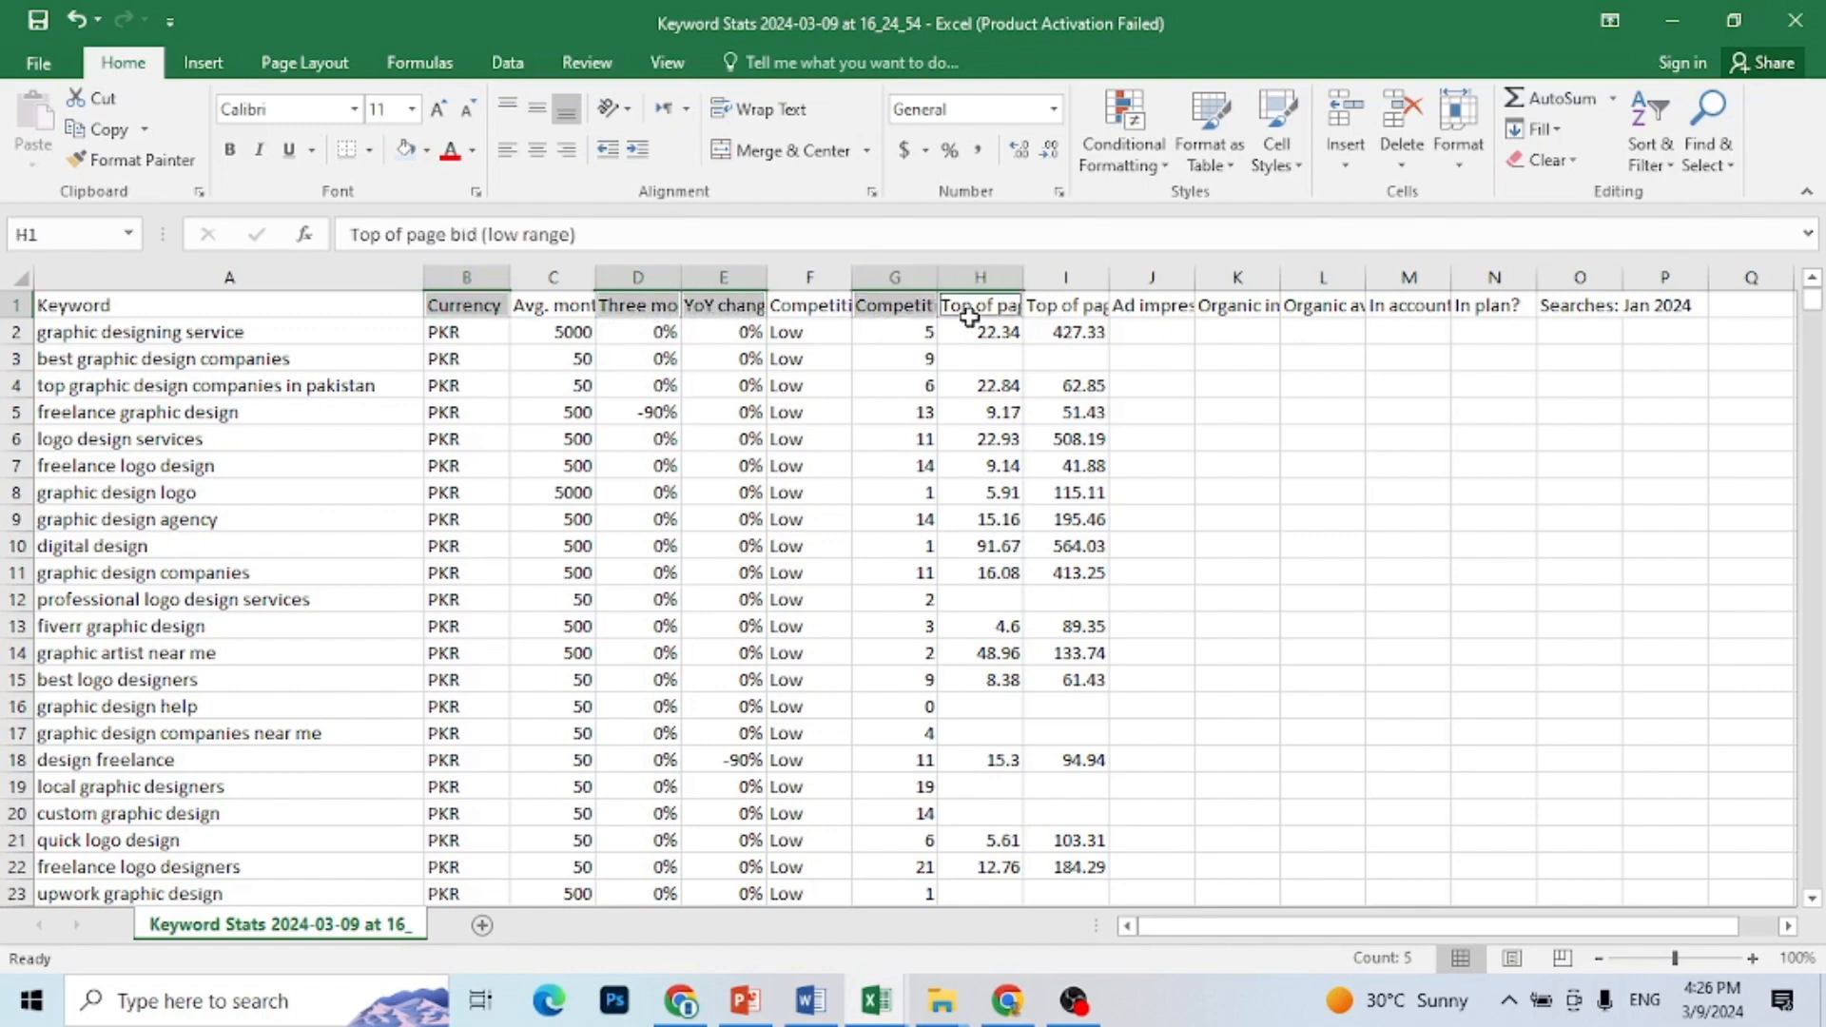
ctrl+click(1070, 317)
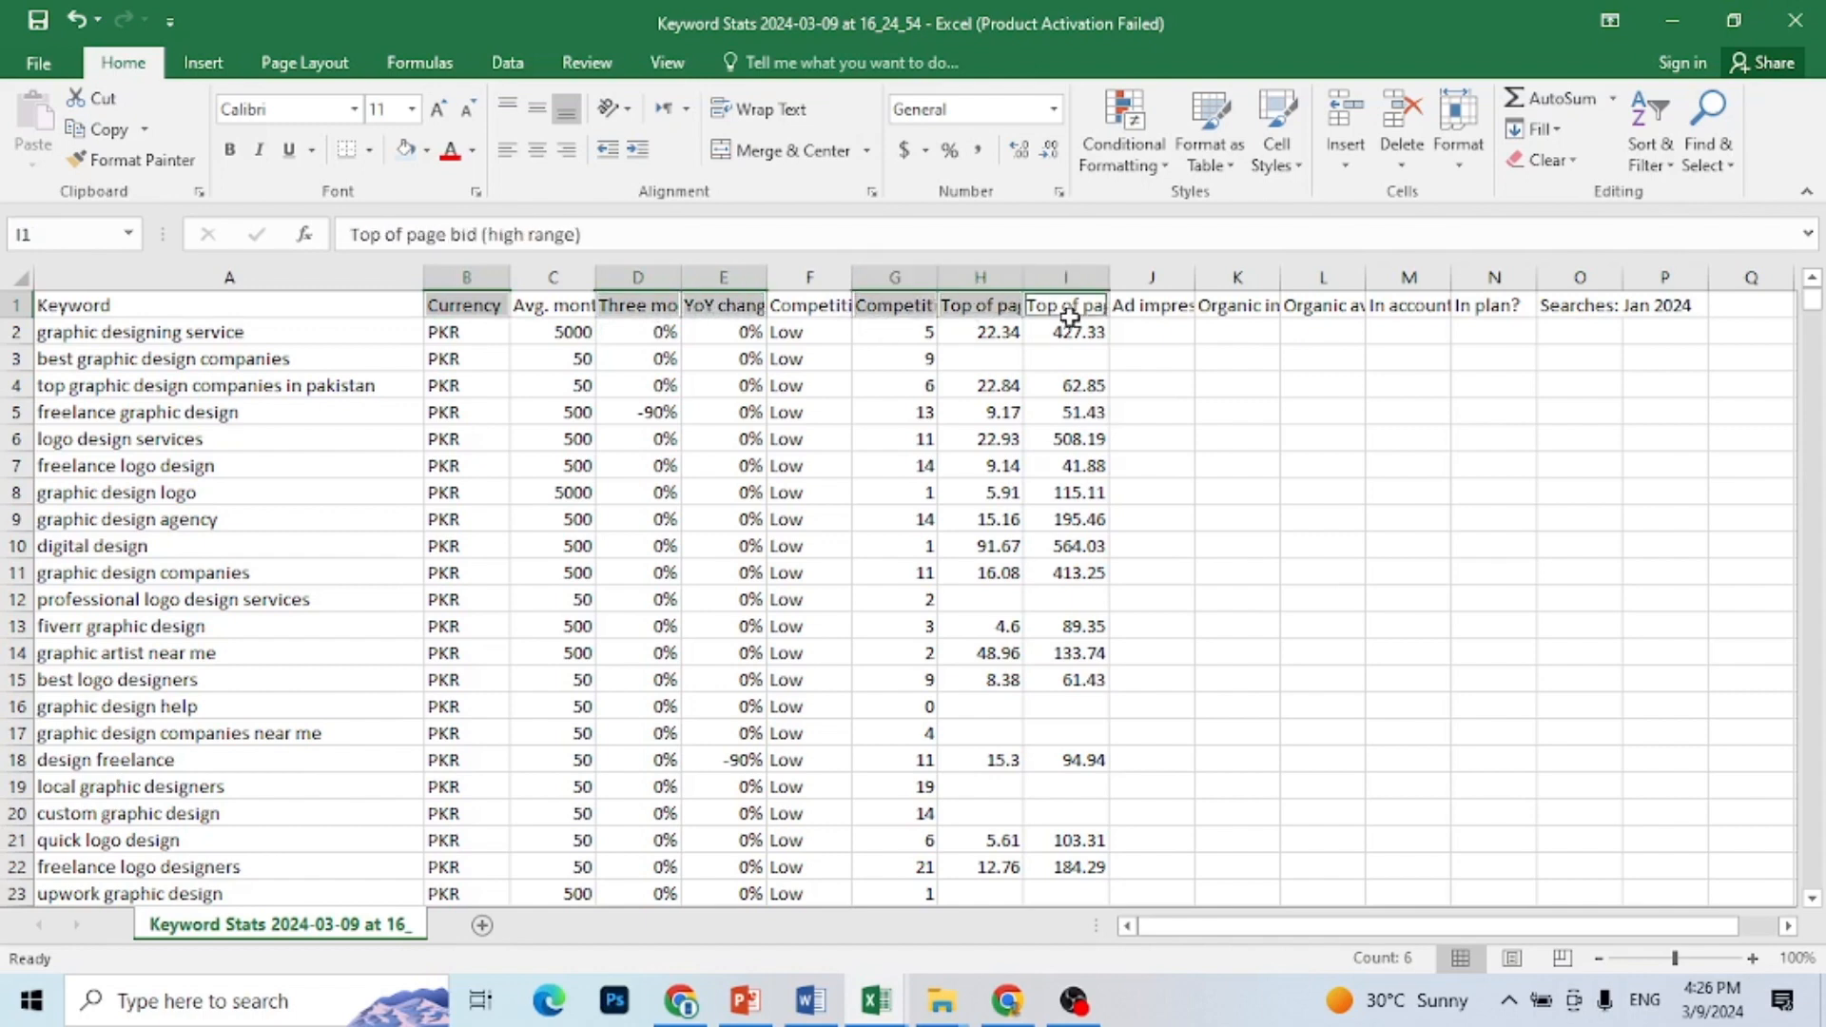
ctrl+click(1154, 310)
ctrl+click(1248, 312)
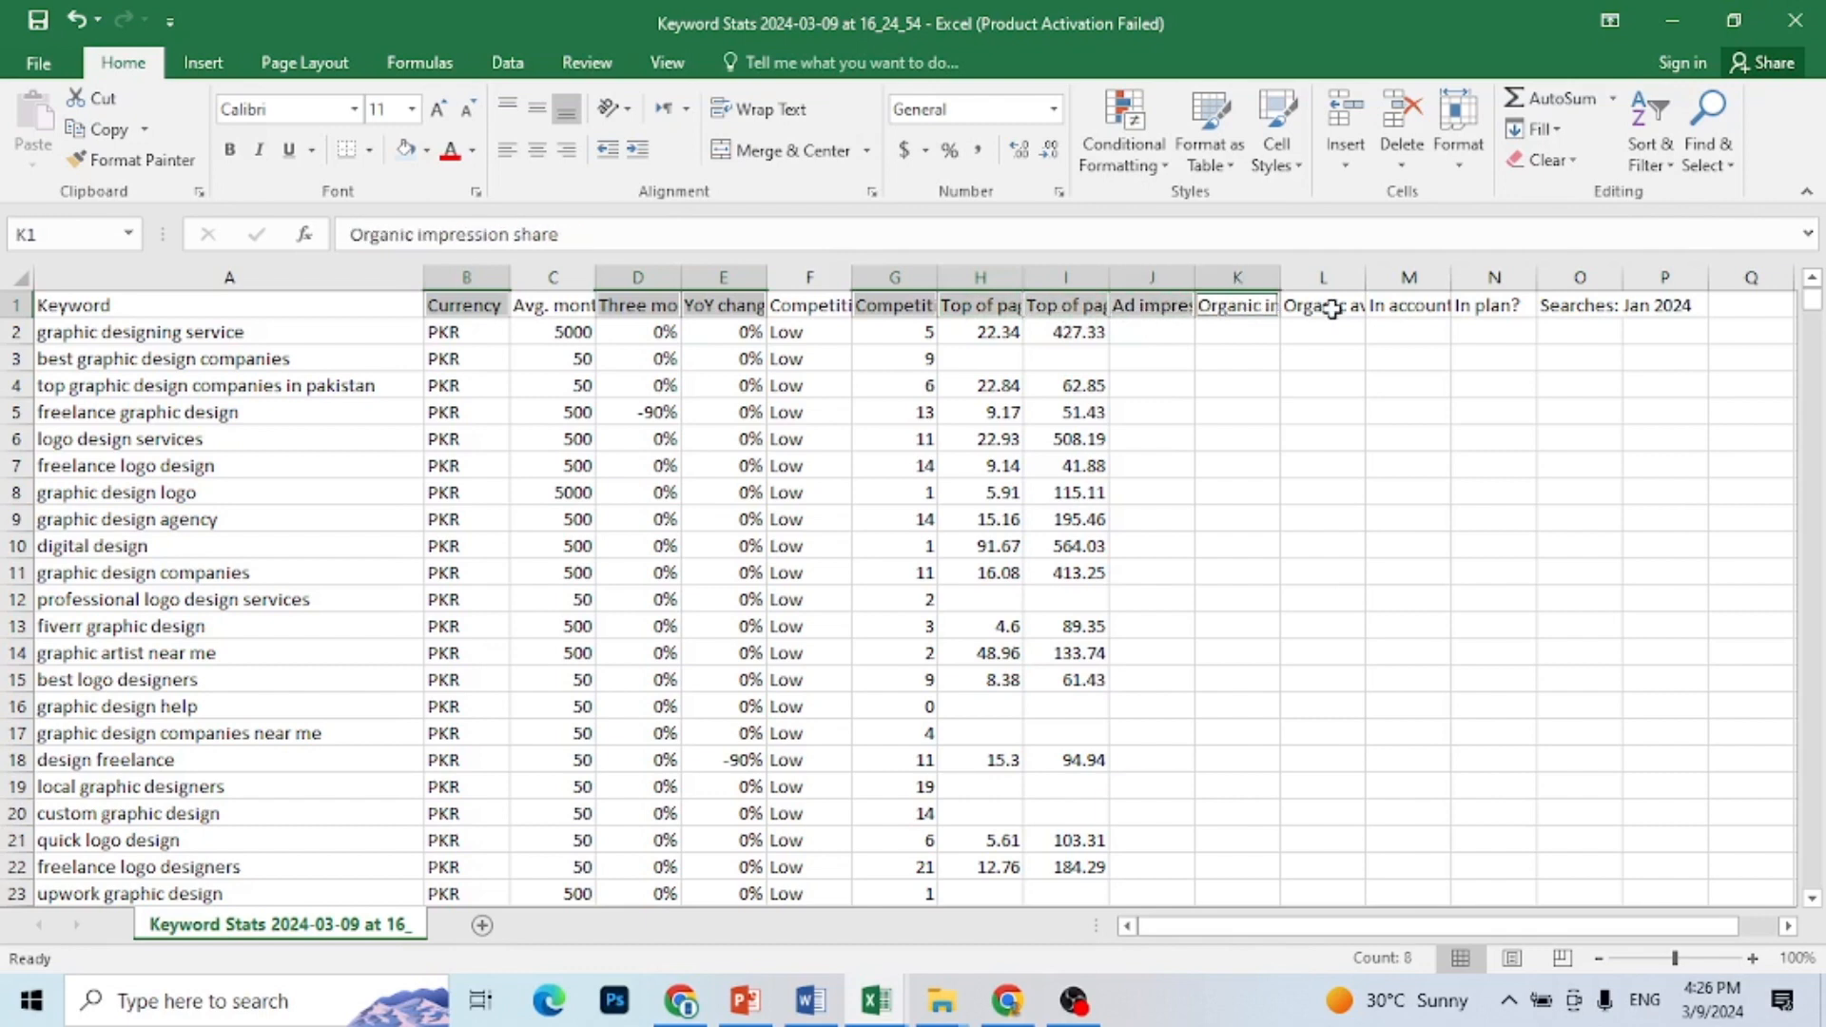
ctrl+click(1331, 309)
ctrl+click(1408, 308)
ctrl+click(1471, 307)
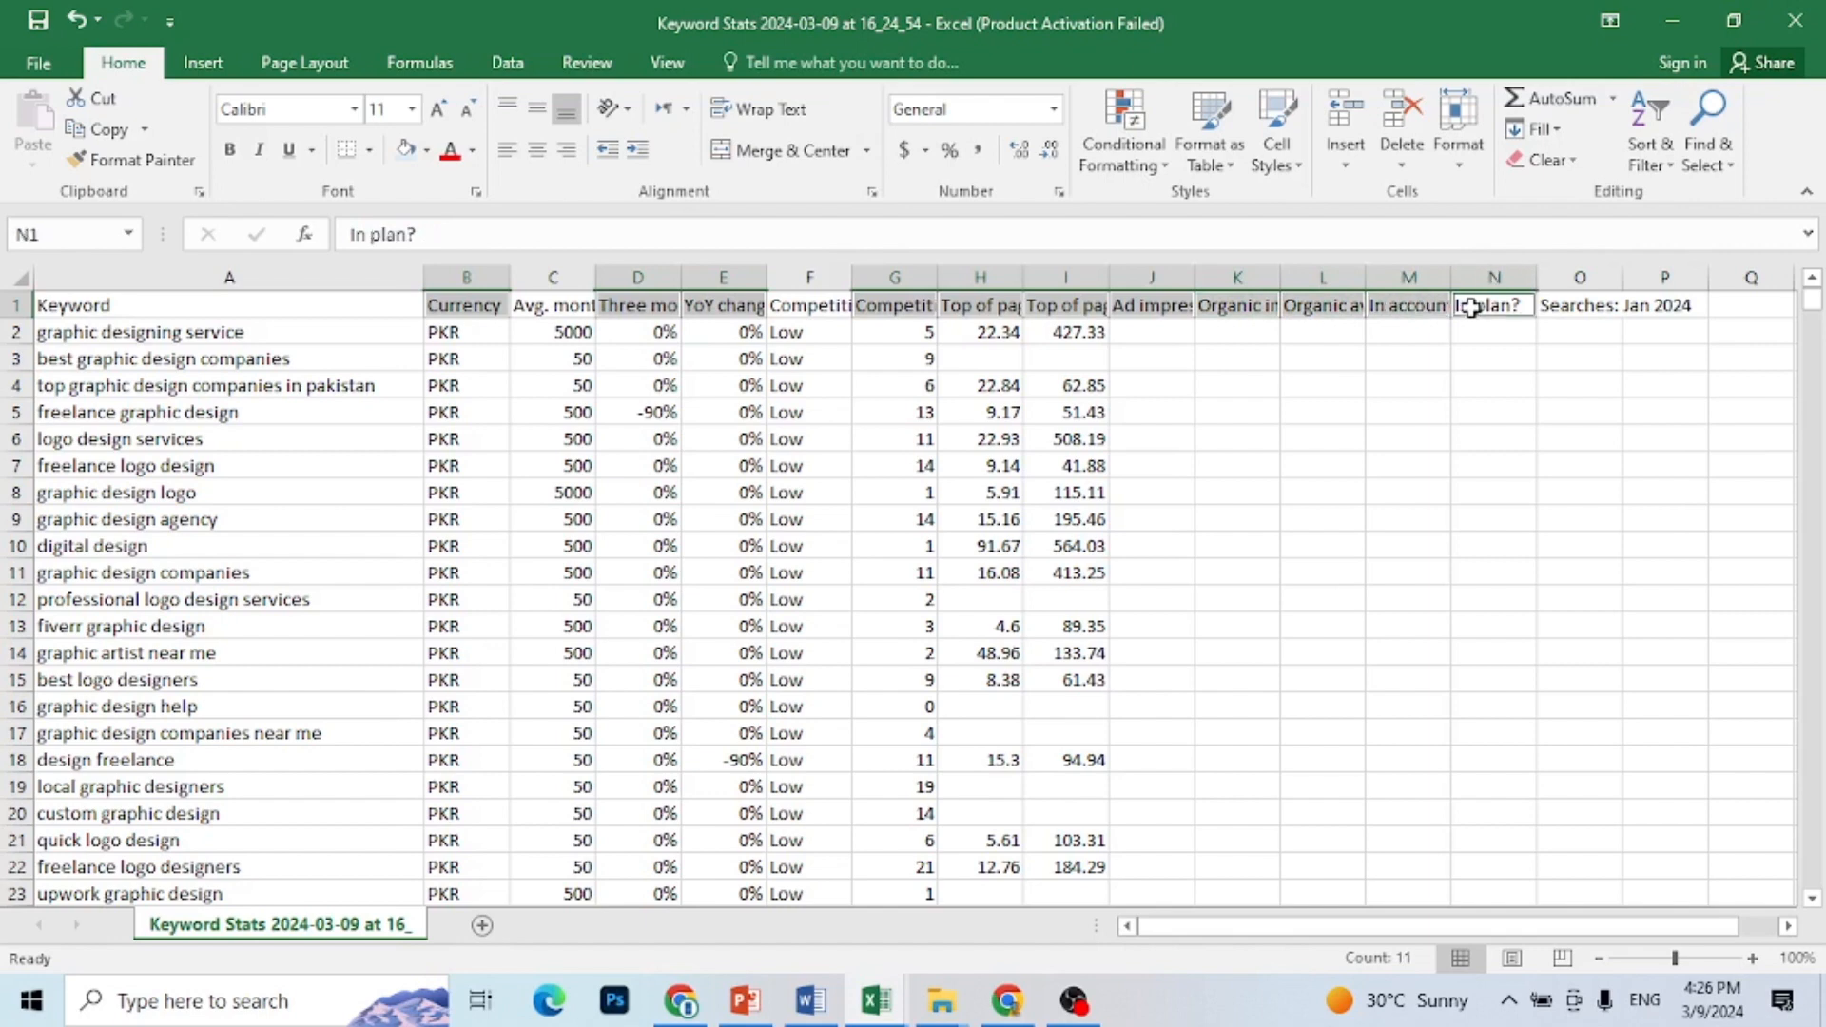
ctrl+click(1612, 307)
ctrl+click(1649, 308)
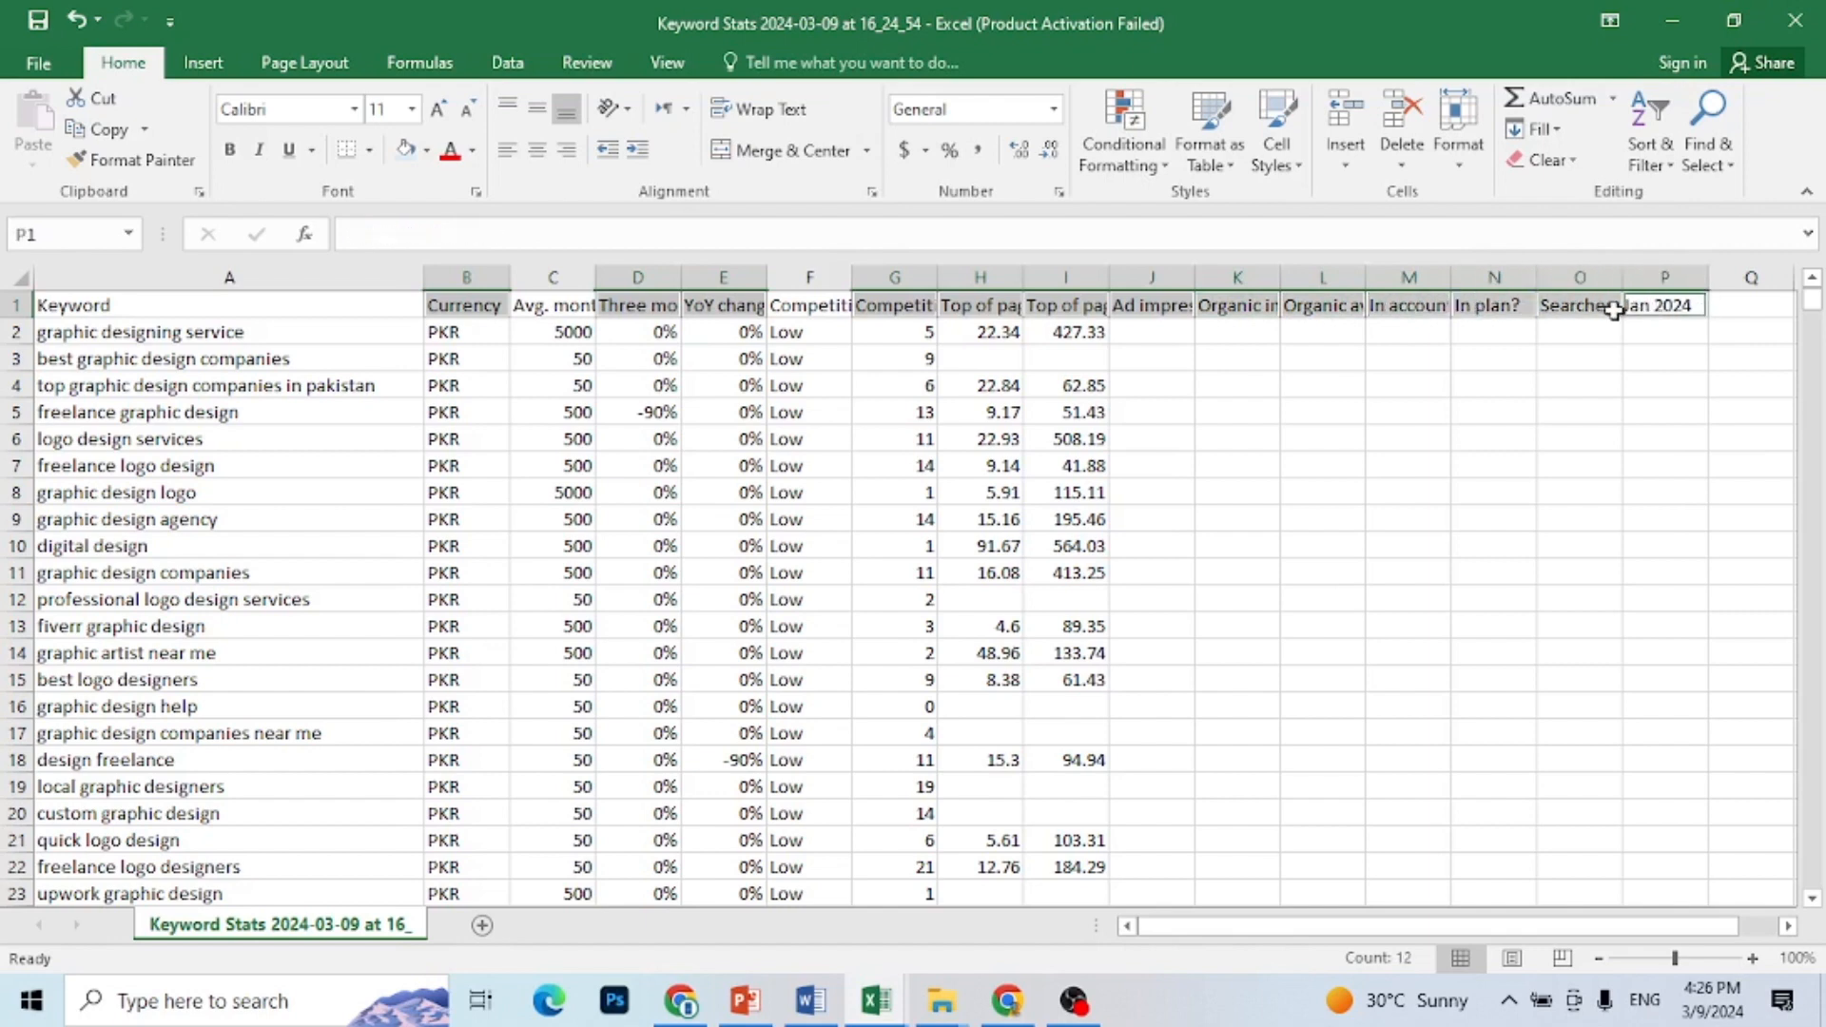
right_click(1486, 308)
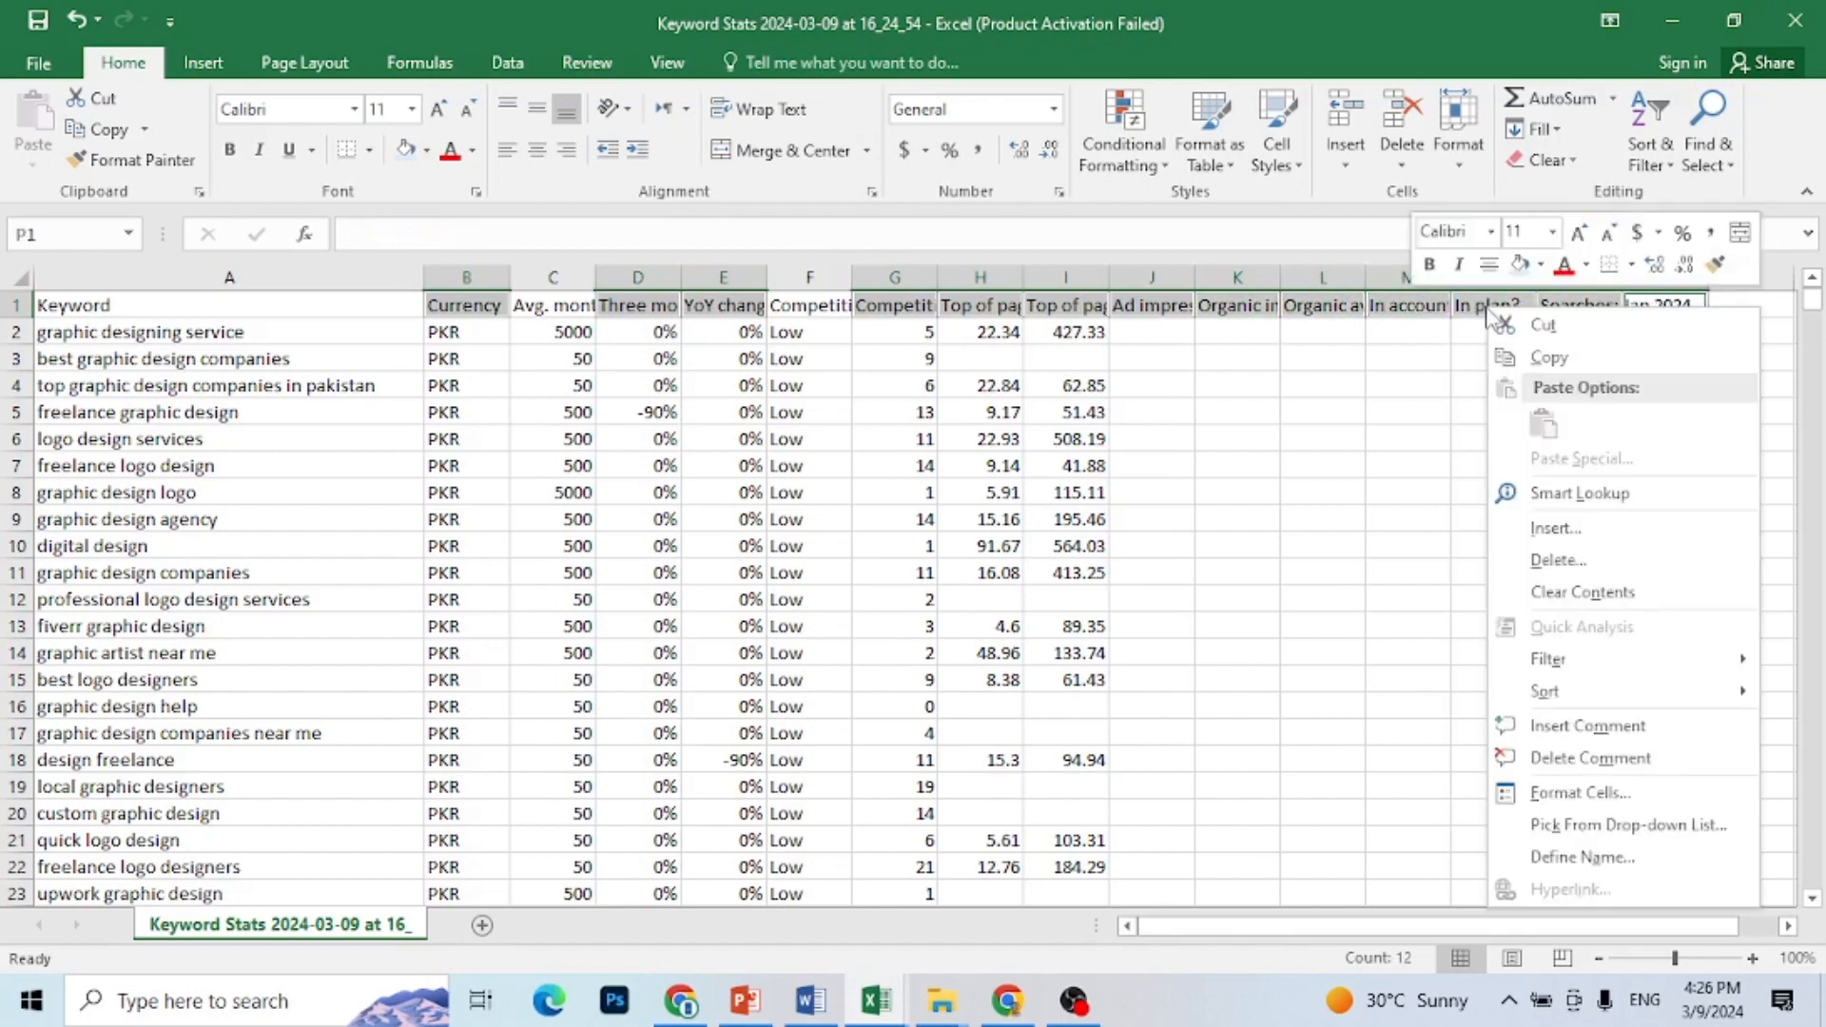
click(1553, 561)
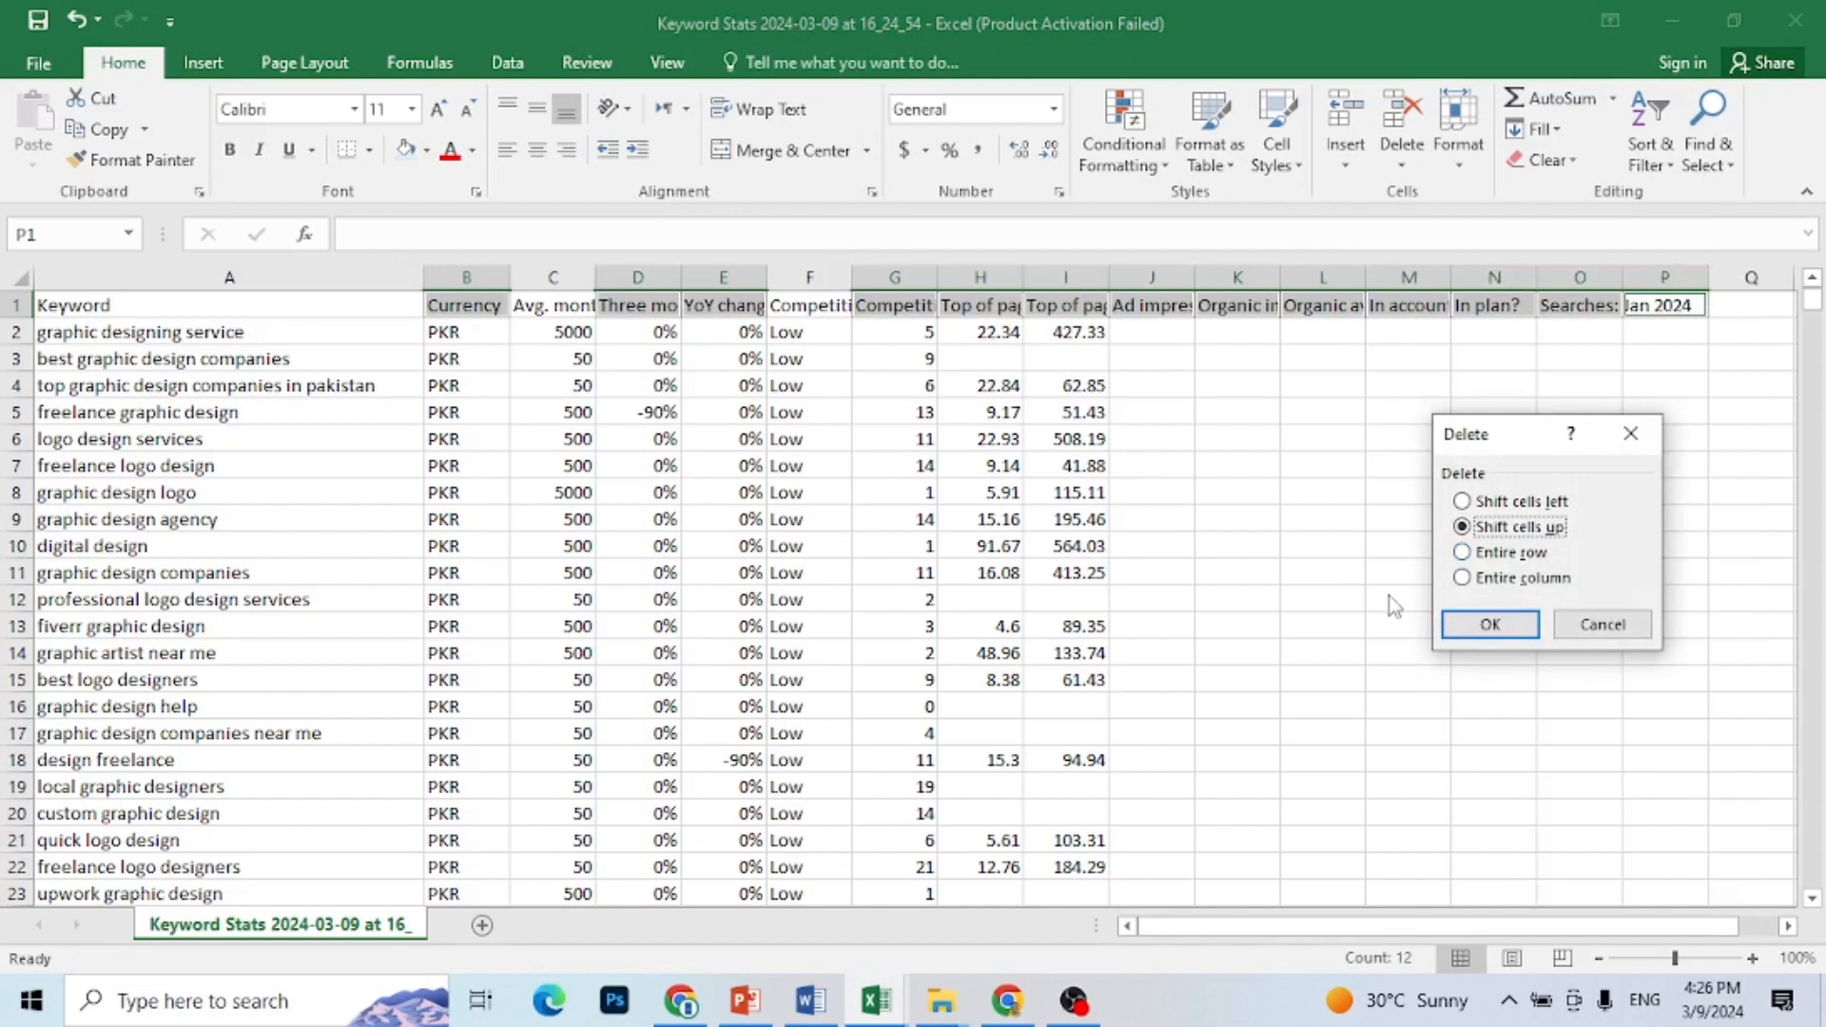
click(1499, 578)
click(1493, 626)
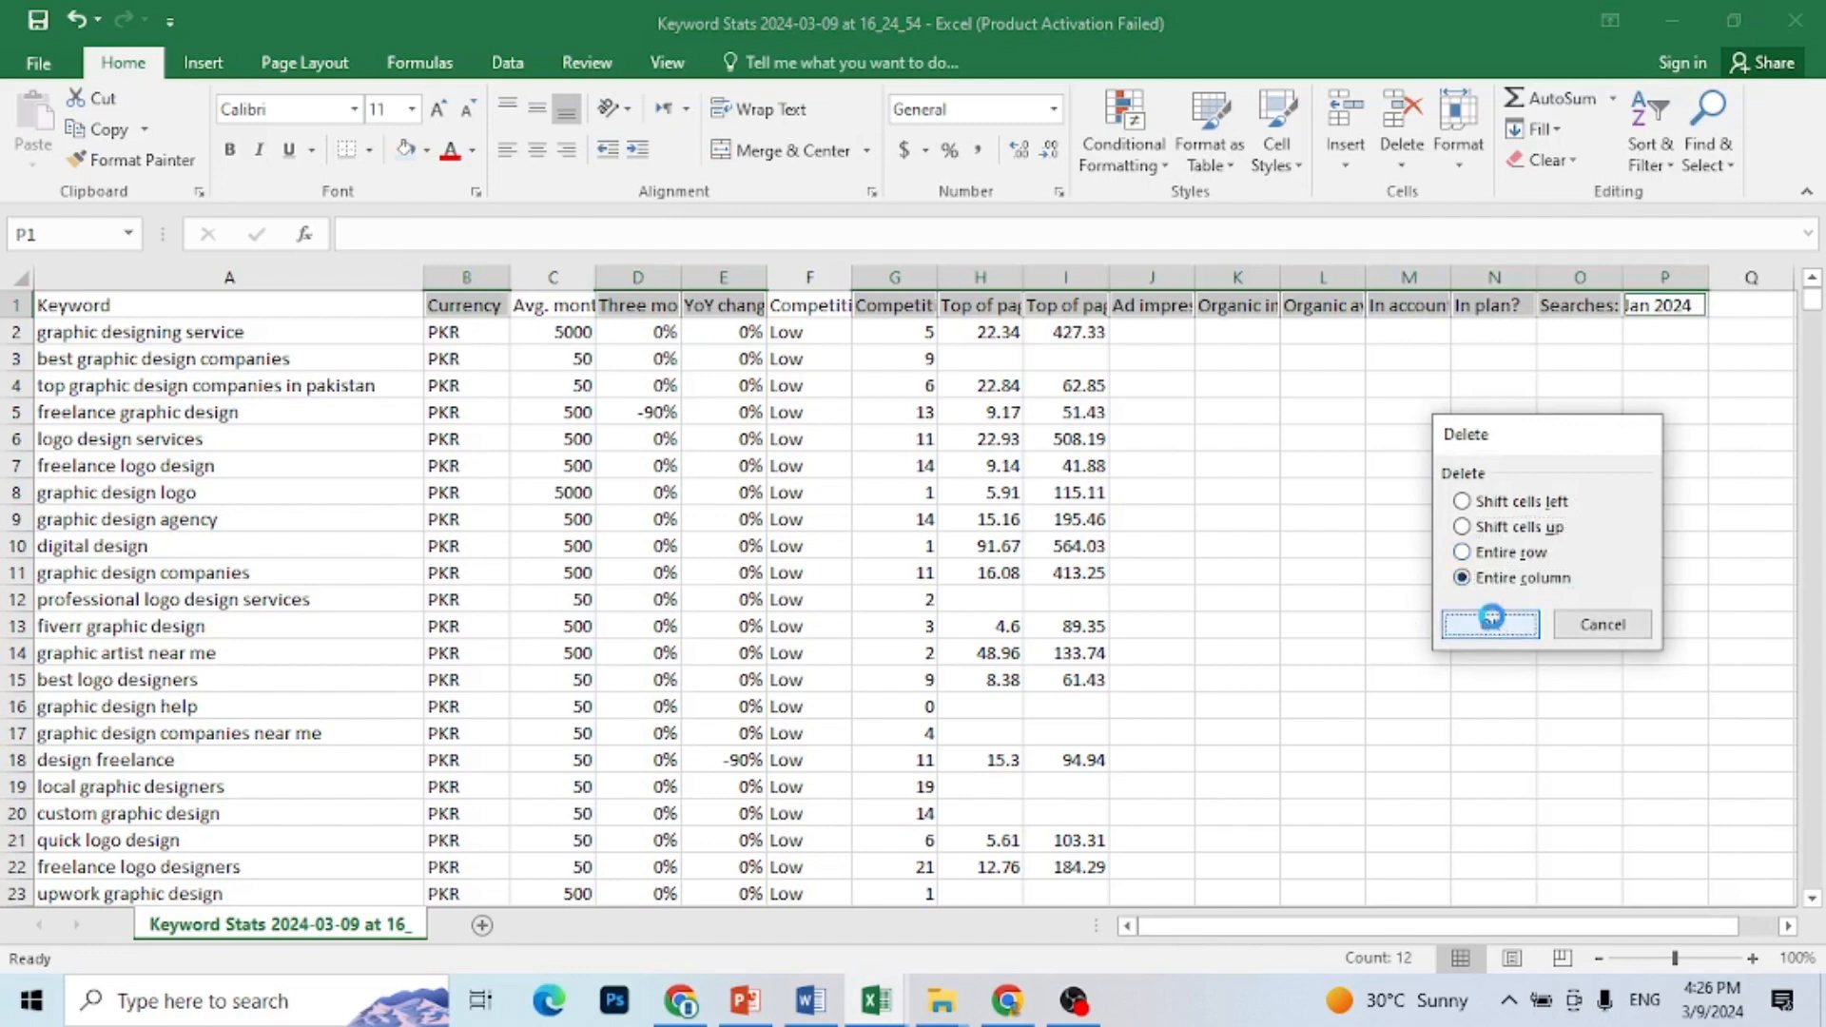
click(1184, 611)
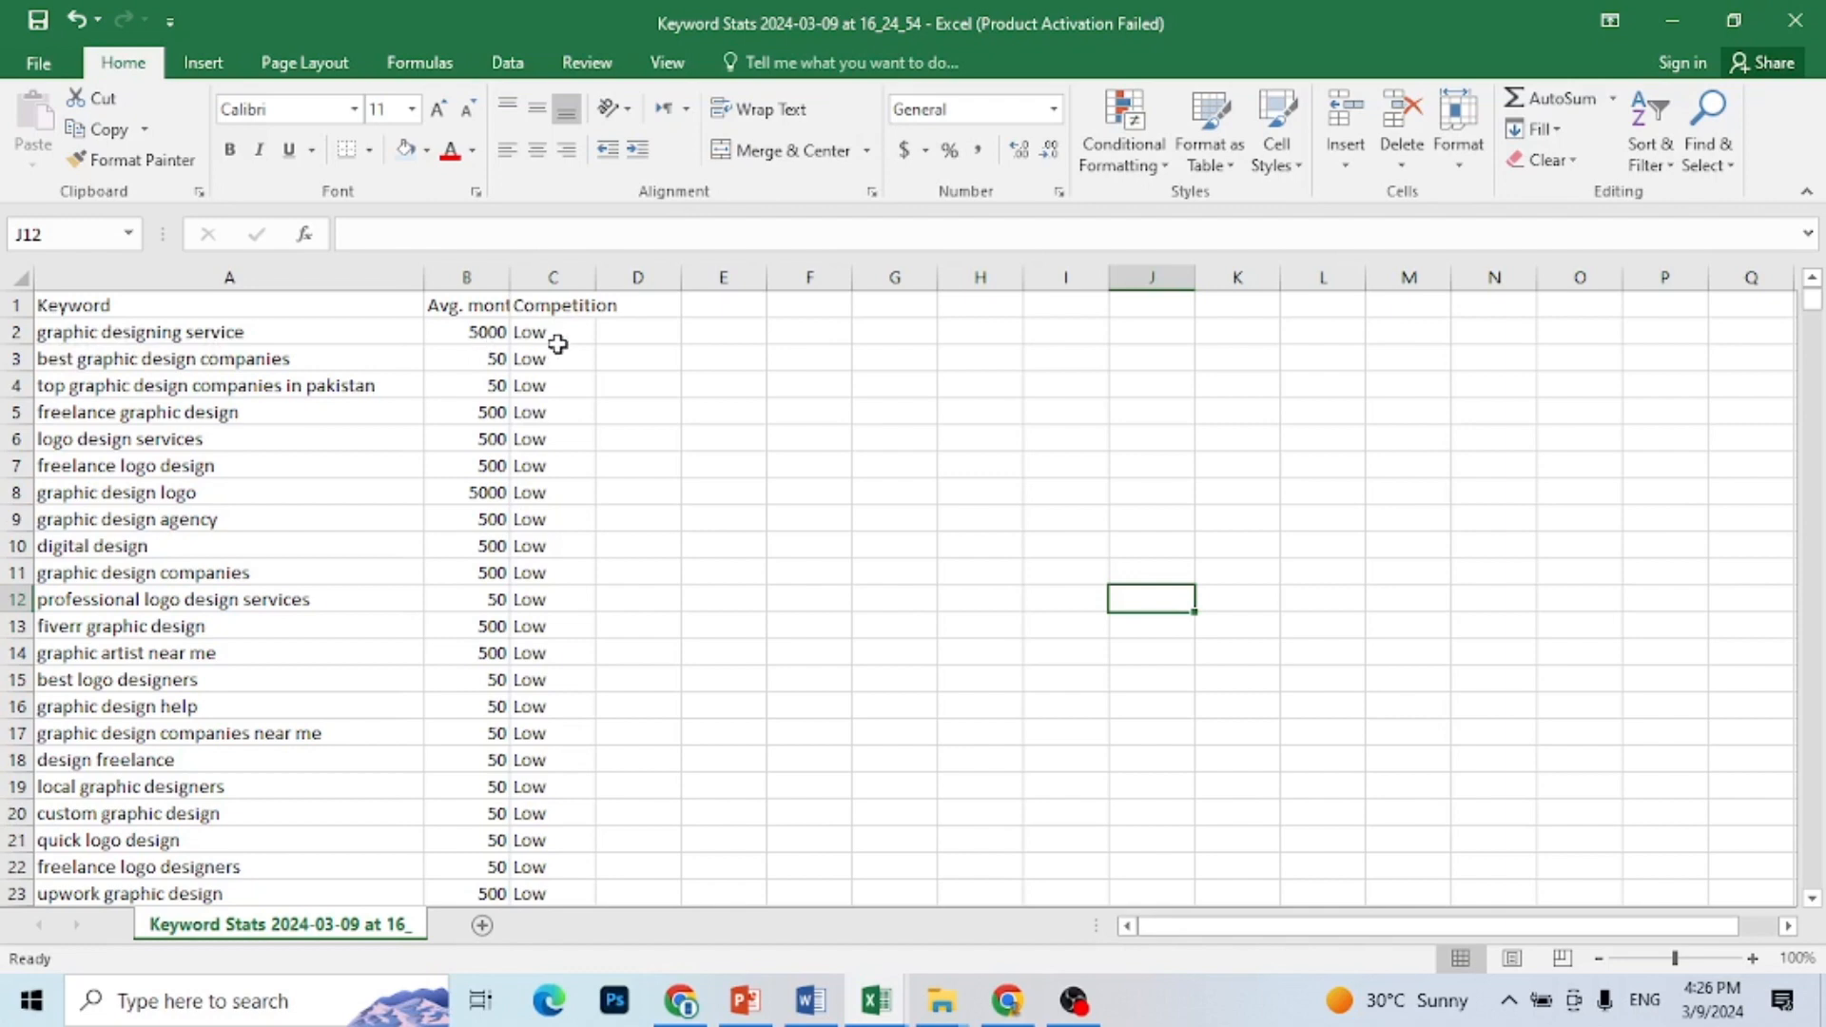
Step: Delete the entire header row containing Keyword, Avg. monthly searches and Competition
click(120, 331)
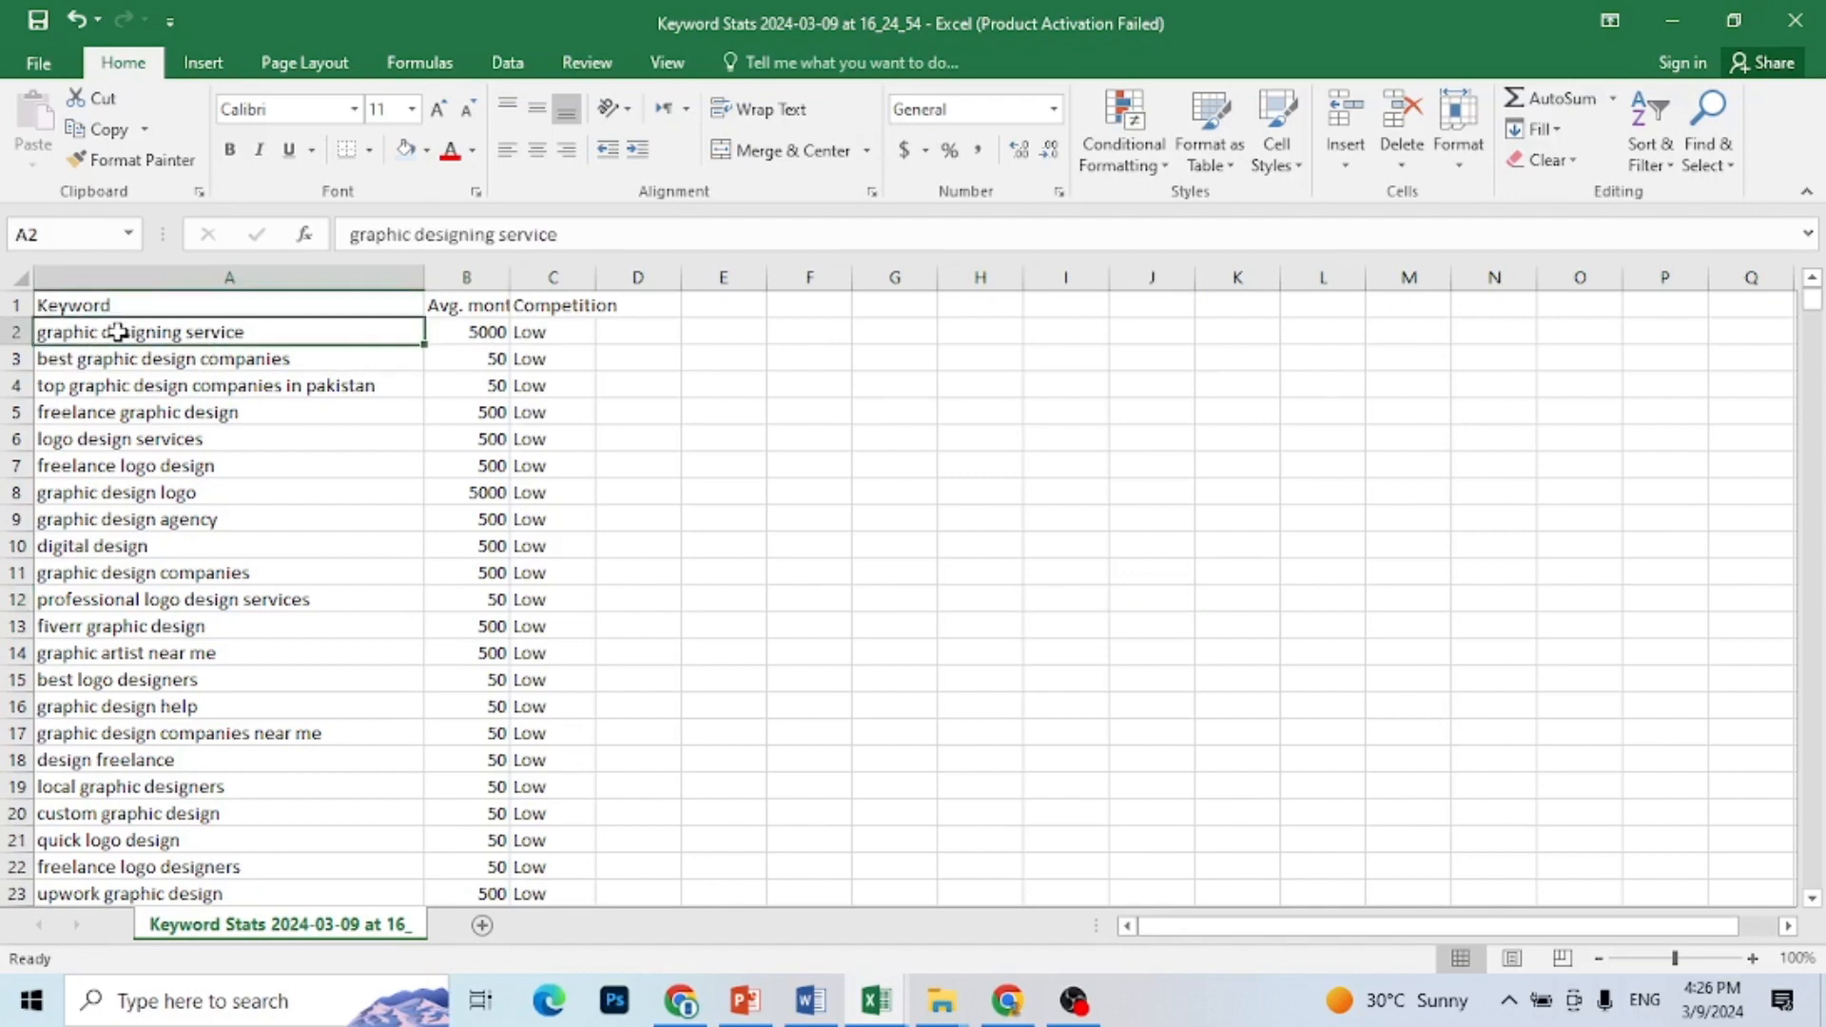
drag(640, 306, 5, 162)
right_click(317, 304)
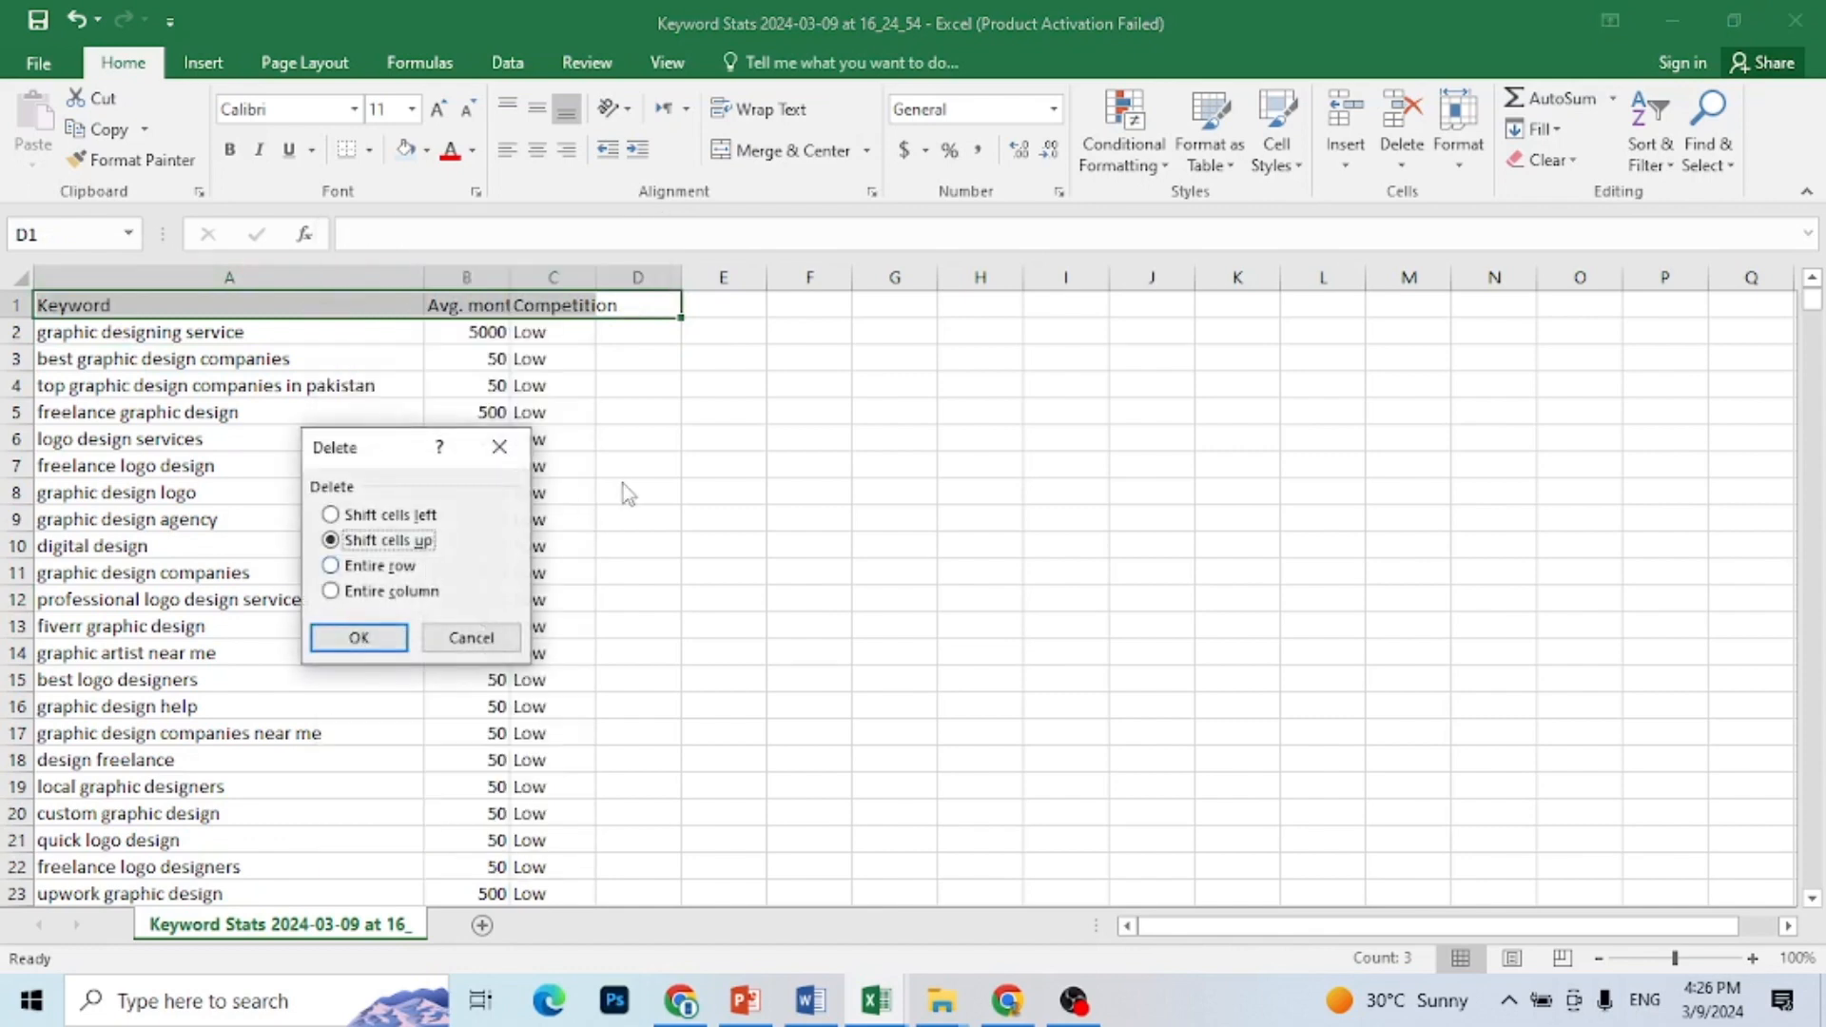
click(379, 566)
click(361, 637)
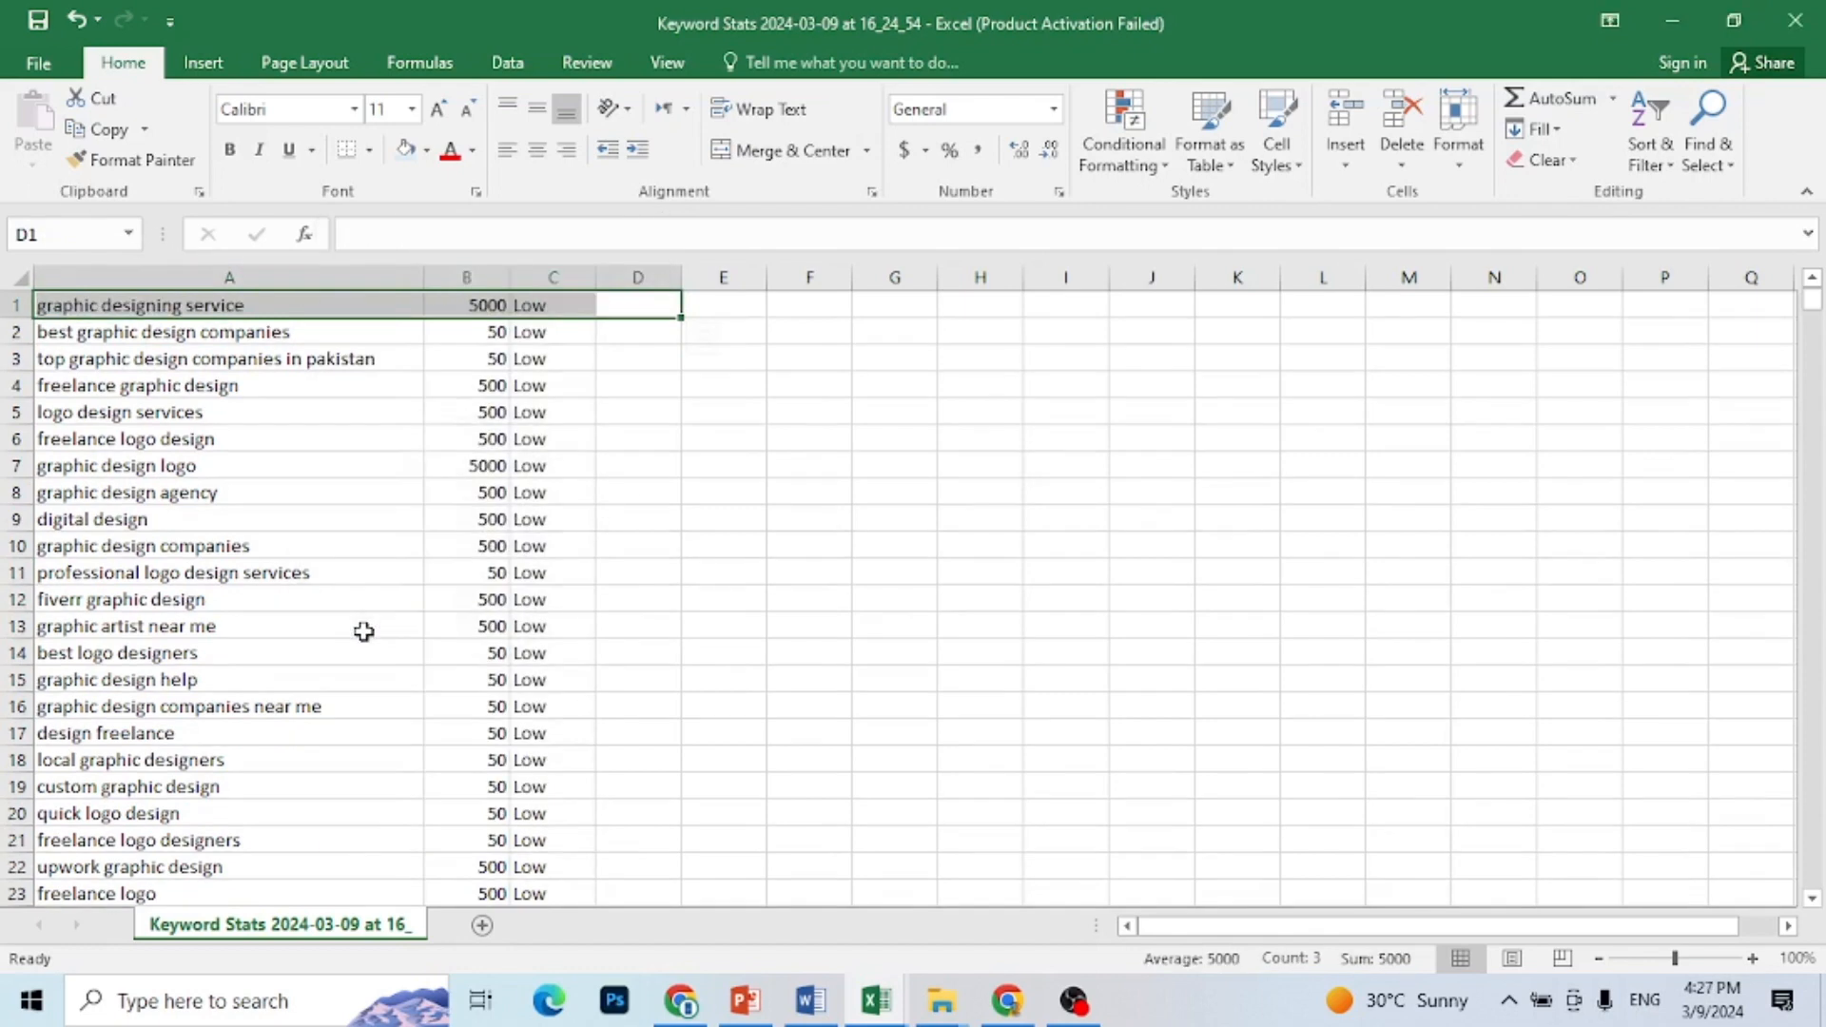
Step: Copy the keyword, search volume and competition data in columns A to C, from row 1 down to row 1044
key(ctrl+a)
key(ctrl+c)
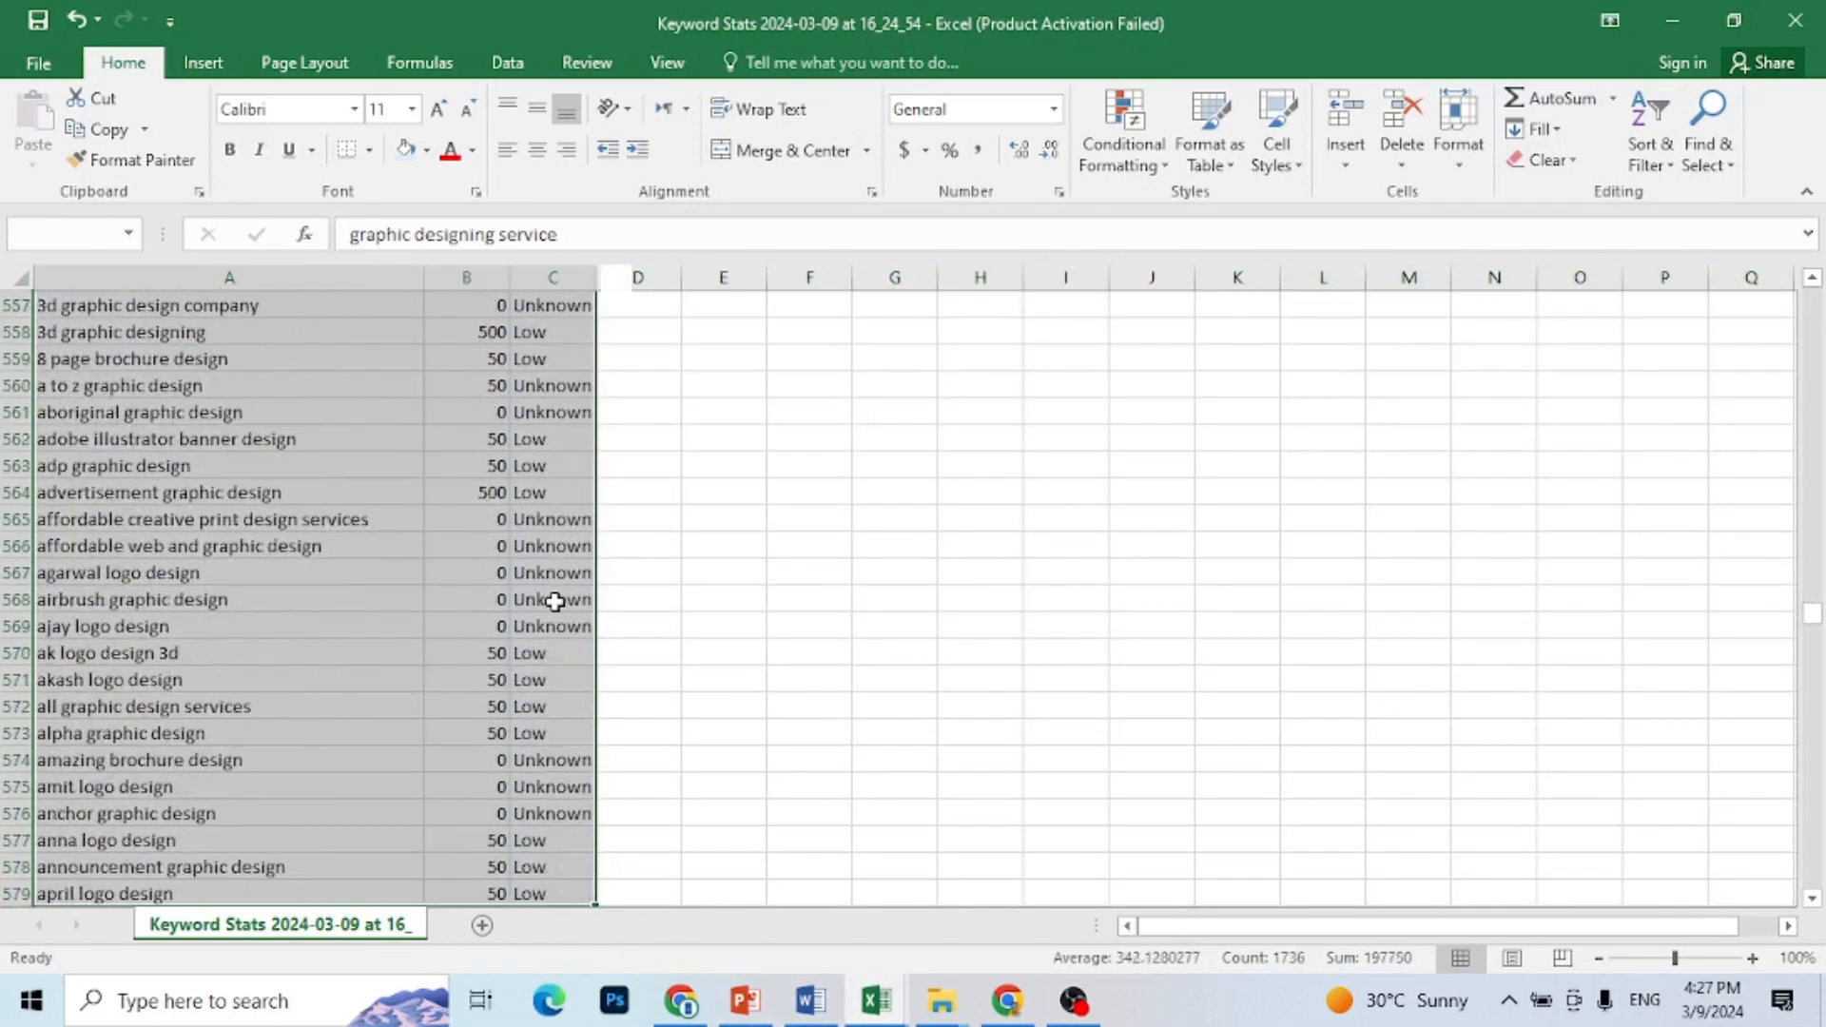
key(shift+Down)
key(shift+Down)
key(shift+Down)
key(shift+Down)
key(shift+Down)
key(shift+Down)
key(shift+Down)
key(shift+Down)
key(shift+Down)
key(shift+Down)
key(shift+Down)
key(shift+Down)
key(shift+Down)
key(shift+Down)
key(shift+Down)
key(shift+Down)
key(shift+Down)
key(shift+Down)
key(shift+Down)
key(shift+Down)
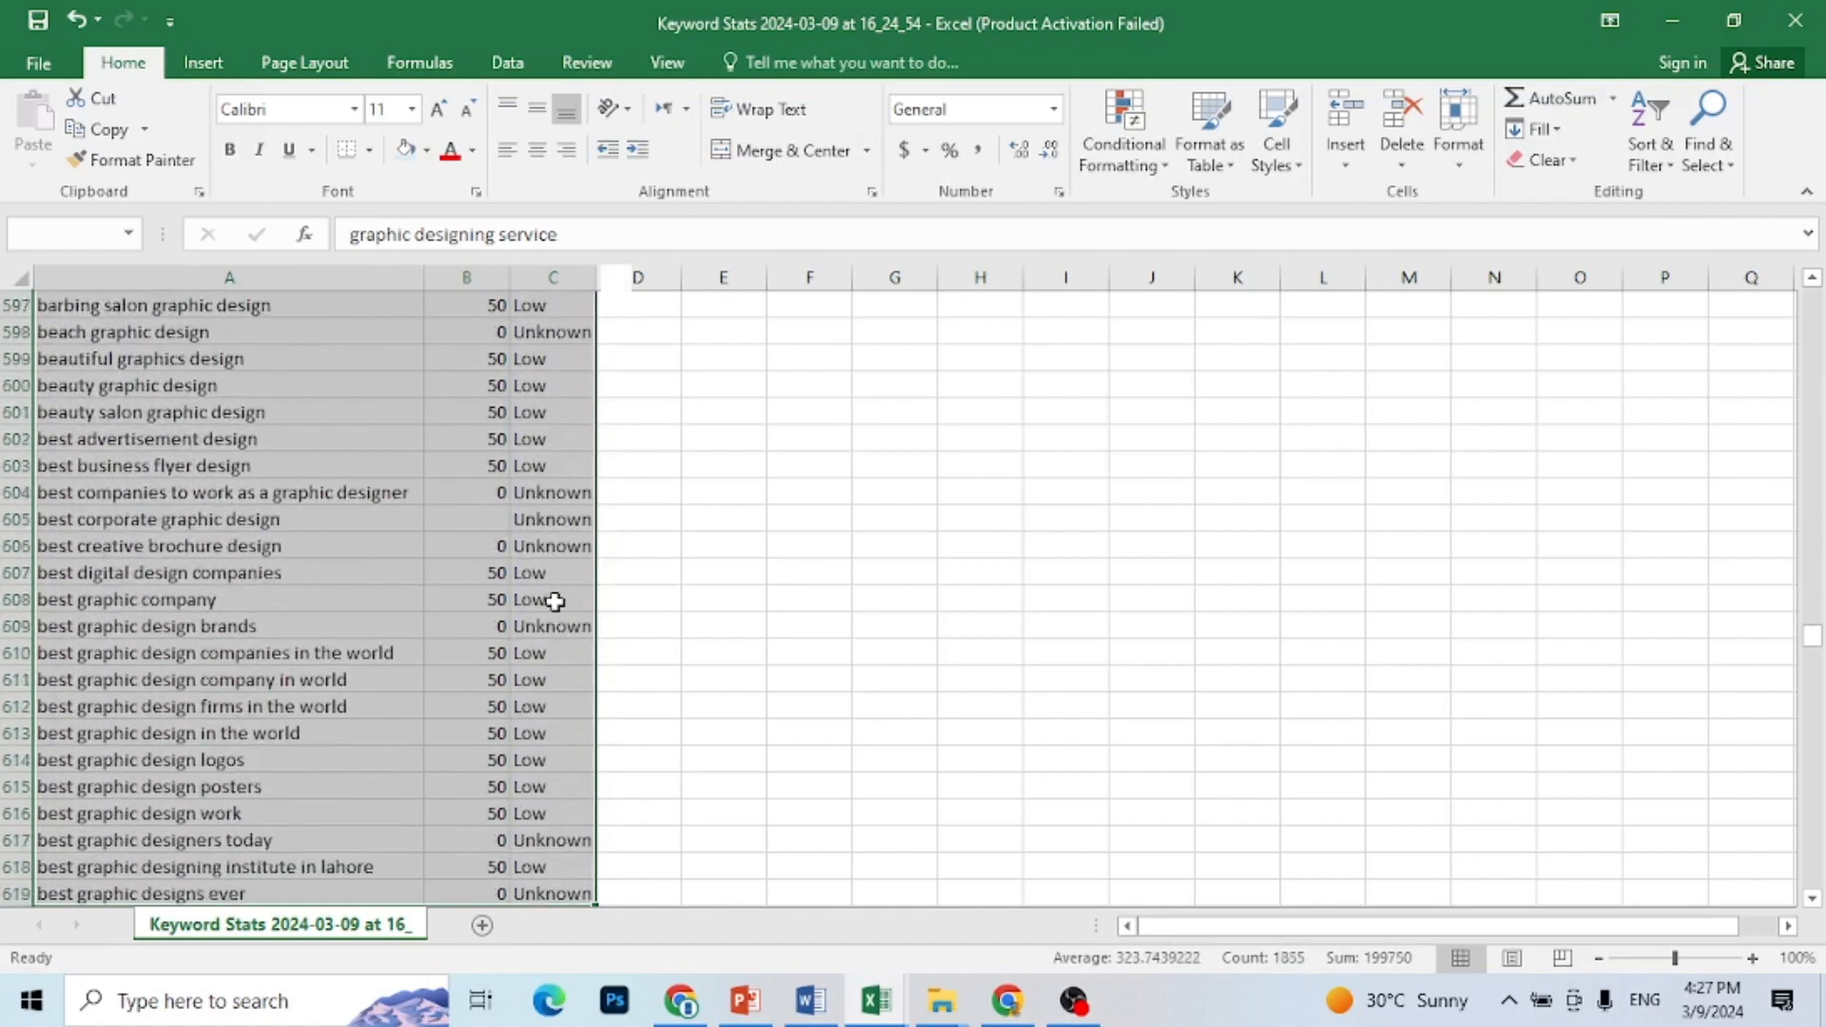
key(shift+Down)
key(shift+Down)
key(shift+Down)
key(shift+Down)
key(shift+Down)
key(shift+Down)
key(shift+Down)
key(shift+Down)
key(shift+Down)
key(shift+Down)
key(shift+Down)
key(shift+Down)
key(shift+Down)
key(shift+Down)
key(shift+Down)
key(shift+Down)
key(shift+Down)
key(shift+Down)
key(shift+Down)
key(shift+Down)
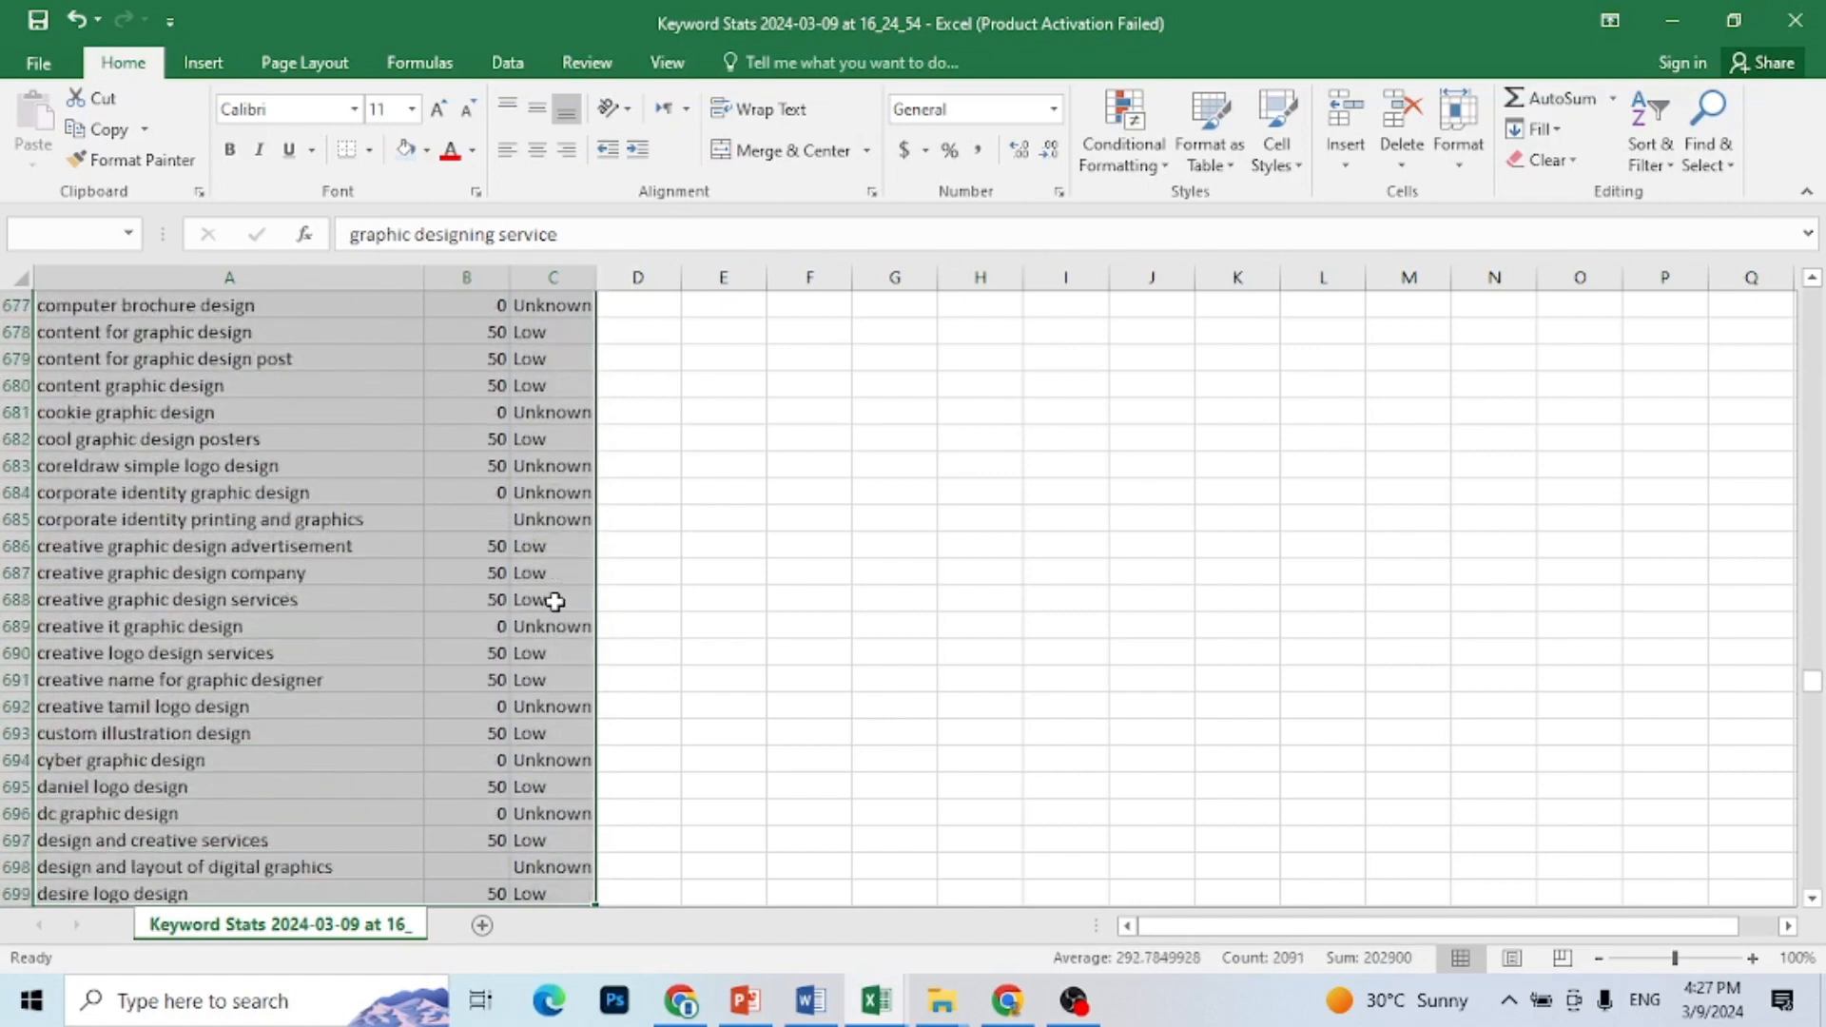
key(shift+Down)
key(shift+Down)
key(shift+Down)
key(shift+Down)
key(shift+Down)
key(shift+Down)
key(shift+Down)
key(shift+Down)
key(shift+Down)
key(shift+Down)
key(shift+Down)
key(shift+Down)
key(shift+Down)
key(shift+Down)
key(shift+Down)
key(shift+Down)
key(shift+Down)
key(shift+Down)
key(shift+Down)
key(shift+Down)
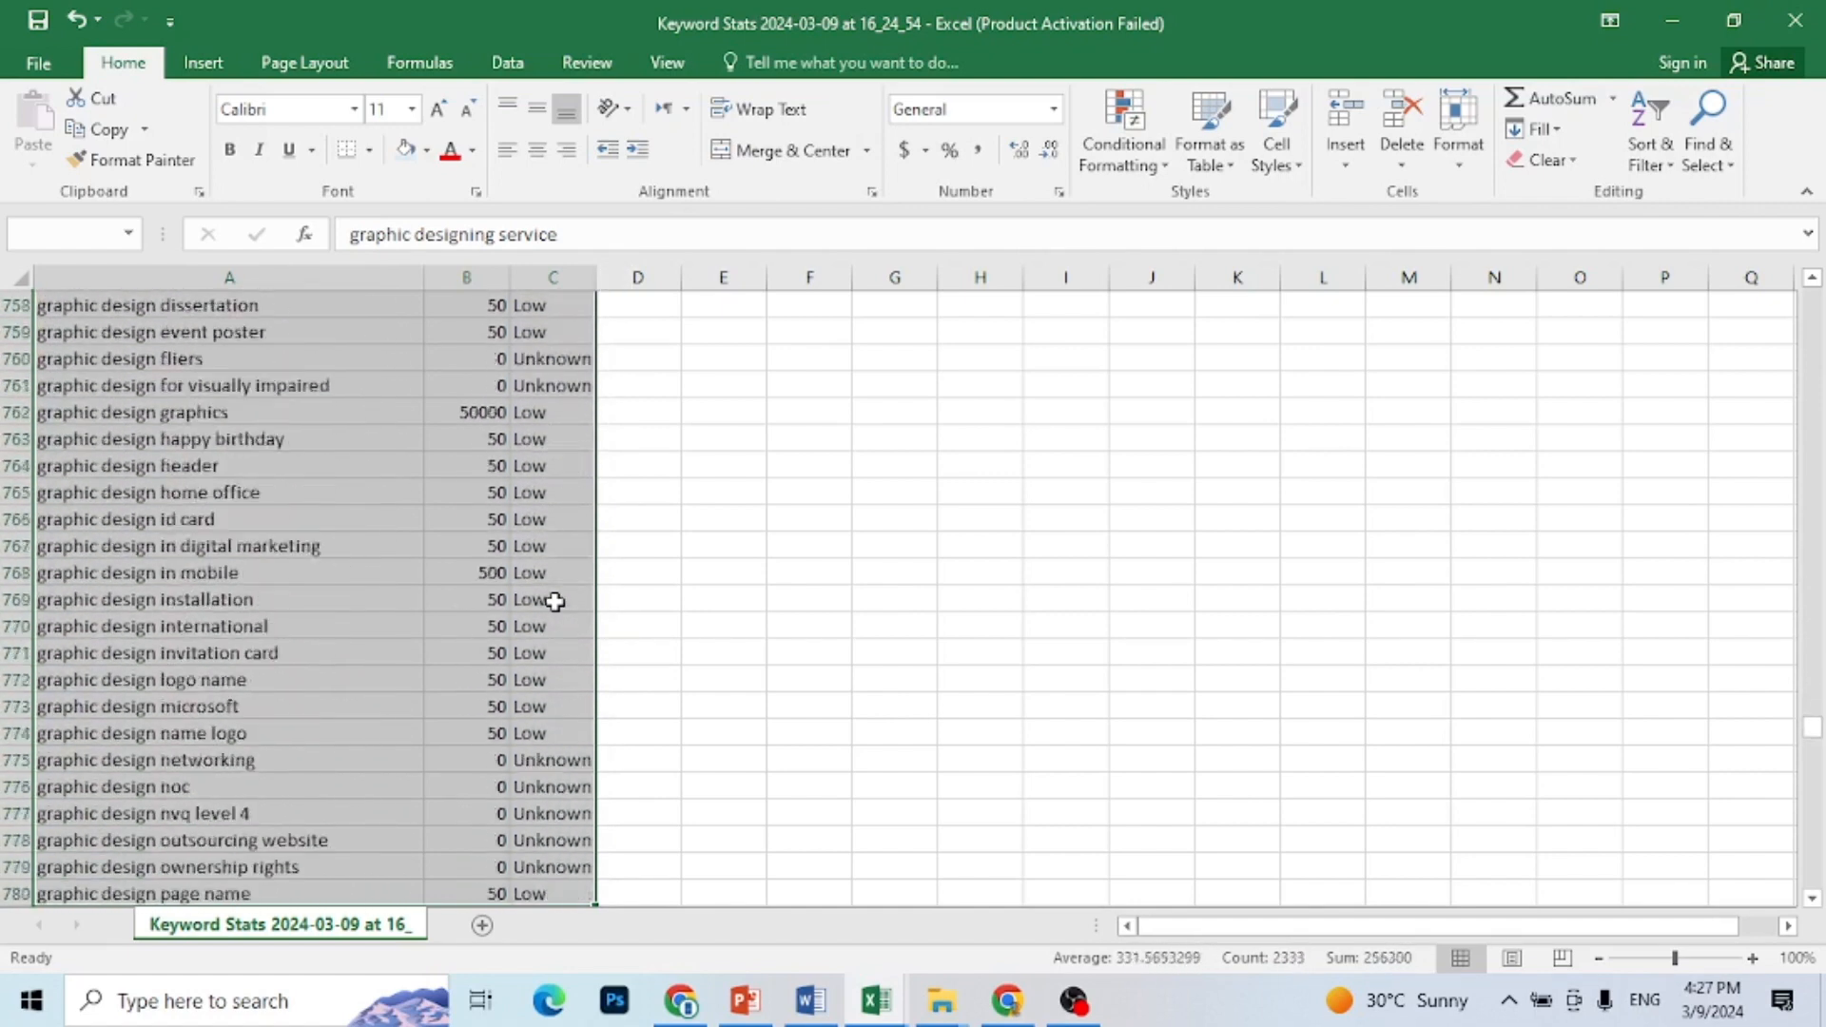
key(shift+Down)
key(shift+Down)
key(shift+Down)
key(shift+Down)
key(shift+Down)
key(shift+Down)
key(shift+Down)
key(shift+Down)
key(shift+Down)
key(shift+Down)
key(shift+Down)
key(shift+Down)
key(shift+Down)
key(shift+Down)
key(shift+Down)
key(shift+Down)
key(shift+Down)
key(shift+Down)
key(shift+Down)
key(shift+Down)
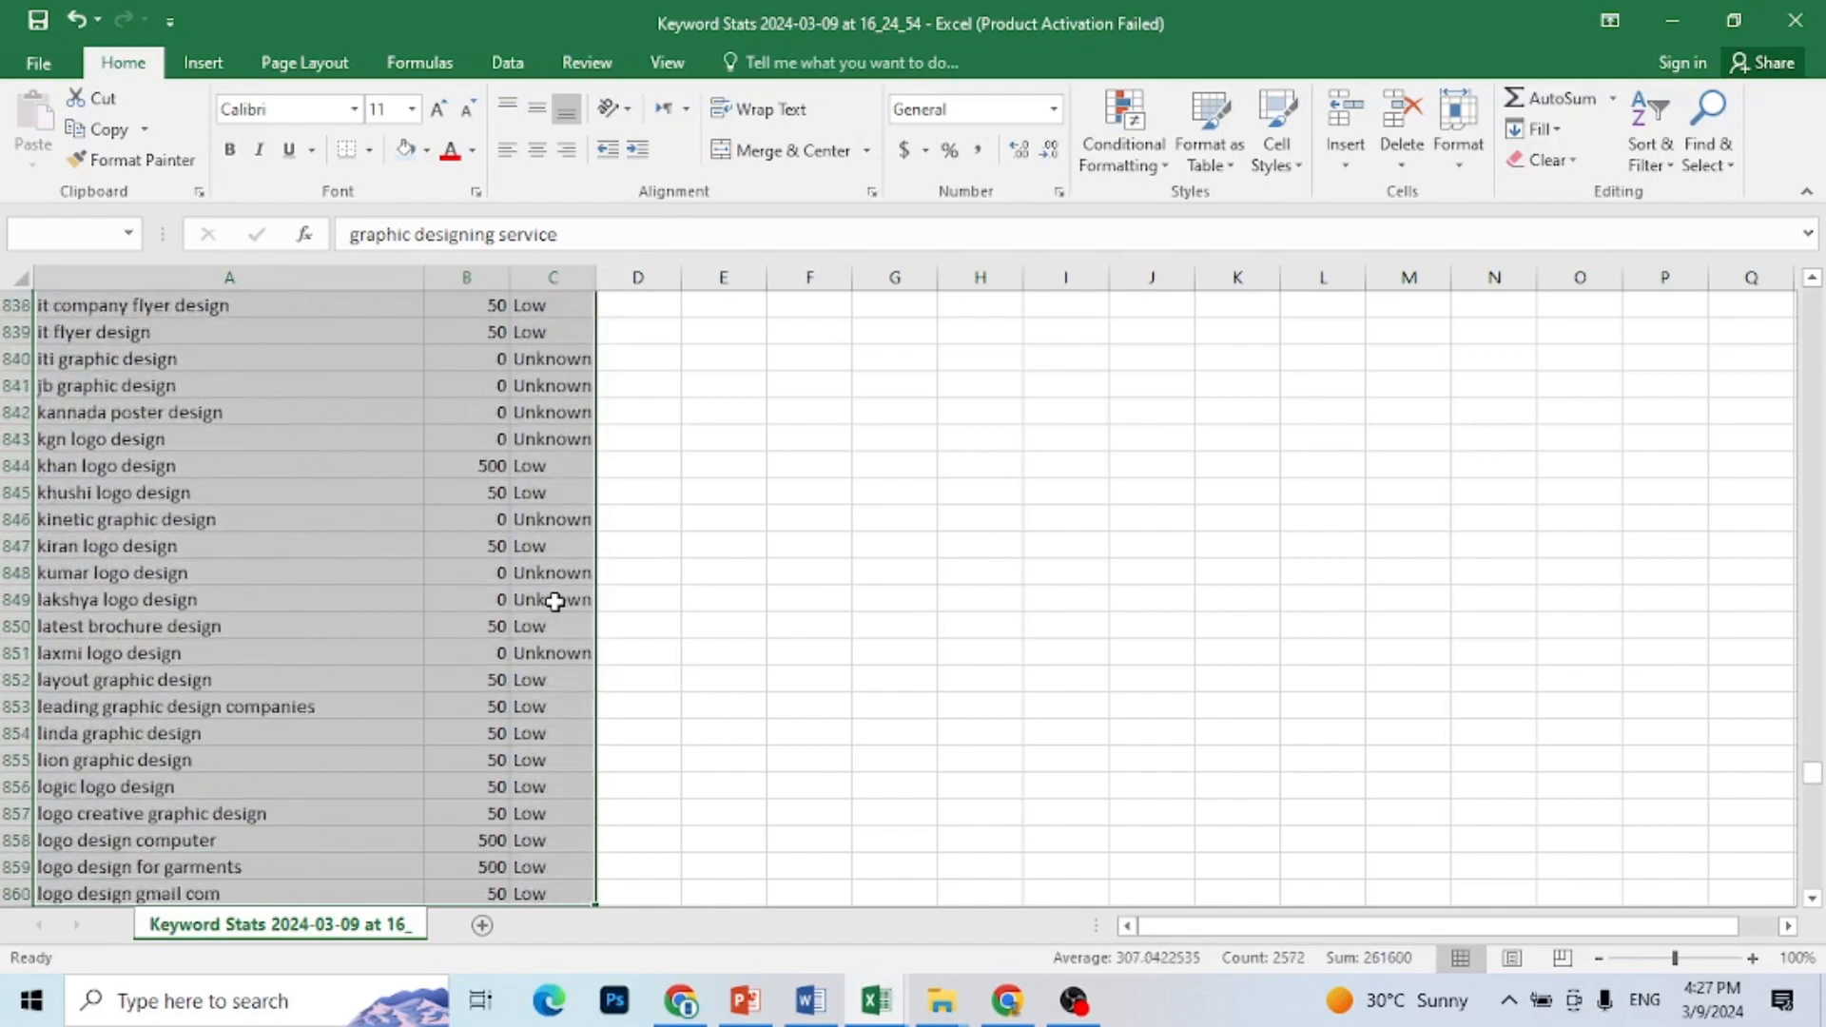
key(shift+Down)
key(shift+Down)
key(shift+Down)
key(shift+Down)
key(shift+Down)
key(shift+Down)
key(shift+Down)
key(shift+Down)
key(shift+Down)
key(shift+Down)
key(shift+Down)
key(shift+Down)
key(shift+Down)
key(shift+Down)
key(shift+Down)
key(shift+Down)
key(shift+Down)
key(shift+Down)
key(shift+Down)
key(shift+Down)
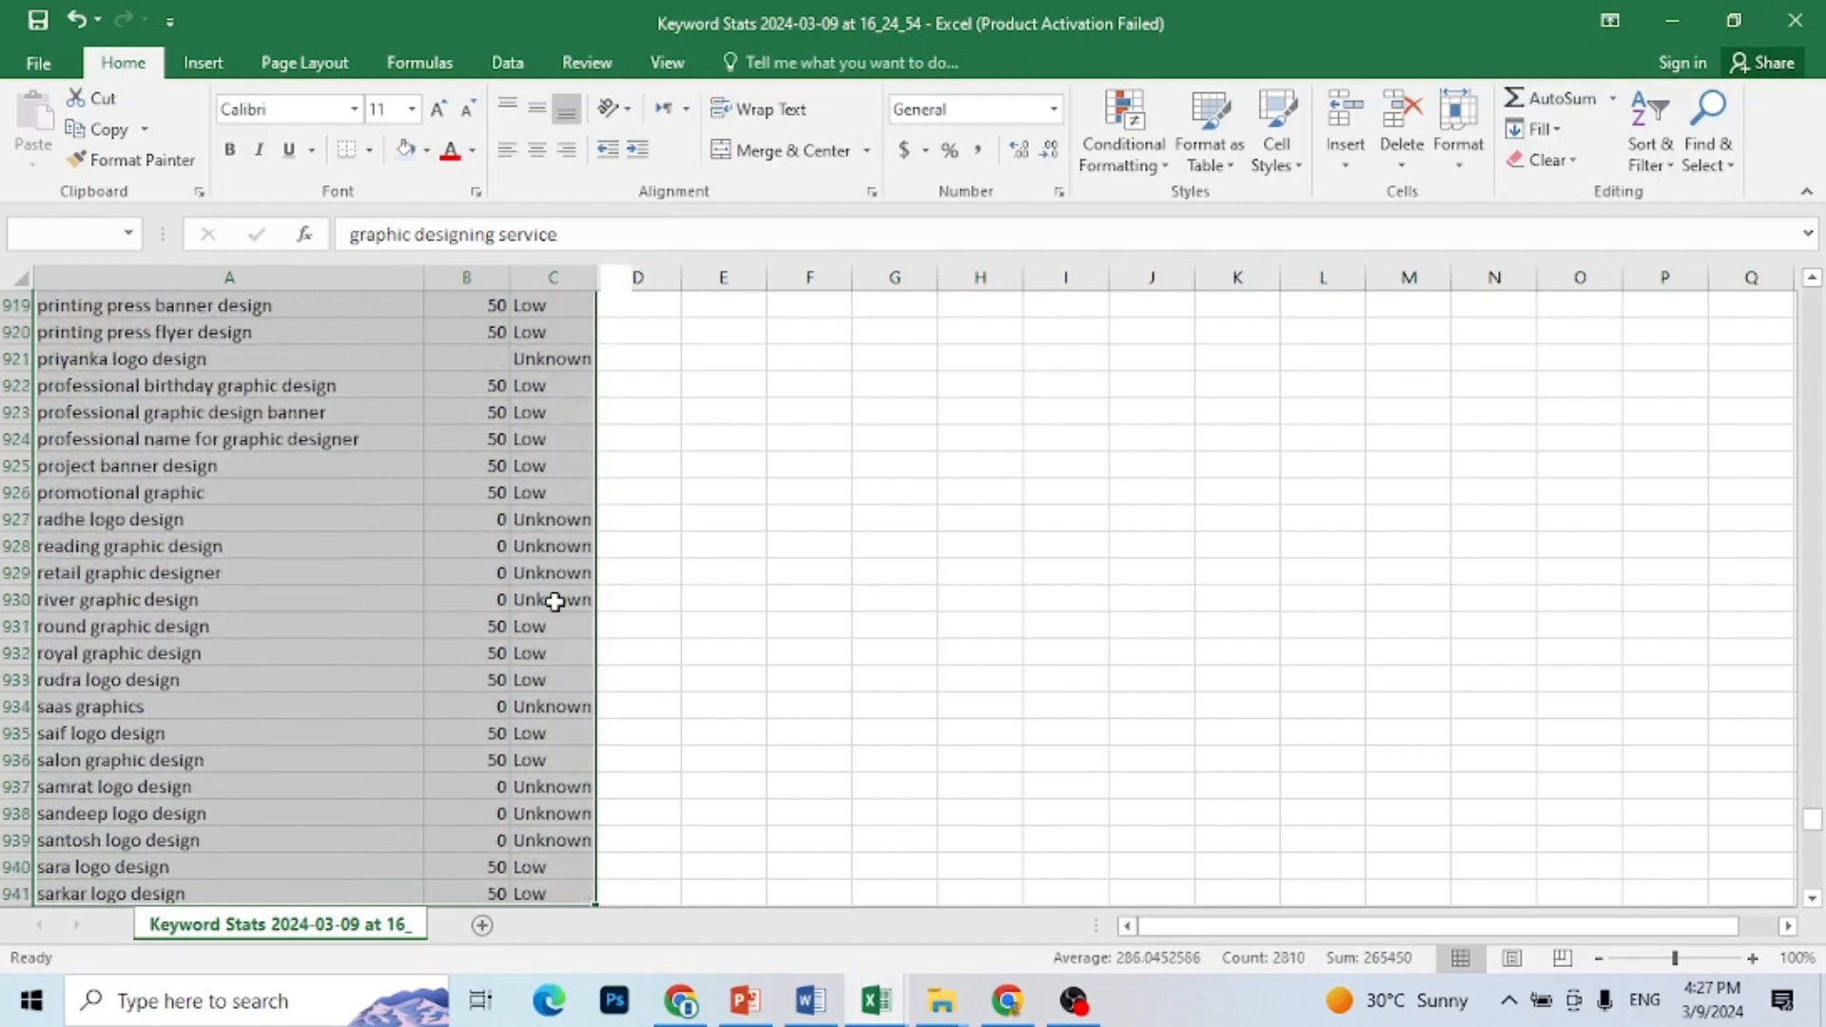
key(shift+Down)
key(shift+Down)
key(shift+Down)
key(shift+Down)
key(shift+Down)
key(shift+Down)
key(shift+Down)
key(shift+Down)
key(shift+Down)
key(shift+Down)
key(shift+Down)
key(shift+Down)
key(shift+Down)
key(shift+Down)
key(shift+Down)
key(shift+Down)
key(shift+Down)
key(shift+Down)
key(shift+Down)
key(shift+Down)
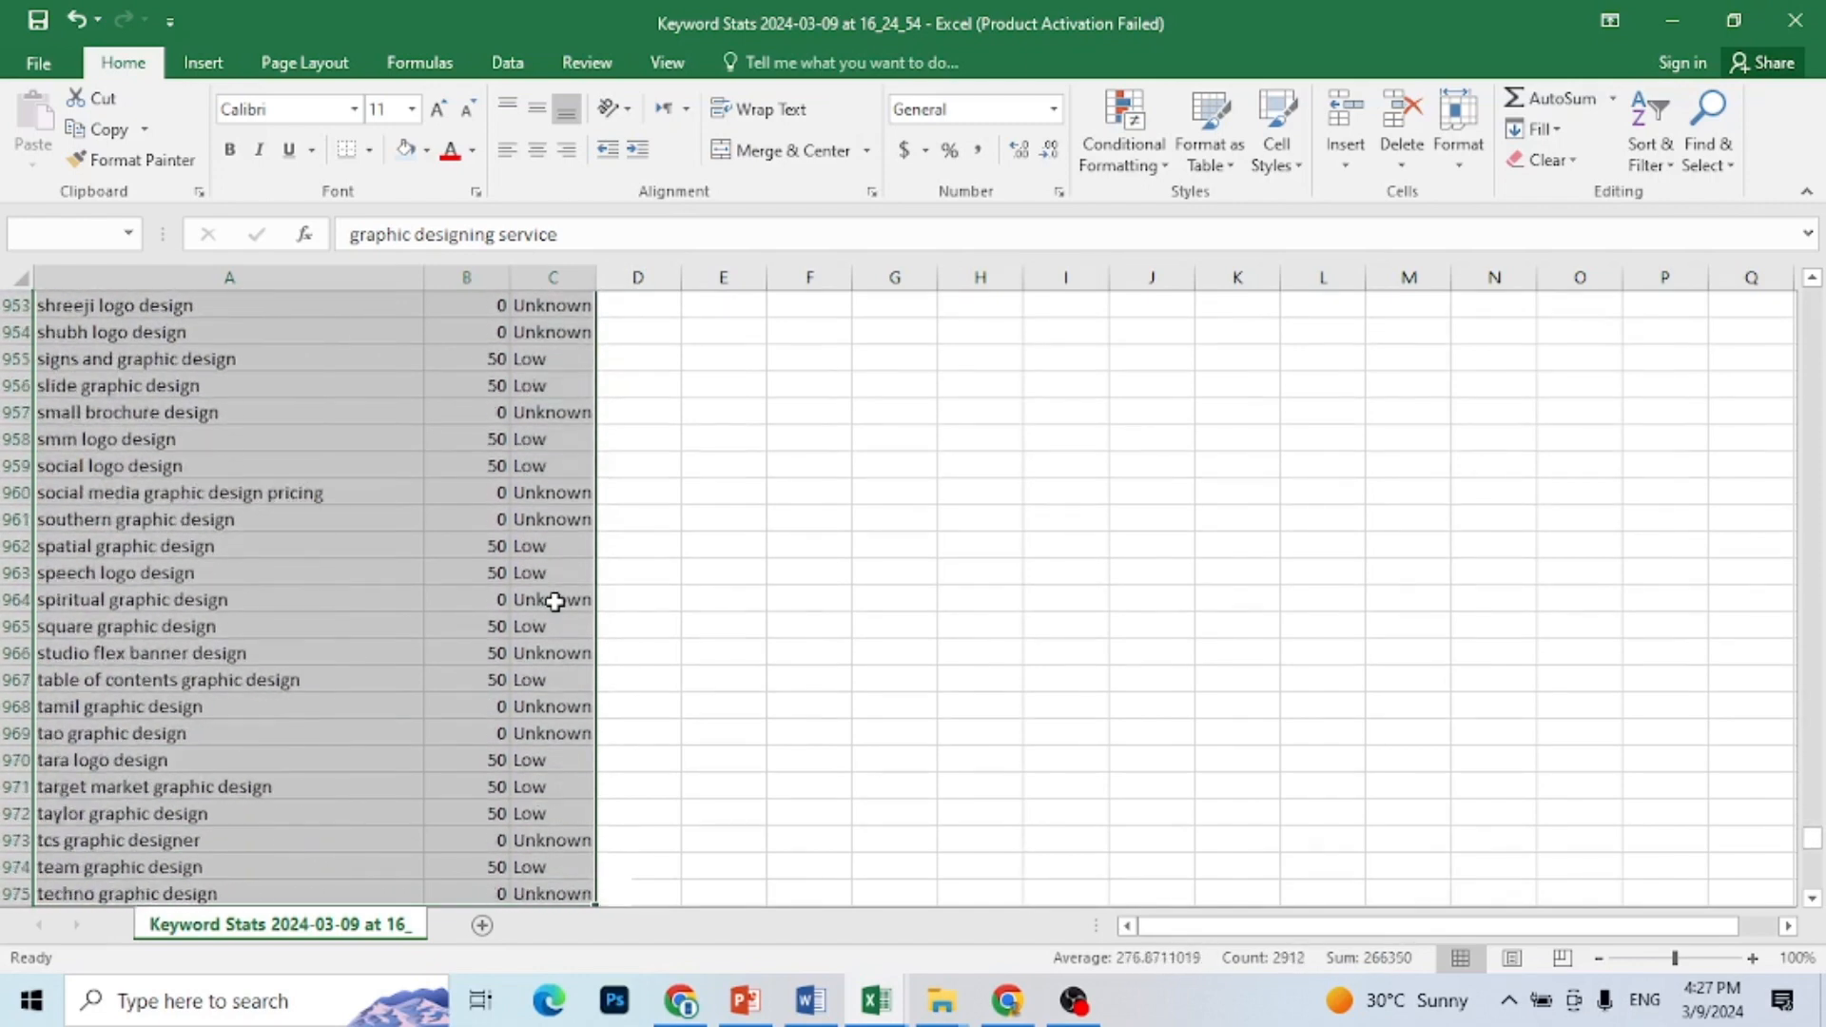
key(shift+Down)
key(shift+Down)
key(shift+Down)
key(shift+Down)
key(shift+Down)
key(shift+Down)
key(shift+Down)
key(shift+Down)
key(shift+Down)
key(shift+Down)
key(shift+Down)
key(shift+Down)
key(shift+Down)
key(shift+Down)
key(shift+Down)
key(shift+Down)
key(shift+Down)
key(shift+Down)
key(shift+Down)
key(shift+Down)
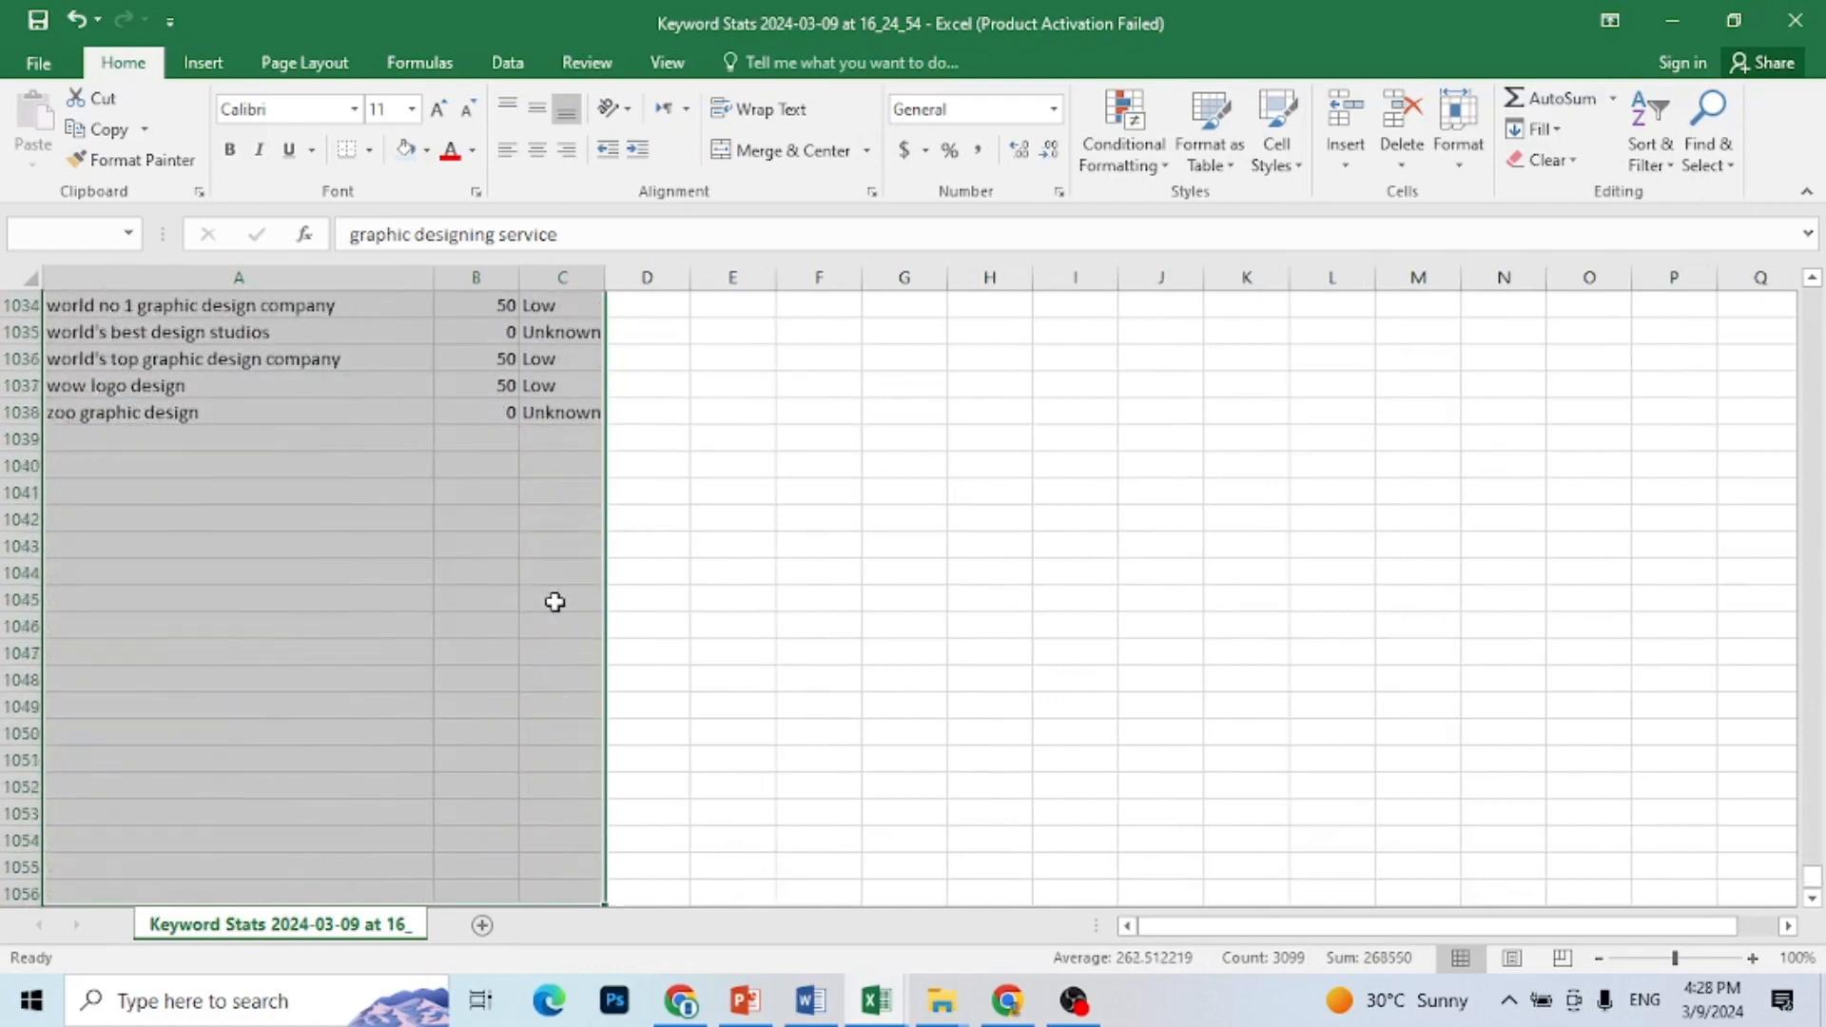
key(shift+Up)
key(shift+Up)
key(shift+Up)
key(shift+Up)
key(shift+Up)
key(shift+Up)
key(shift+Up)
key(shift+Up)
key(shift+Up)
key(shift+Up)
key(shift+Up)
key(shift+Up)
key(shift+Up)
key(shift+Up)
key(shift+Up)
key(shift+Up)
key(shift+Up)
key(shift+Up)
key(shift+Up)
key(shift+Up)
key(shift+Down)
key(shift+Down)
key(shift+Down)
key(shift+Down)
key(shift+Down)
key(shift+Down)
key(shift+Down)
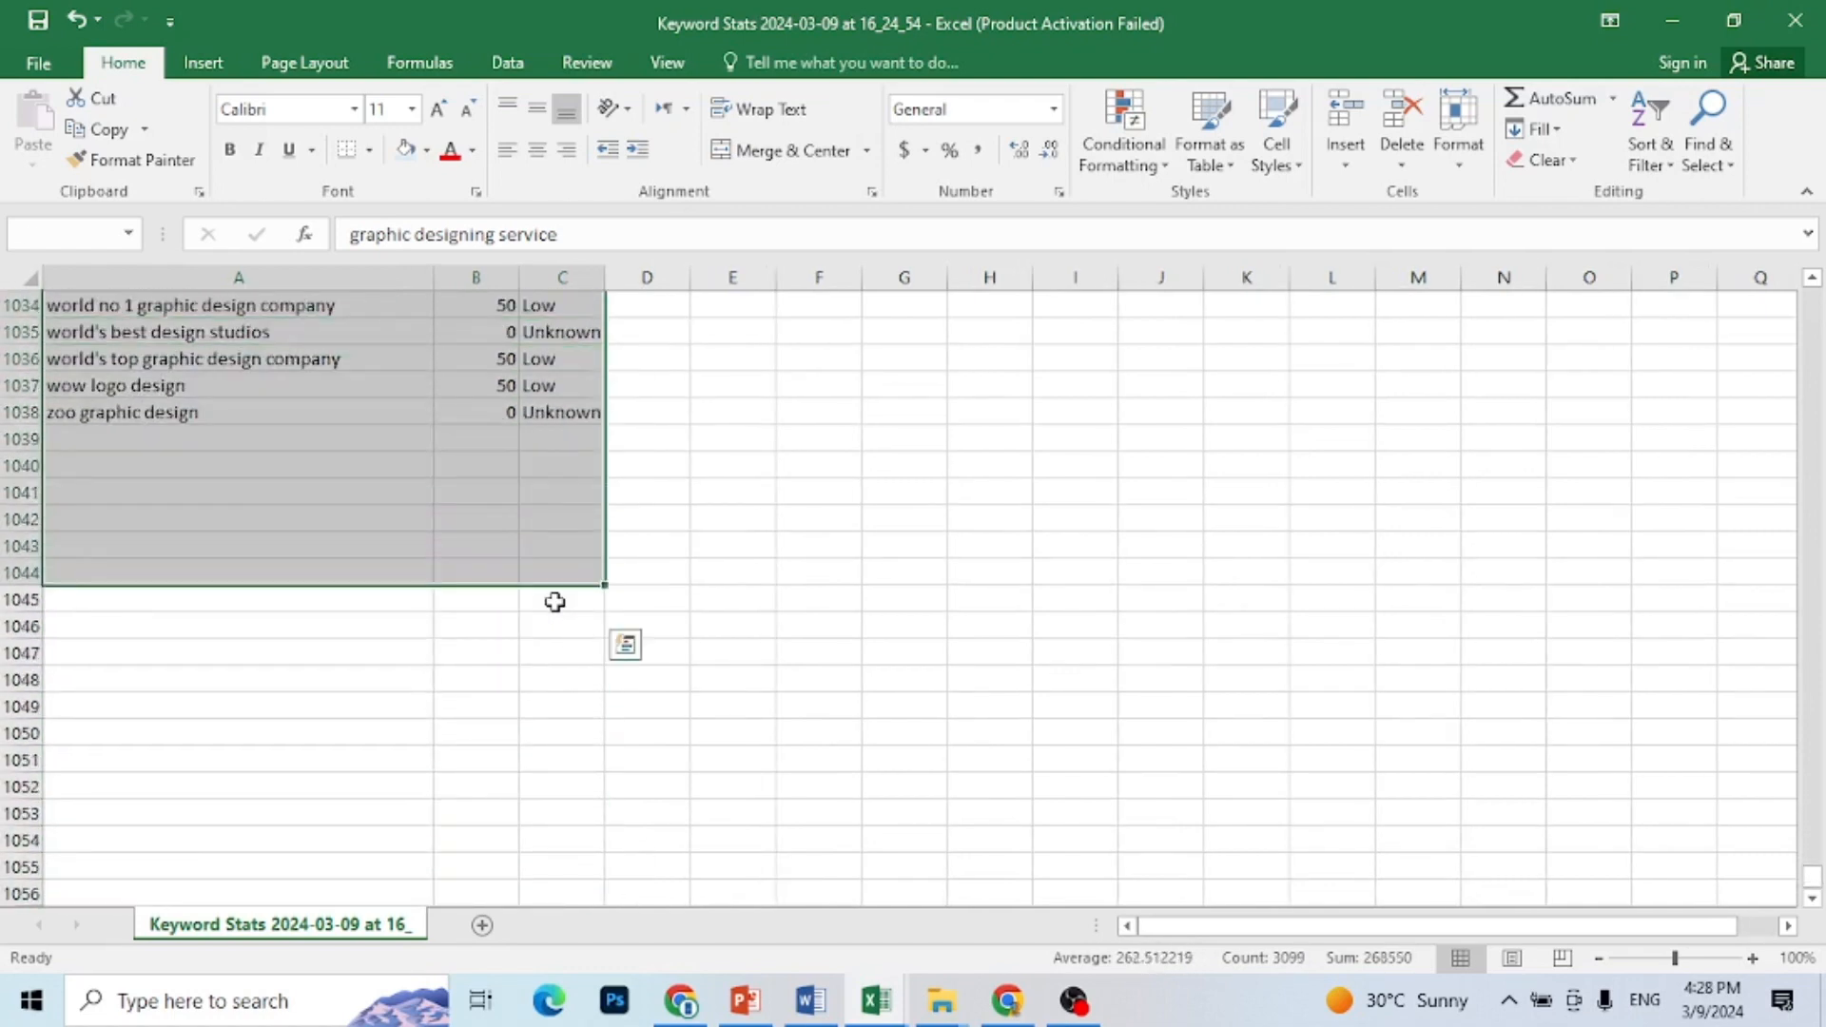
key(ctrl+c)
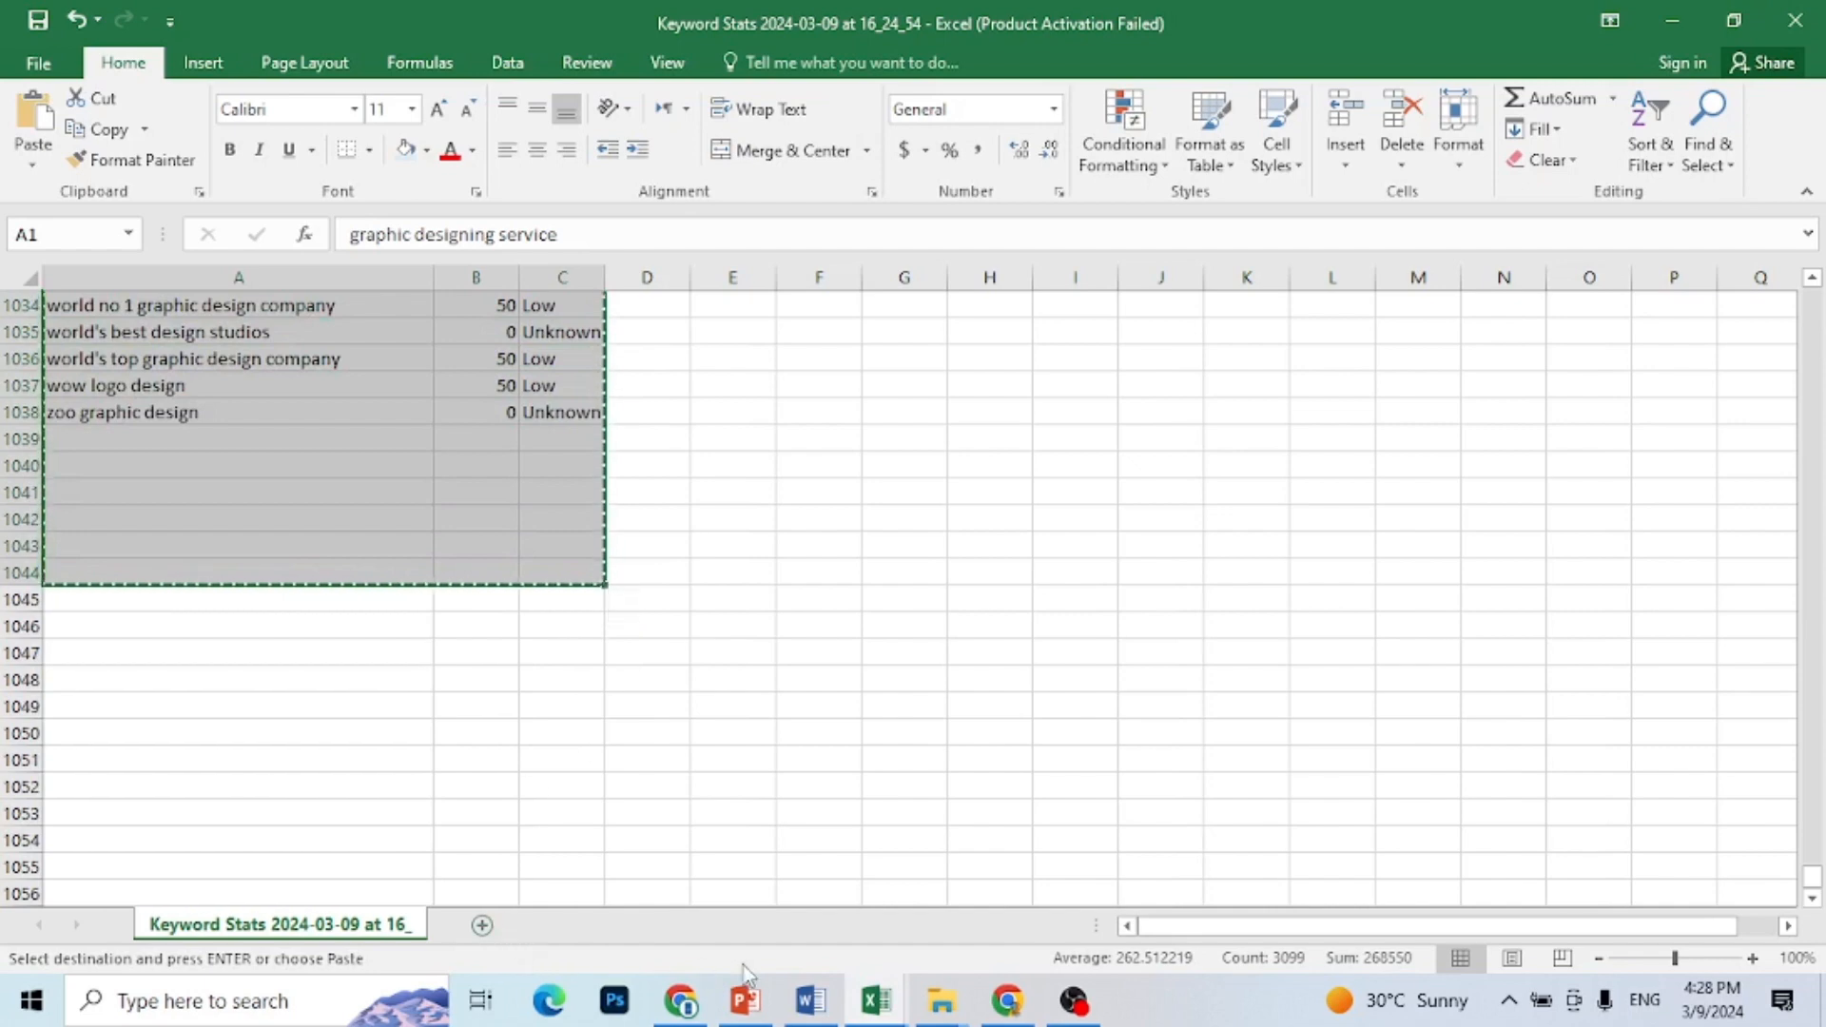
Step: Switch to the Book1 workbook and paste the copied keyword data into Sheet2 starting at cell B10
mouse_move(886, 1016)
click(786, 934)
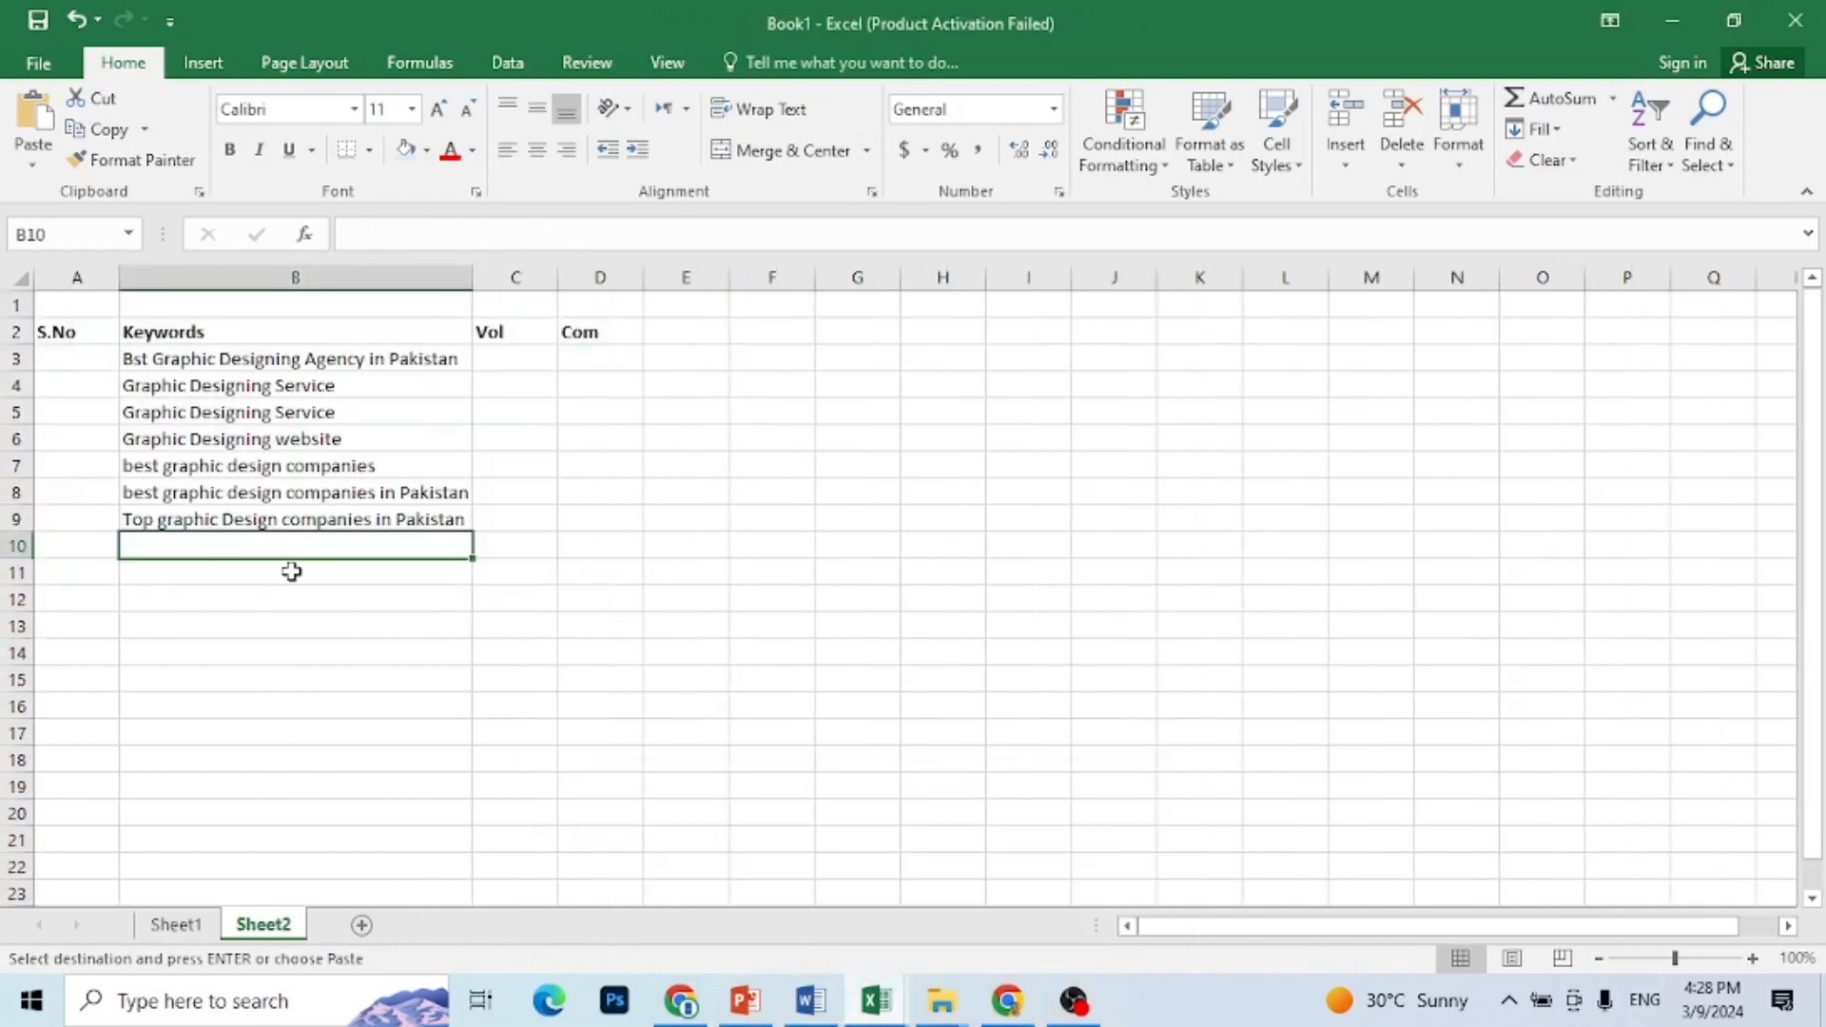
key(ctrl+v)
click(849, 607)
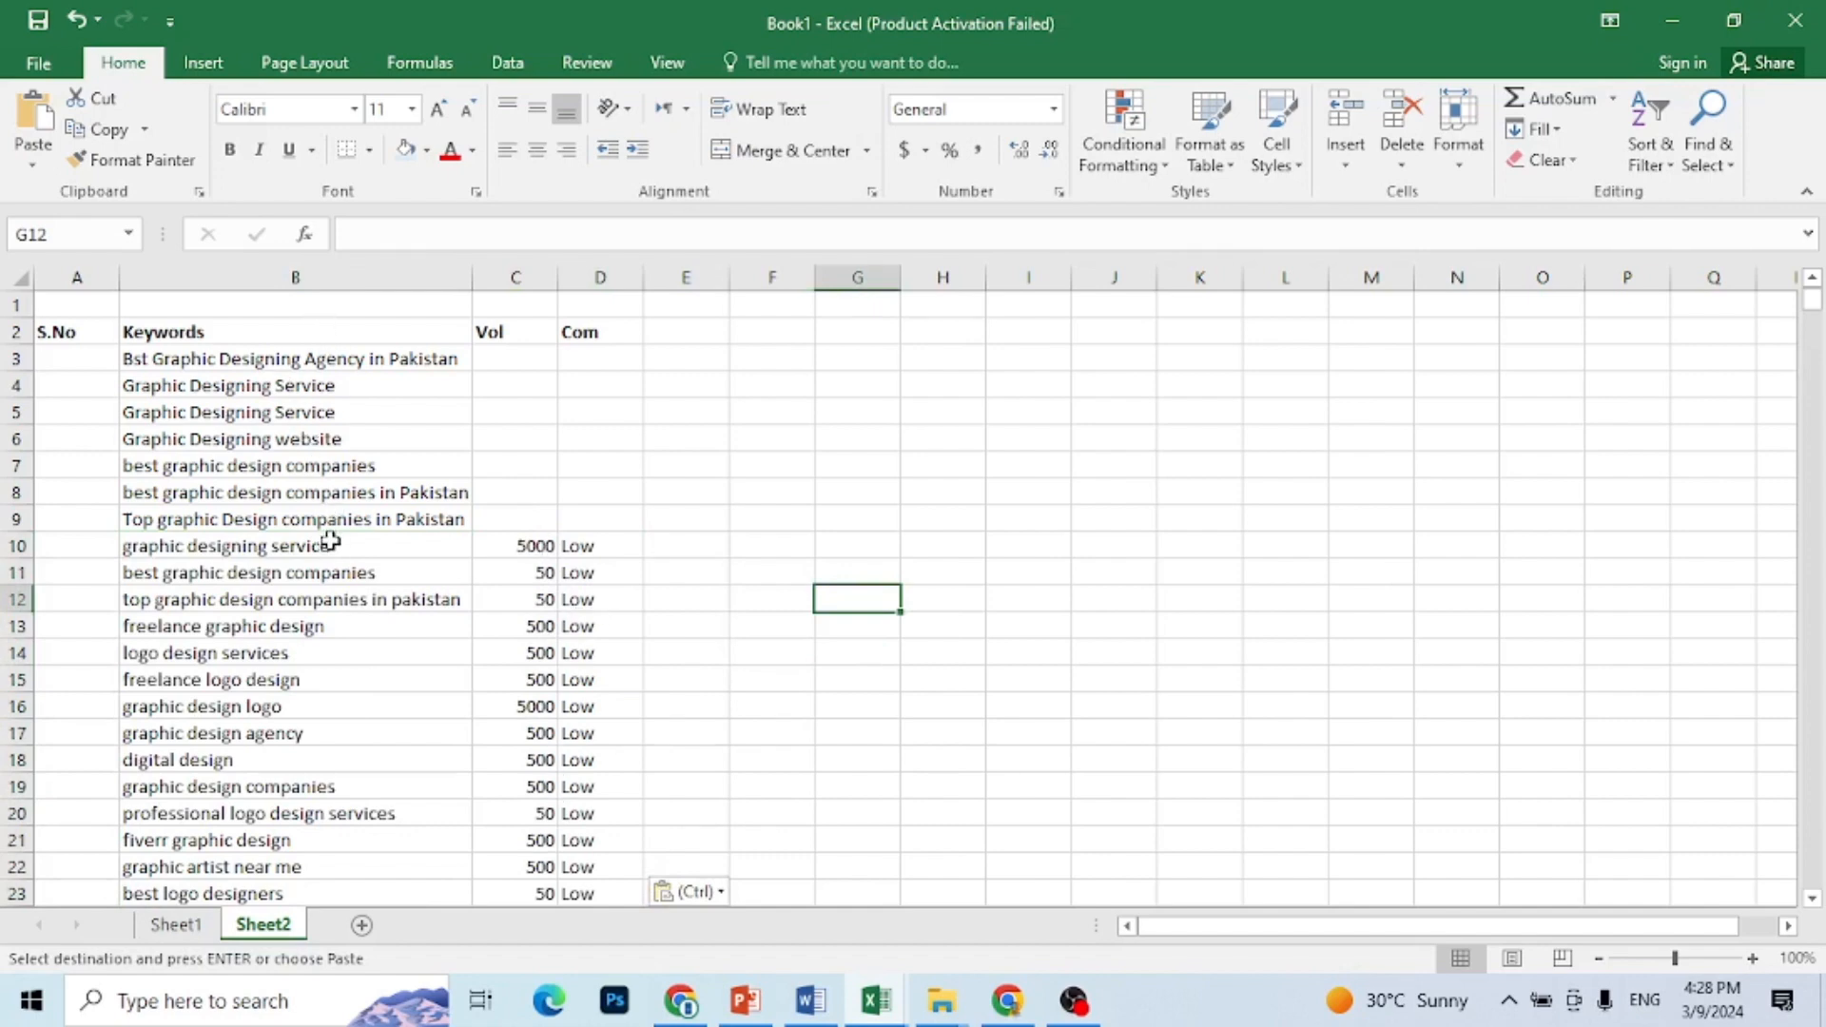
Step: Switch to Chrome, search Google for ubersuggest in a new tab and open the "Ubersuggest: Free Keyword Research Tool" page
click(1006, 1005)
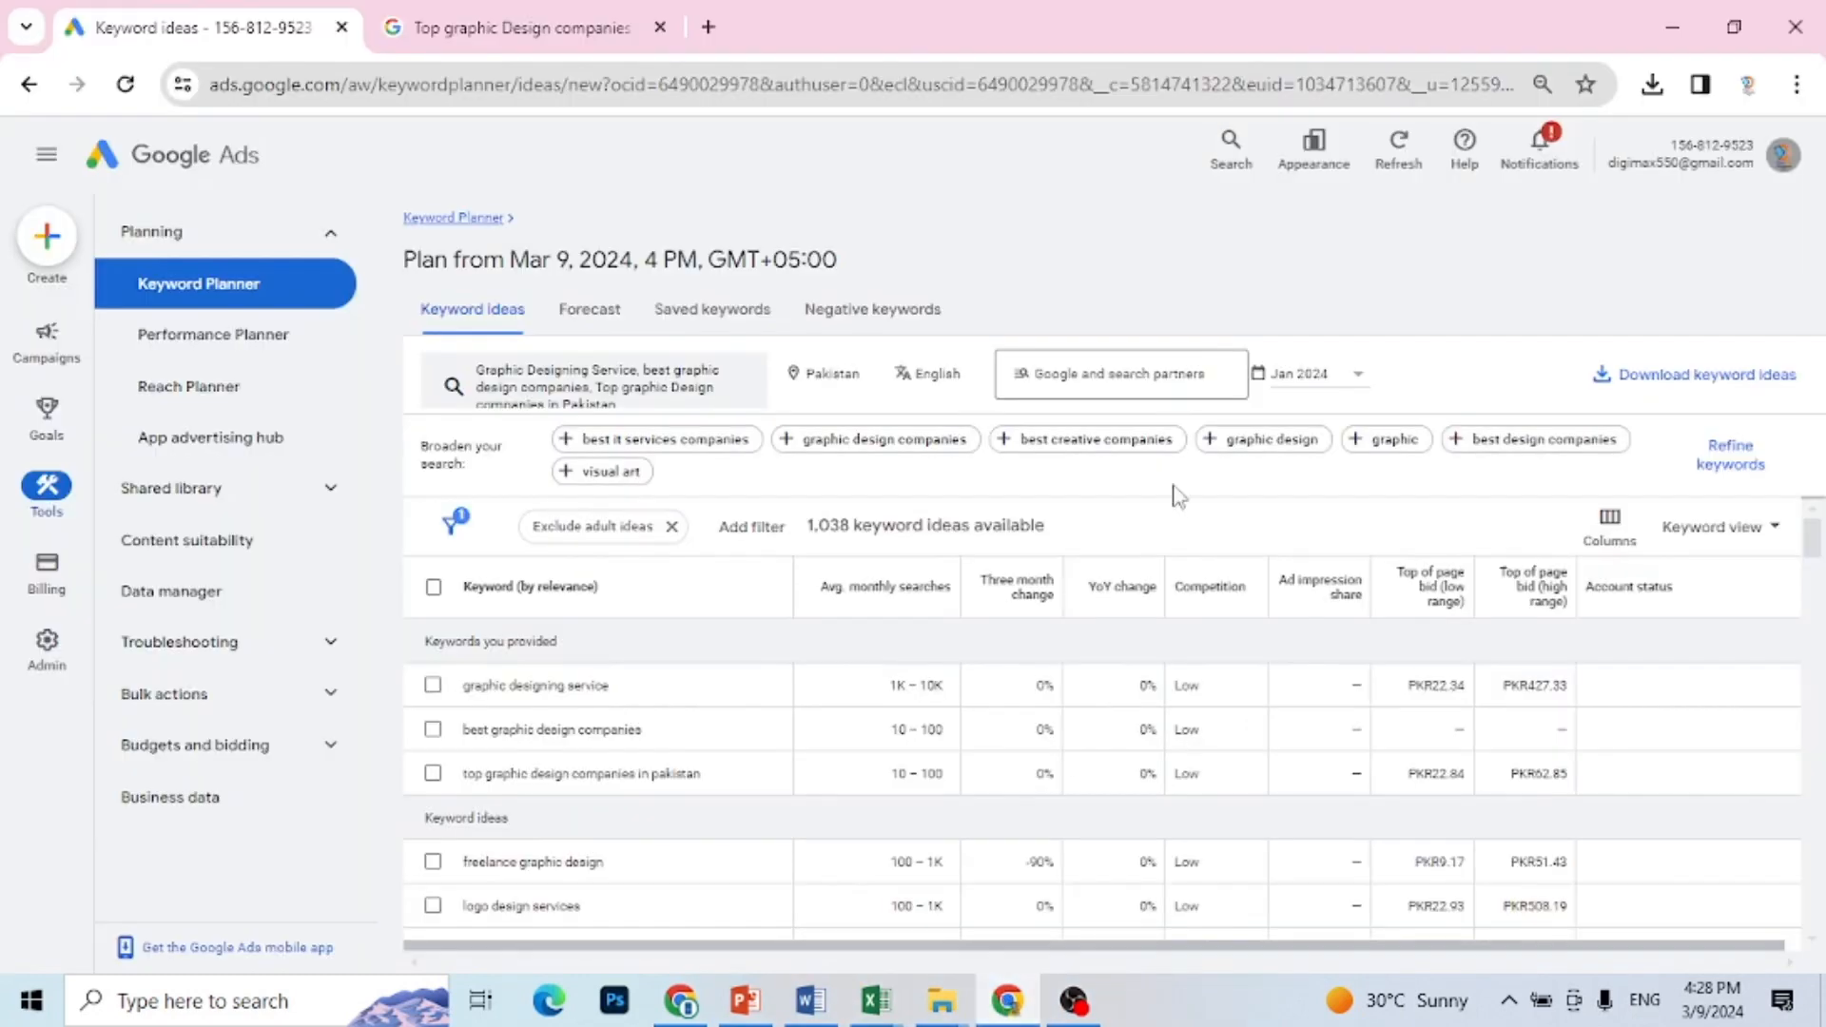
click(707, 27)
click(754, 526)
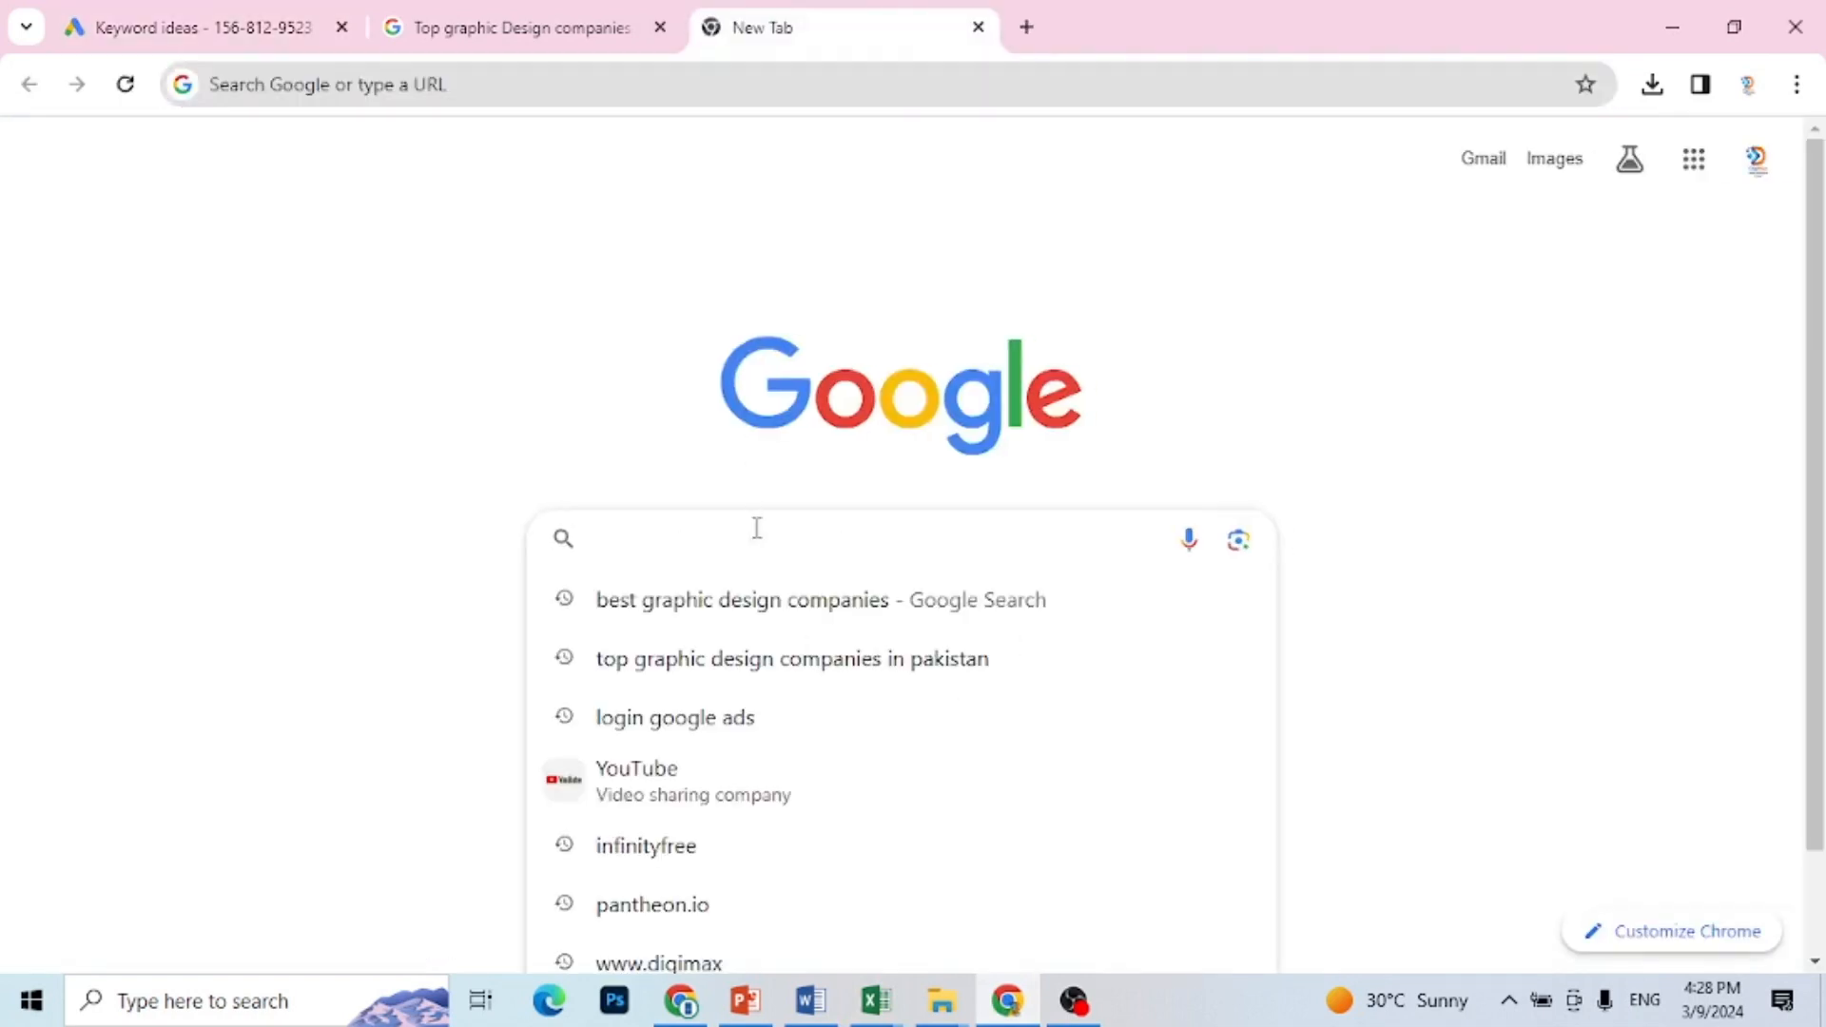
text(uber)
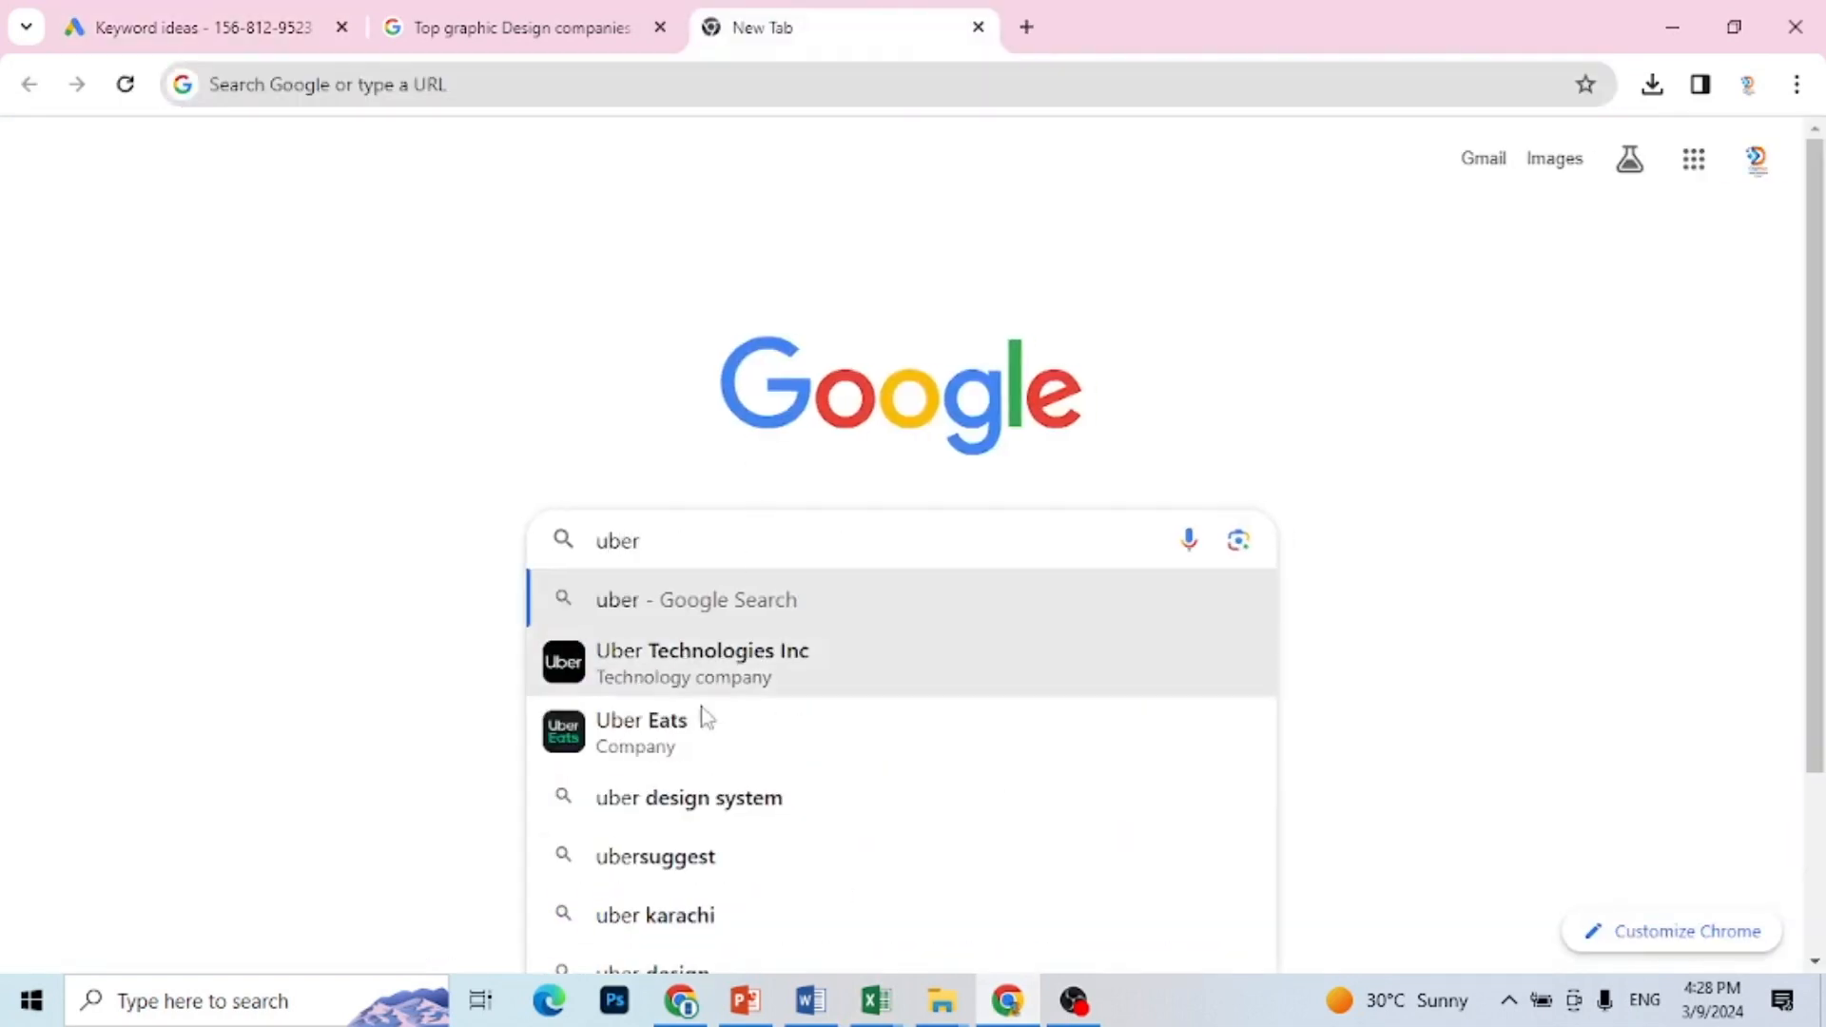
click(687, 861)
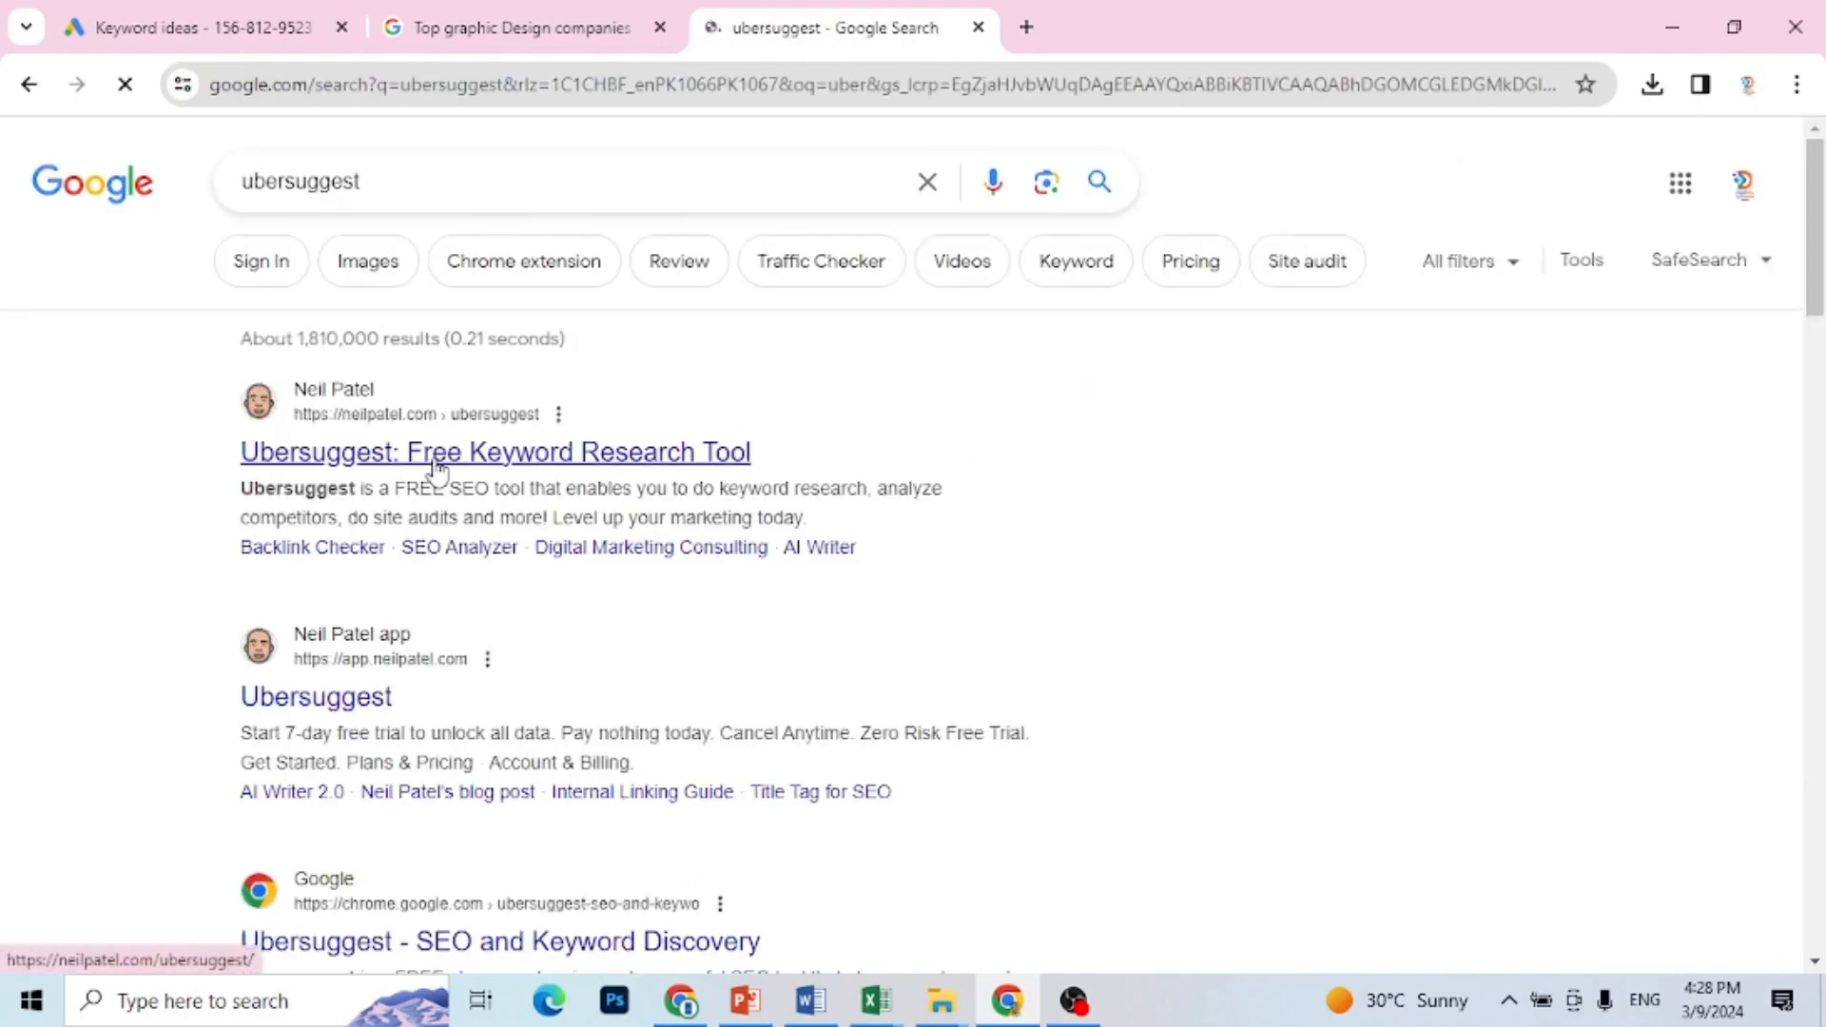
click(544, 462)
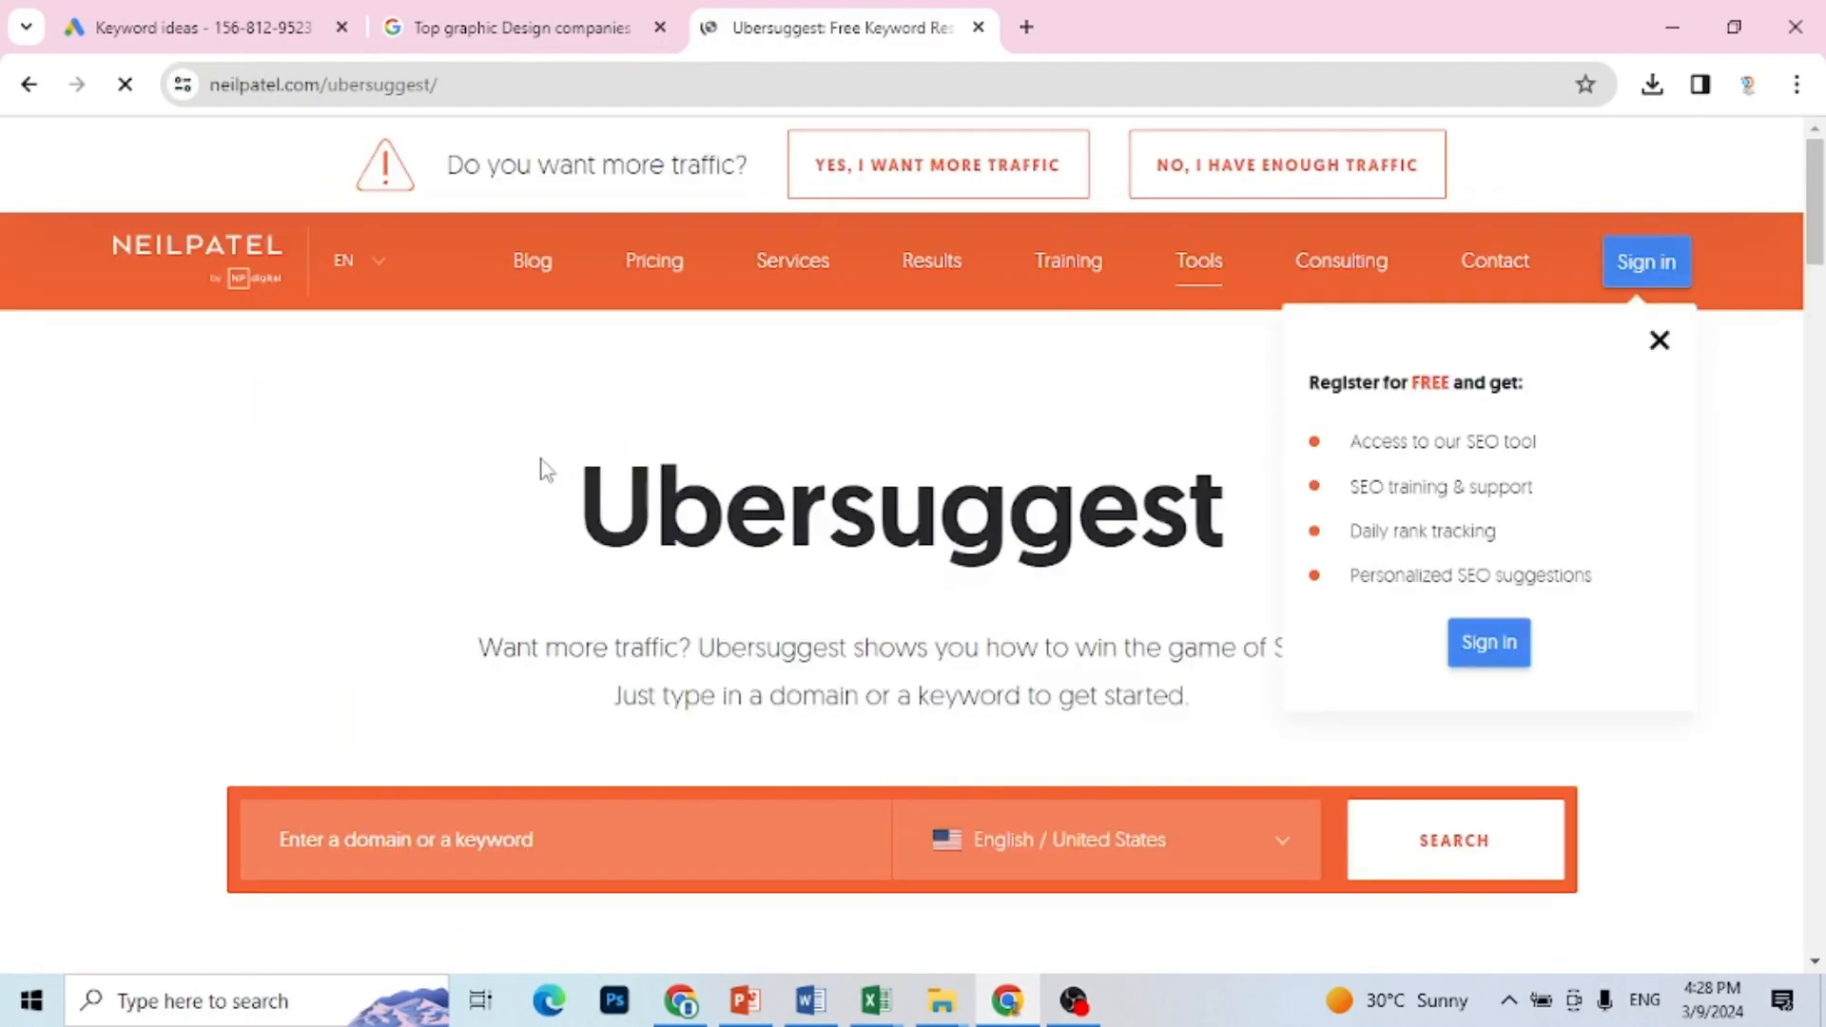
Step: Sign in to Ubersuggest with Google, choosing the listed Digi Max account
click(1660, 275)
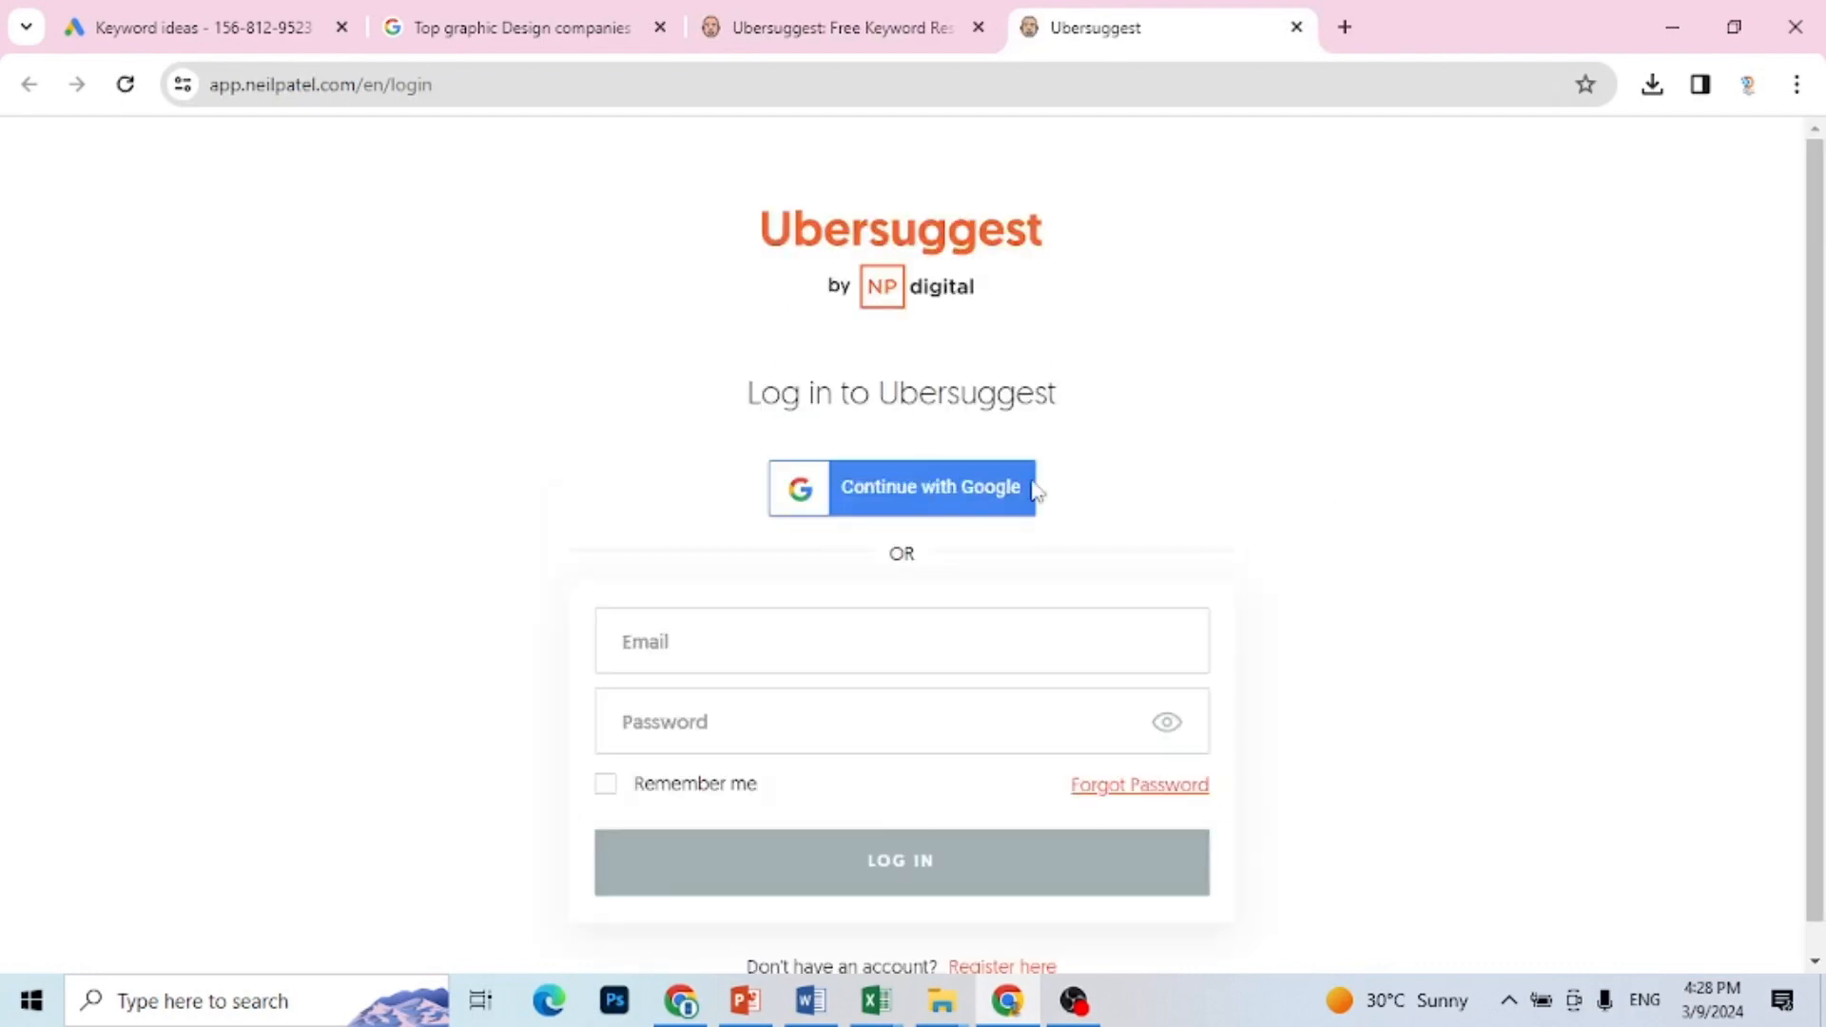
click(954, 497)
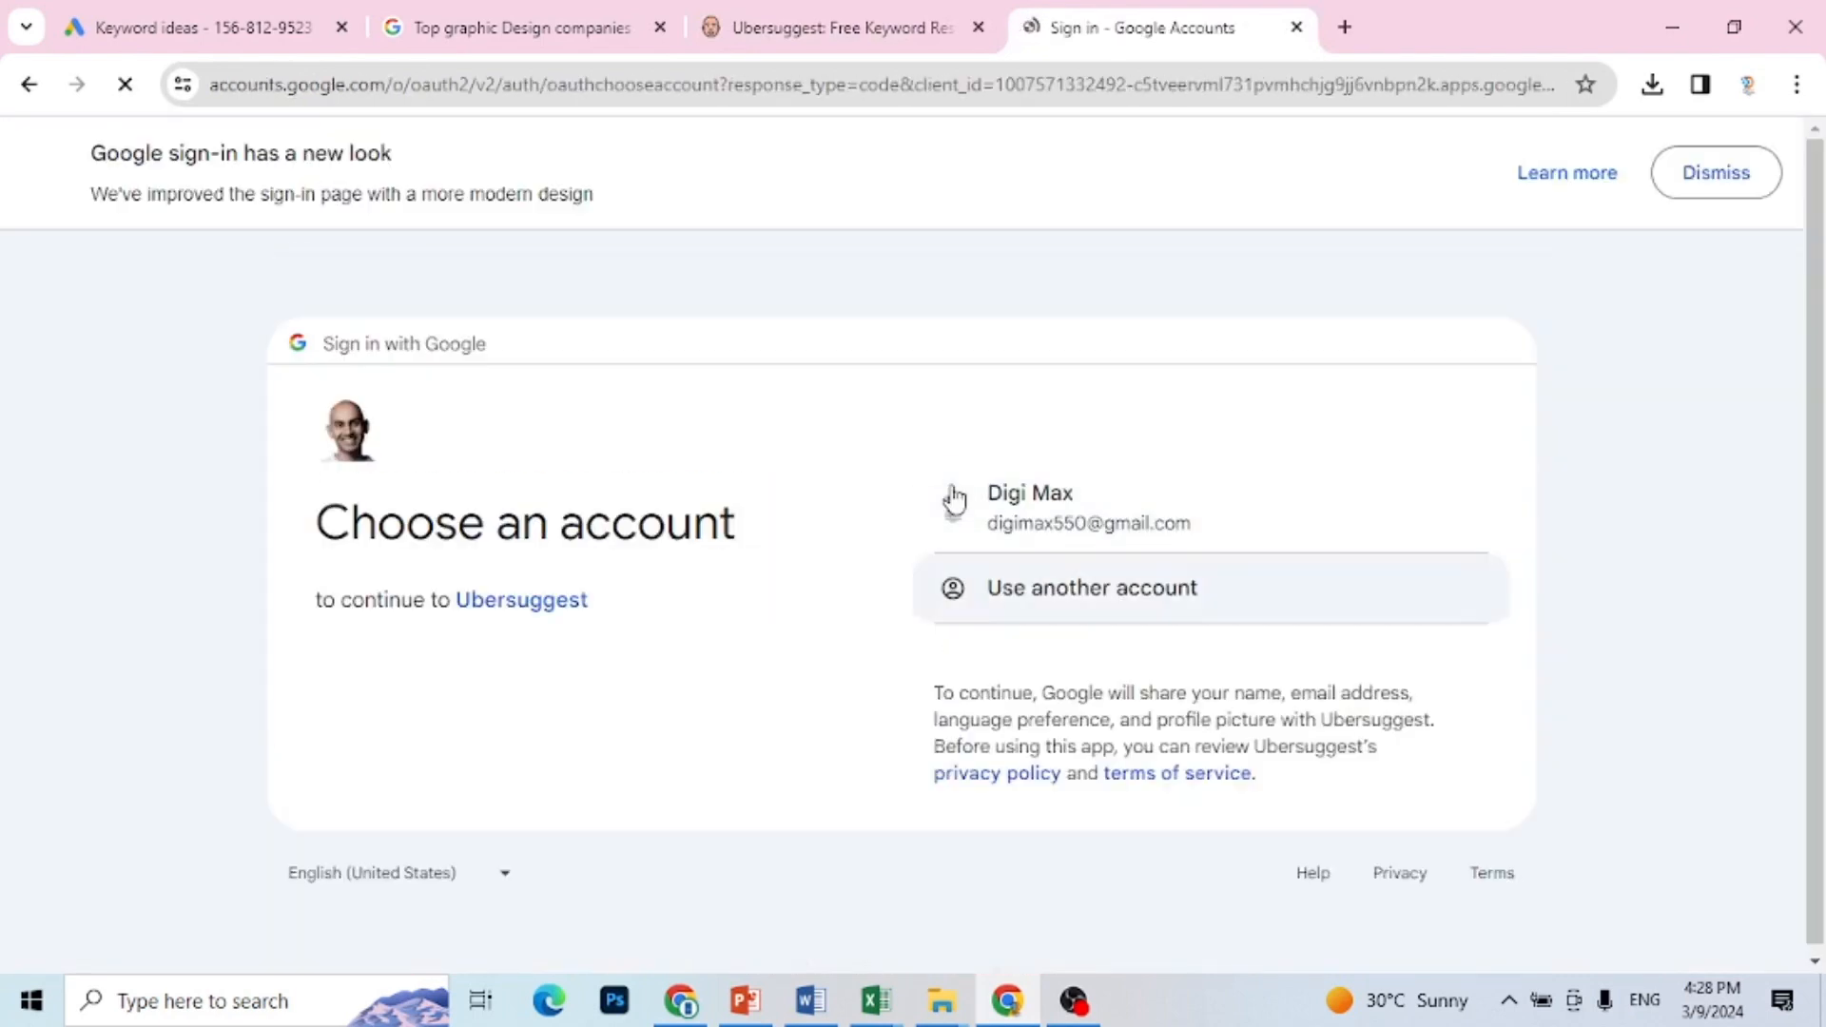
click(1064, 526)
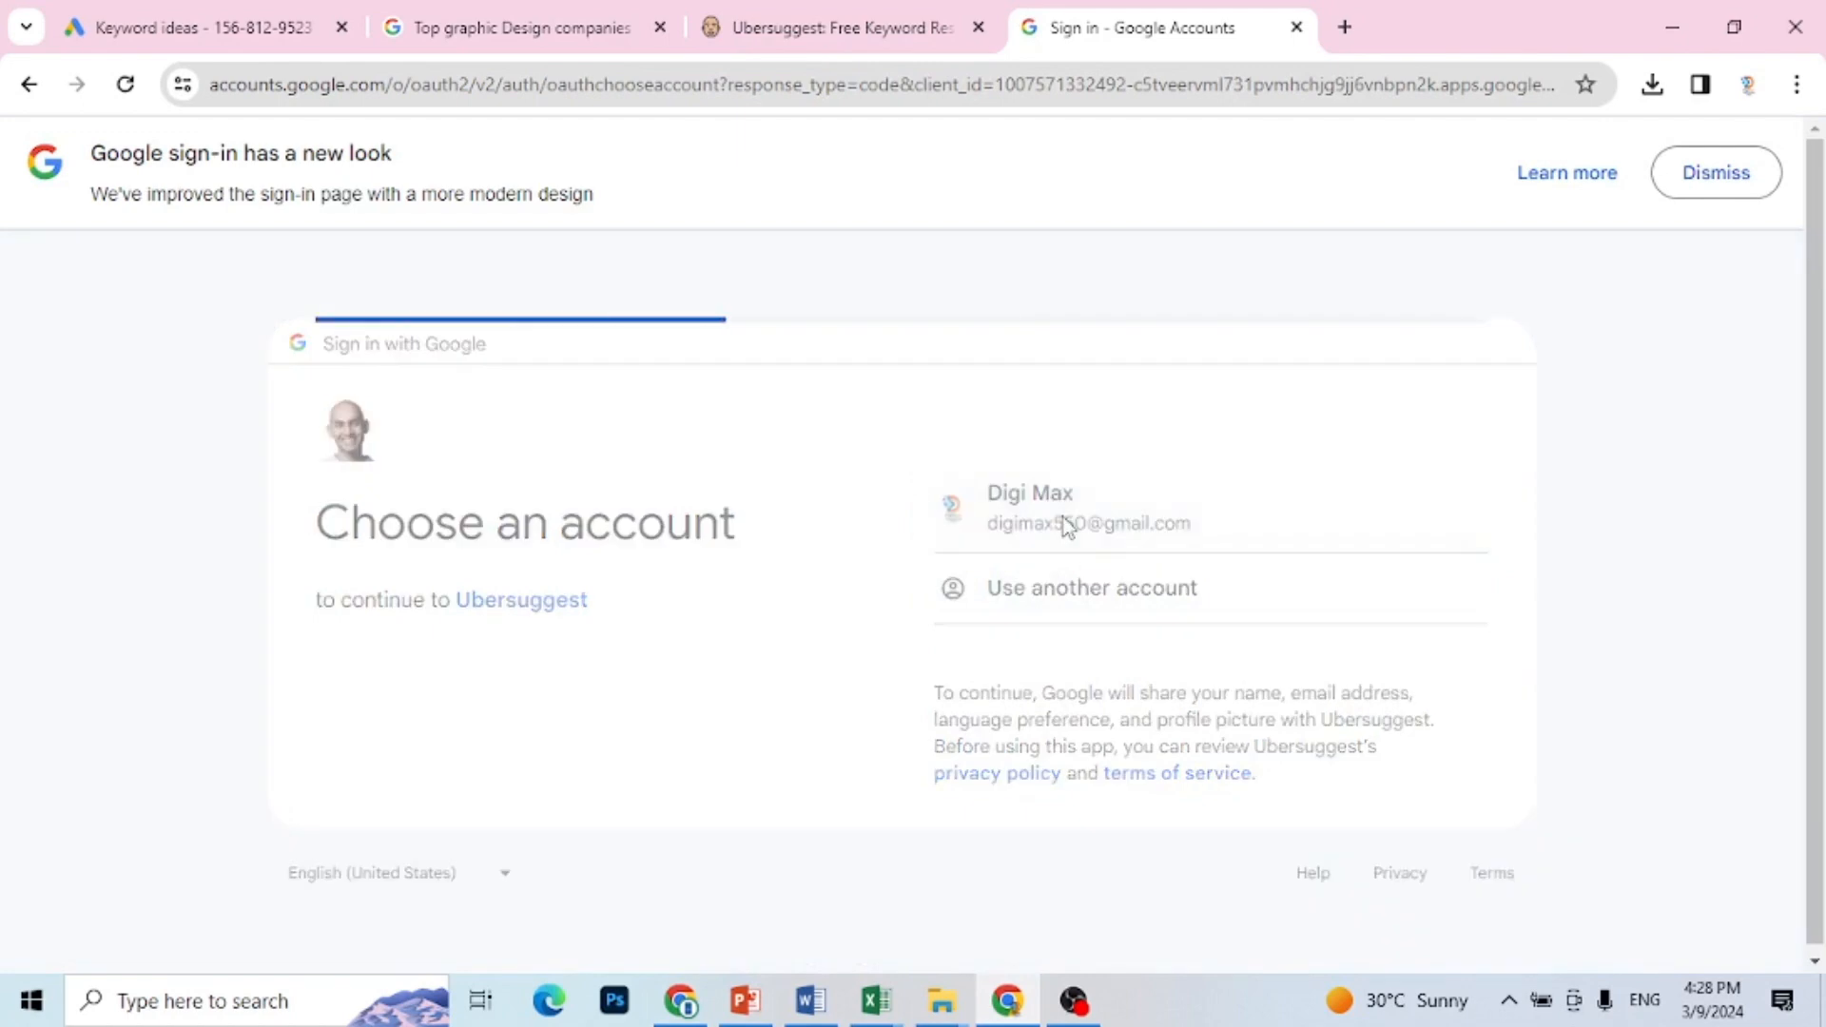
Step: Complete the Google sign-in, dismiss the project creation form and open Ubersuggest's Keyword Ideas tool
click(1132, 770)
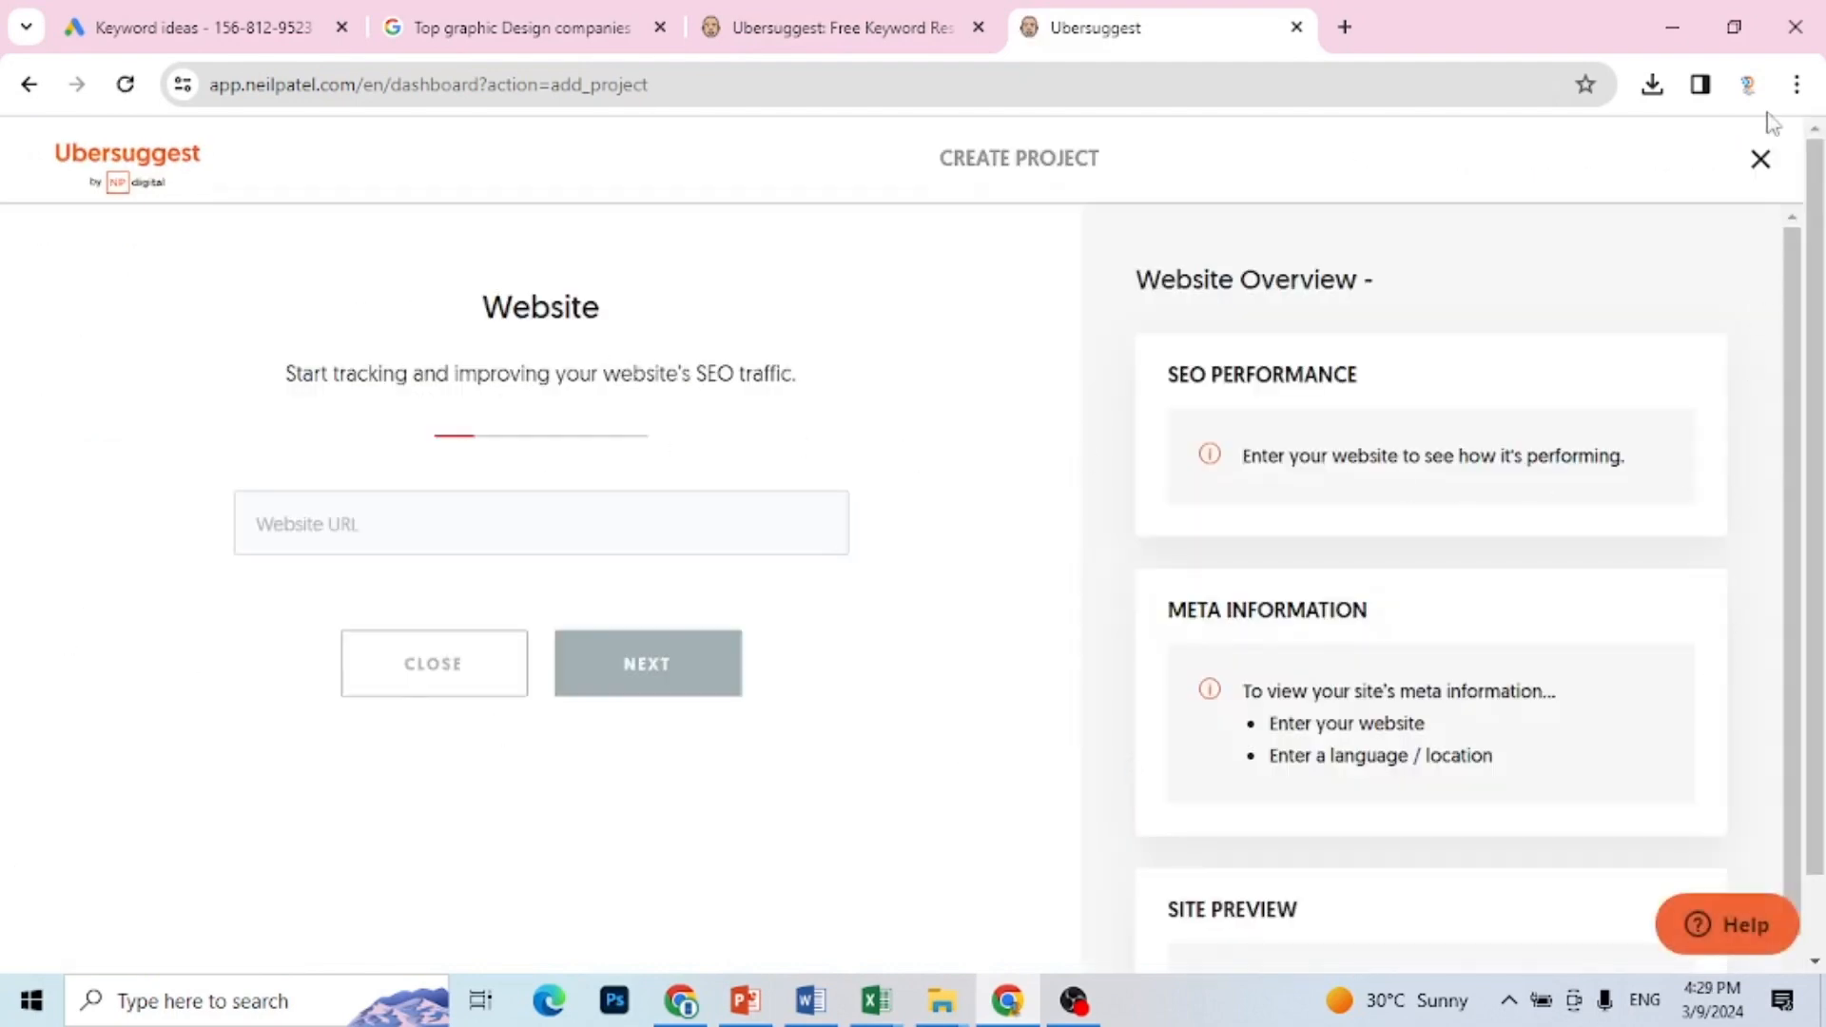
click(1761, 159)
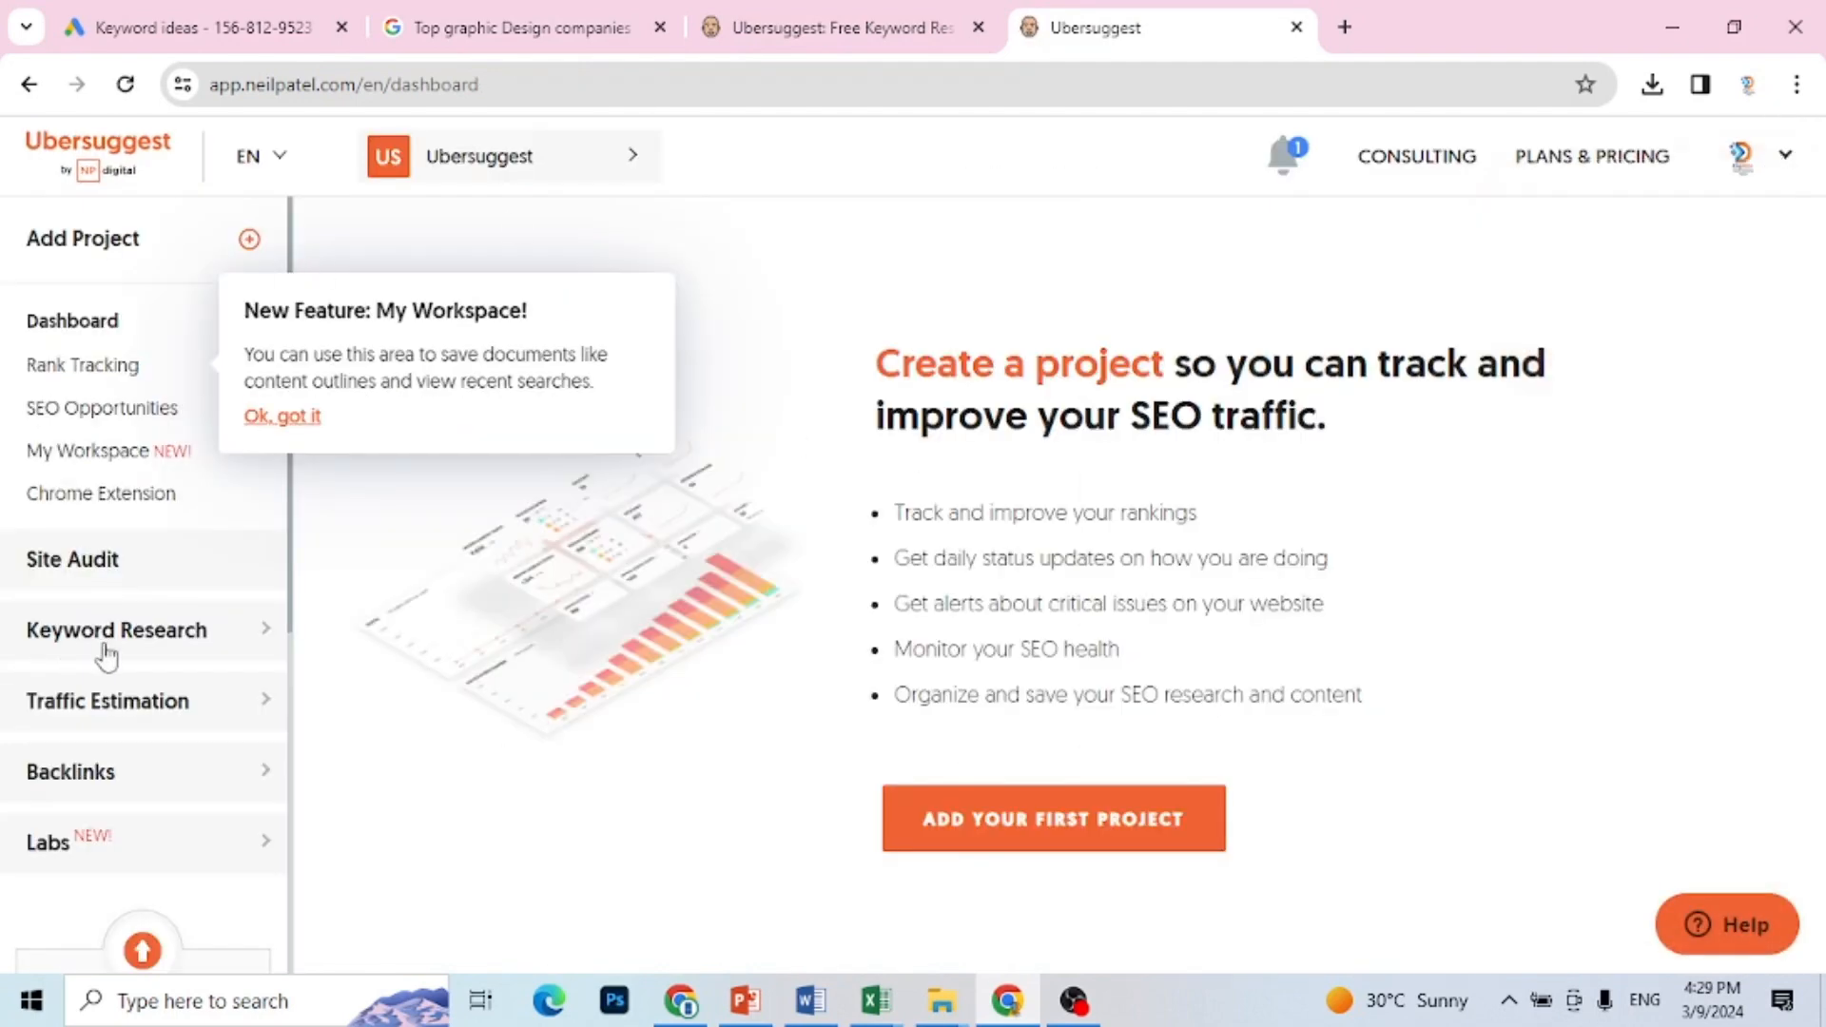
click(143, 639)
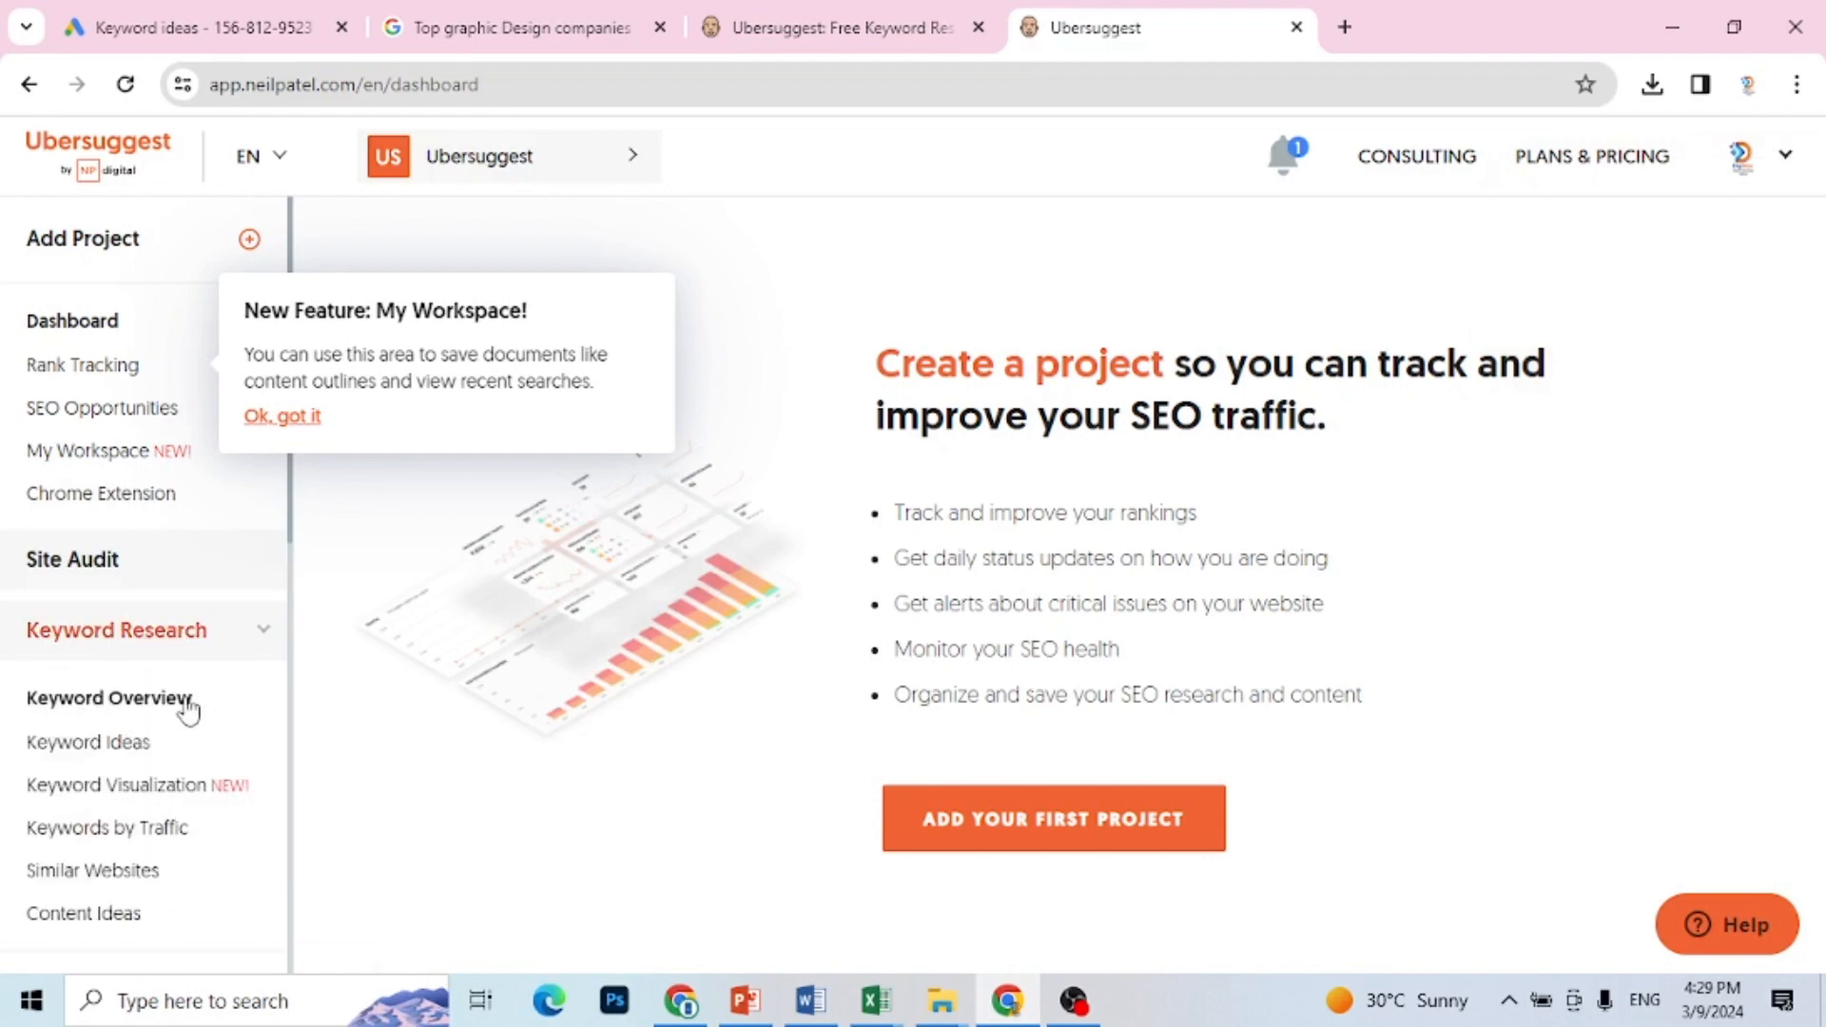
click(136, 751)
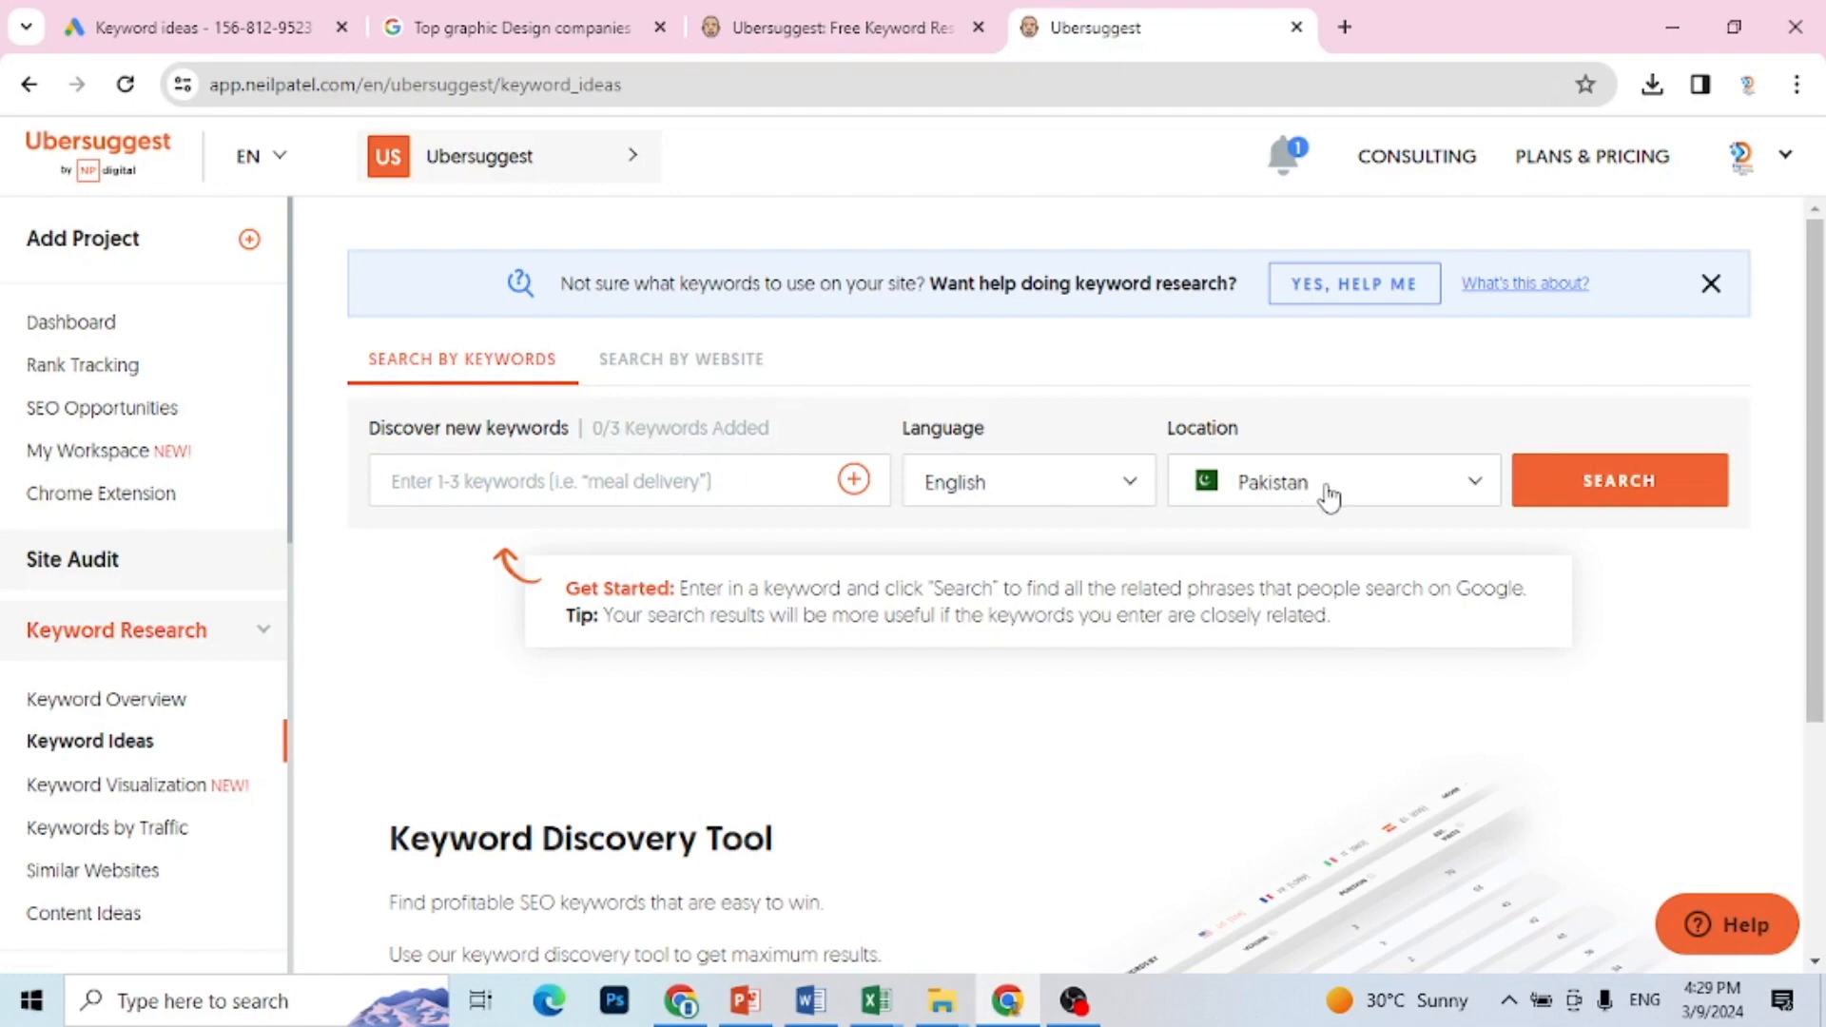
Step: Copy "Bst Graphic Designing Agency in Pakistan" from cell B3 of Book1 in Excel and search for it in Ubersuggest's Keyword Ideas in Chrome
click(873, 1001)
click(762, 906)
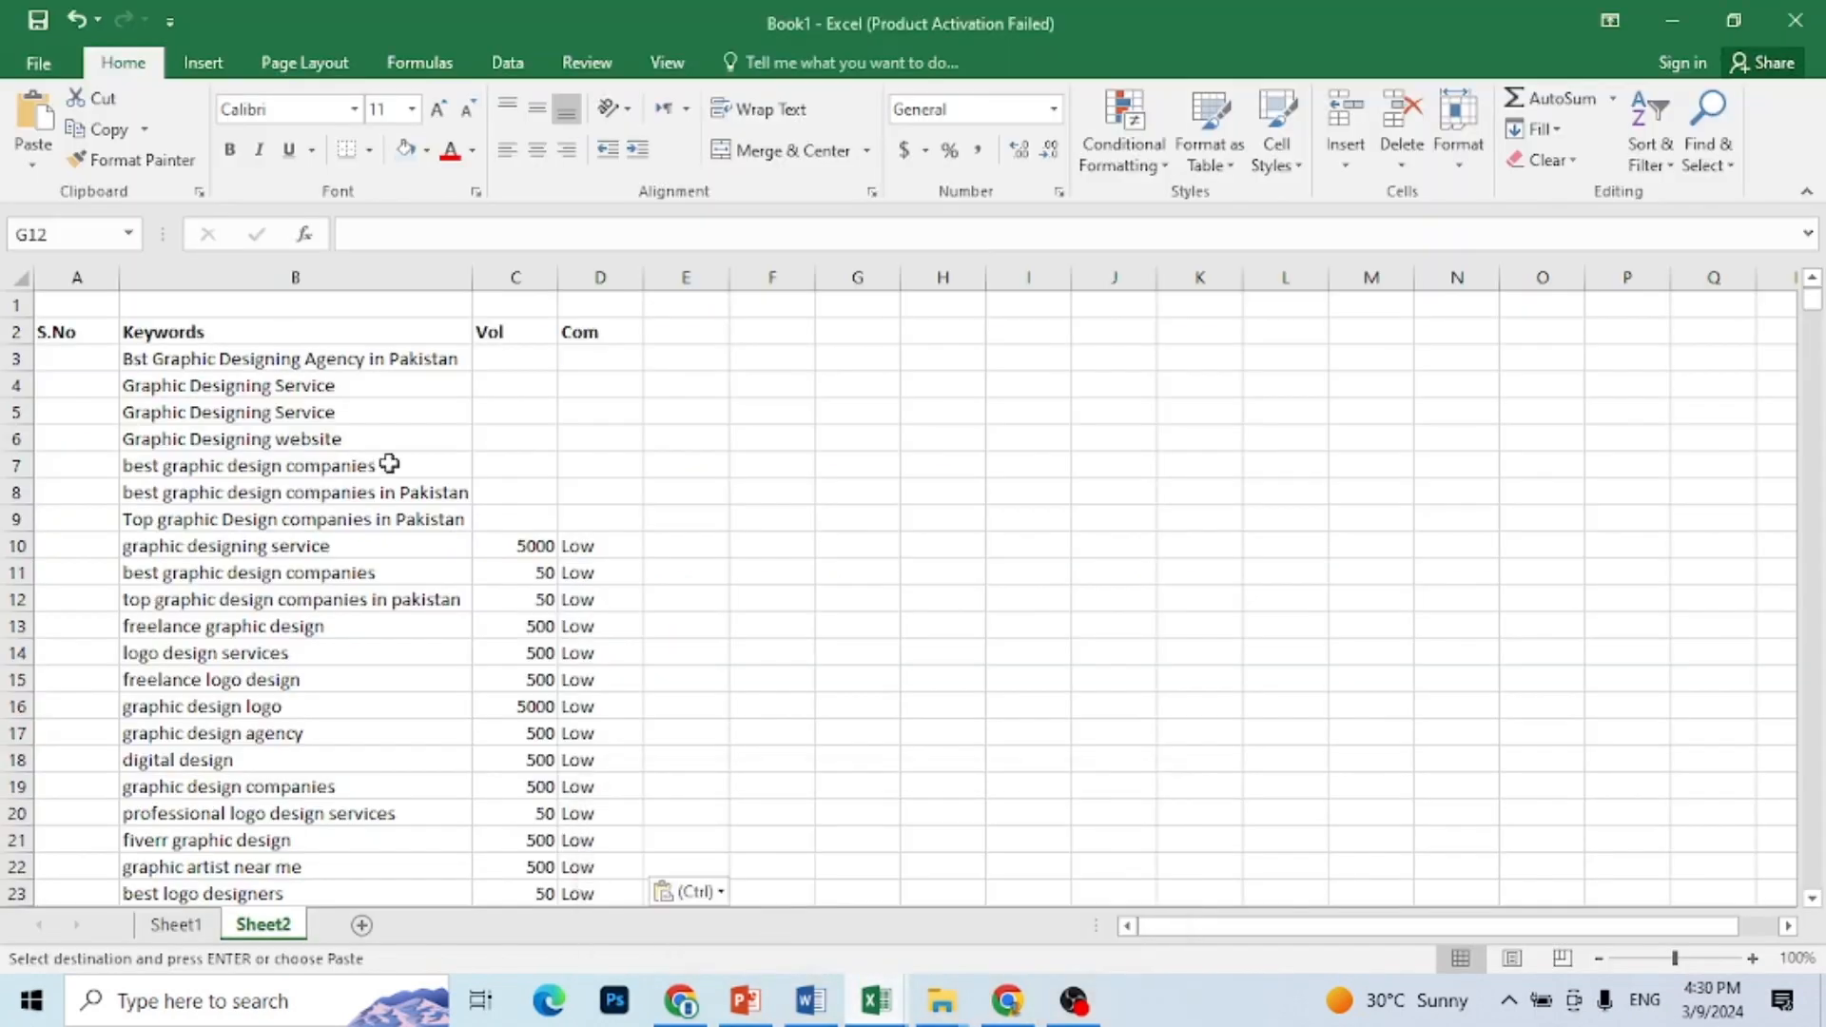
click(397, 364)
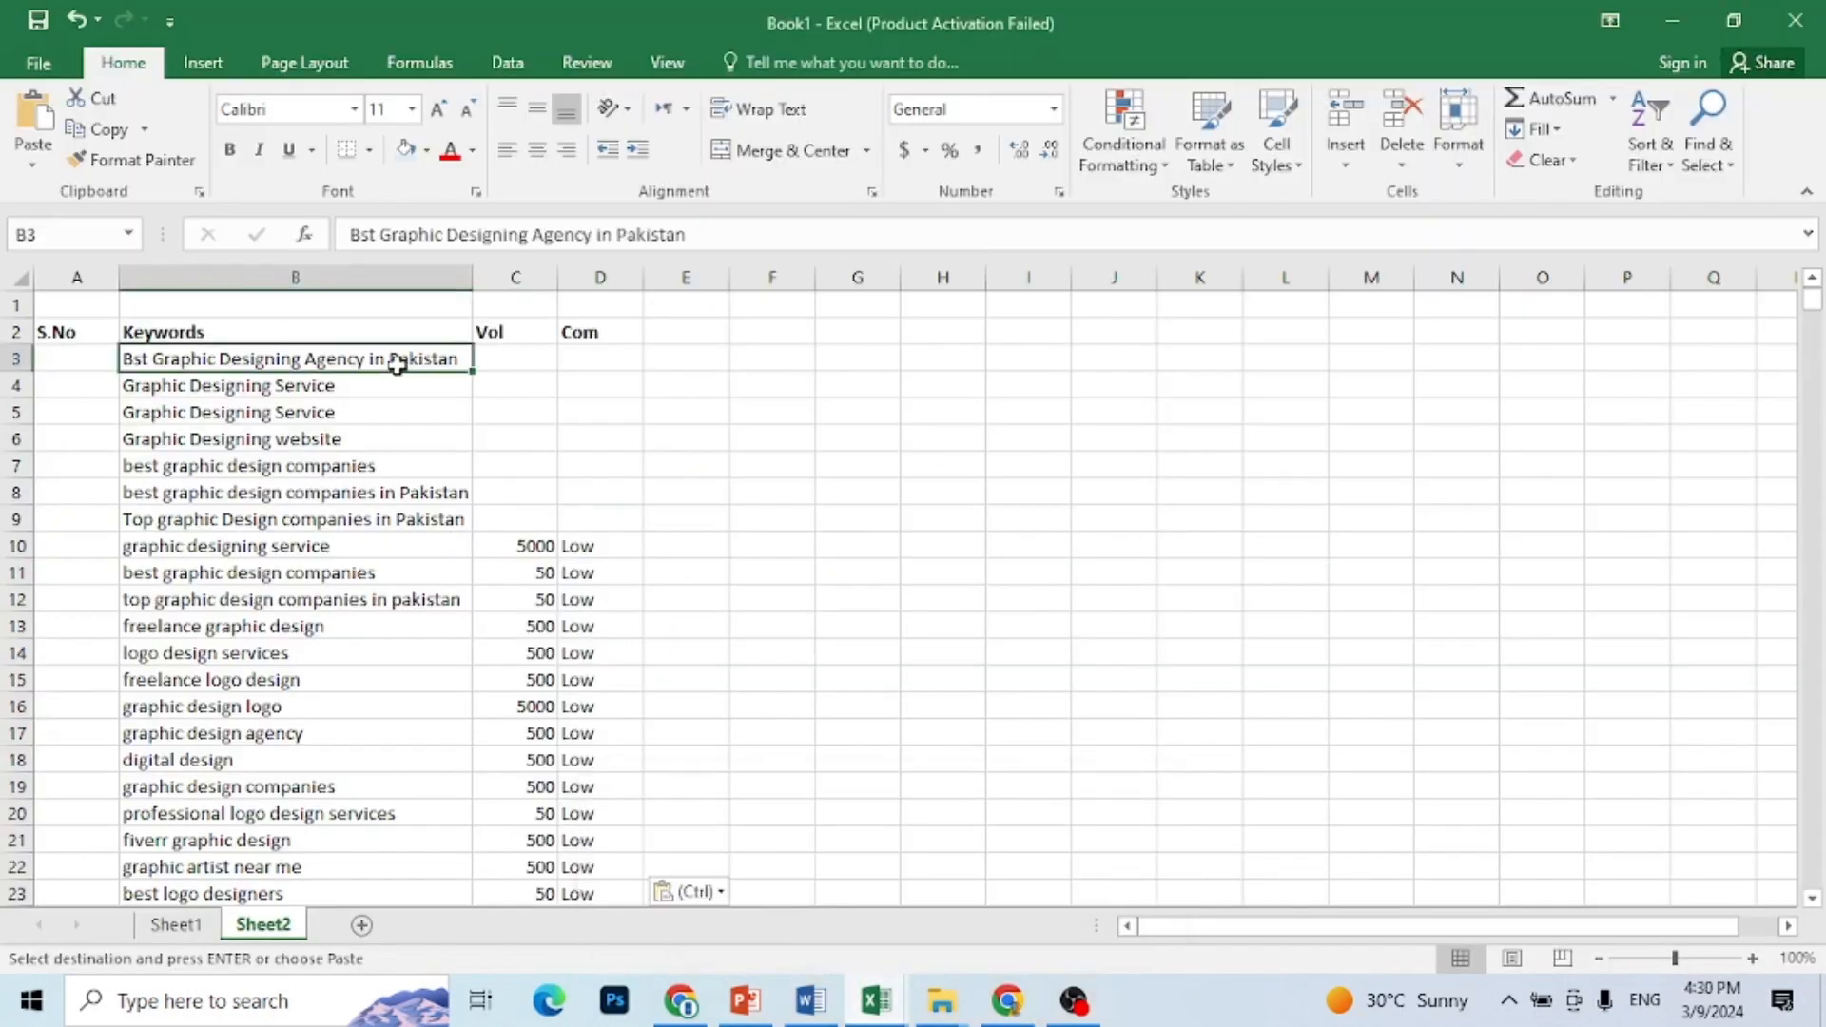
key(ctrl+c)
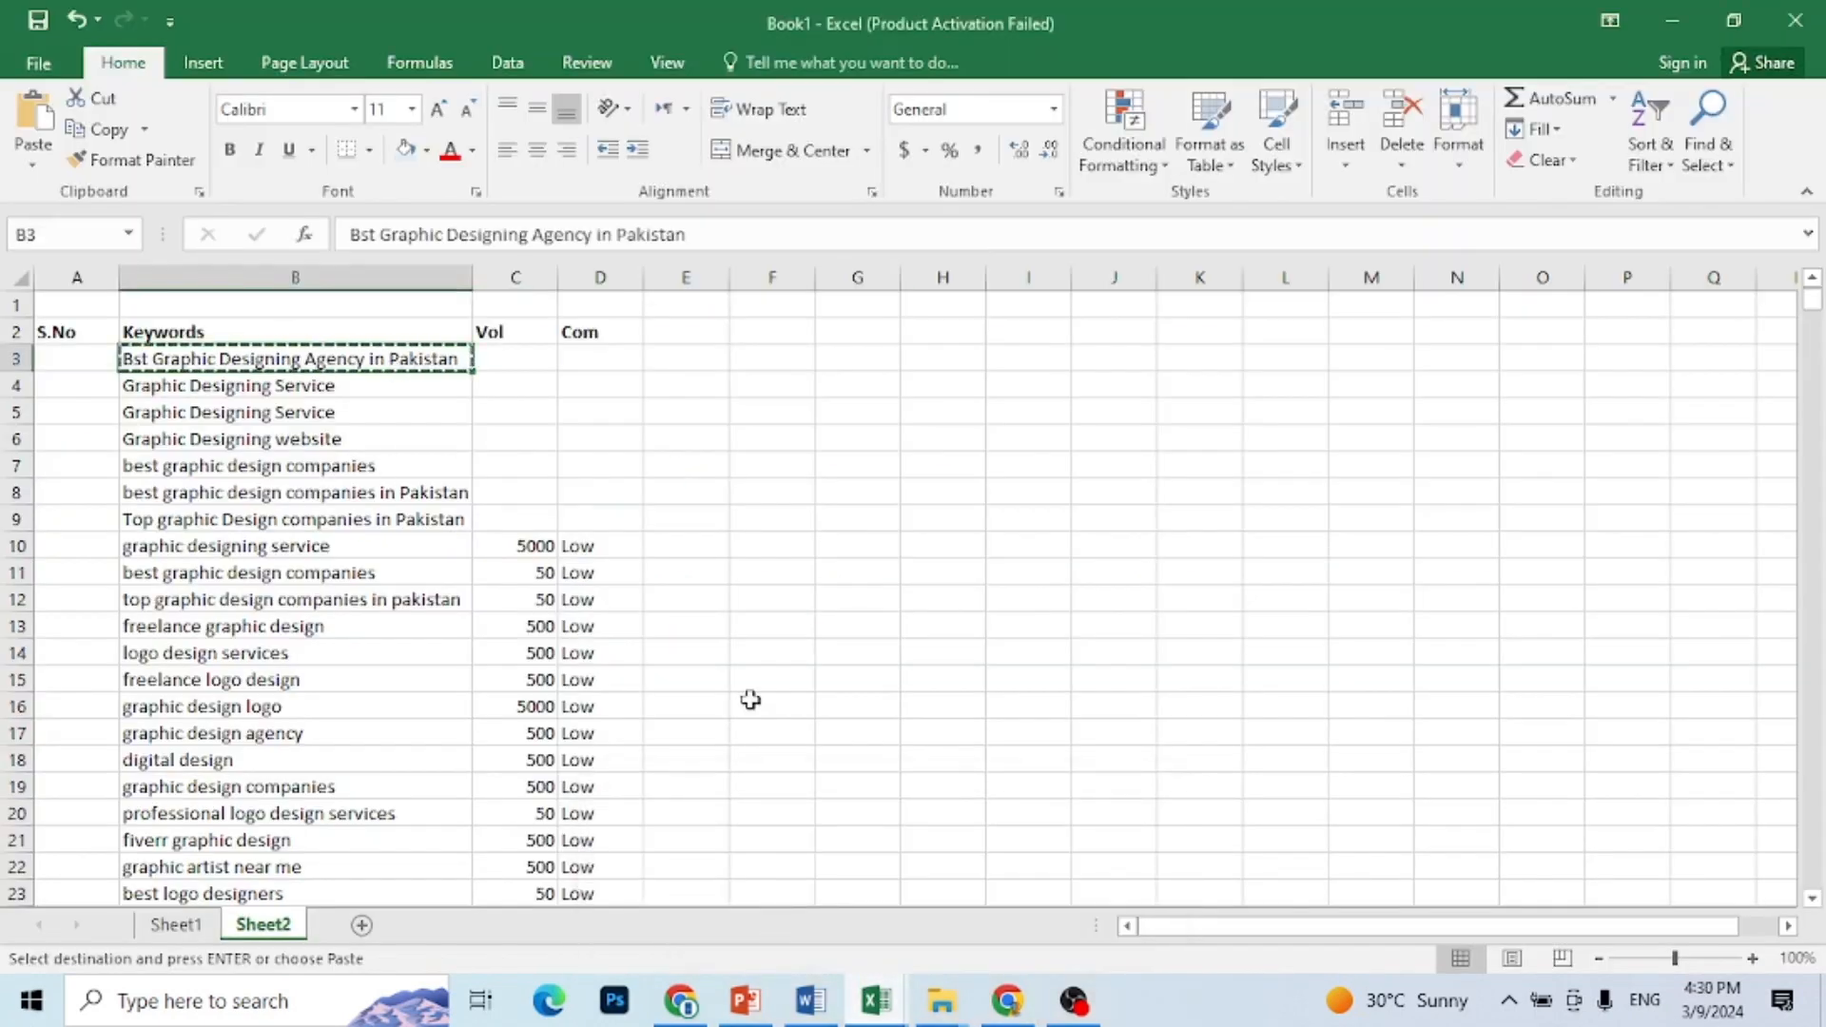
click(1008, 1003)
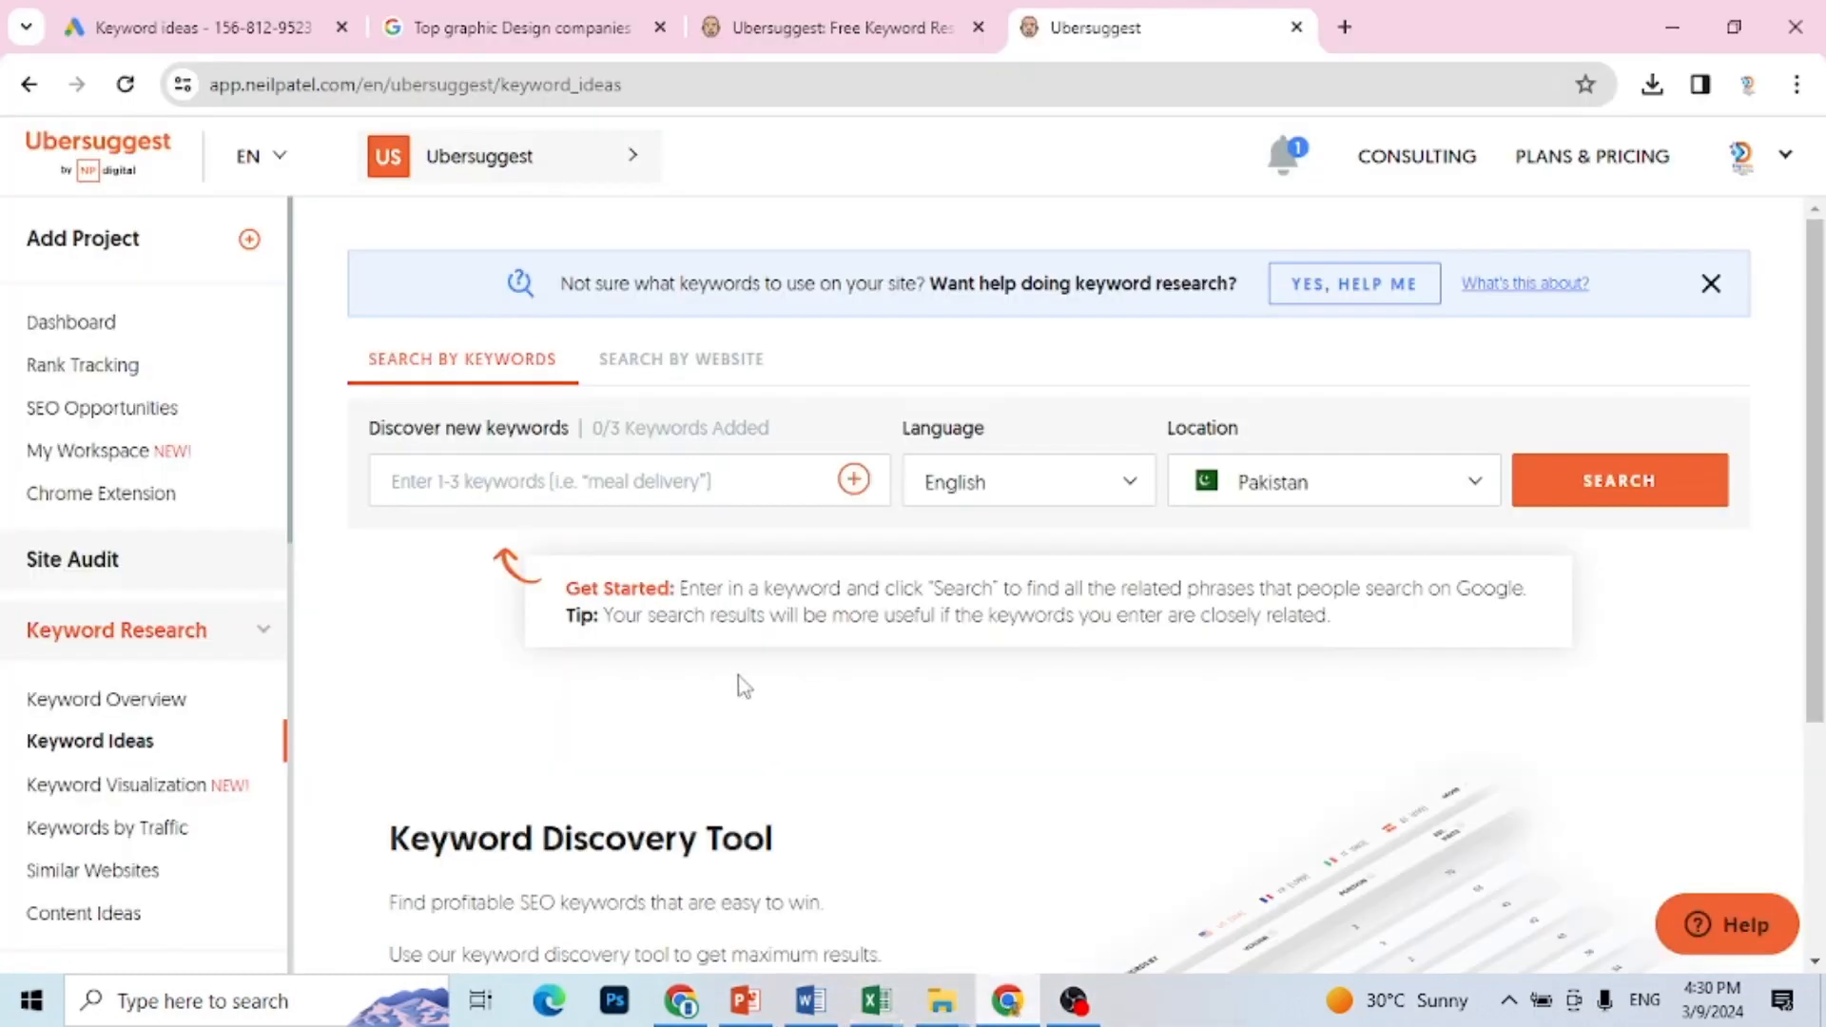
click(734, 479)
key(ctrl+v)
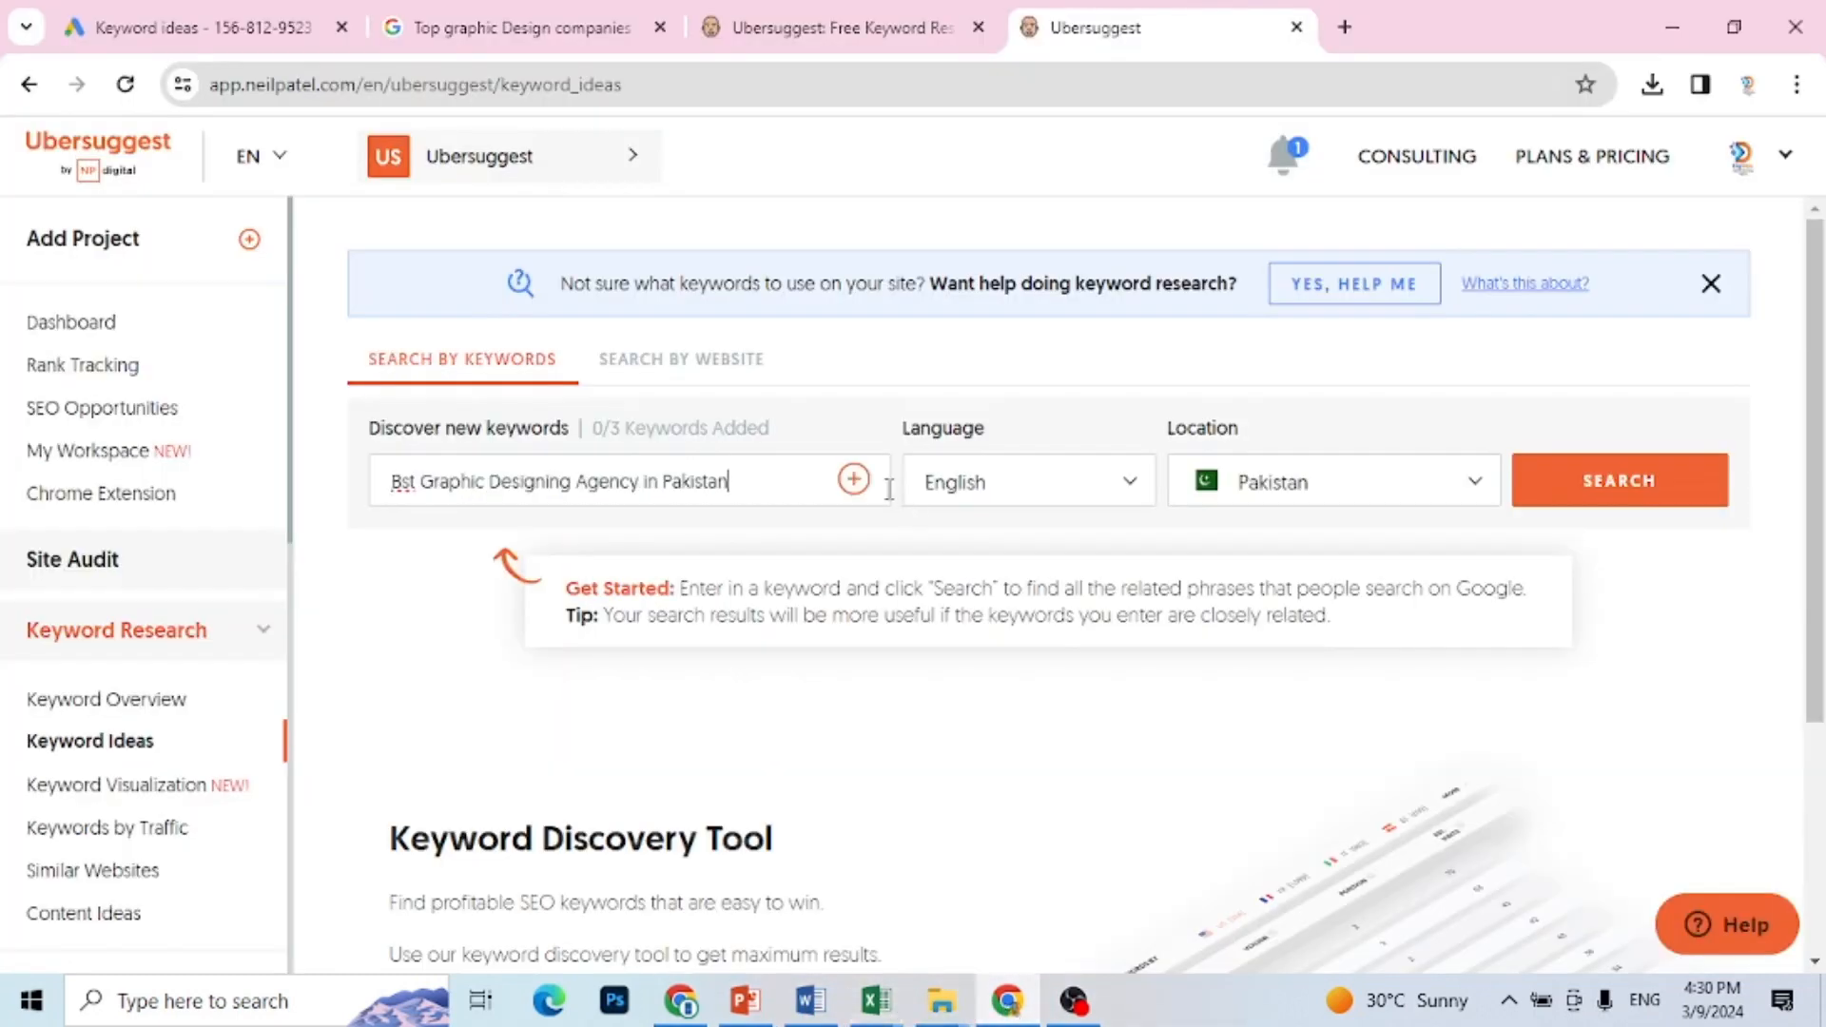
click(1585, 504)
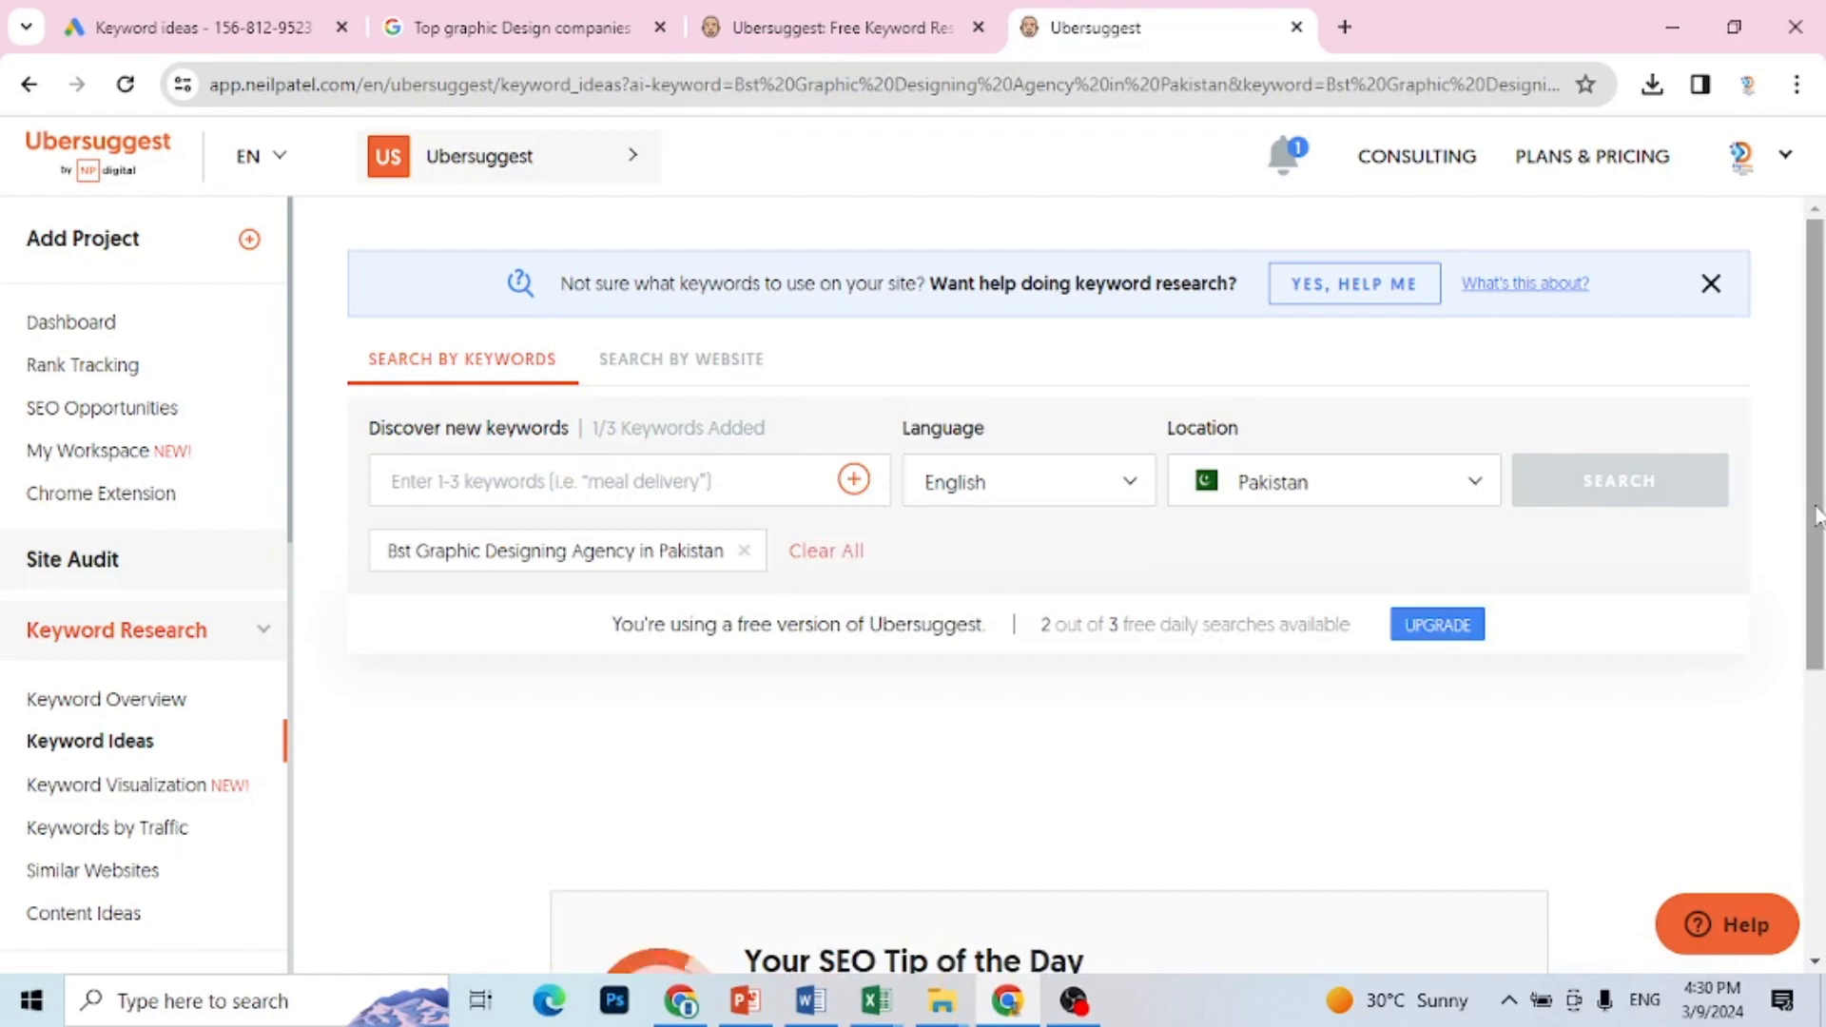
Step: Examine the keyword suggestions and filter them by a volume of 1,001 - 10,000
drag(1819, 516, 1812, 824)
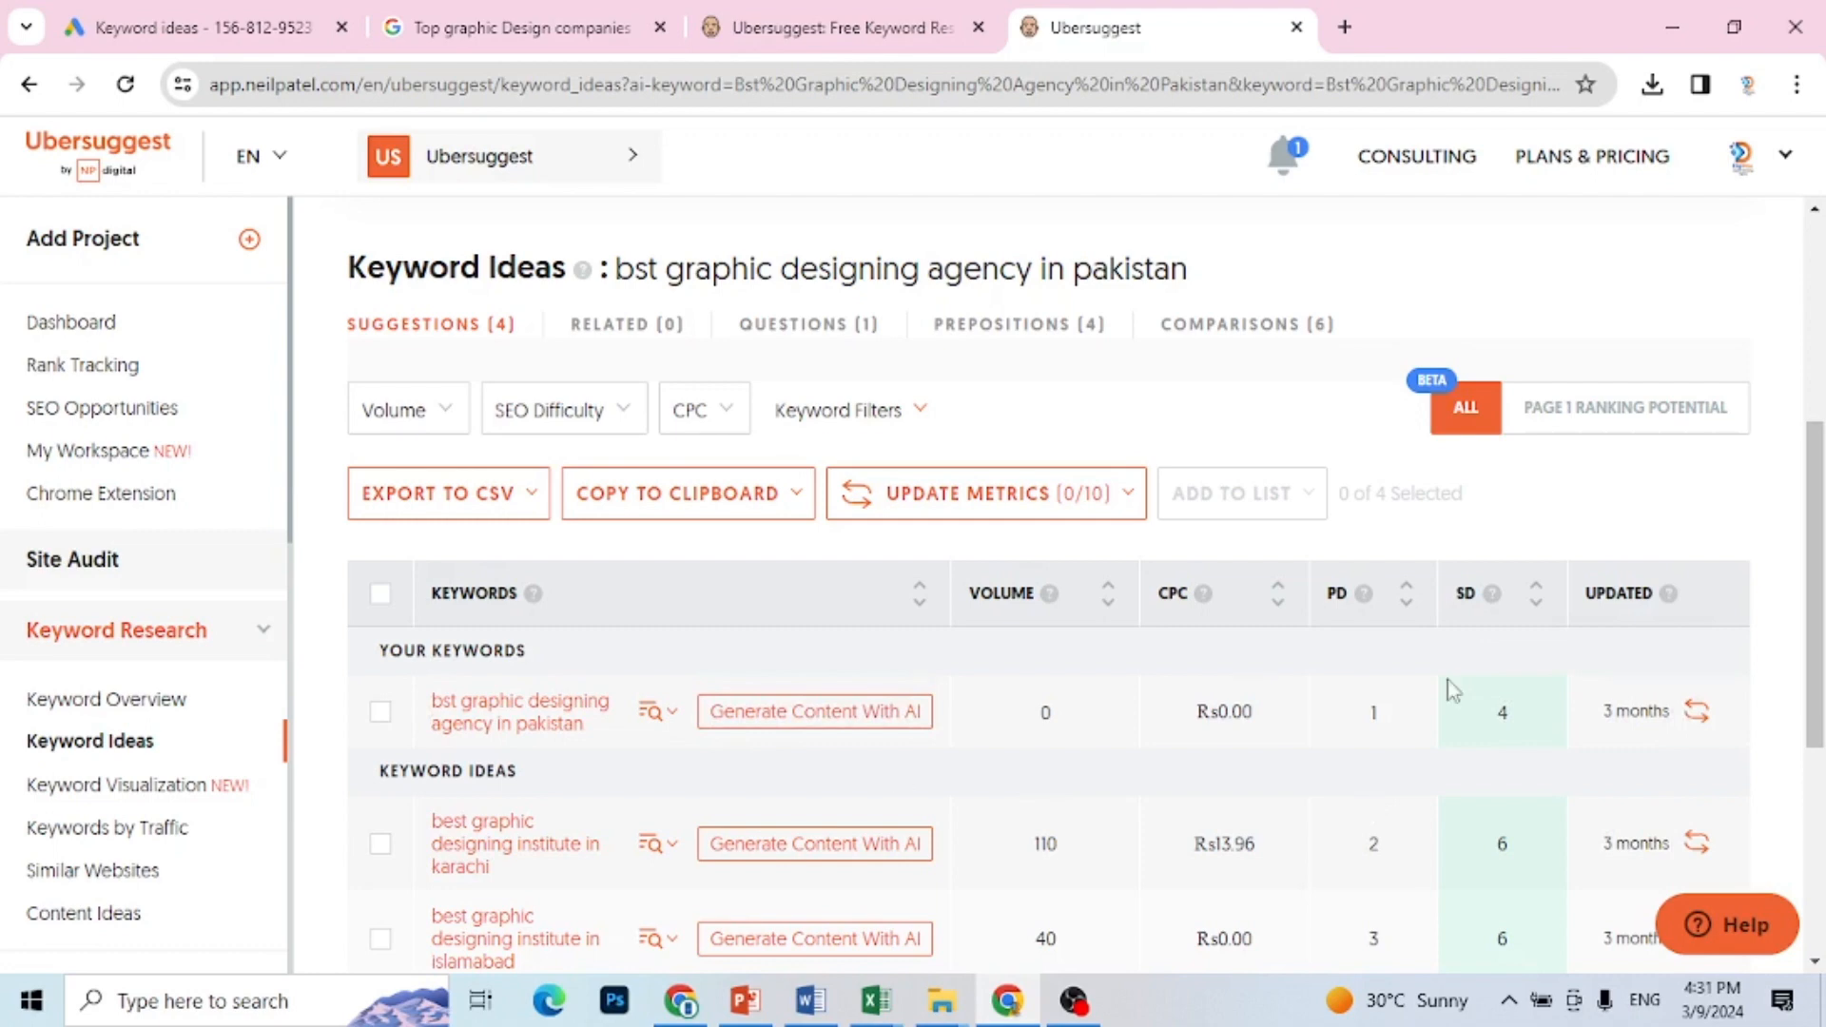
drag(1817, 653, 1811, 738)
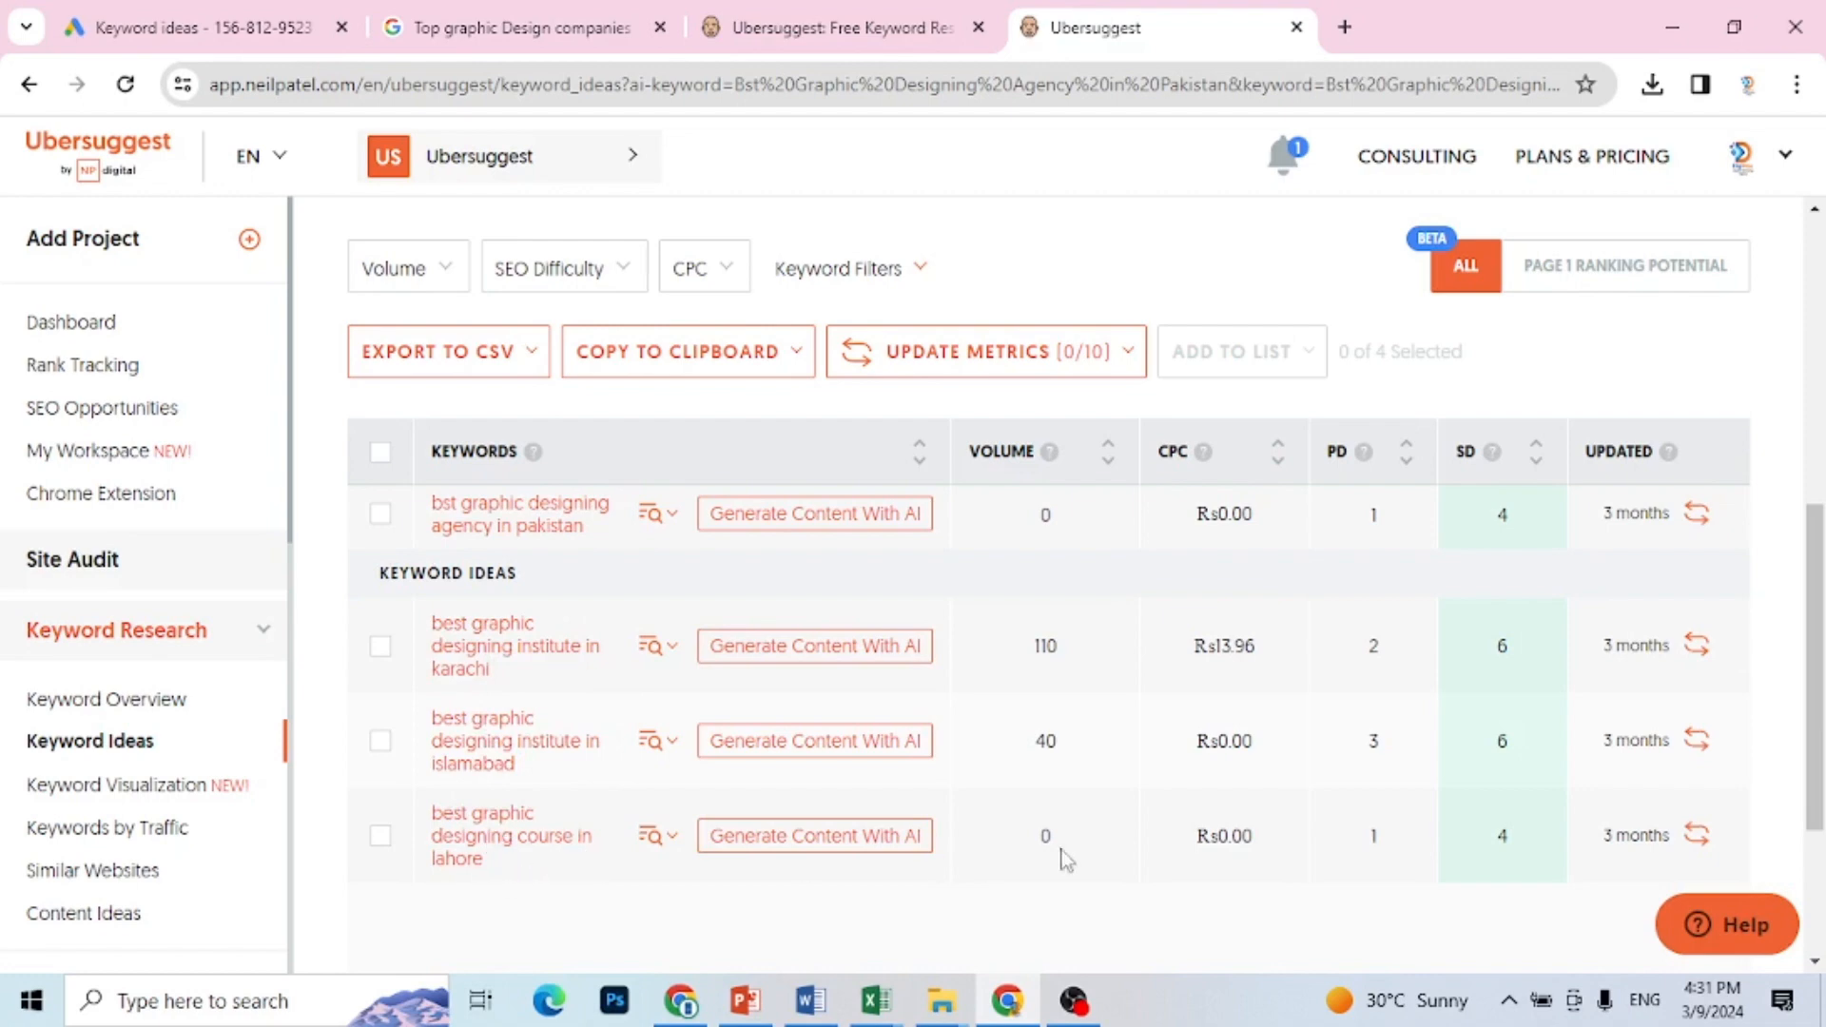
drag(1819, 803, 1821, 666)
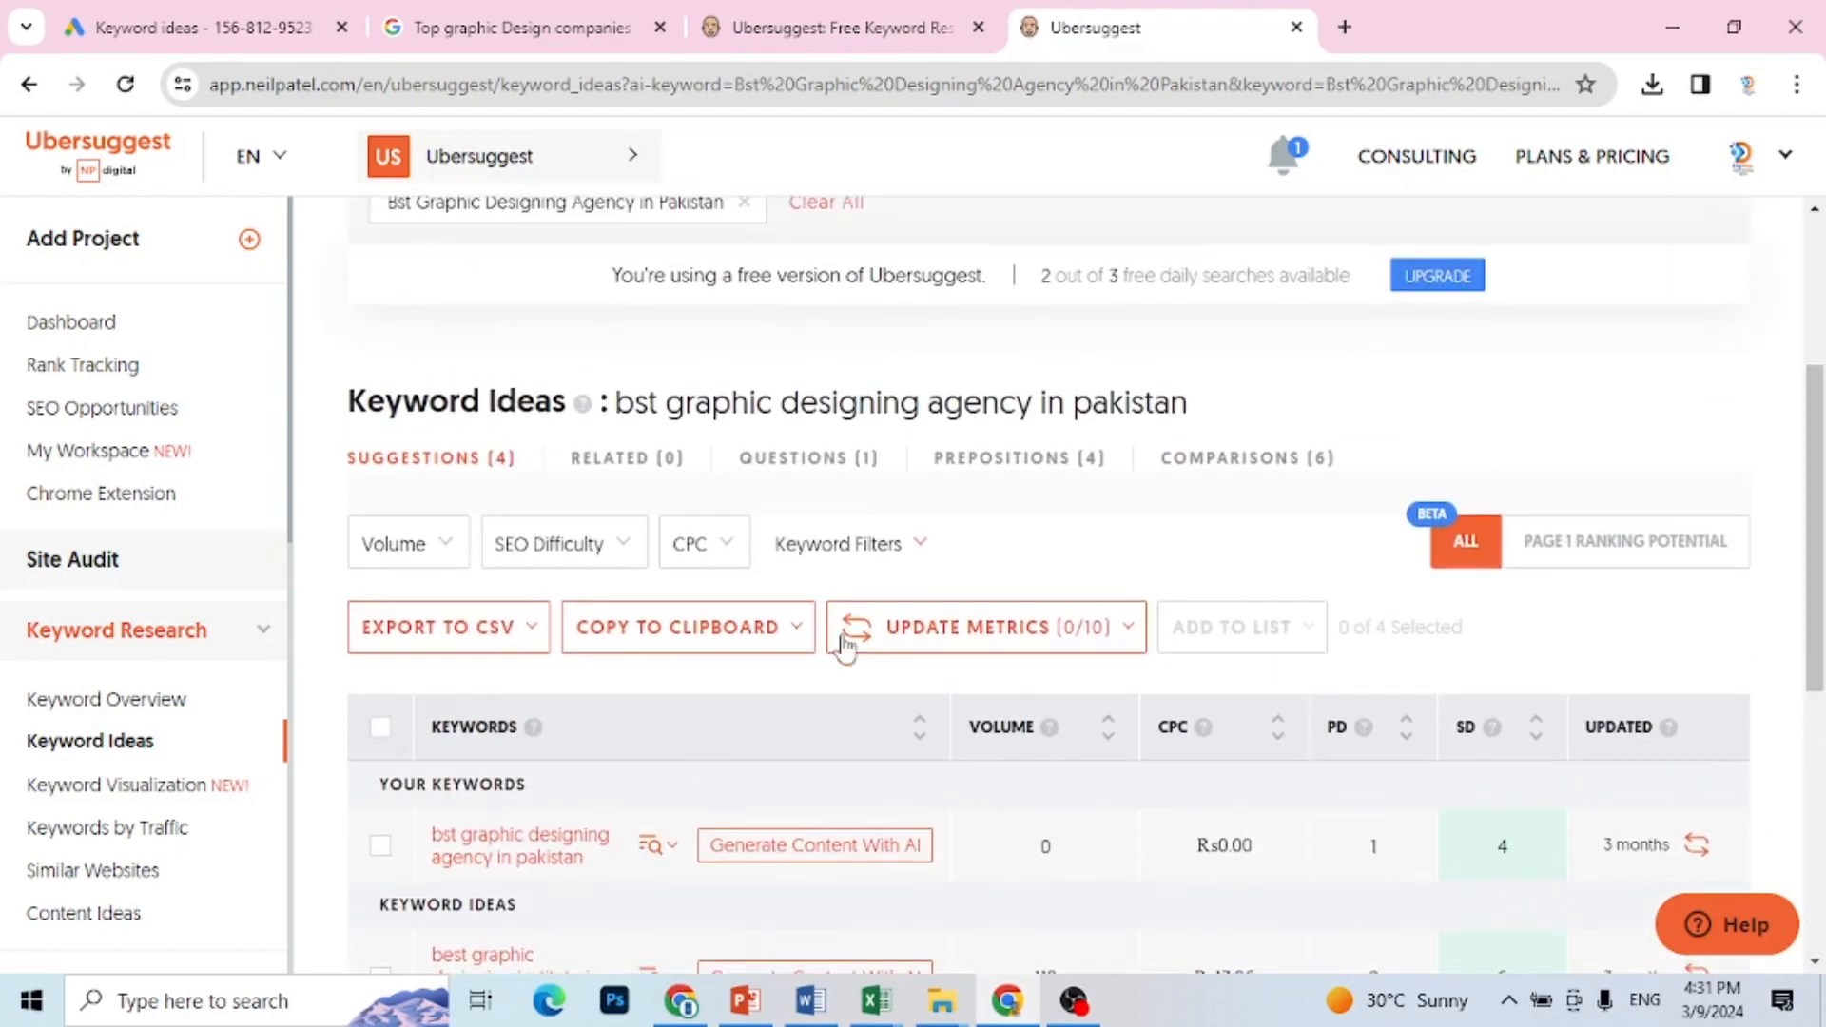
scroll(1819, 437, up, 1)
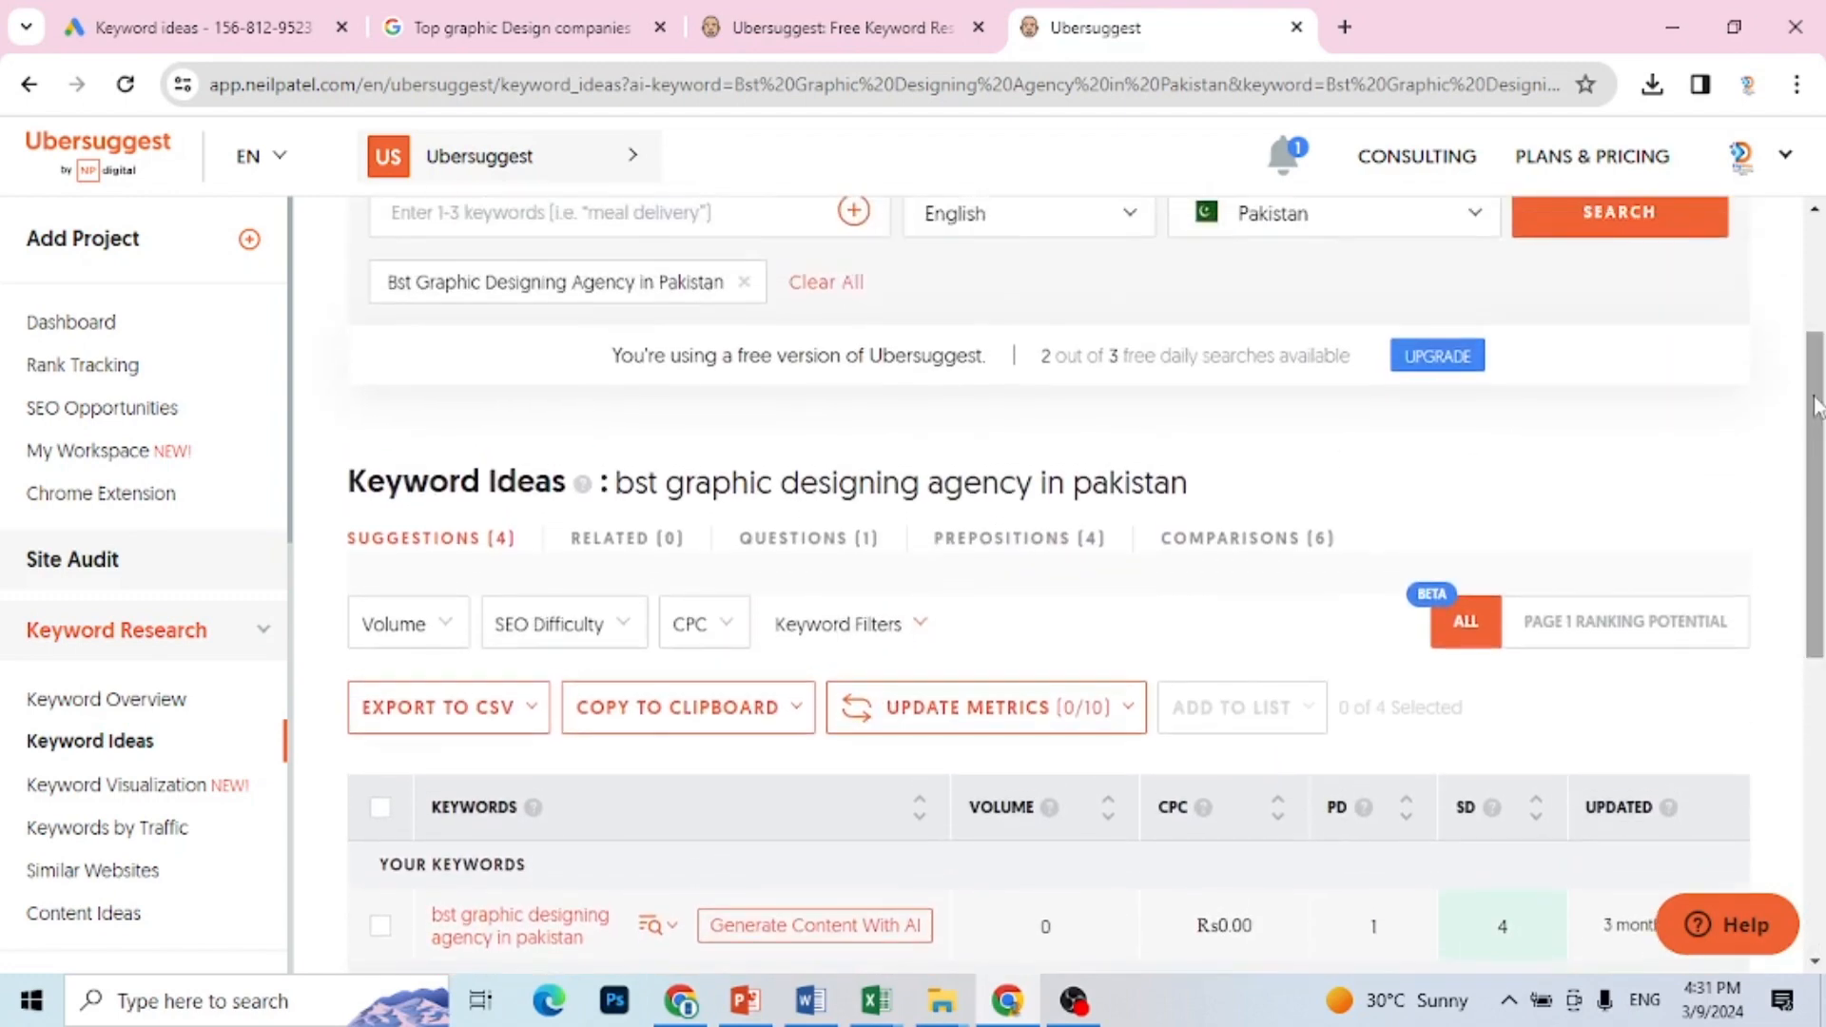
click(449, 635)
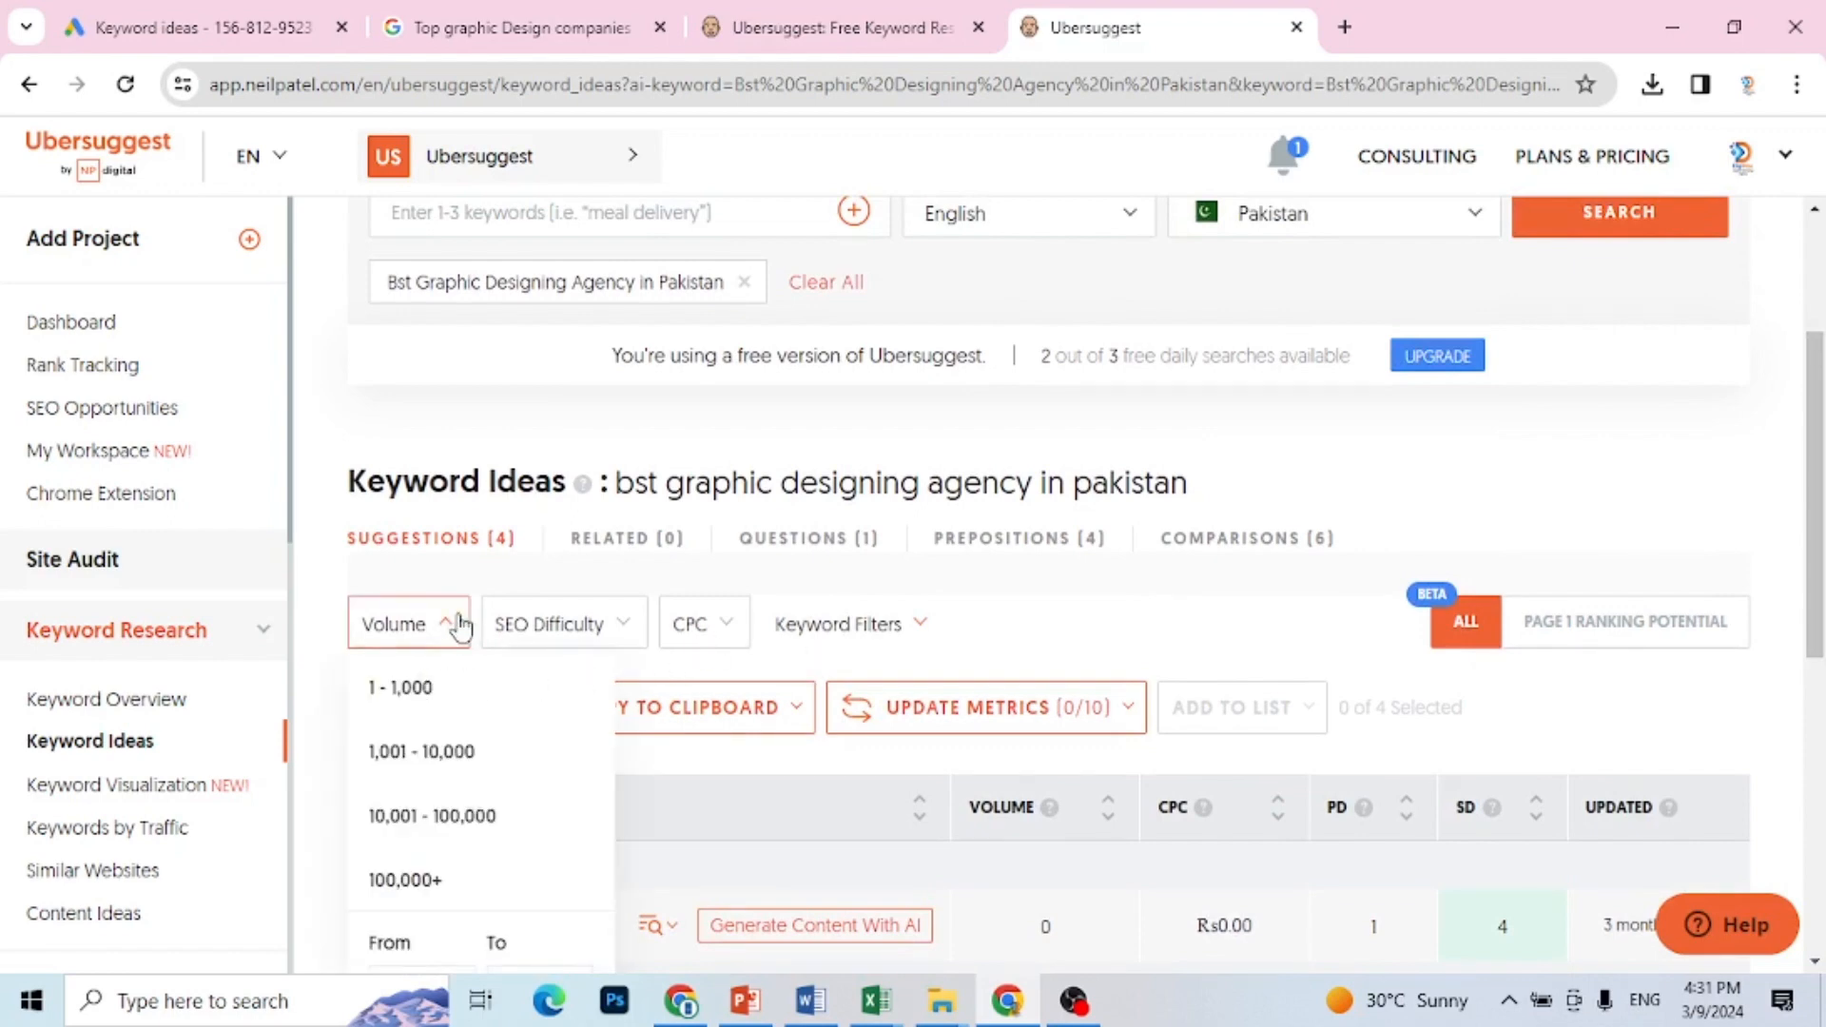
click(447, 756)
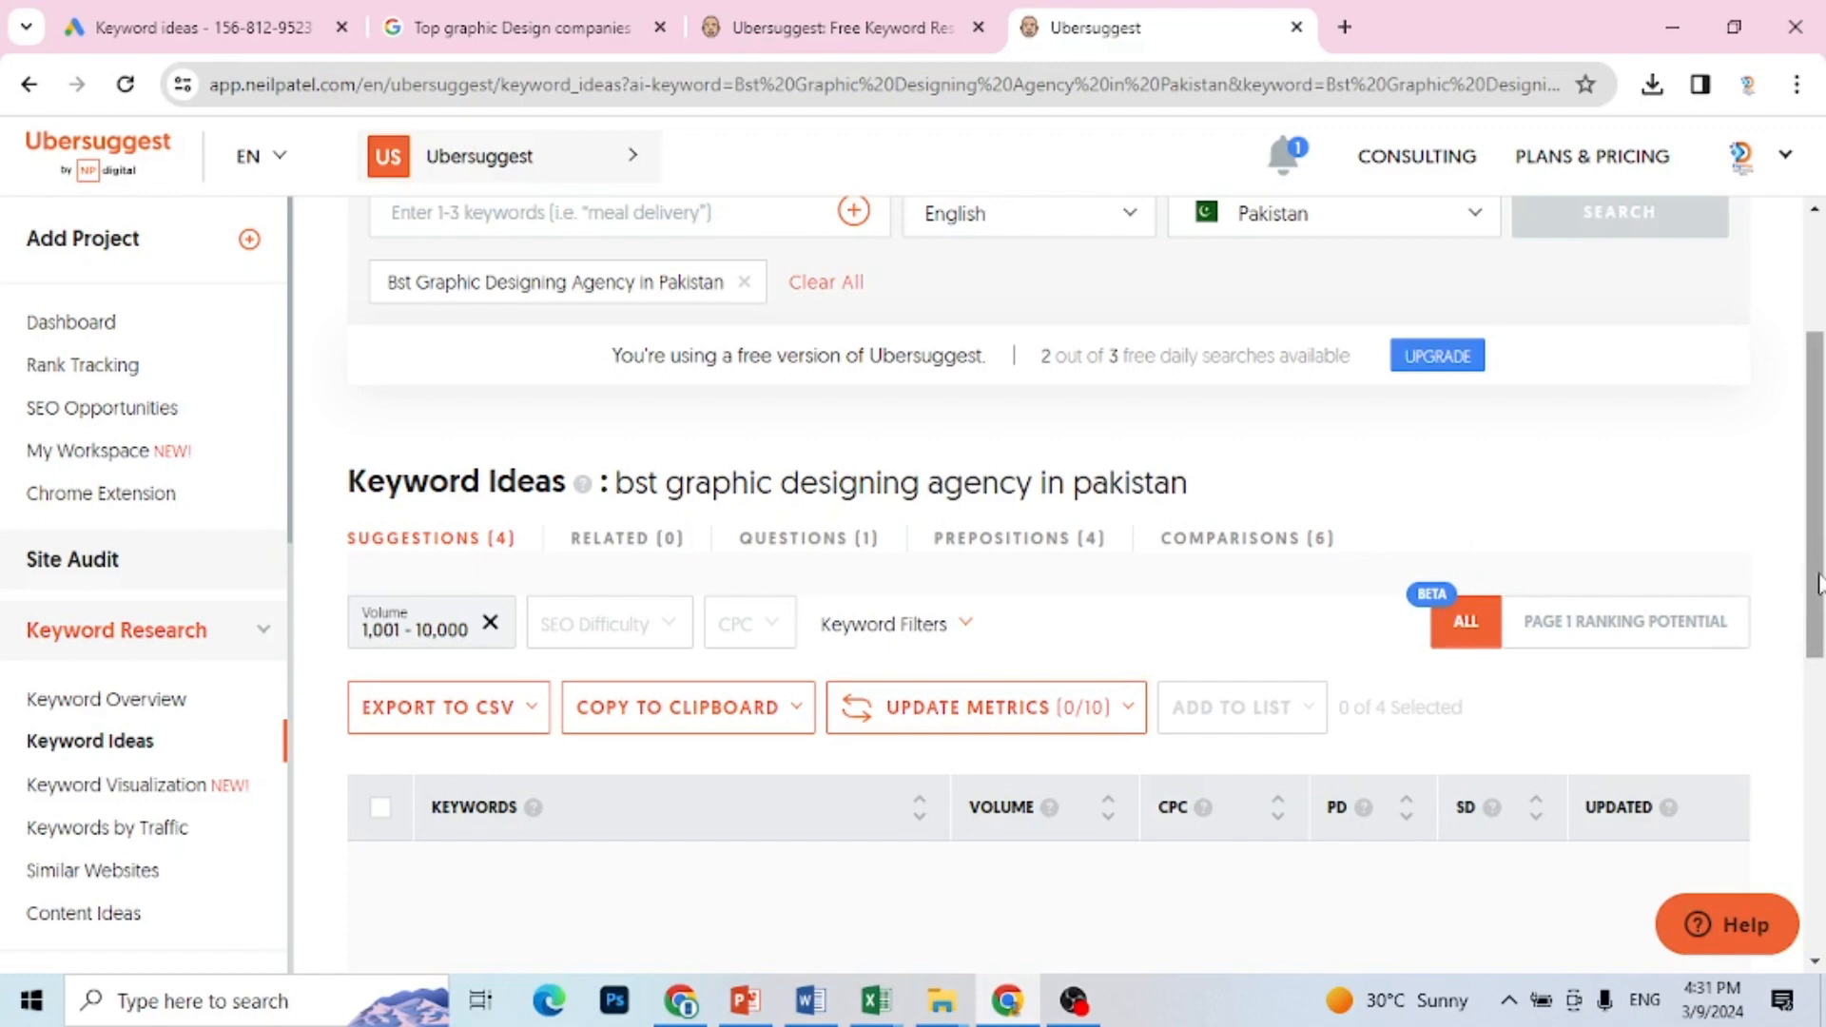
drag(1820, 584, 1803, 726)
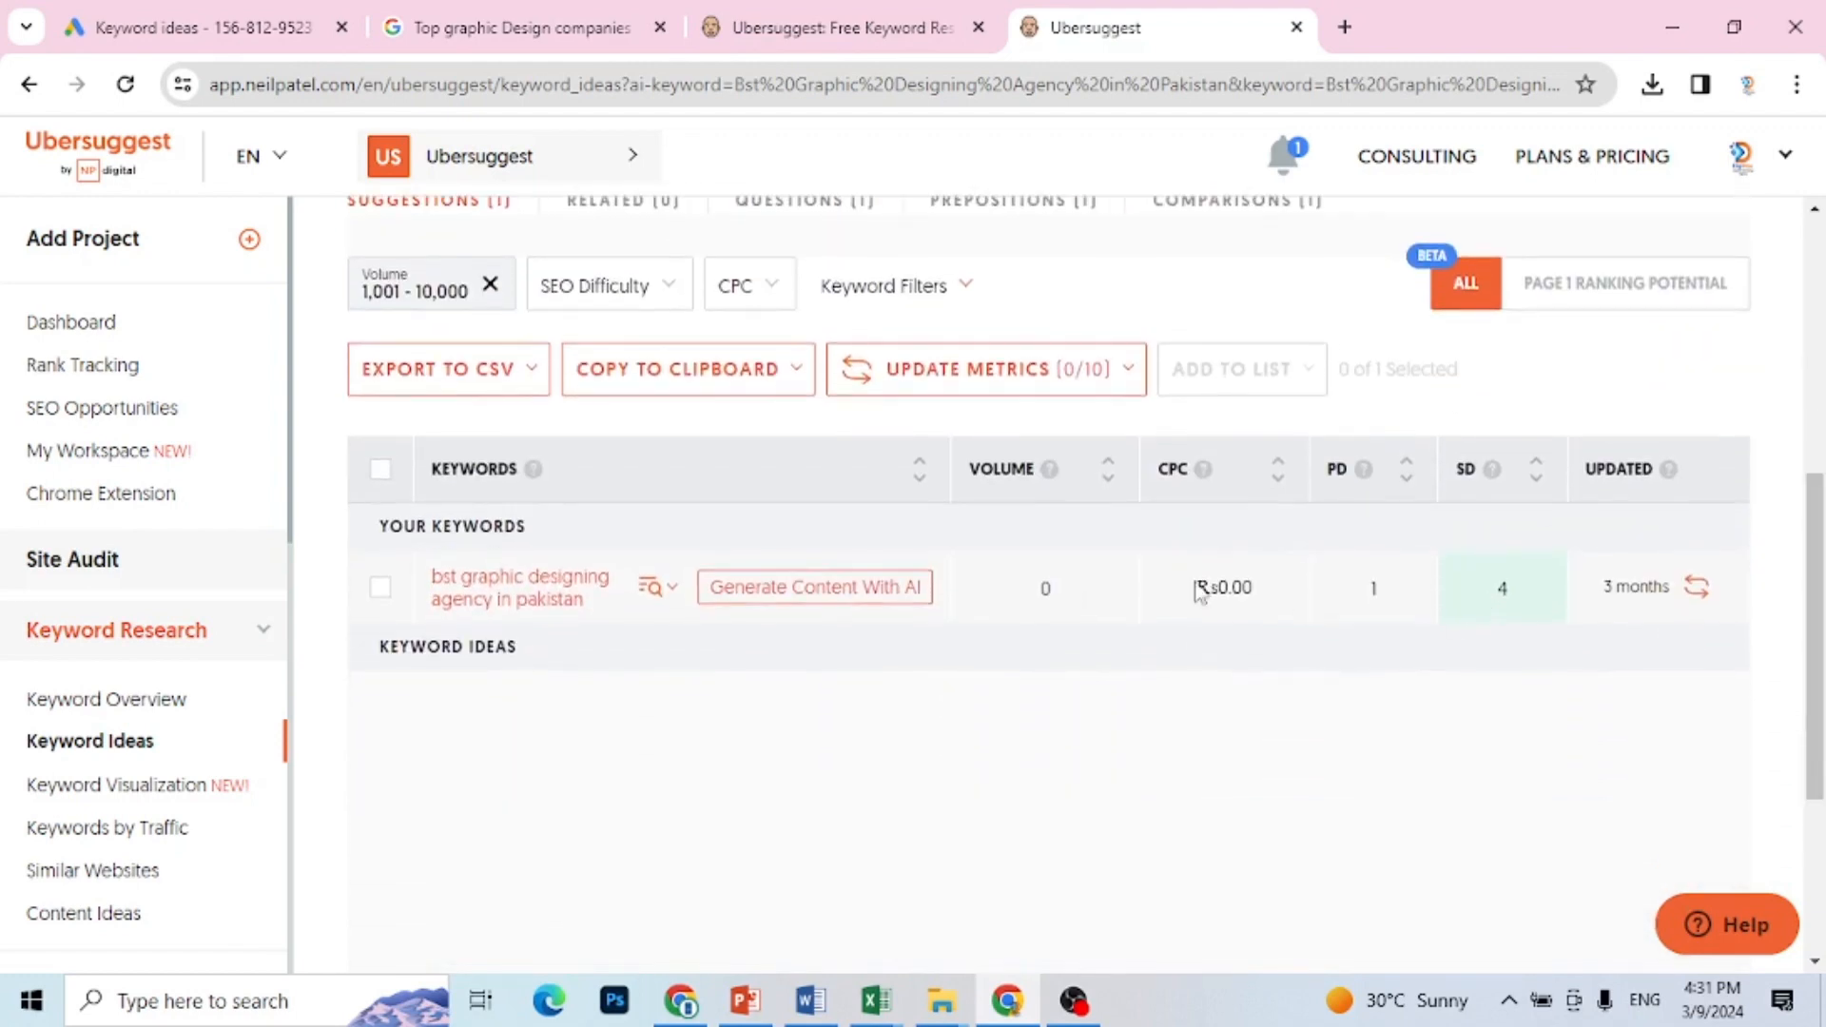
drag(1816, 625, 1822, 378)
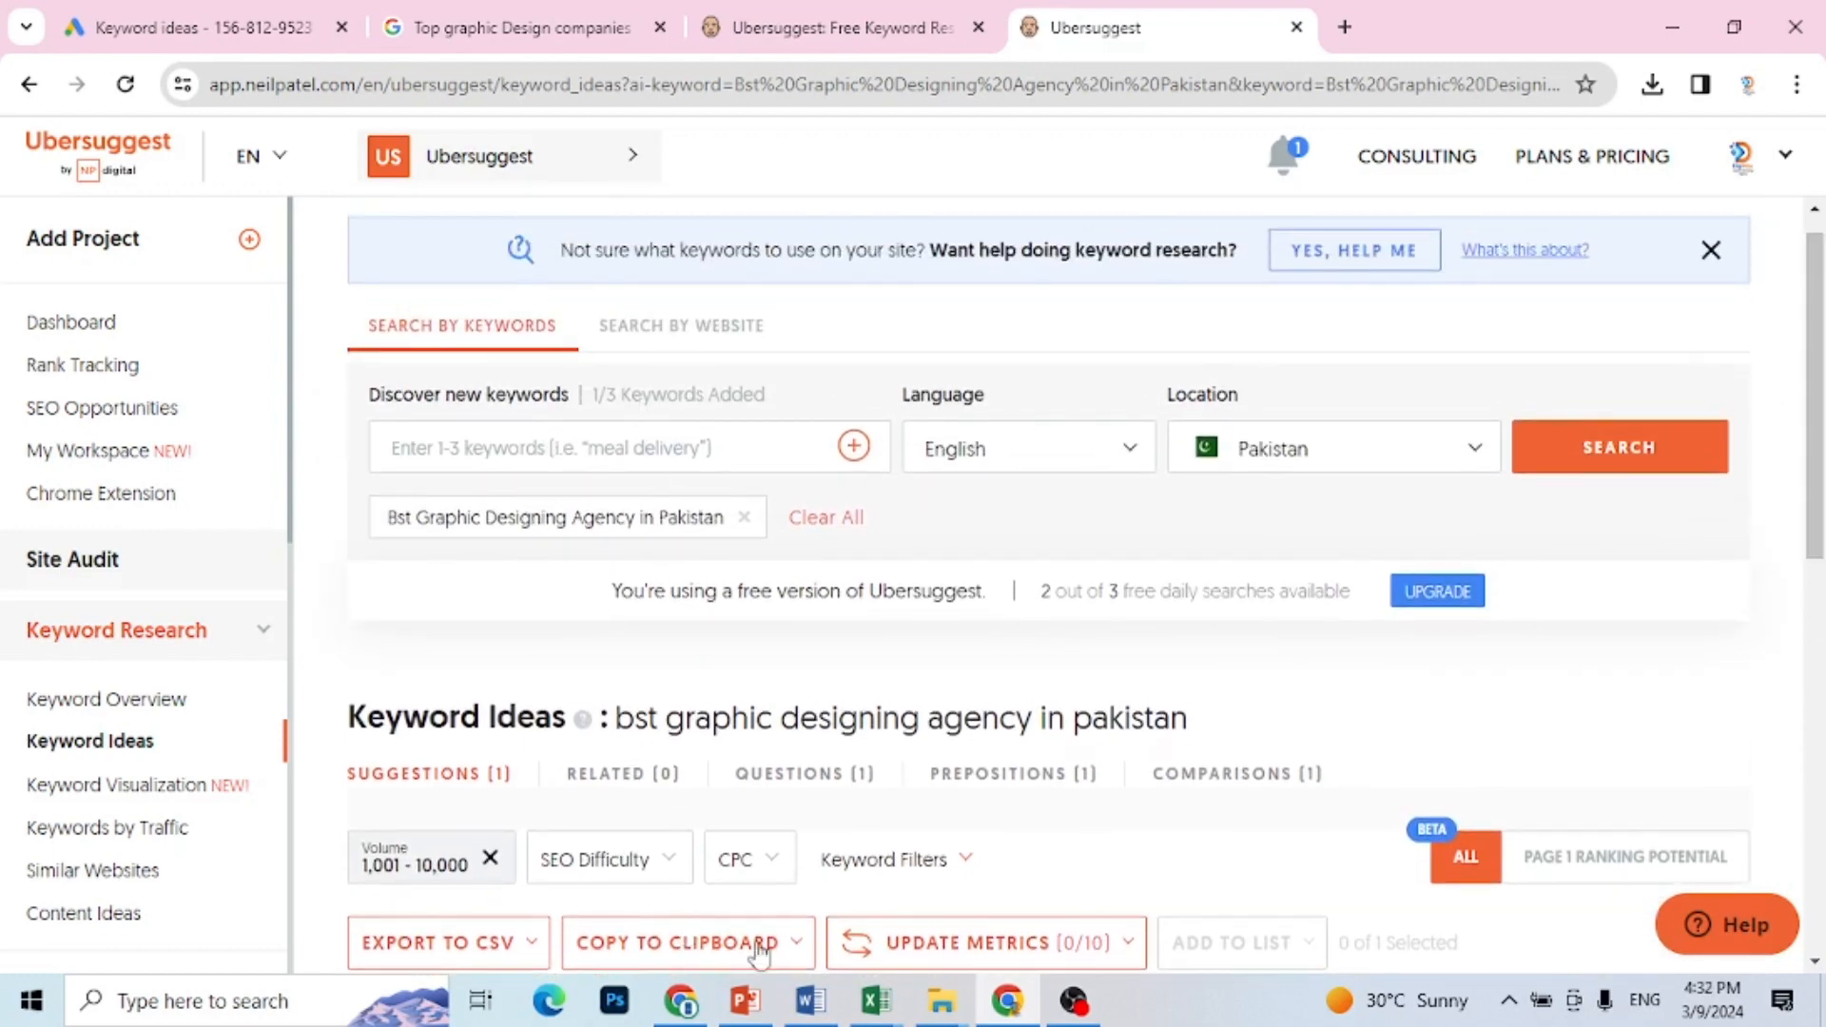
Step: Copy "graphic designing service" from cell B10 of Book1 in Excel, add it to the Ubersuggest search in Chrome and review the suggestions
click(877, 1007)
click(772, 911)
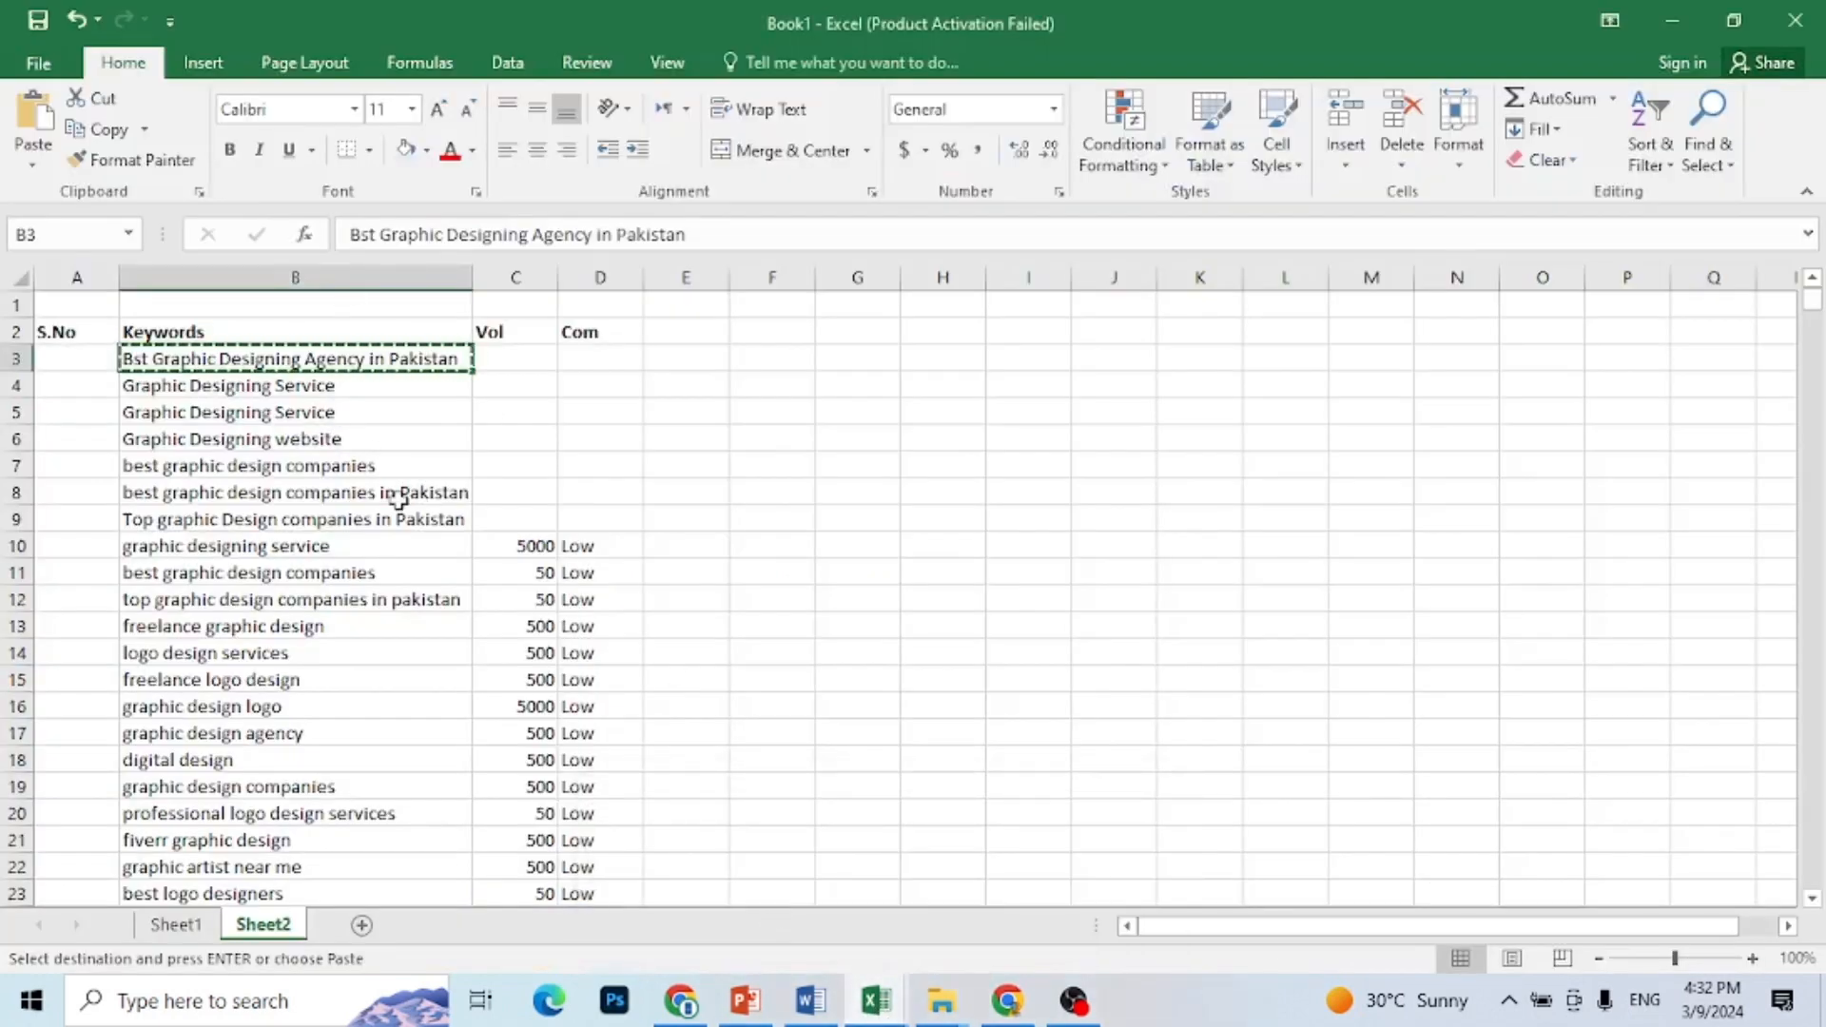
click(328, 551)
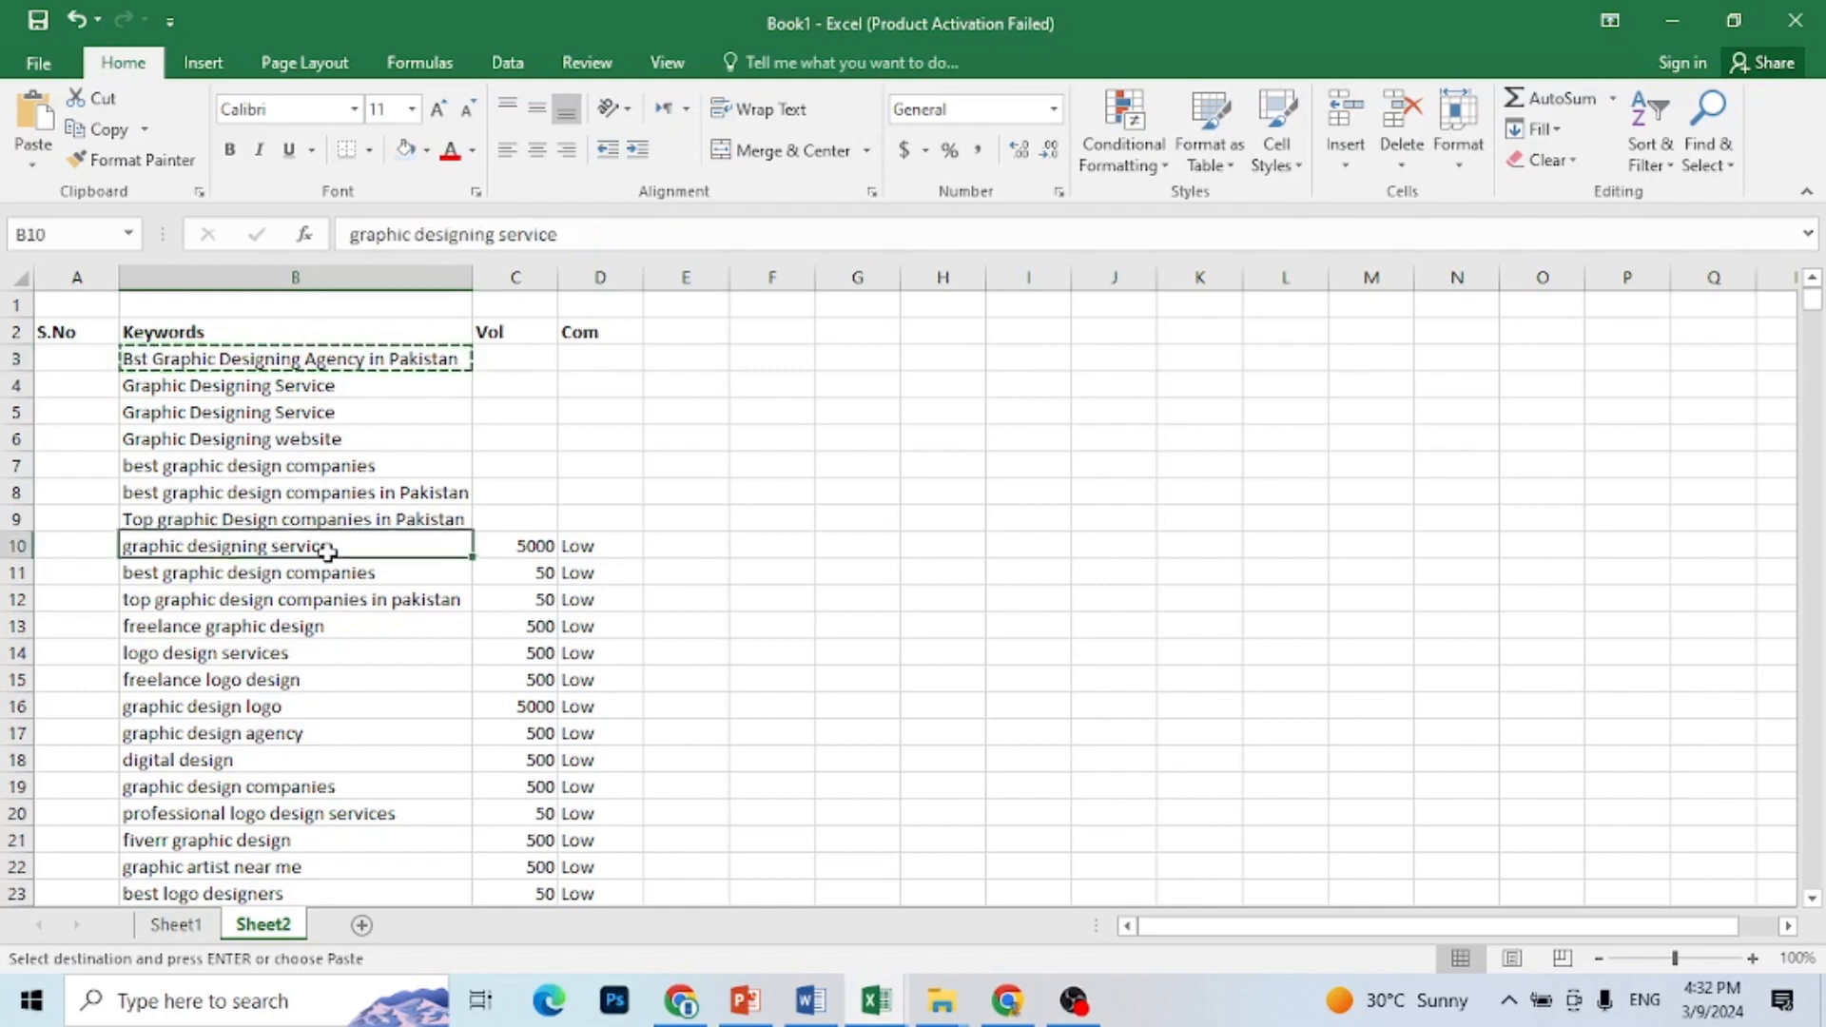
key(ctrl+c)
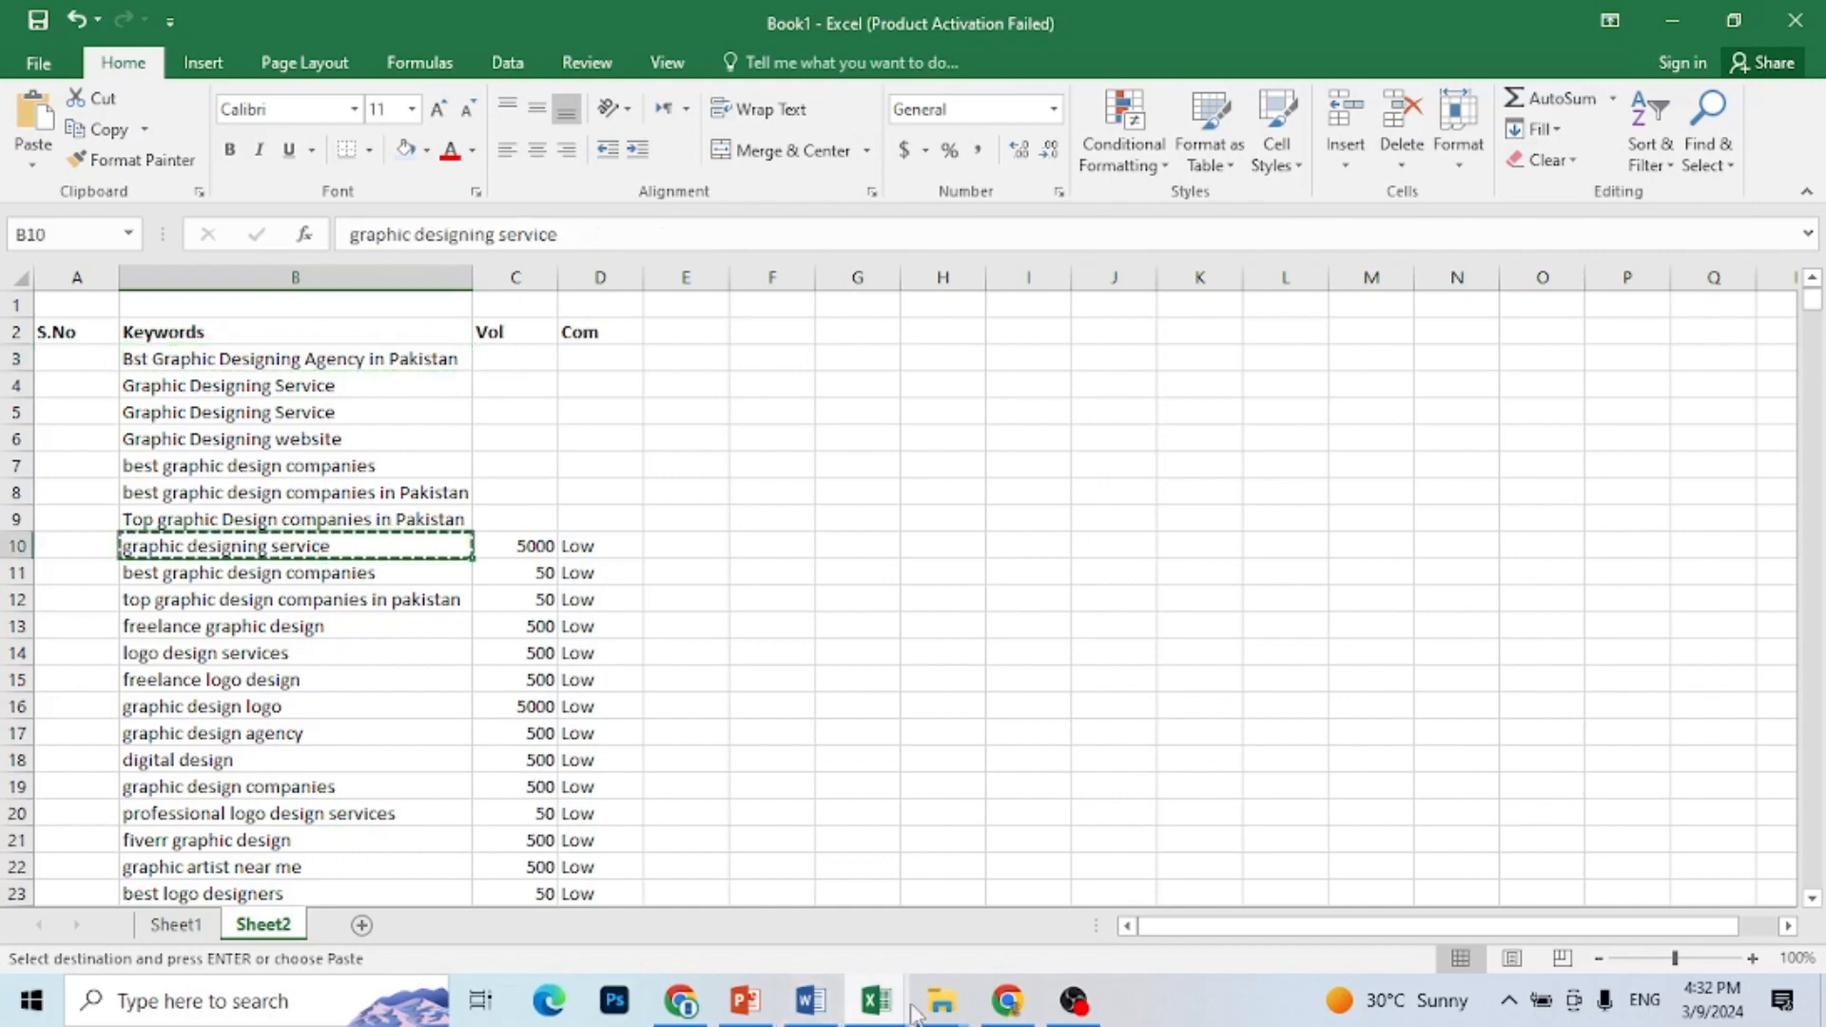
click(1009, 1004)
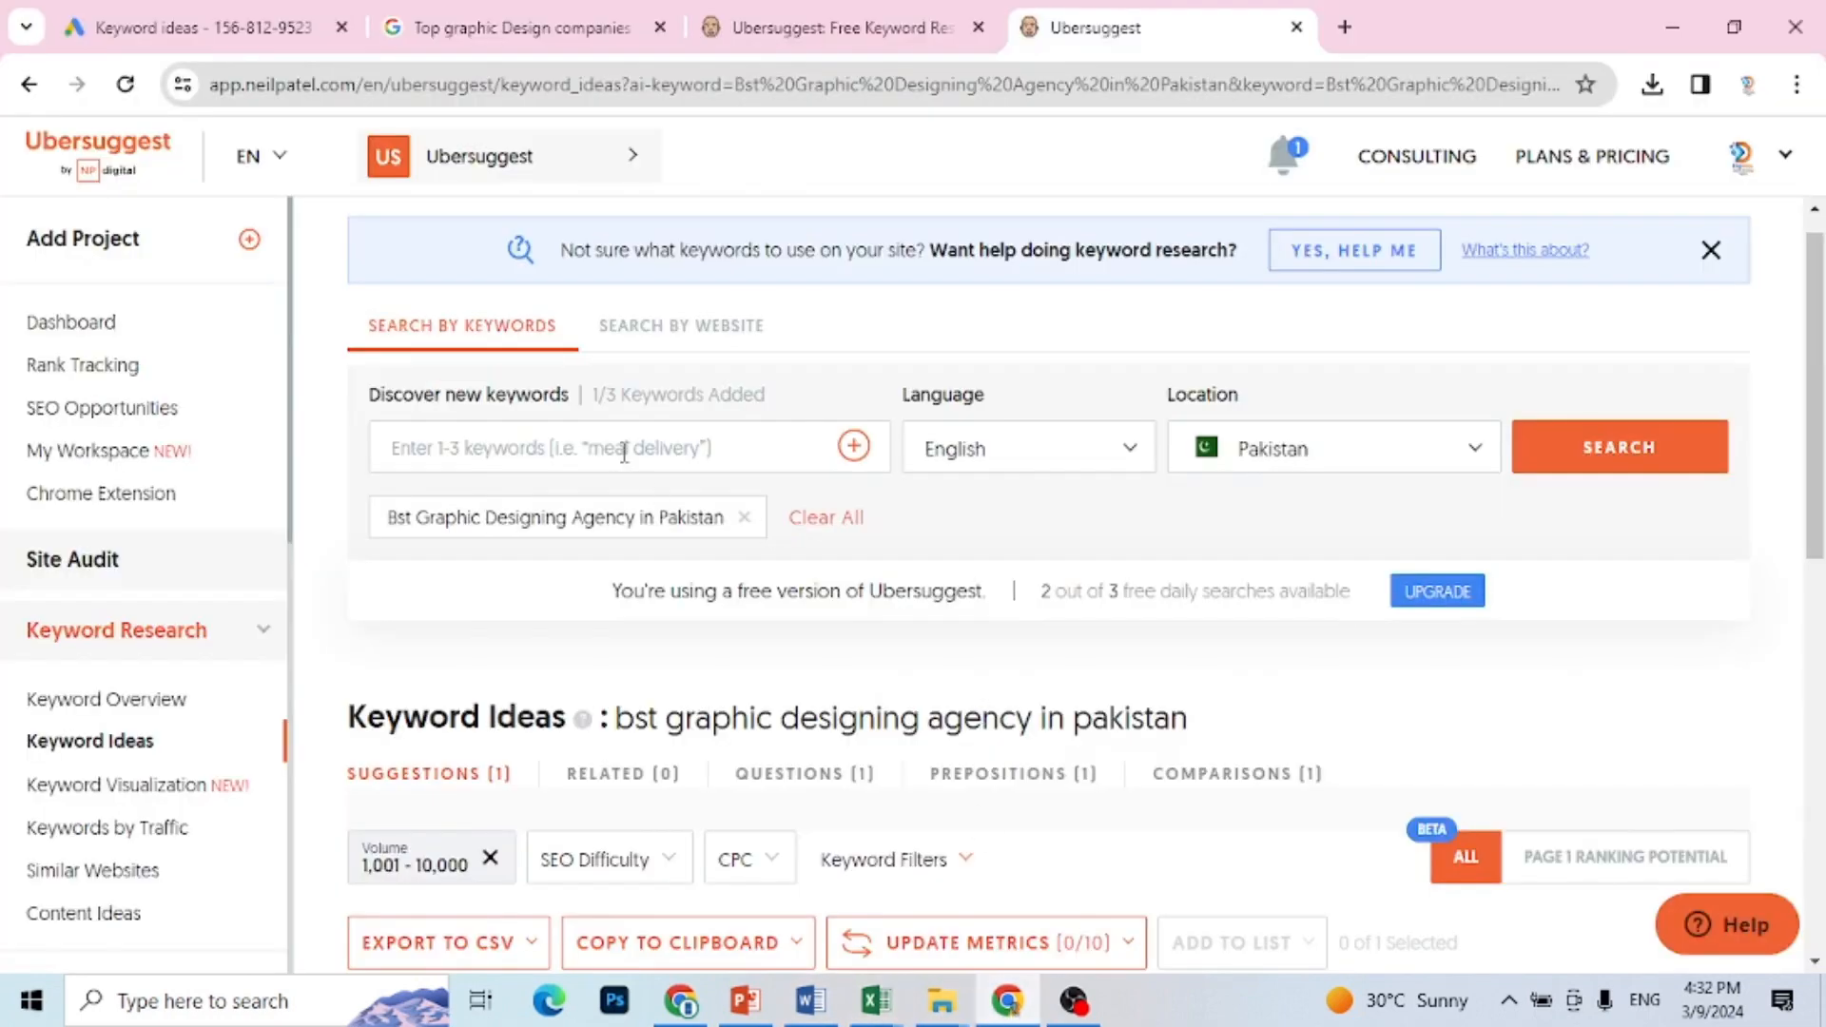
key(ctrl+v)
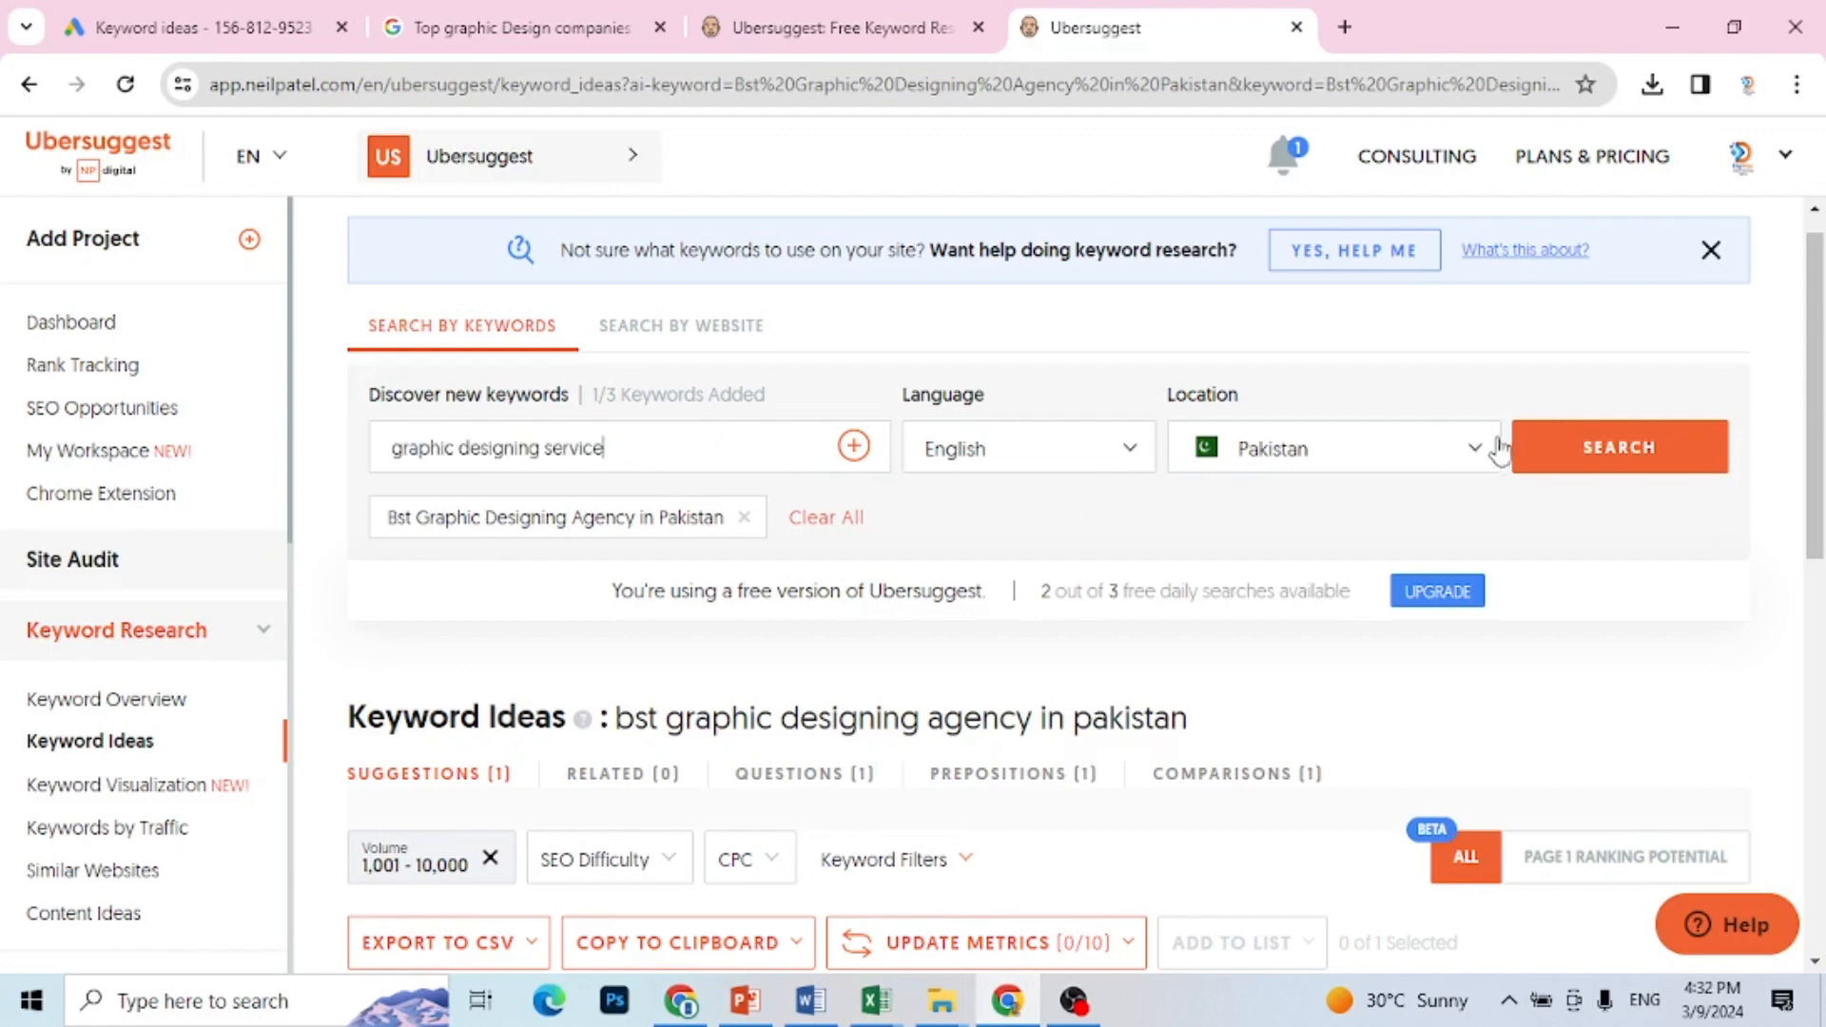
click(1570, 464)
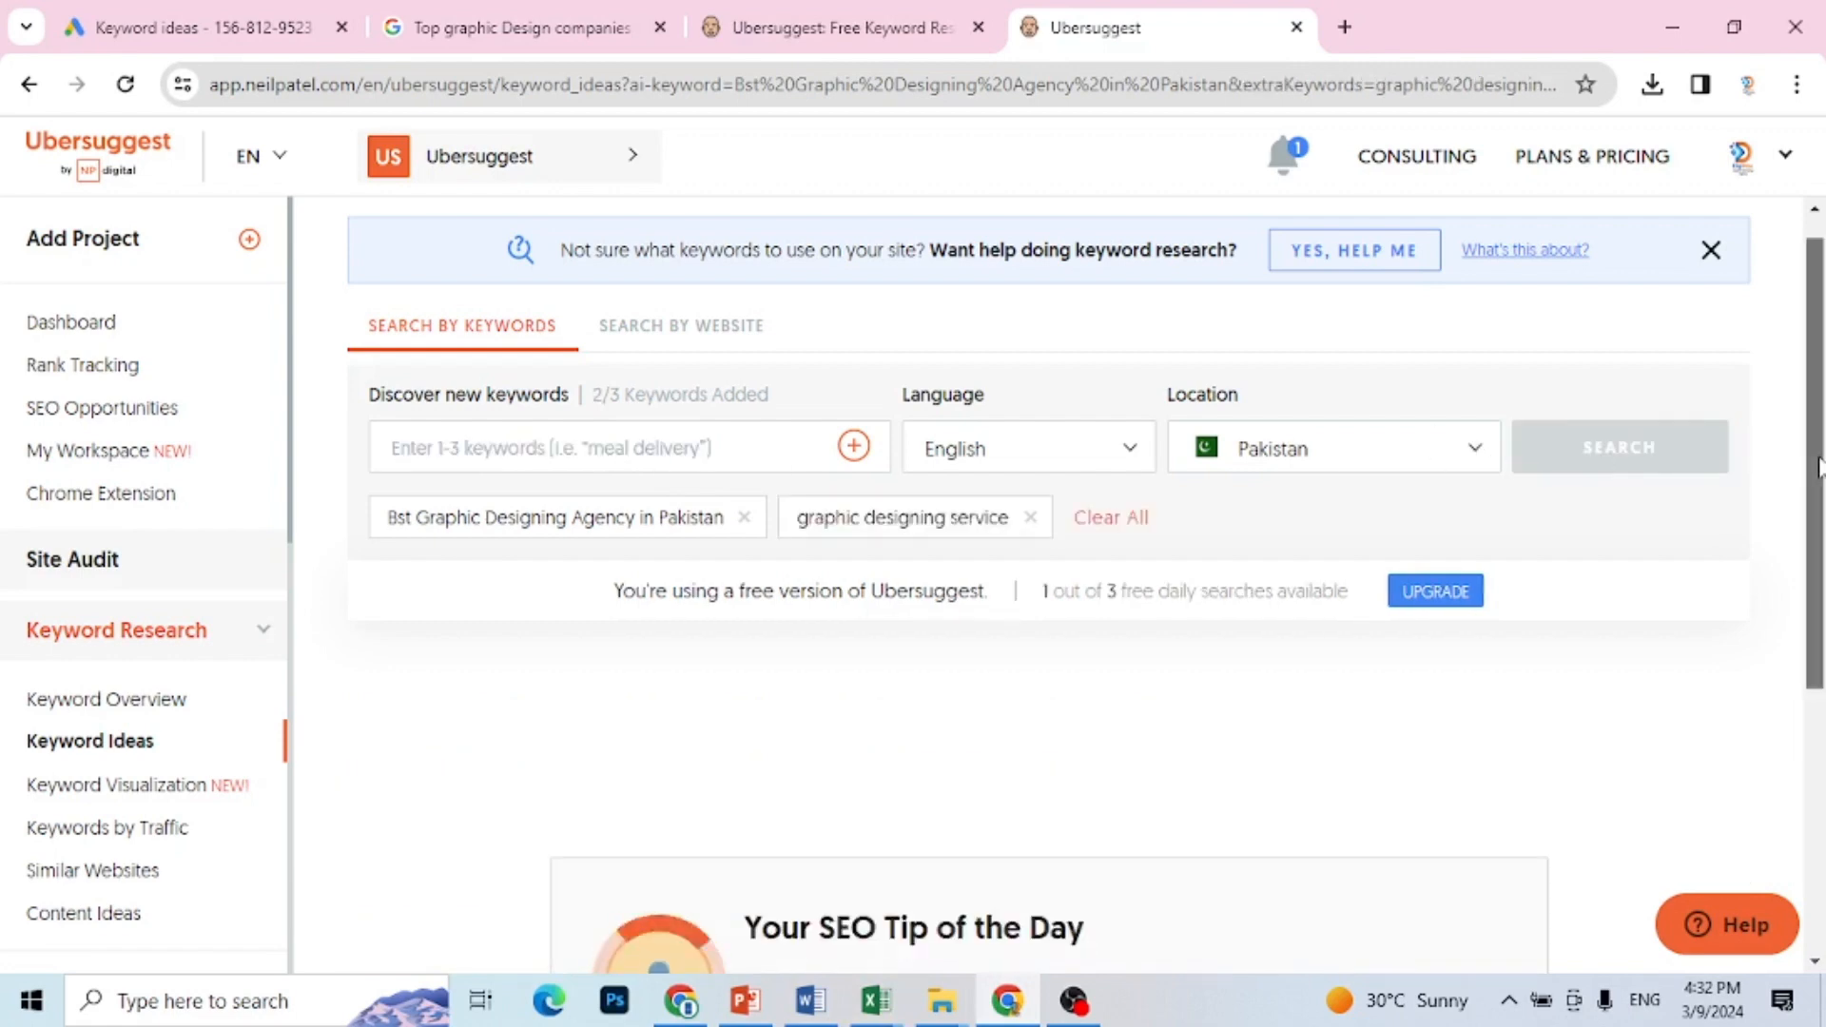
drag(1820, 463, 1813, 595)
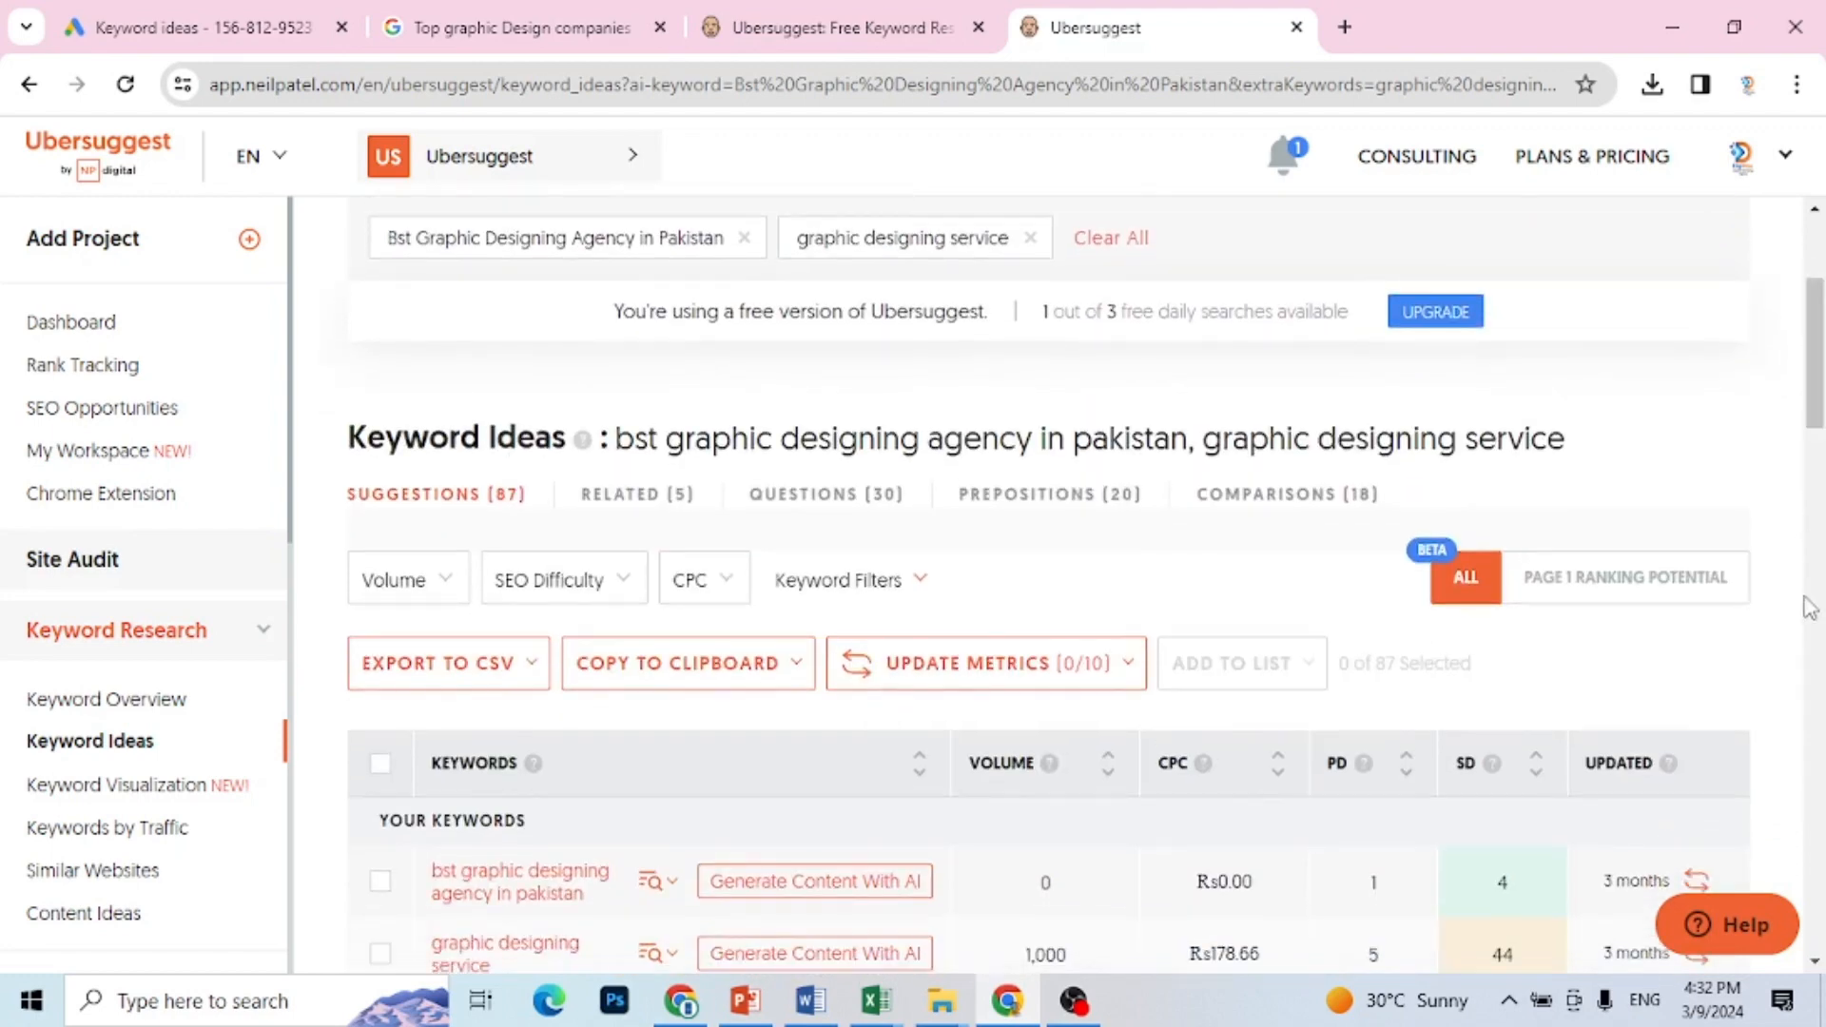
scroll(1809, 614, down, 3)
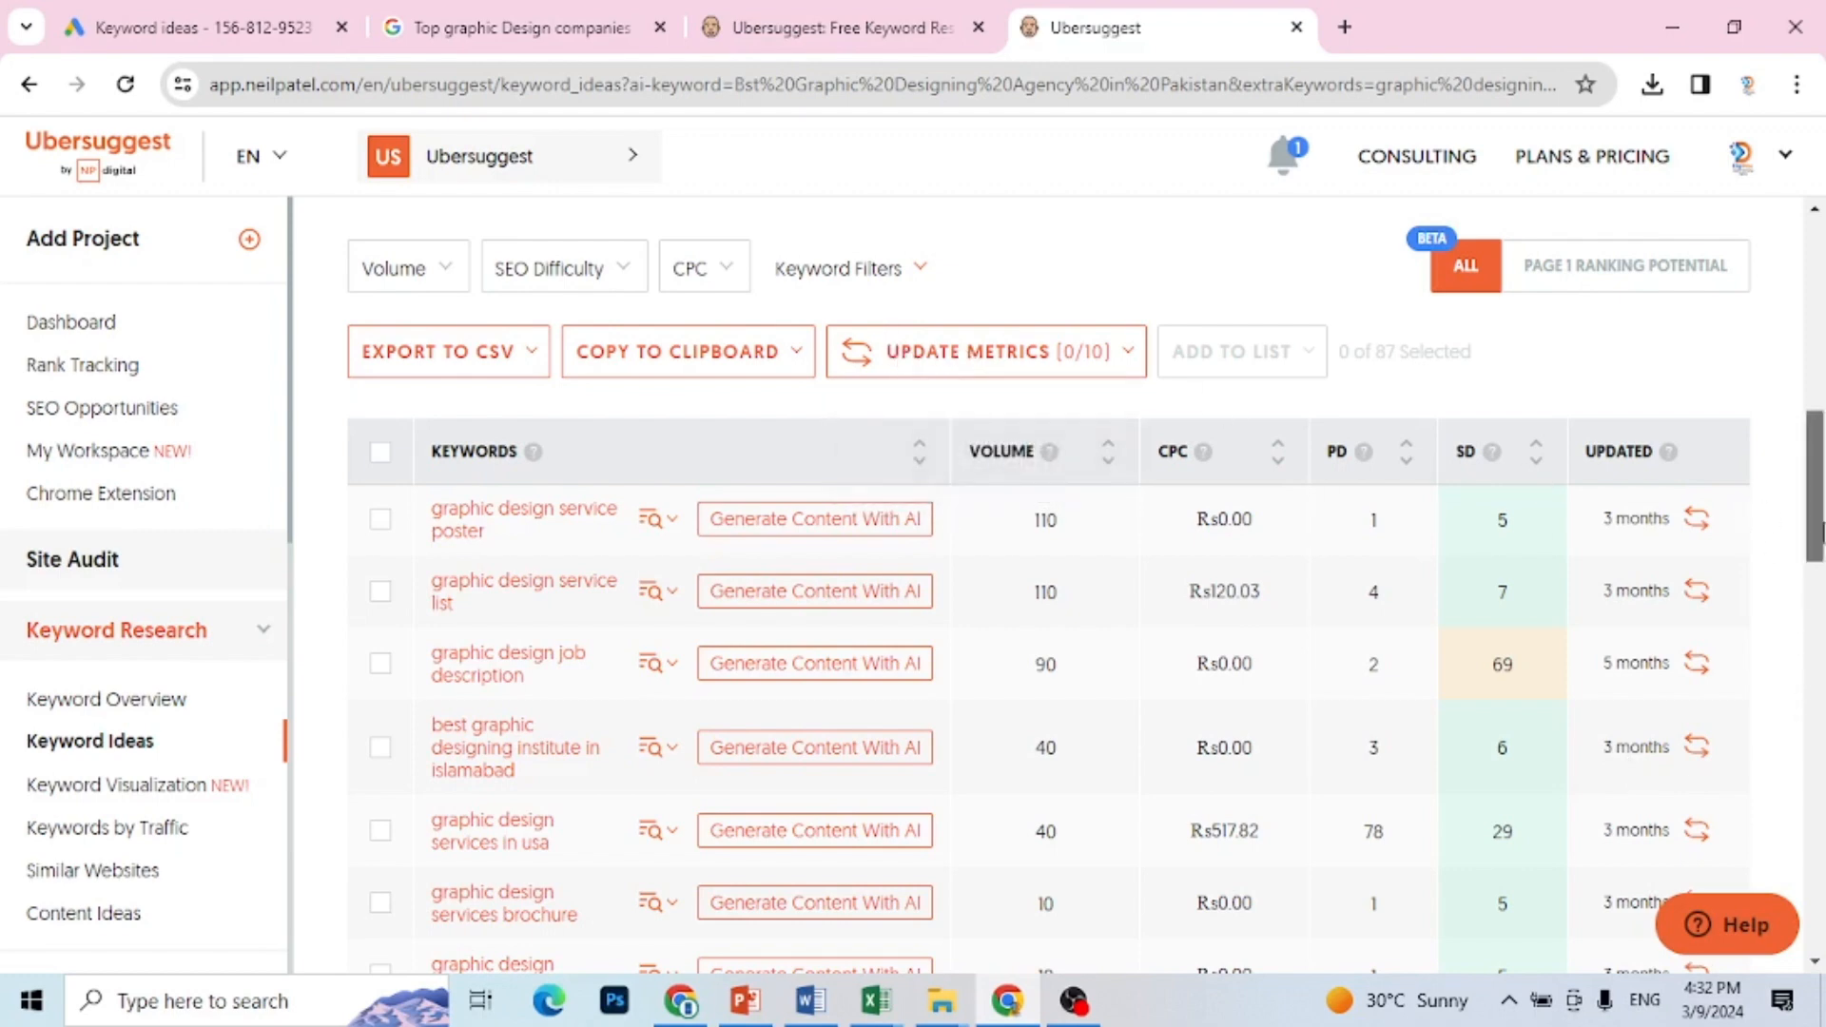
drag(1817, 513, 1821, 382)
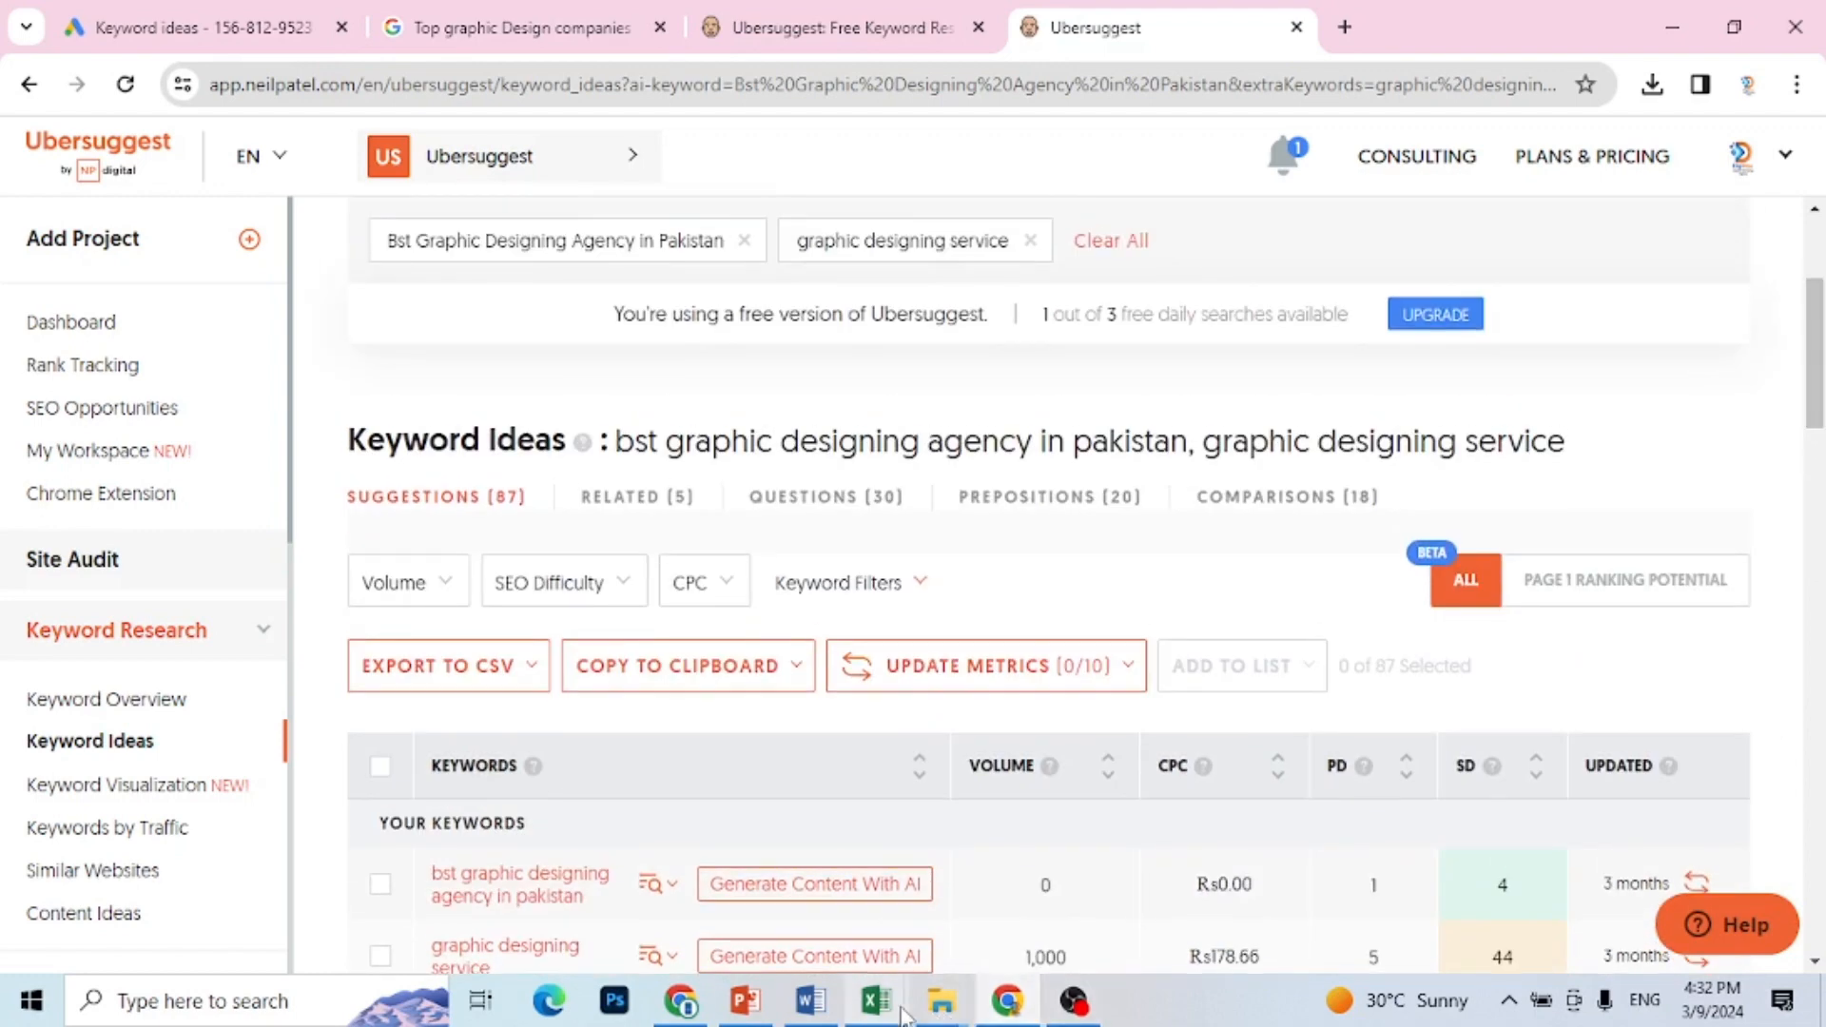
Step: Copy "Graphic Designing website" from cell B6 of Book1 in Excel and search Ubersuggest in Chrome with it as the third keyword
mouse_move(897, 1010)
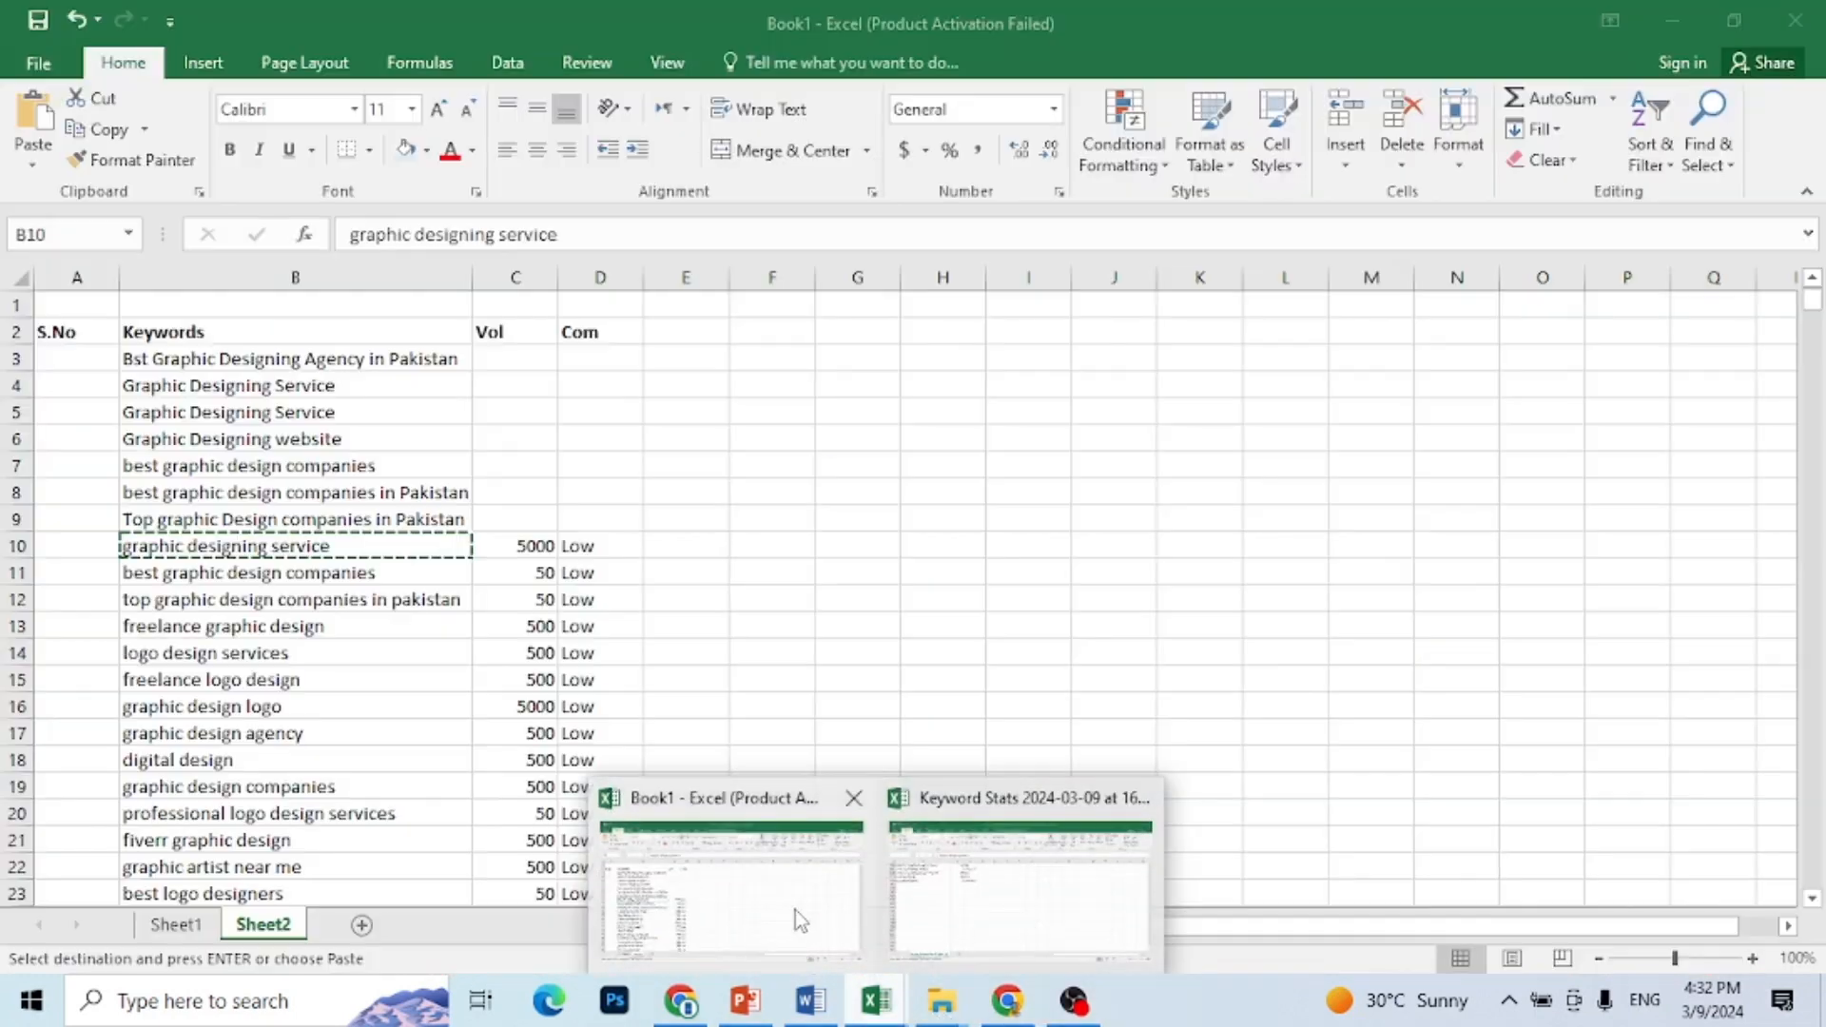
click(796, 910)
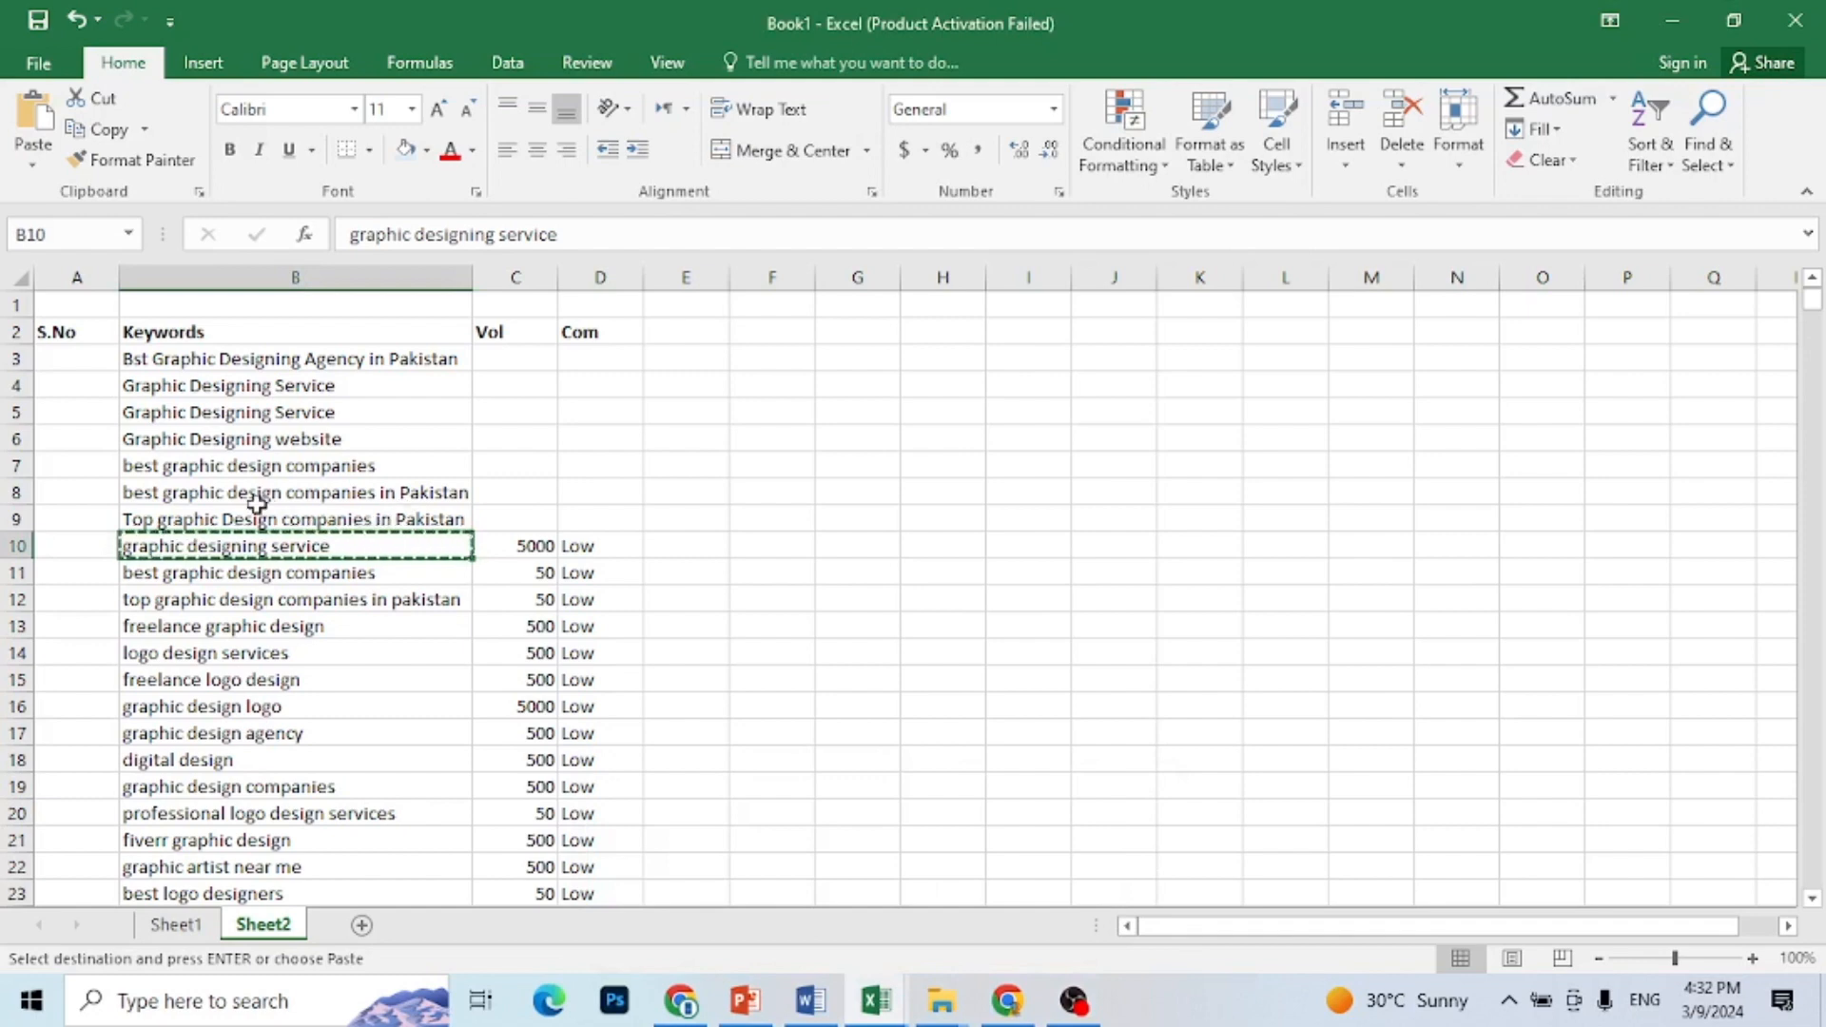
click(249, 440)
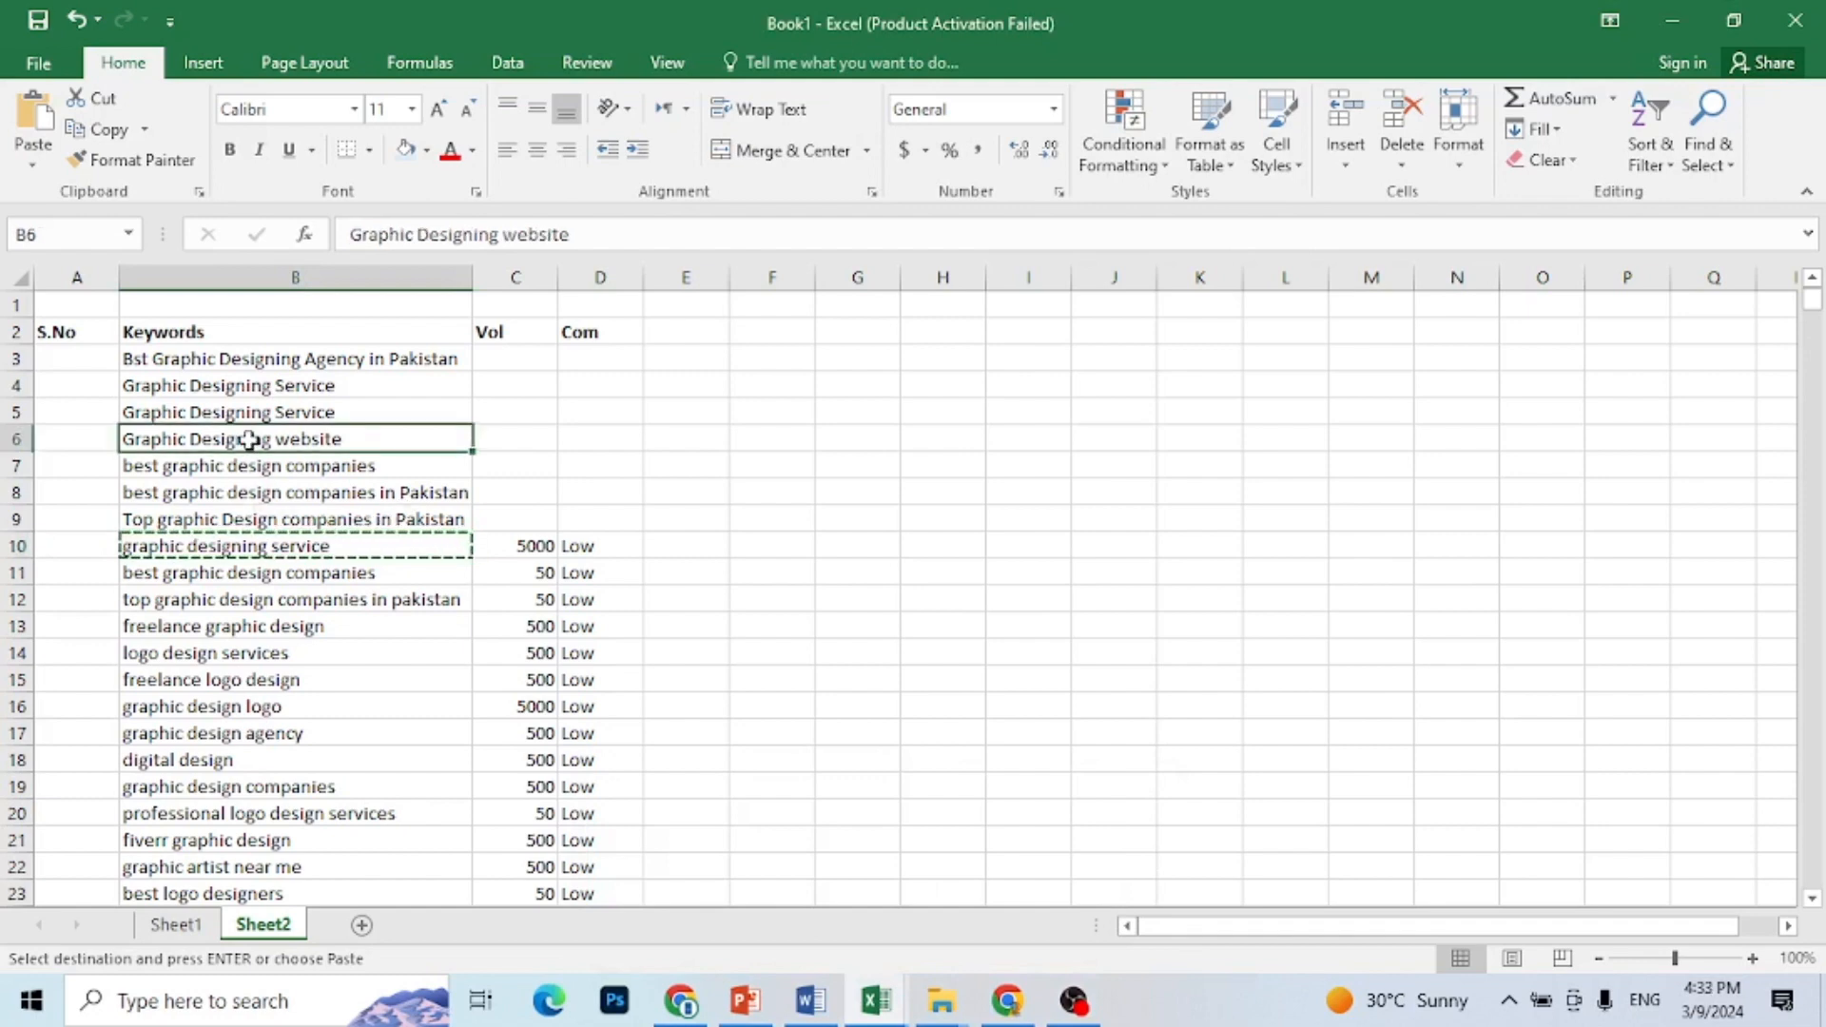
click(1008, 1000)
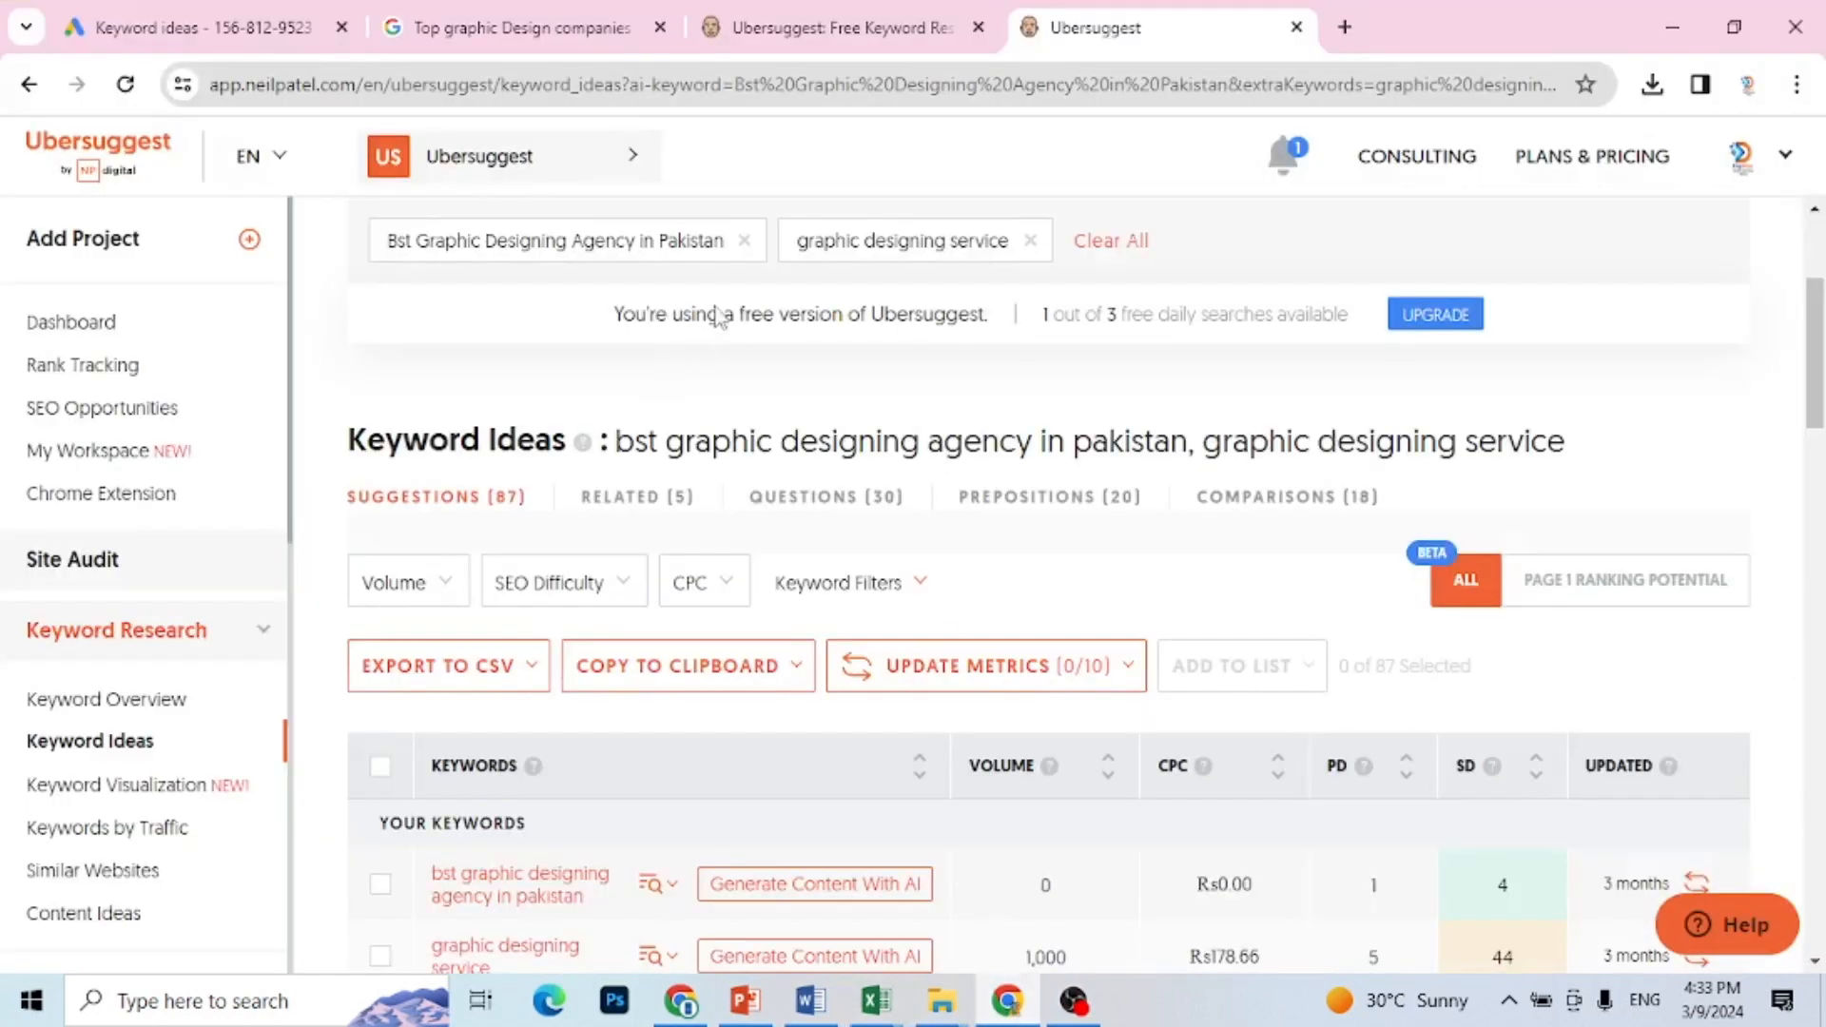
scroll(1431, 423, up, 3)
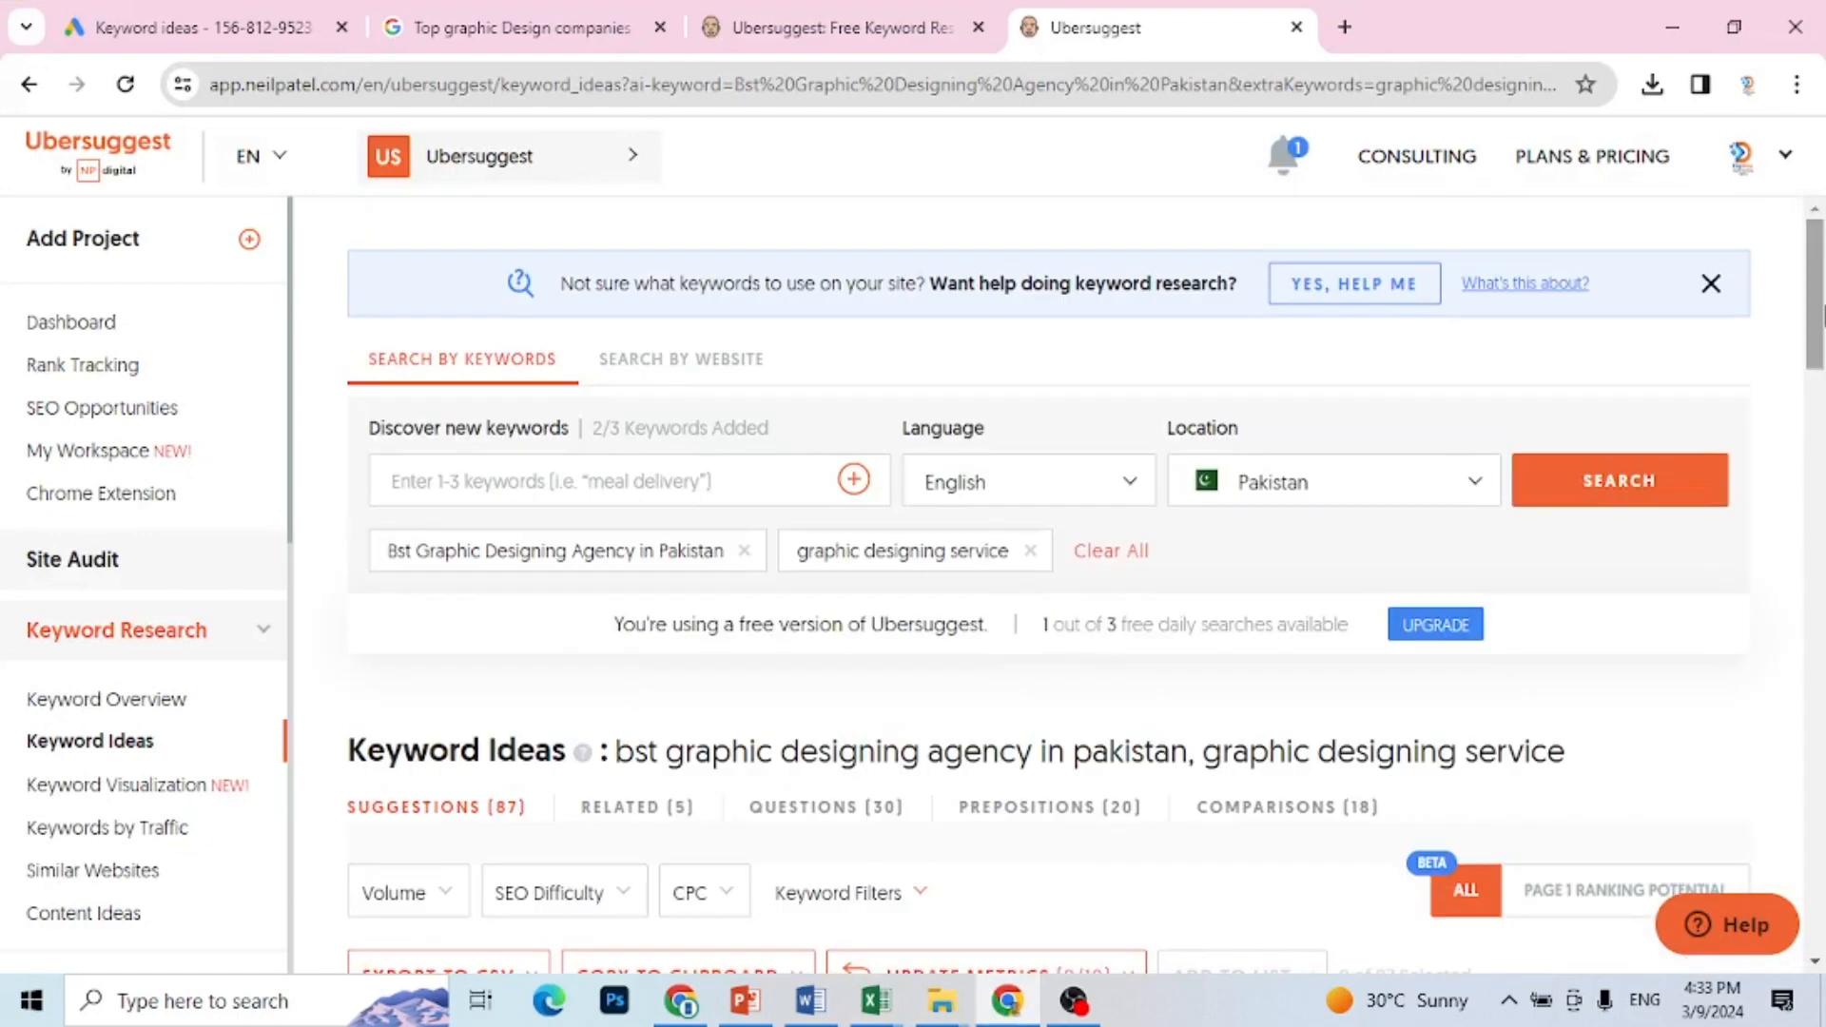
click(742, 471)
text(Graphic Designing website)
click(1656, 481)
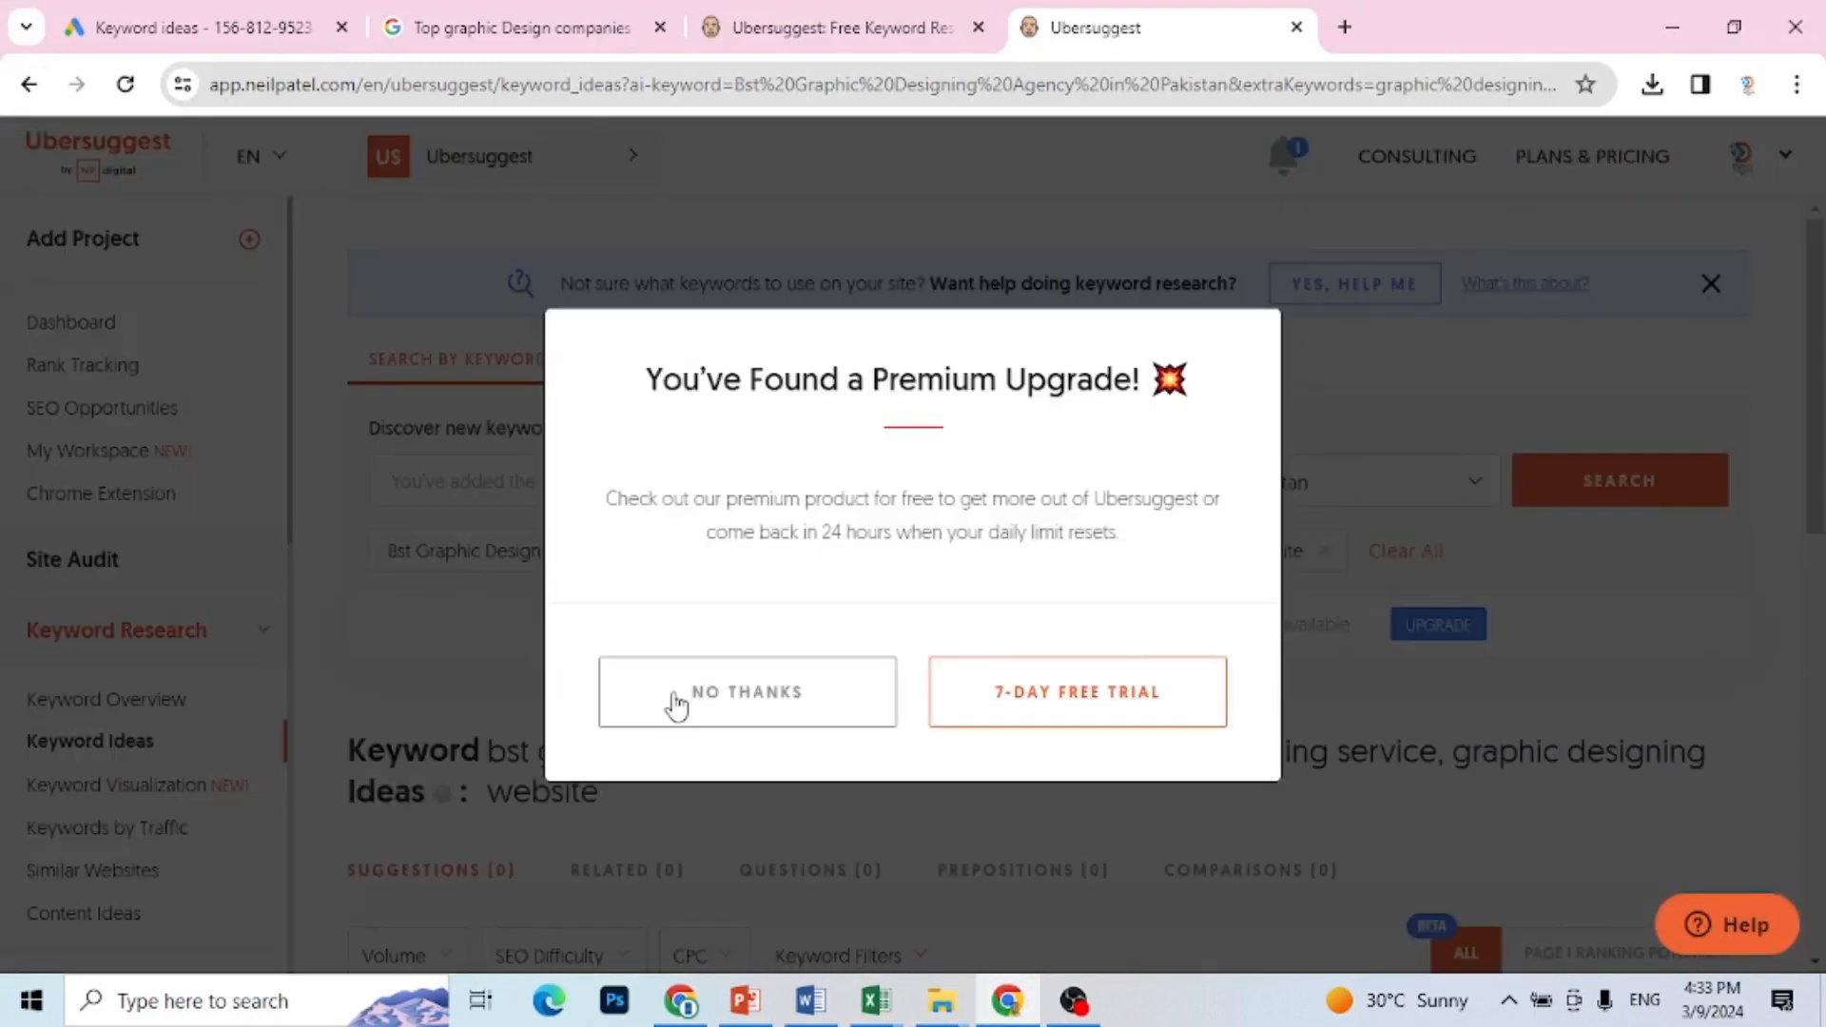
Step: Decline the premium upgrade offer and close the keyword research help banner
click(675, 701)
mouse_move(1815, 380)
mouse_down()
mouse_move(1815, 455)
mouse_move(1815, 379)
mouse_up()
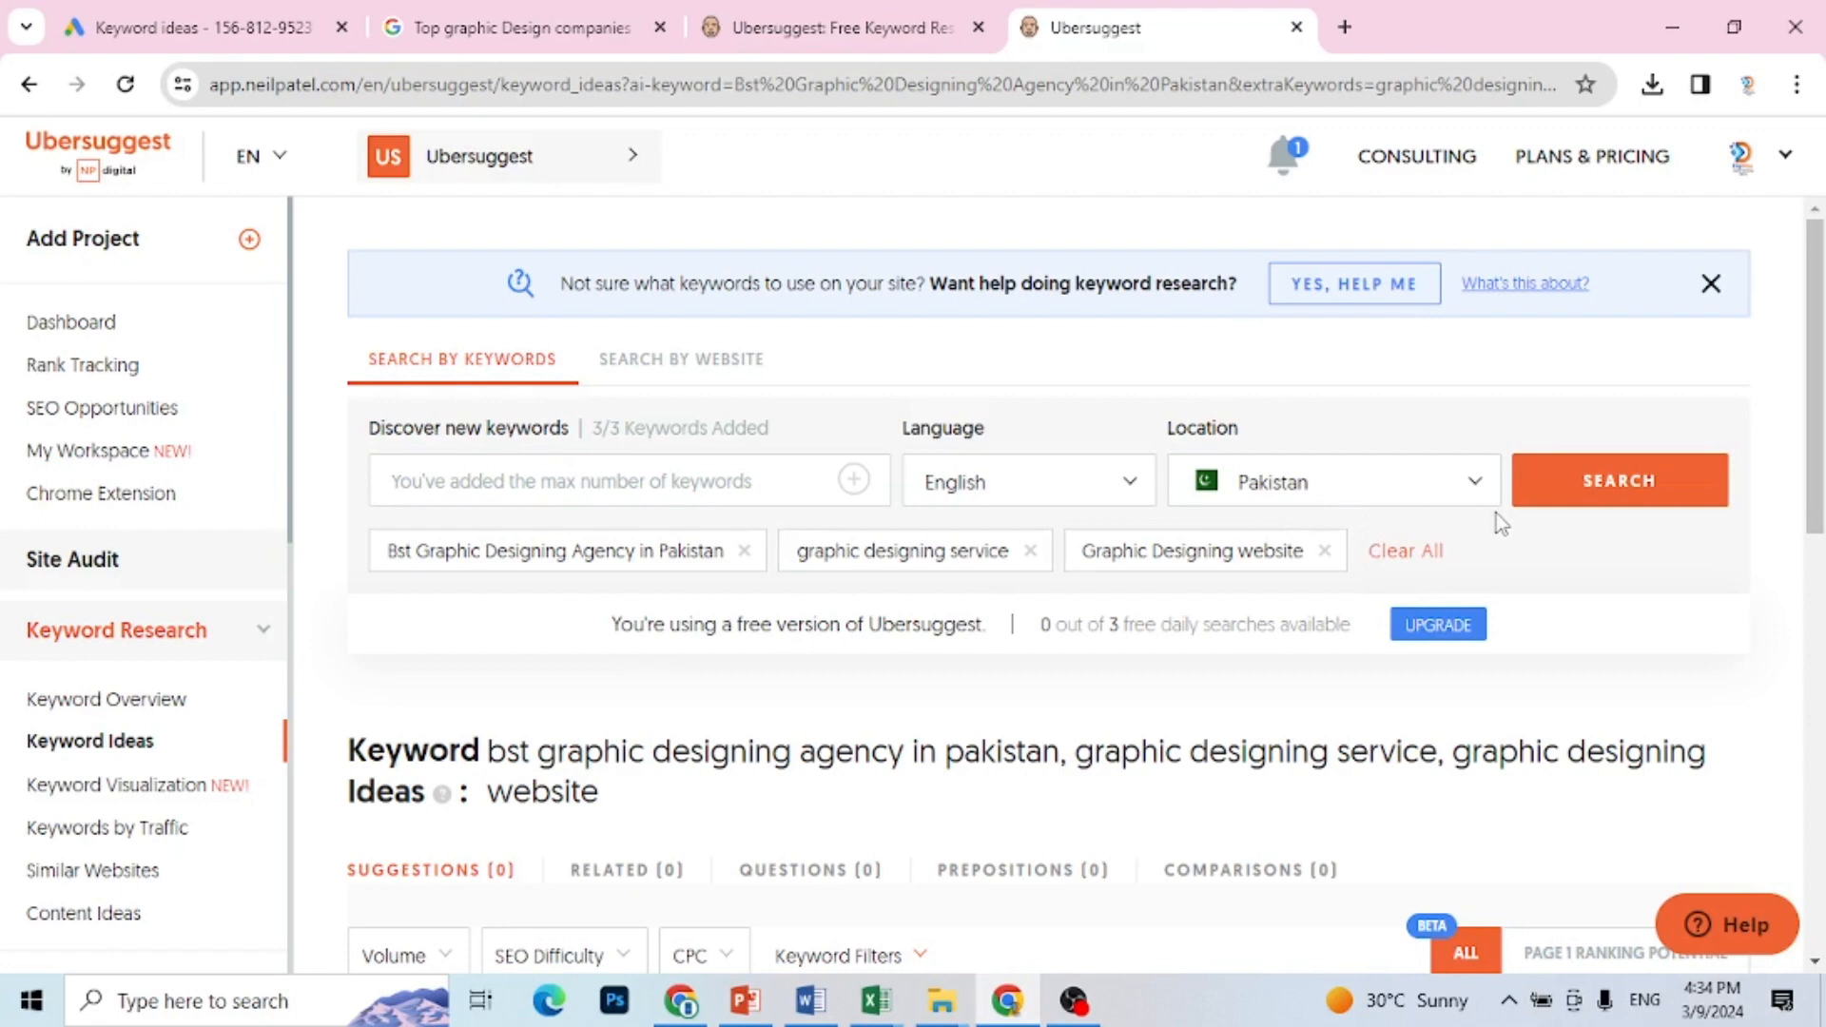
click(1712, 286)
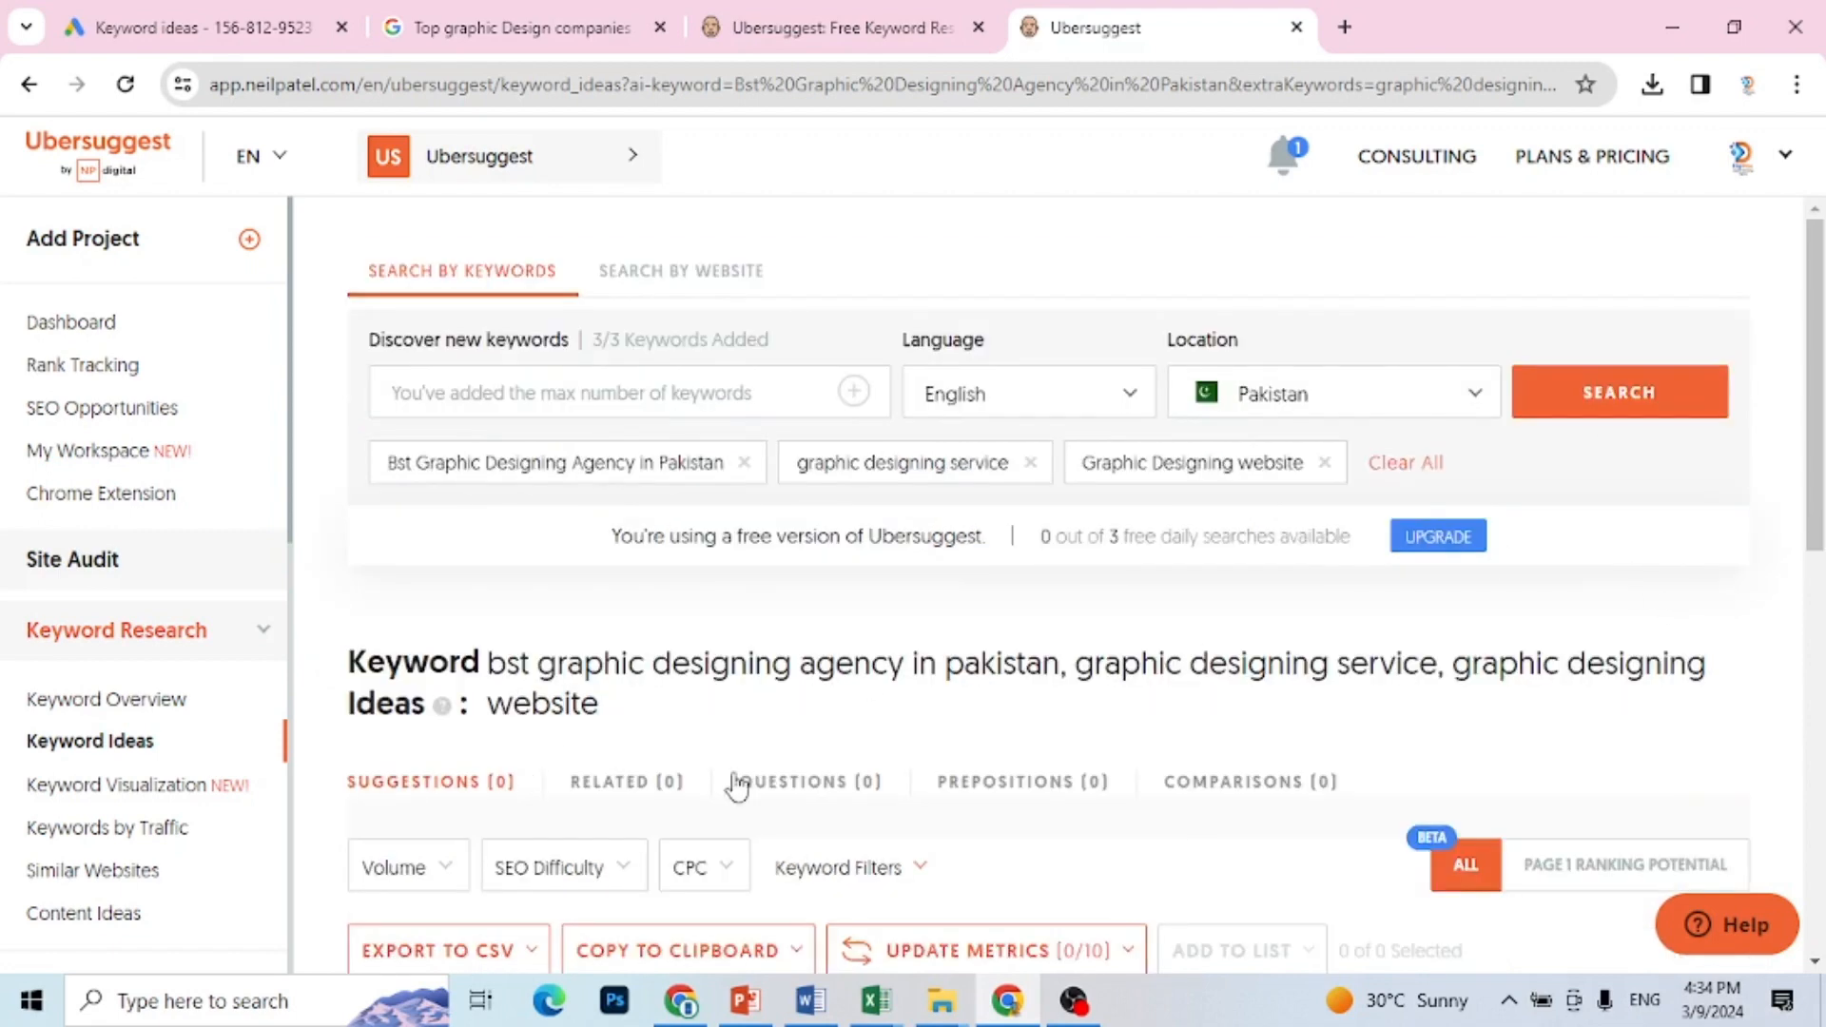
Step: Export all of the Ubersuggest keyword ideas to a CSV file
drag(1819, 439, 1806, 550)
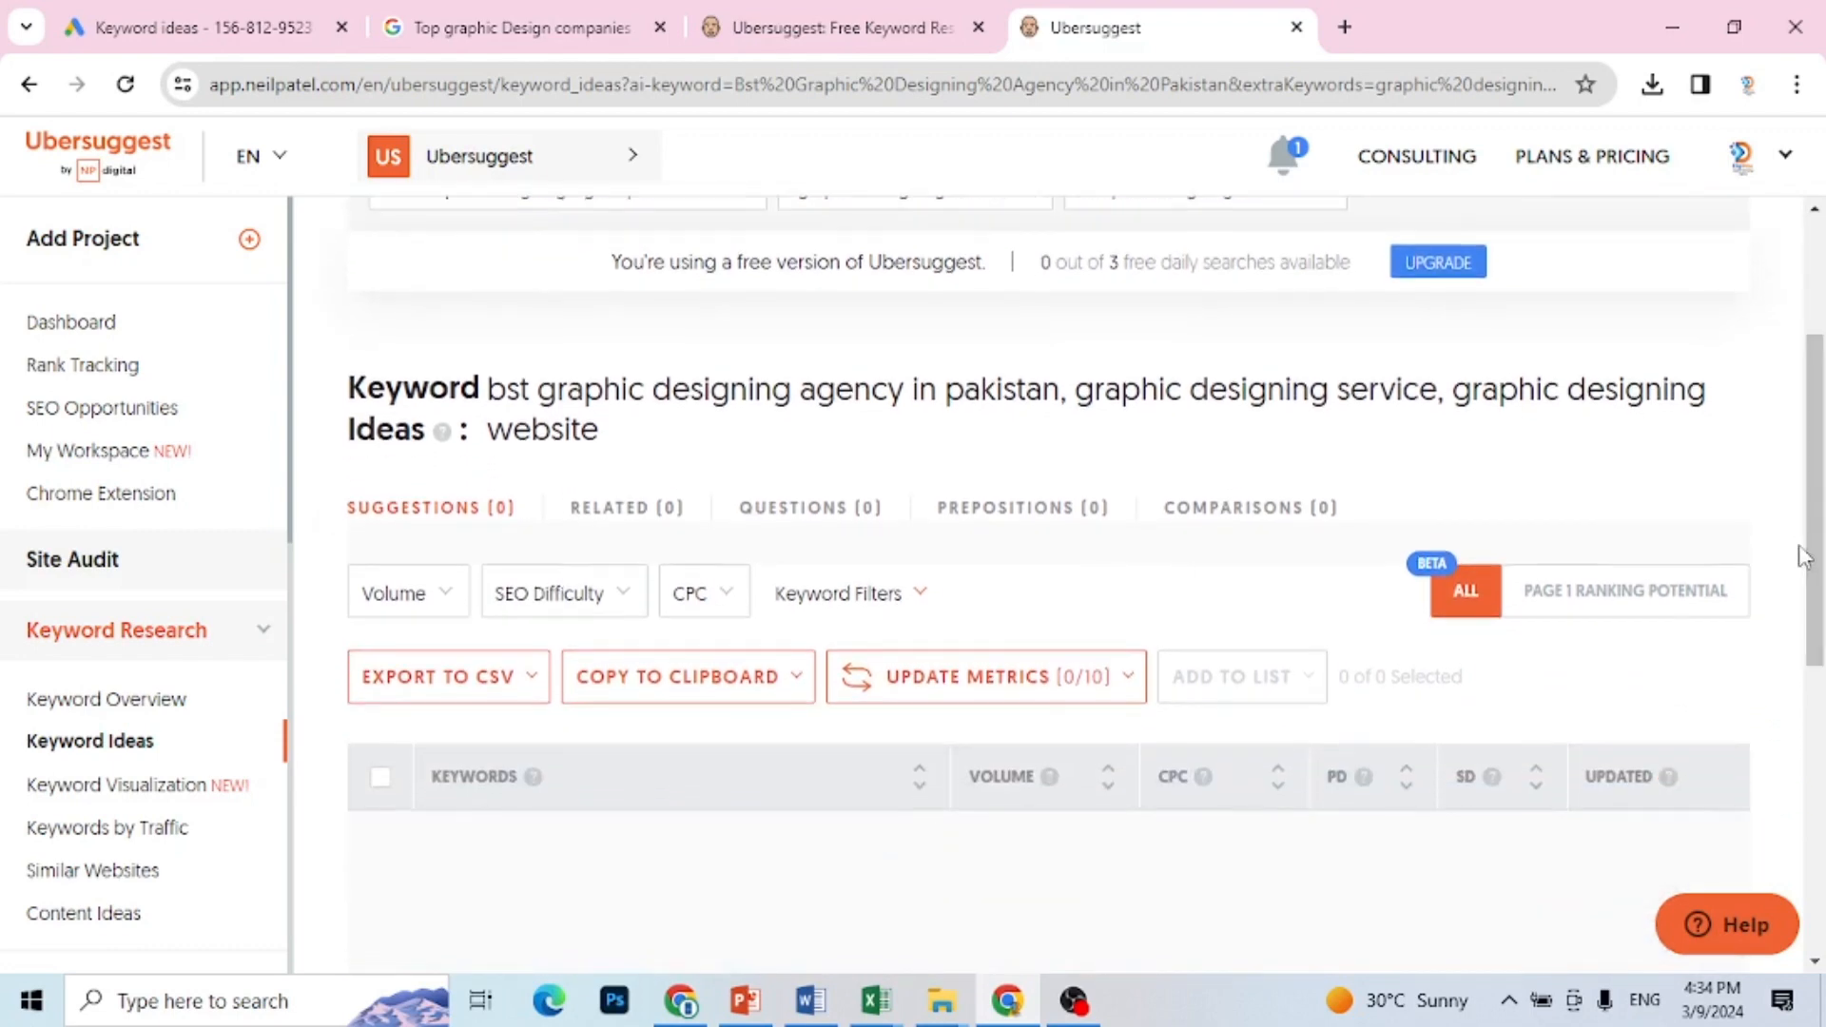
click(531, 691)
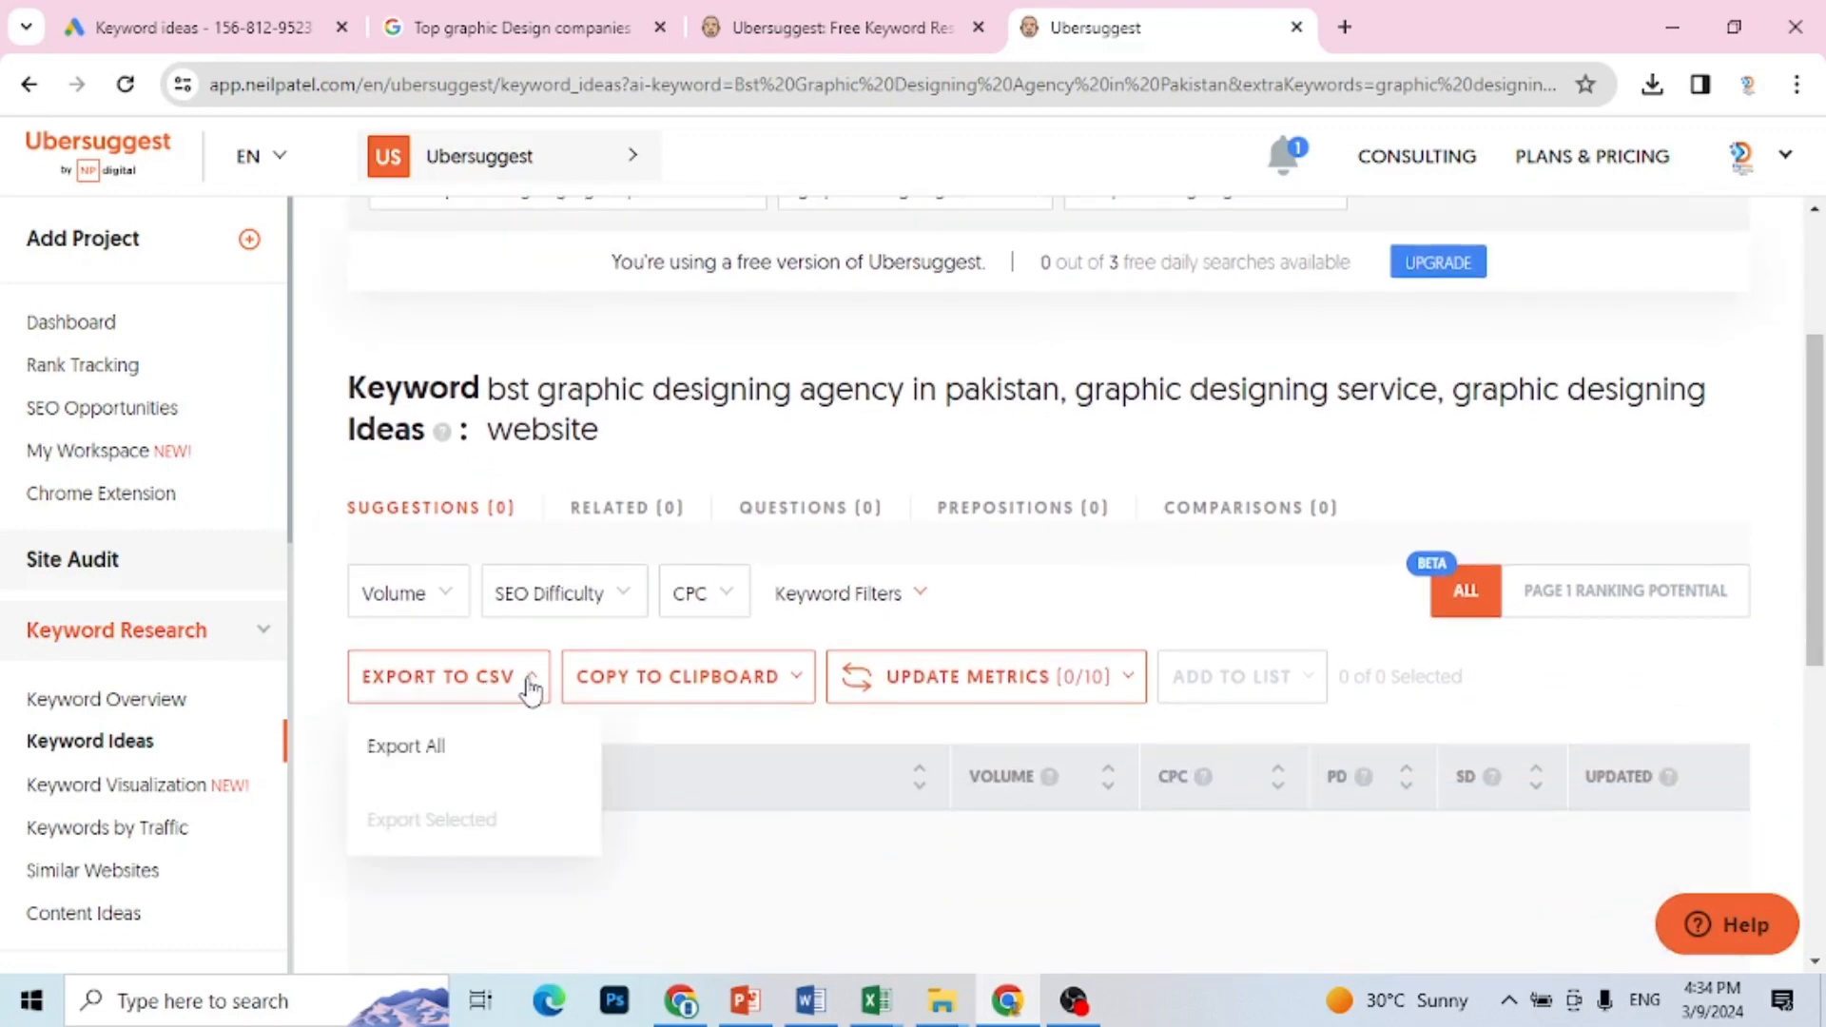
click(435, 753)
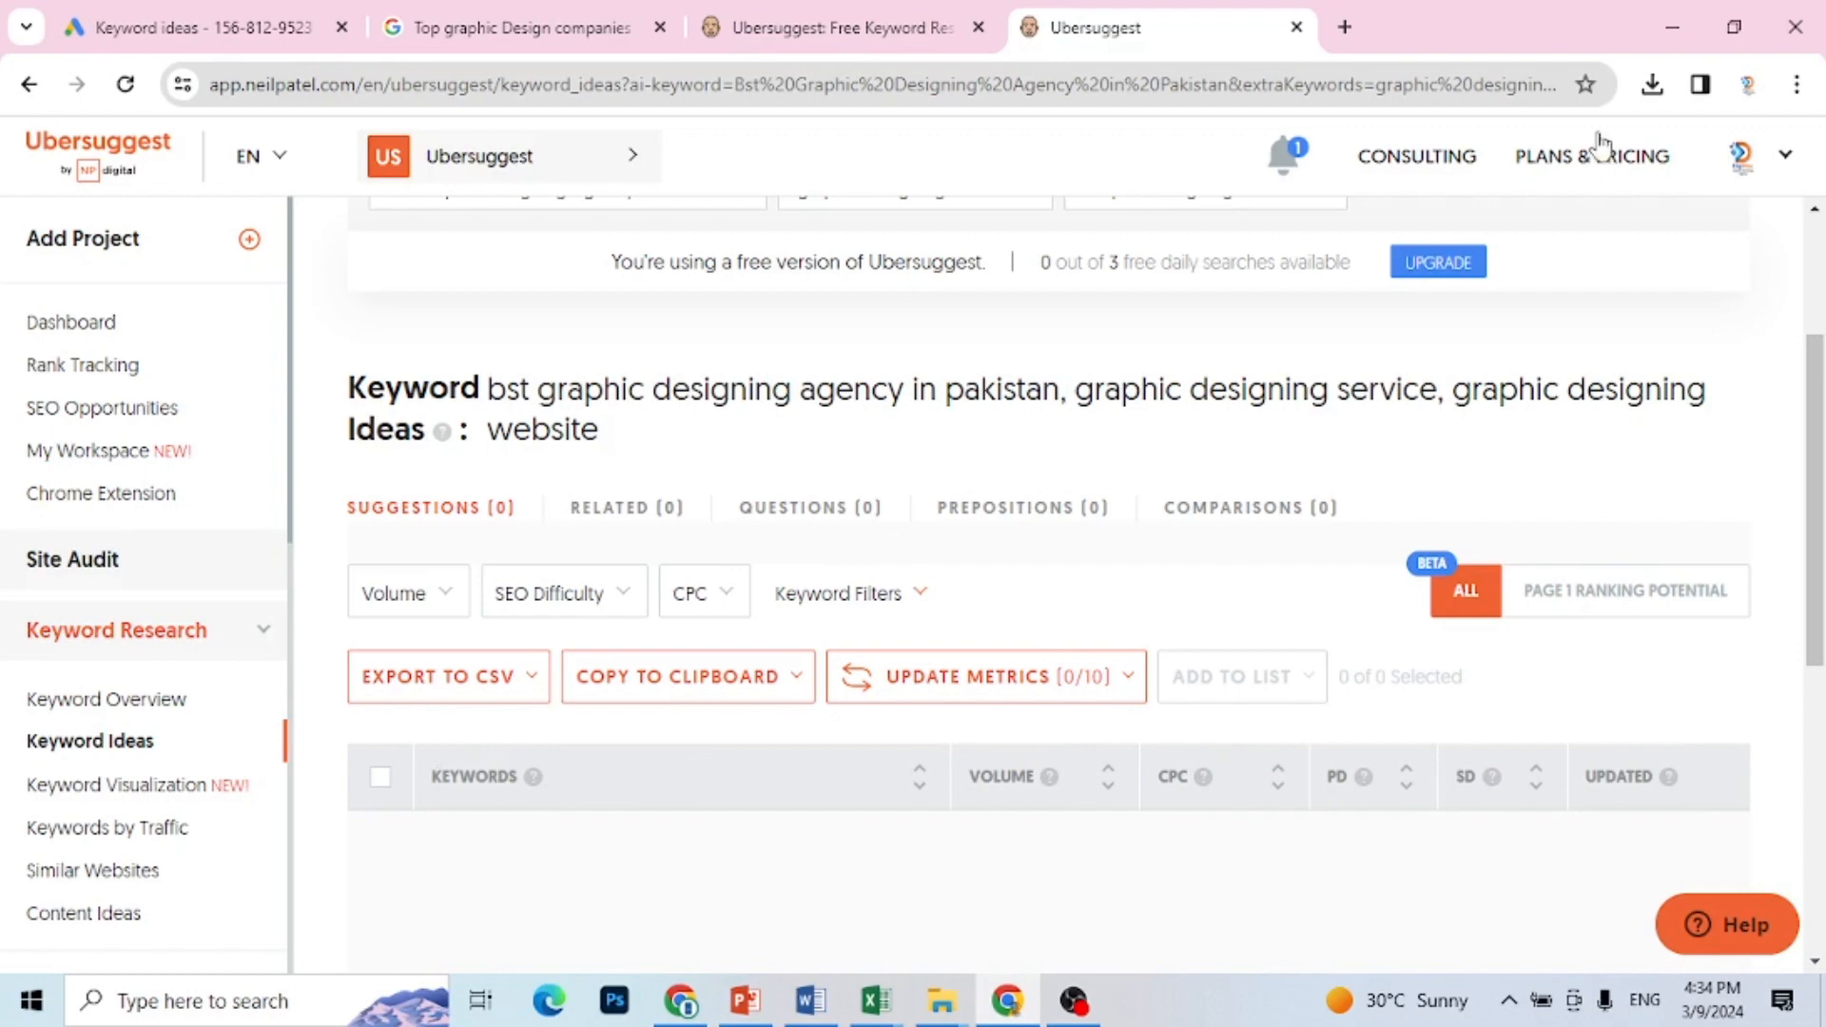
Step: Switch to Book1 in Excel and enter a volume of 500 and competition Low for the keyword in row 3
mouse_move(883, 997)
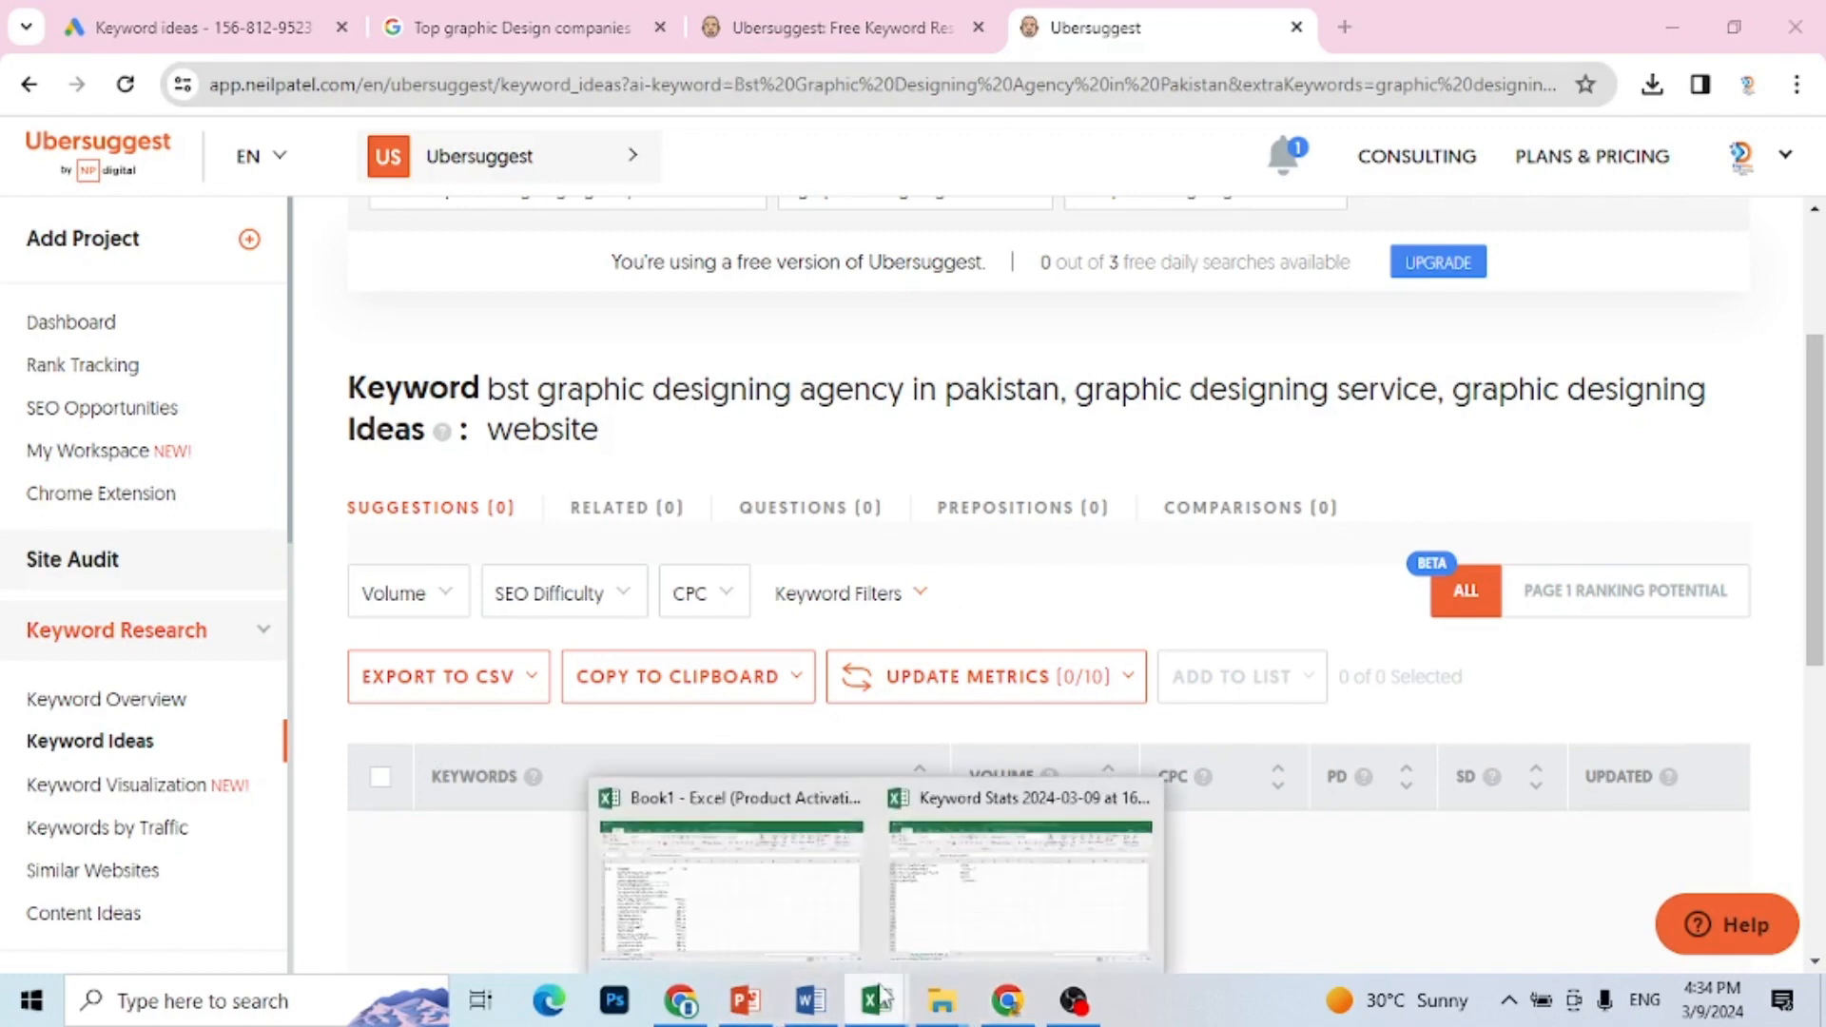
click(797, 880)
click(747, 404)
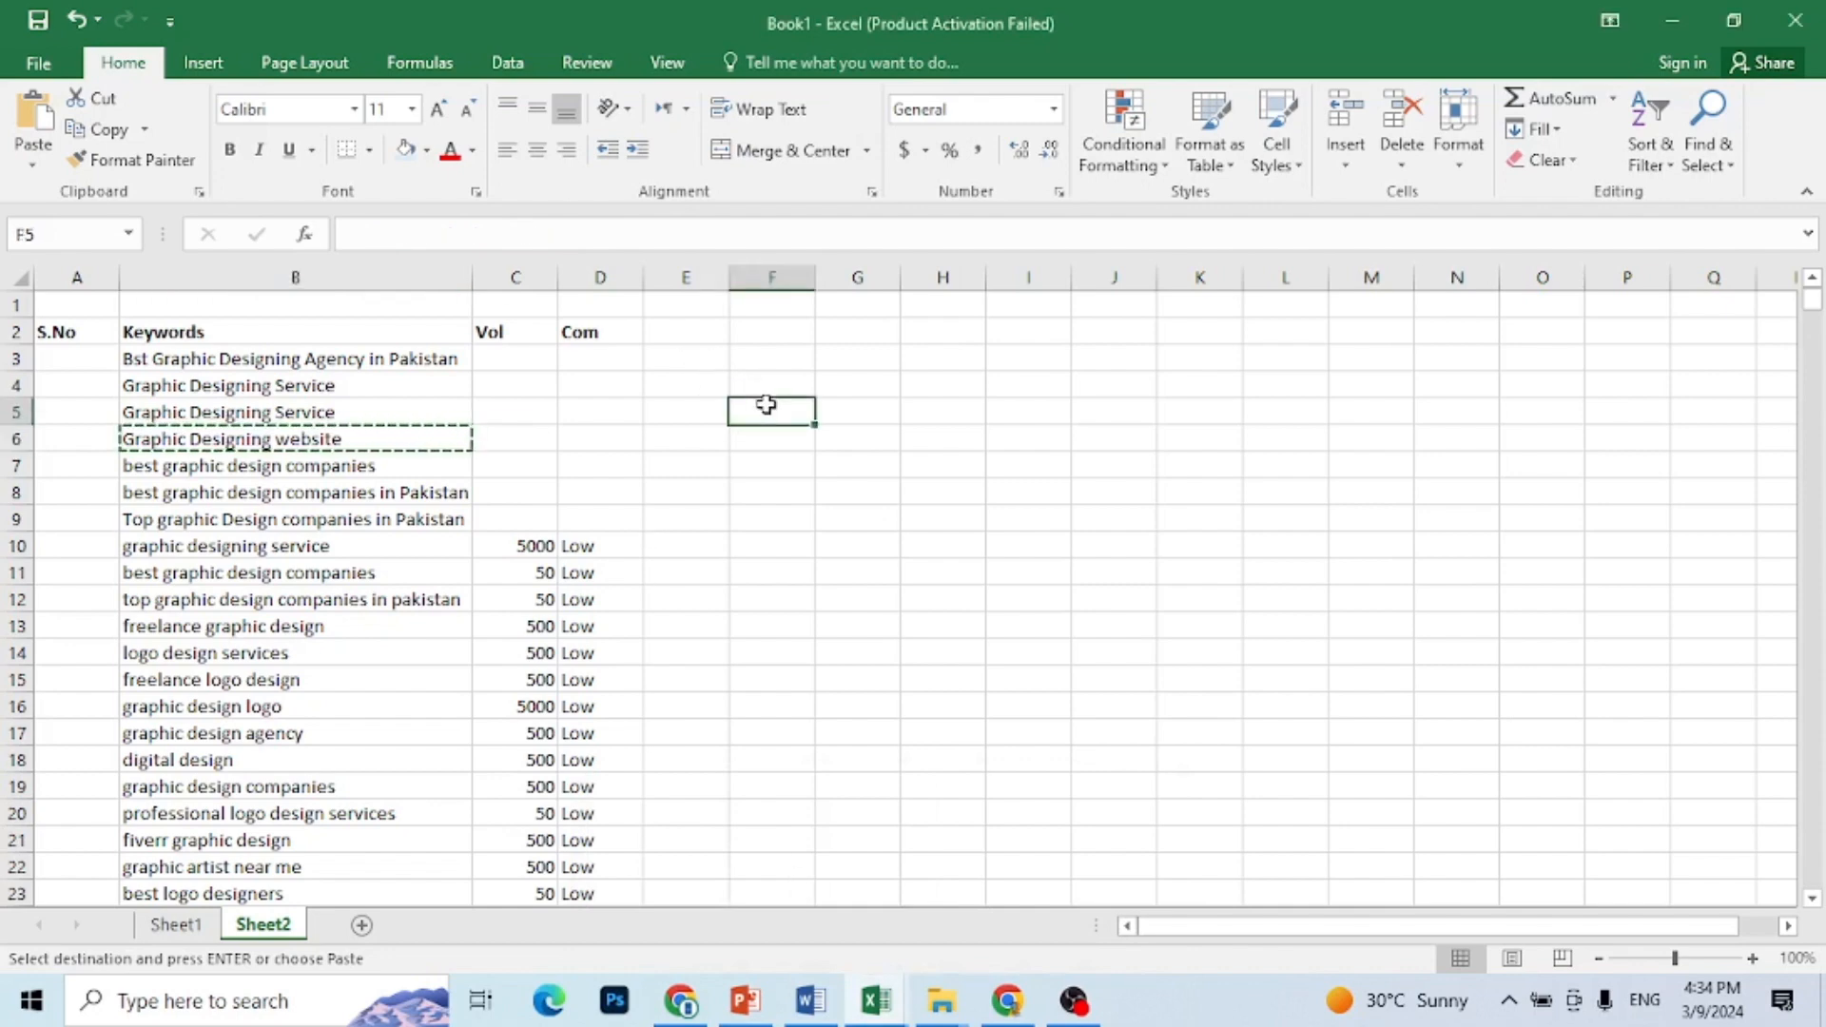
click(518, 358)
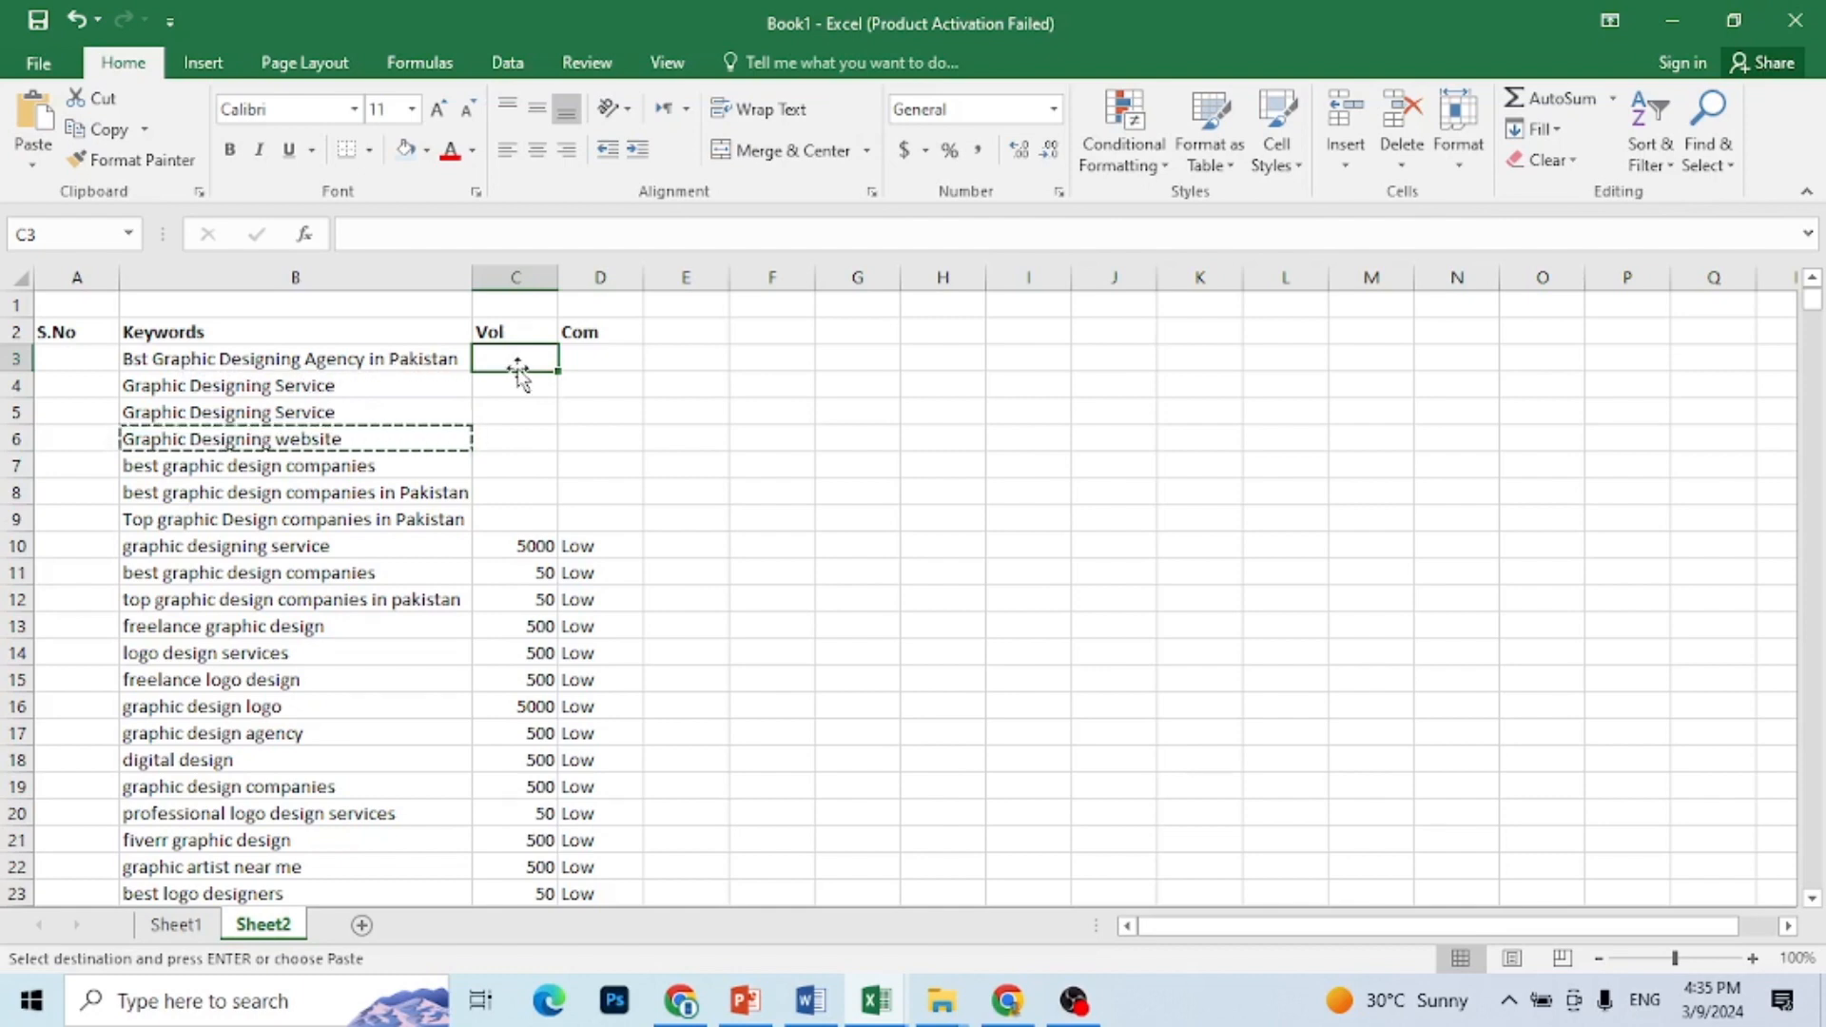
text(500)
key(Tab)
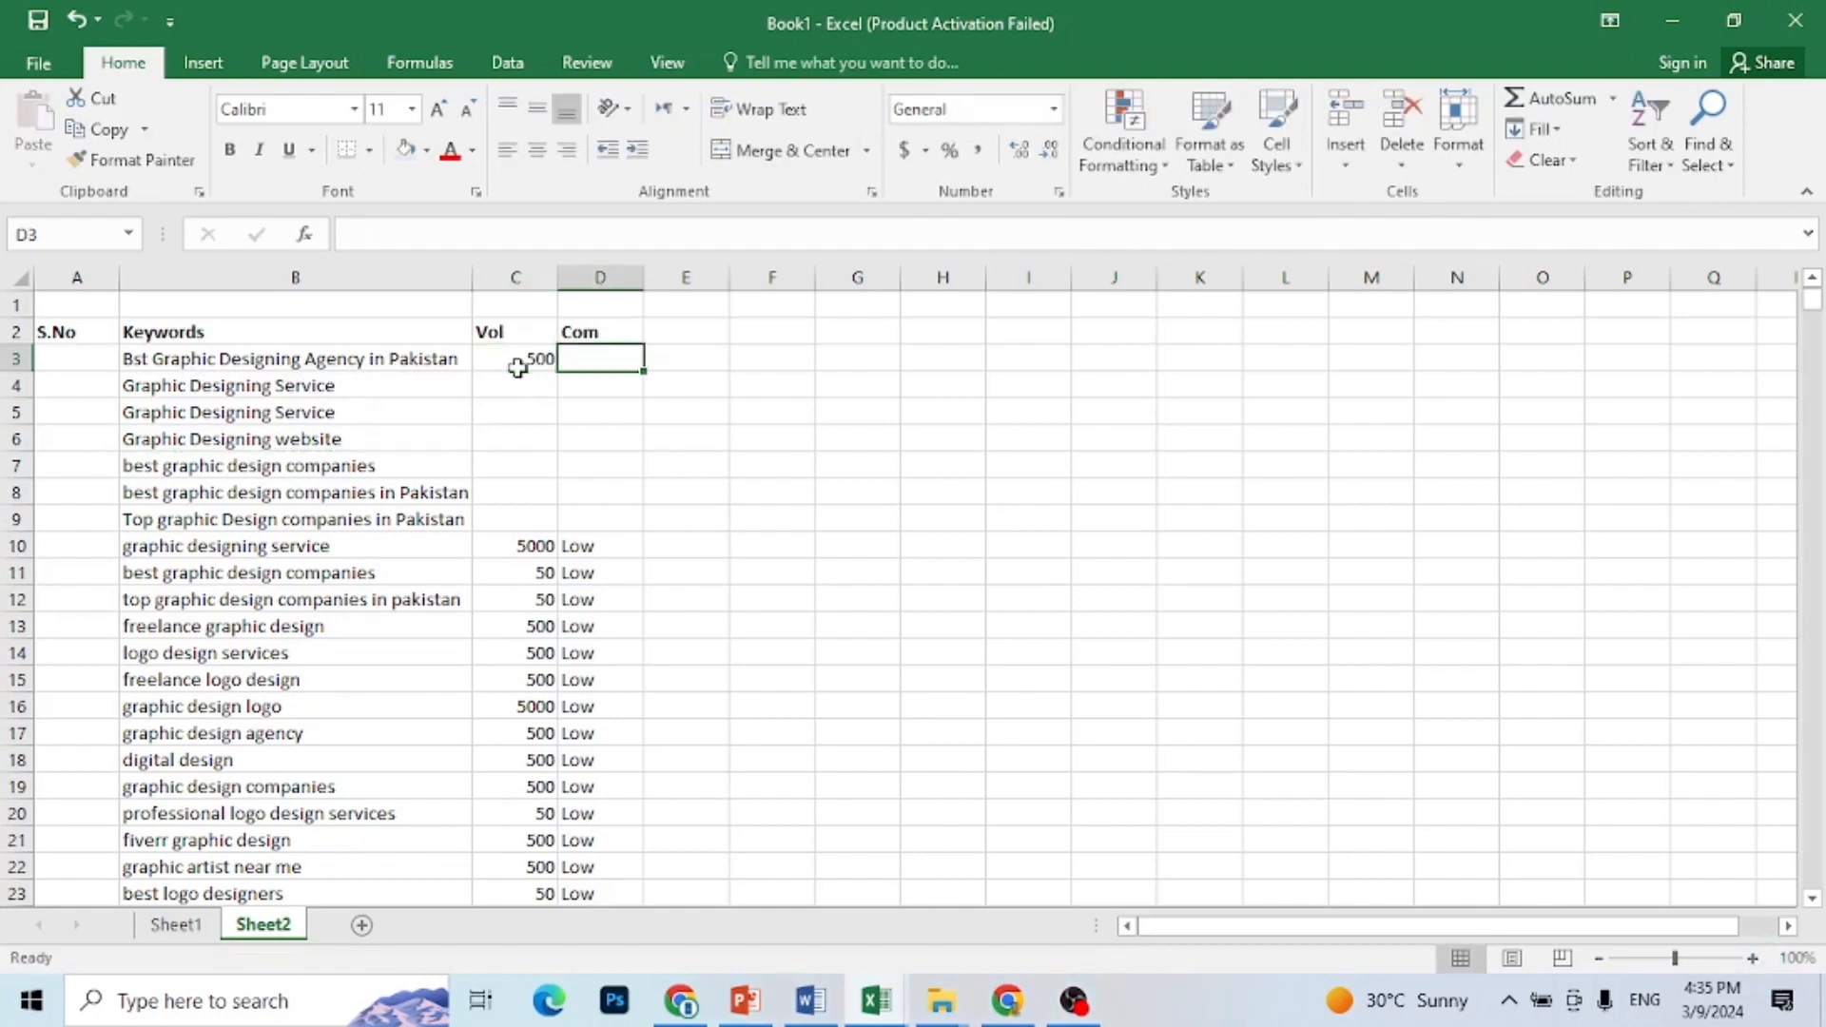
text(Low)
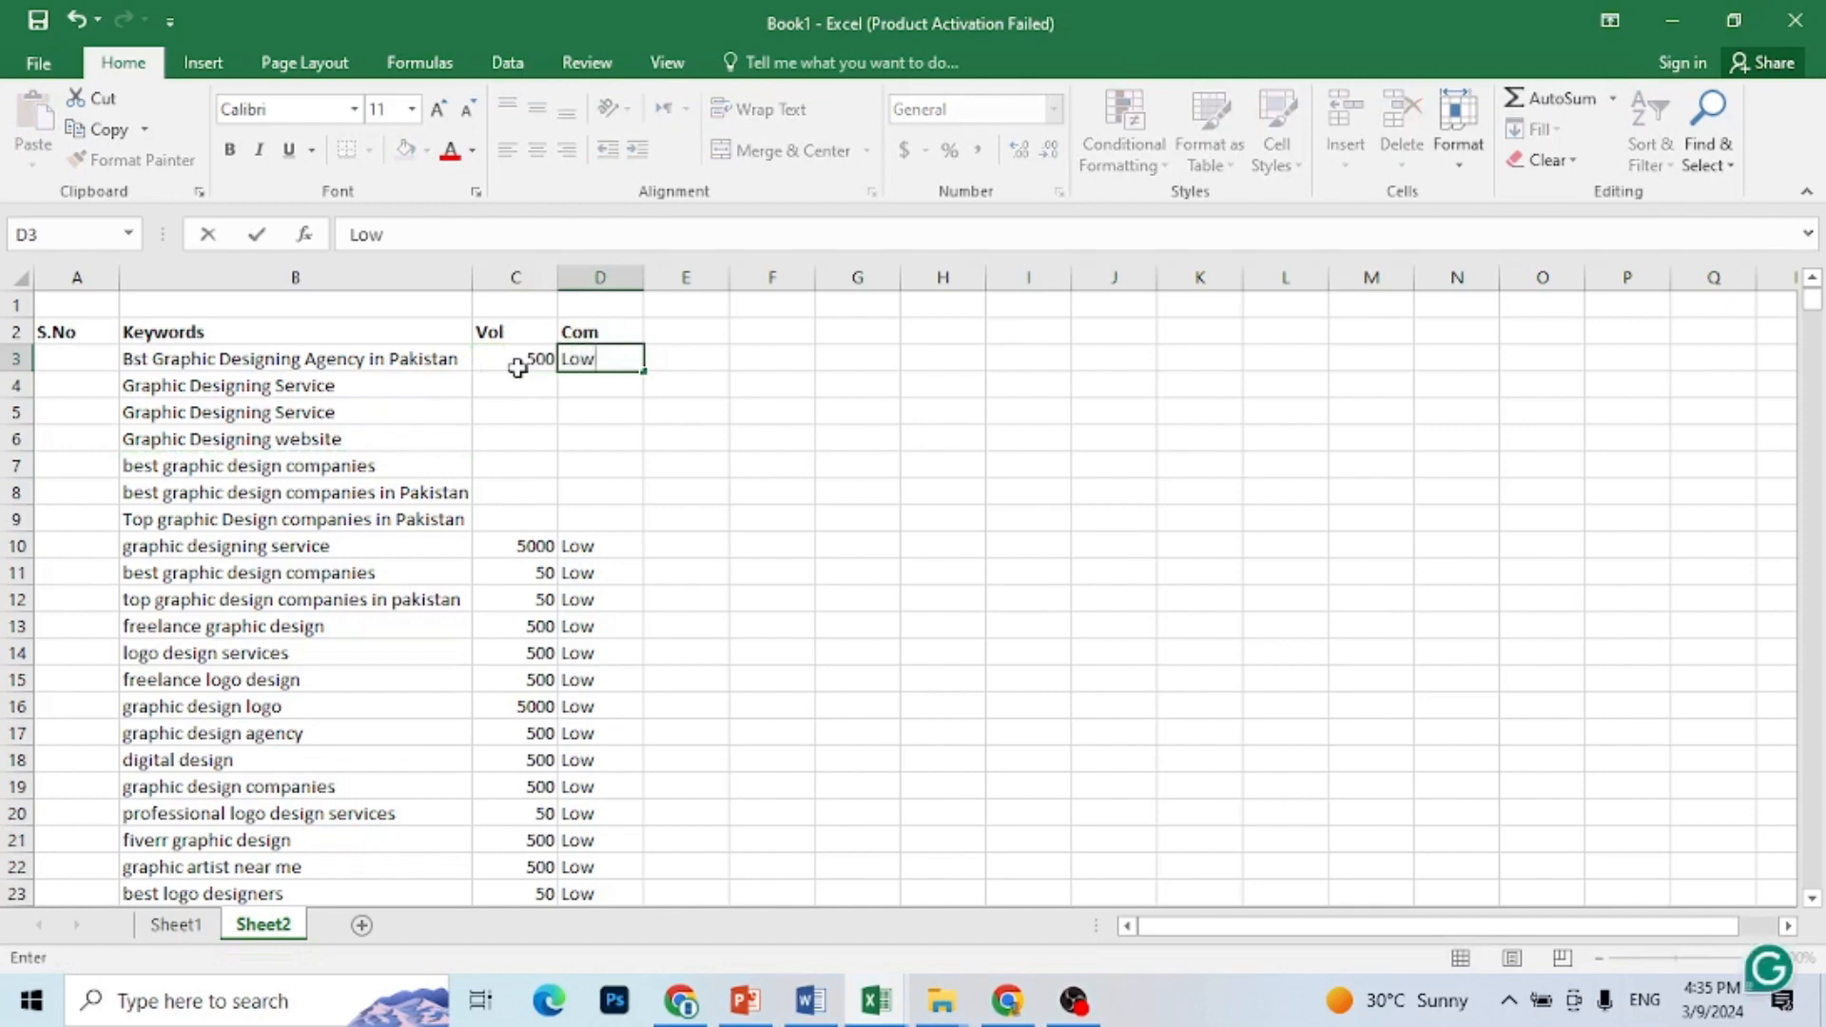
key(Return)
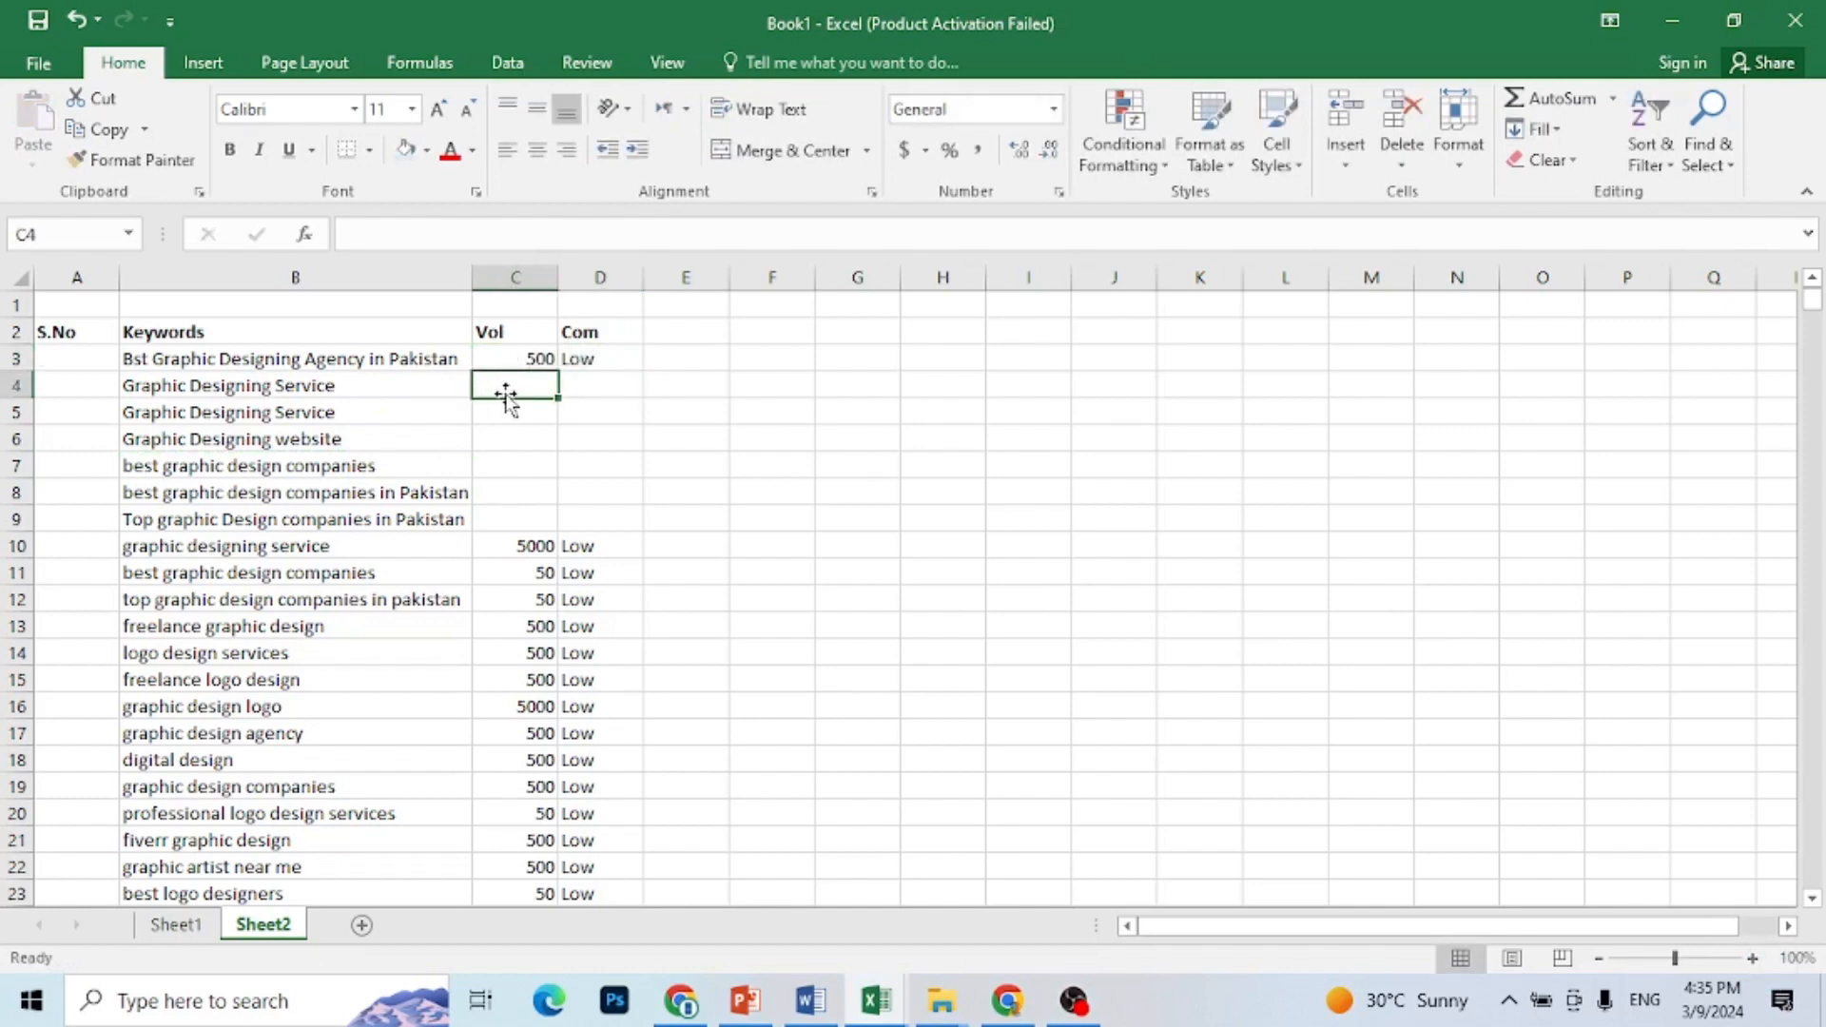
Step: Enter volume 800 and competition Low for the keyword in row 4, and volume 500 and competition Low for row 5
text(800)
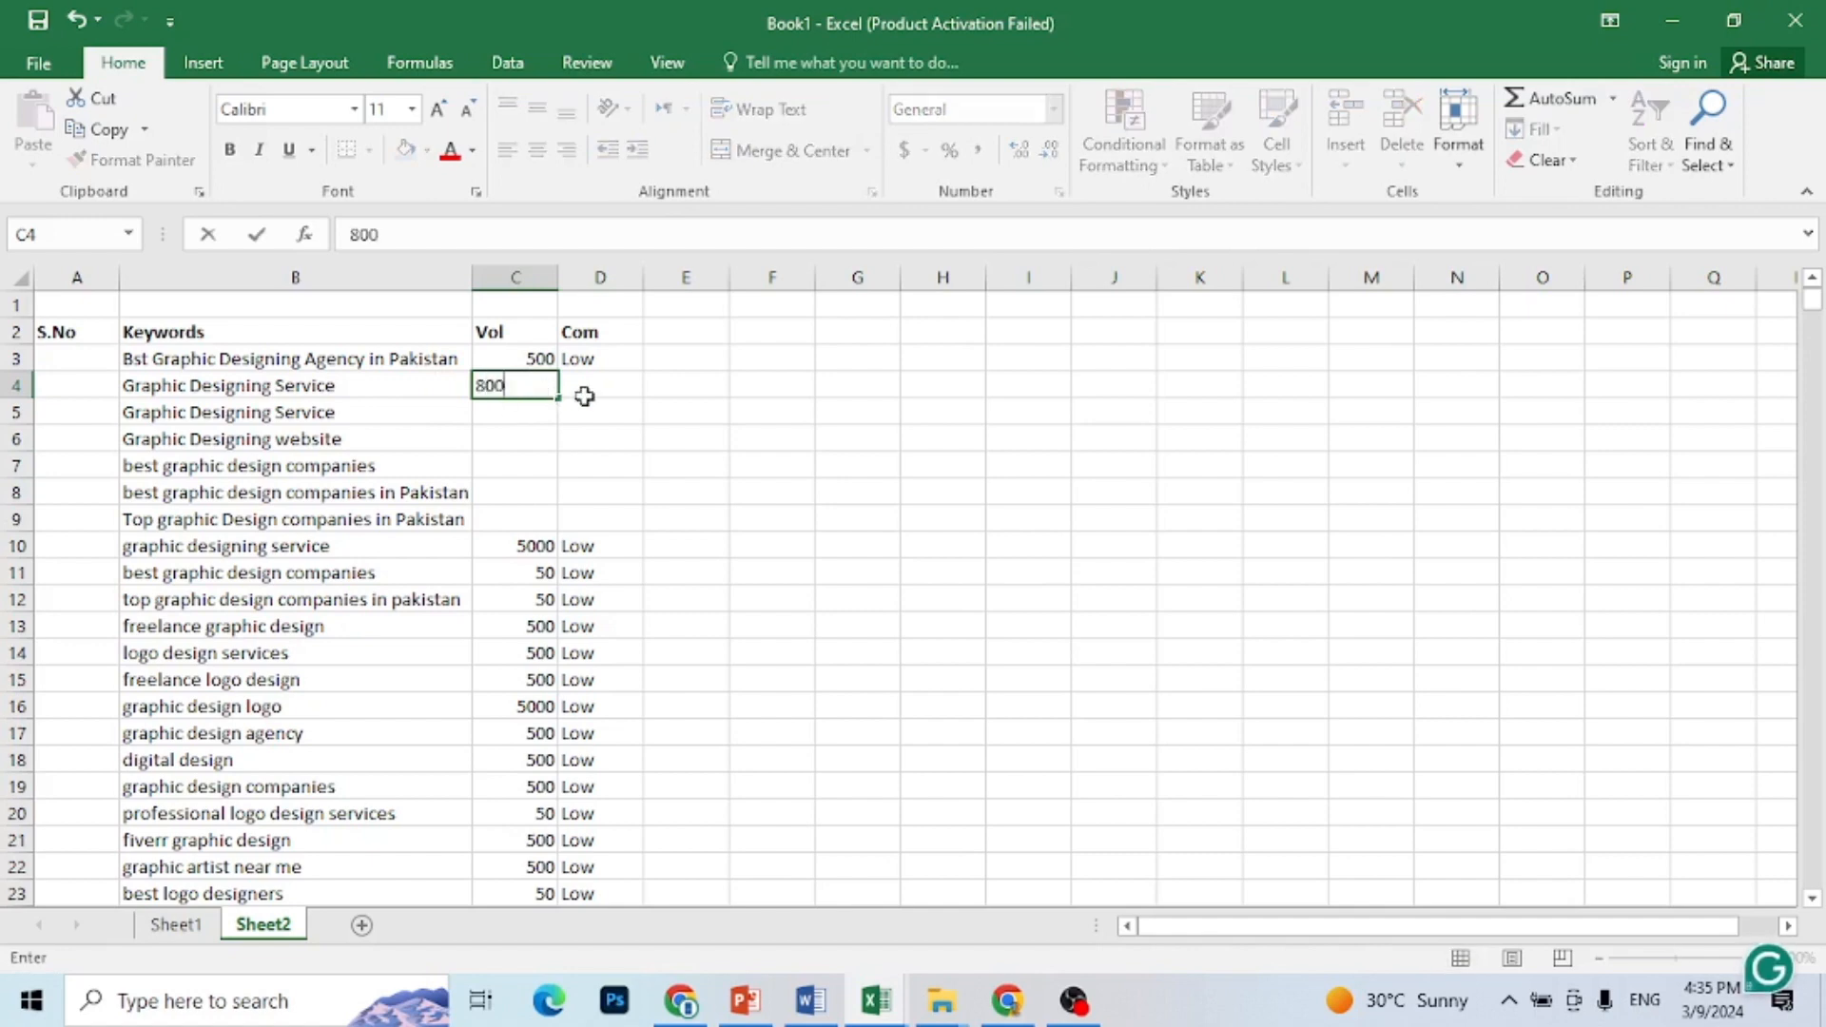
click(584, 400)
text(low)
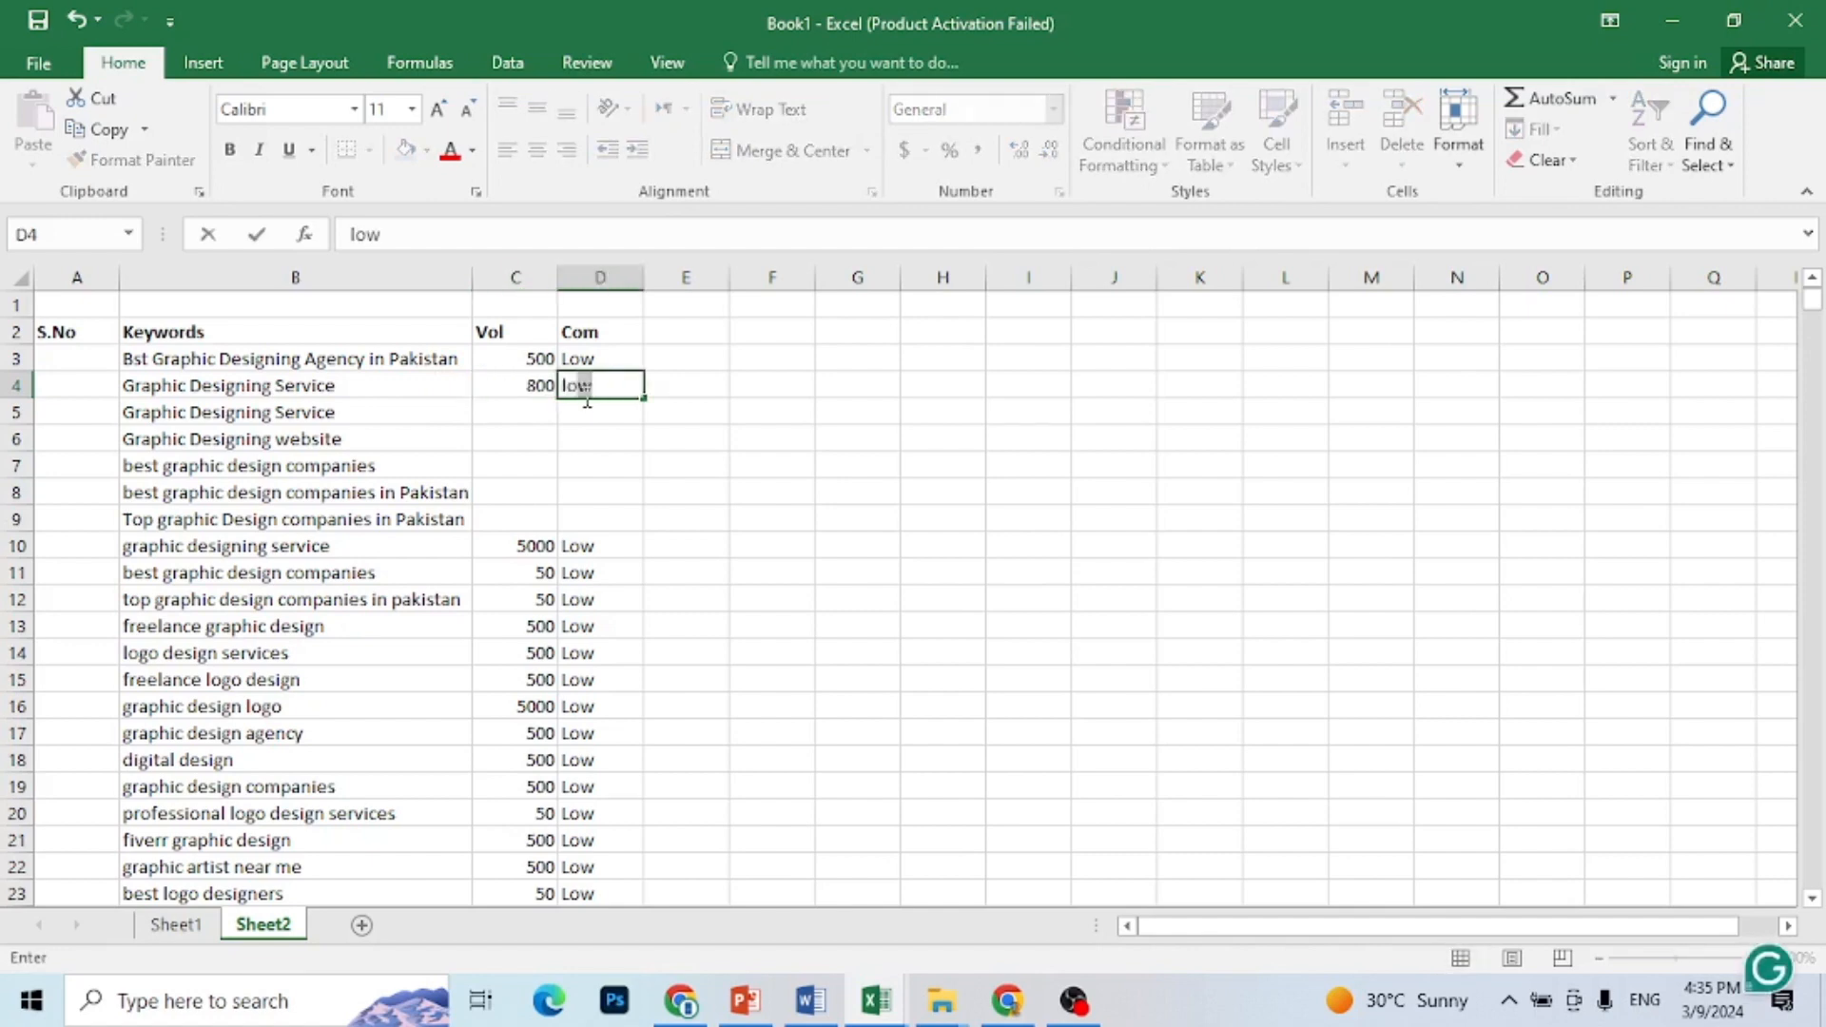
click(591, 414)
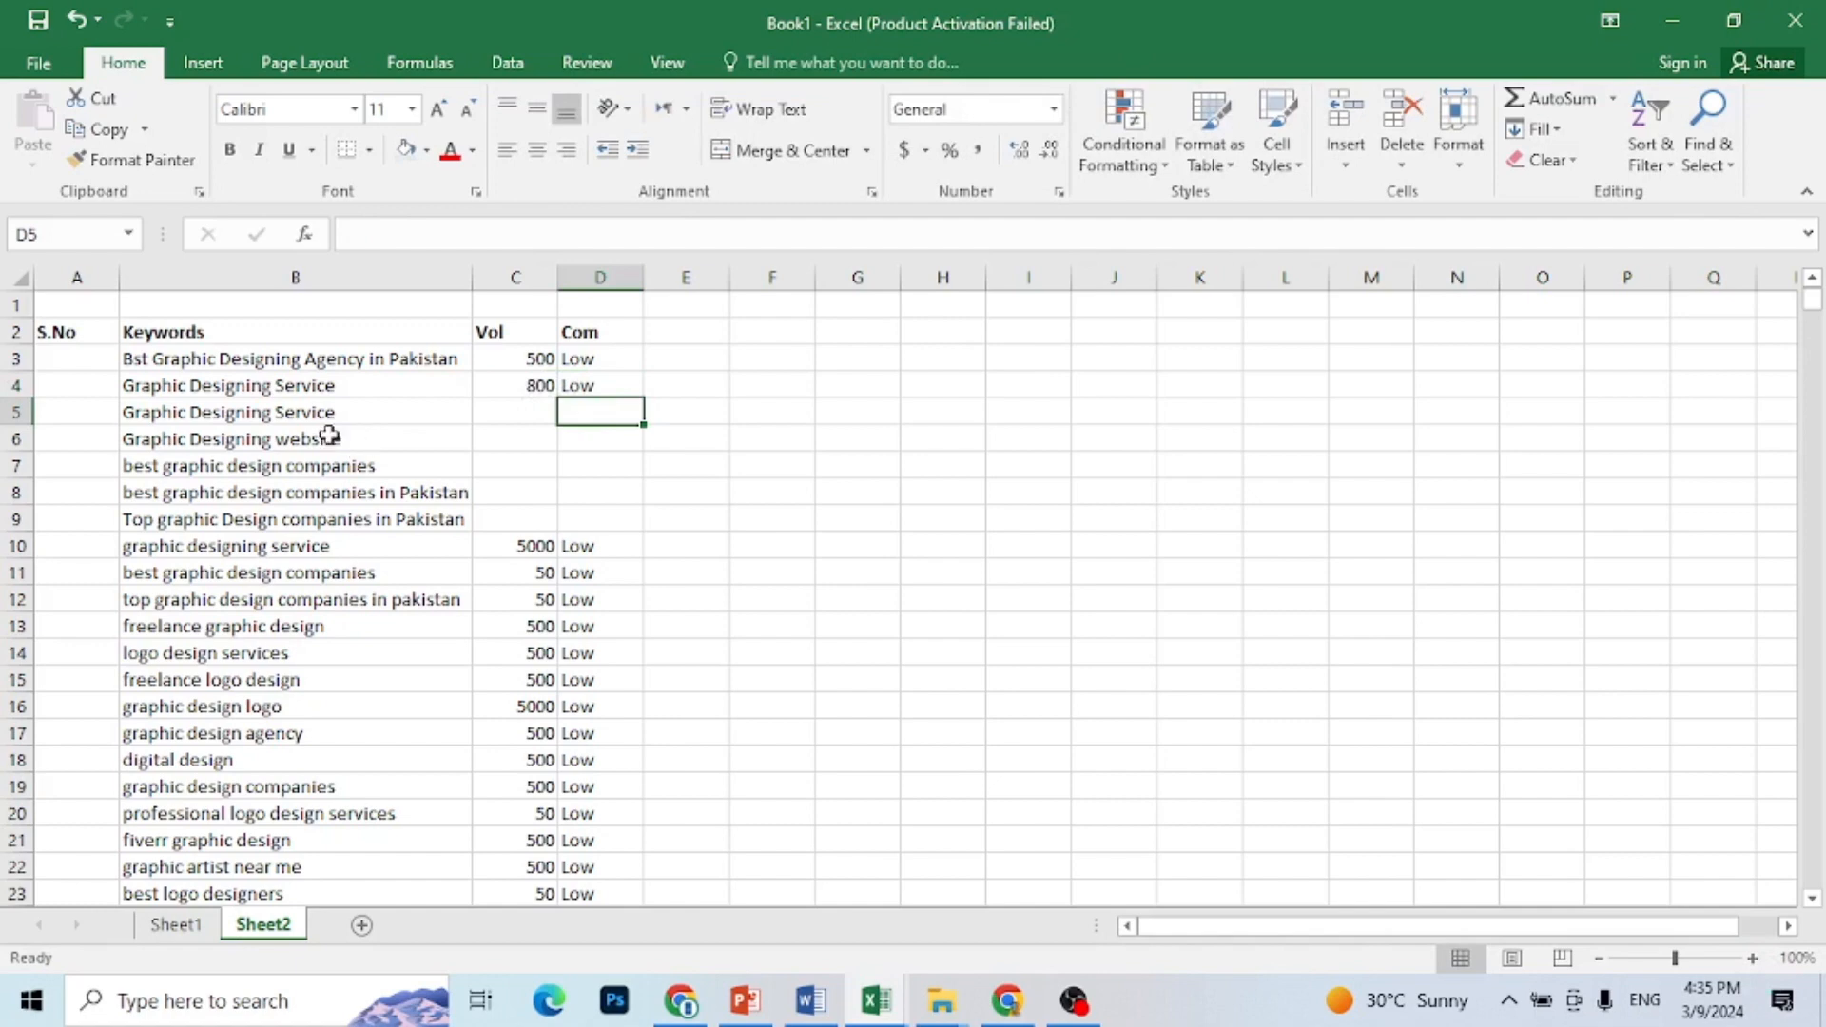
click(537, 416)
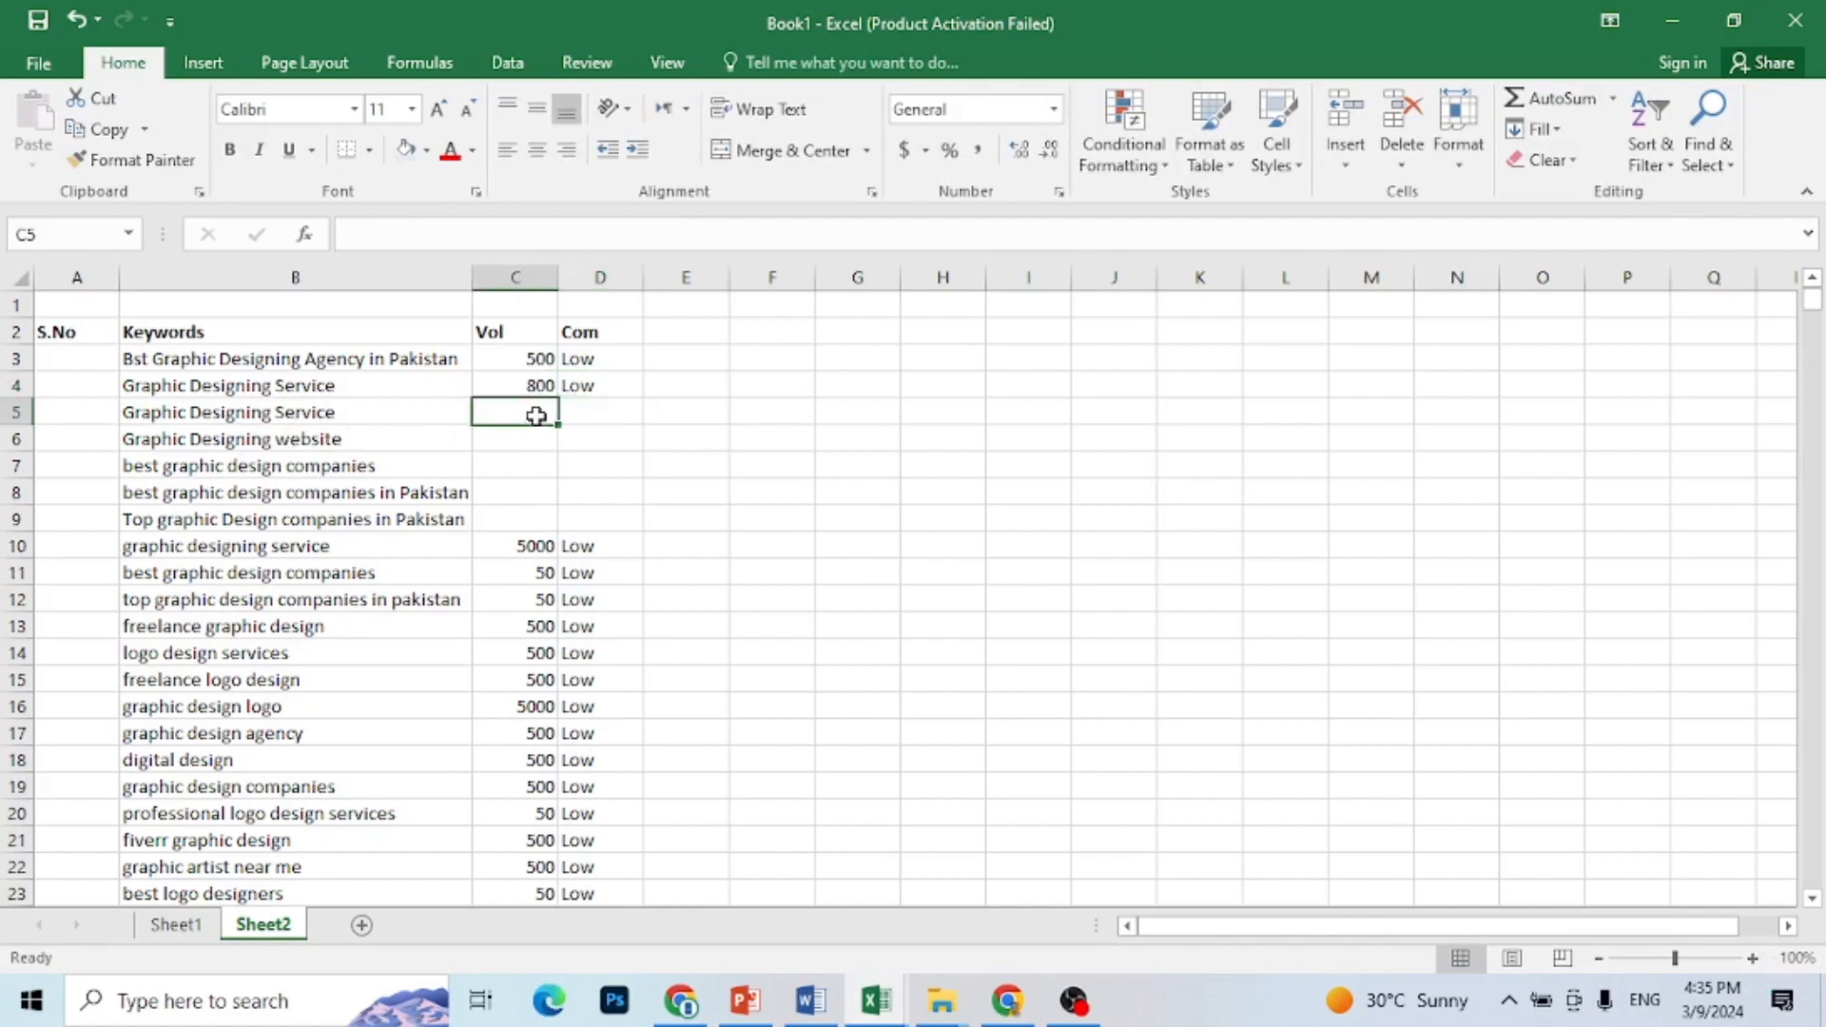
text(500)
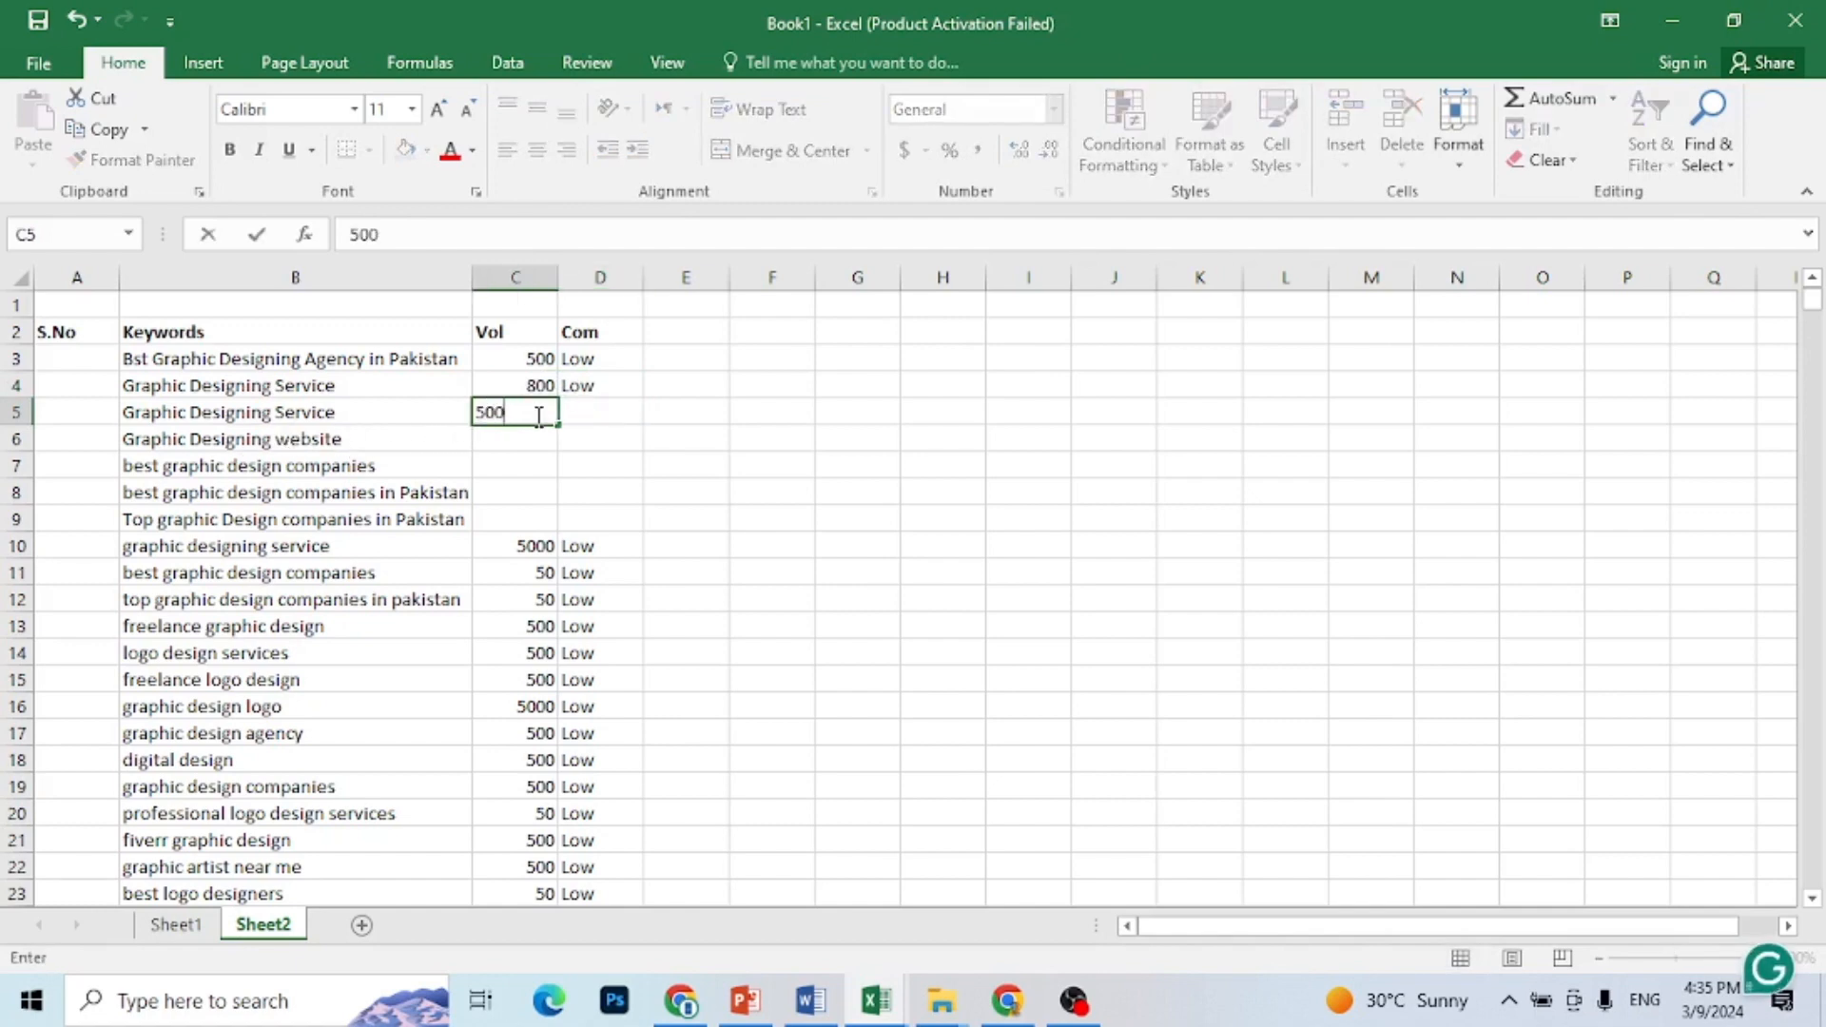
click(607, 416)
text(low)
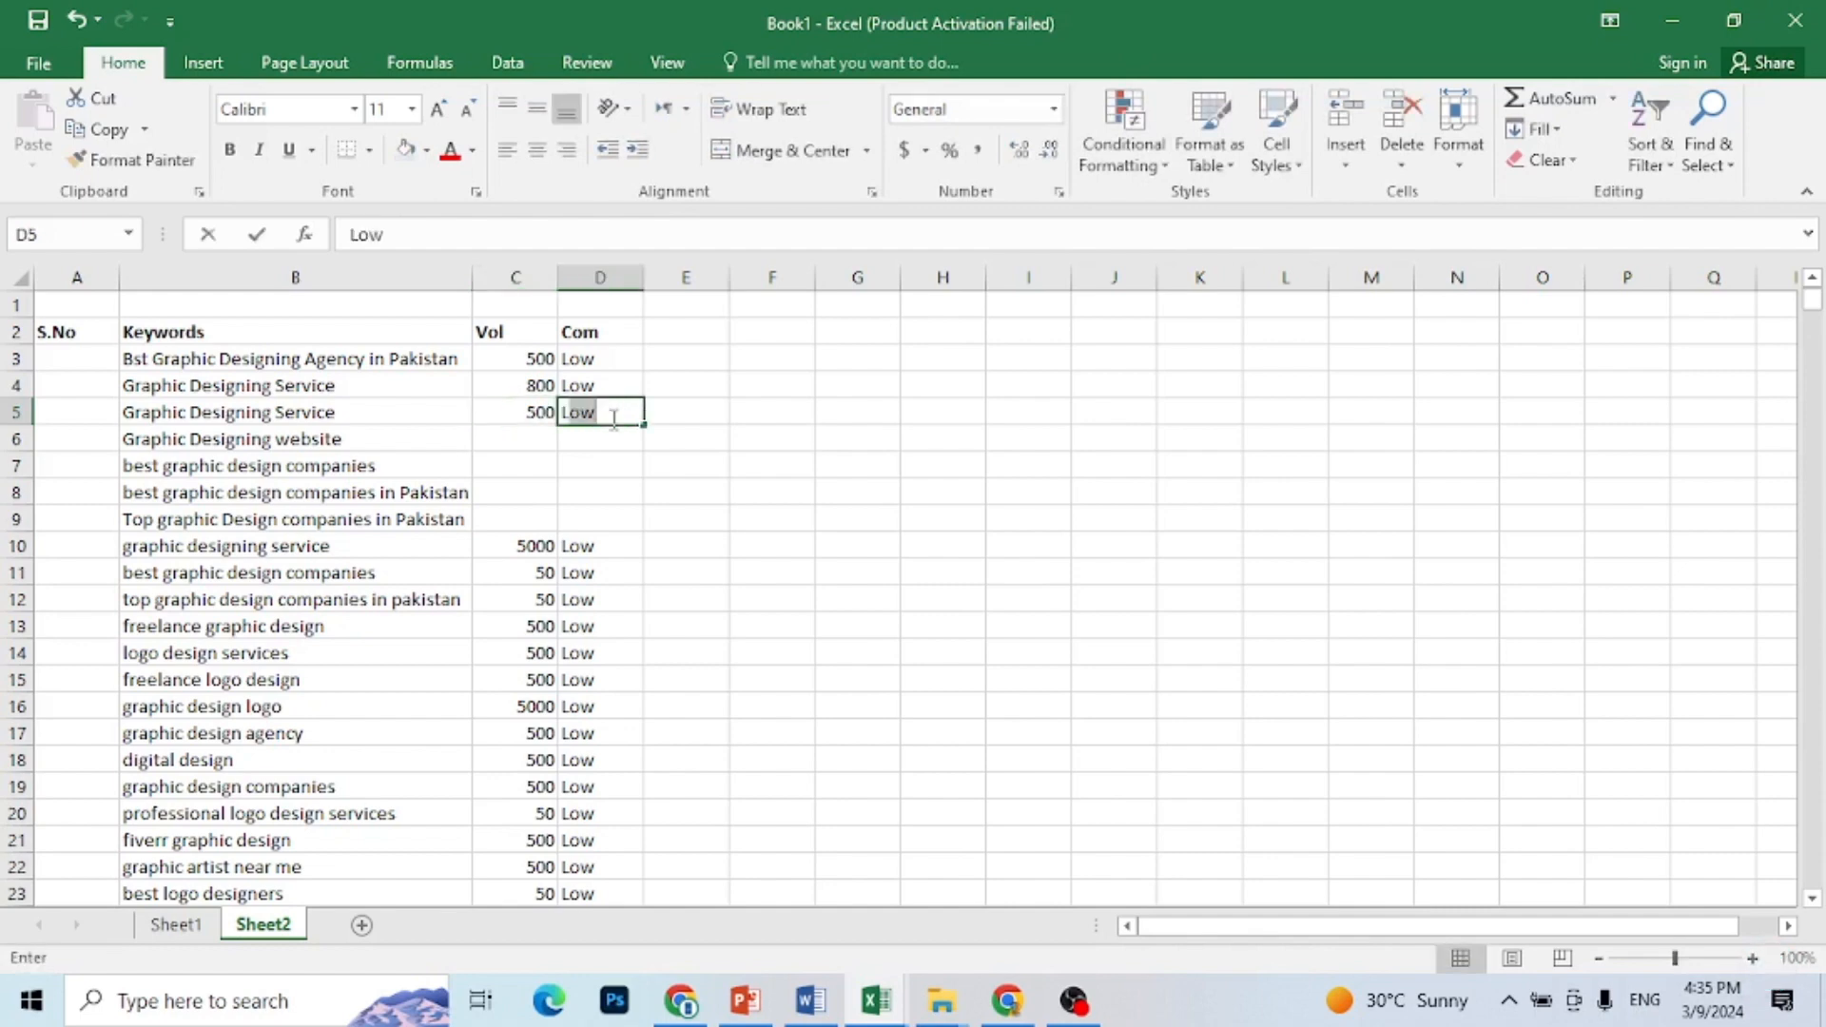
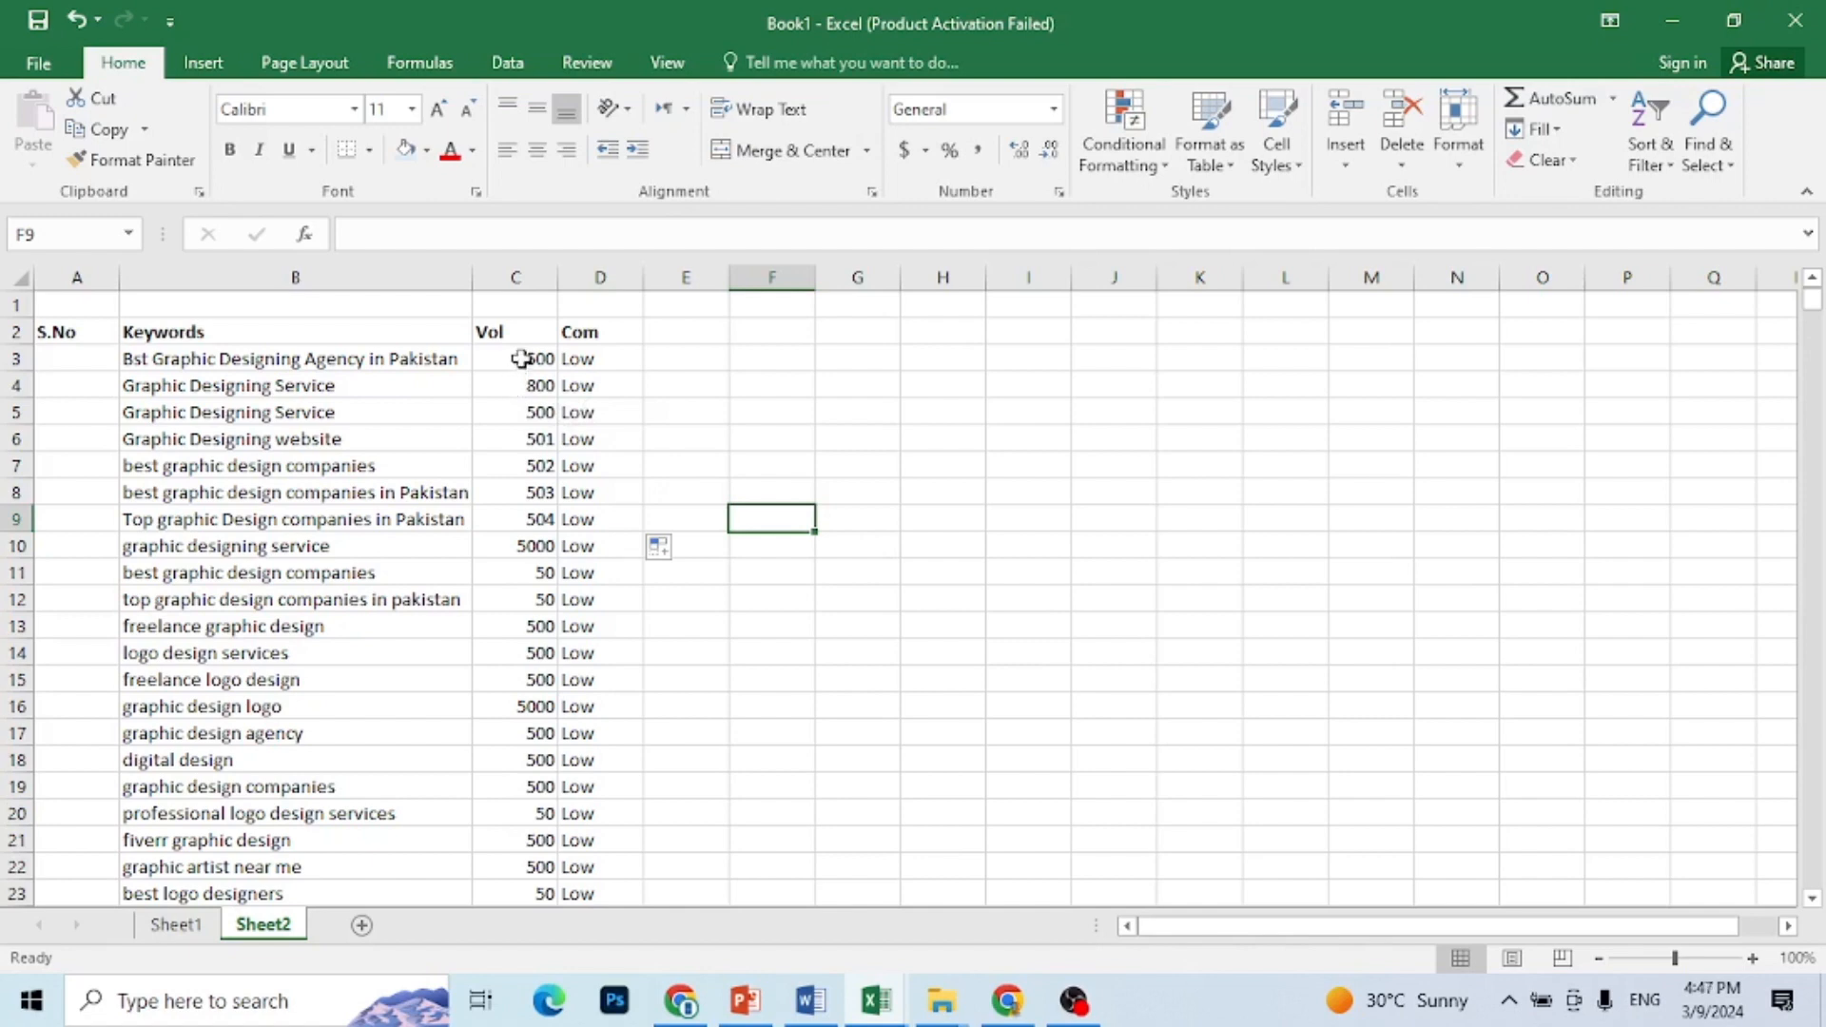
Step: Sort the keyword list by the Vol column from smallest to largest, and re-sort it from largest to smallest
click(521, 359)
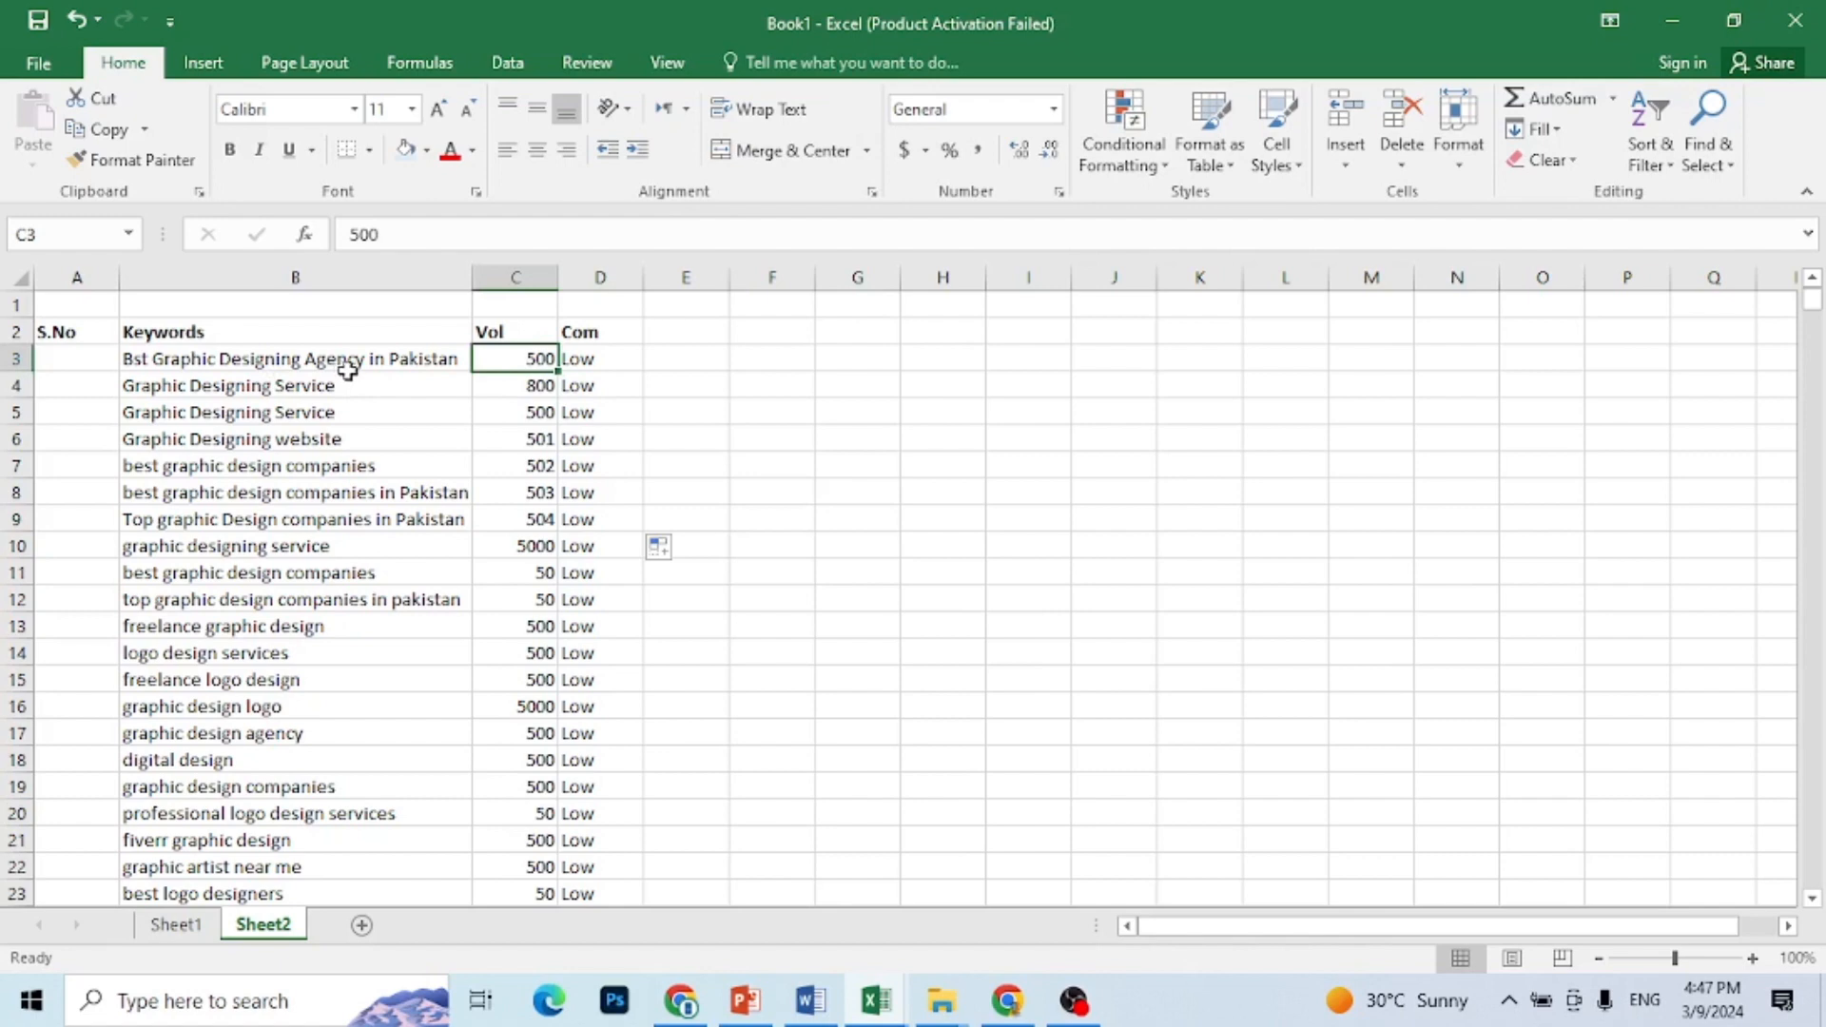
right_click(531, 361)
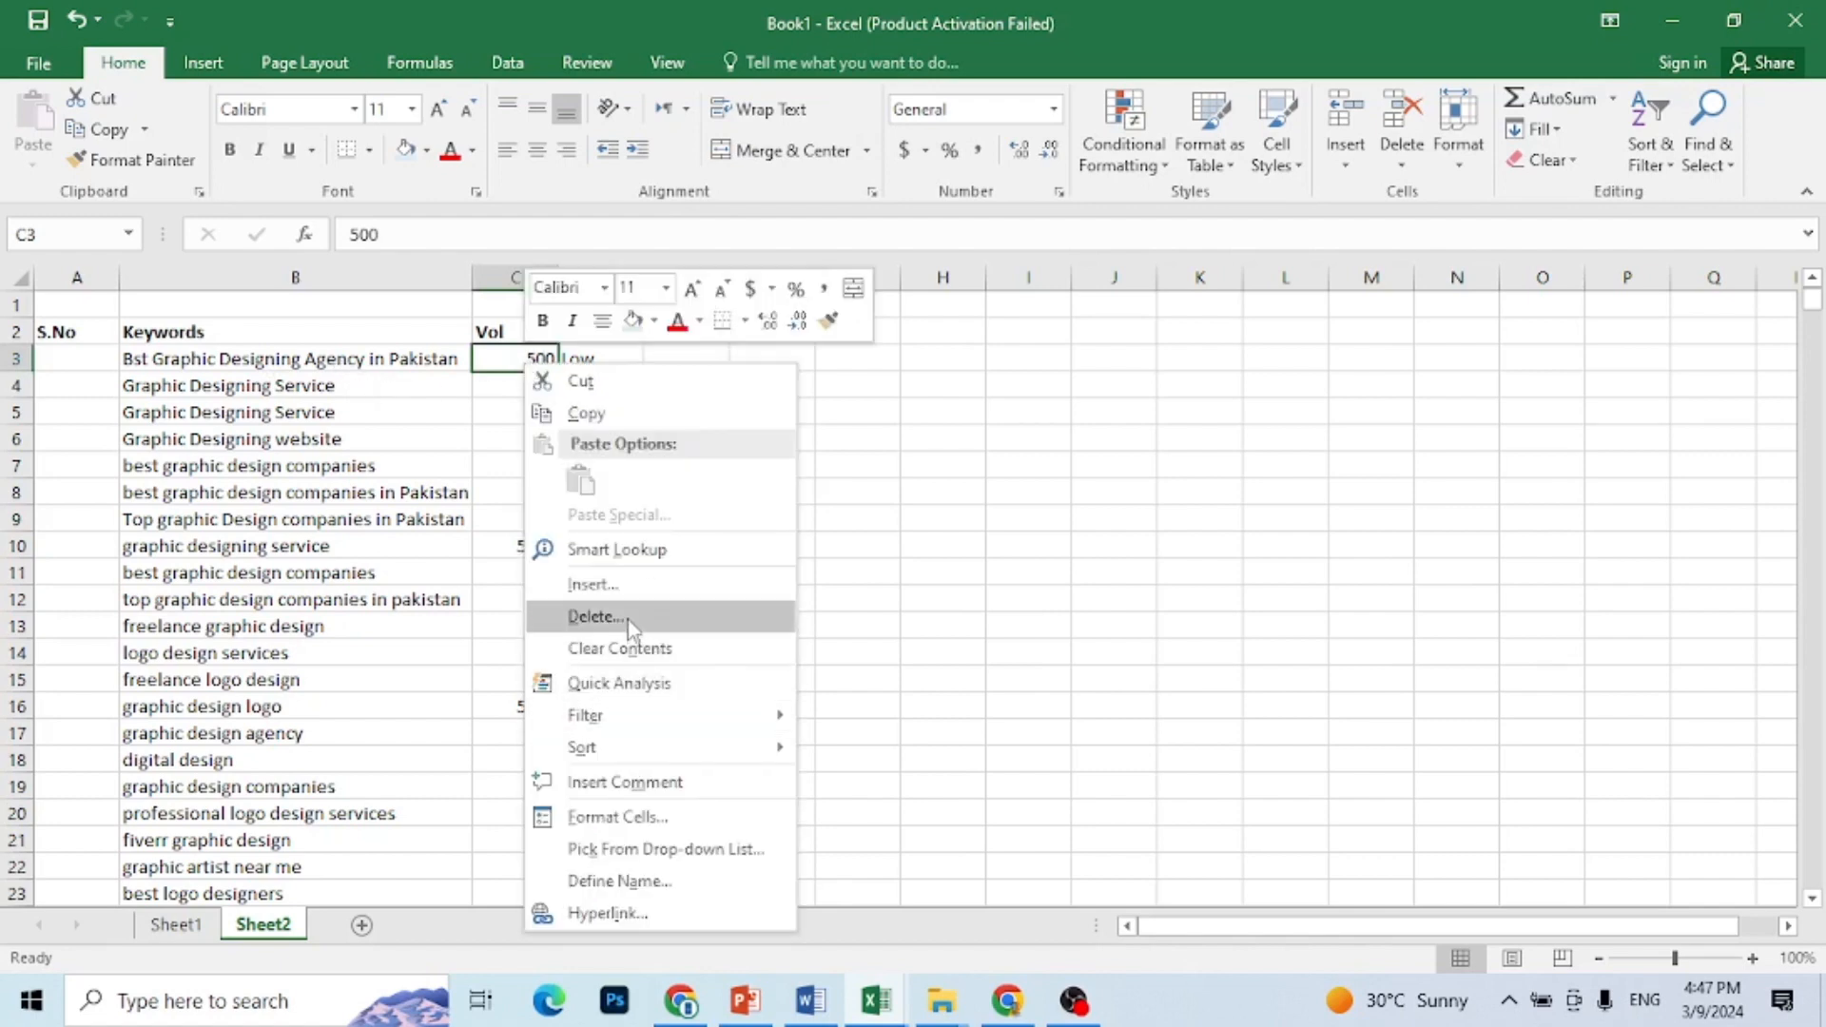
click(628, 619)
click(676, 685)
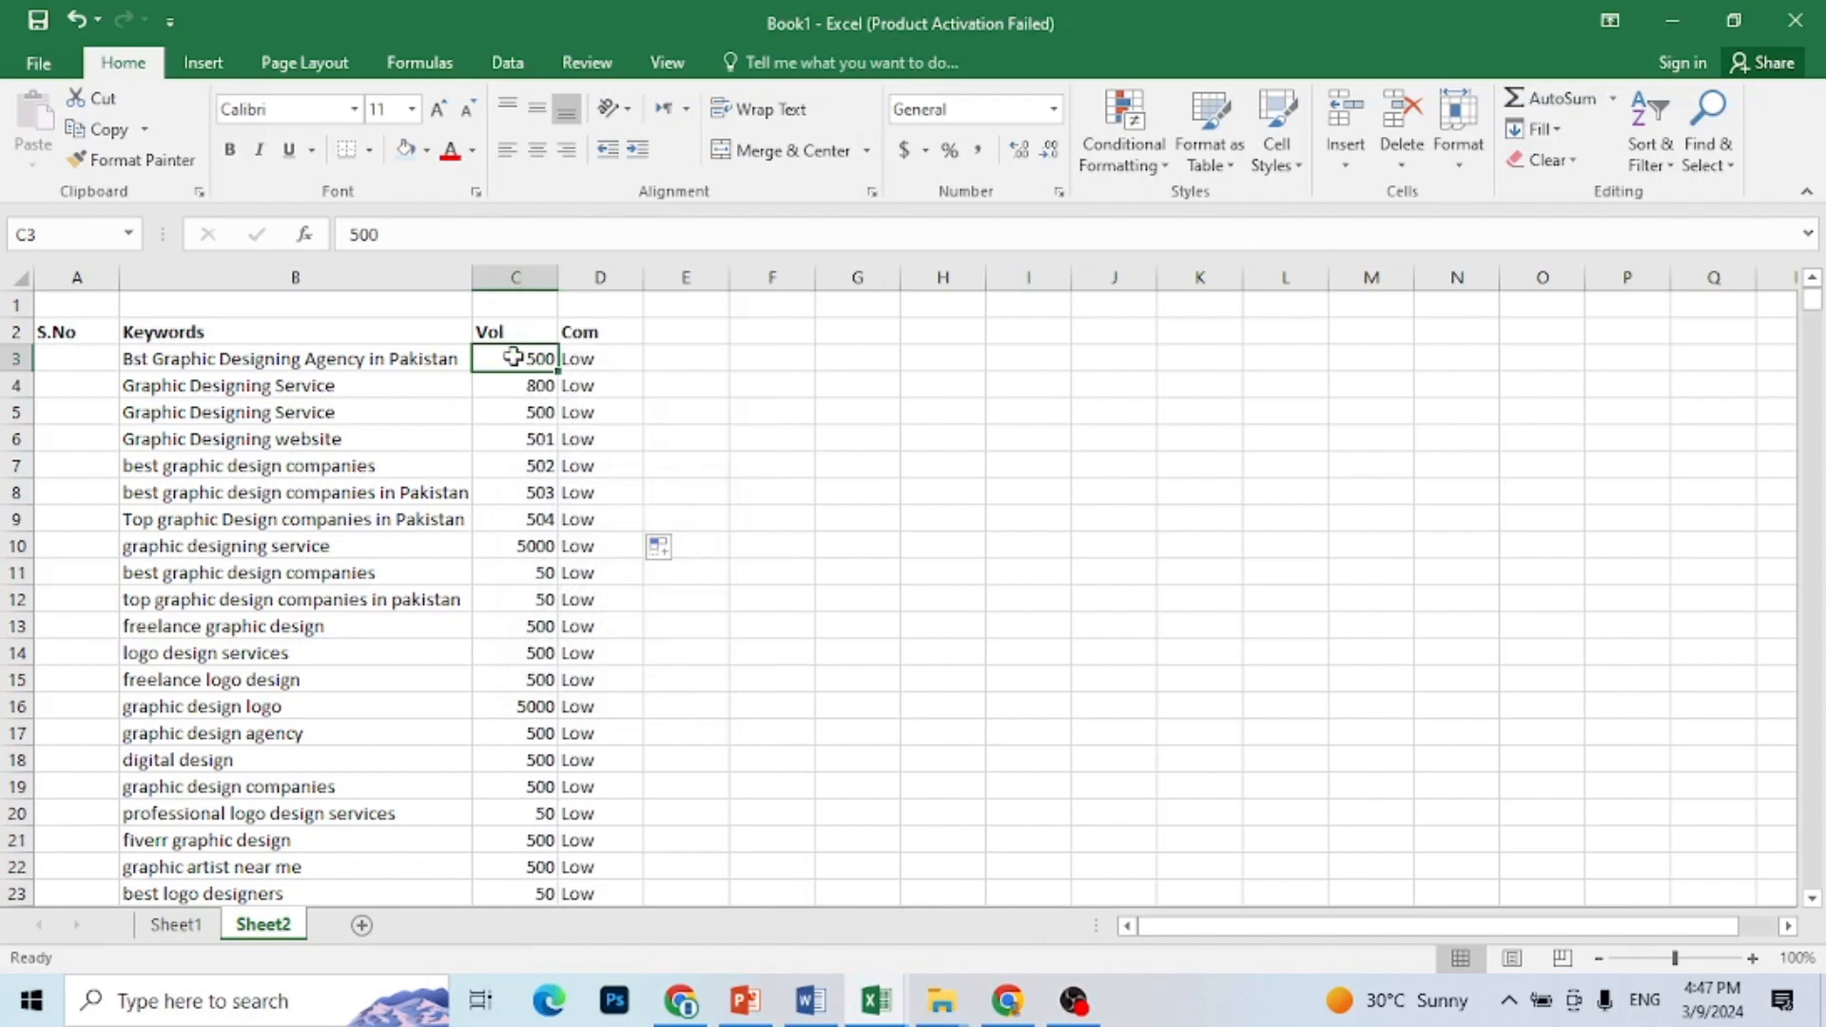
click(1661, 173)
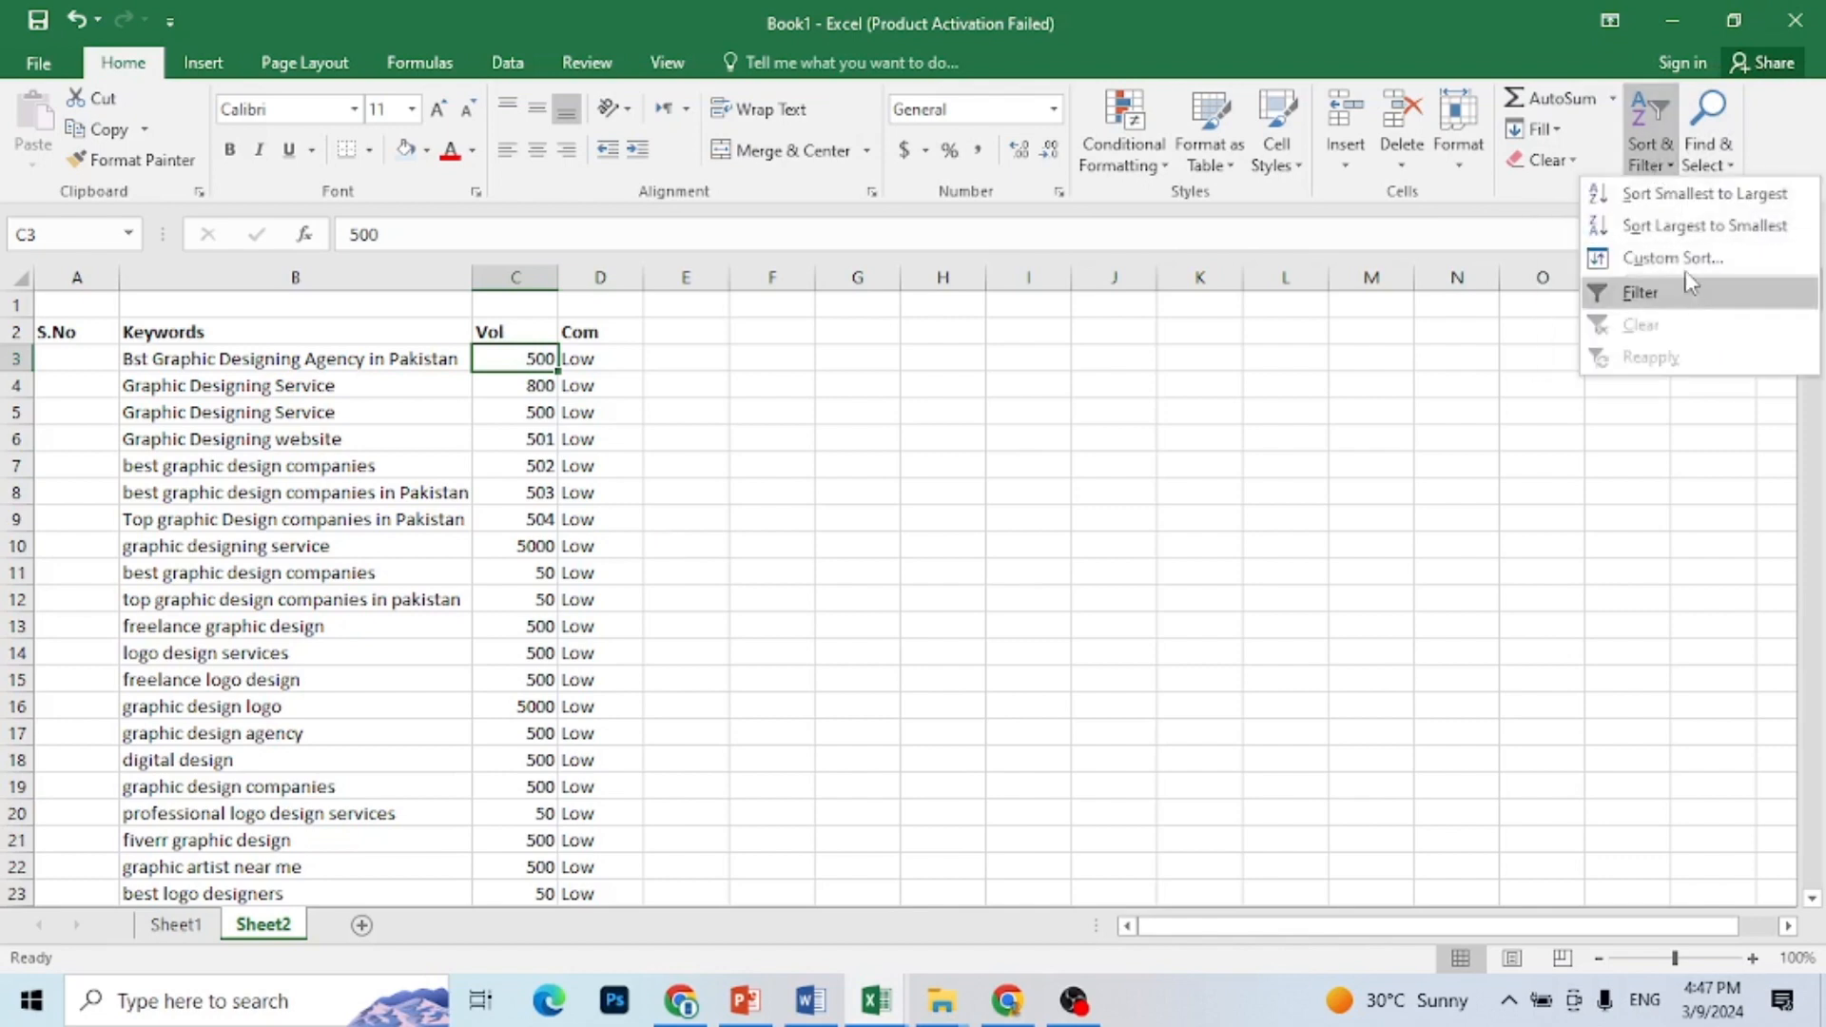
click(1700, 196)
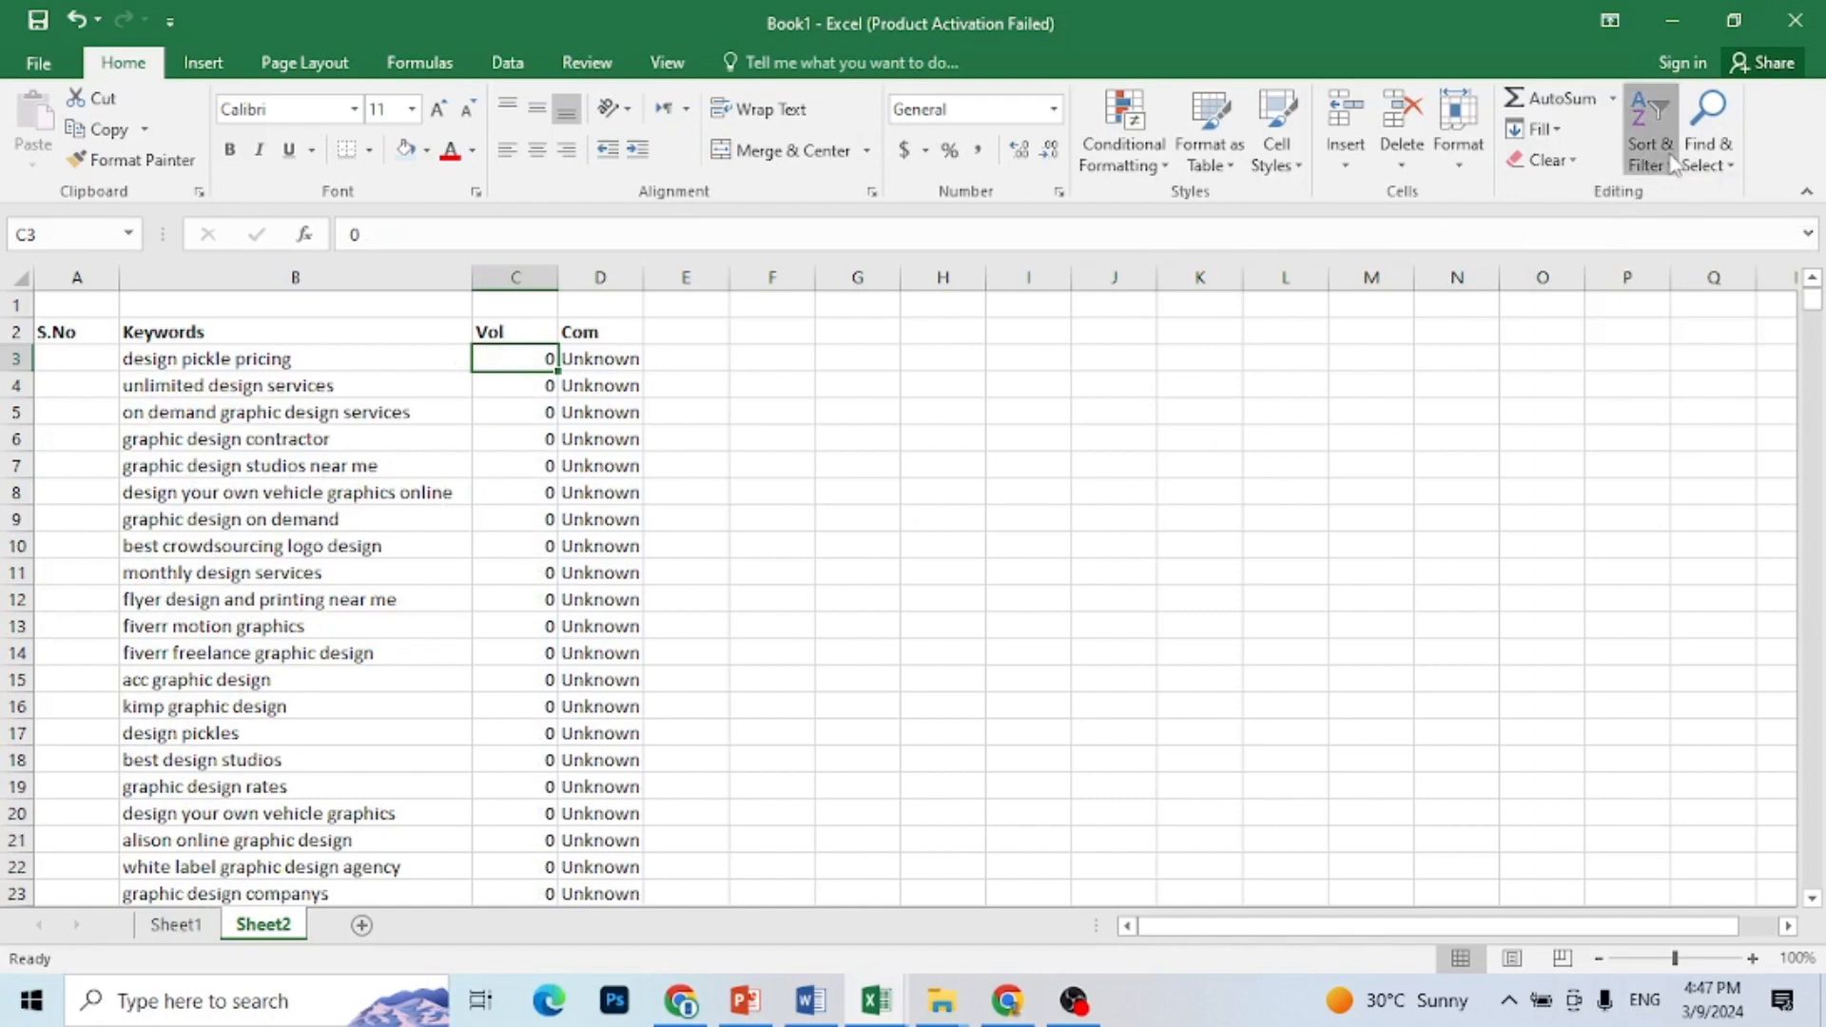
click(1653, 154)
click(1702, 233)
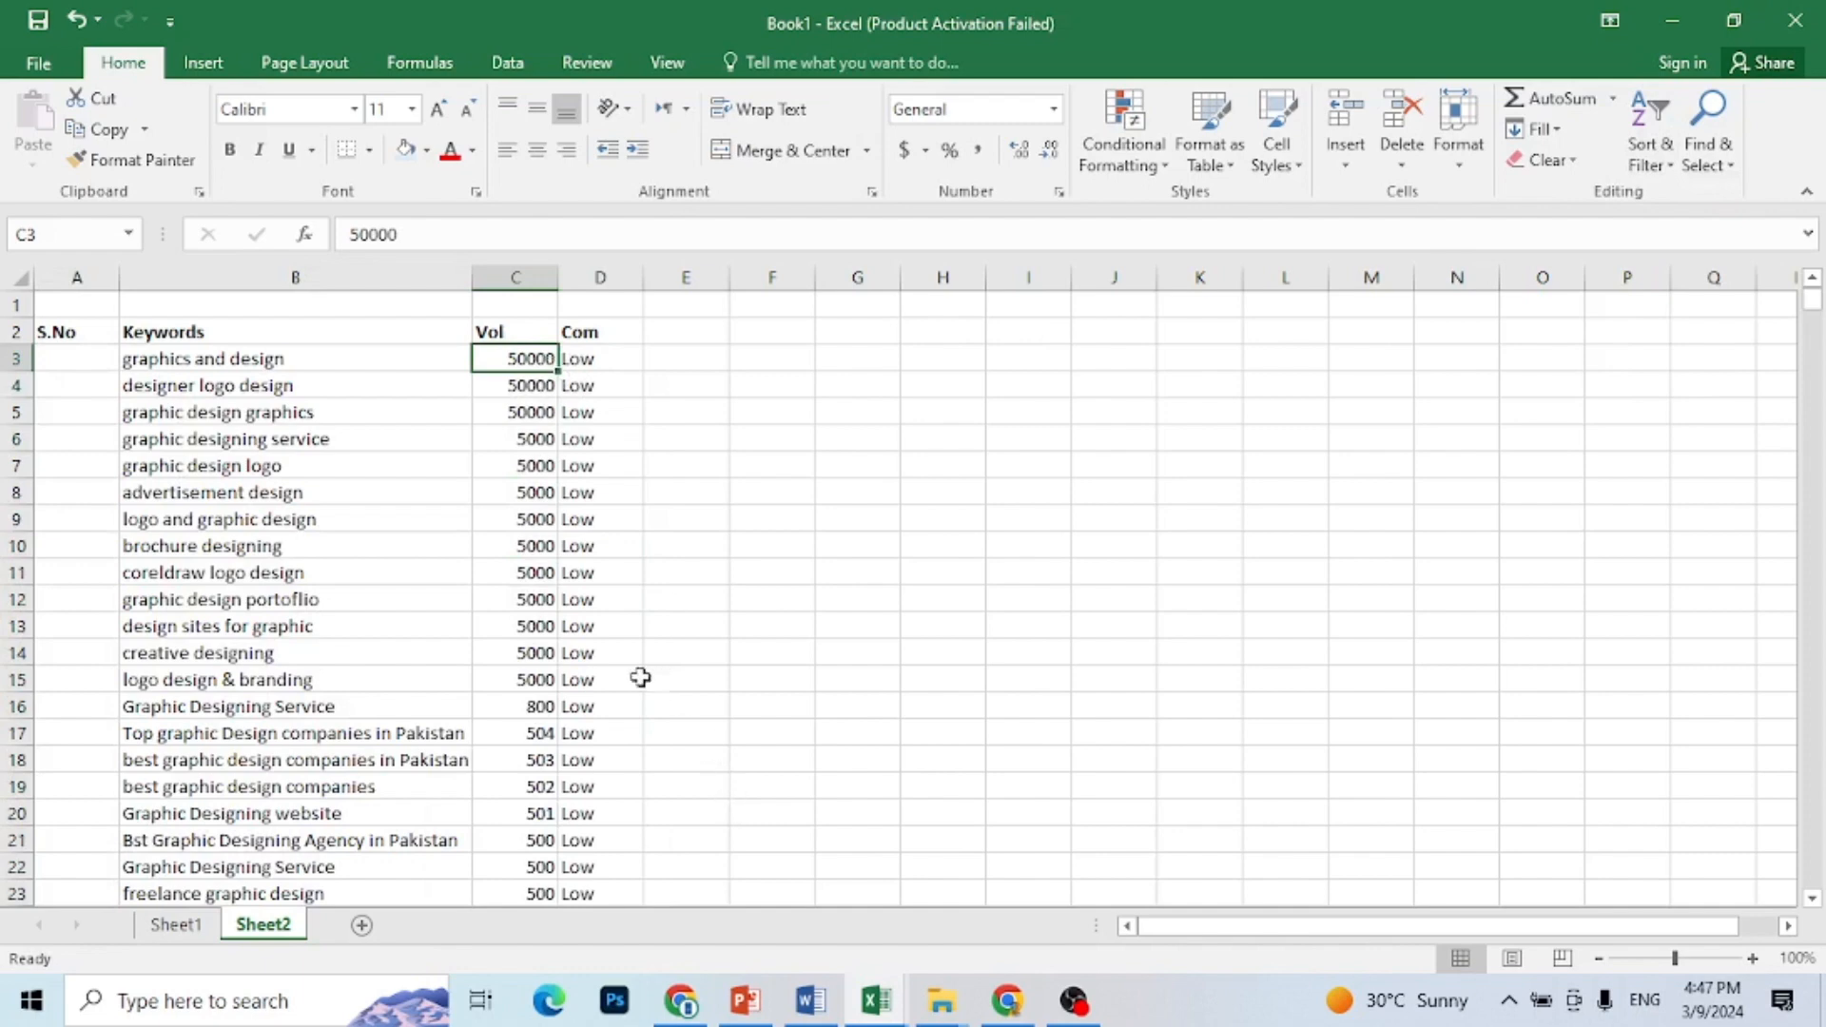
Step: Clear columns A to D from row 17 down to the end of the list, and number the remaining keywords 1 to 14 under S.No
click(597, 735)
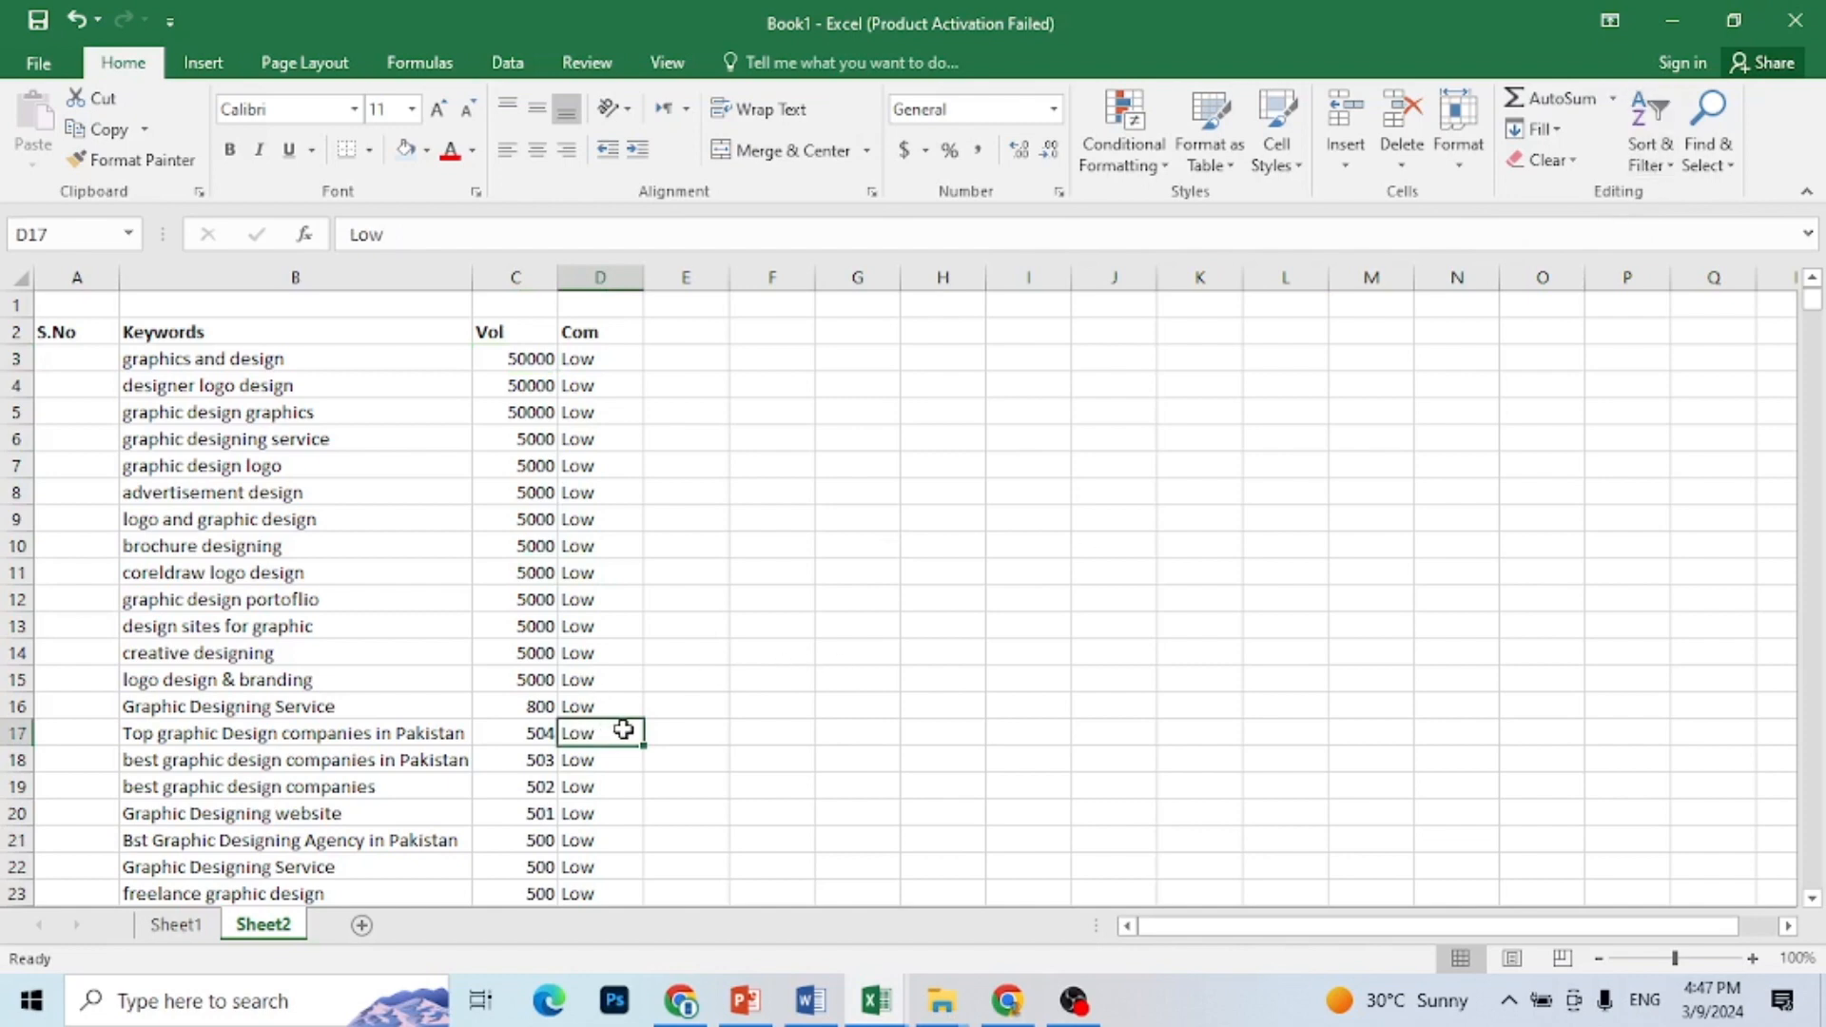
key(Left)
key(Left)
key(Left)
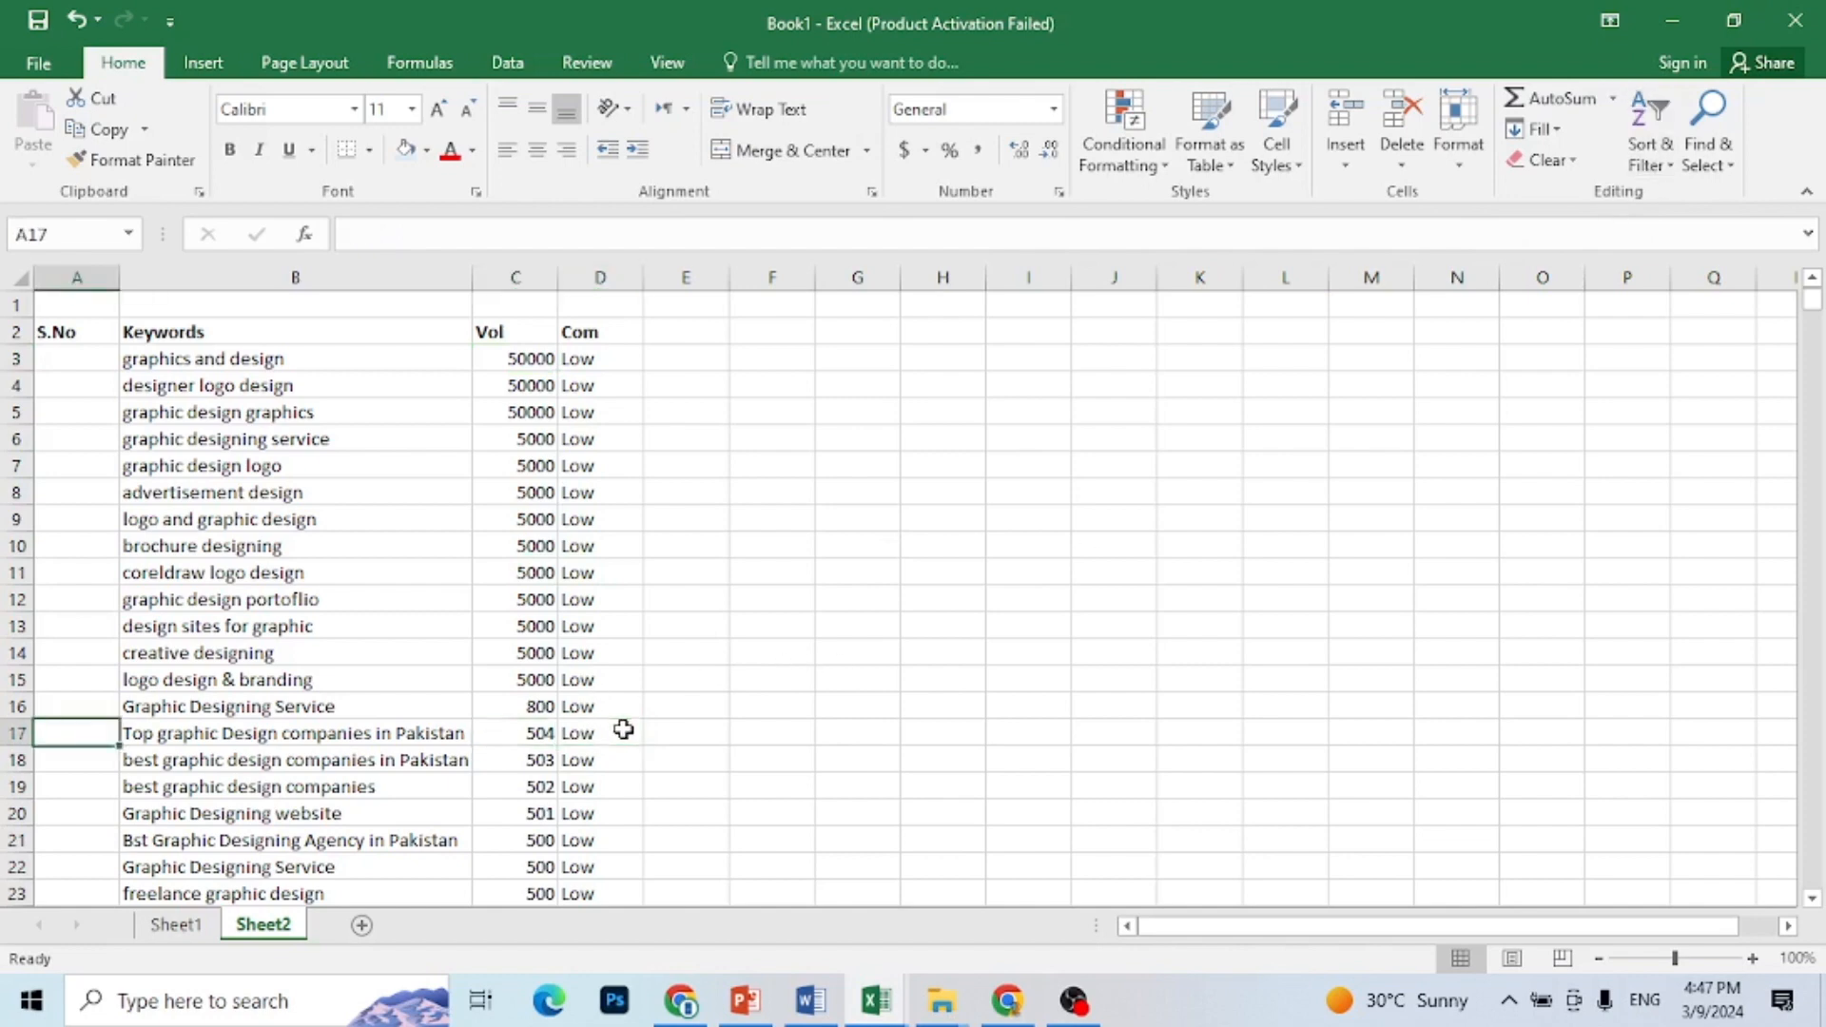
key(shift+Right)
key(shift+Right)
key(shift+Right)
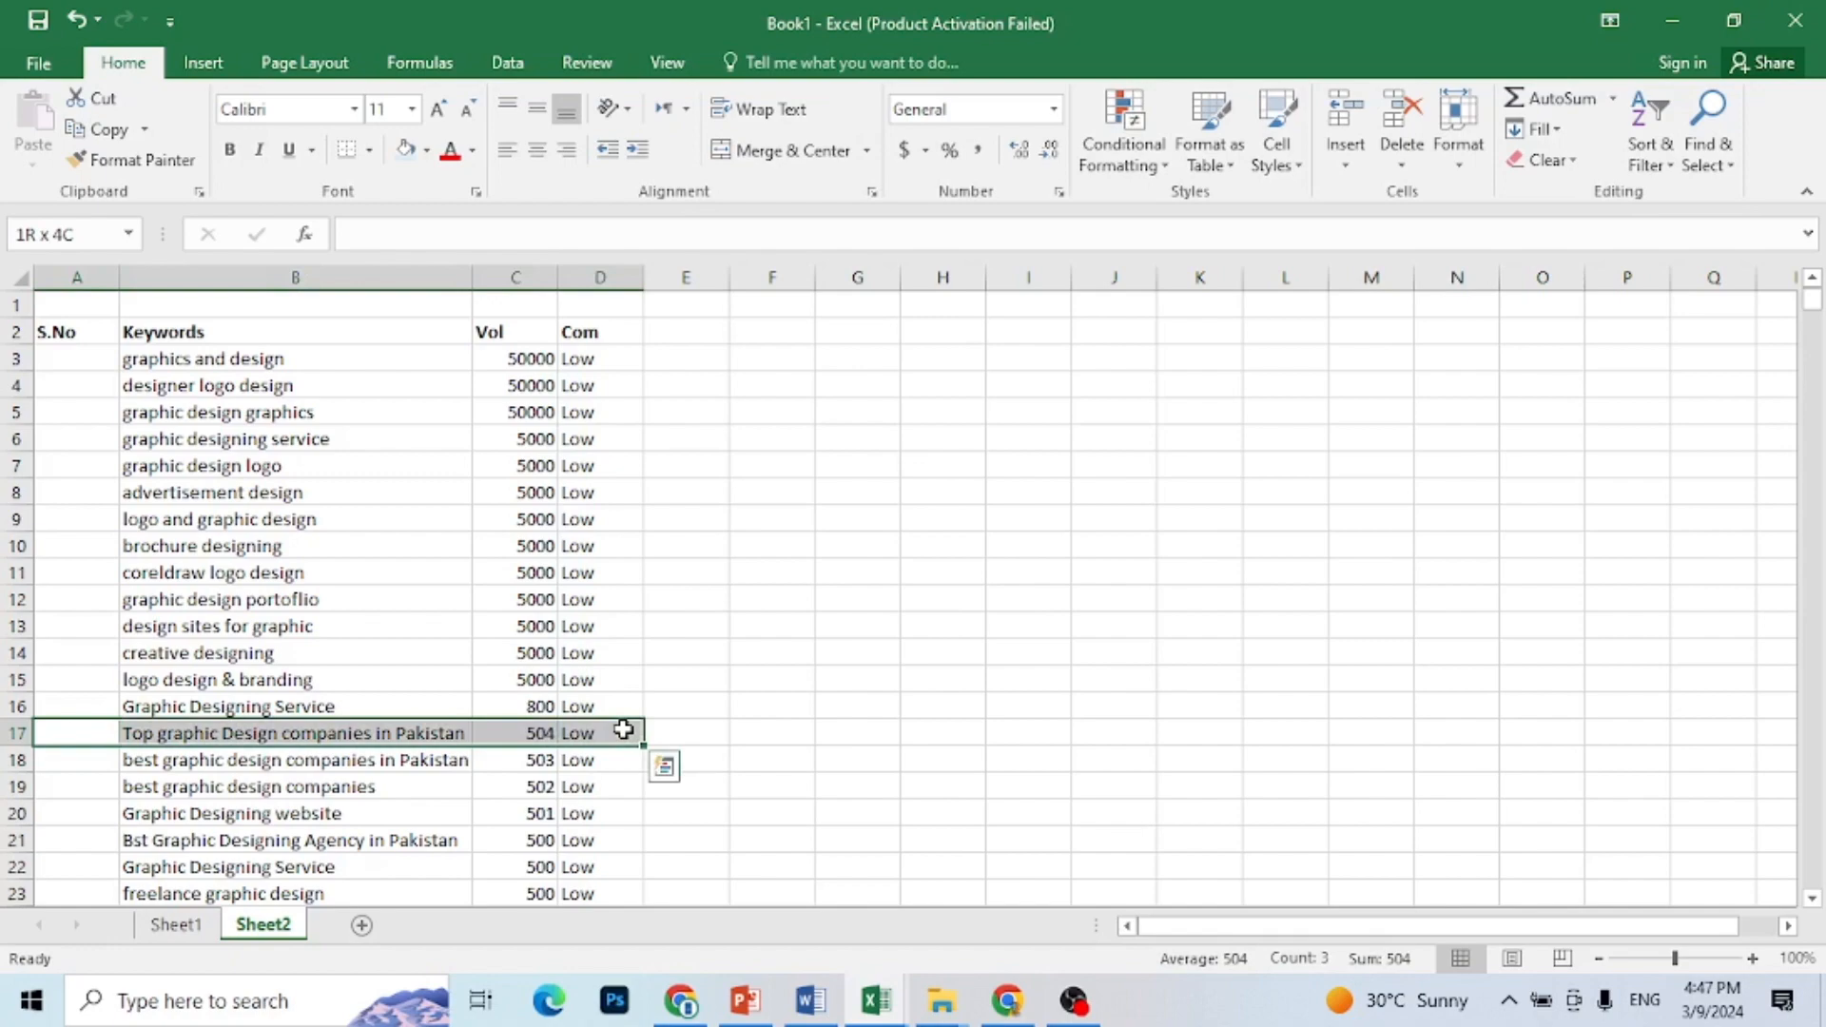
key(shift+Down)
key(shift+Down)
key(shift+Down)
key(shift+Down)
key(shift+Down)
key(shift+Down)
key(shift+Down)
key(shift+Down)
key(shift+Down)
key(shift+Down)
key(shift+Down)
key(shift+Down)
key(shift+Down)
key(shift+Down)
key(shift+Down)
key(shift+Down)
key(shift+Down)
key(shift+Down)
key(shift+Down)
key(shift+Down)
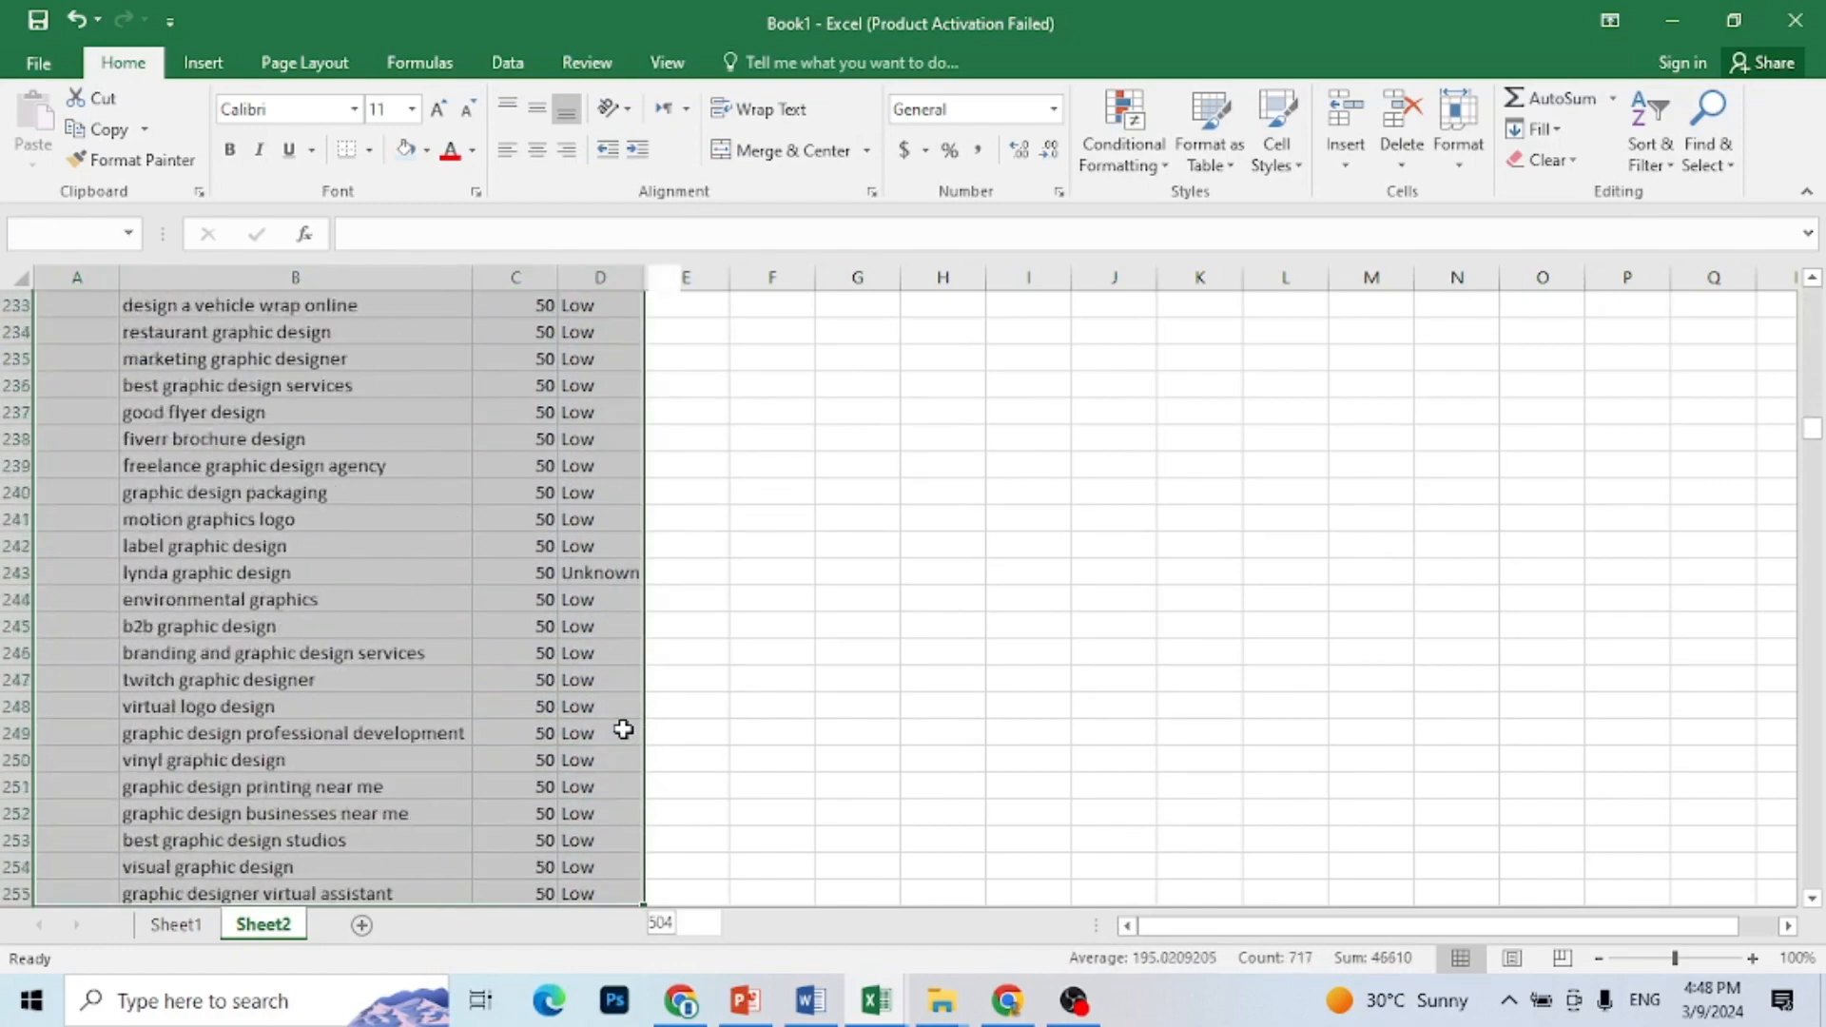
key(shift+Down)
key(shift+Down)
key(shift+Down)
key(shift+Down)
key(shift+Down)
key(shift+Down)
key(shift+Down)
key(shift+Down)
key(shift+Down)
key(shift+Down)
key(shift+Down)
key(shift+Down)
key(shift+Down)
key(shift+Down)
key(shift+Down)
key(shift+Down)
key(shift+Down)
key(shift+Down)
key(shift+Down)
key(shift+Down)
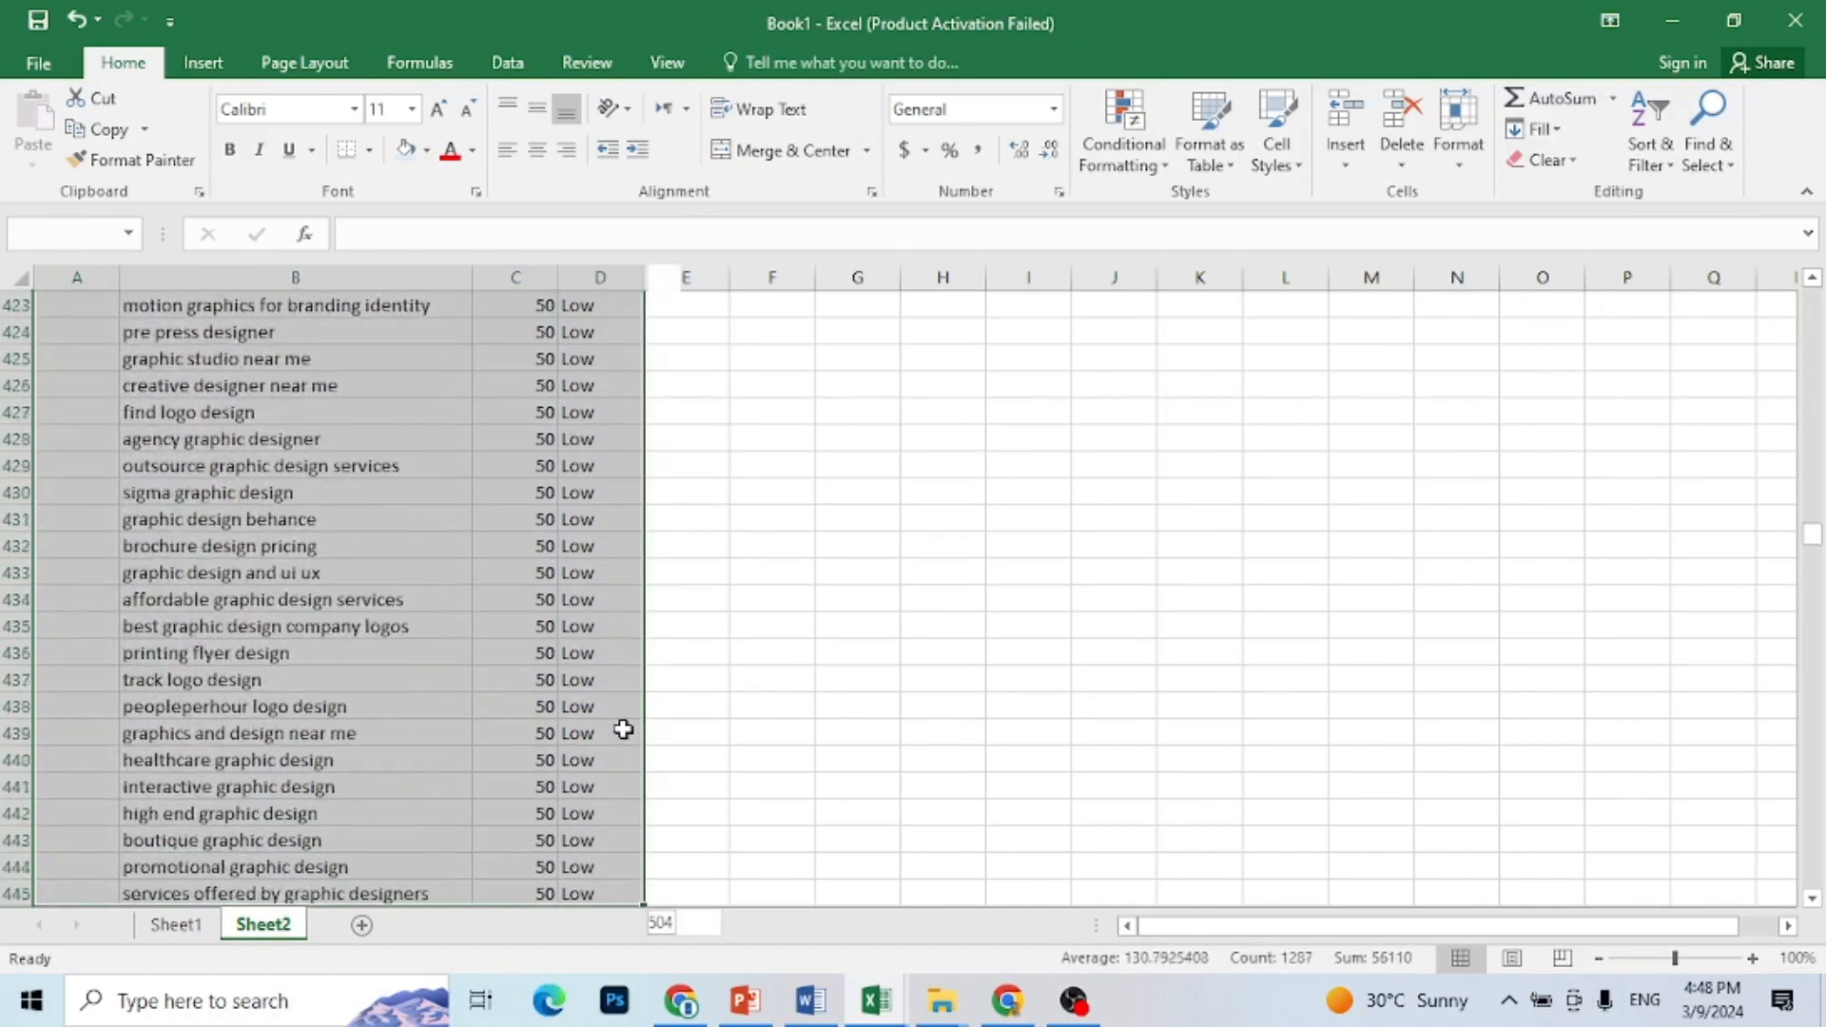
key(shift+Down)
key(shift+Down)
key(shift+Down)
key(shift+Down)
key(shift+Down)
key(shift+Down)
key(shift+Down)
key(shift+Down)
key(shift+Down)
key(shift+Down)
key(shift+Down)
key(shift+Down)
key(shift+Down)
key(shift+Down)
key(shift+Down)
key(shift+Down)
key(shift+Down)
key(shift+Down)
key(shift+Down)
key(shift+Down)
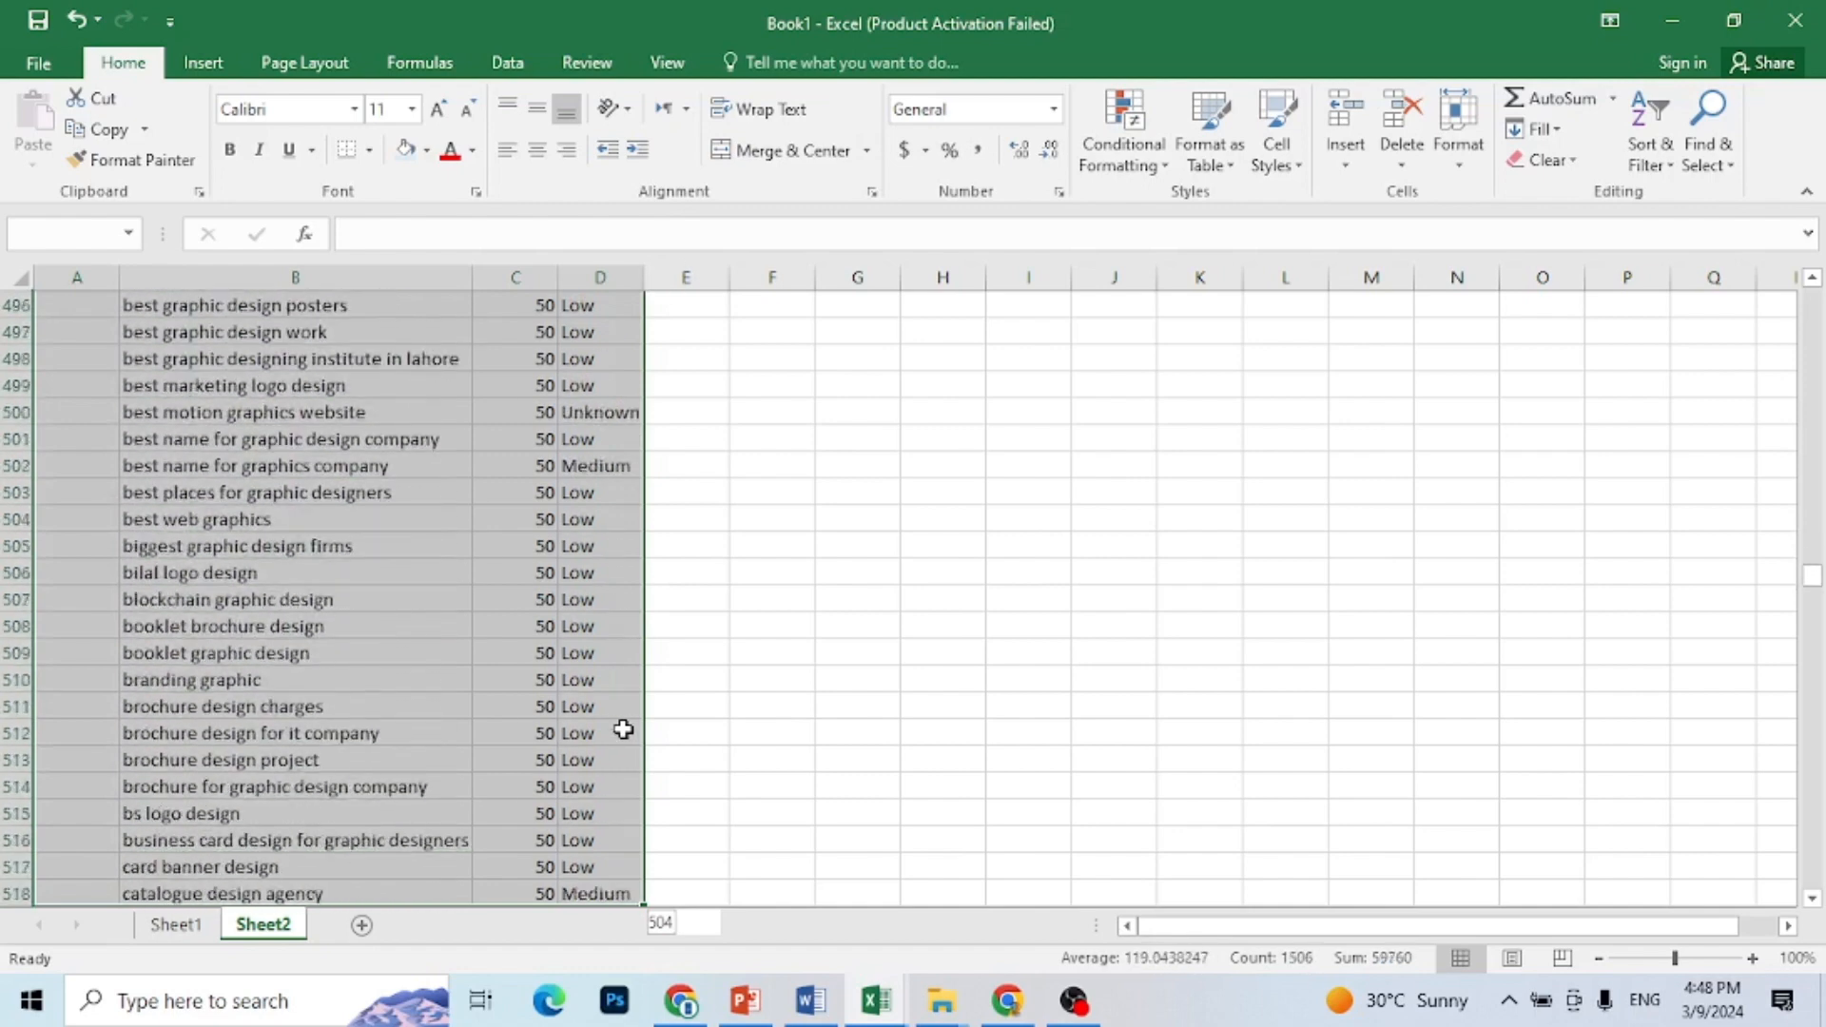
key(shift+Down)
key(shift+Down)
key(shift+Down)
key(shift+Down)
key(shift+Down)
key(shift+Down)
key(shift+Down)
key(shift+Down)
key(shift+Down)
key(shift+Down)
key(shift+Down)
key(shift+Down)
key(shift+Down)
key(shift+Down)
key(shift+Down)
key(shift+Down)
key(shift+Down)
key(shift+Down)
key(shift+Down)
key(shift+Down)
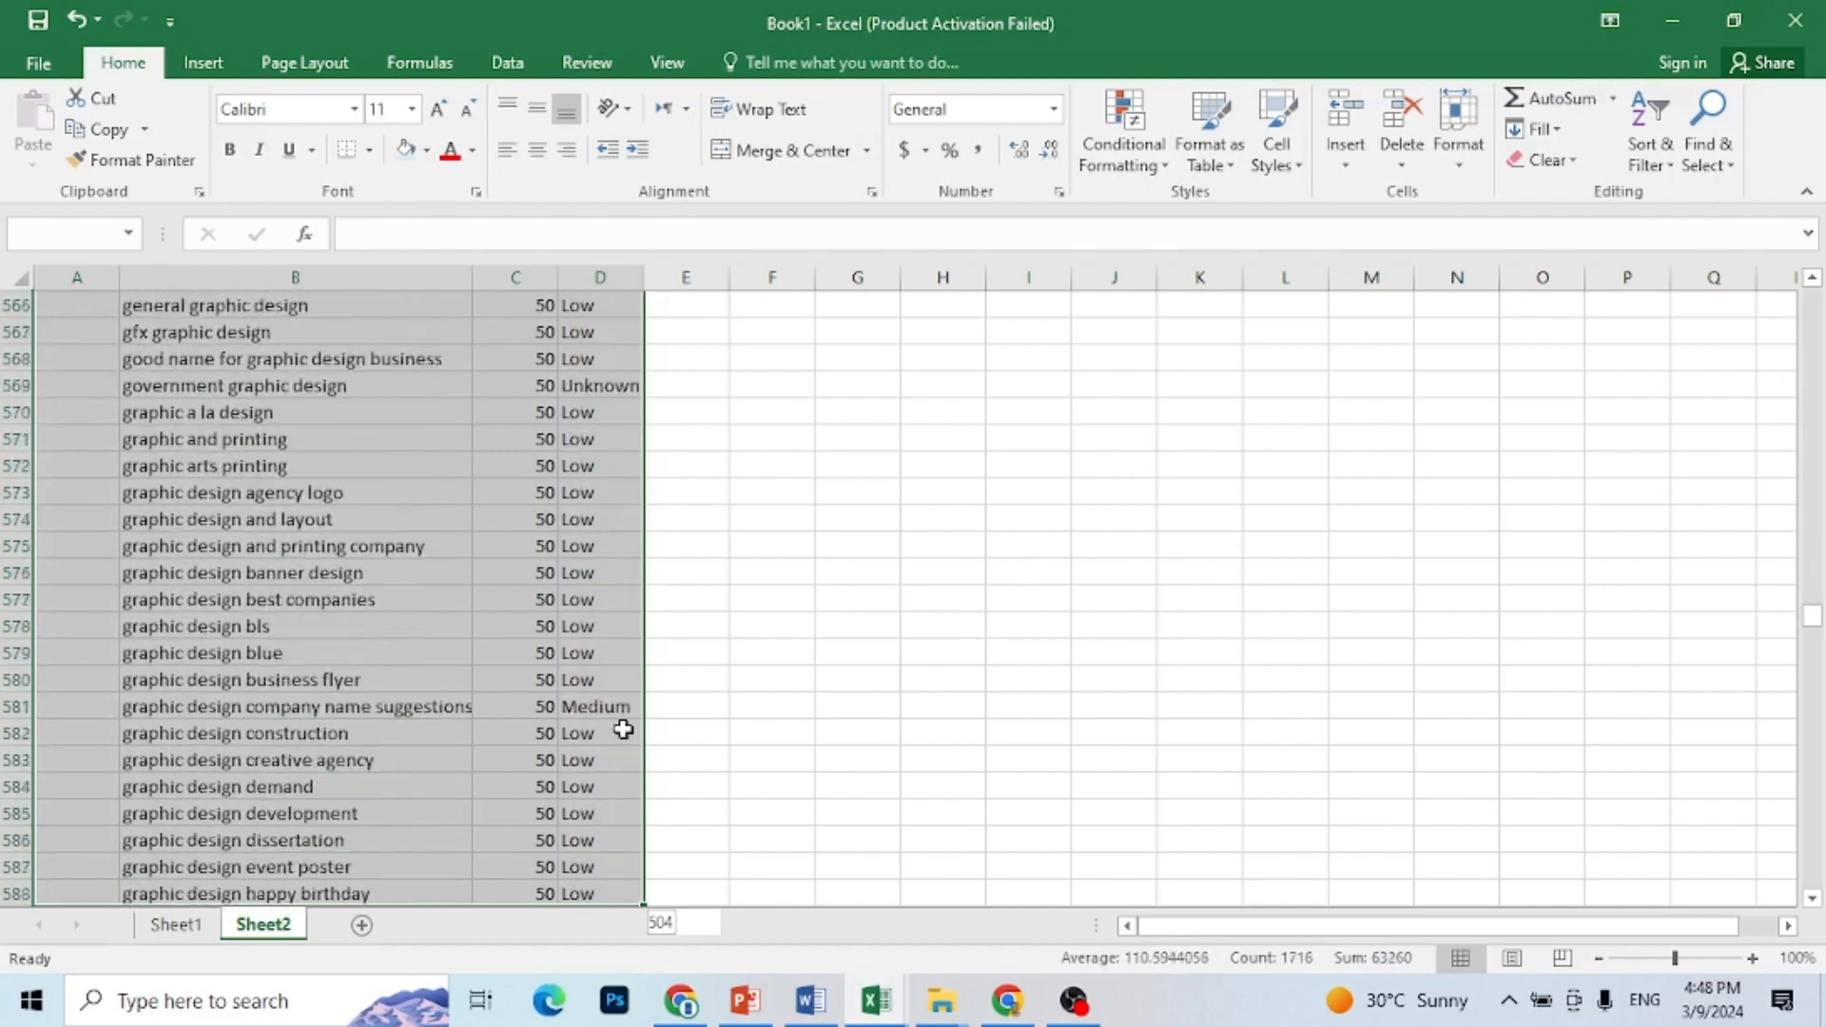
key(shift+Down)
key(shift+Down)
key(shift+Down)
key(shift+Down)
key(shift+Down)
key(shift+Down)
key(shift+Down)
key(shift+Down)
key(shift+Down)
key(shift+Down)
key(shift+Down)
key(shift+Down)
key(shift+Down)
key(shift+Down)
key(shift+Down)
key(shift+Down)
key(shift+Down)
key(shift+Down)
key(shift+Down)
key(shift+Down)
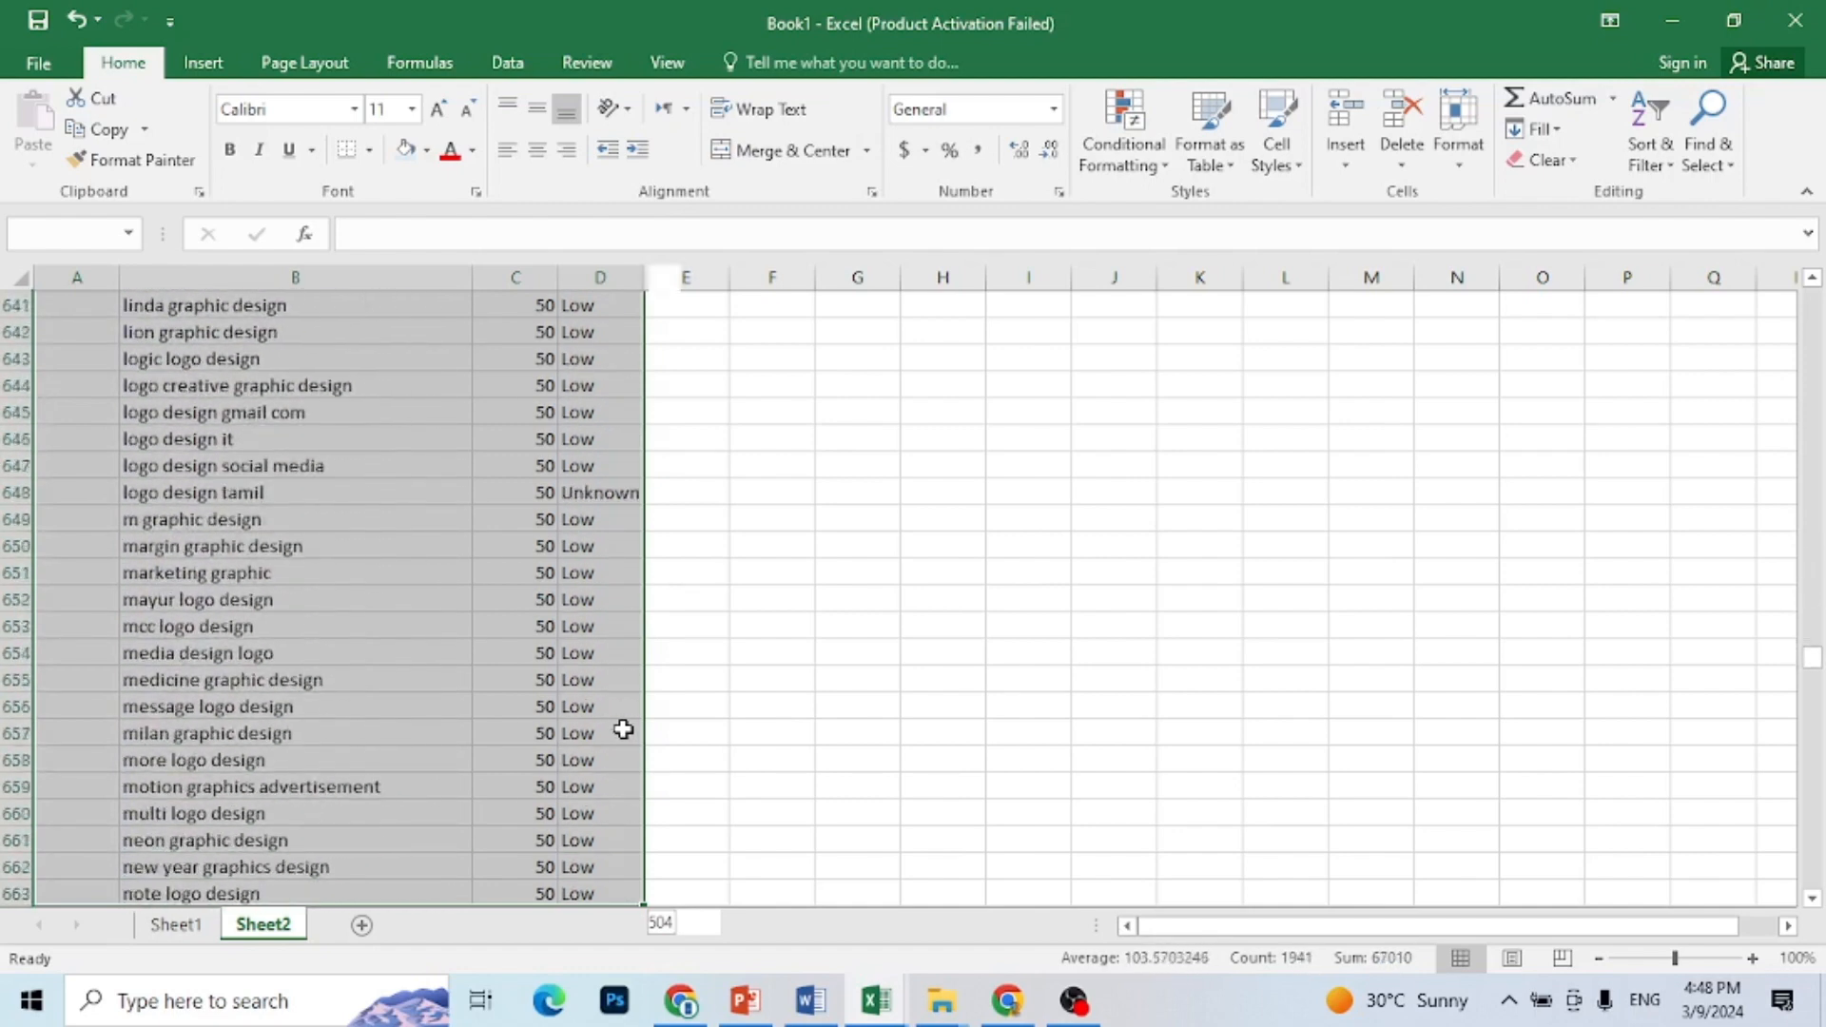
key(shift+Down)
key(shift+Down)
key(shift+Down)
key(shift+Down)
key(shift+Down)
key(shift+Down)
key(shift+Down)
key(shift+Down)
key(shift+Down)
key(shift+Down)
key(shift+Down)
key(shift+Down)
key(shift+Down)
key(shift+Down)
key(shift+Down)
key(shift+Down)
key(shift+Down)
key(shift+Down)
key(shift+Down)
key(shift+Down)
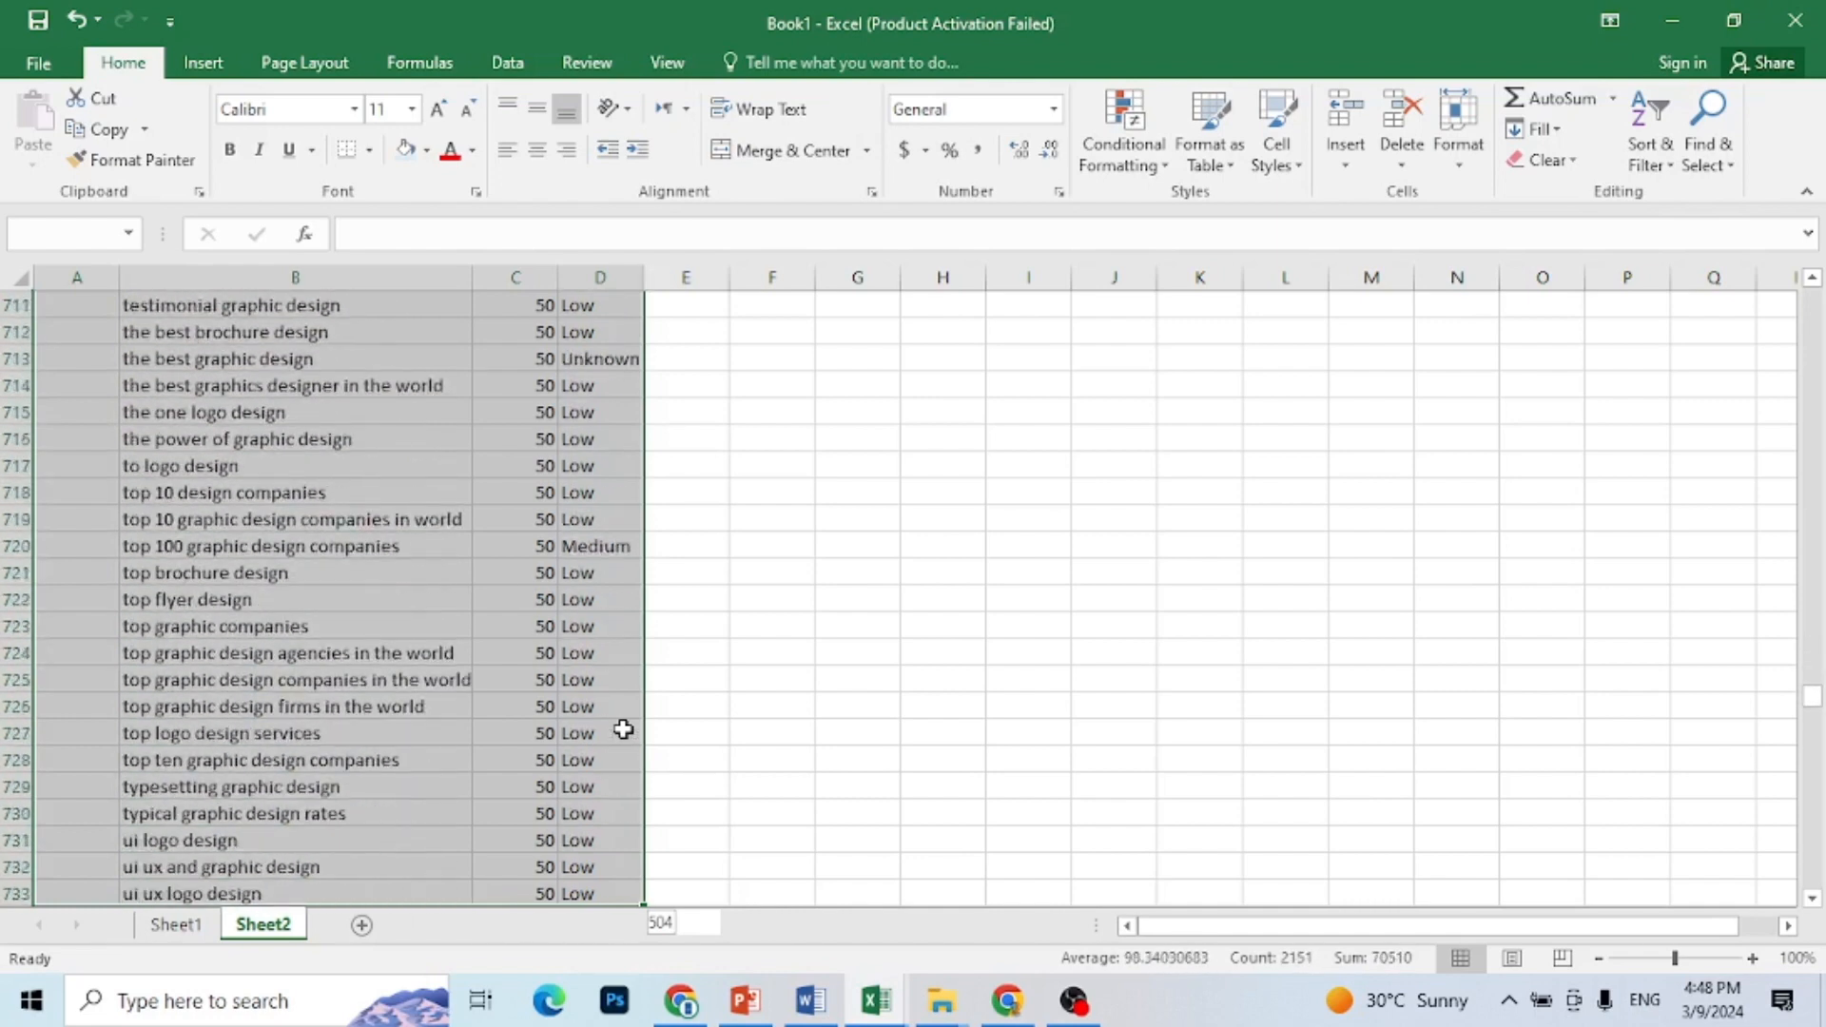
key(shift+Down)
key(shift+Down)
key(shift+Down)
key(shift+Down)
key(shift+Down)
key(shift+Down)
key(shift+Down)
key(shift+Down)
key(shift+Down)
key(shift+Down)
key(shift+Down)
key(shift+Down)
key(shift+Down)
key(shift+Down)
key(shift+Down)
key(shift+Down)
key(shift+Down)
key(shift+Down)
key(shift+Down)
key(shift+Down)
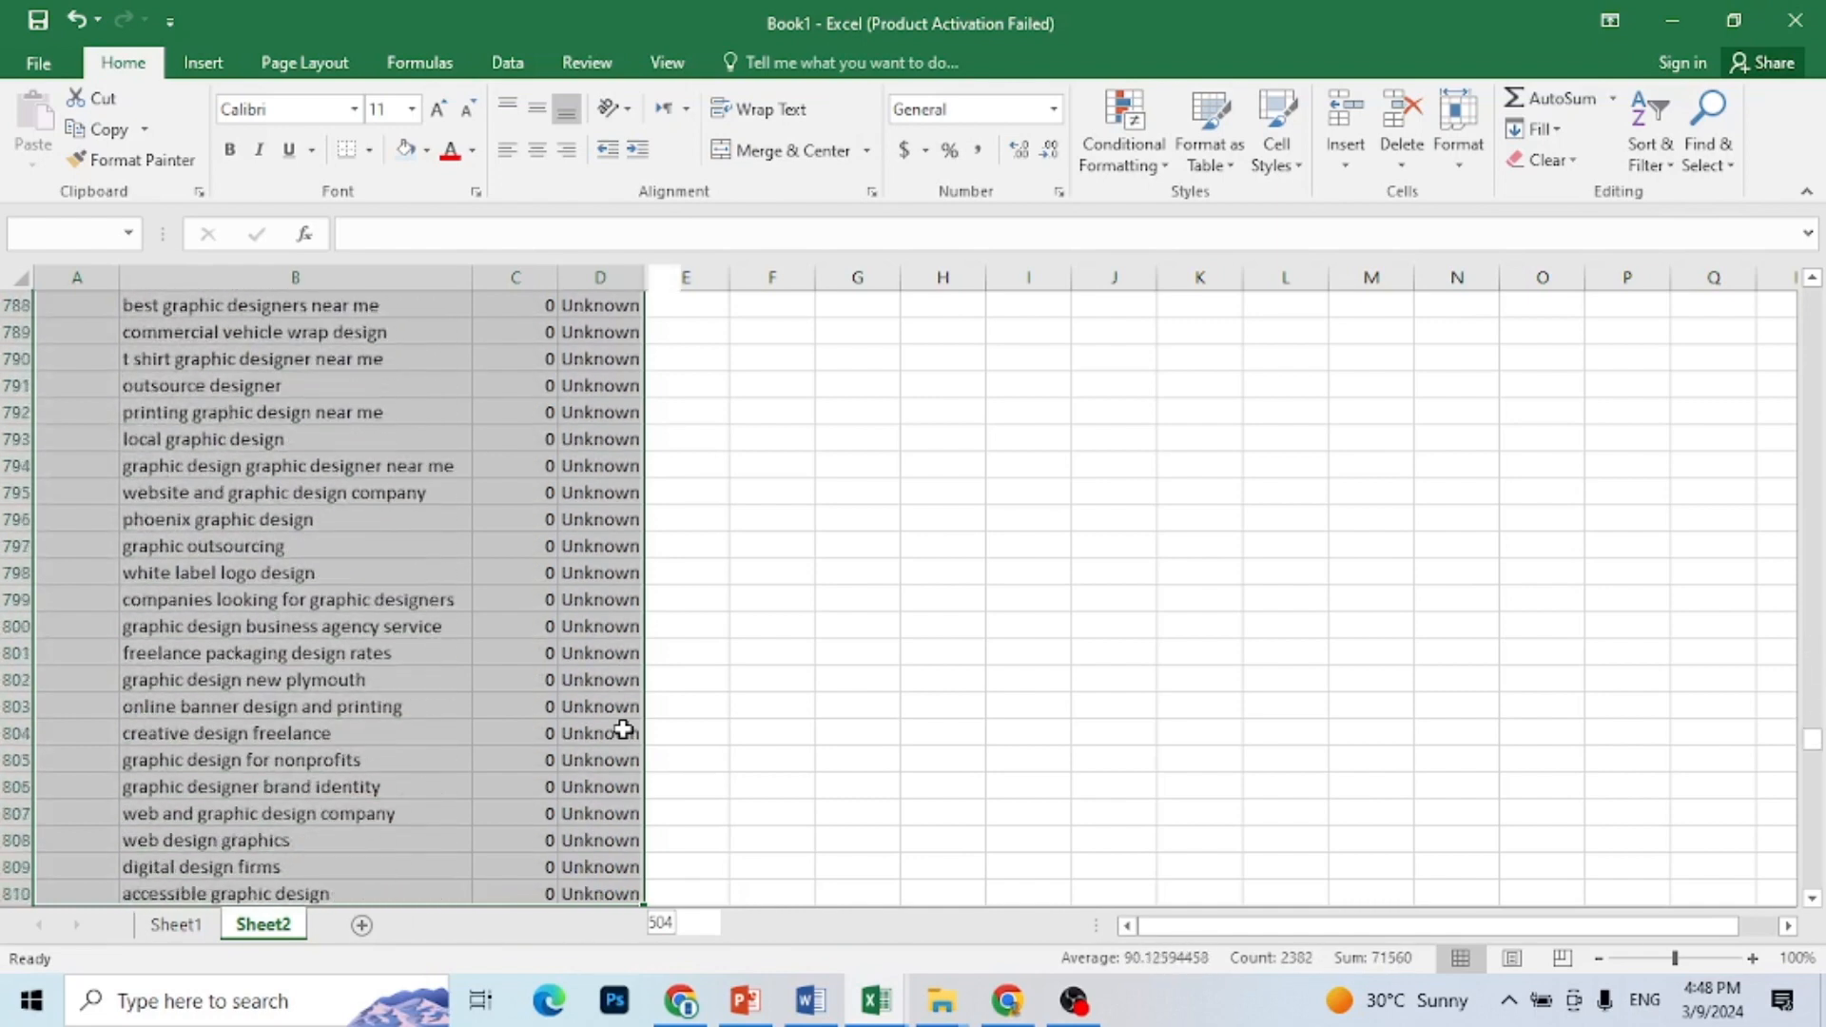
key(shift+Down)
key(shift+Down)
key(shift+Down)
key(shift+Down)
key(shift+Down)
key(shift+Down)
key(shift+Down)
key(shift+Down)
key(shift+Down)
key(shift+Down)
key(shift+Down)
key(shift+Down)
key(shift+Down)
key(shift+Down)
key(shift+Down)
key(shift+Down)
key(shift+Down)
key(shift+Down)
key(shift+Down)
key(shift+Down)
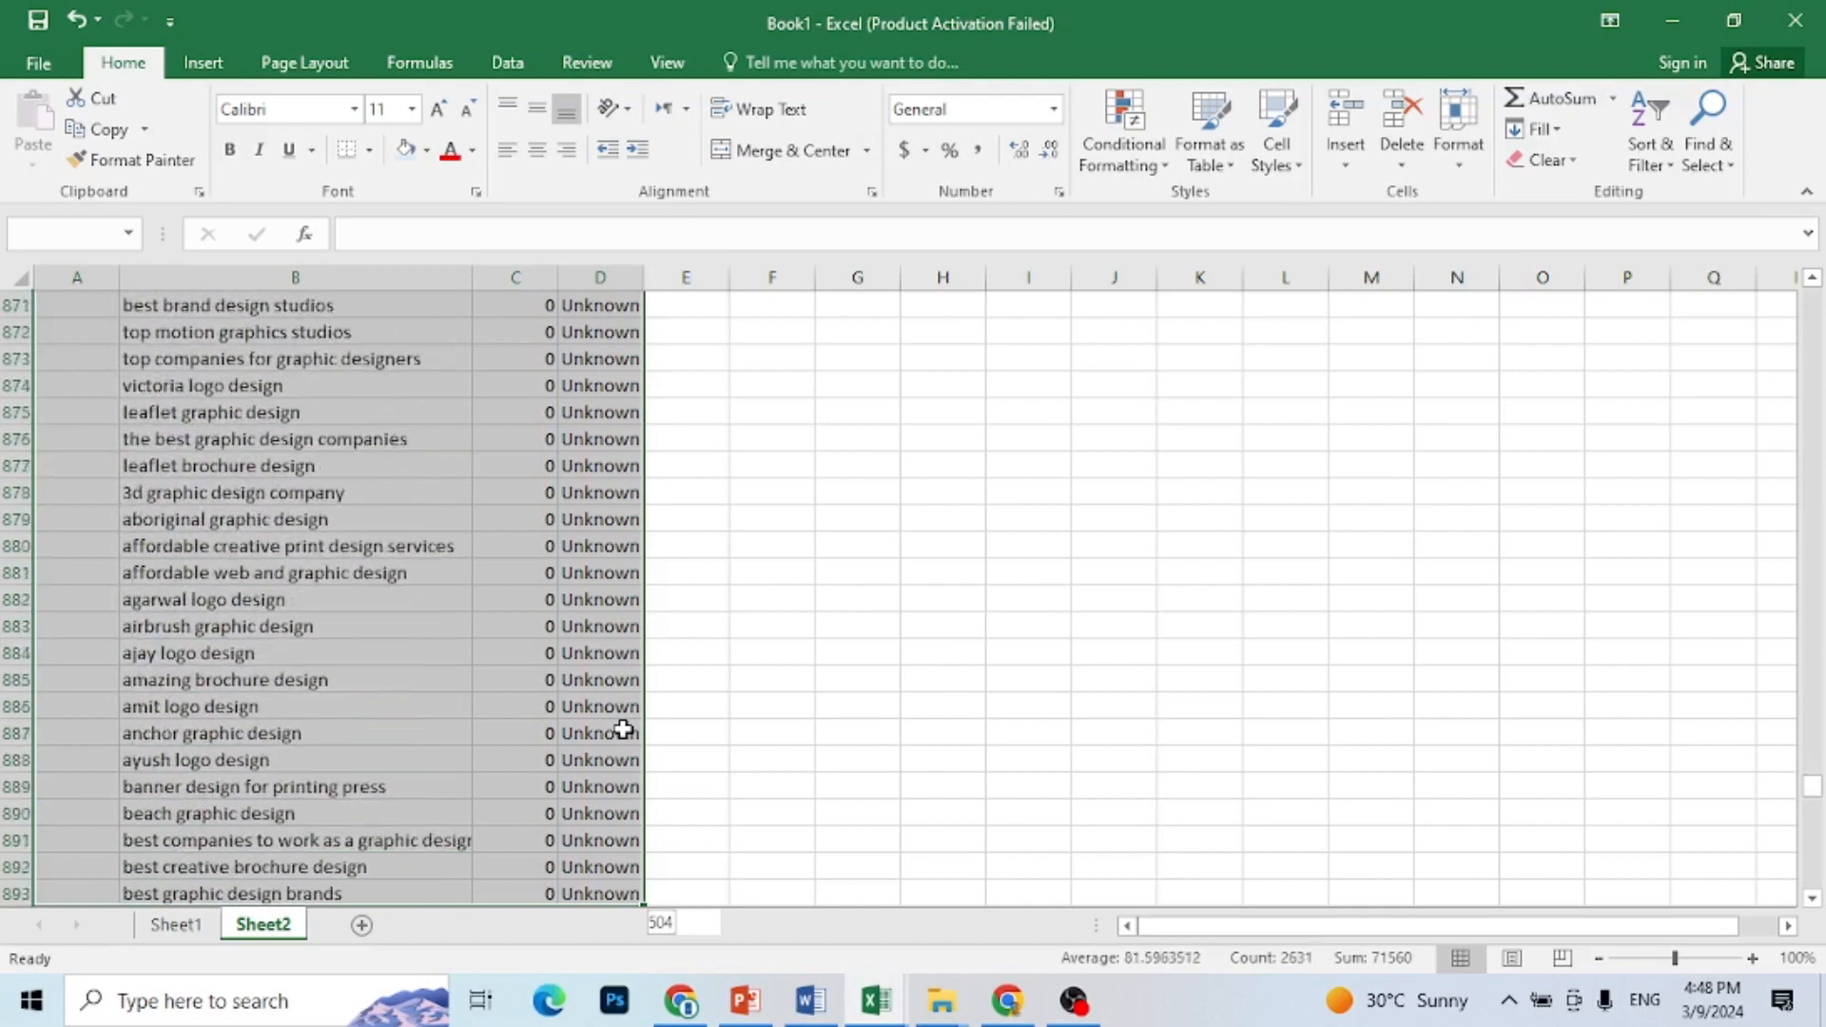
key(shift+Down)
key(shift+Down)
key(shift+Down)
key(shift+Down)
key(shift+Down)
key(shift+Down)
key(shift+Down)
key(shift+Down)
key(shift+Down)
key(shift+Down)
key(shift+Down)
key(shift+Down)
key(shift+Down)
key(shift+Down)
key(shift+Down)
key(shift+Down)
key(shift+Down)
key(shift+Down)
key(shift+Down)
key(shift+Down)
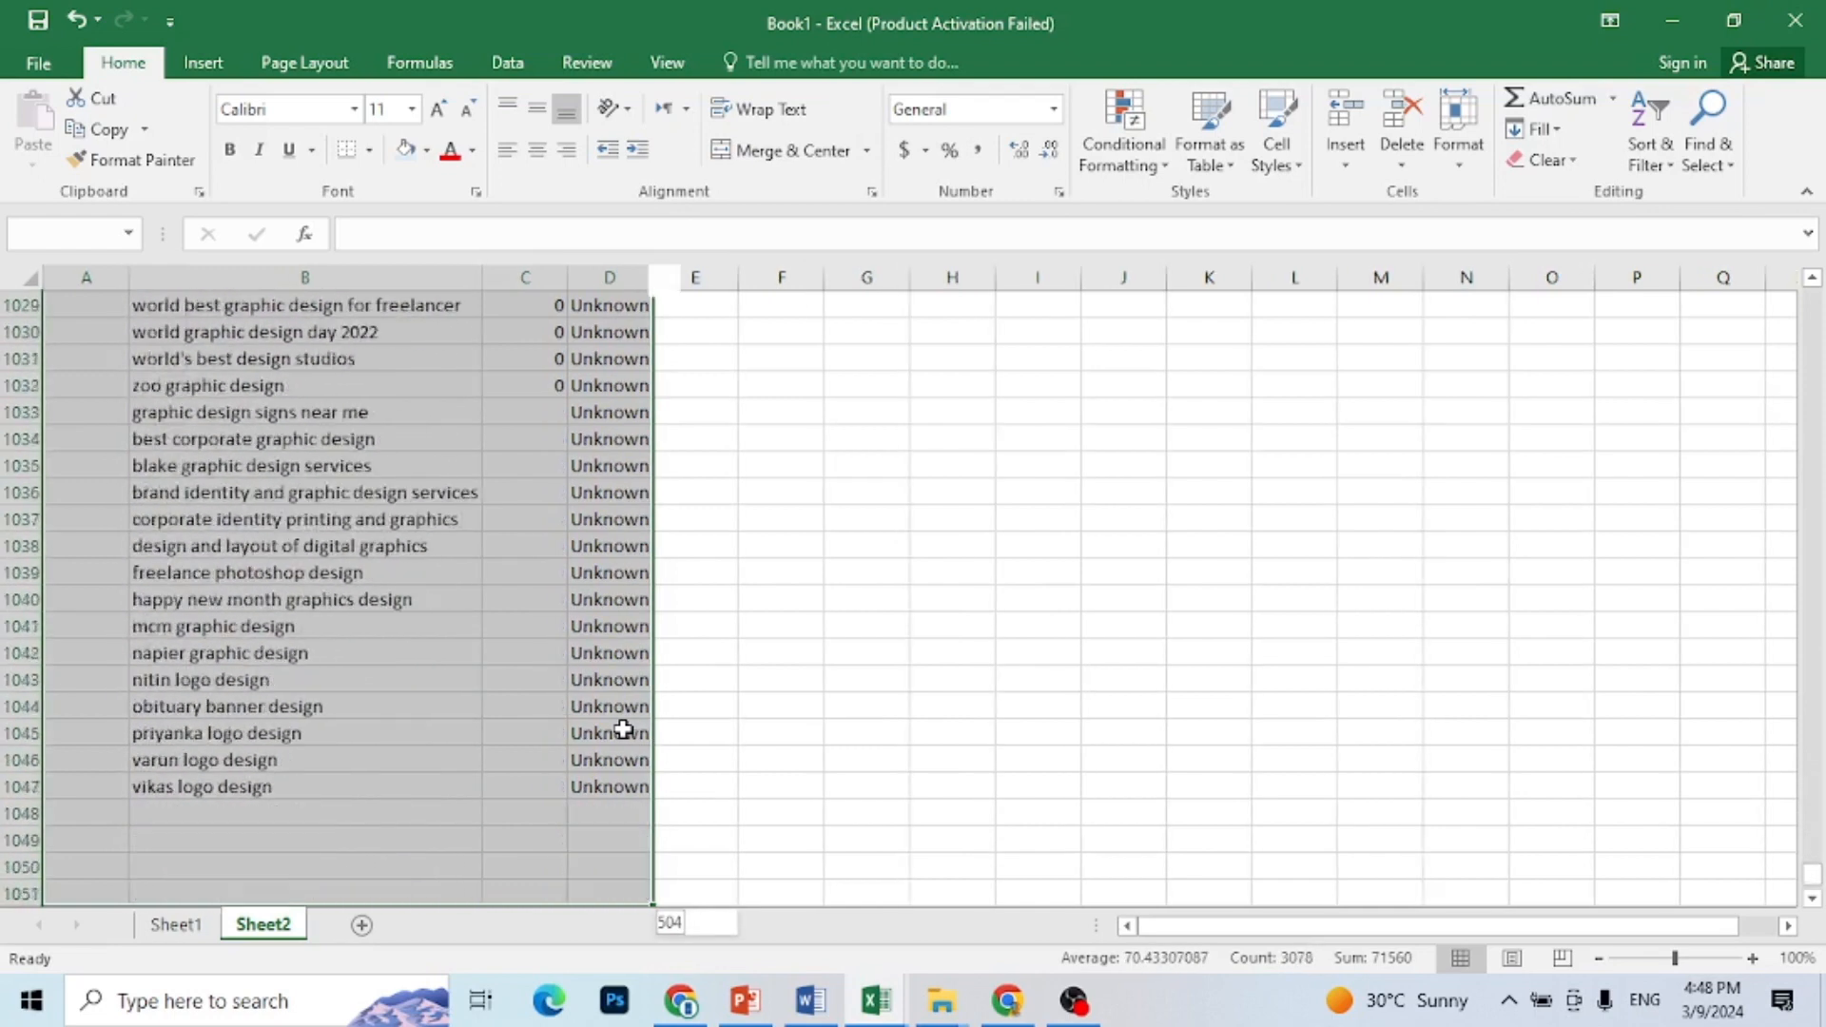
key(shift+Down)
key(shift+Down)
key(shift+Down)
key(shift+Down)
key(shift+Down)
key(shift+Down)
key(shift+Down)
key(shift+Down)
key(shift+Down)
key(shift+Down)
right_click(530, 693)
click(644, 385)
click(583, 379)
click(605, 440)
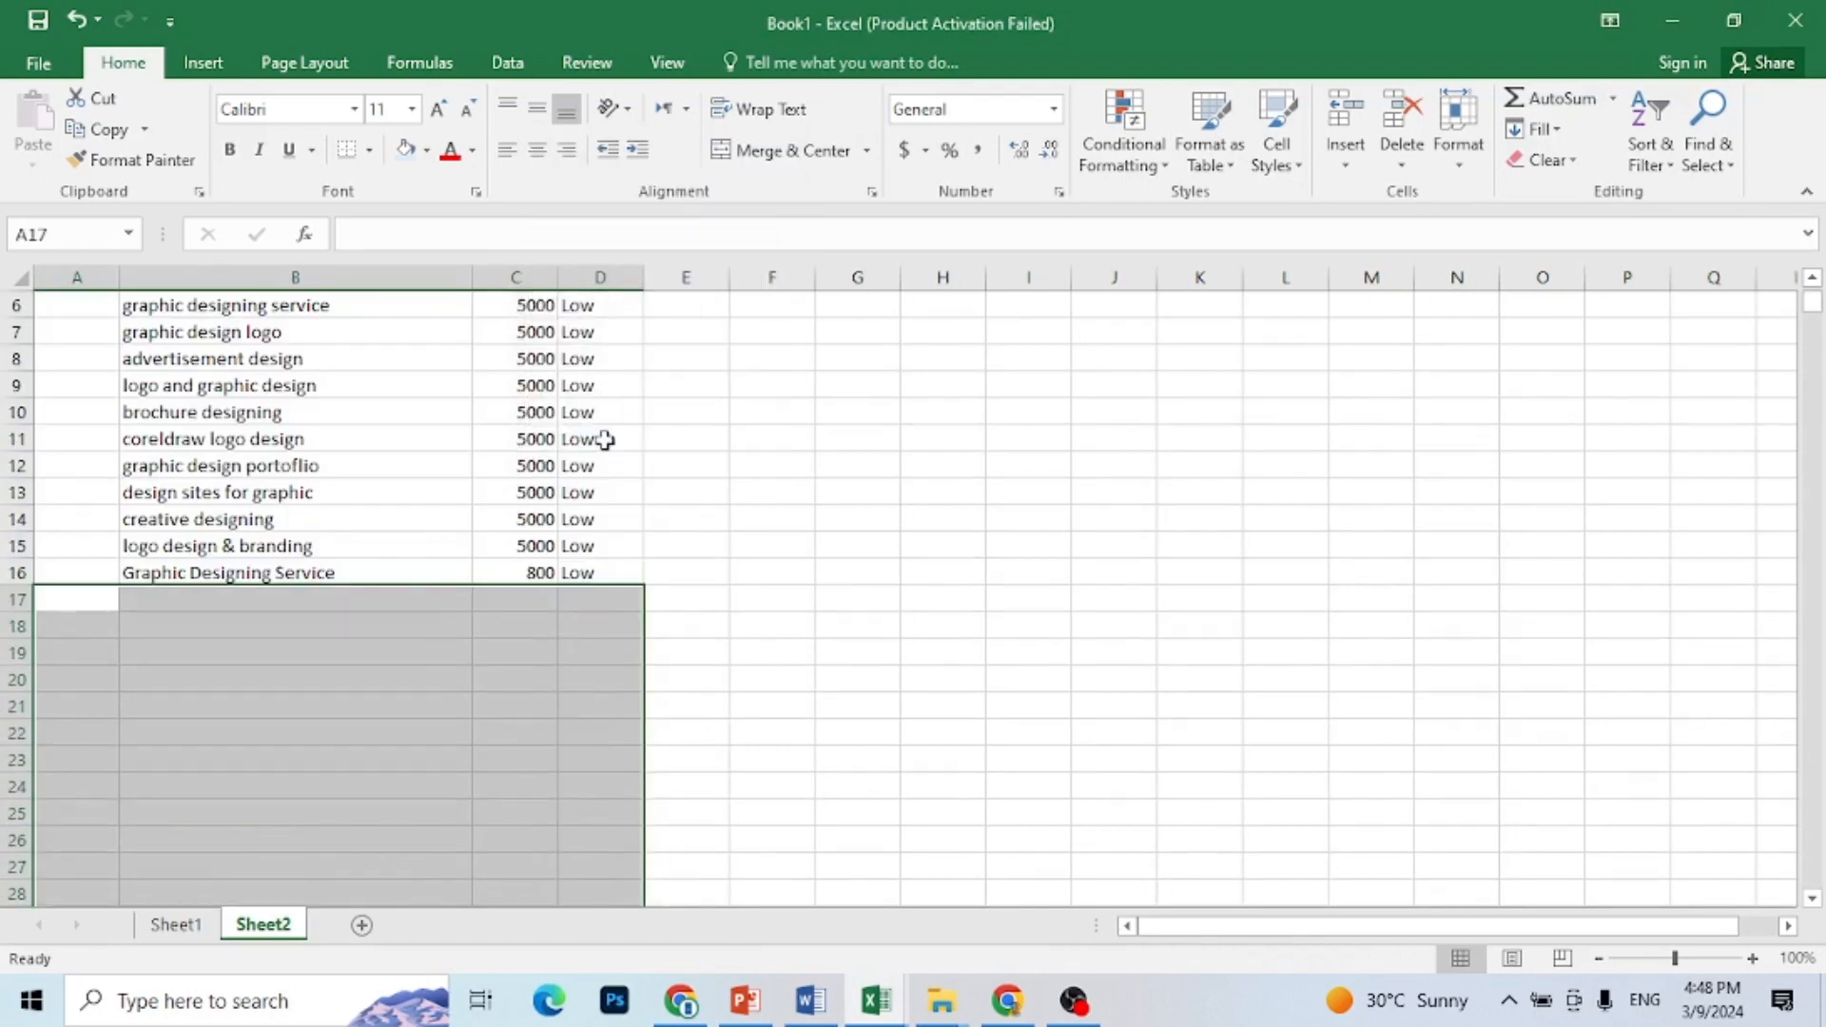
click(856, 625)
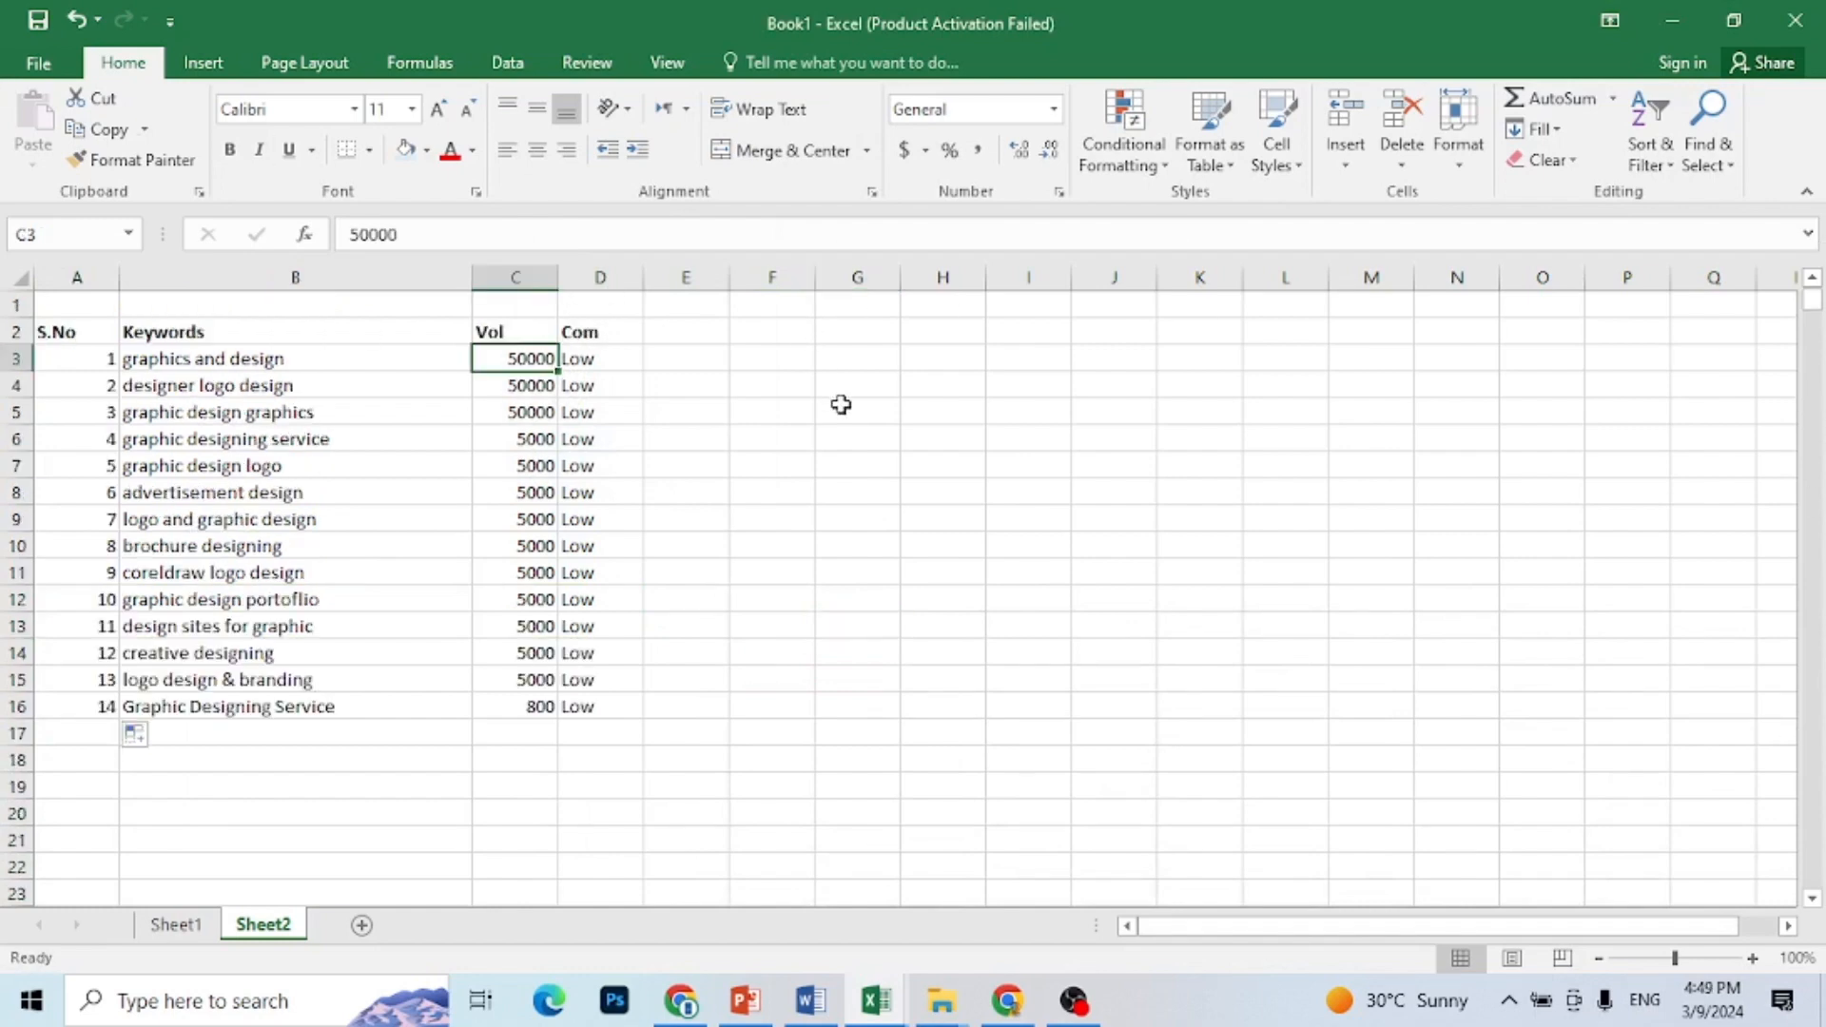
click(842, 405)
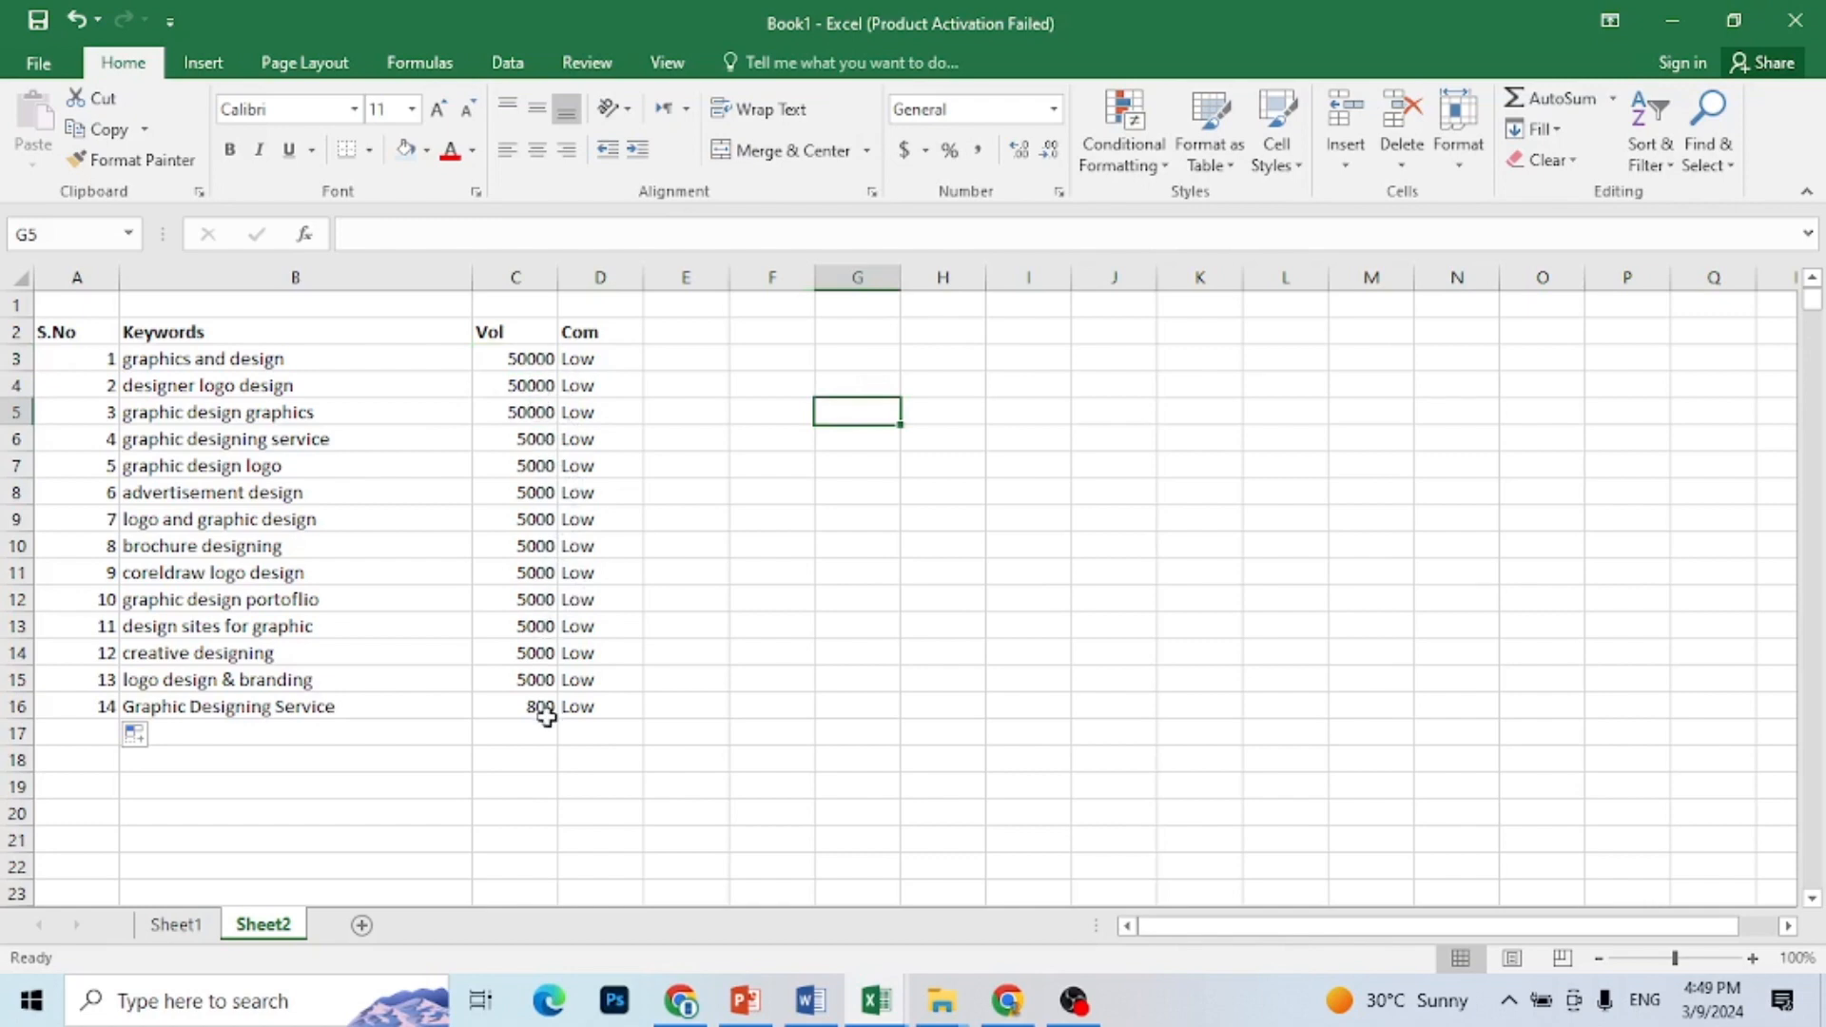
Step: Delete the entire row 16 containing the keyword Graphic Designing Service with volume 800
drag(601, 709, 238, 708)
right_click(237, 709)
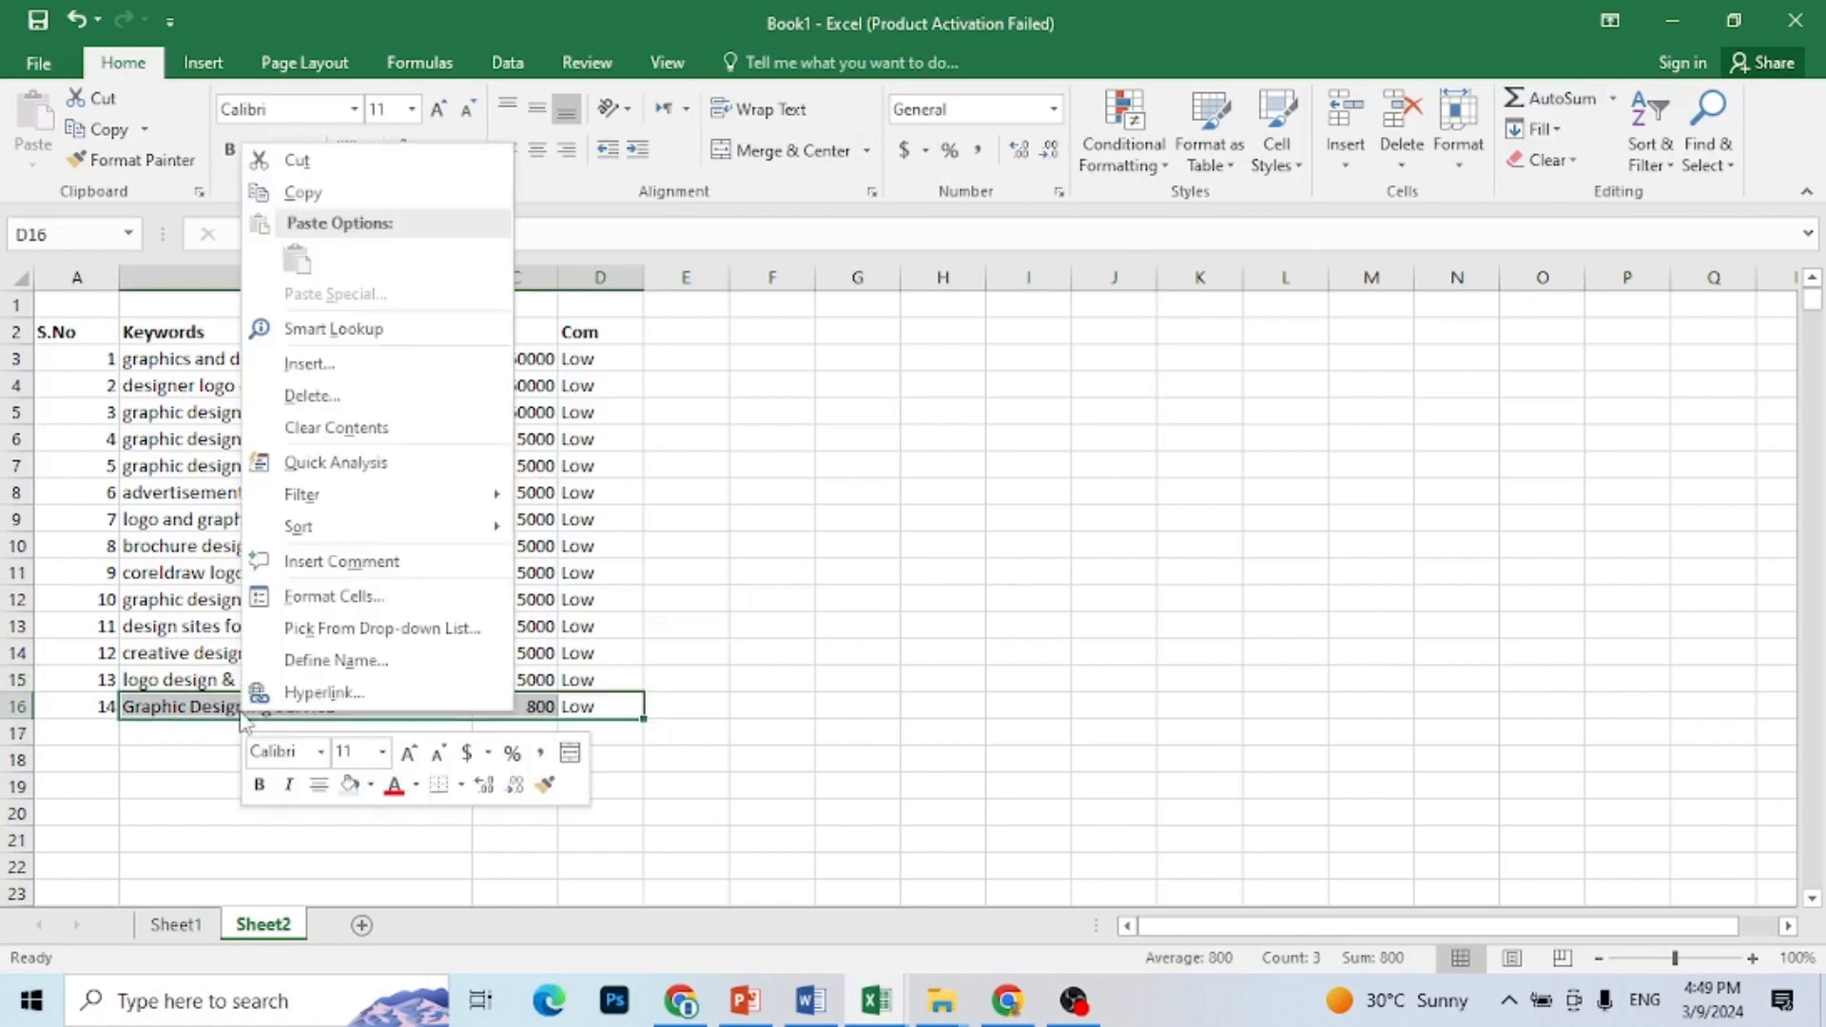
click(327, 403)
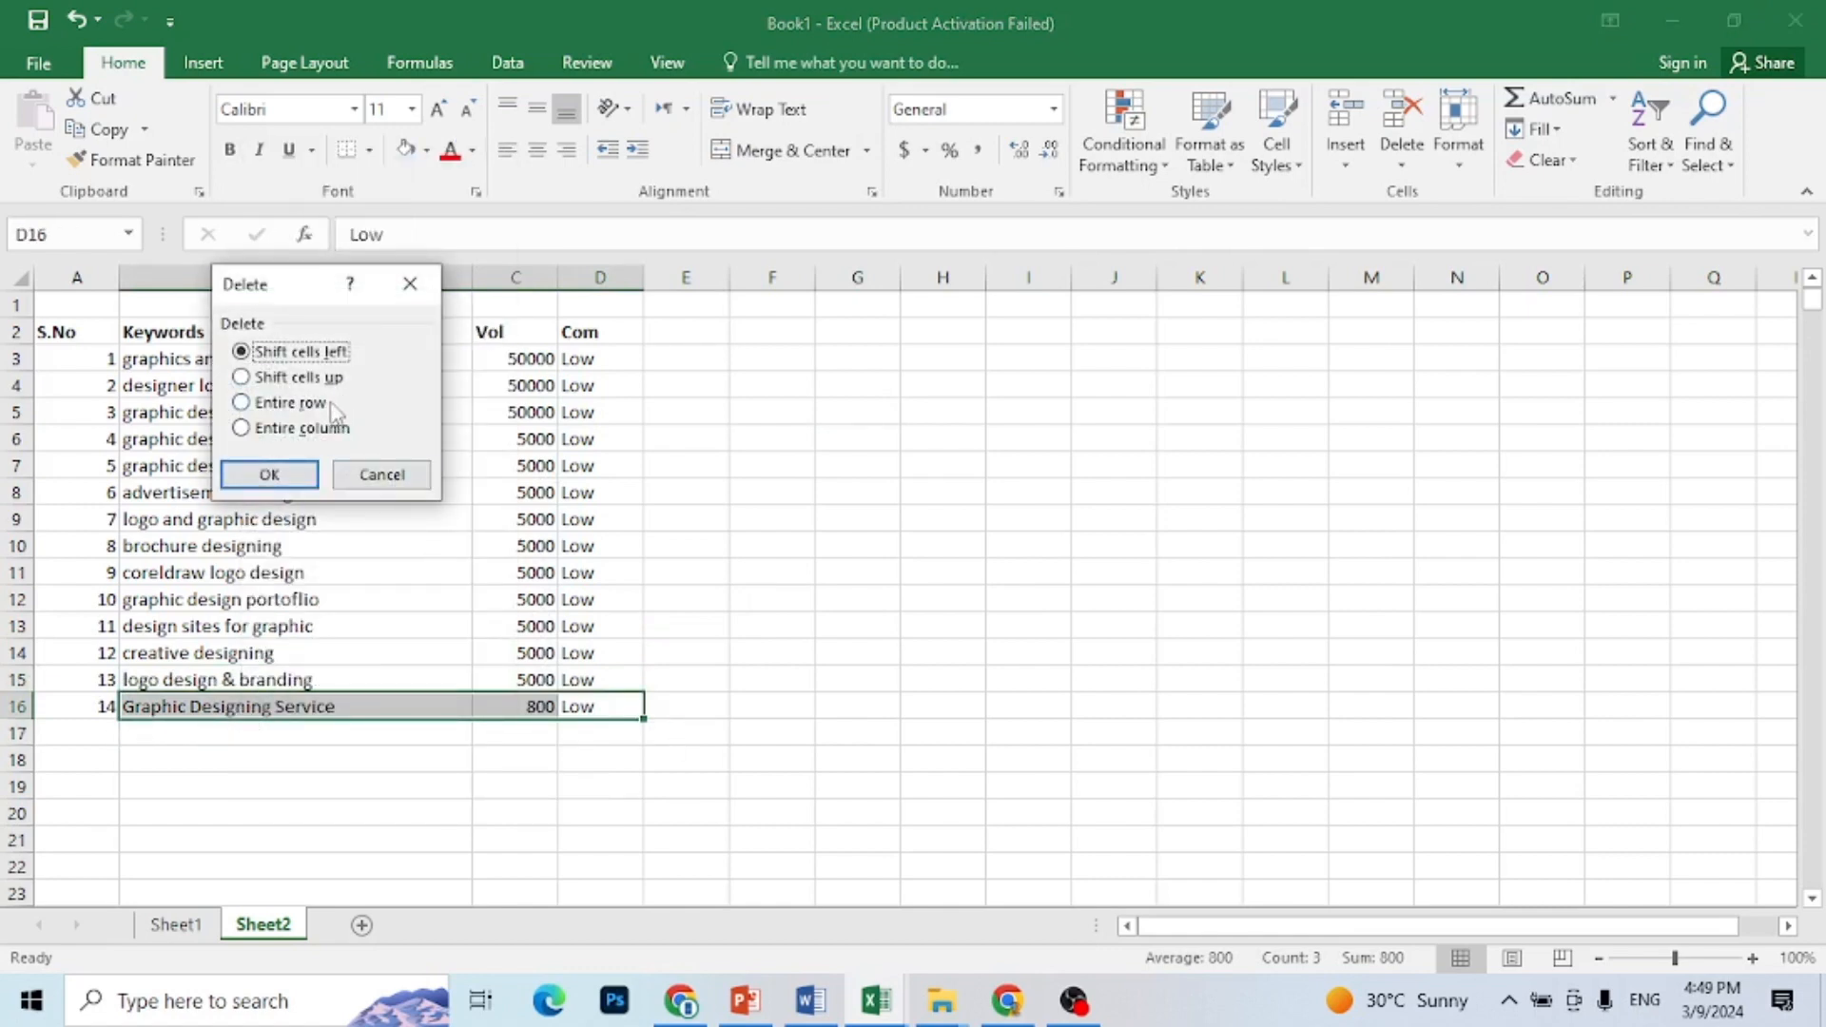
click(295, 475)
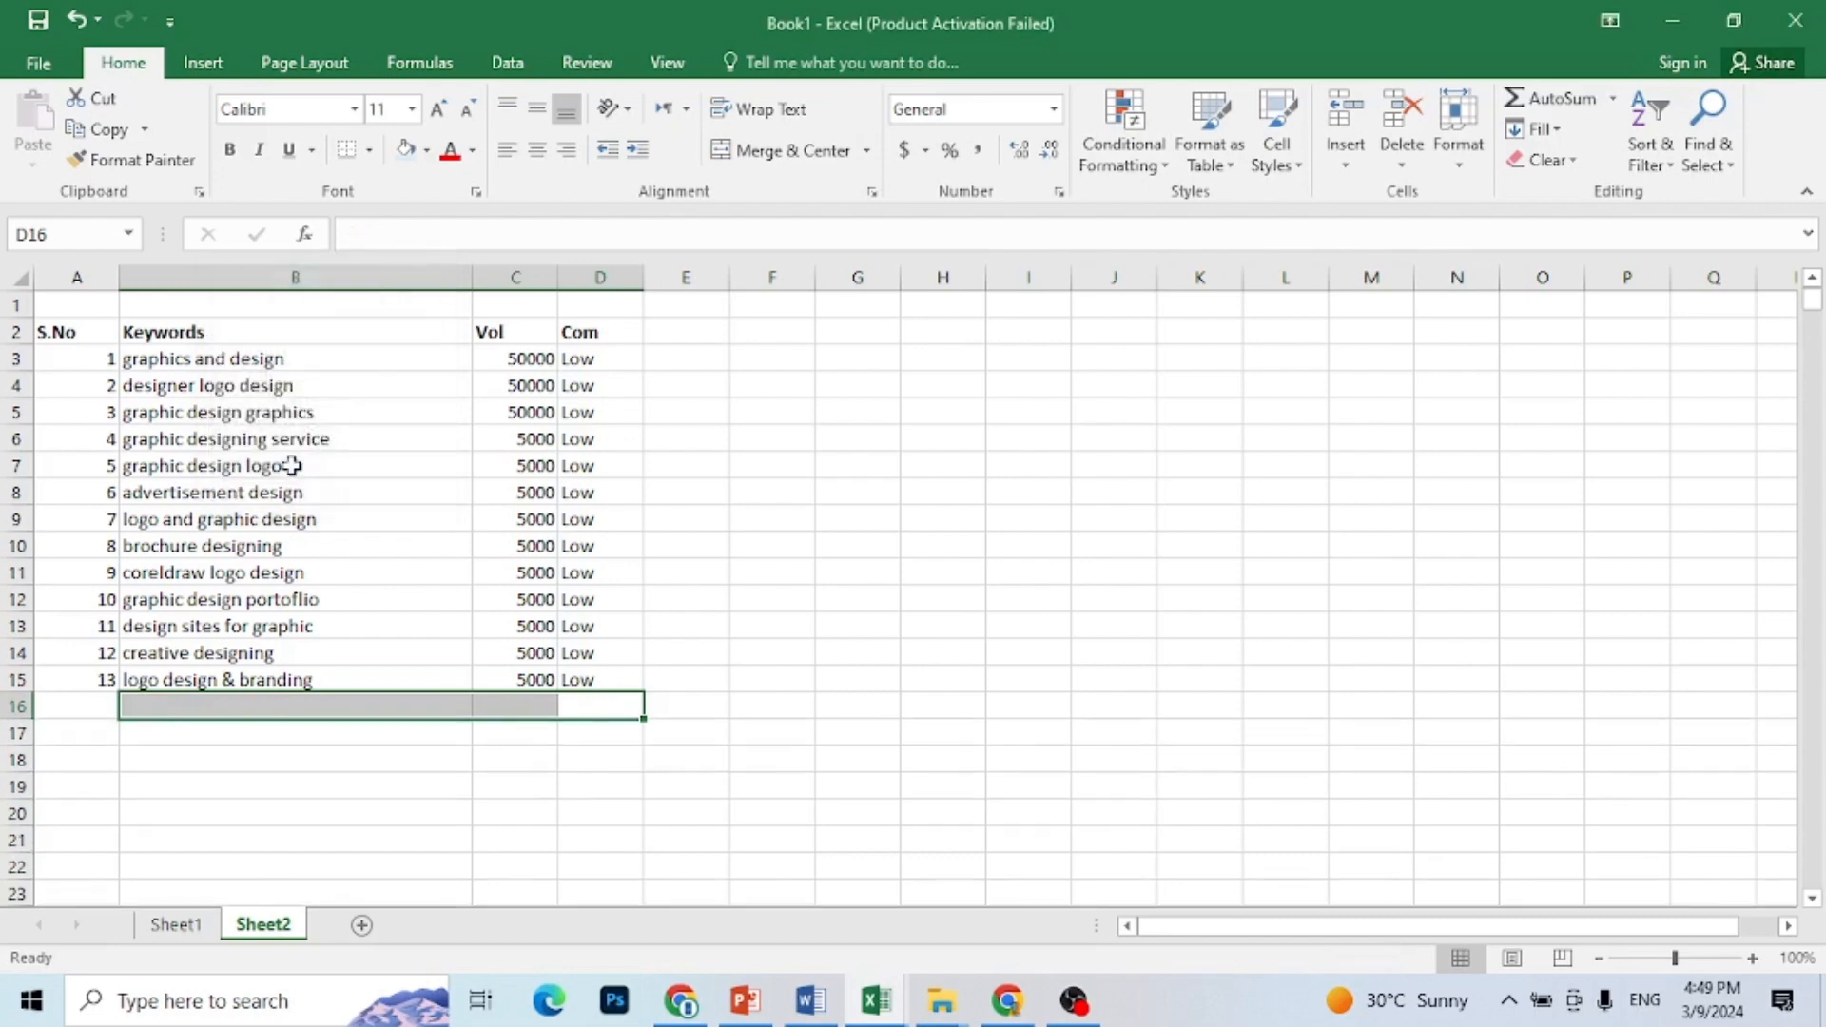
click(827, 681)
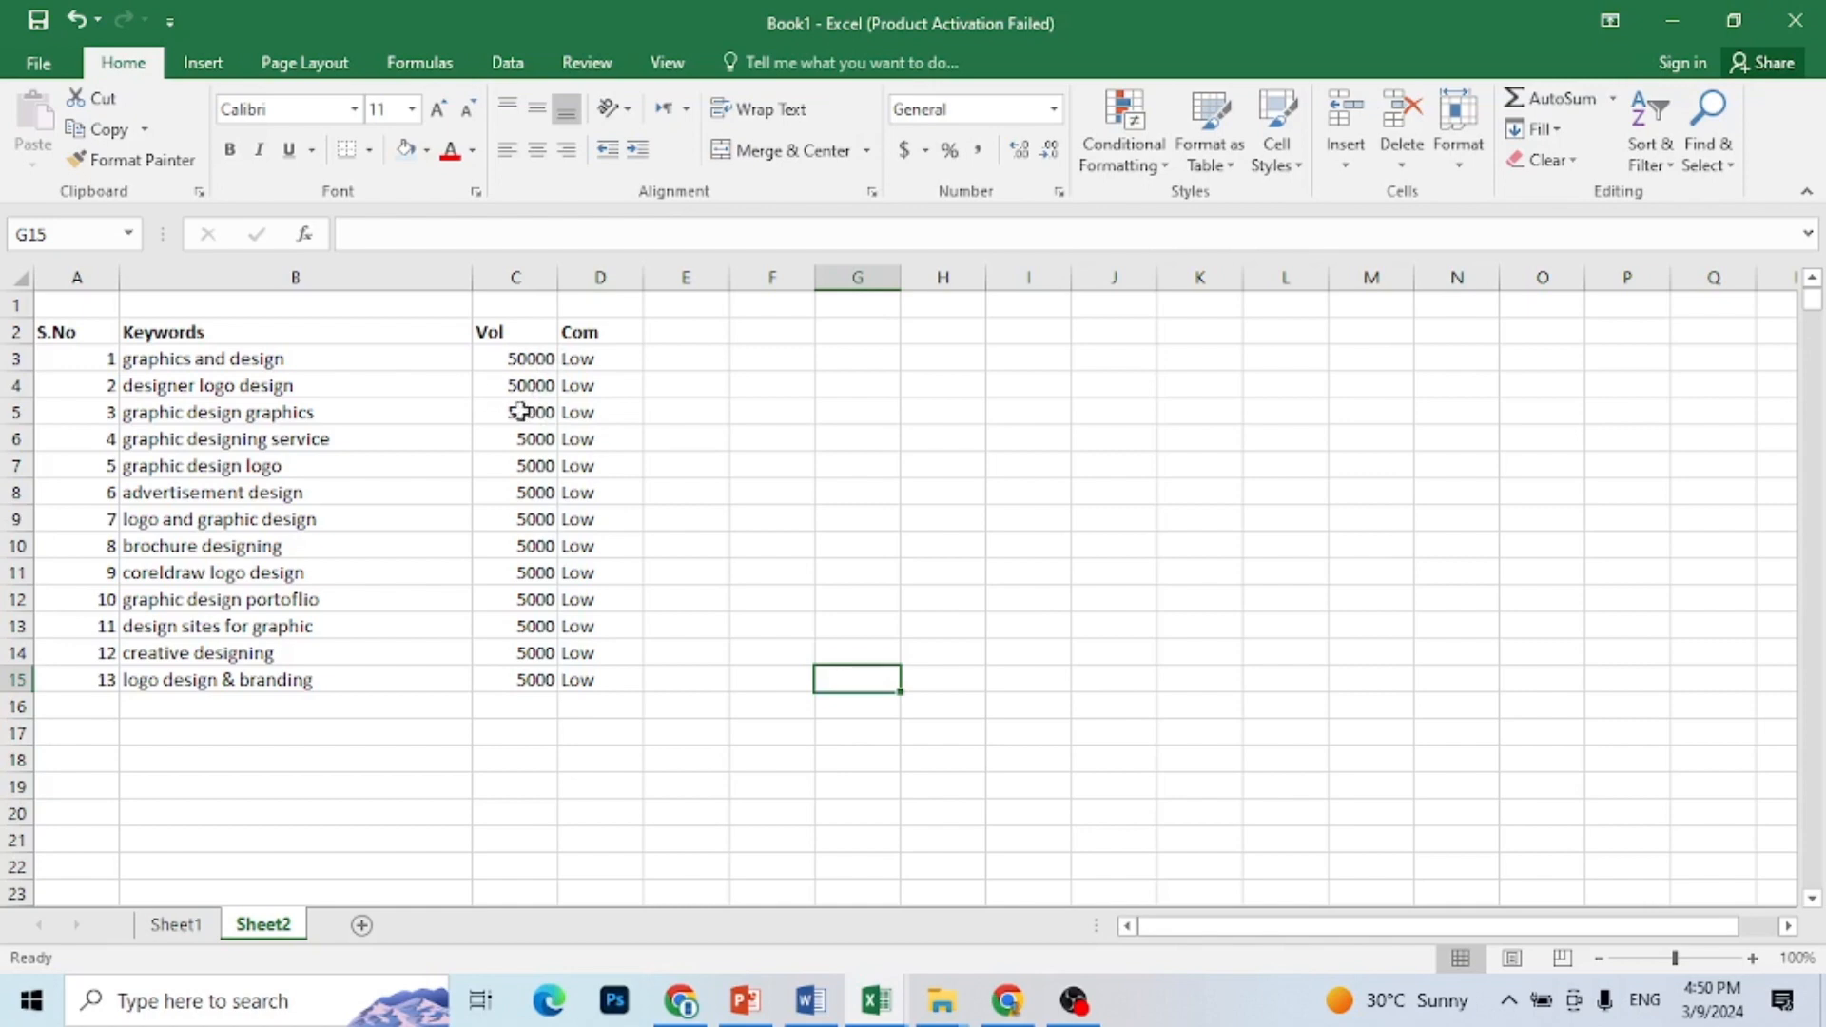
Step: Delete the entire row of the keyword "graphic design logo"
click(409, 437)
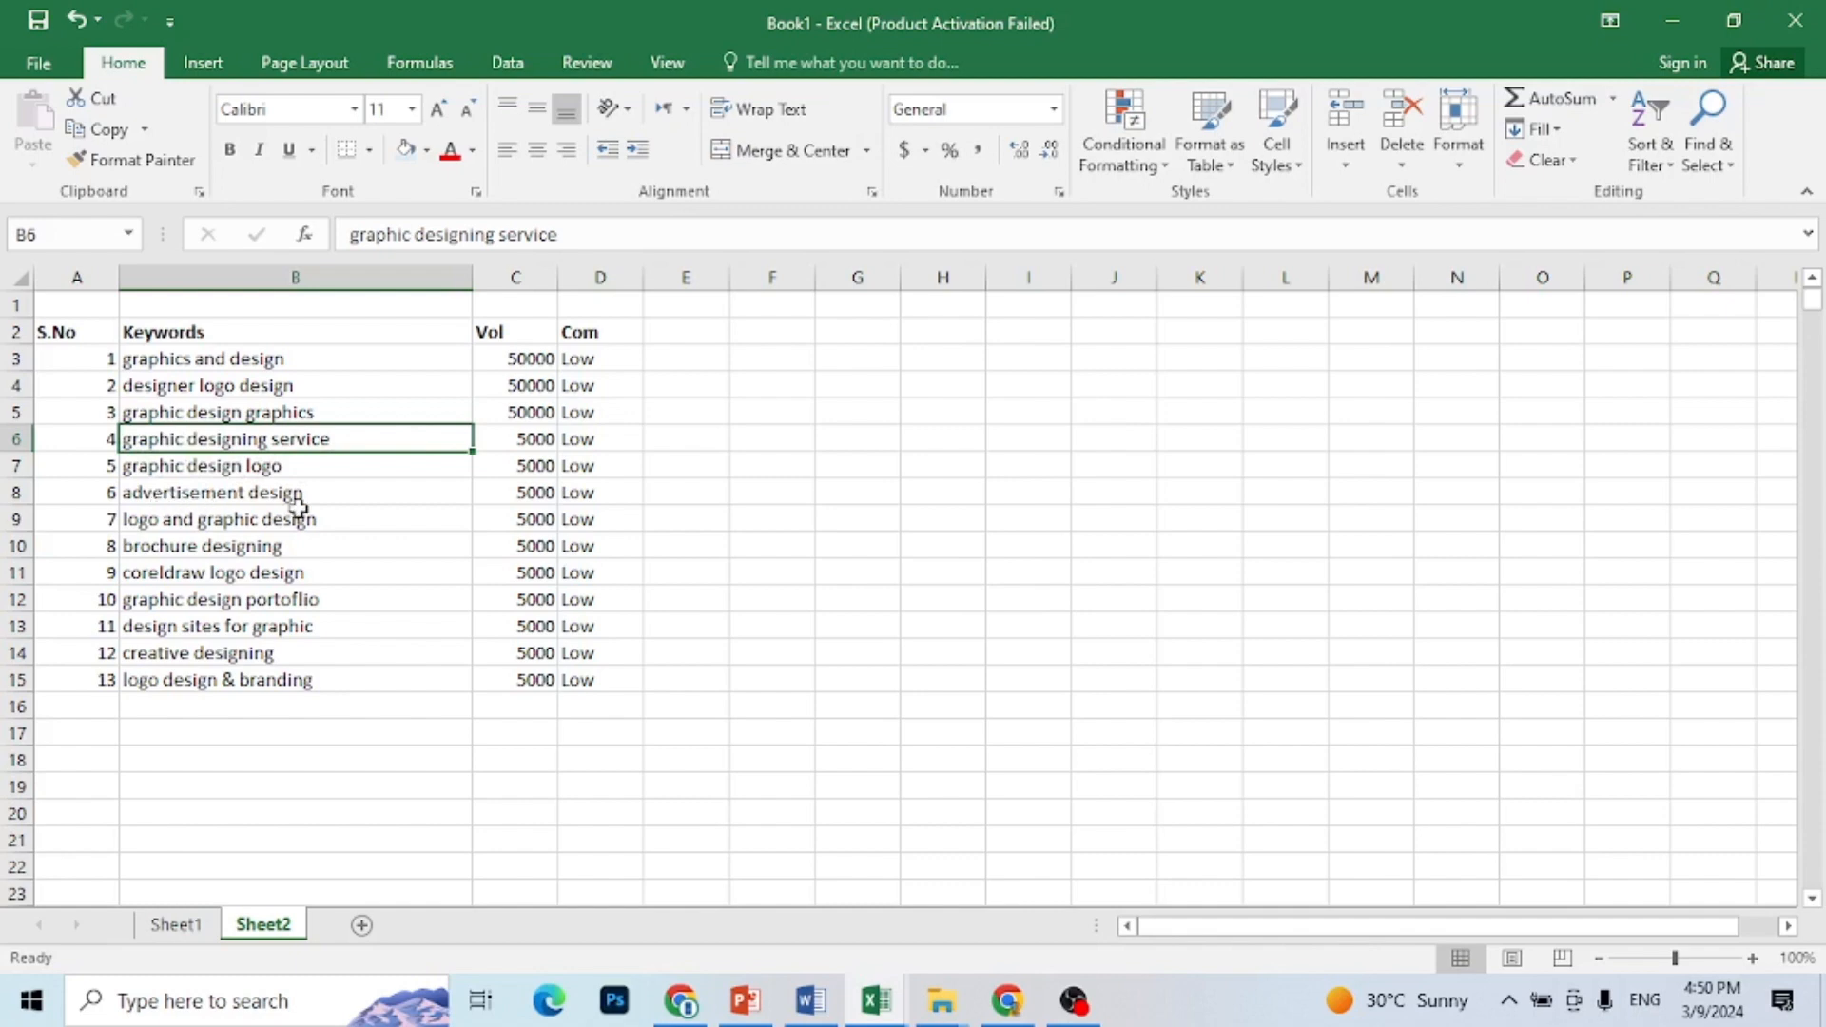
click(300, 466)
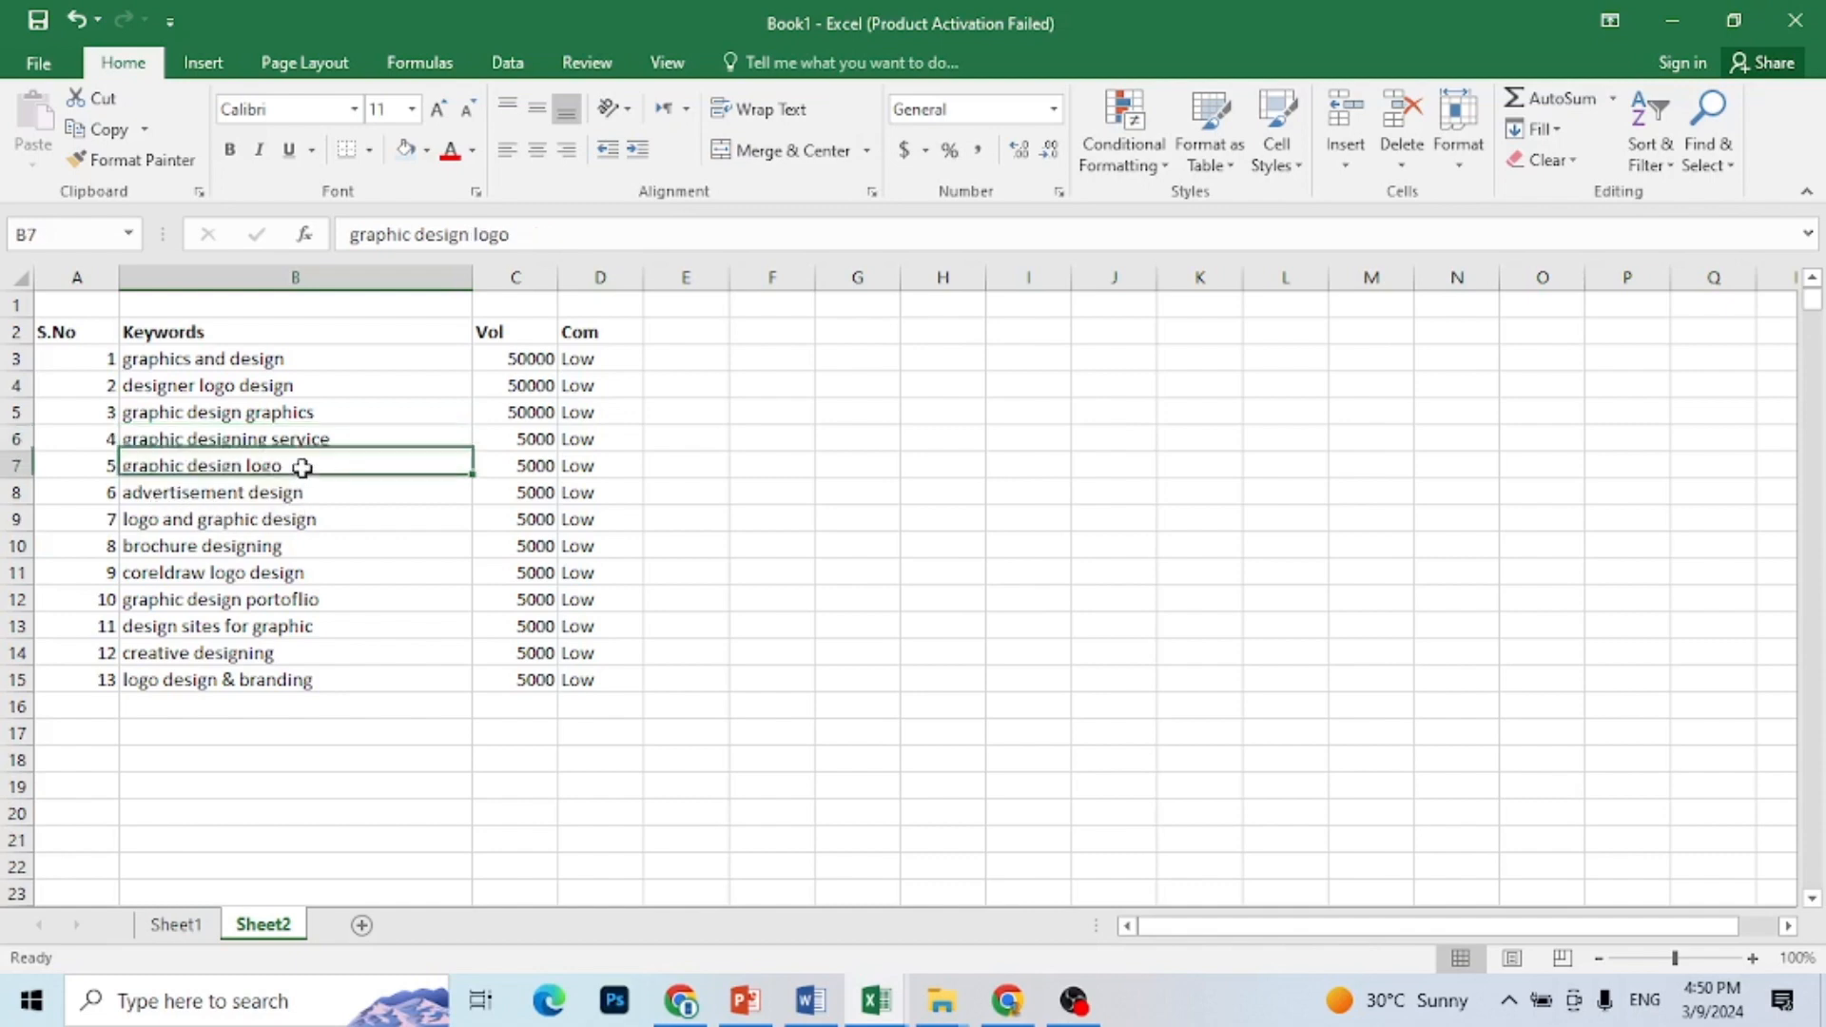
right_click(300, 466)
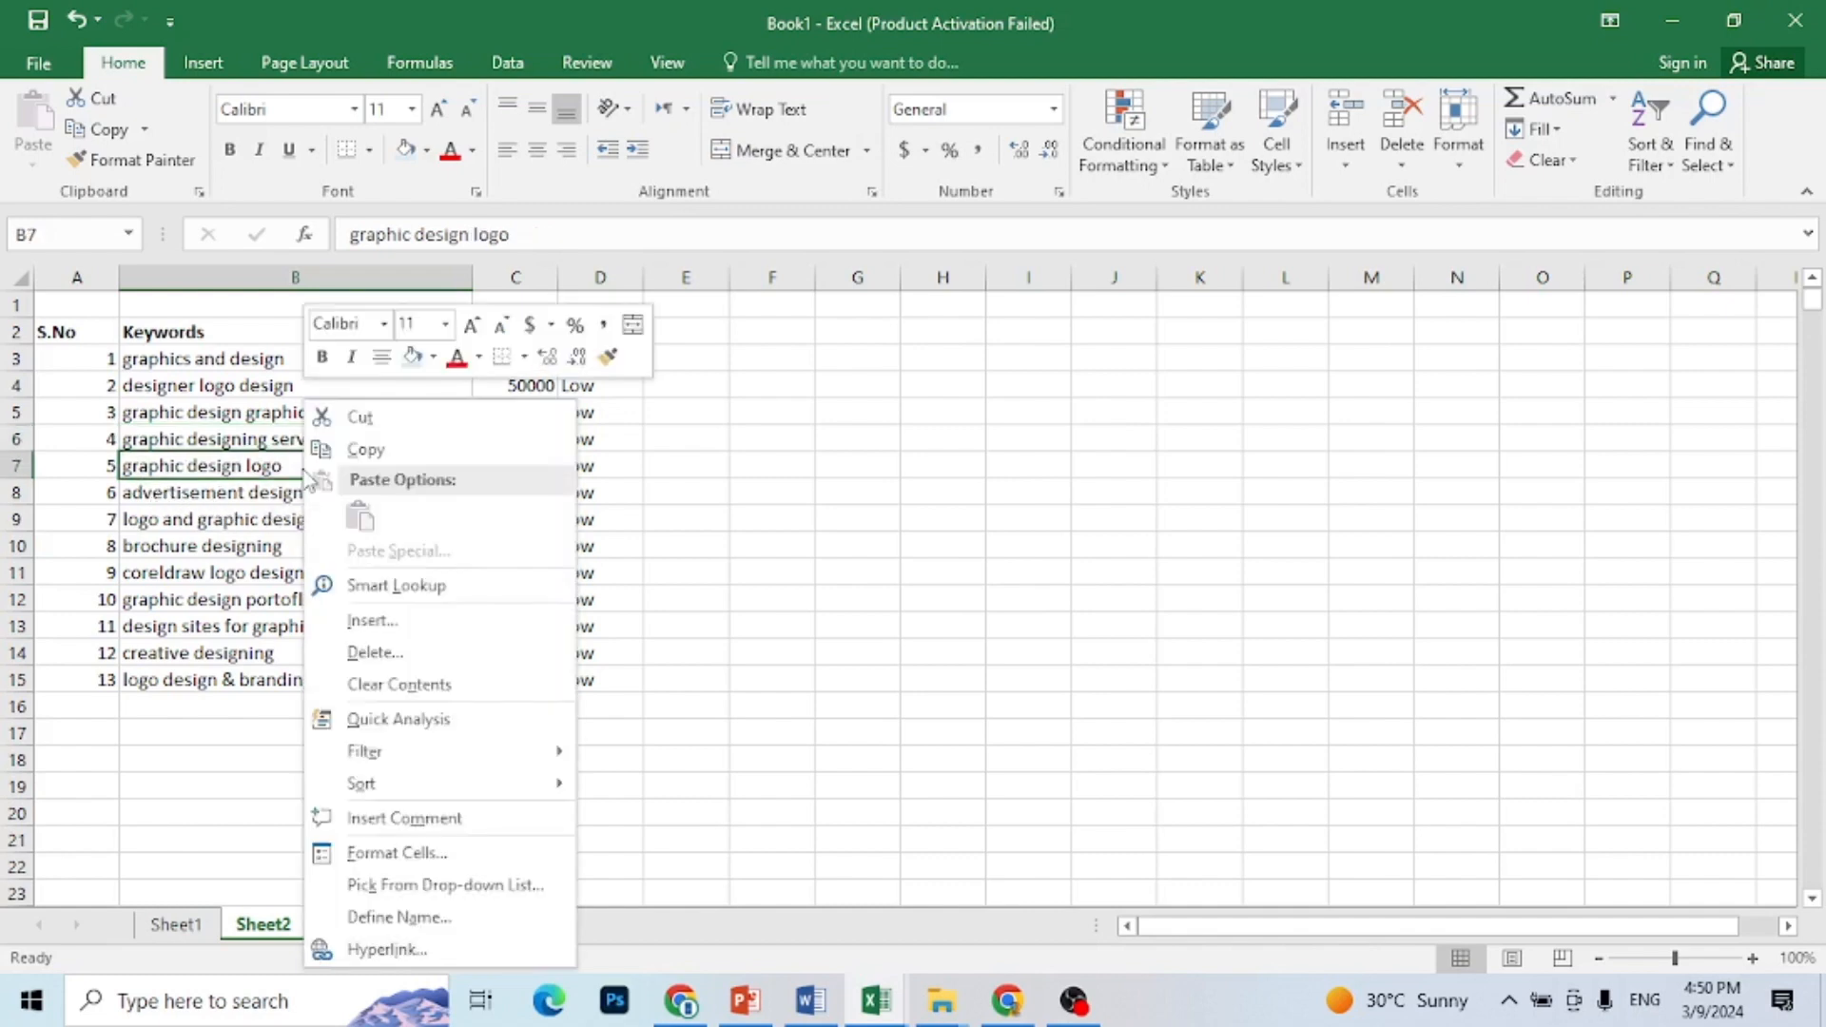
click(362, 655)
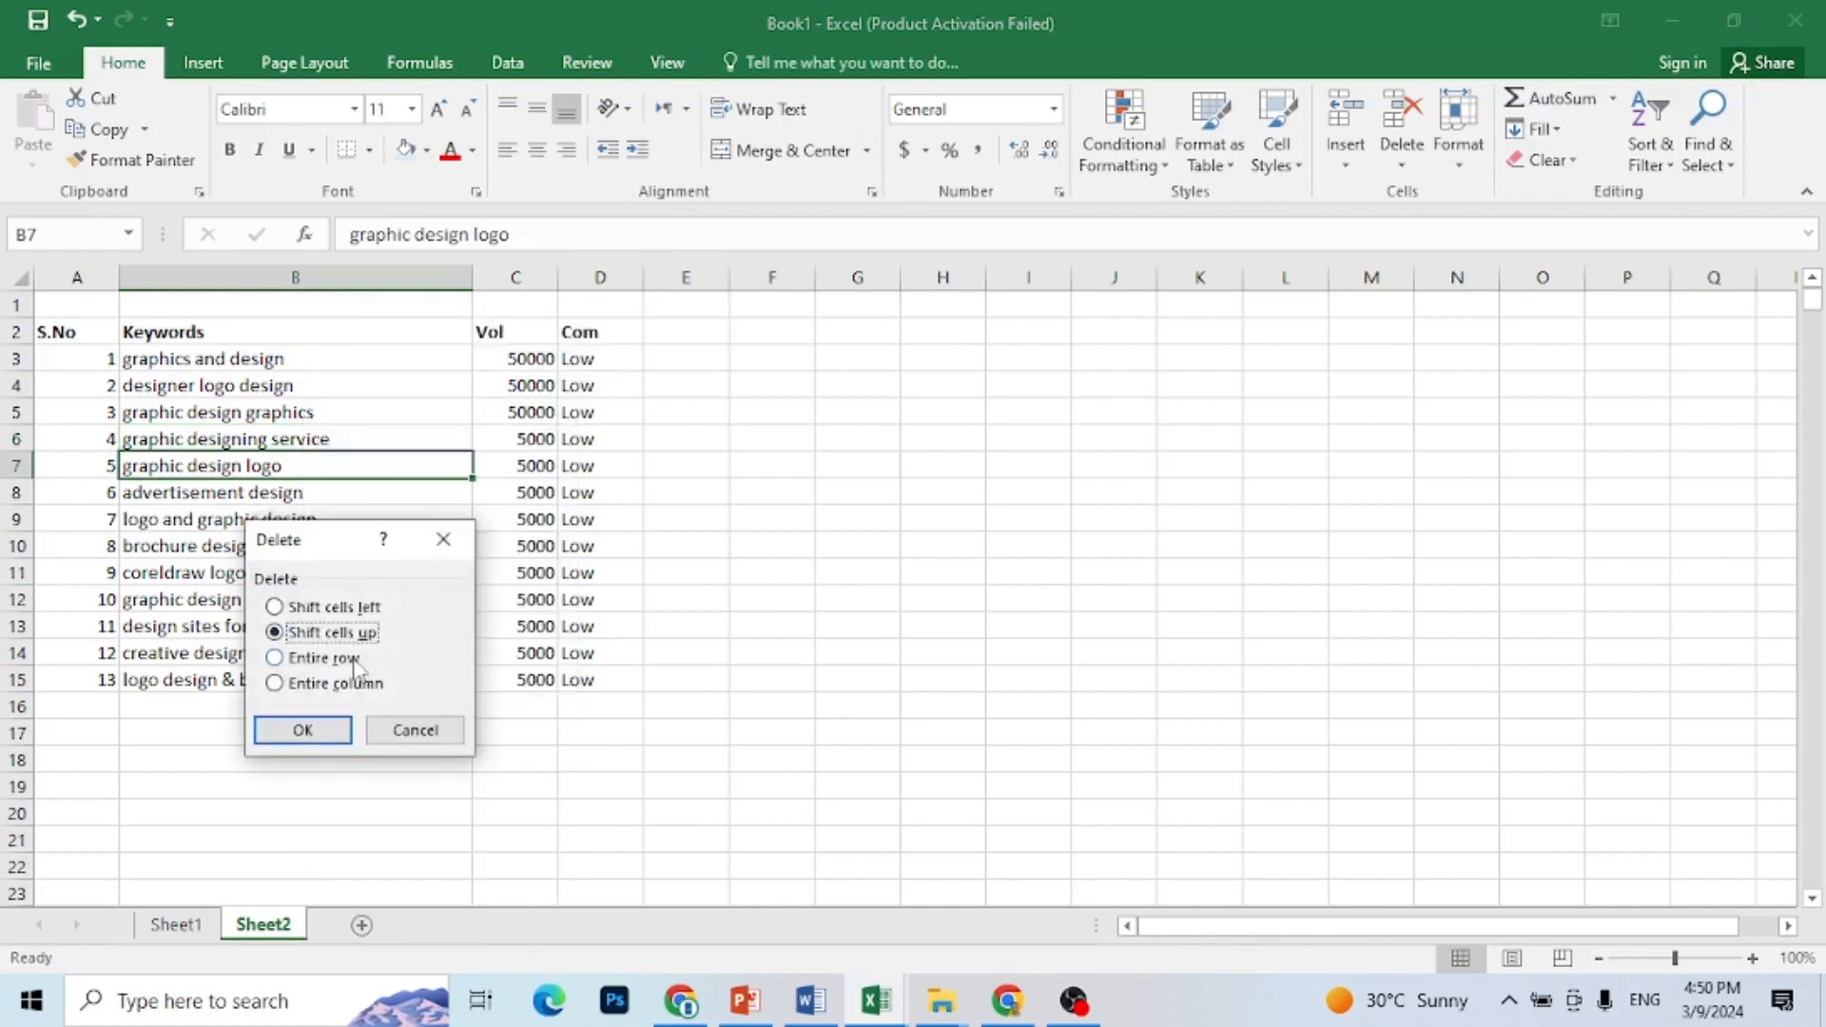
click(362, 656)
click(301, 729)
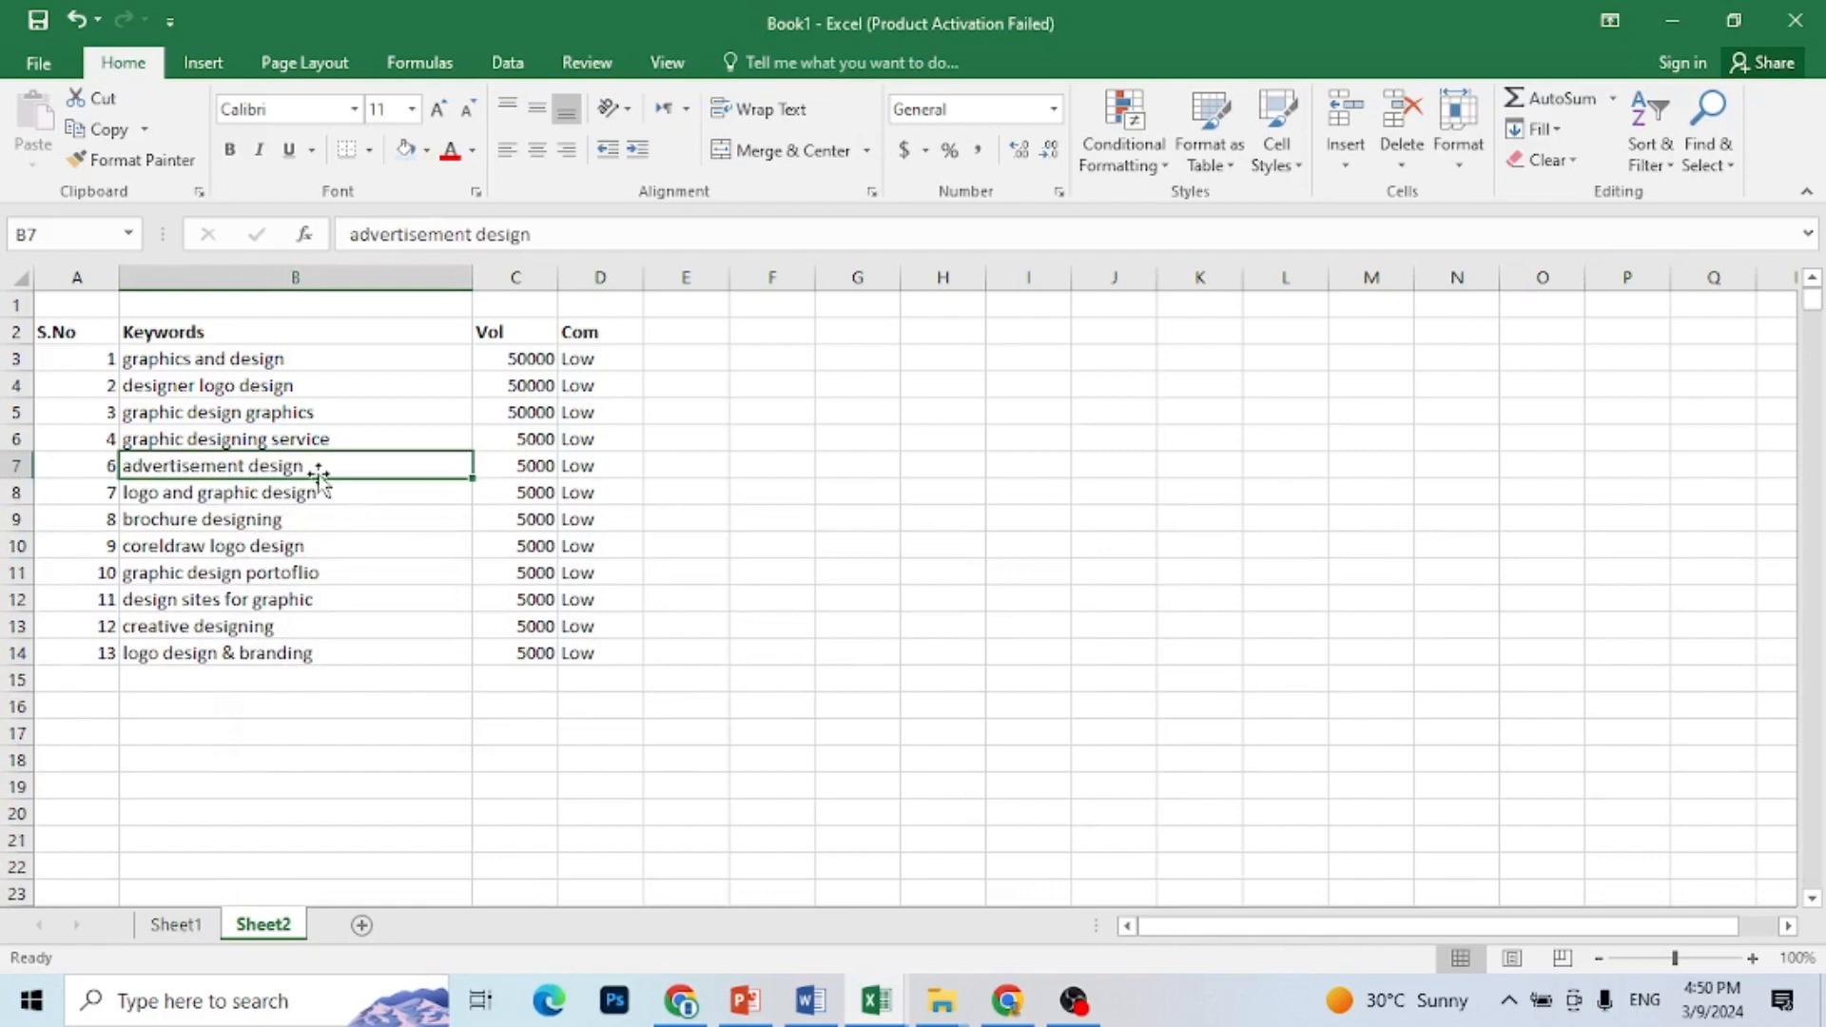
Step: Delete the entire rows of the keywords "logo and graphic design" and "brochure designing"
click(339, 493)
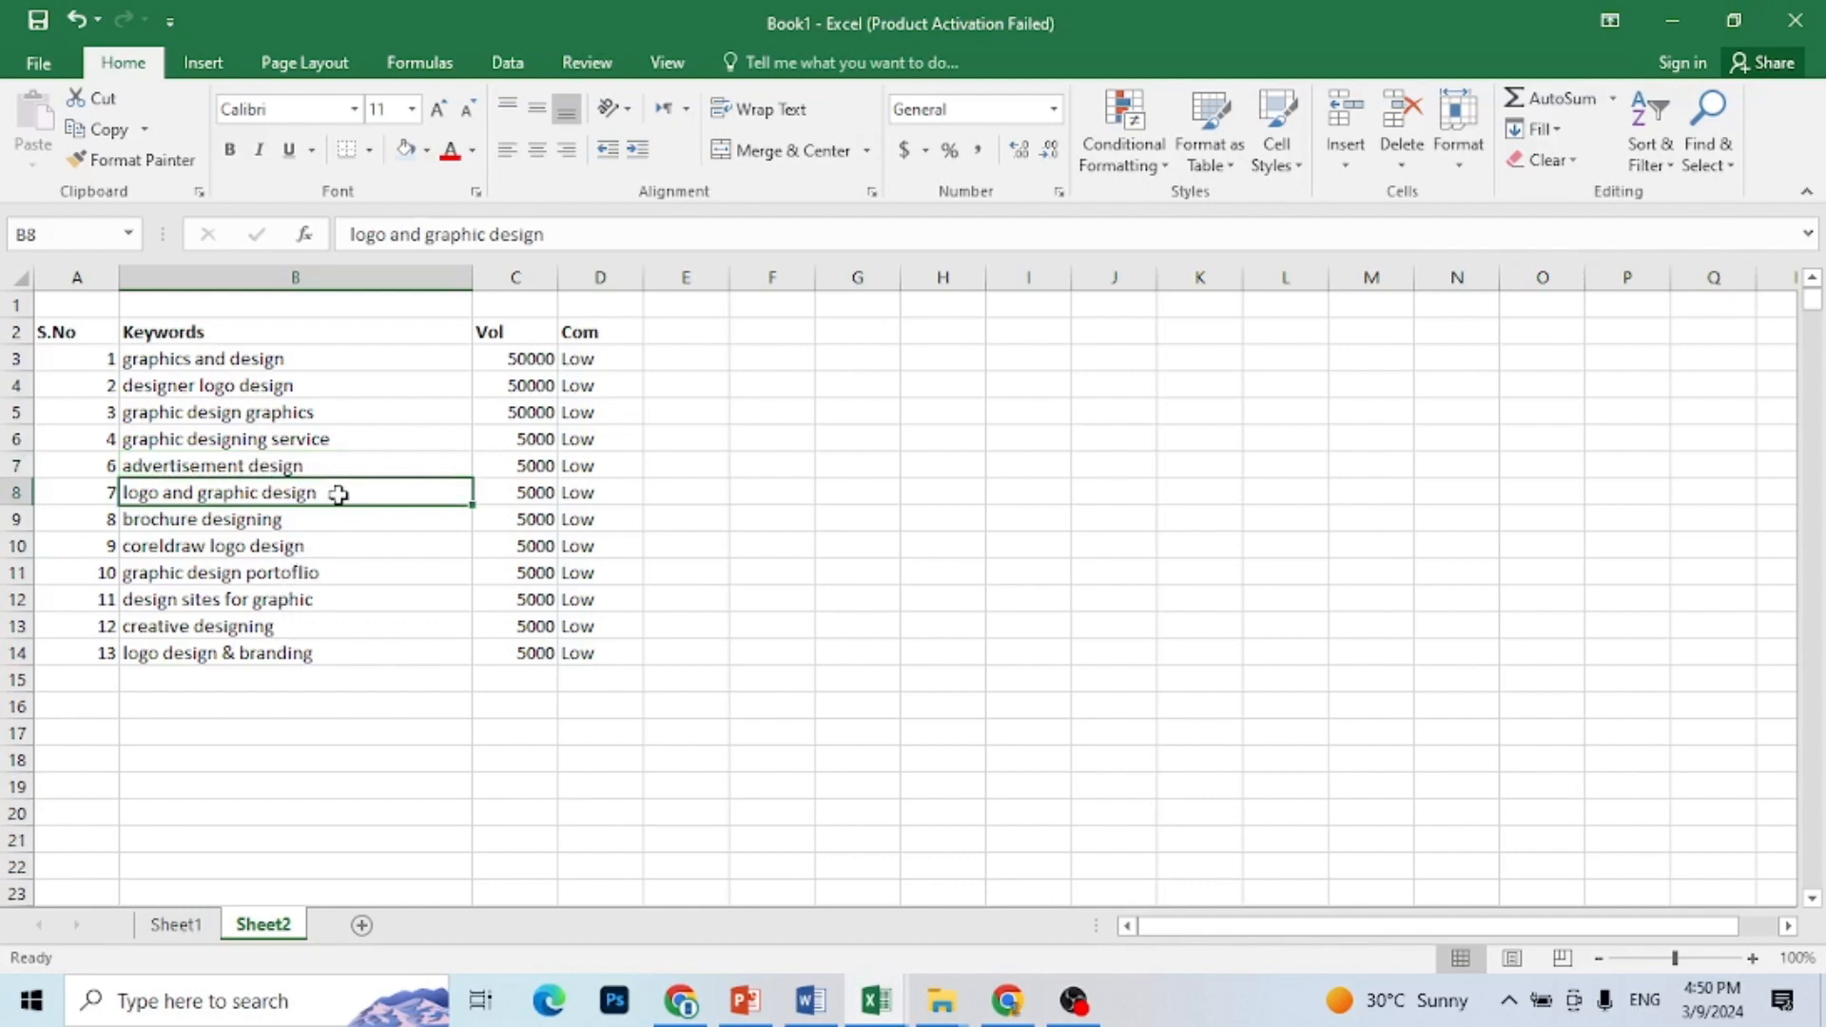
key(shift+Down)
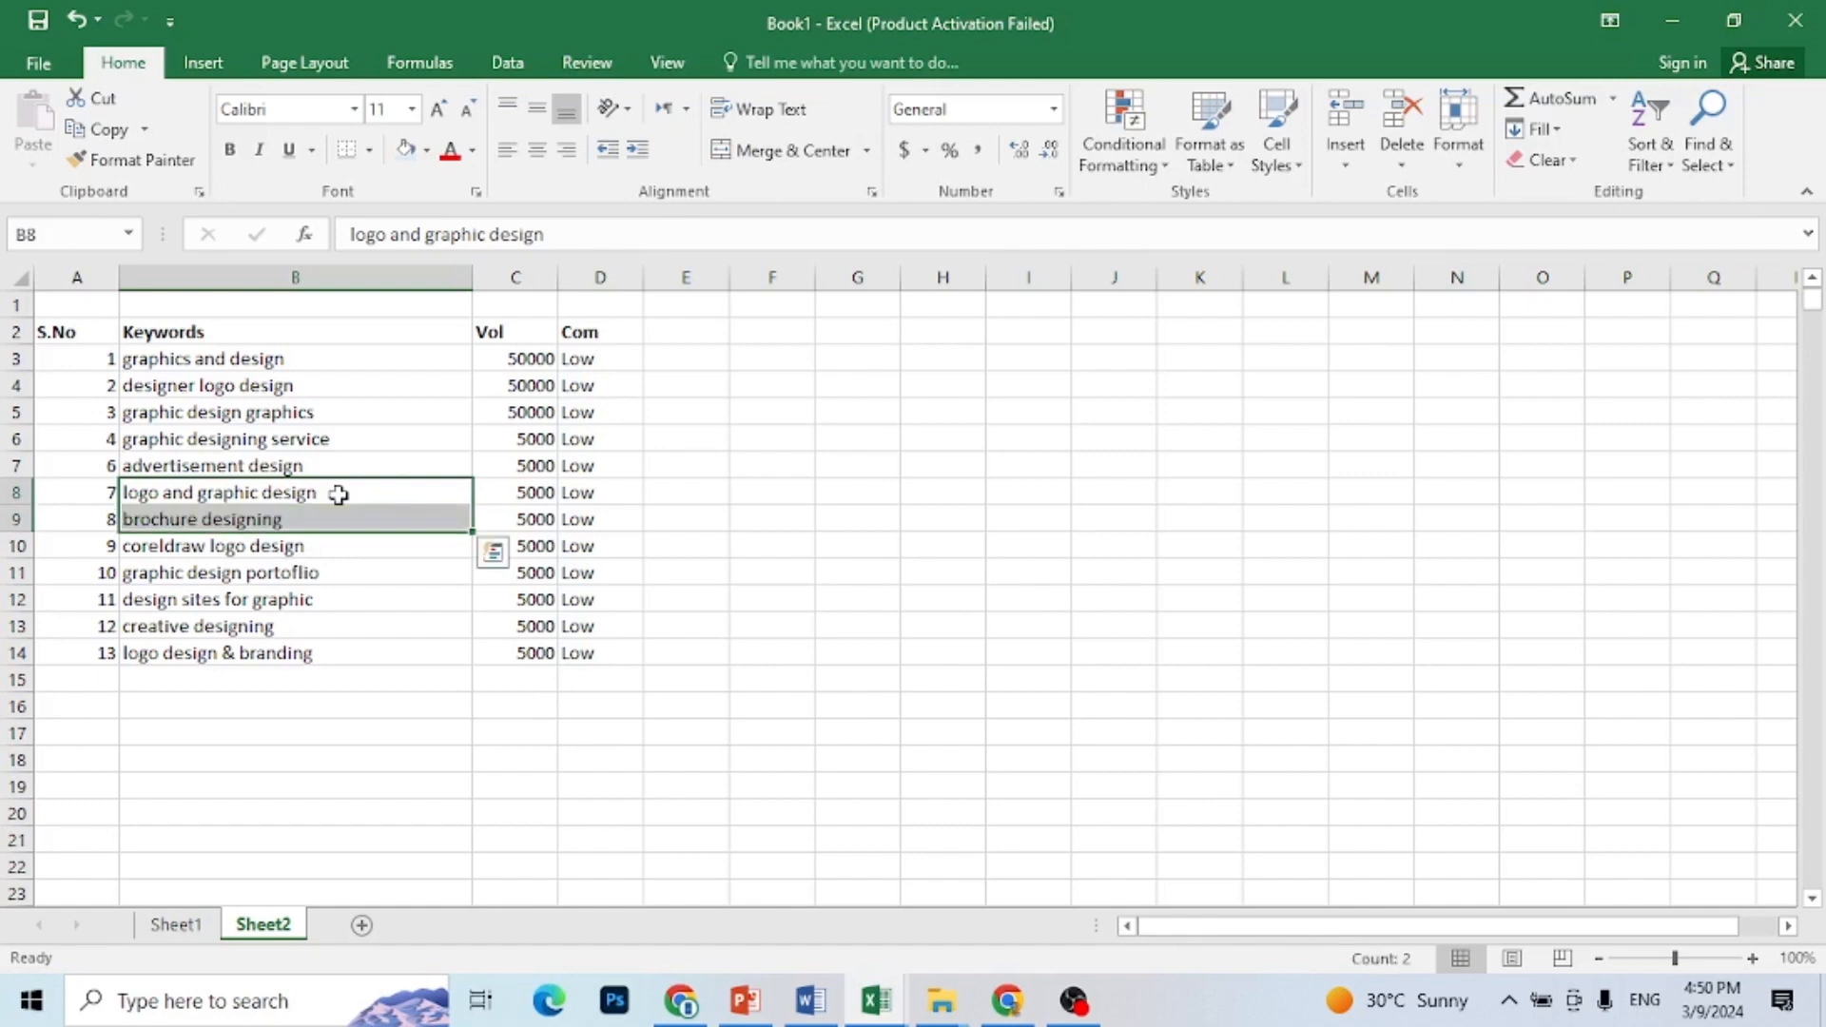
right_click(379, 521)
click(447, 653)
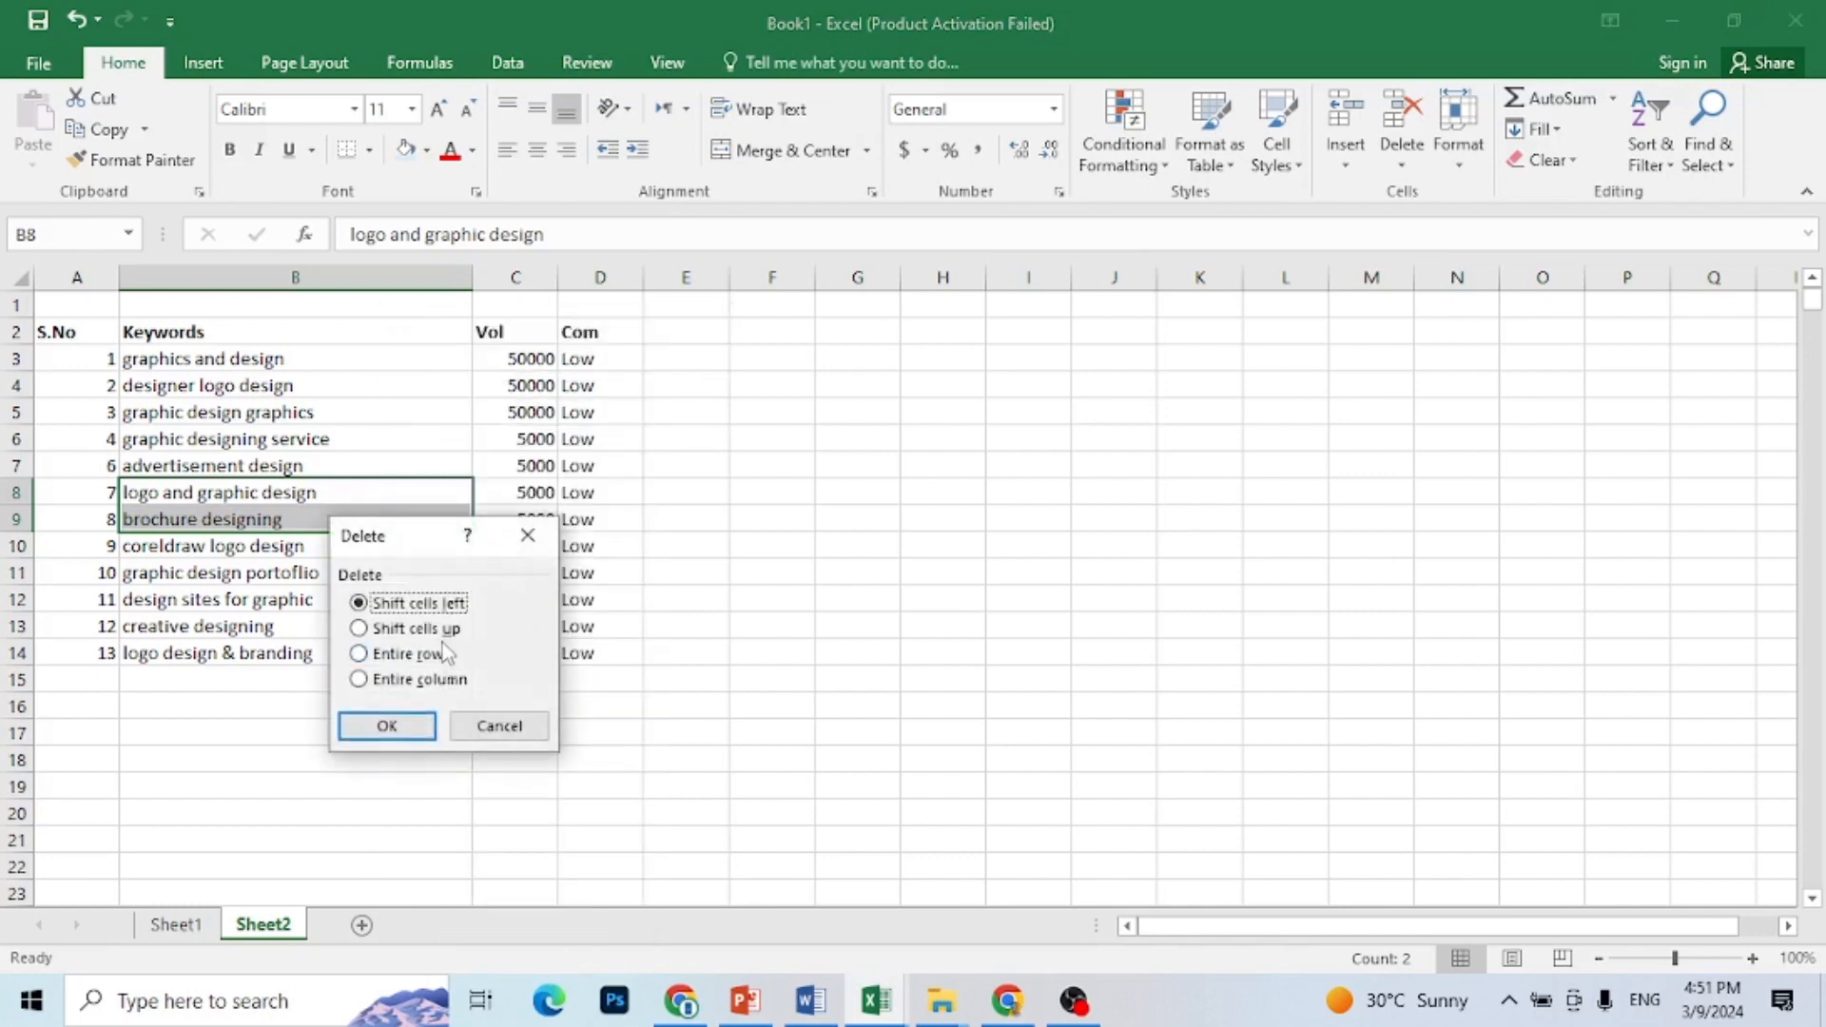
click(360, 654)
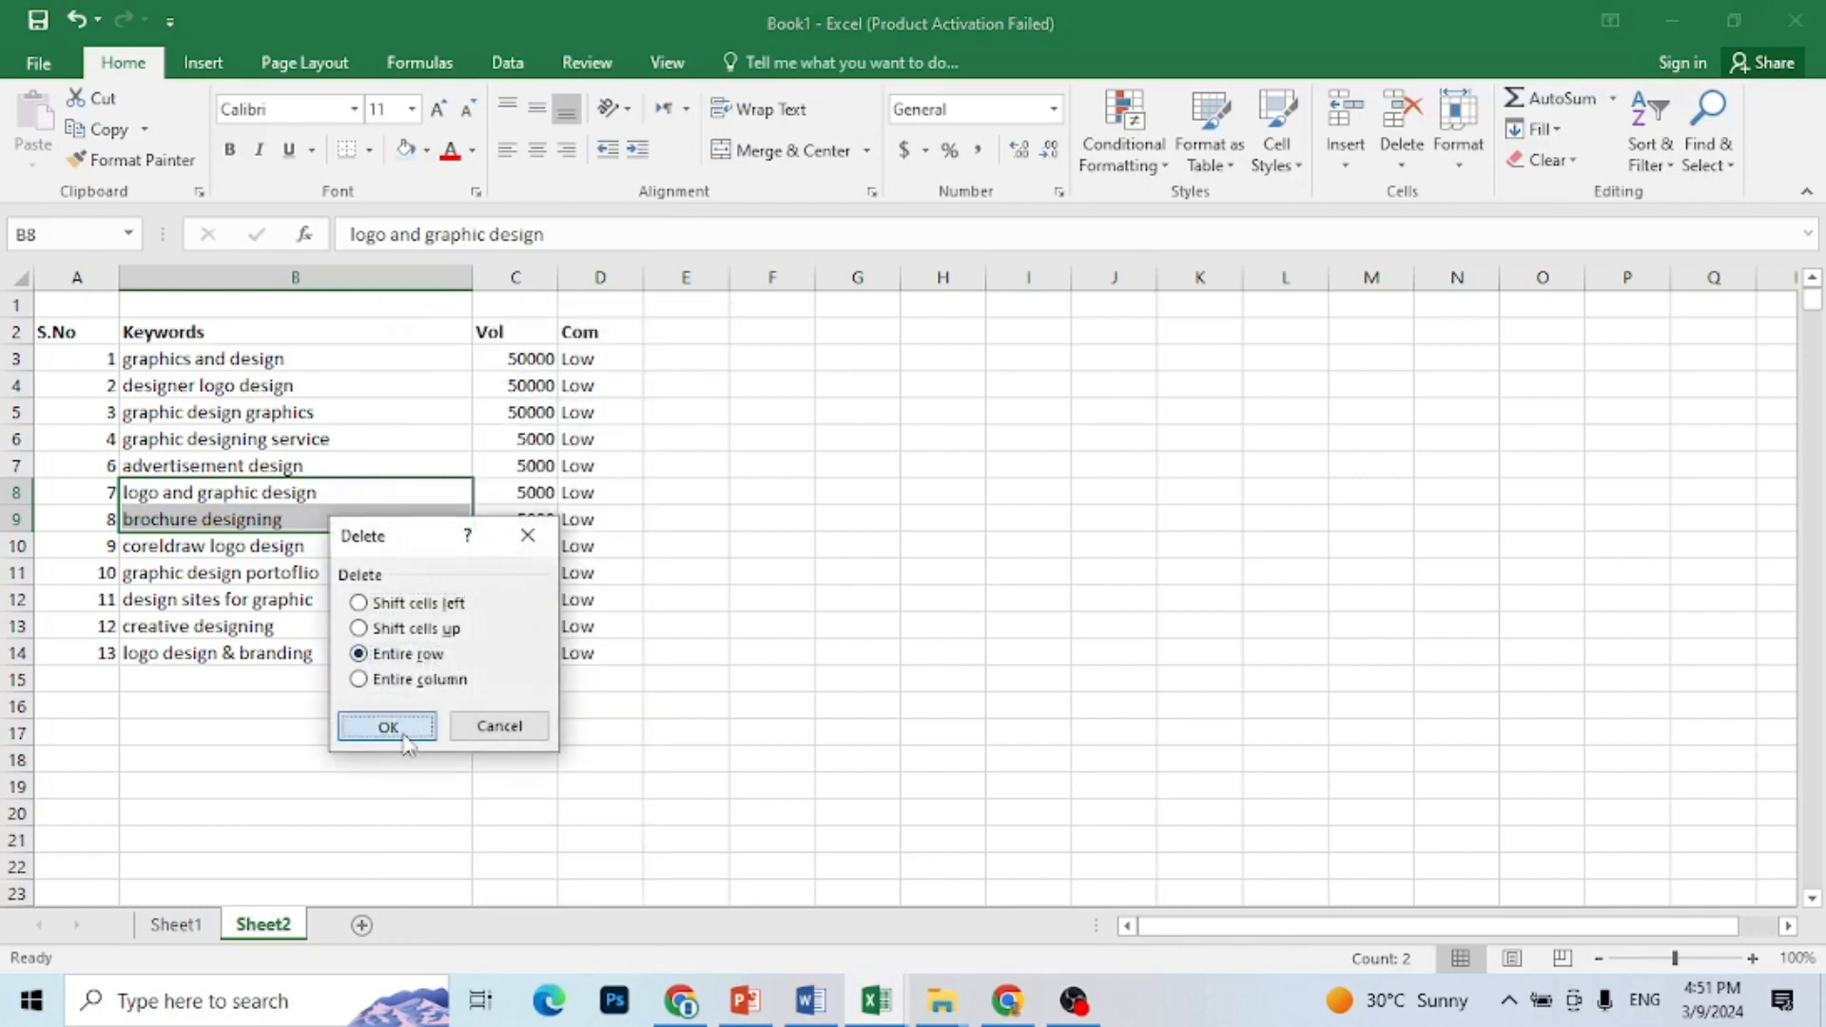
click(387, 726)
click(258, 498)
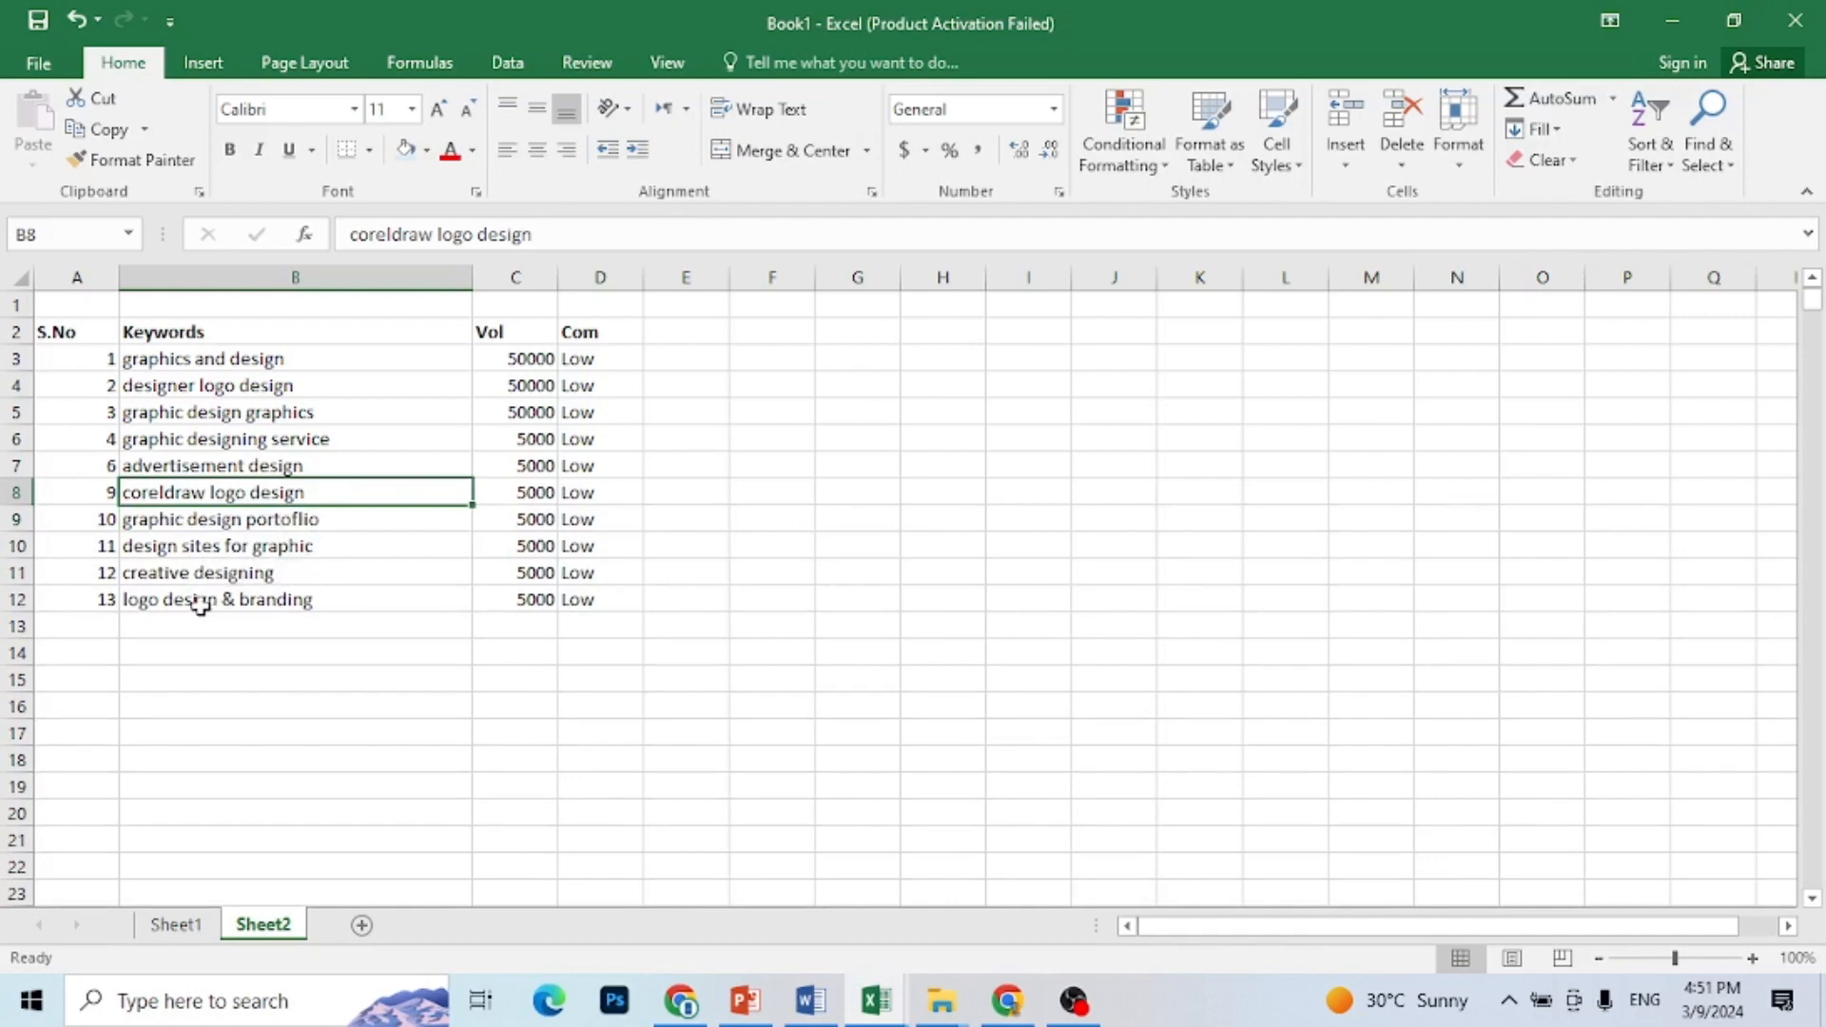
Step: Delete the entire rows of the keywords "coreldraw logo design" and "logo design & branding"
ctrl+click(336, 601)
right_click(336, 601)
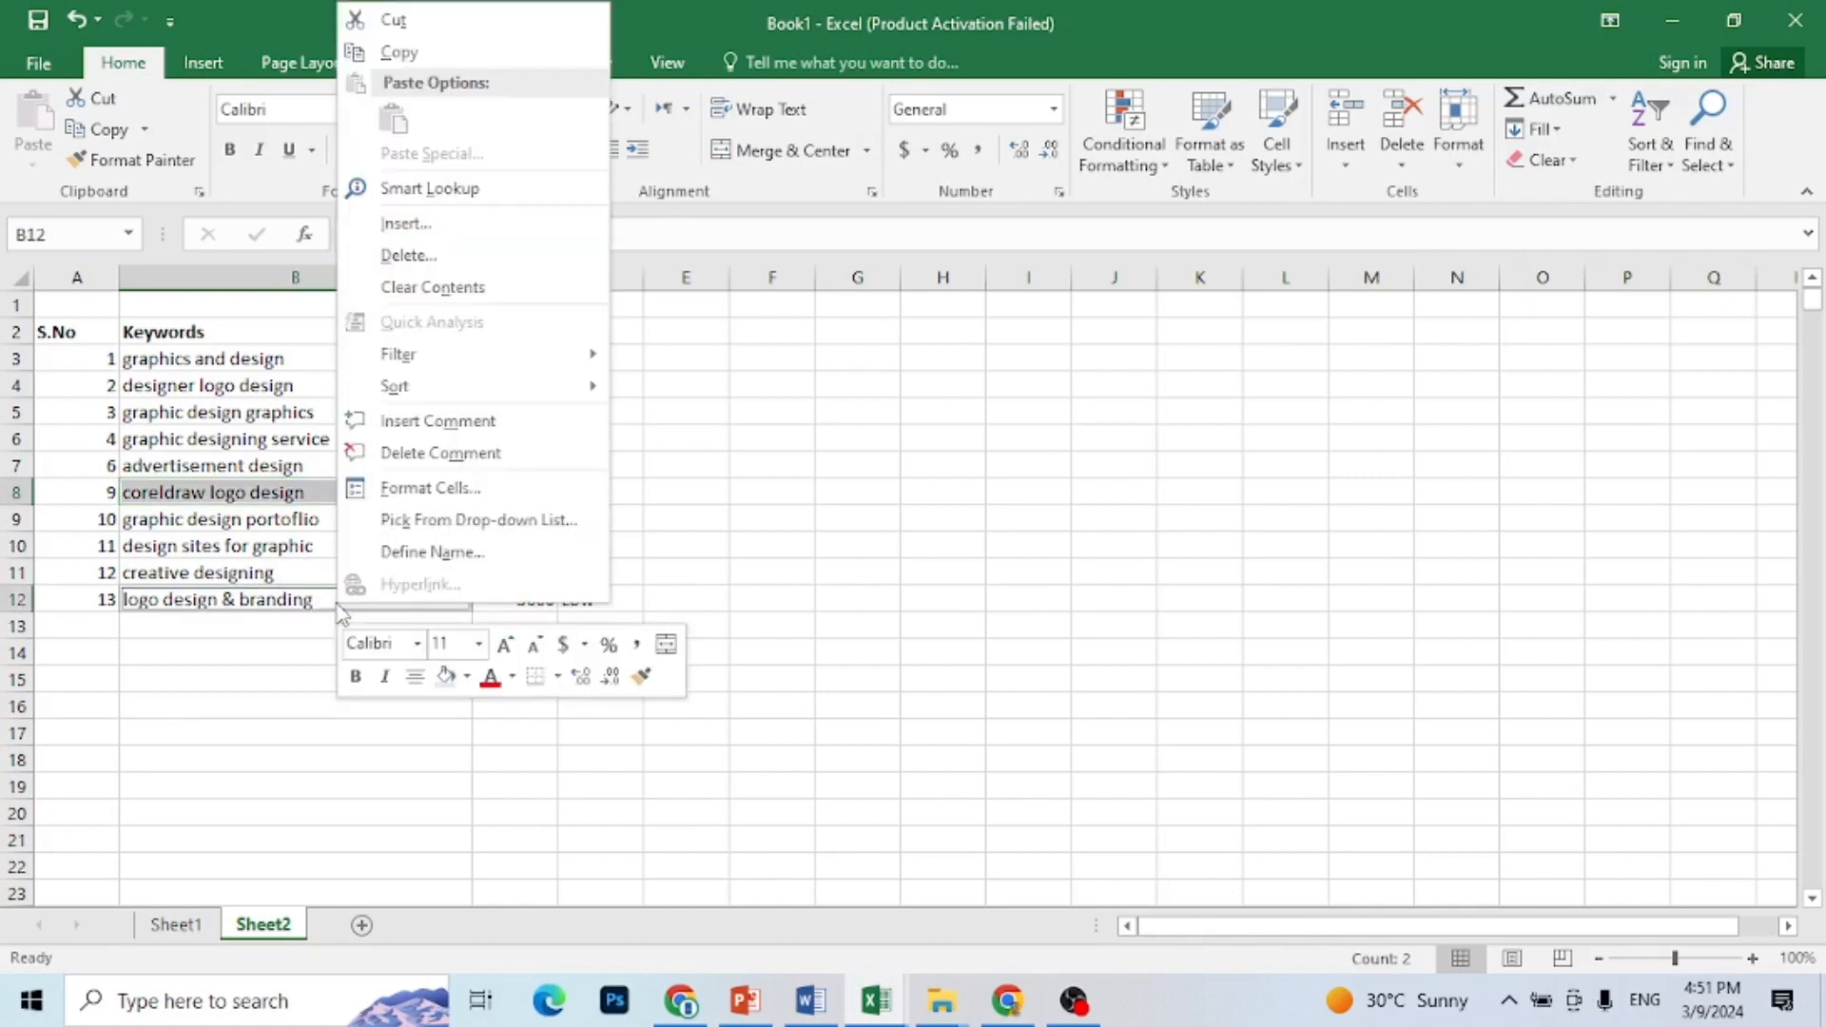
click(475, 263)
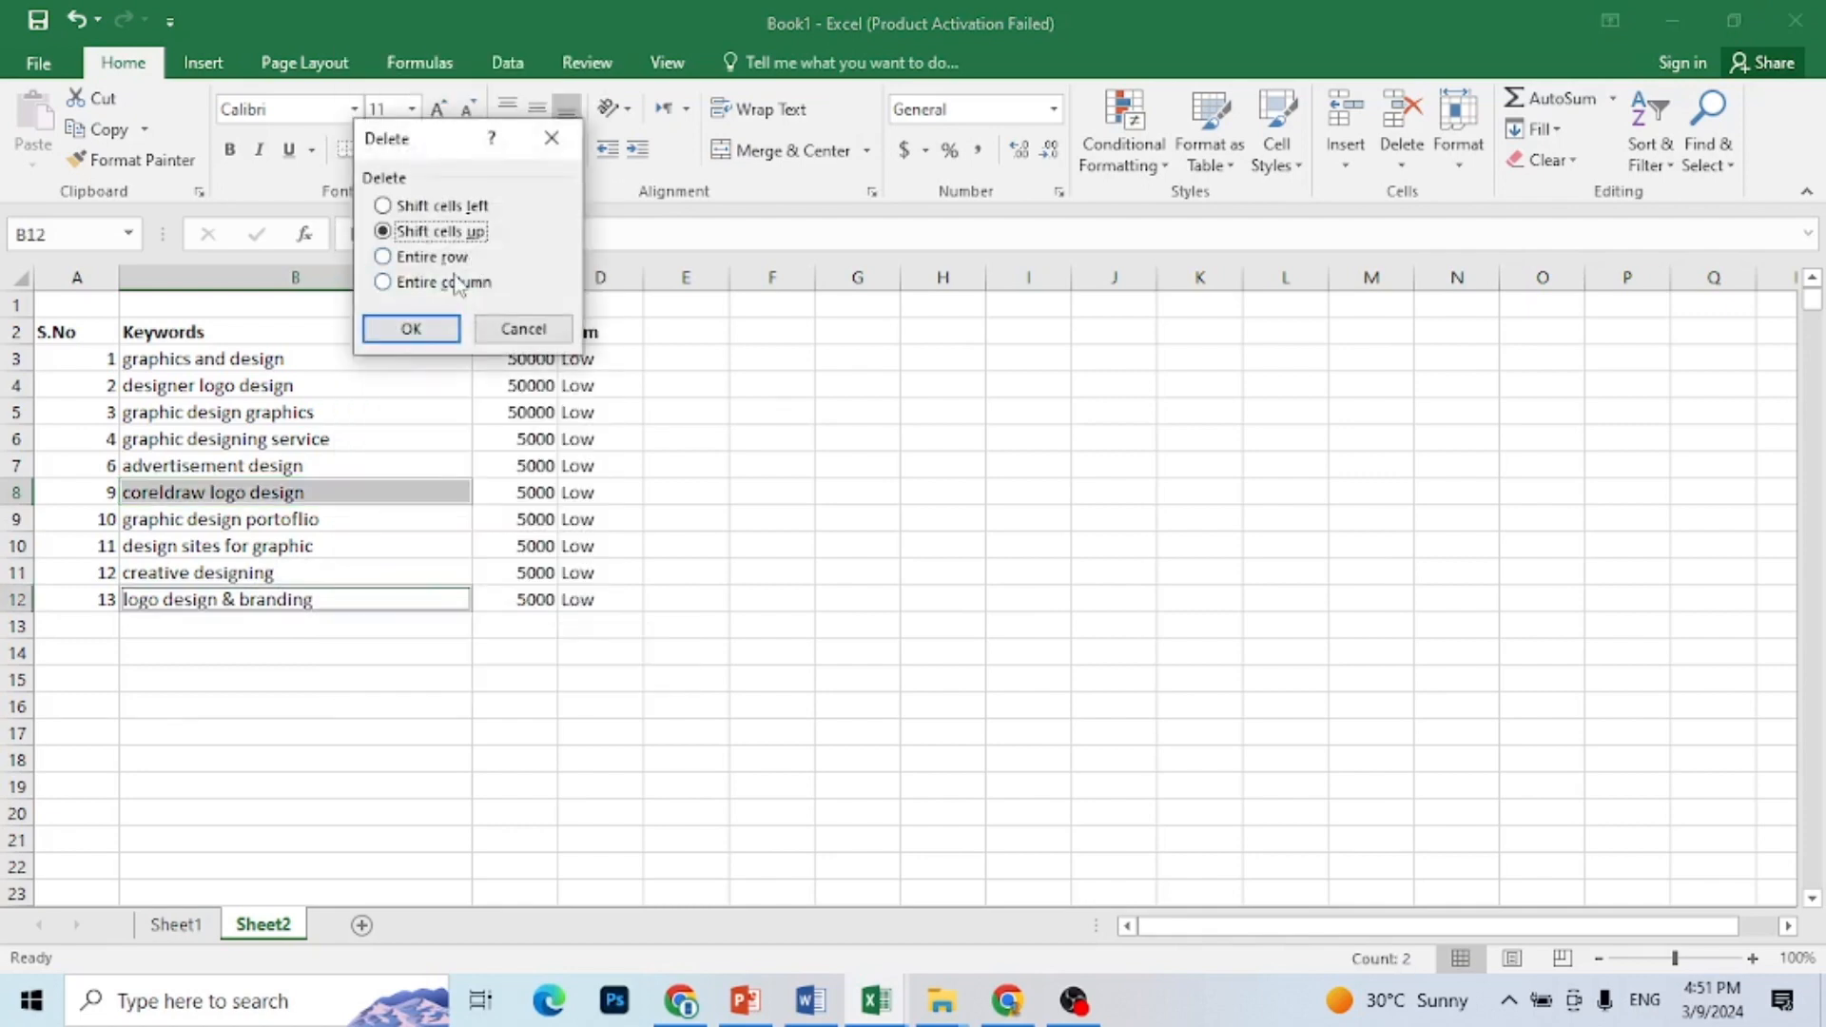
click(462, 258)
click(422, 329)
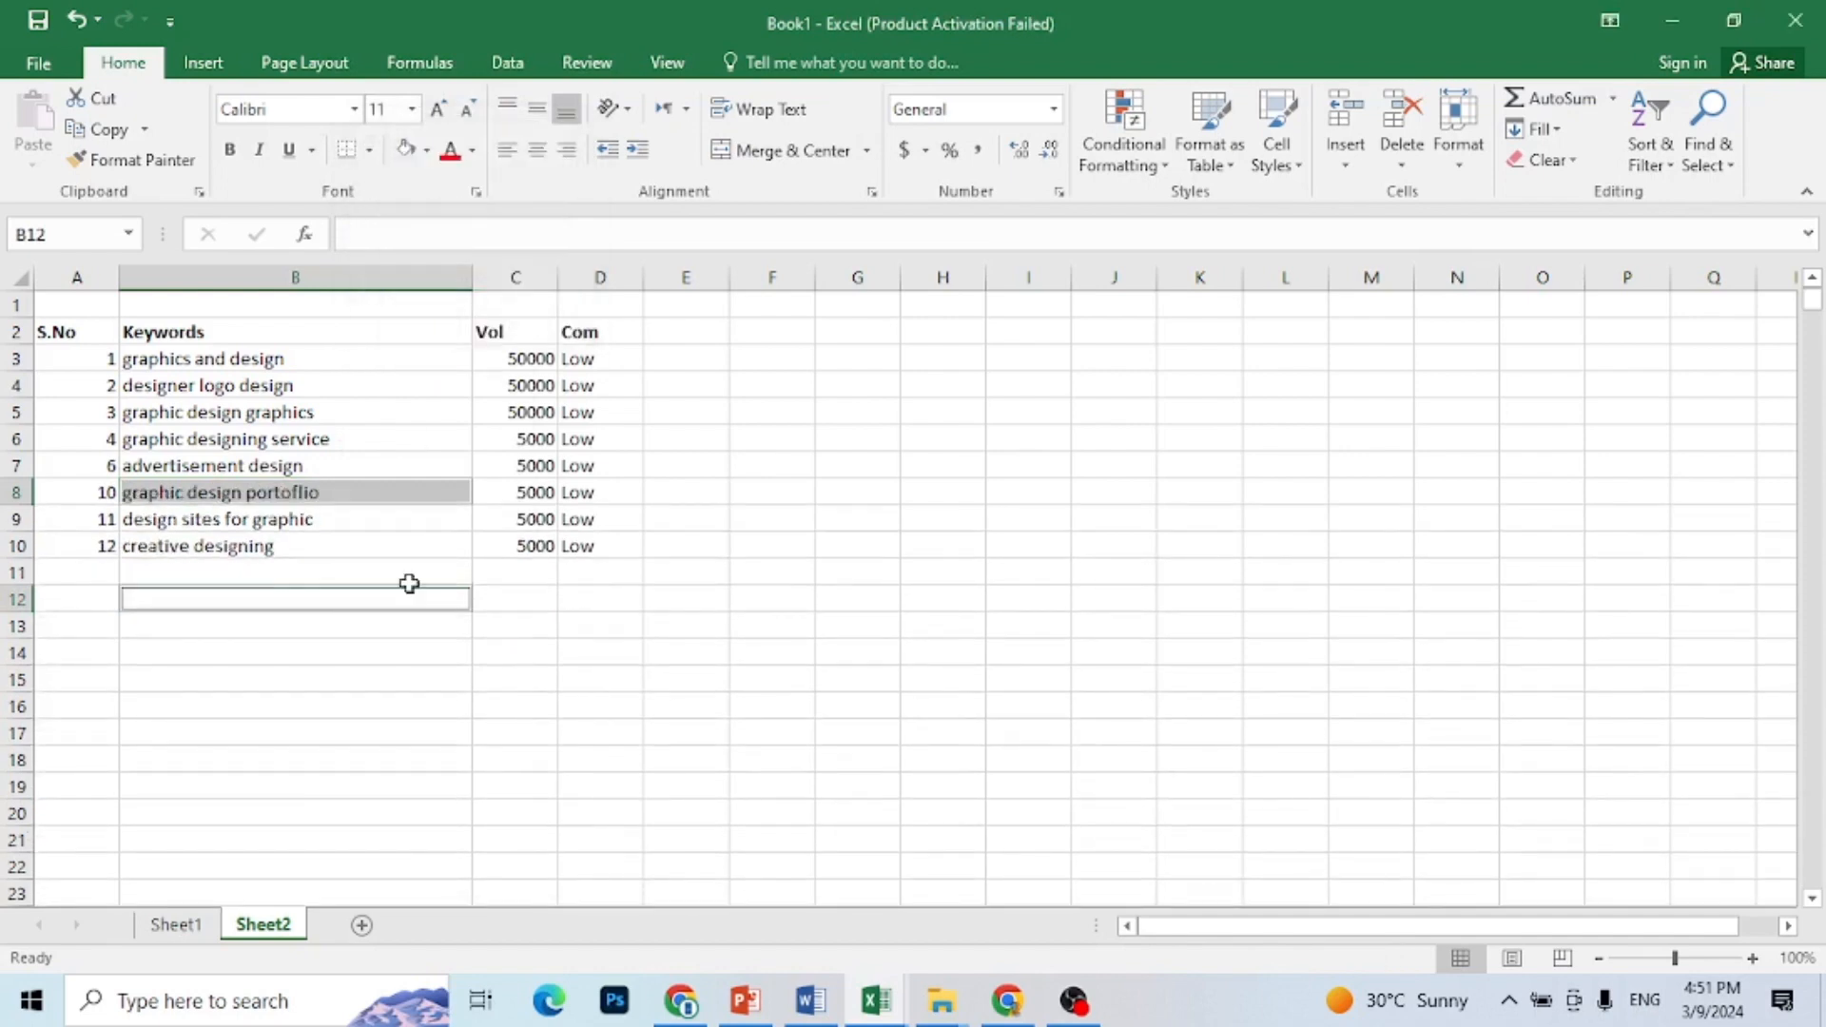
click(412, 681)
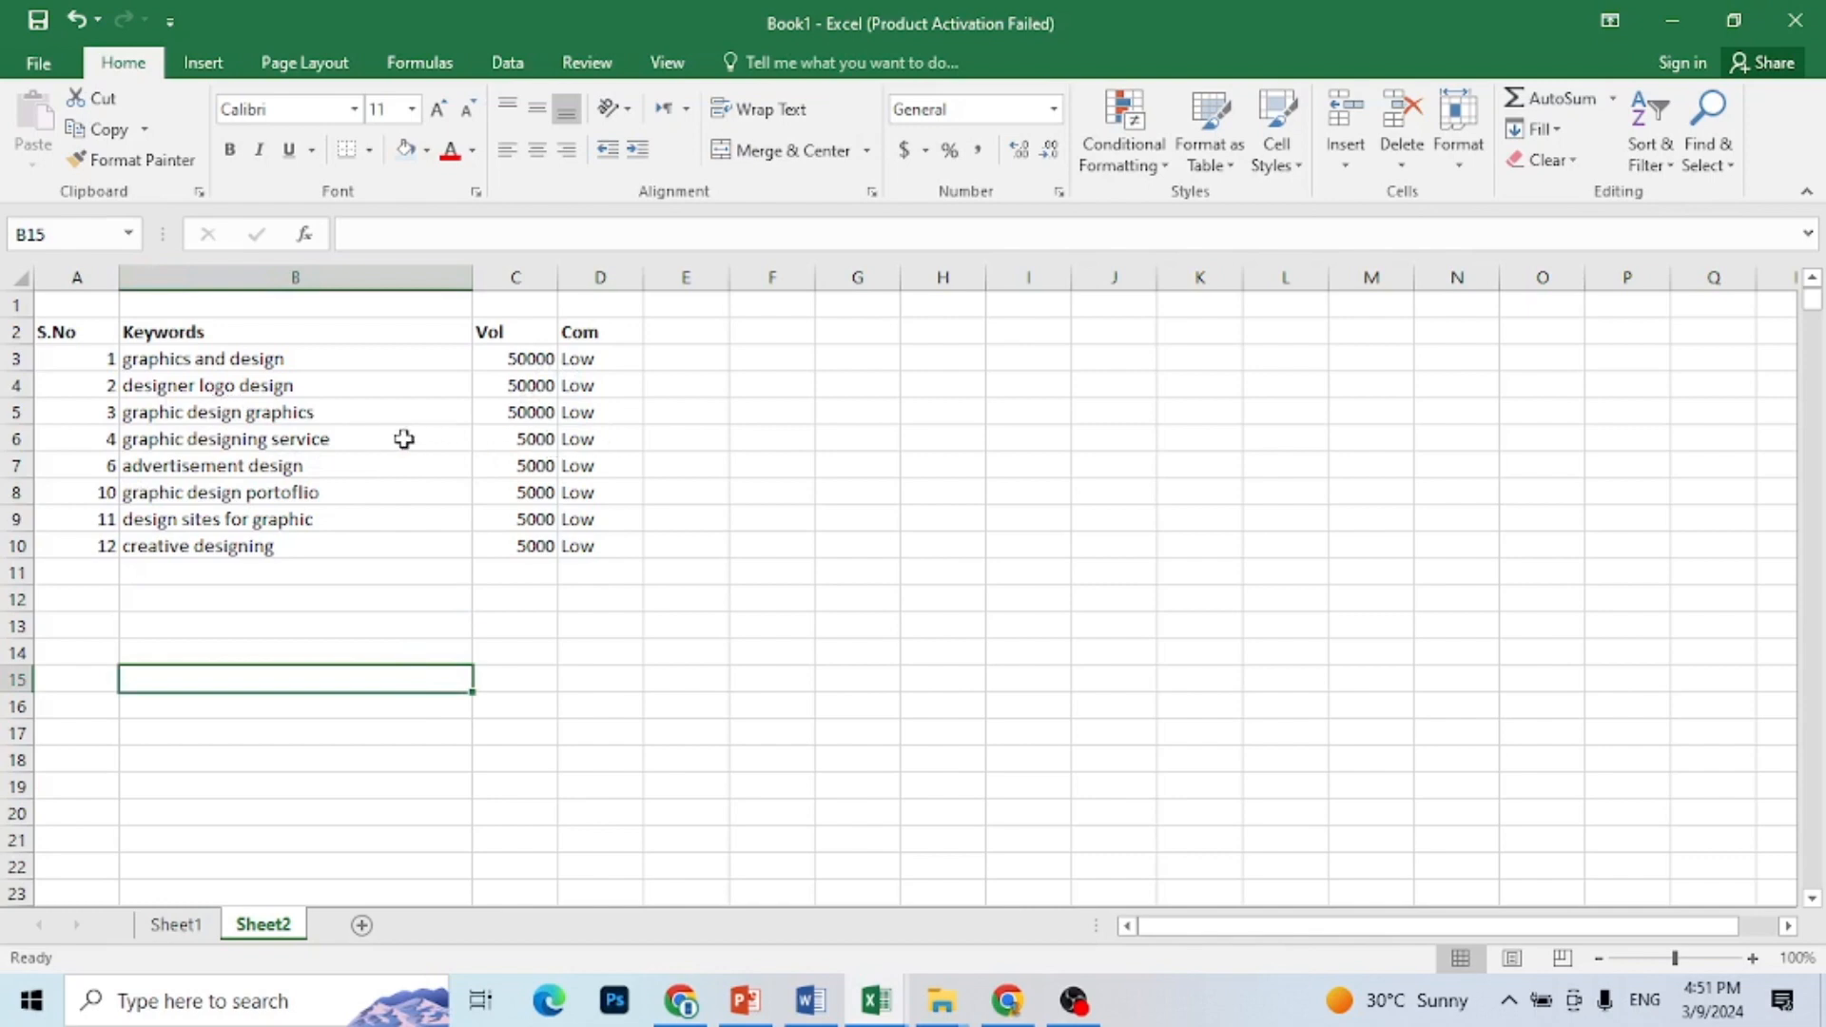
Step: Delete the entire row of the keyword "graphic design portoflio"
click(391, 496)
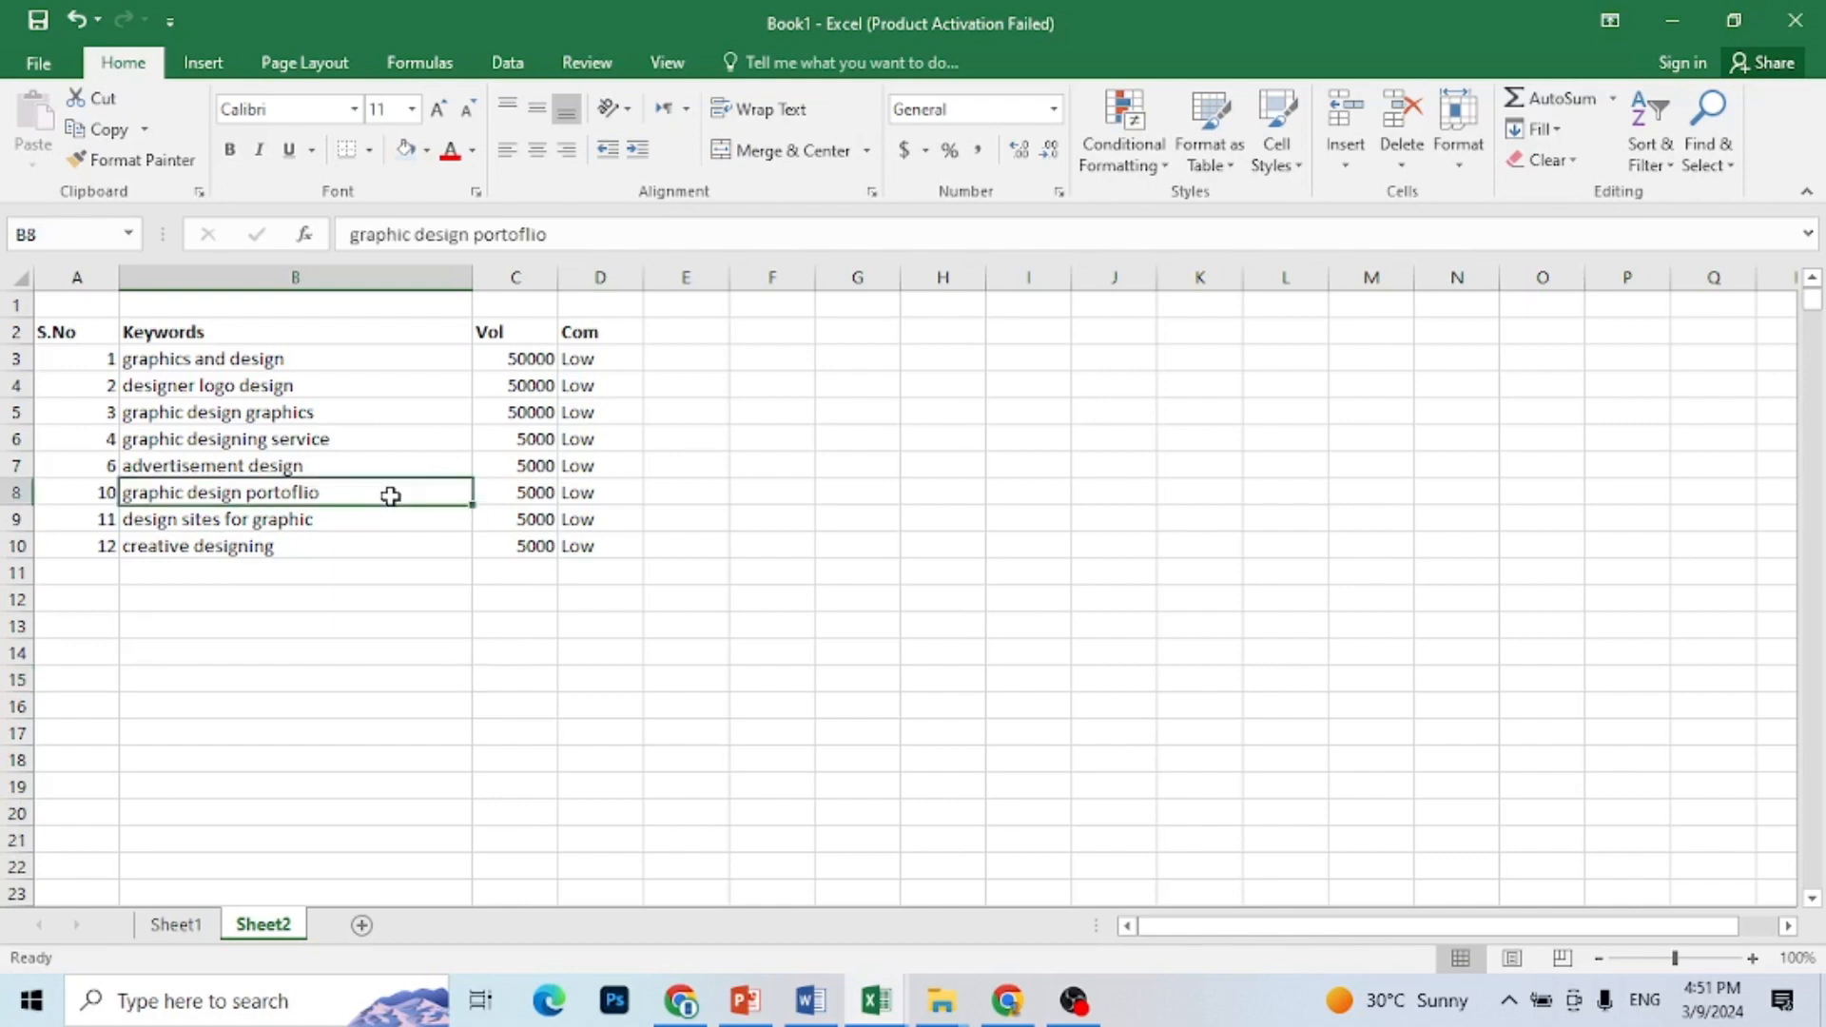
right_click(389, 494)
click(472, 656)
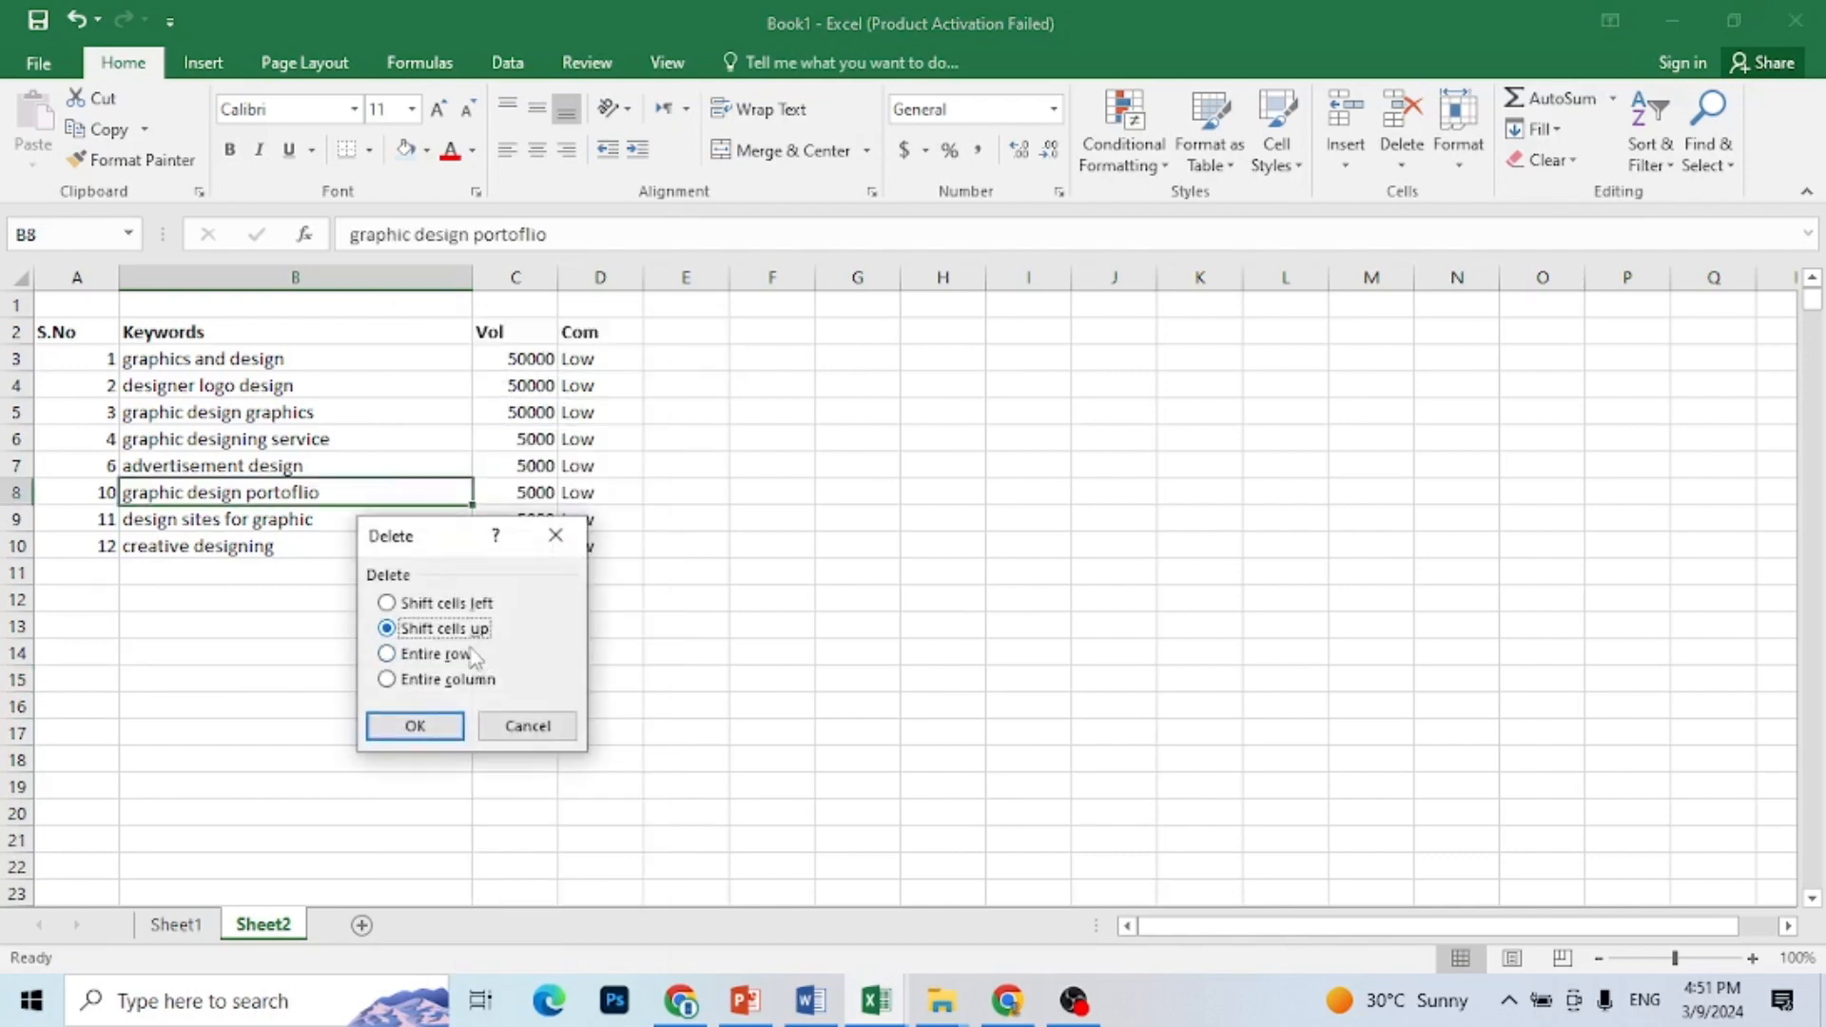
click(467, 655)
click(440, 730)
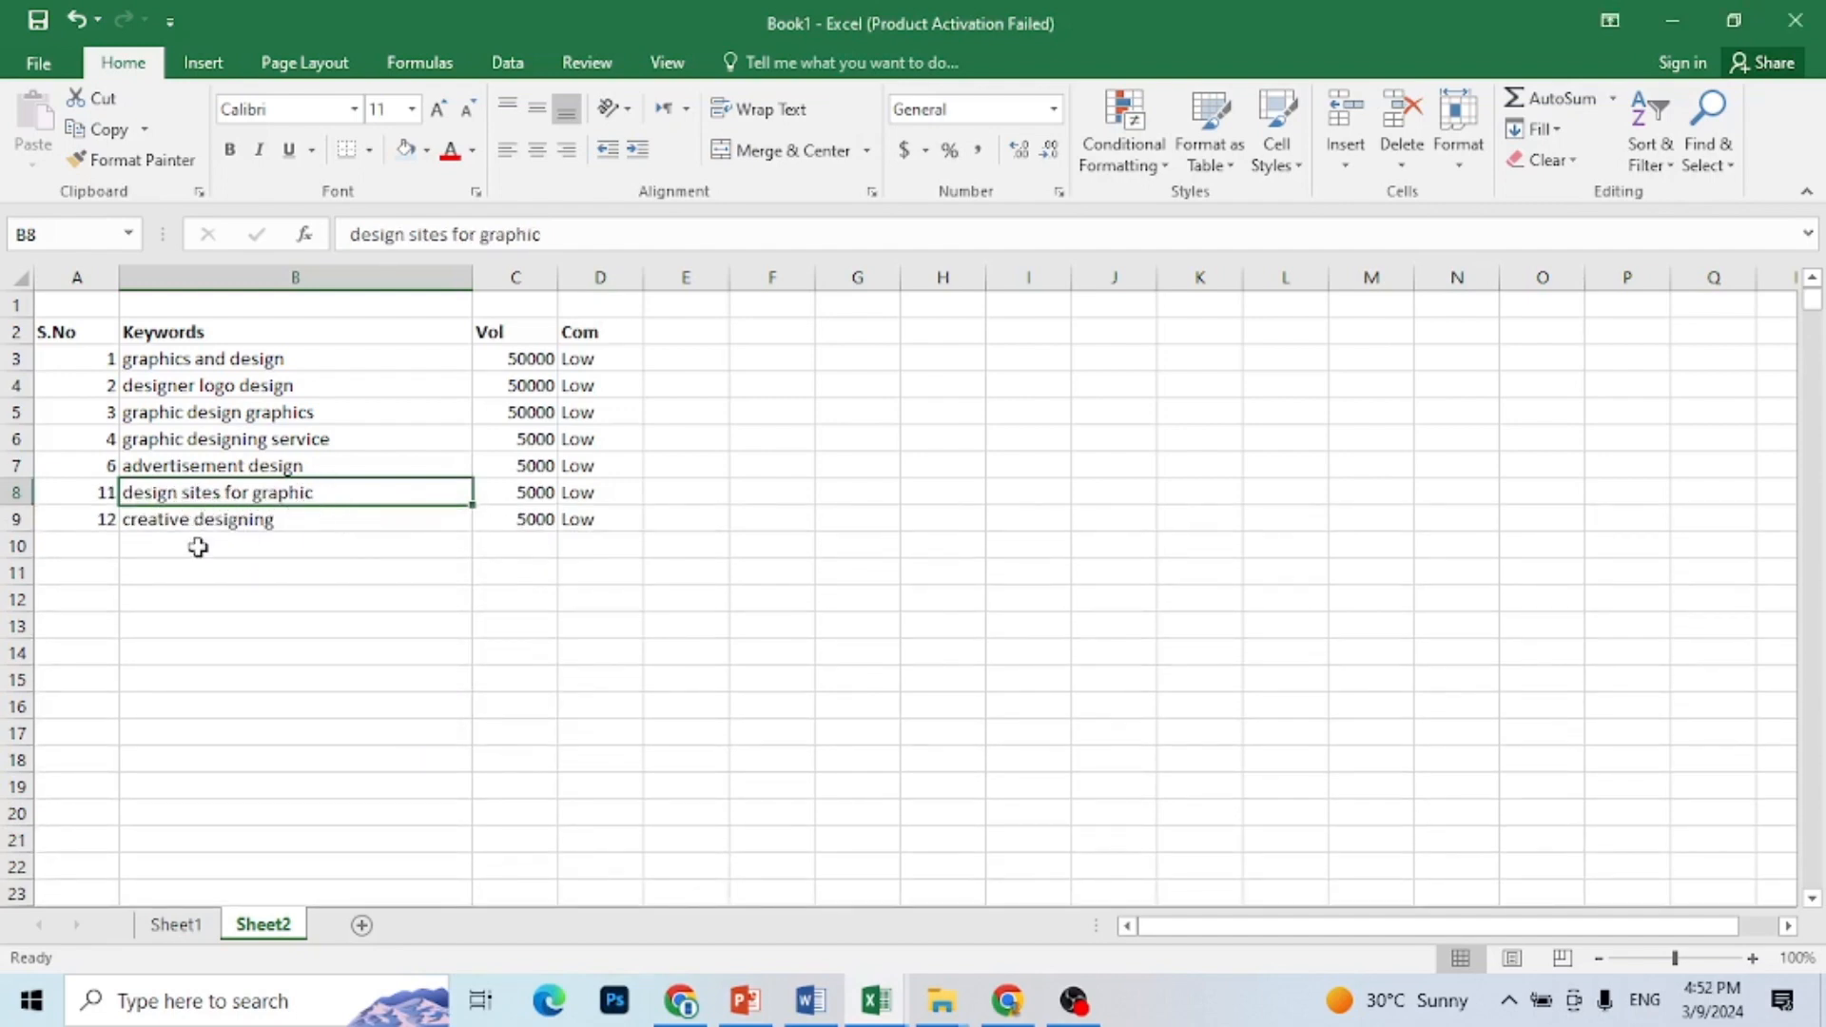
Step: Renumber the remaining keywords 1 to 7 in the S.No column by filling the series down to row 9
click(312, 550)
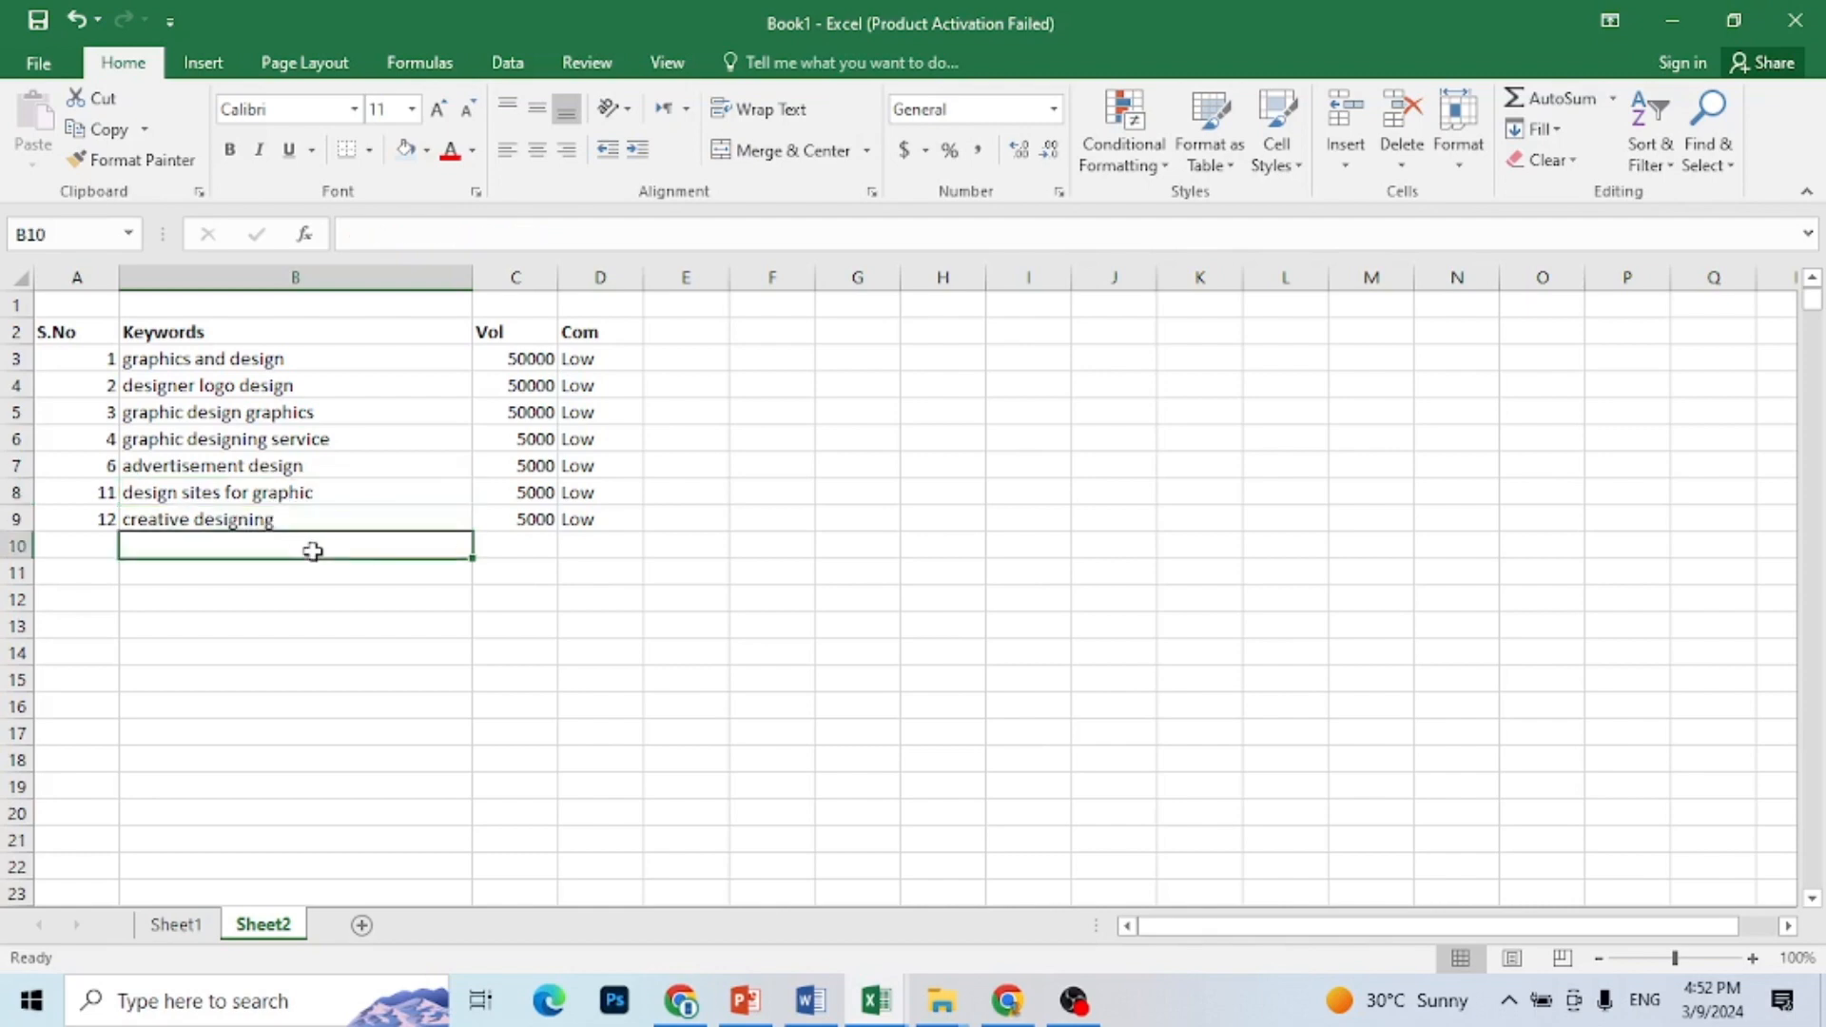
click(107, 362)
drag(120, 374, 112, 523)
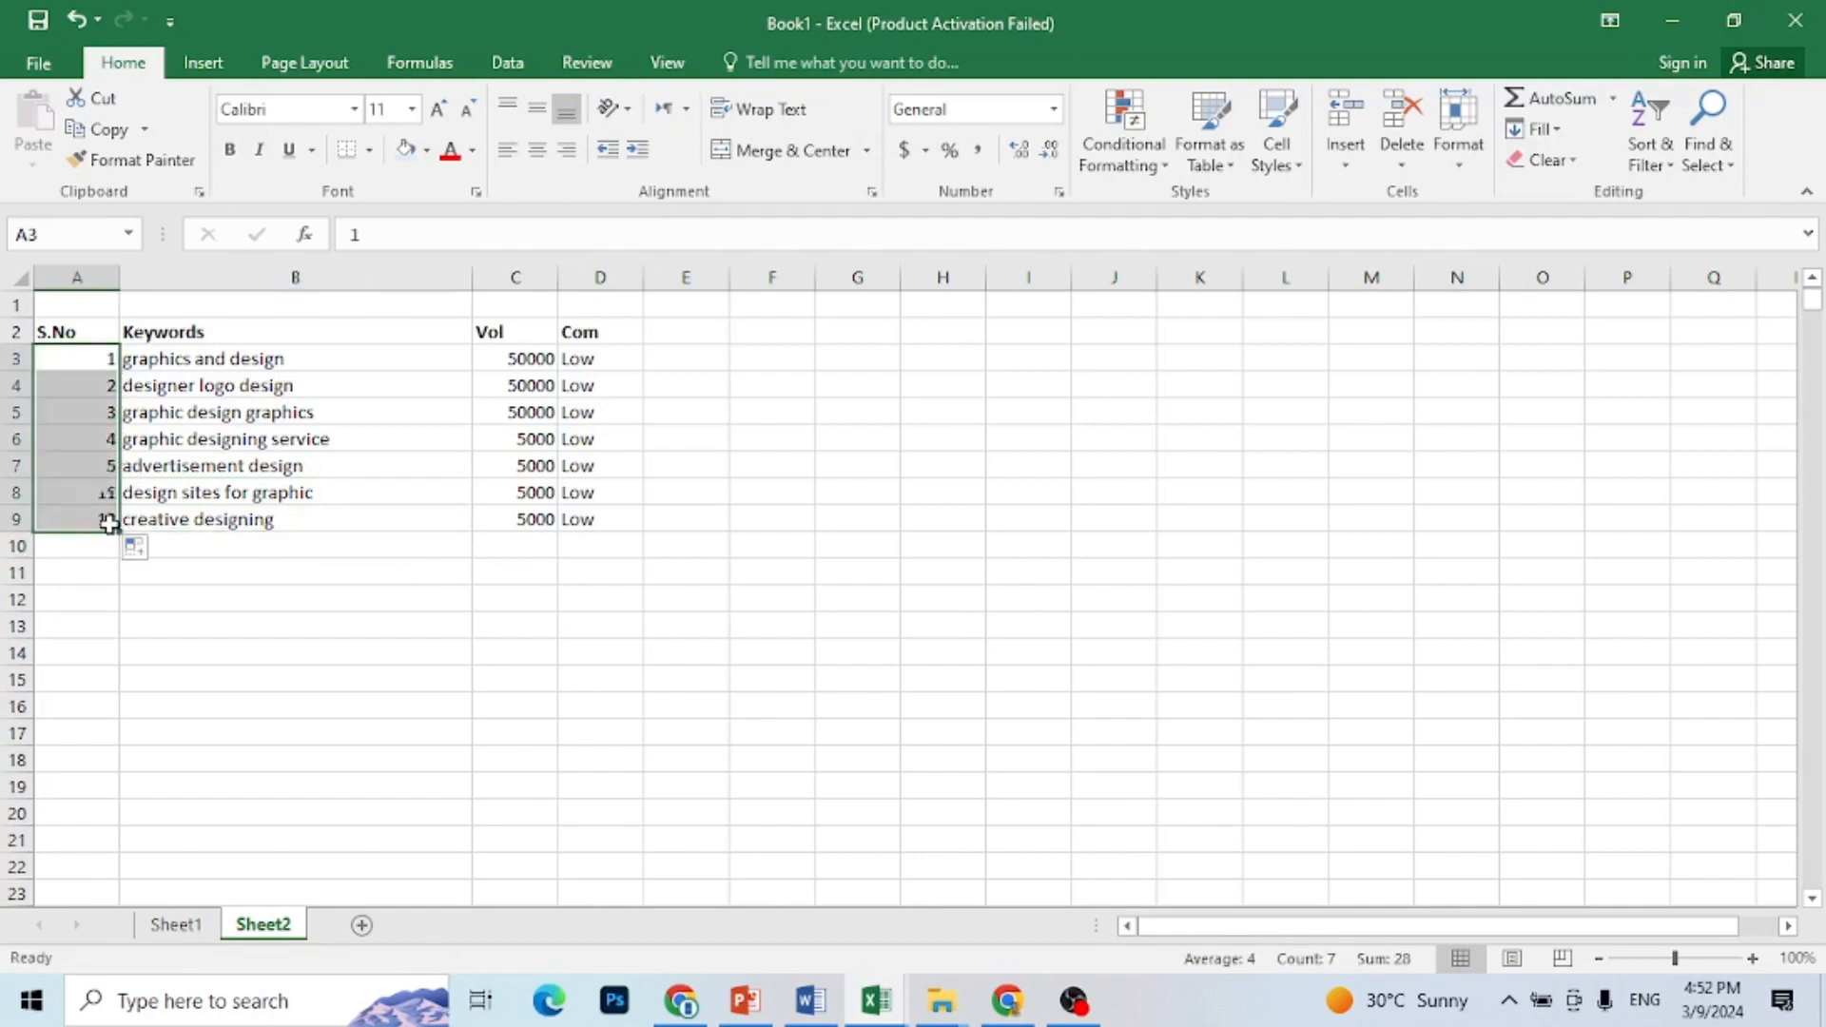
click(371, 609)
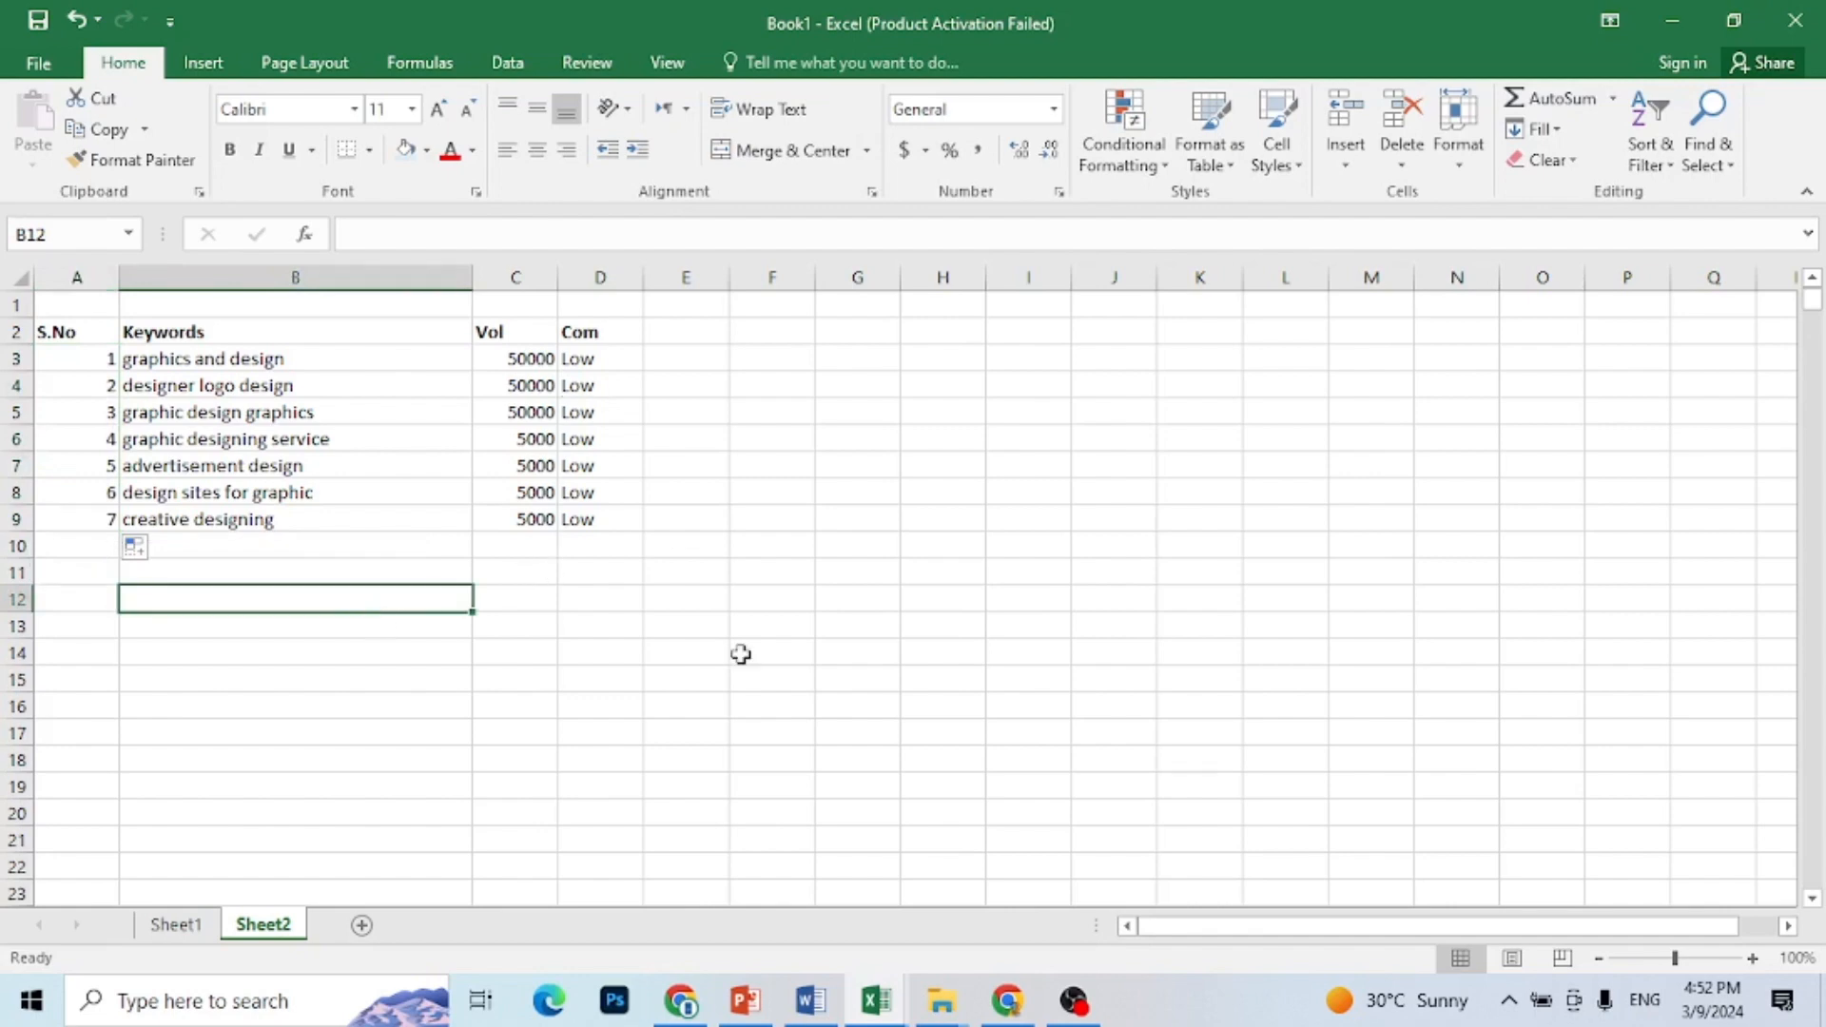
Step: Switch to Chrome, search Google for "google trends" in a new tab and open the Google Trends site
click(1008, 1003)
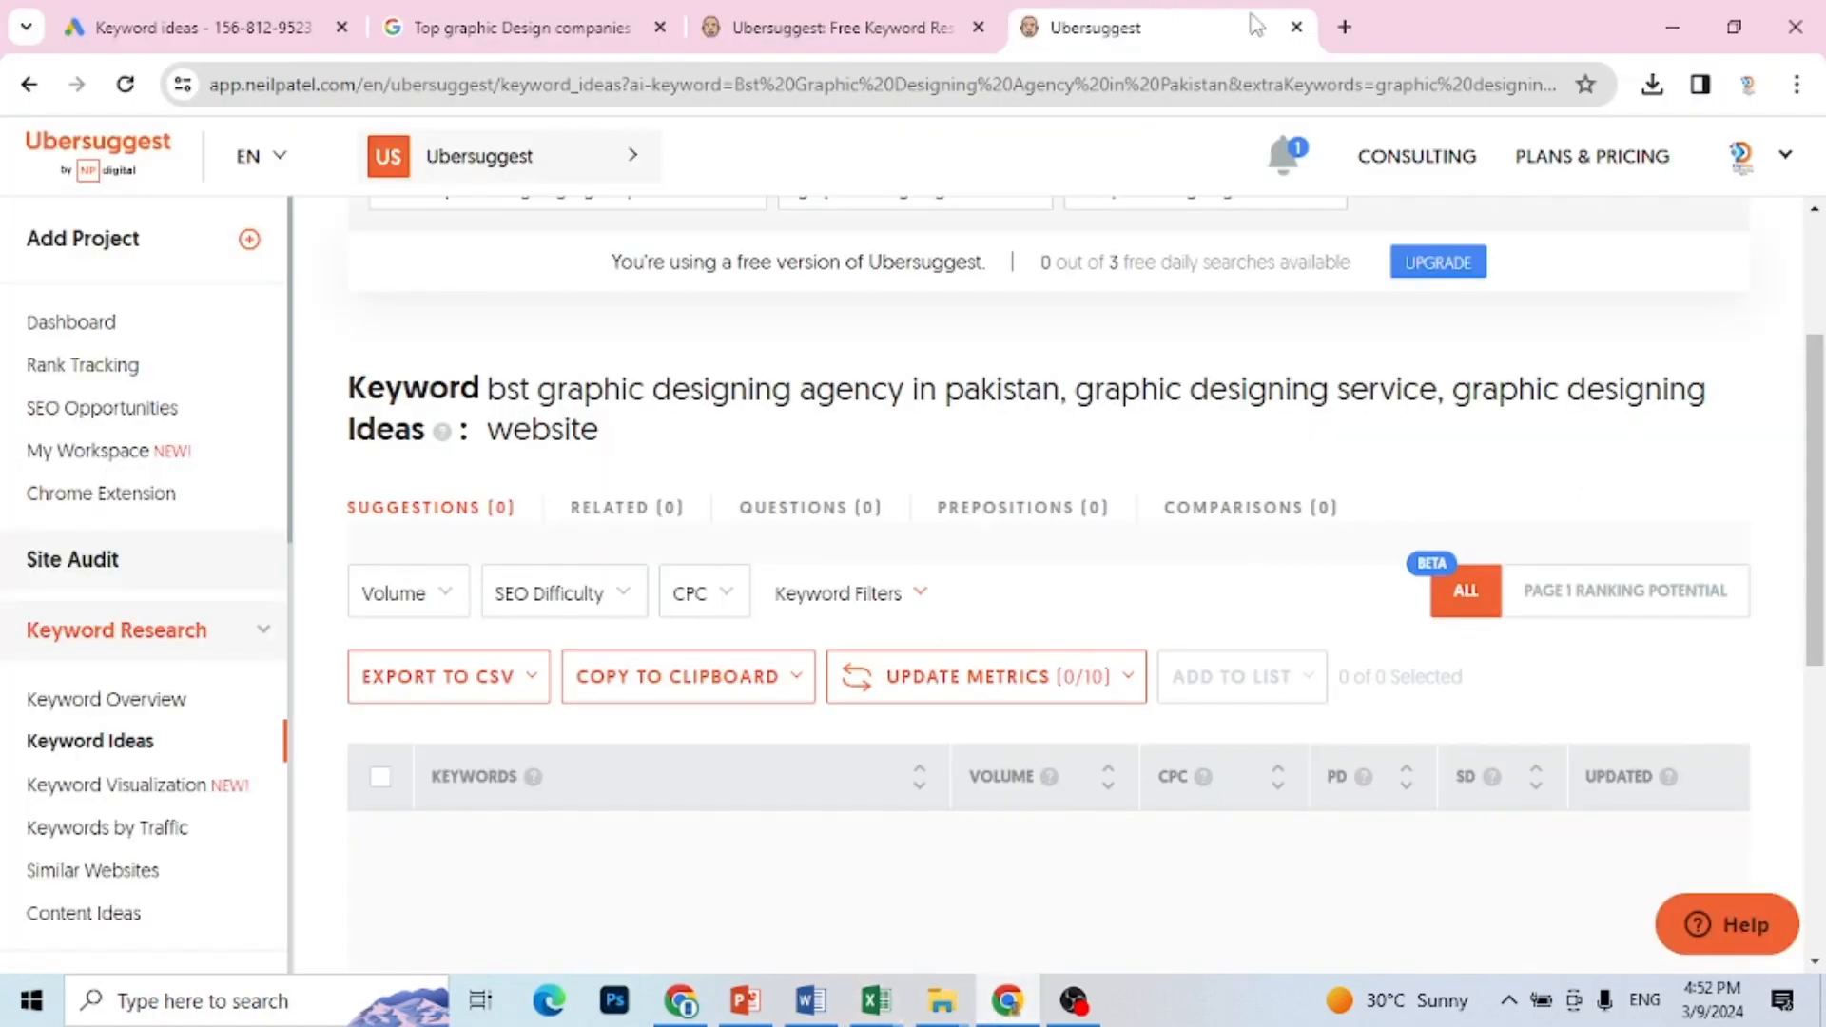
click(1346, 26)
click(855, 548)
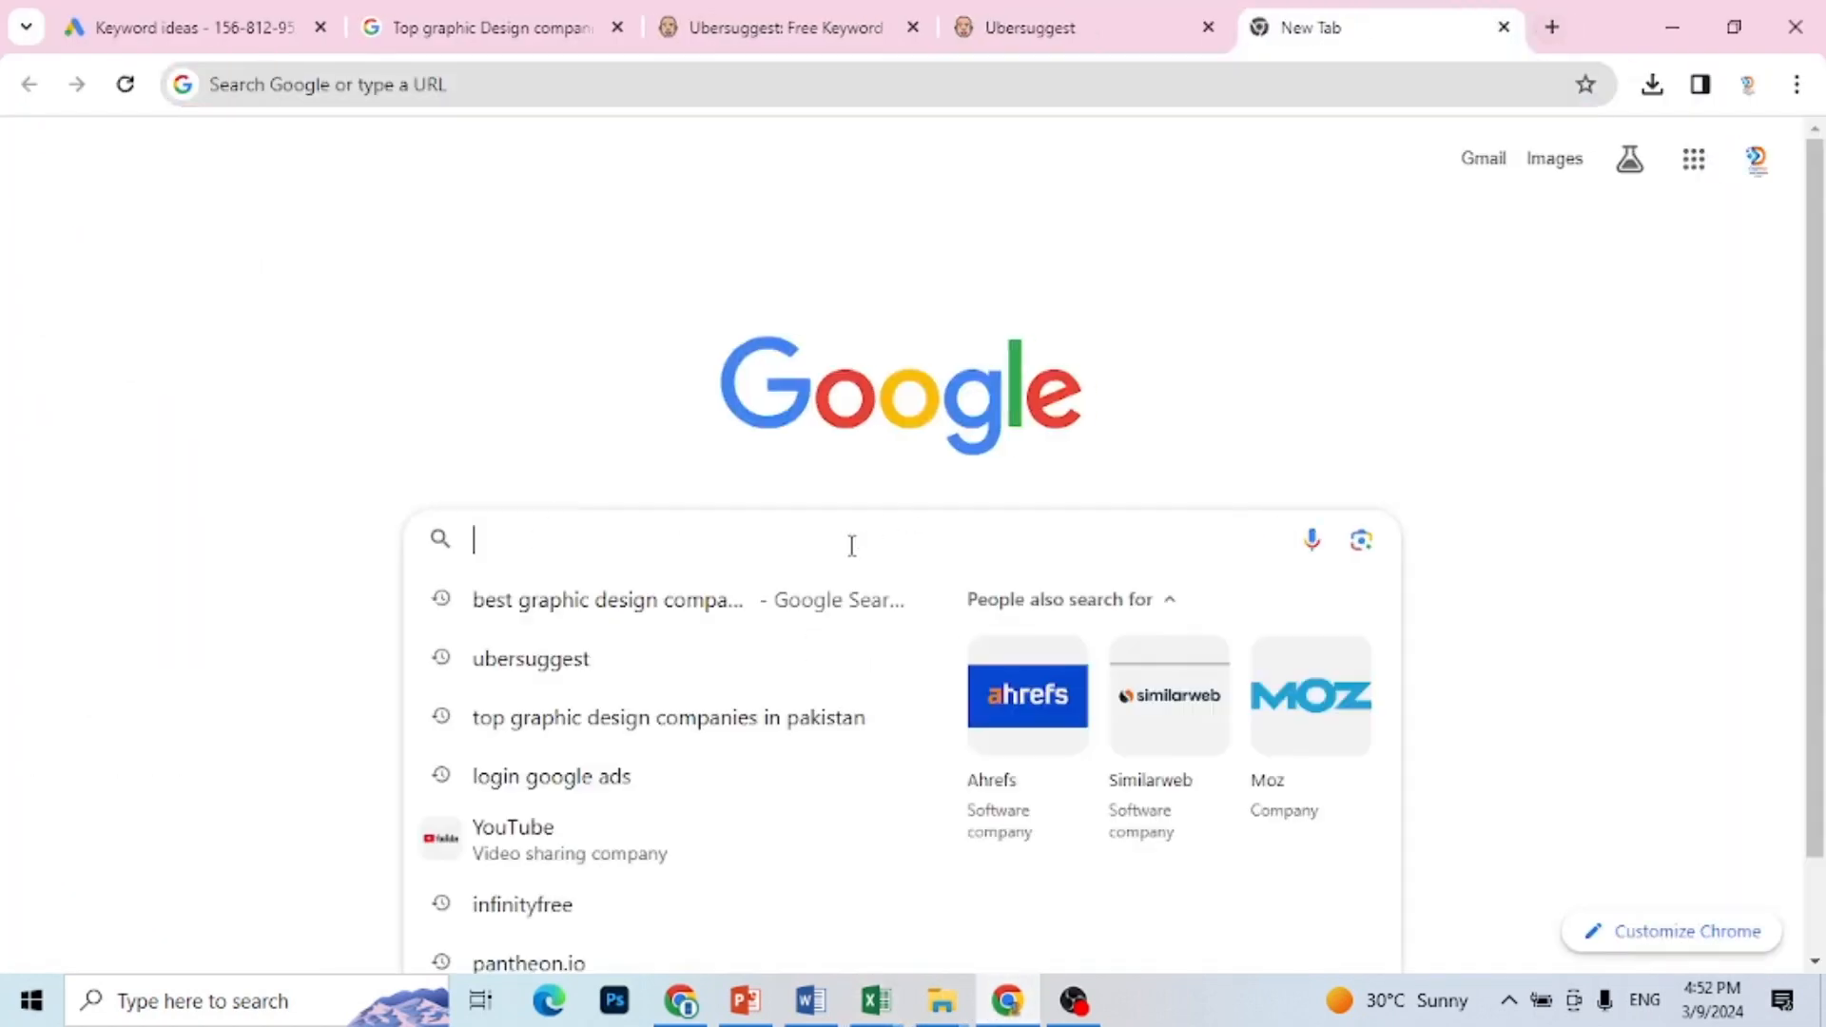
text(GOOG)
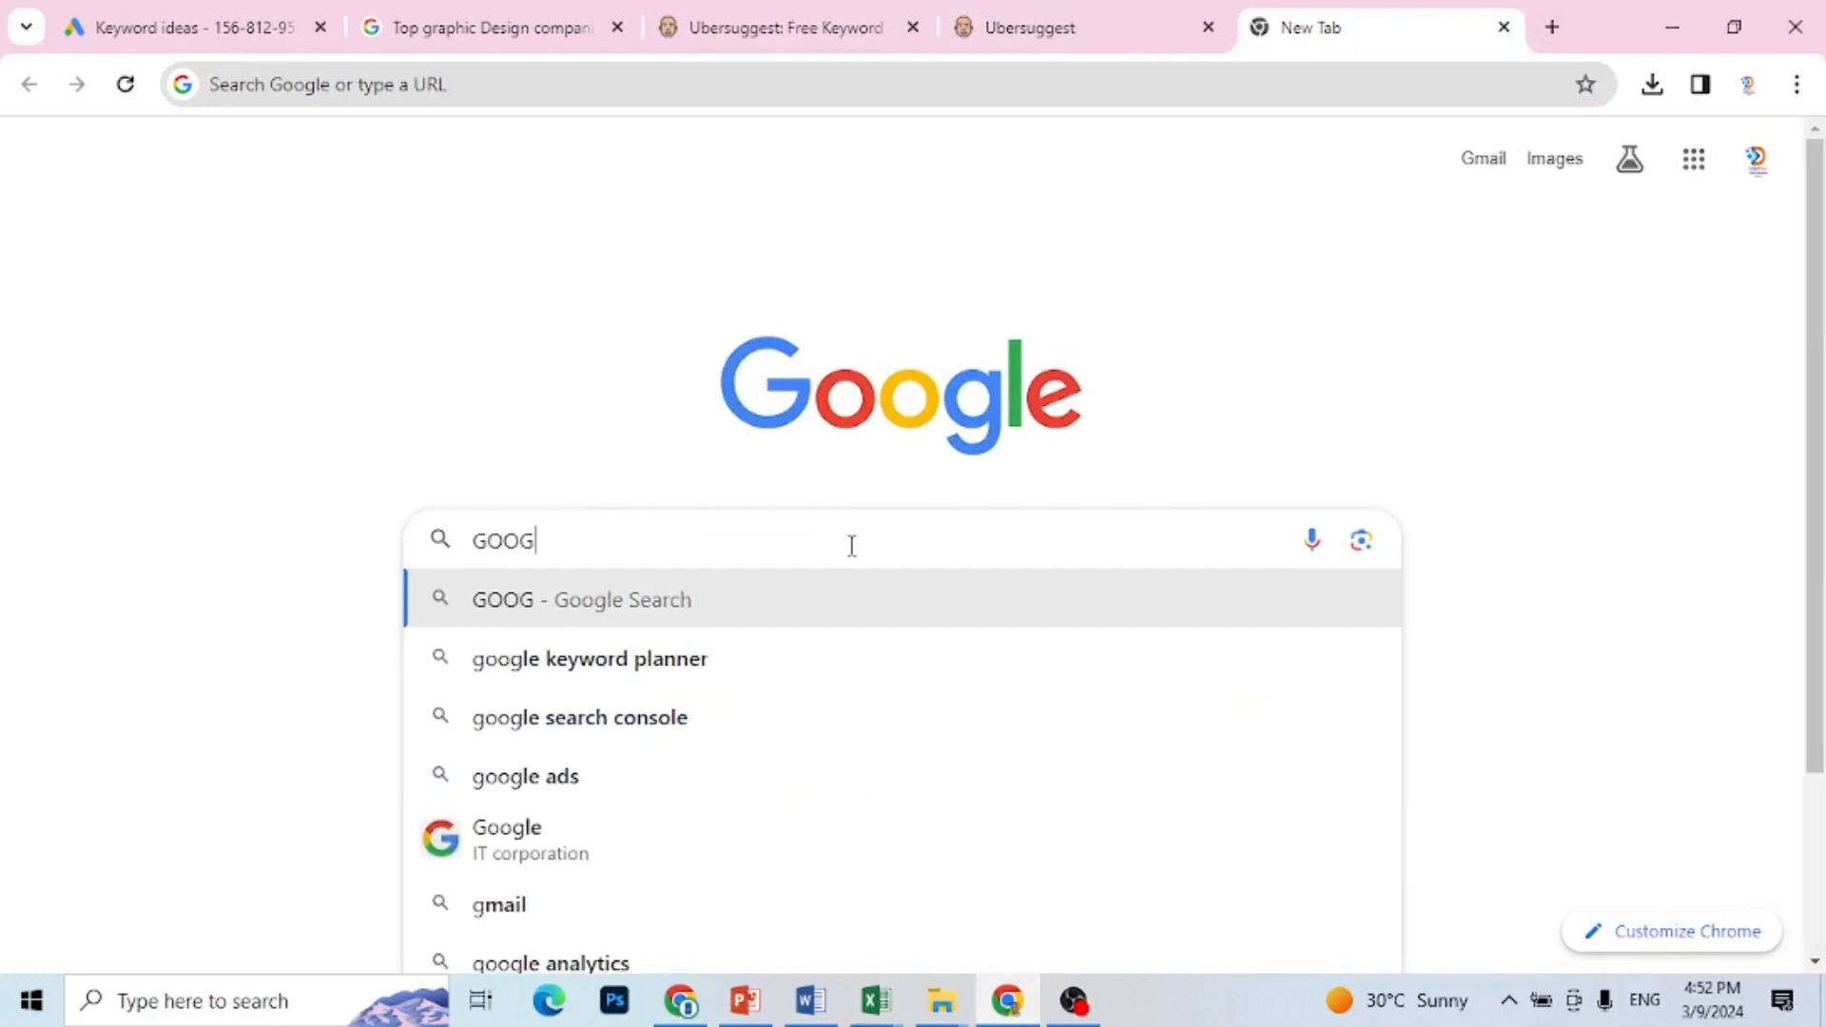
text(LE TR)
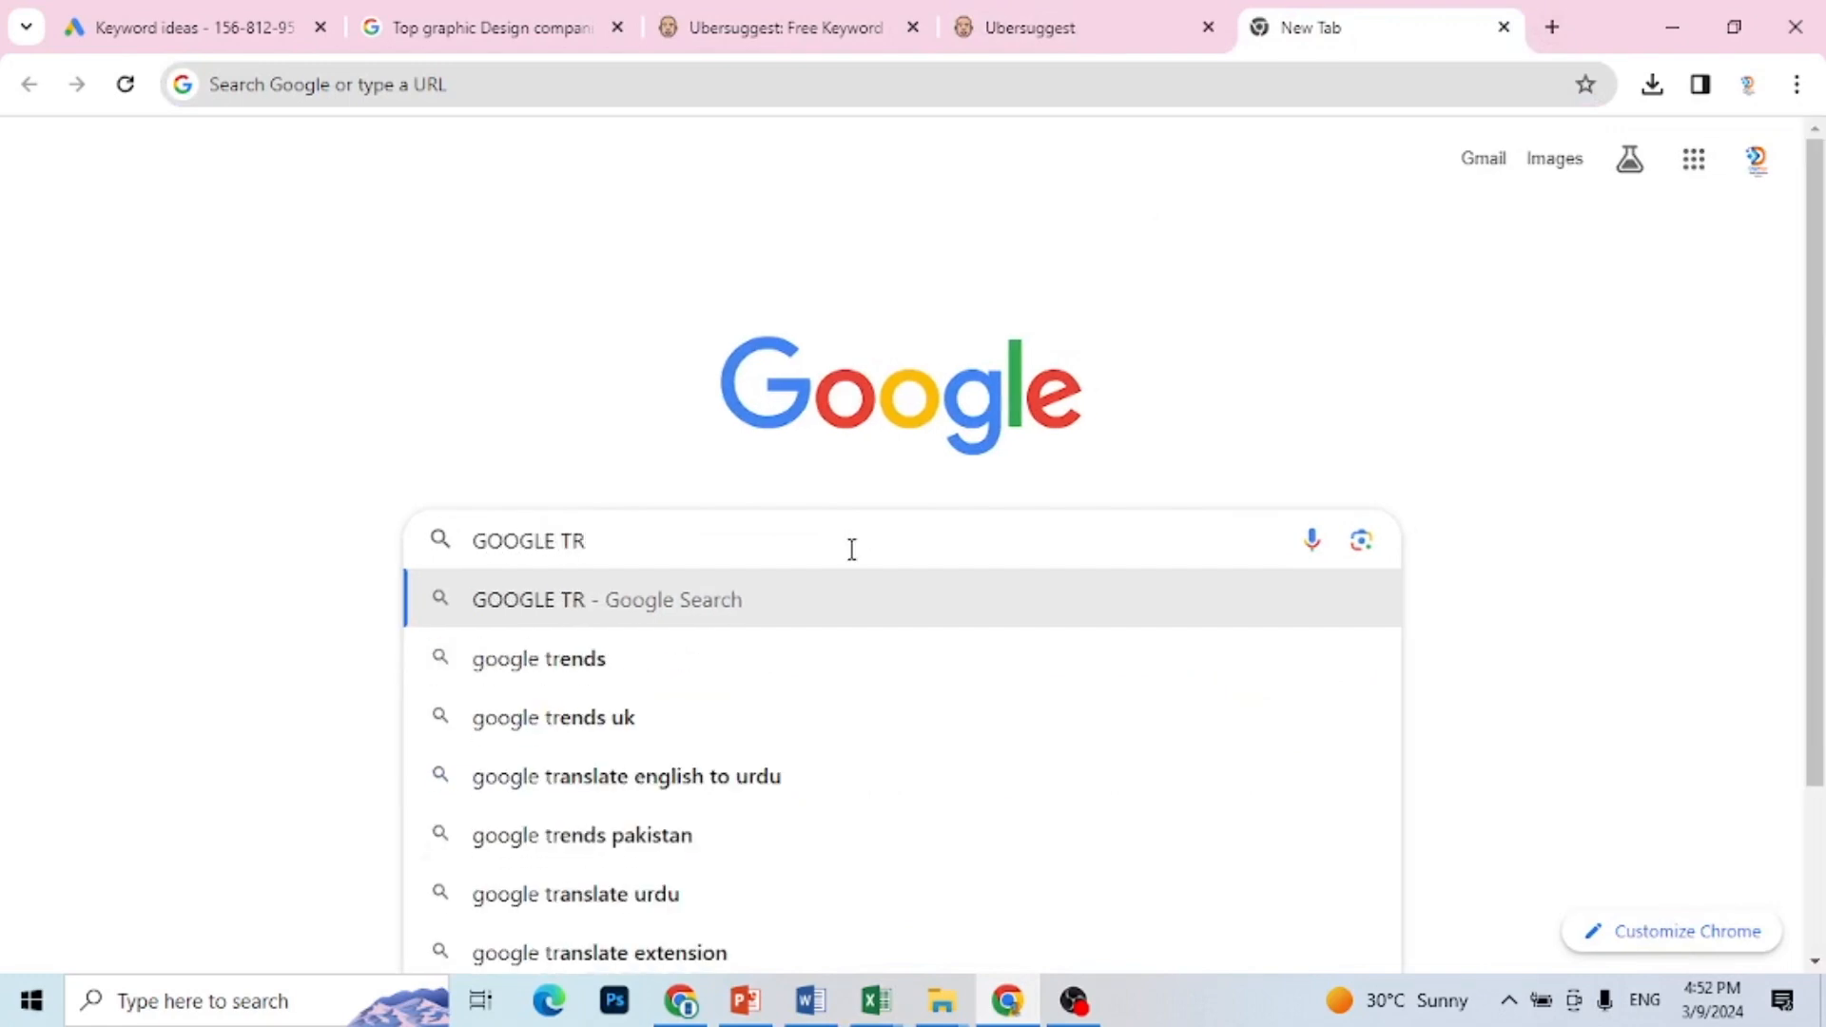
click(640, 658)
click(310, 472)
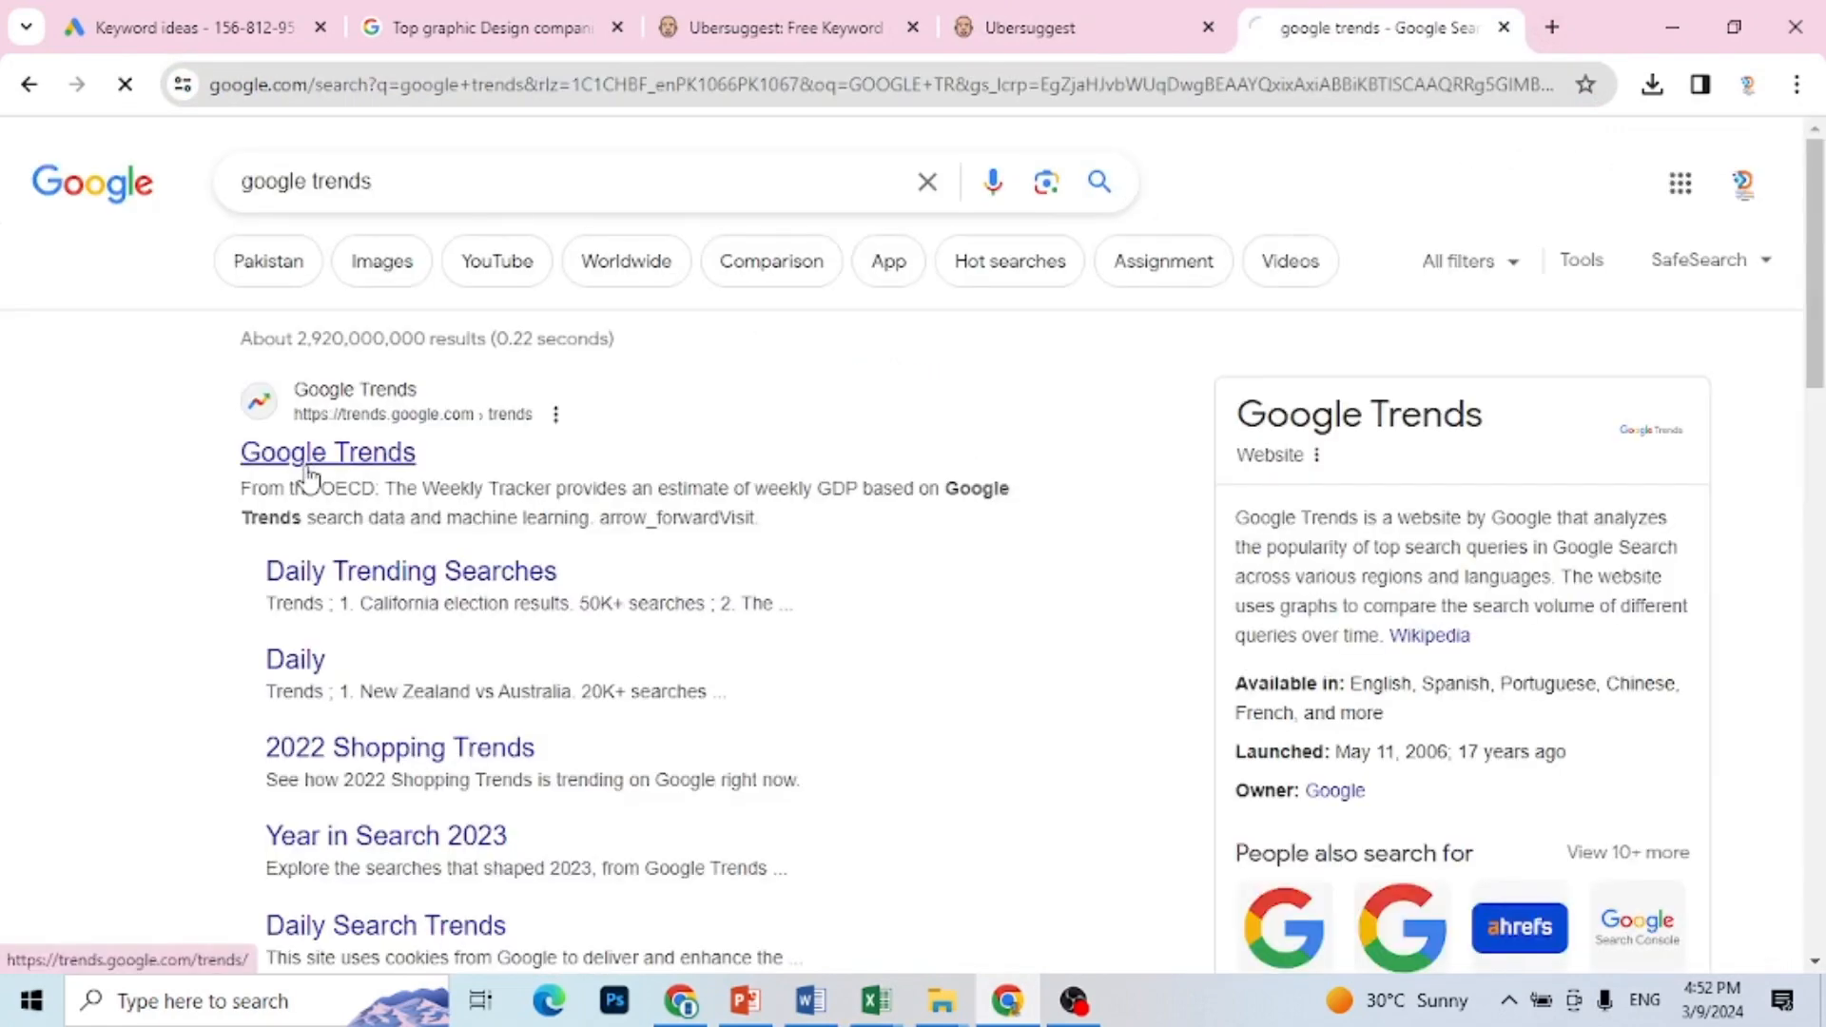
Step: Copy the keyword "graphics and design" from Sheet2 in Excel and explore it in Google Trends in Chrome
click(1024, 476)
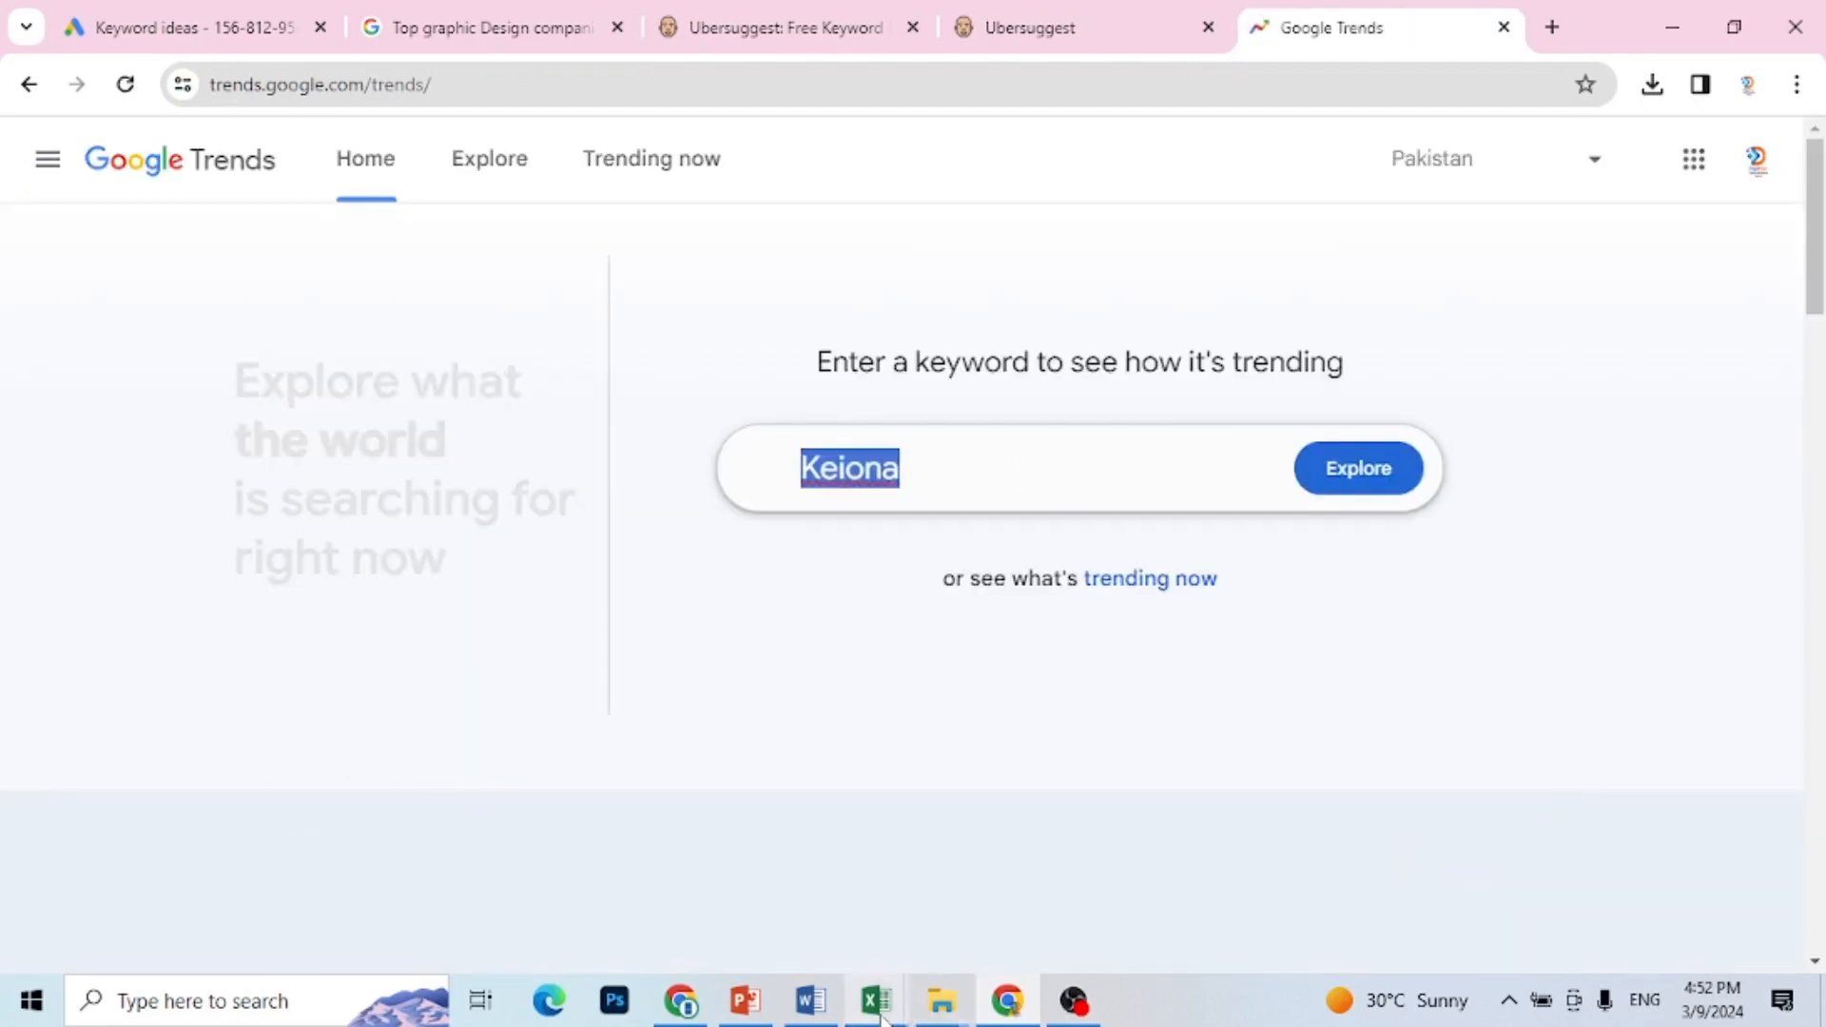
mouse_move(875, 1001)
click(729, 923)
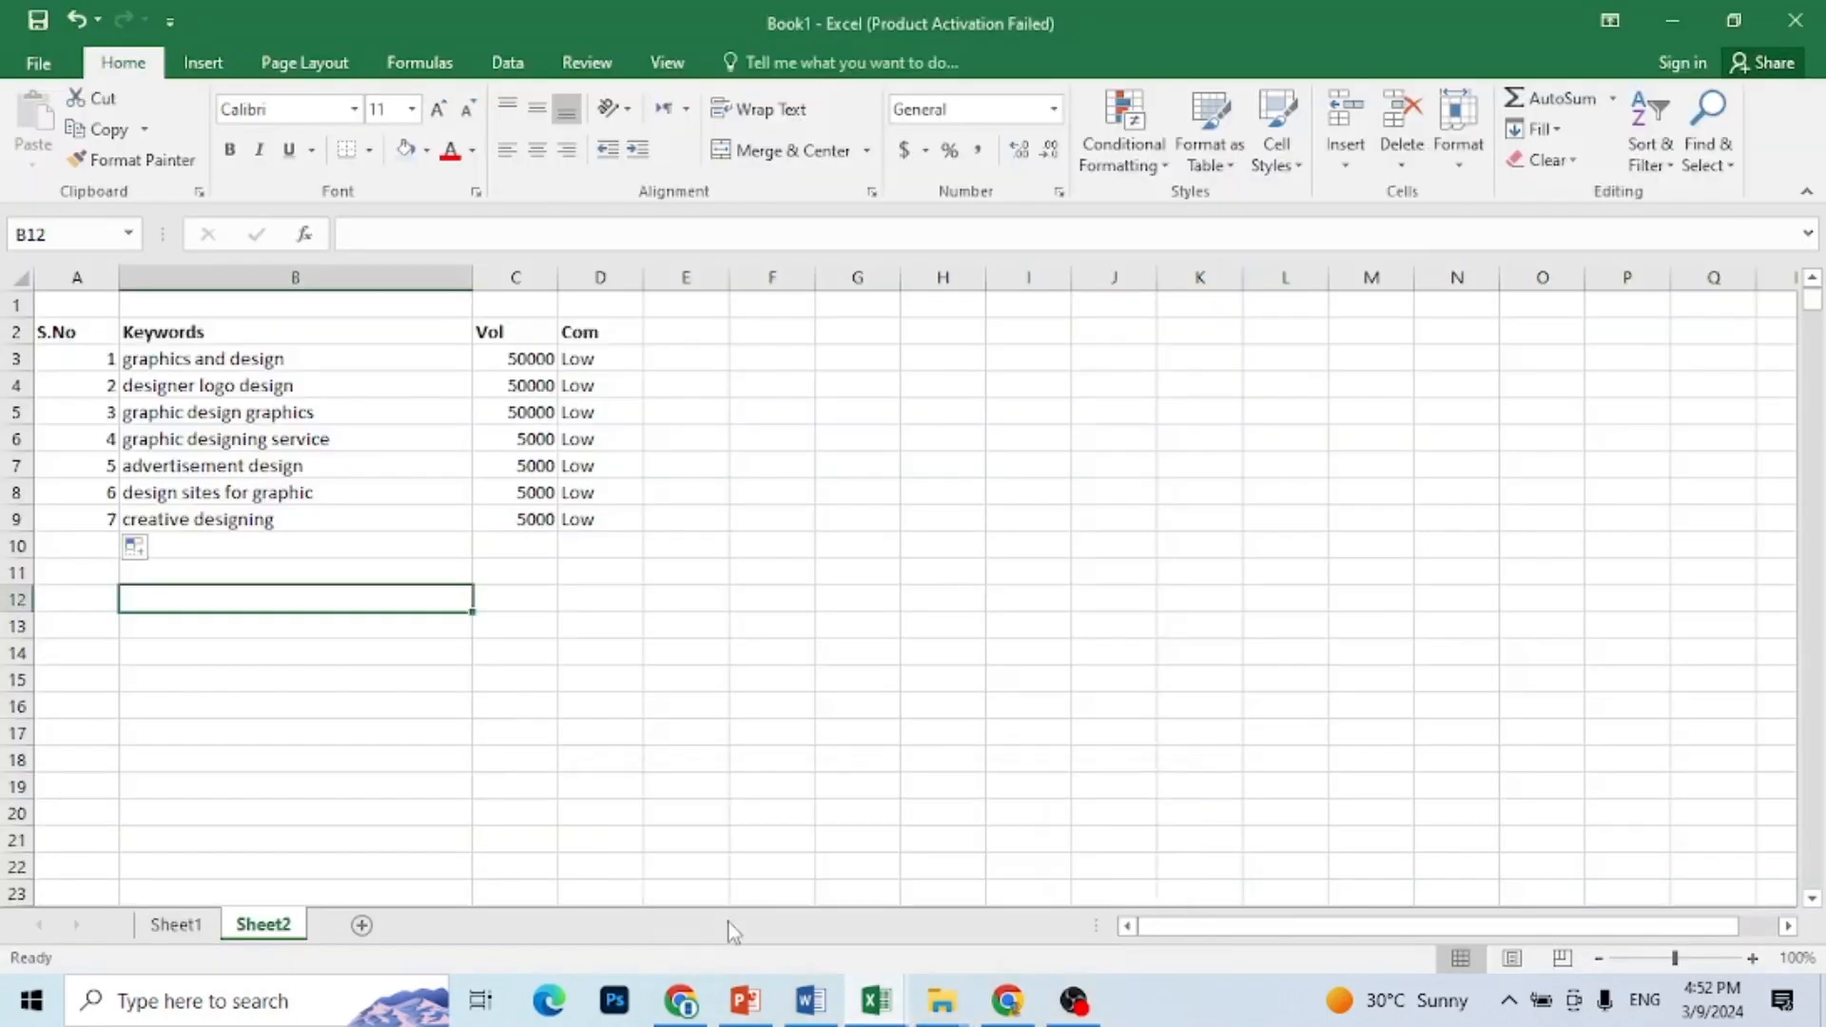
click(342, 365)
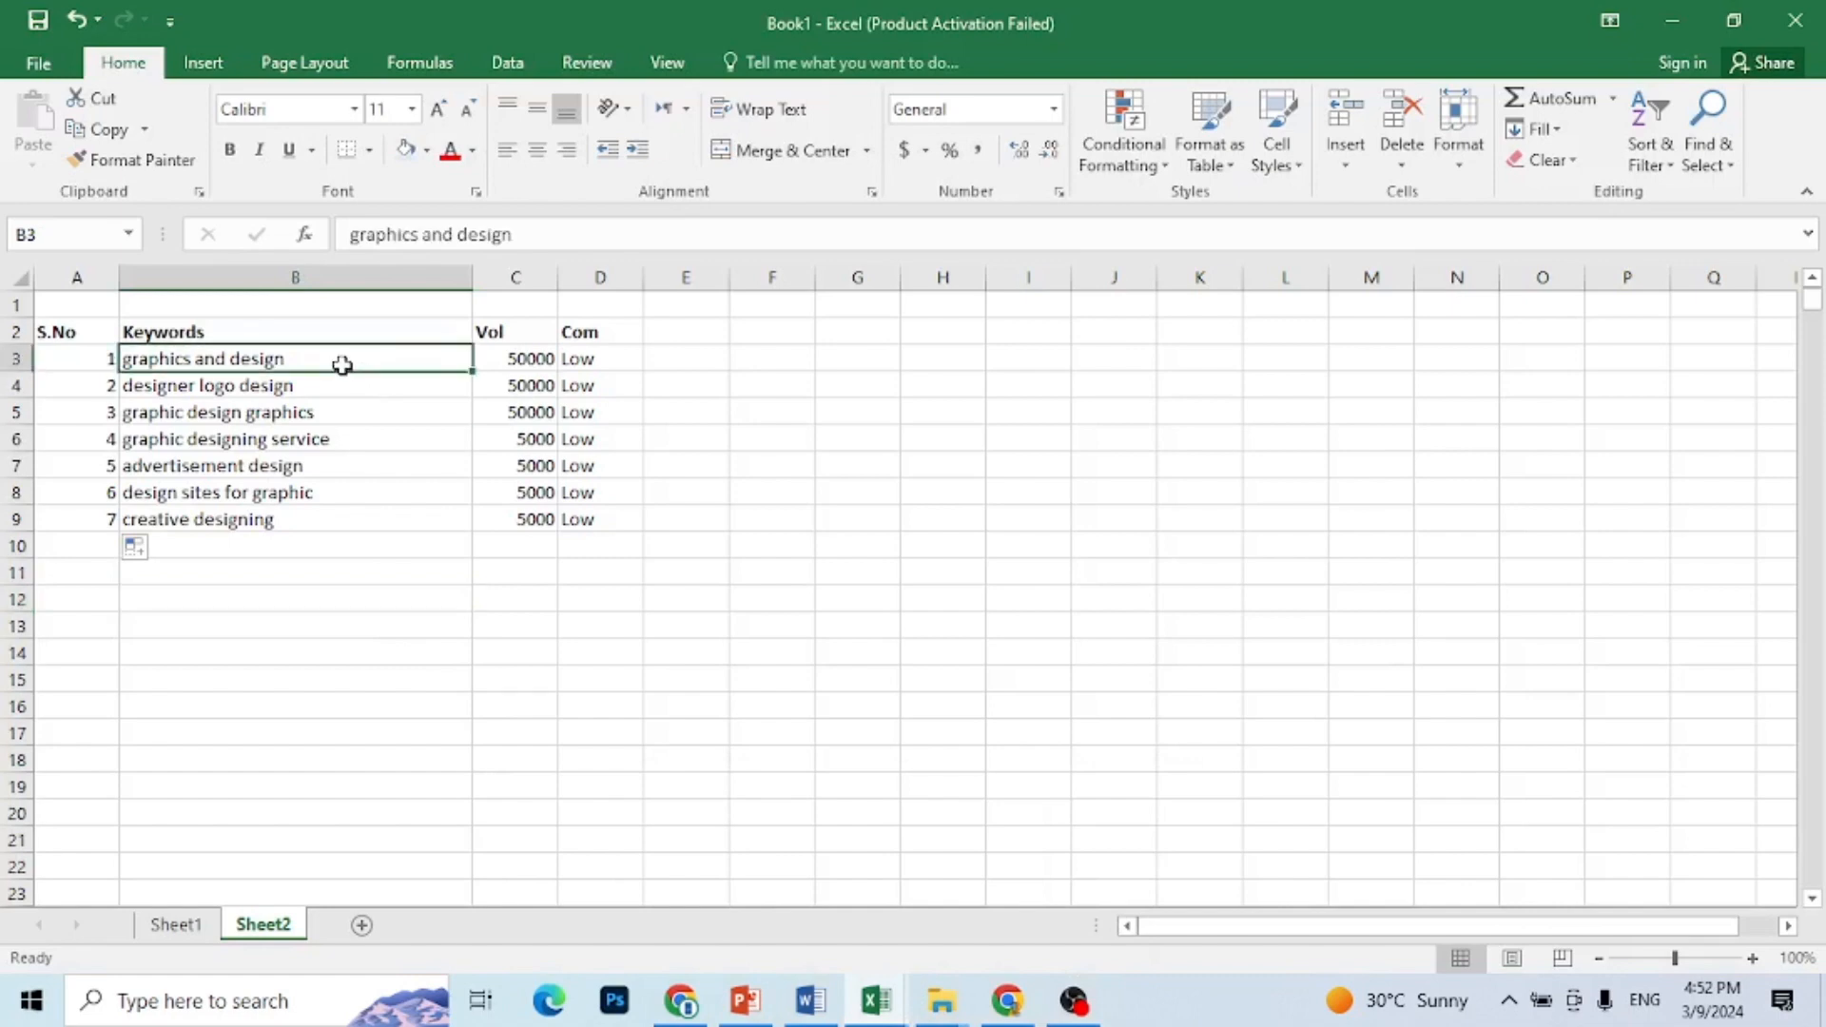
key(ctrl+c)
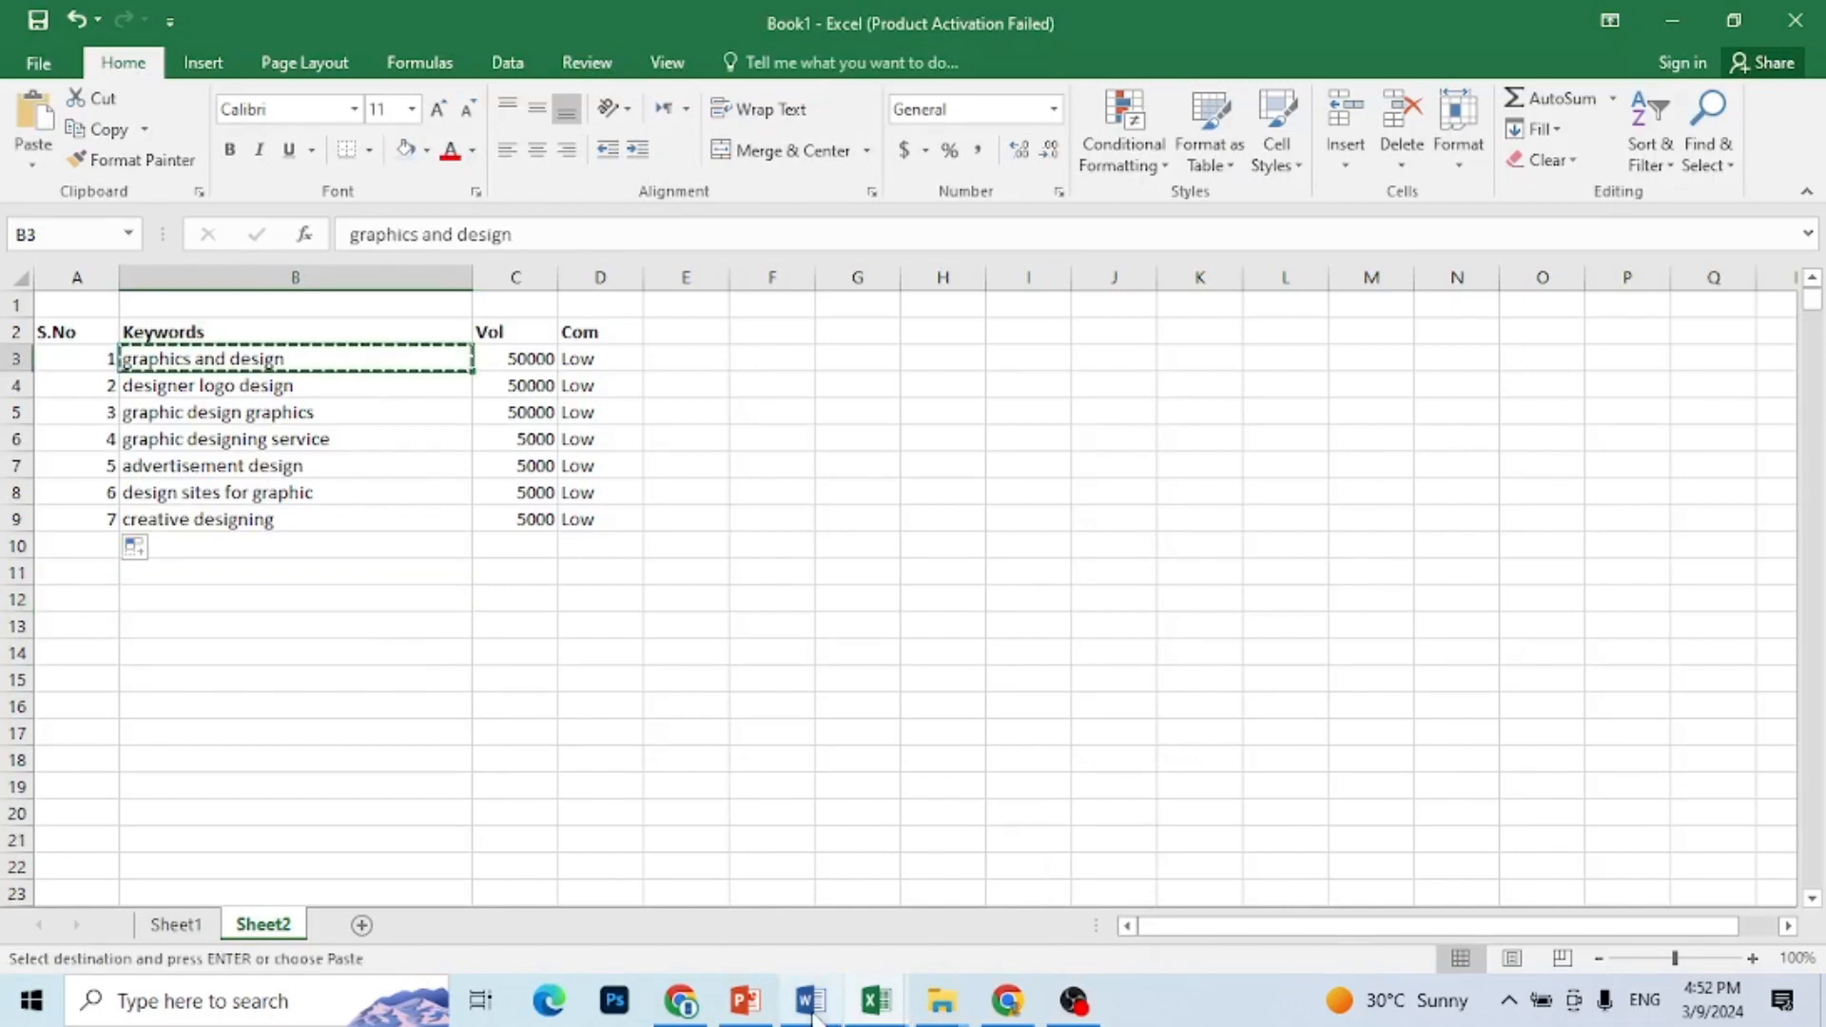
click(1010, 1001)
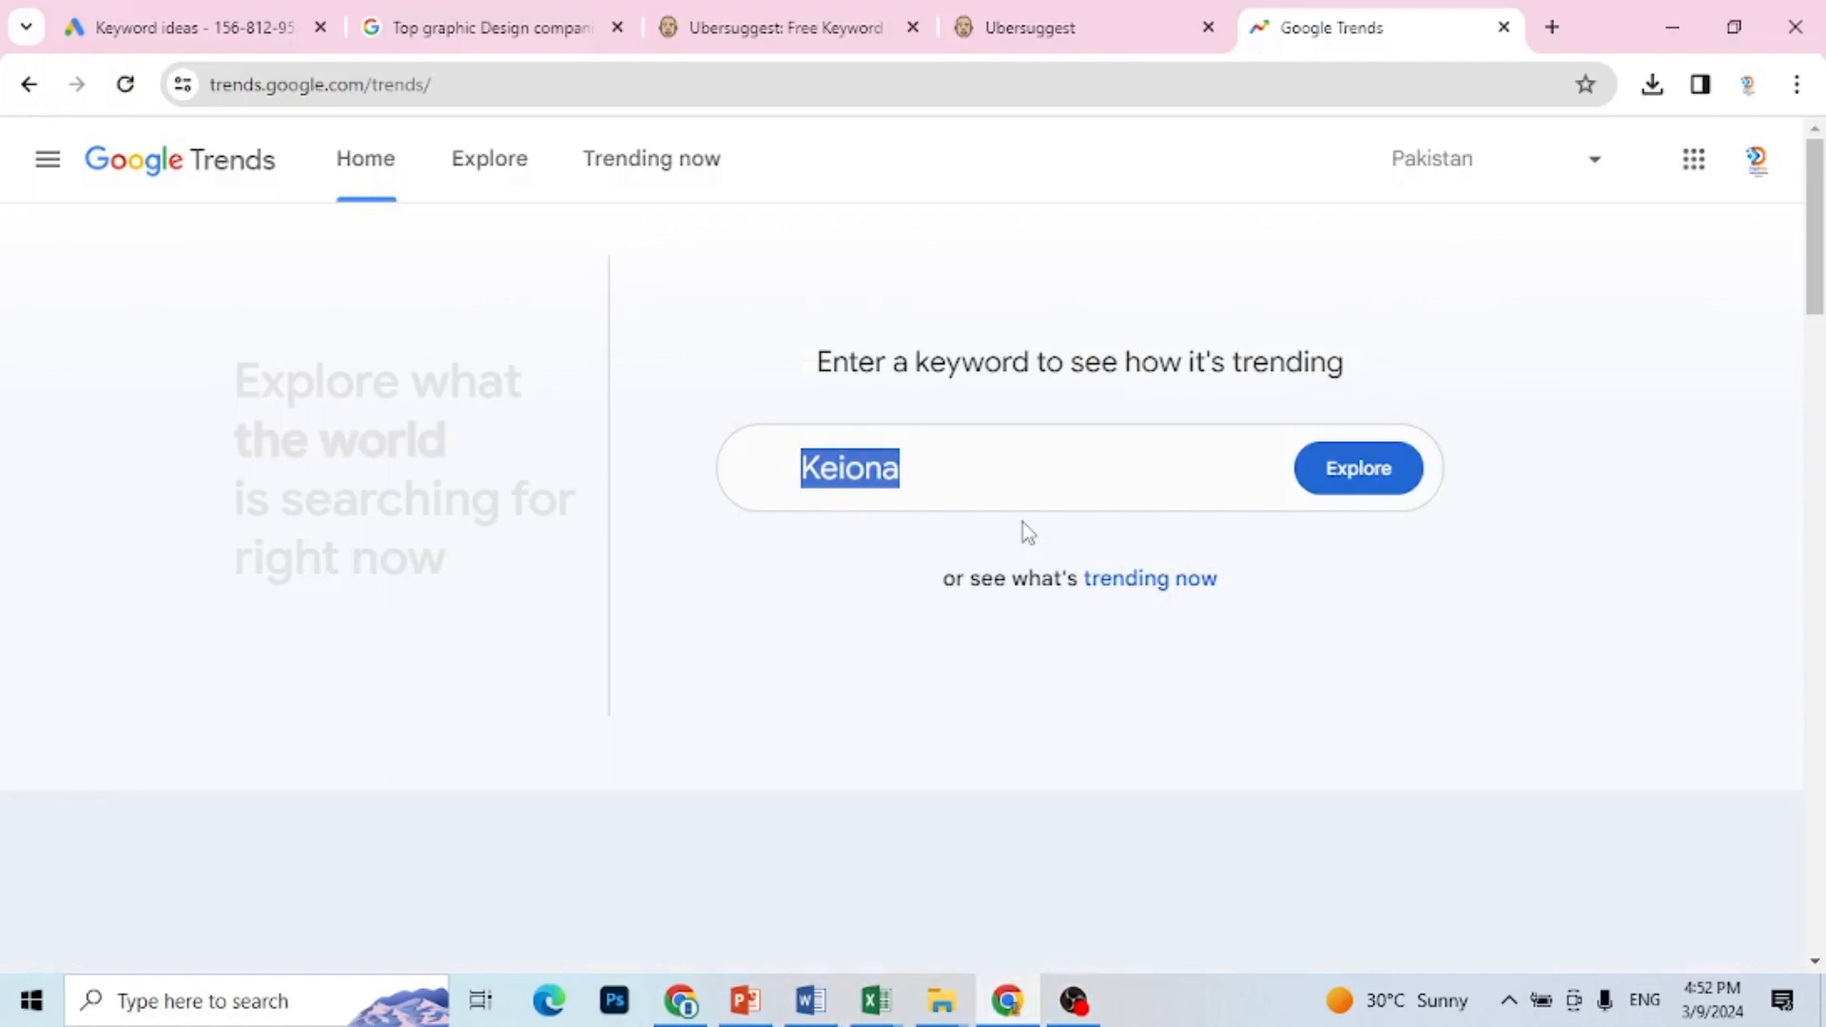
key(ctrl+v)
click(1337, 485)
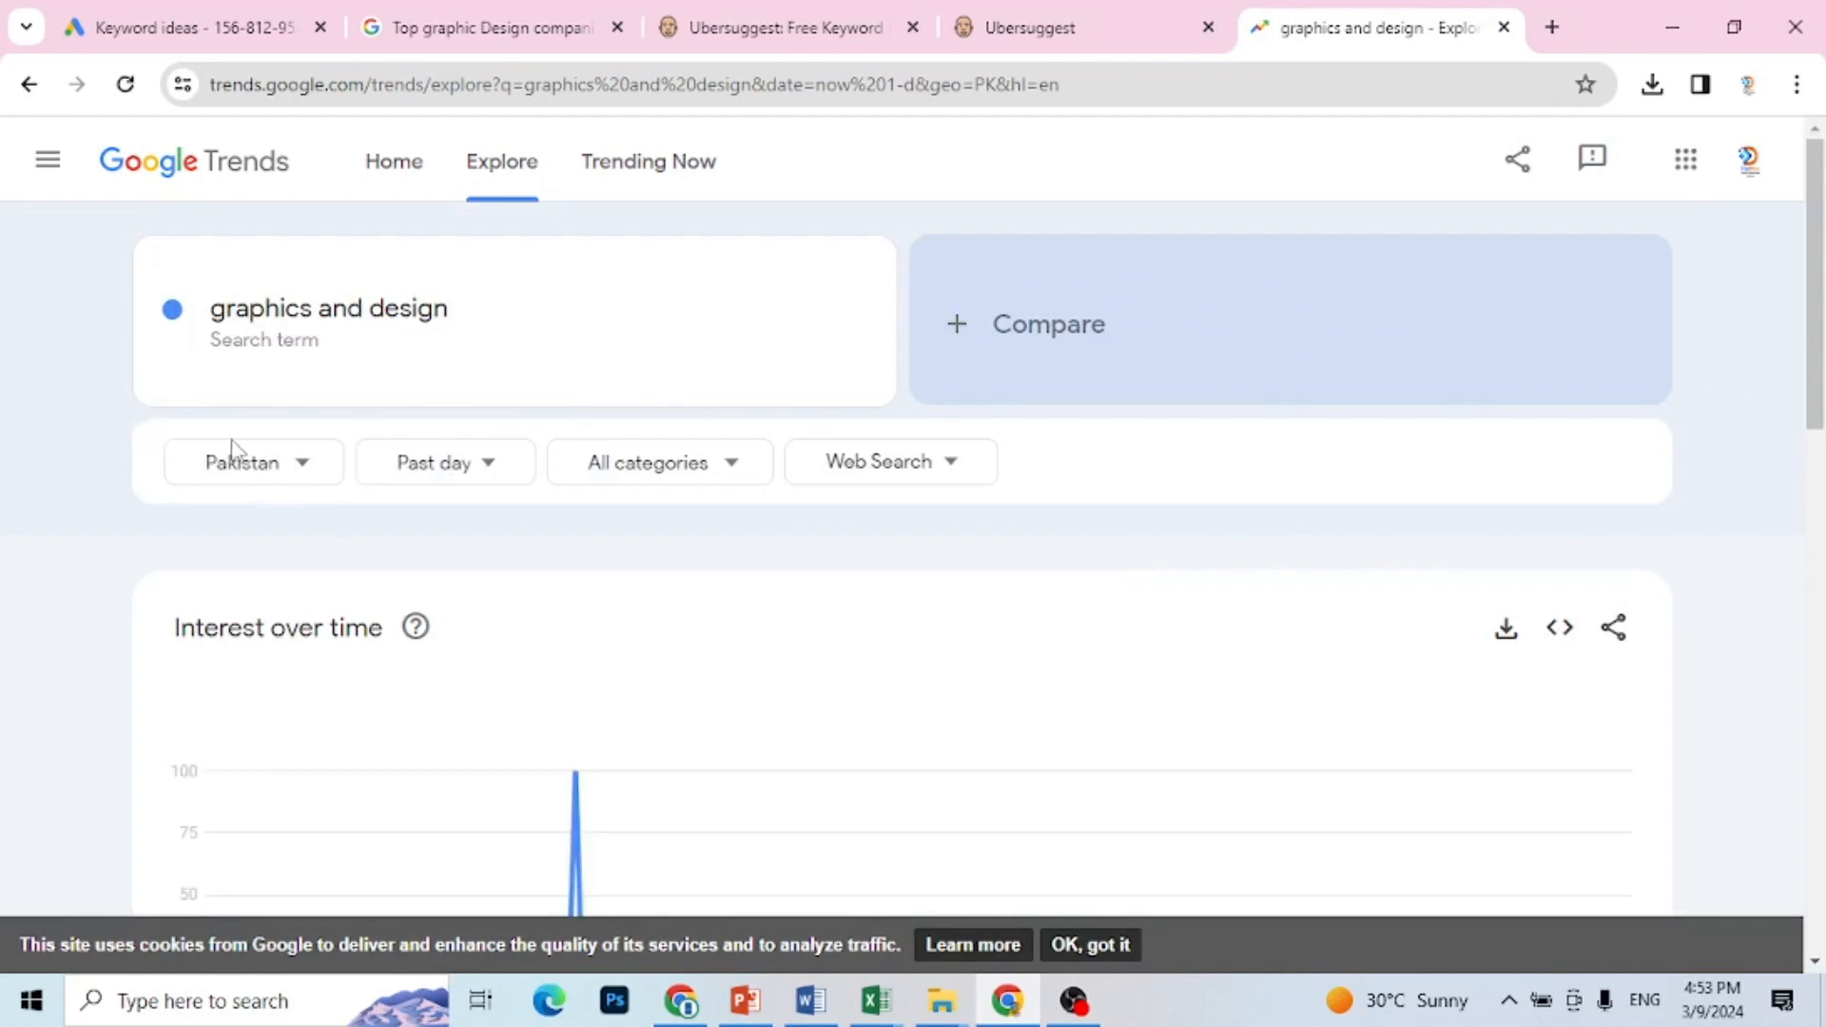
Step: Set the trend's time range to 2004 - present and keep Web Search as the search type
click(492, 468)
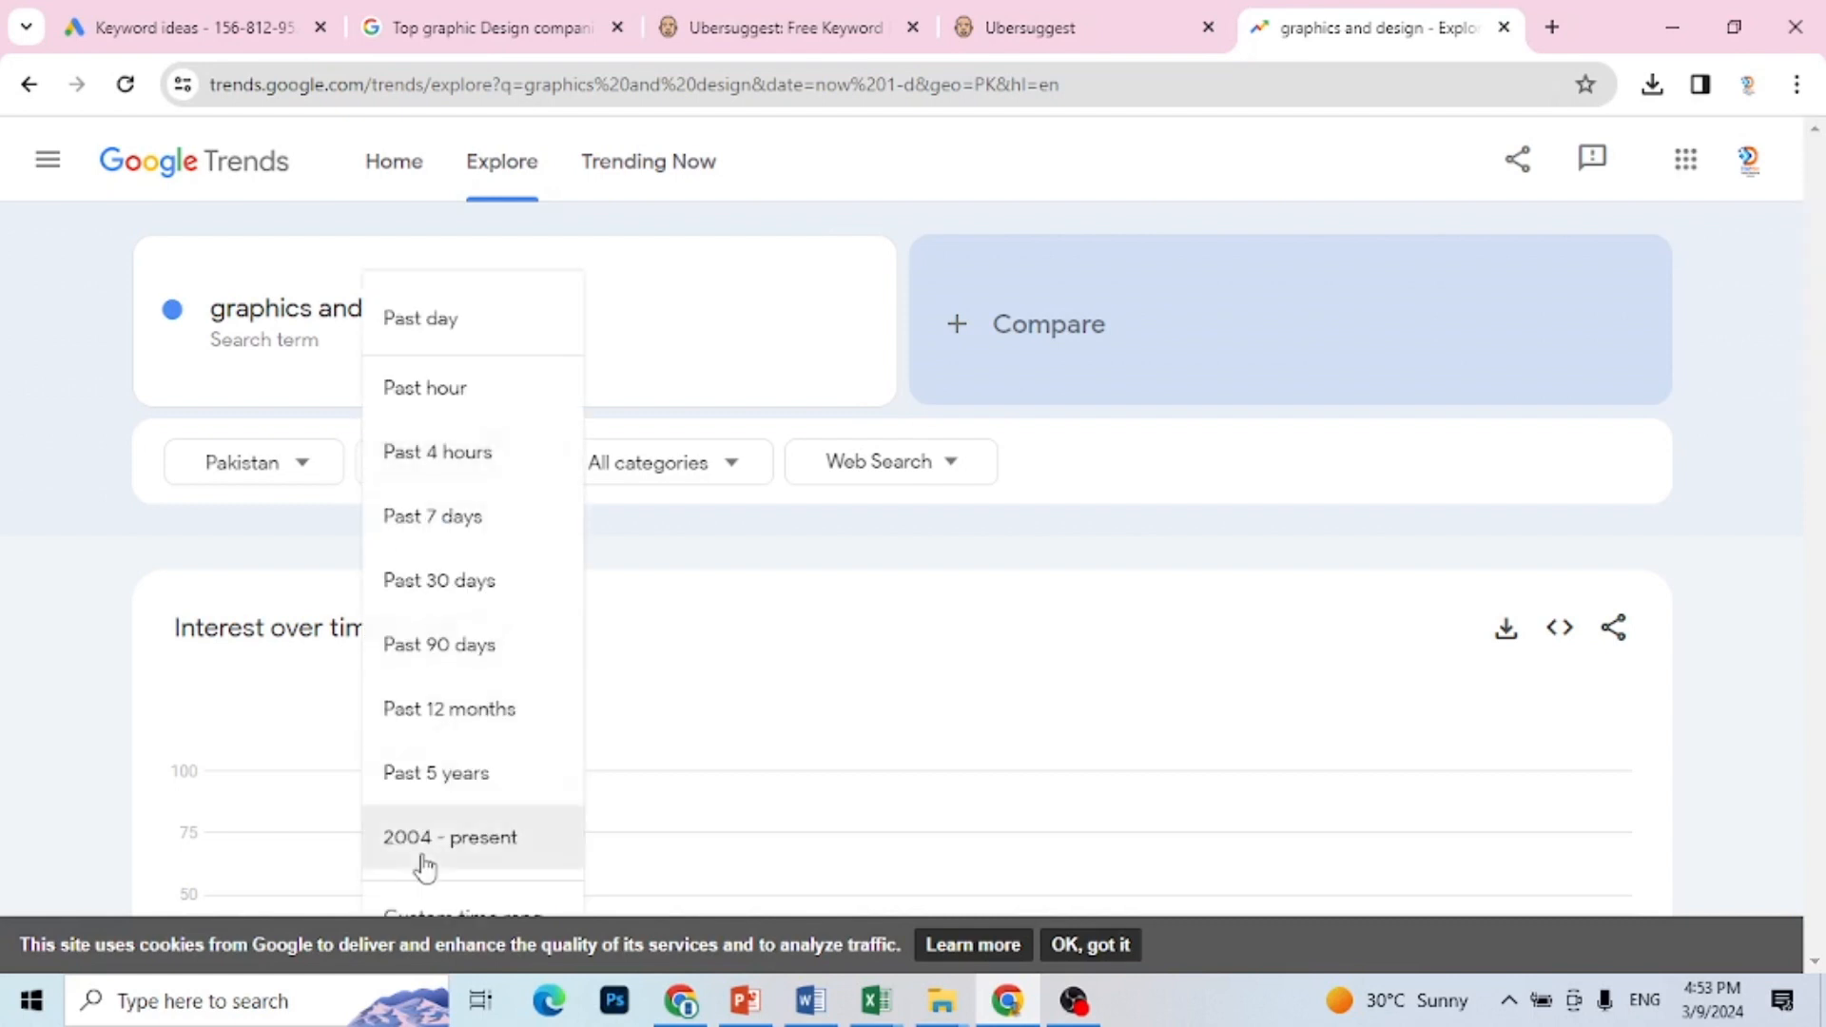
click(507, 853)
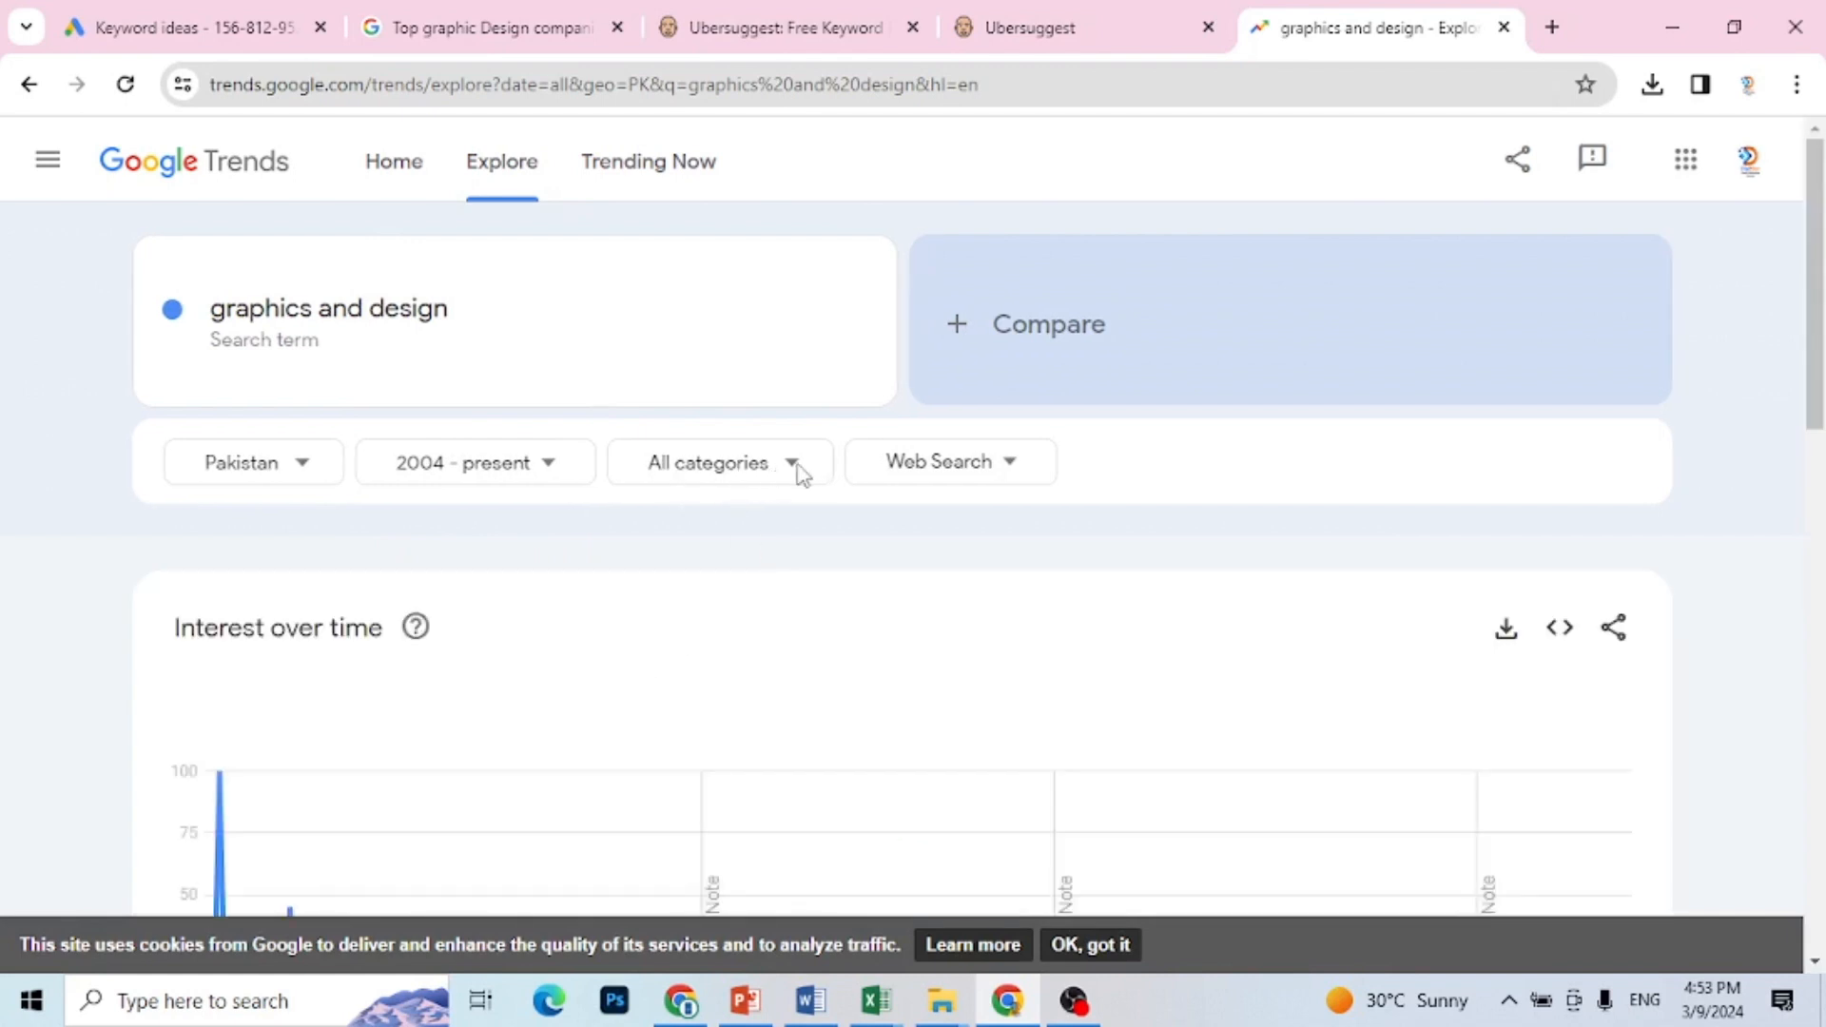
click(1011, 473)
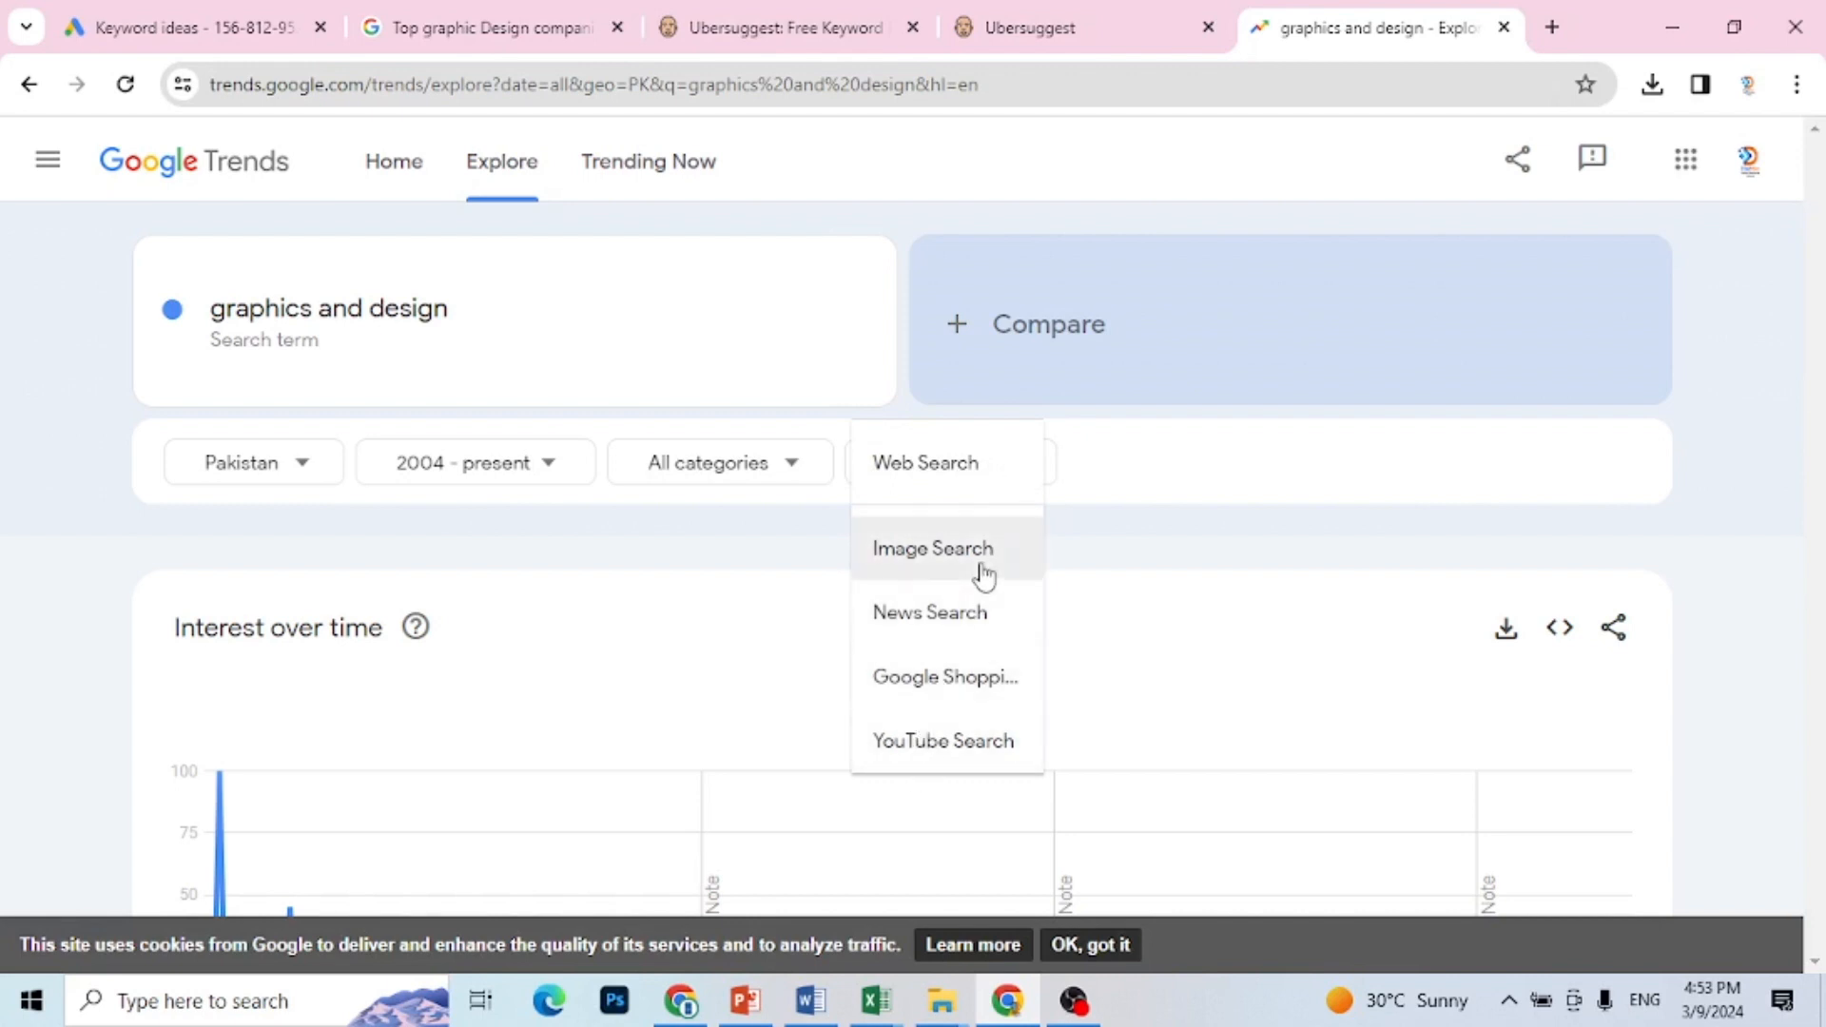
click(994, 471)
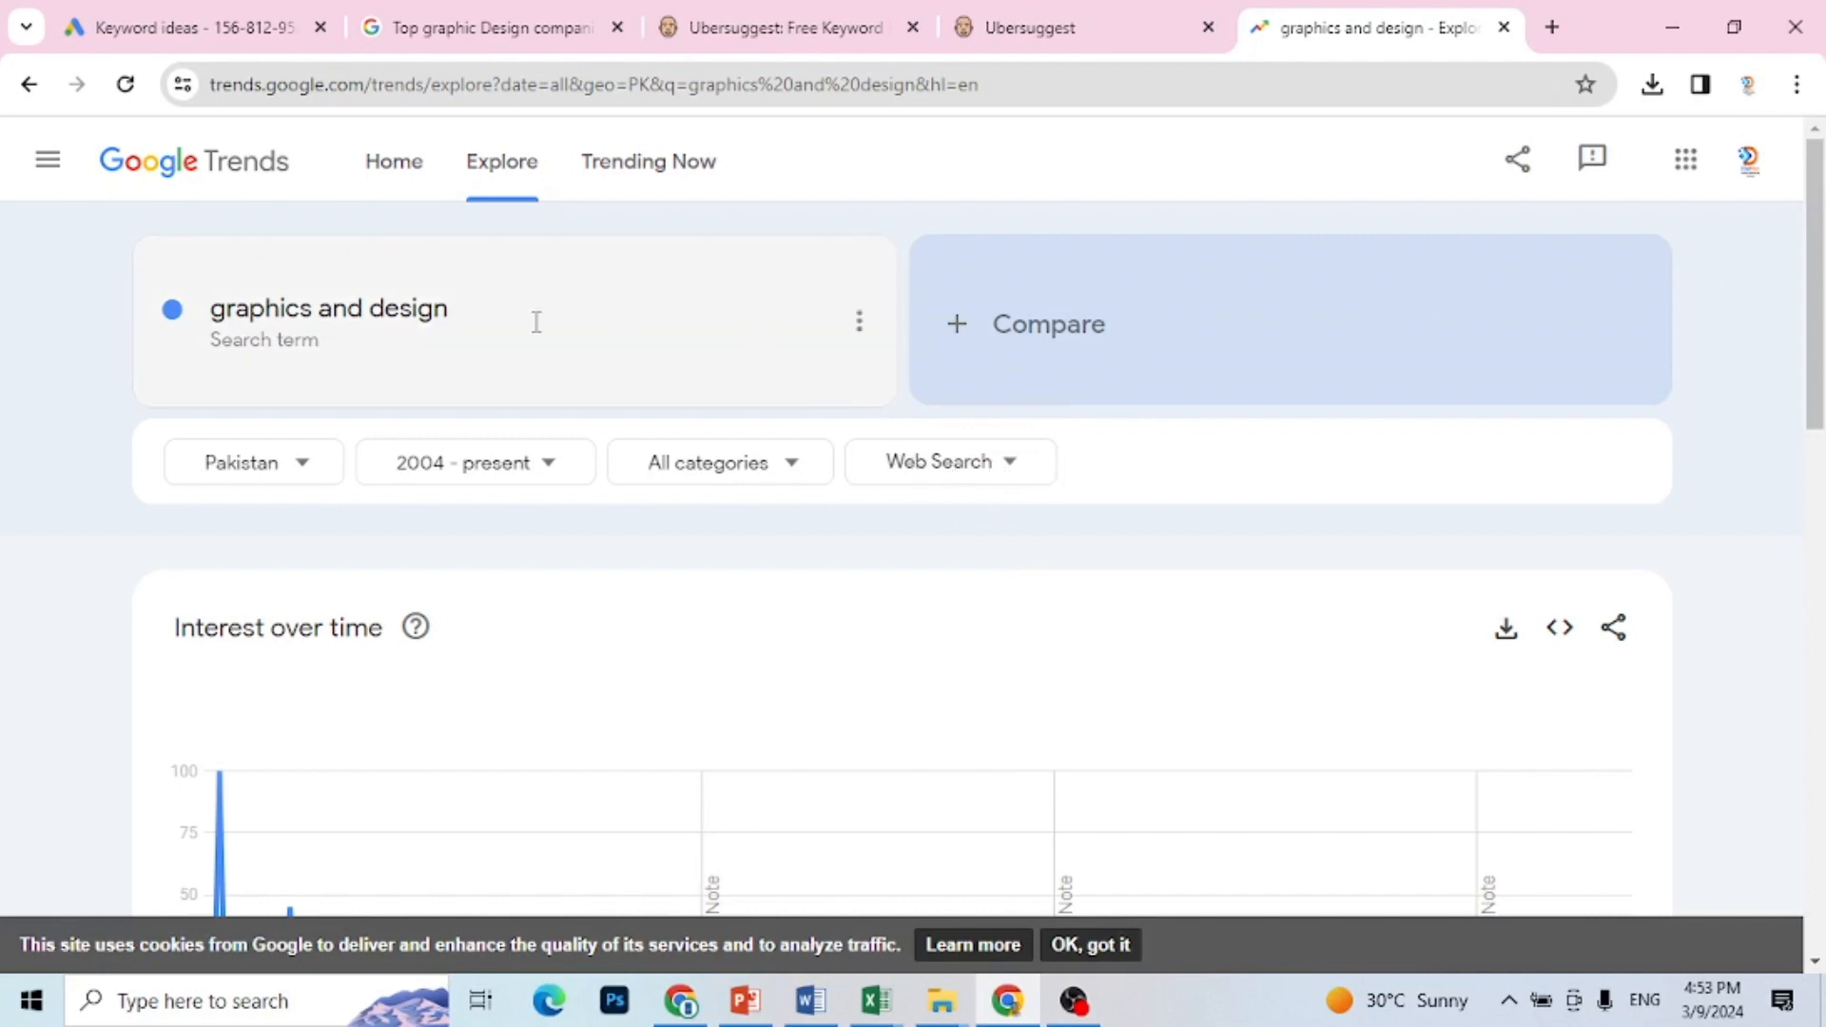
Step: Copy the keyword "designer logo design" from the Excel sheet and add it as a comparison term in Google Trends
click(958, 328)
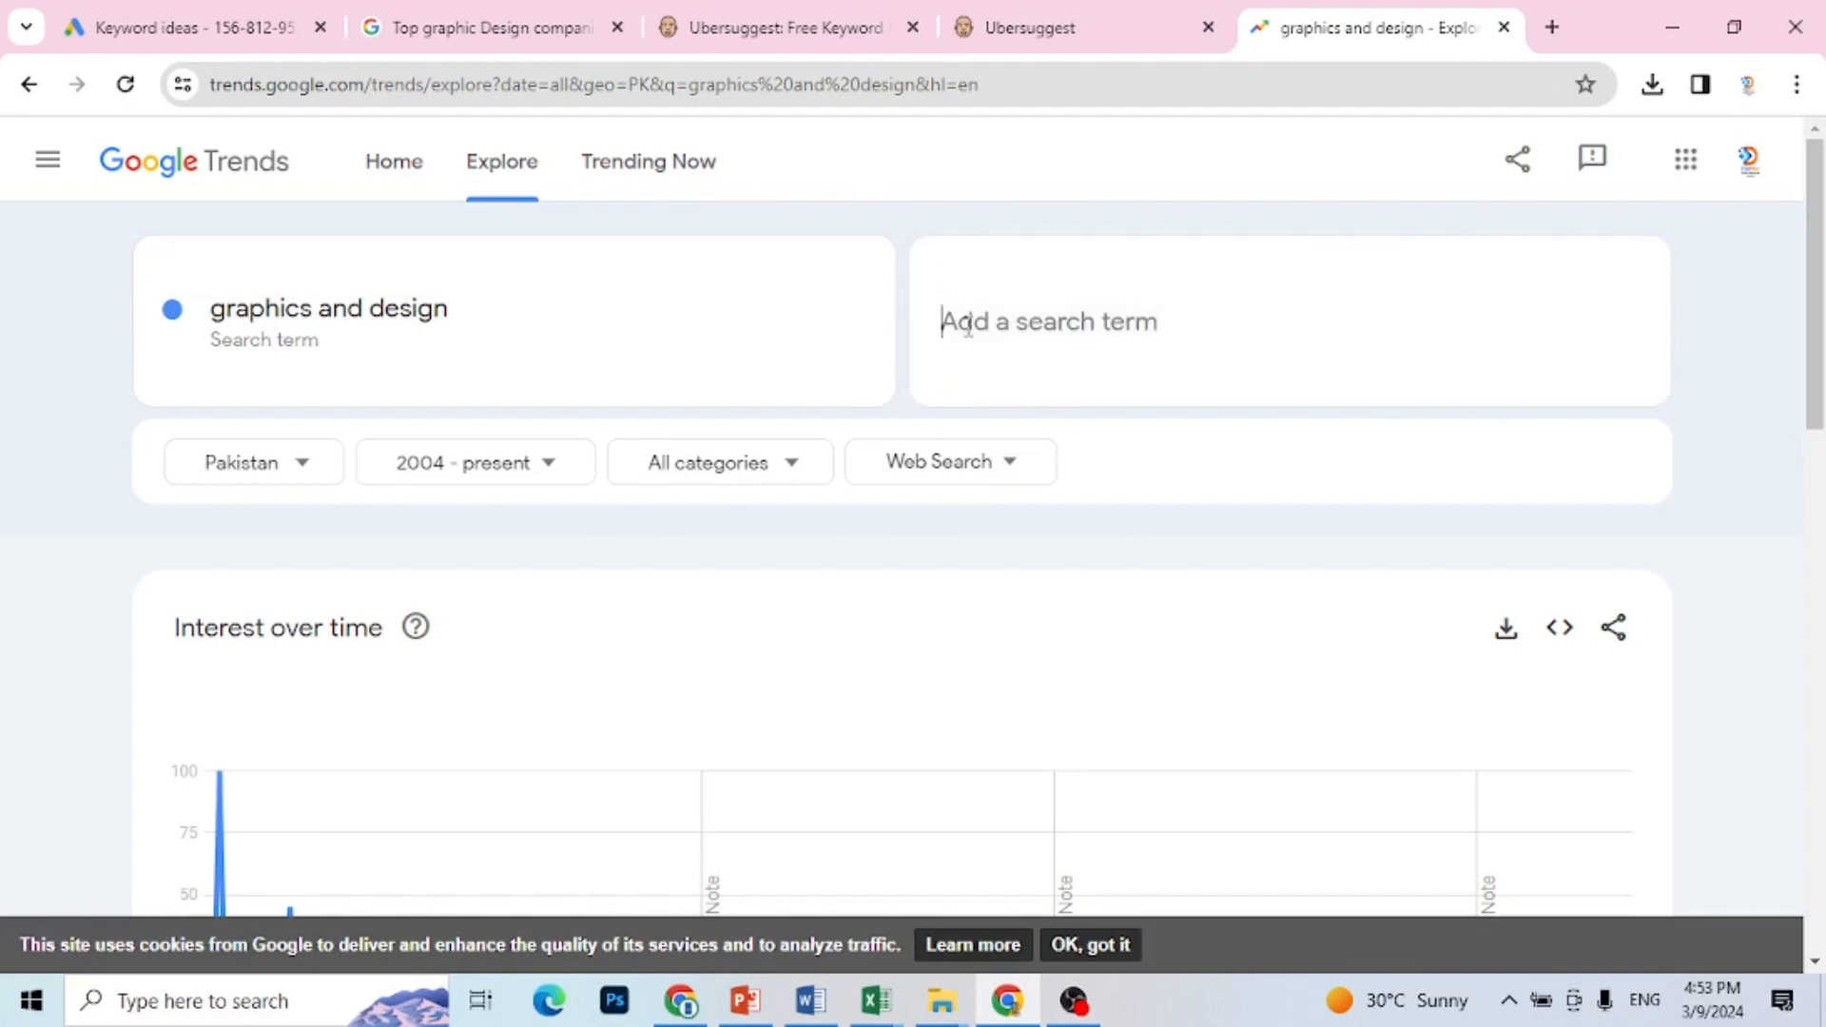
click(876, 1001)
click(683, 905)
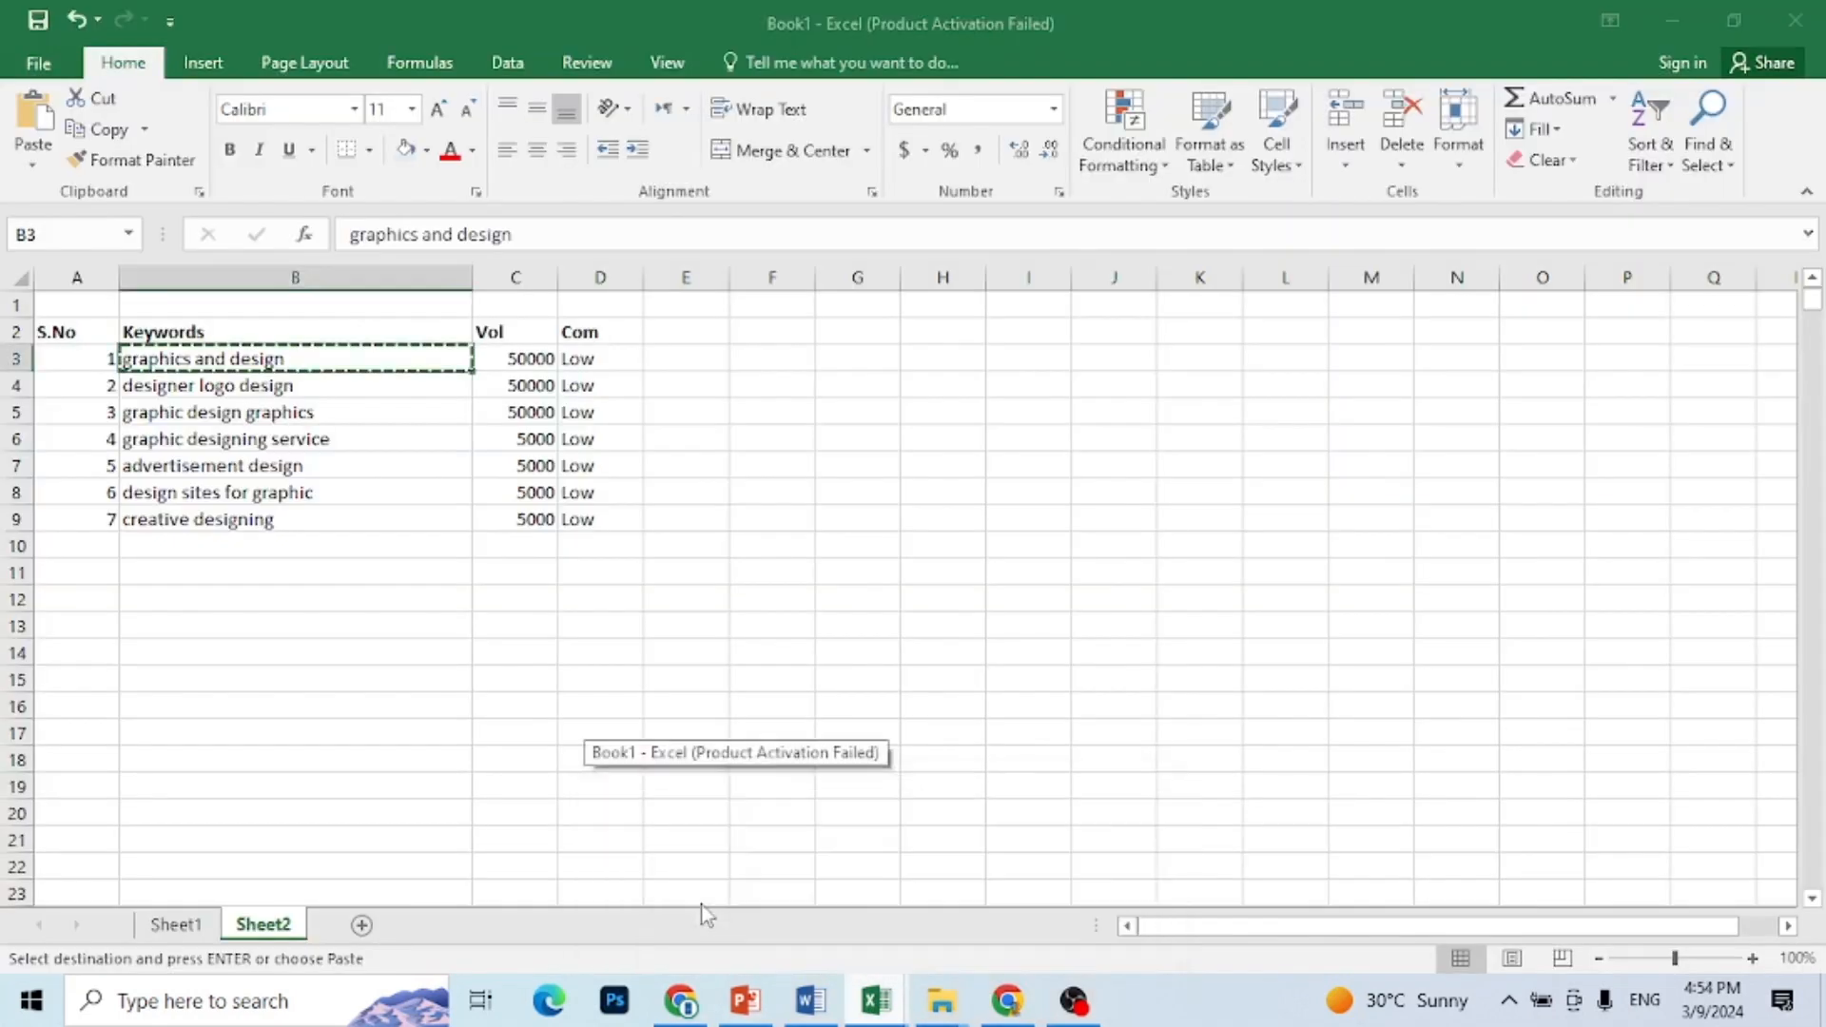
click(257, 390)
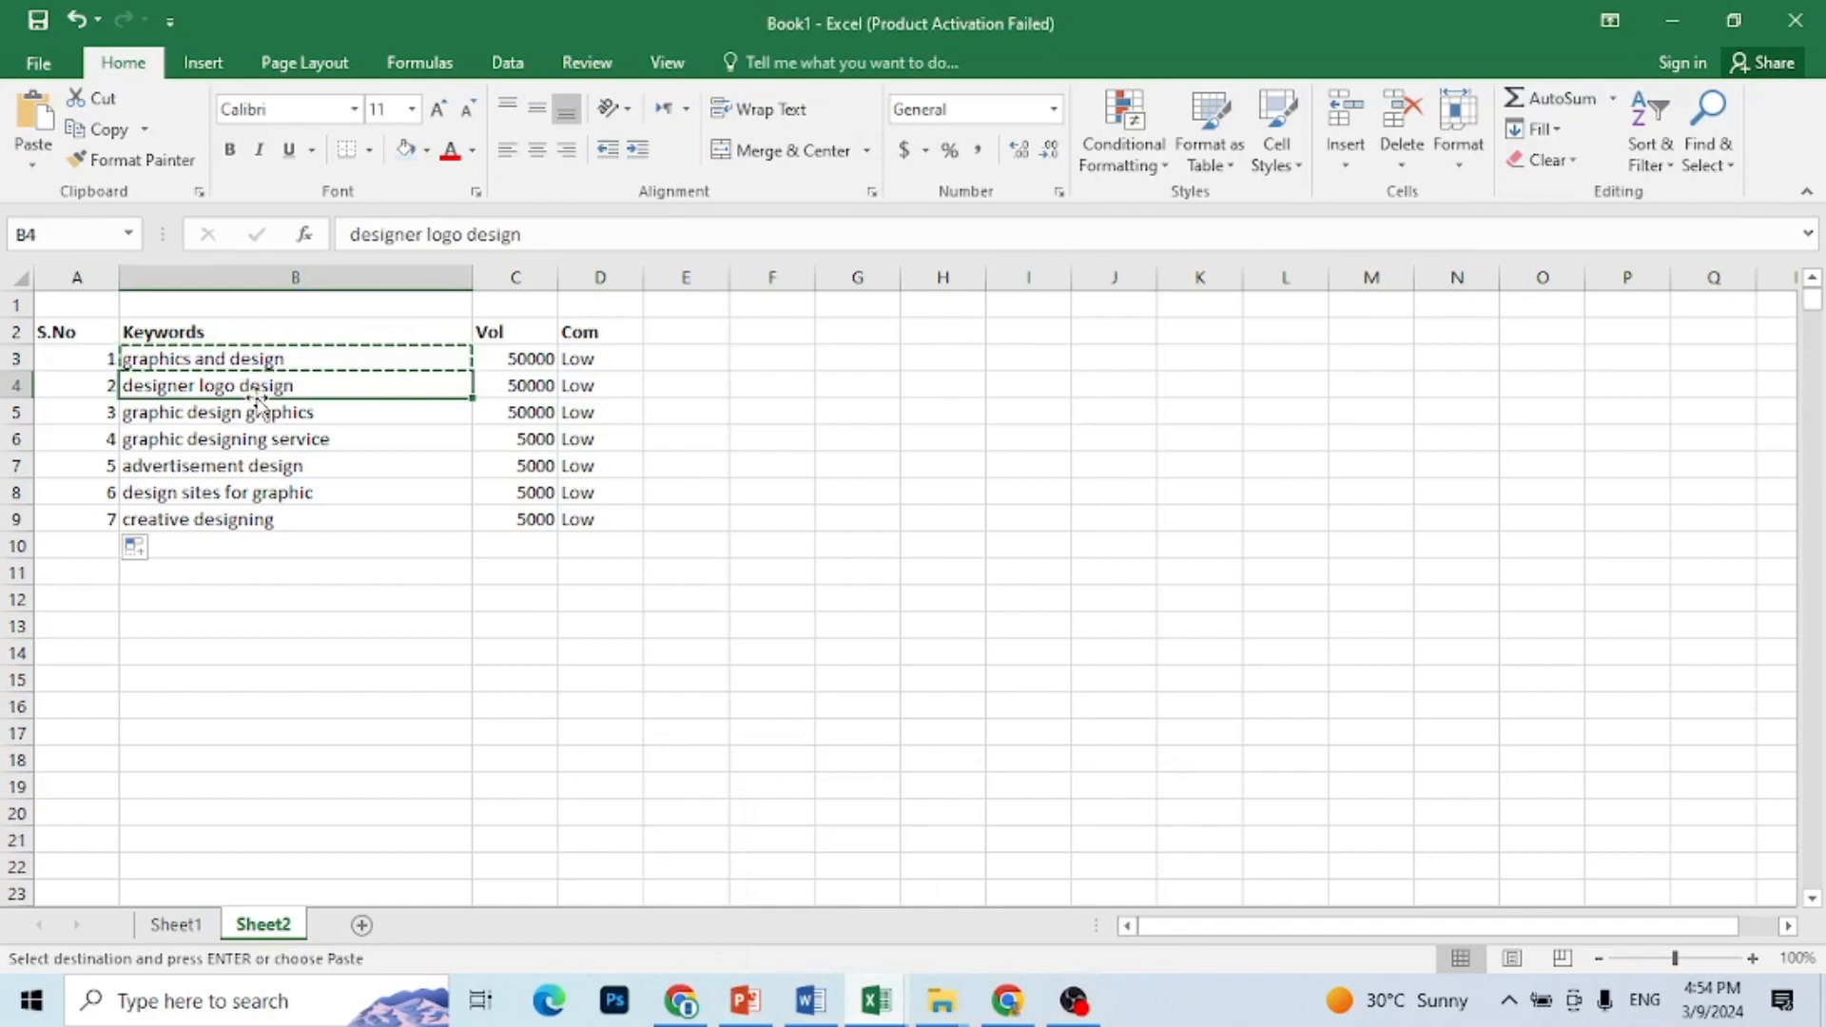
key(ctrl+c)
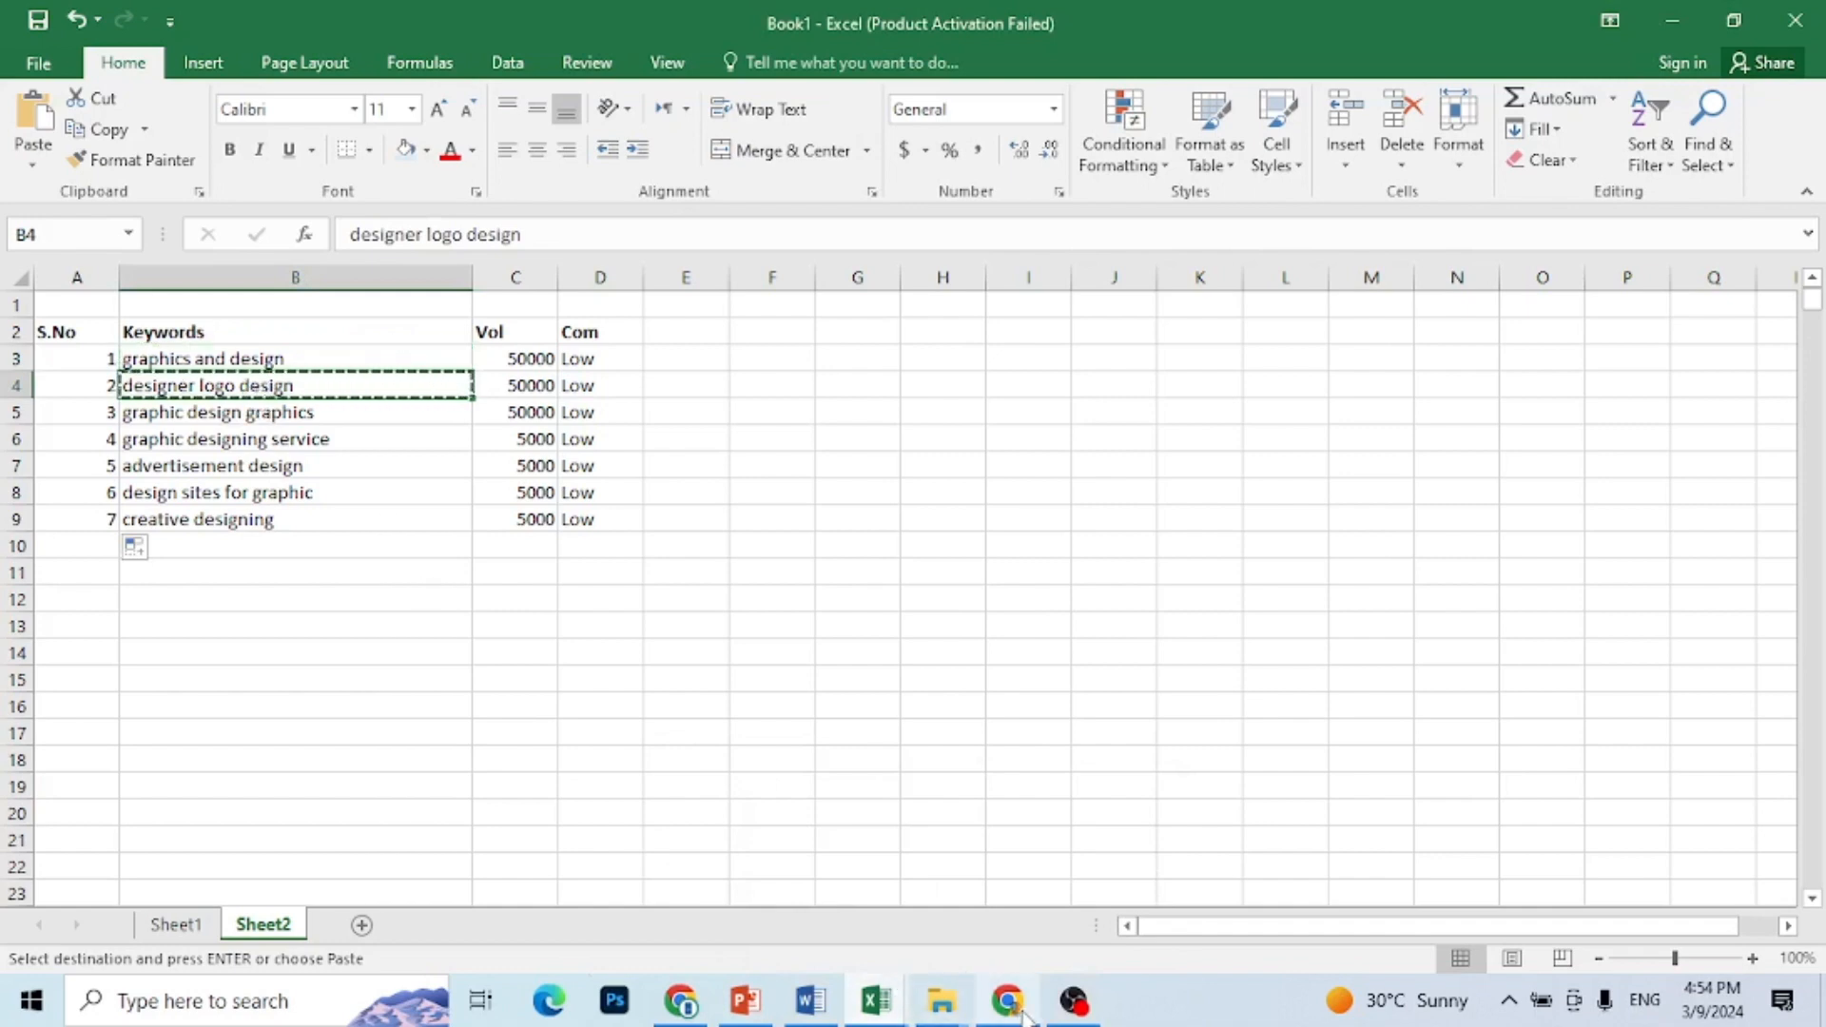
mouse_move(1007, 1001)
click(1009, 875)
click(1018, 340)
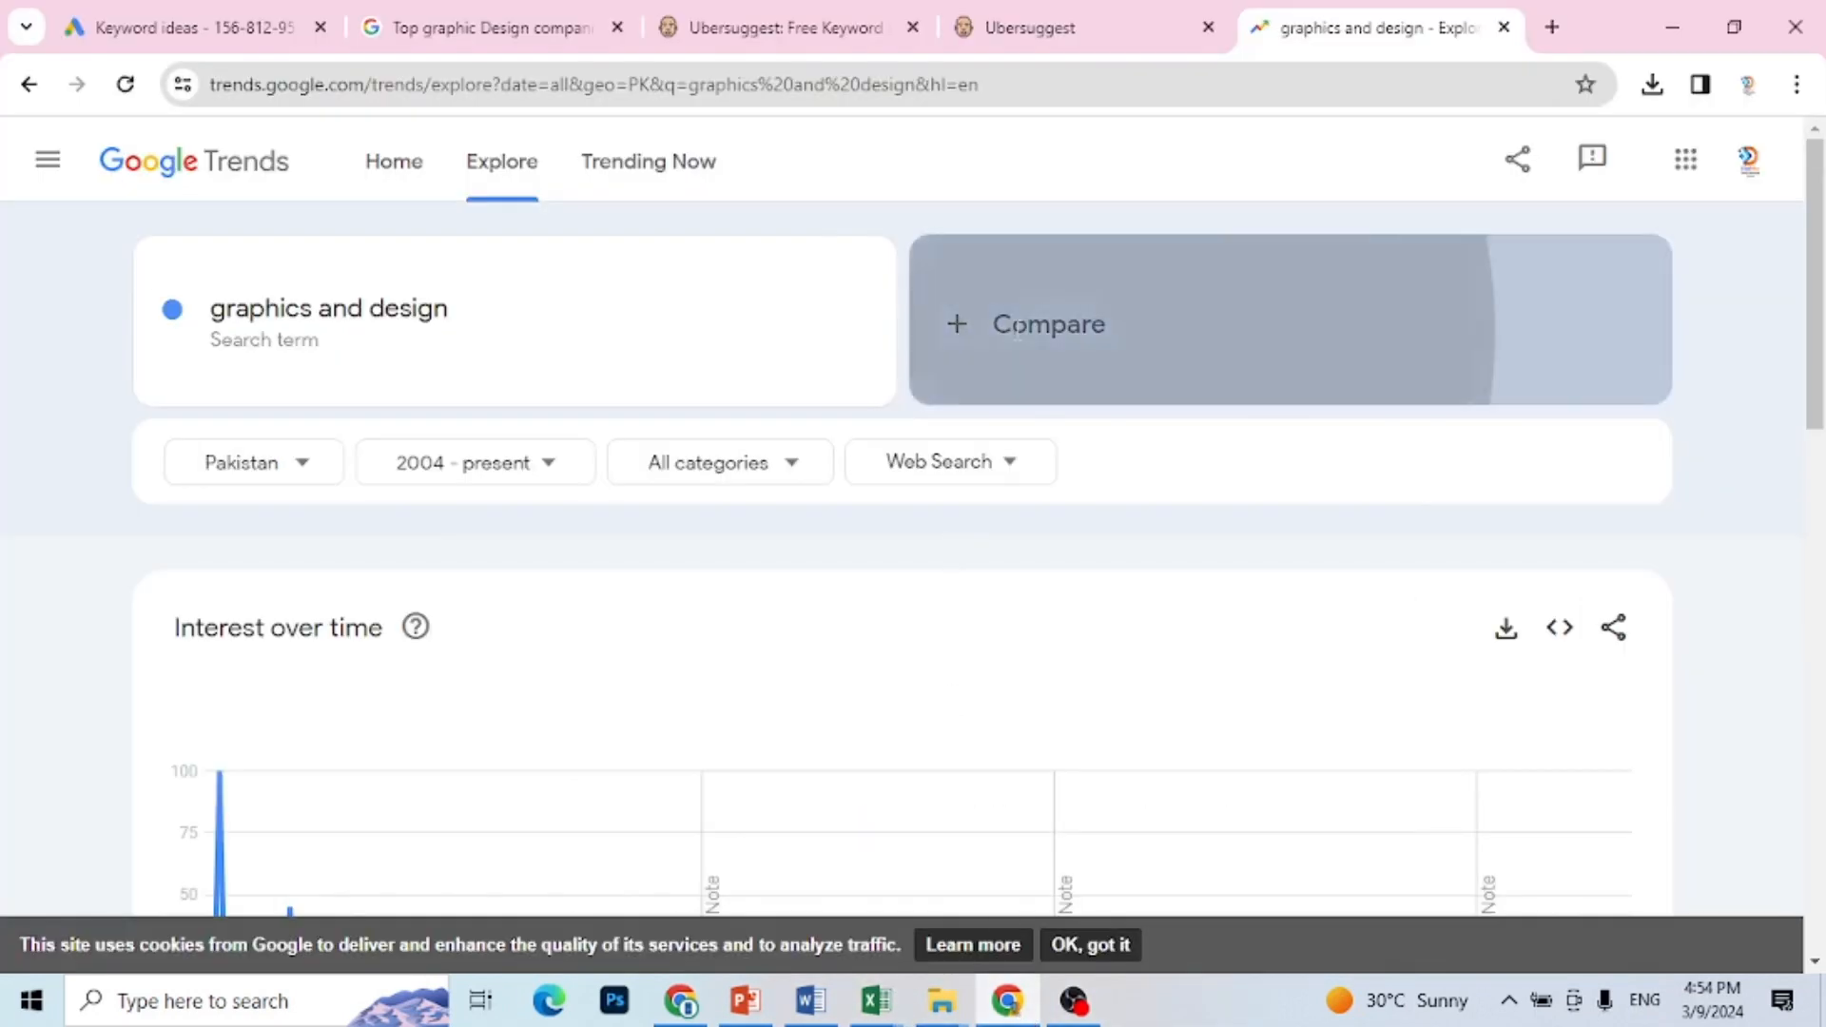
key(ctrl+v)
click(1035, 466)
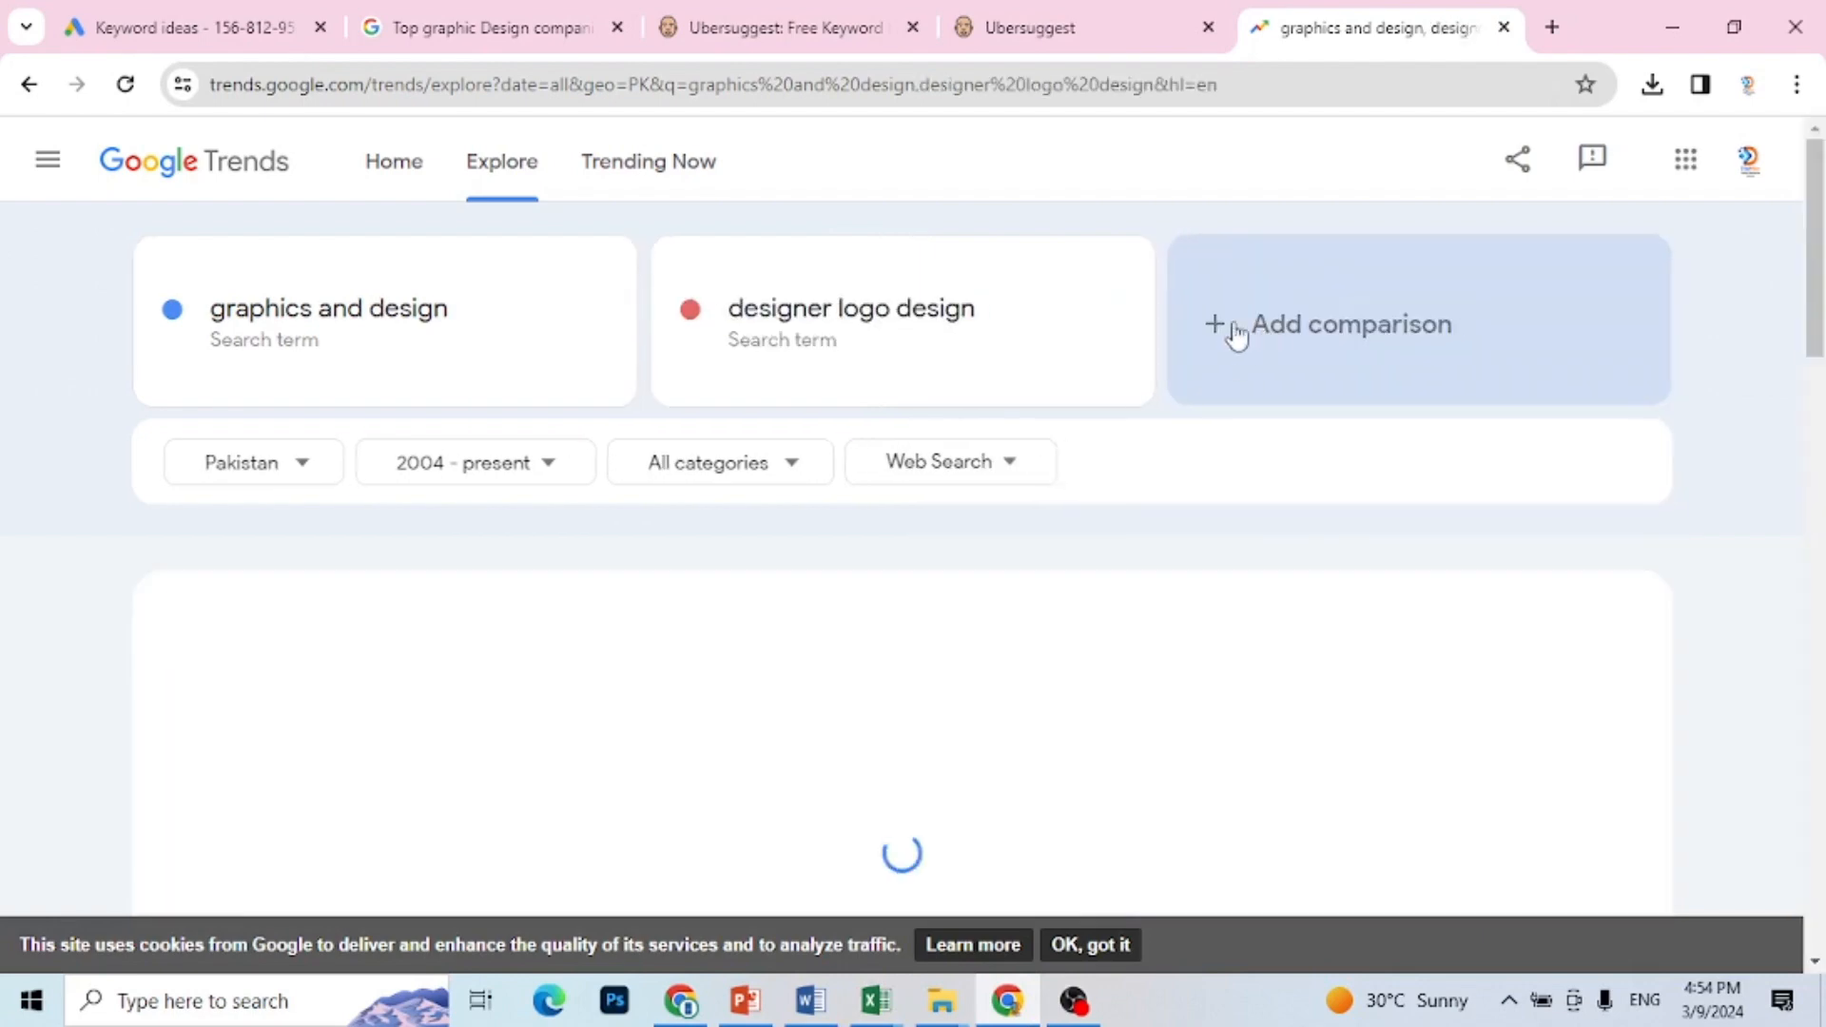
Step: Copy the keyword "graphic design graphics" from Sheet2 in Excel and add it as a comparison search term in Google Trends in Chrome
click(1232, 333)
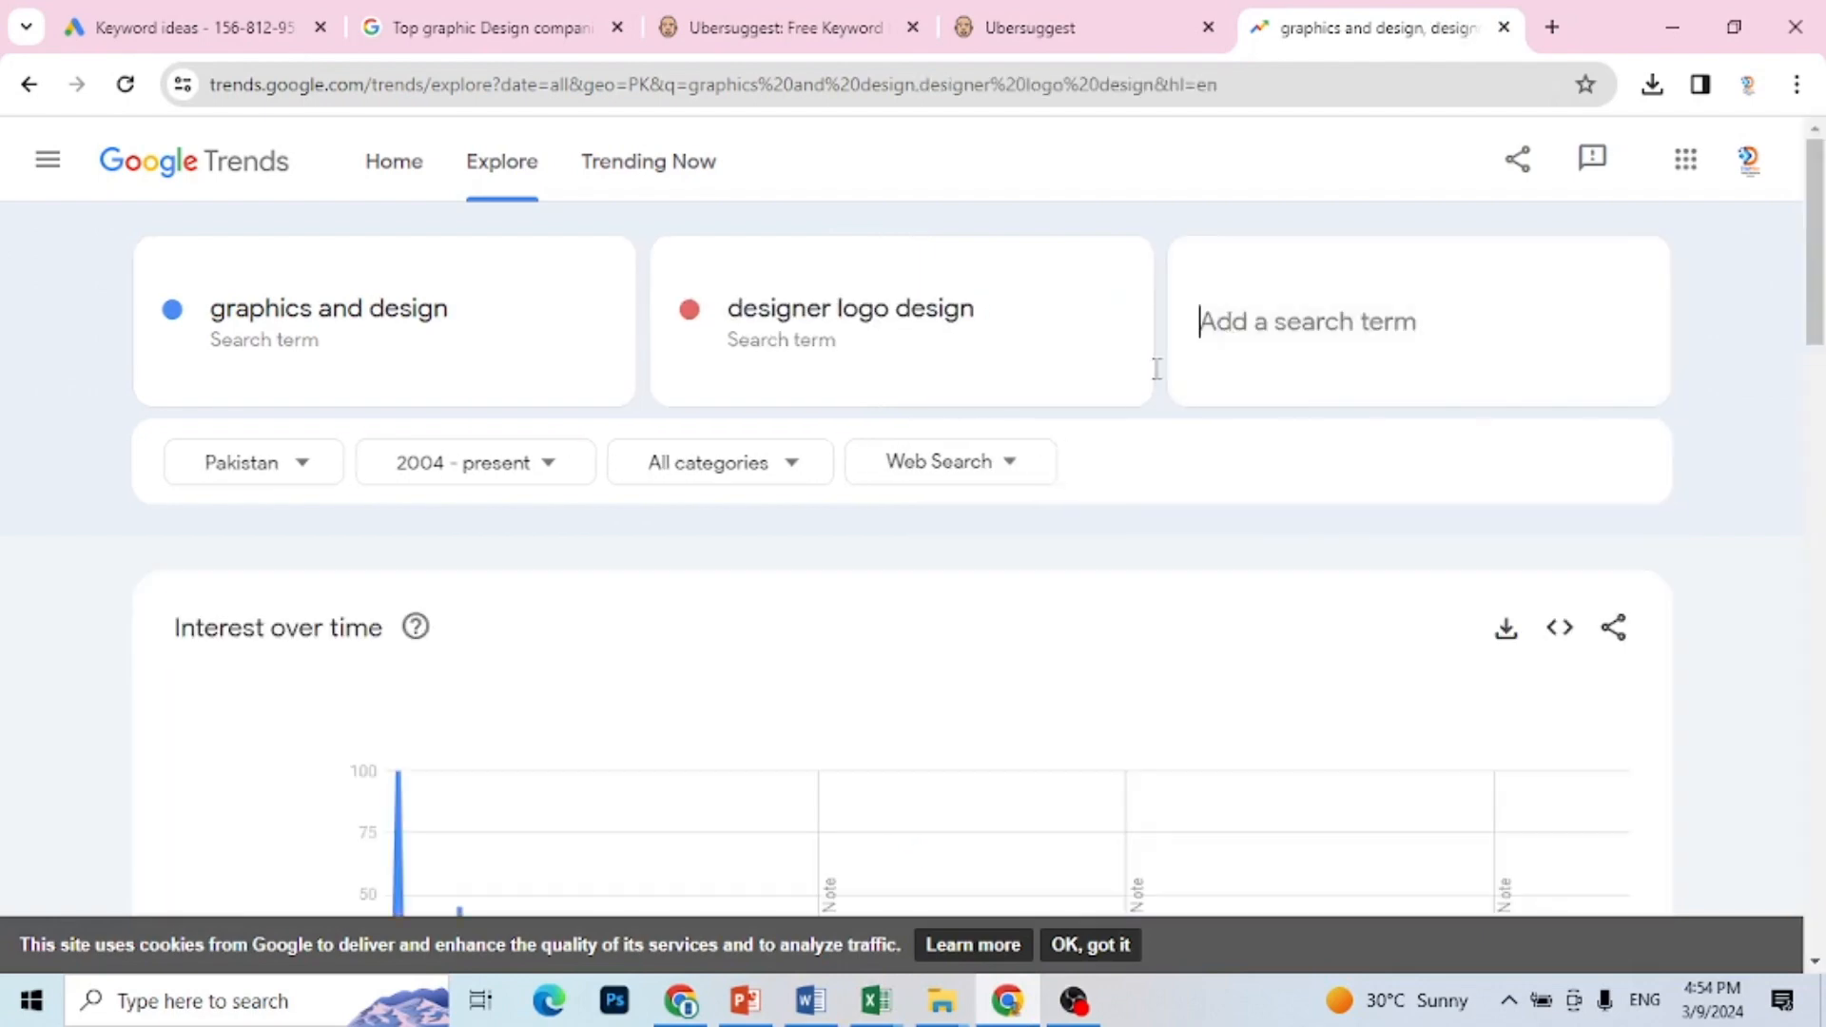
mouse_move(870, 999)
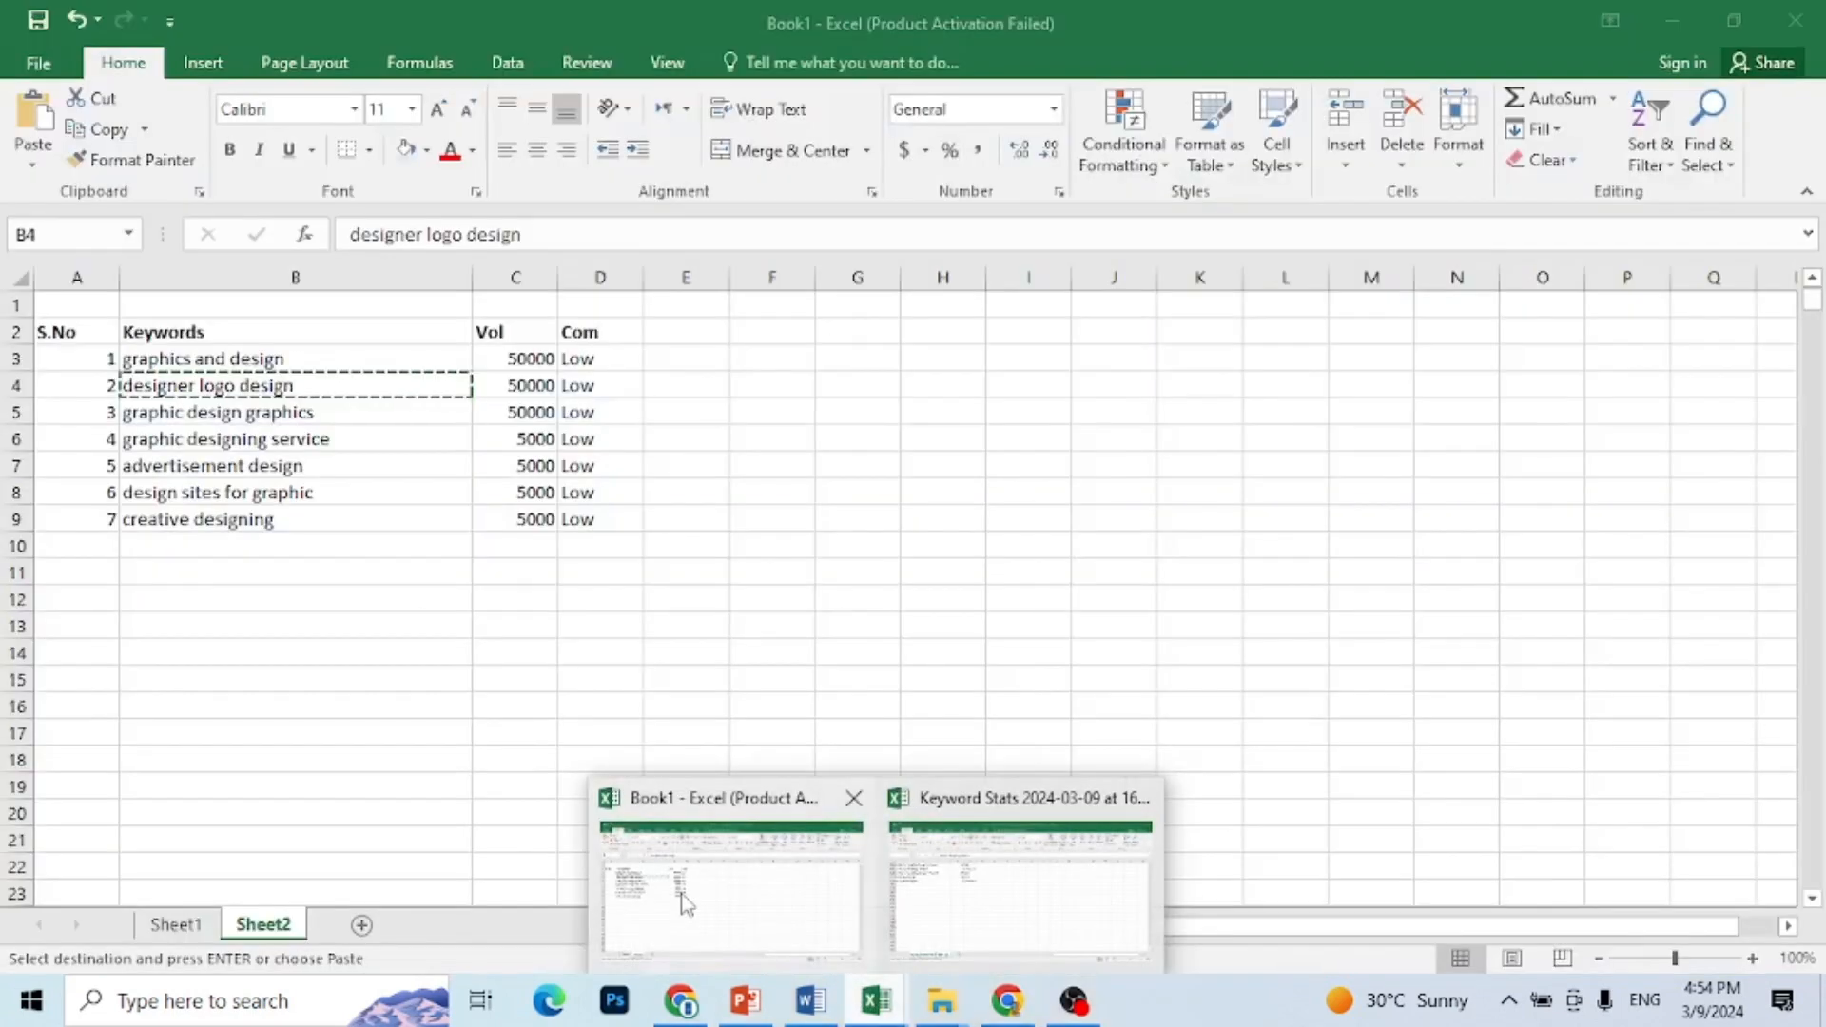
click(728, 866)
click(195, 417)
key(ctrl+c)
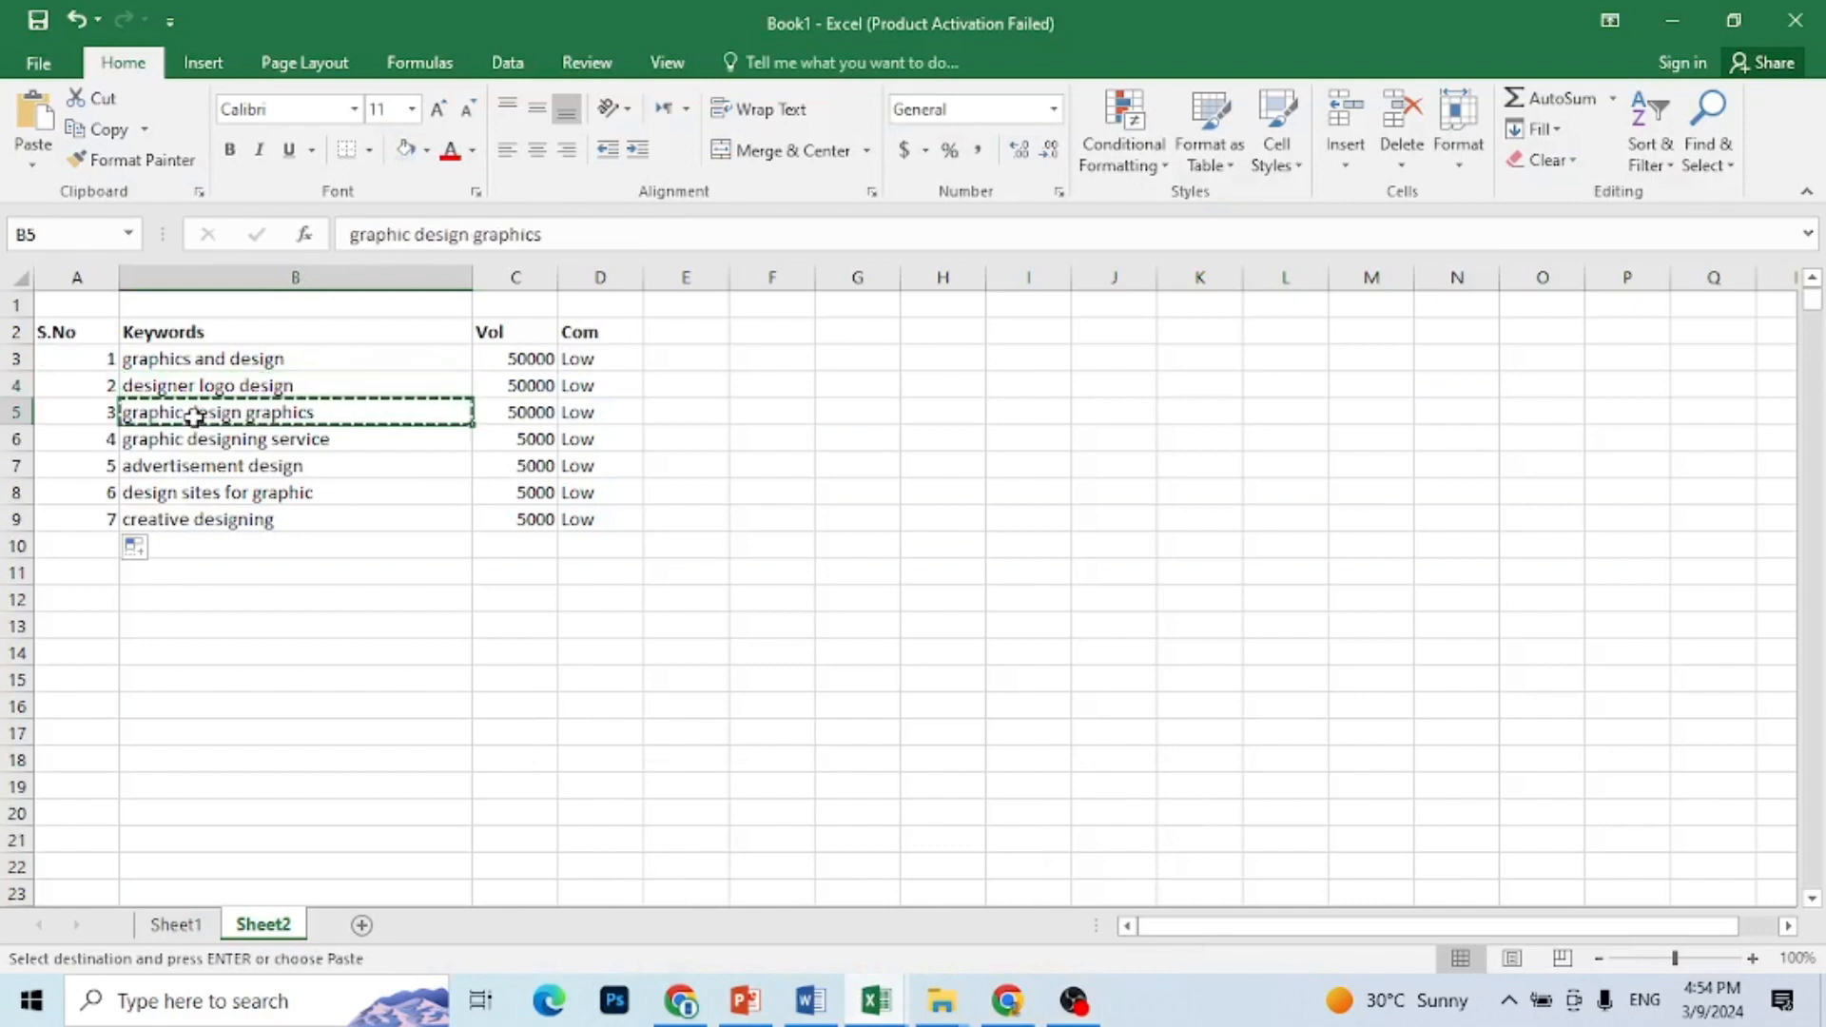
mouse_move(1009, 1001)
click(1010, 880)
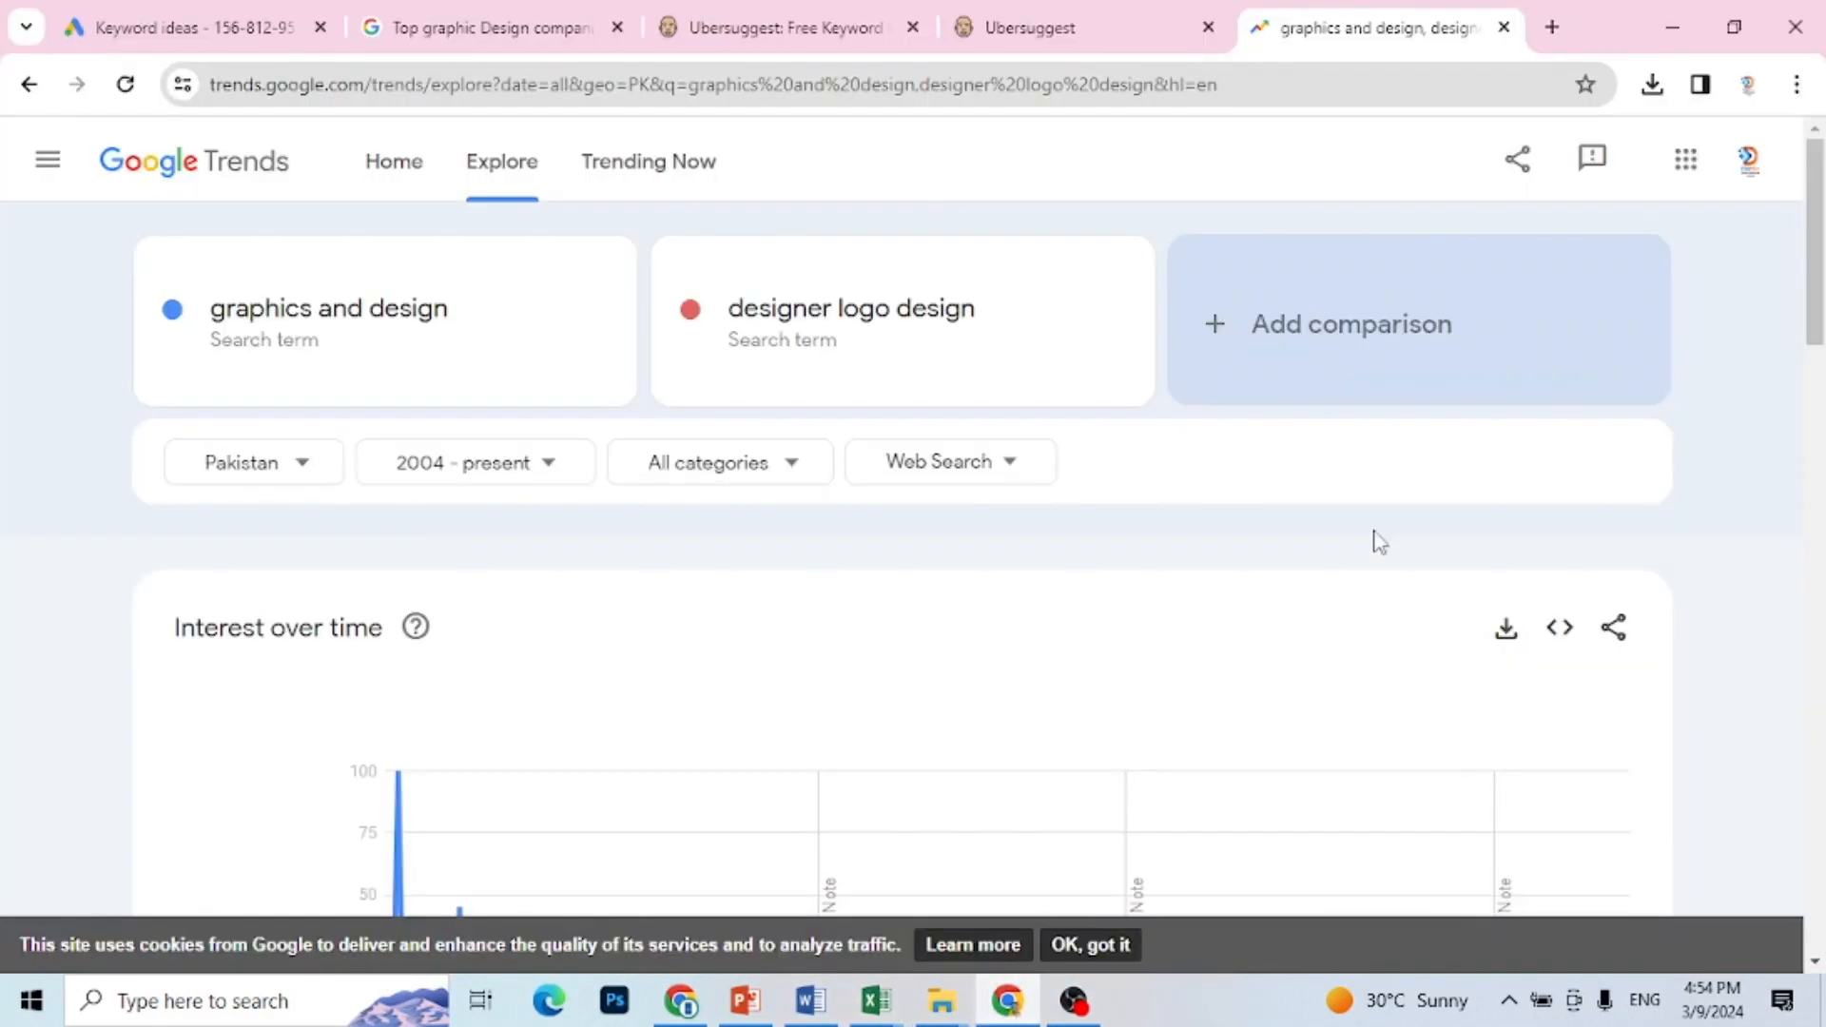
click(1360, 370)
key(ctrl+v)
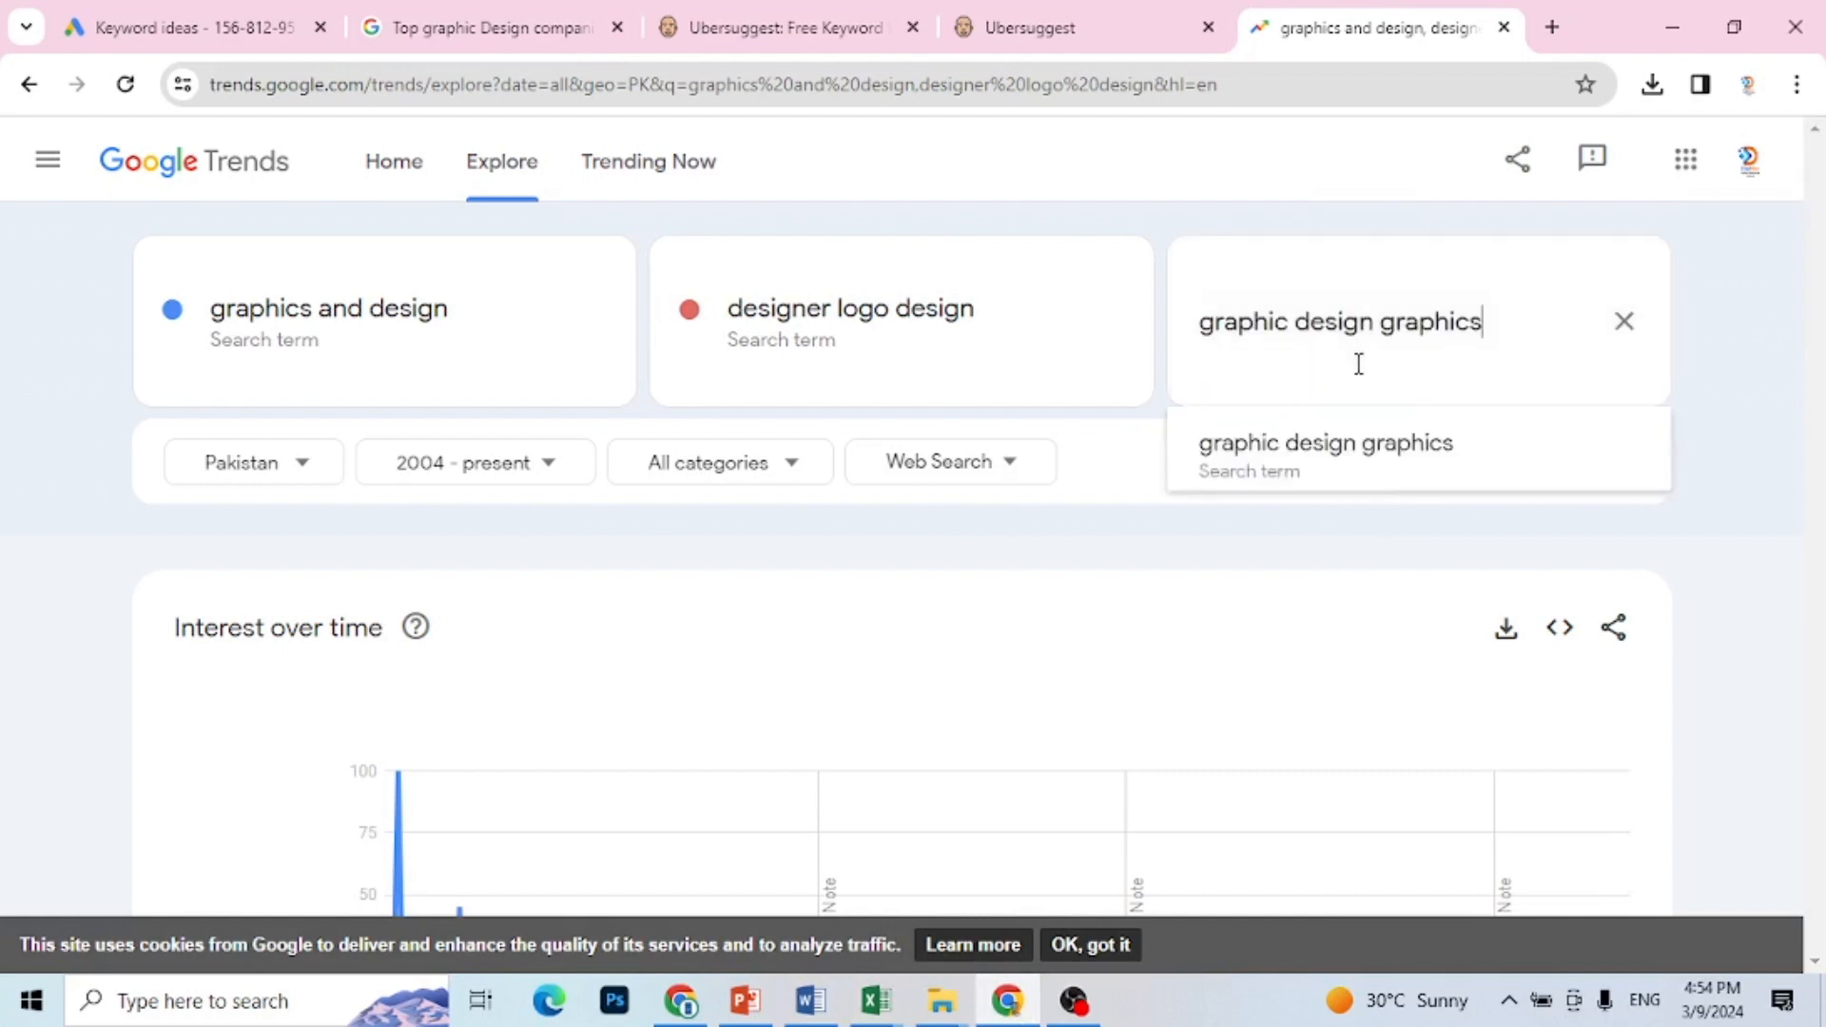
click(1381, 444)
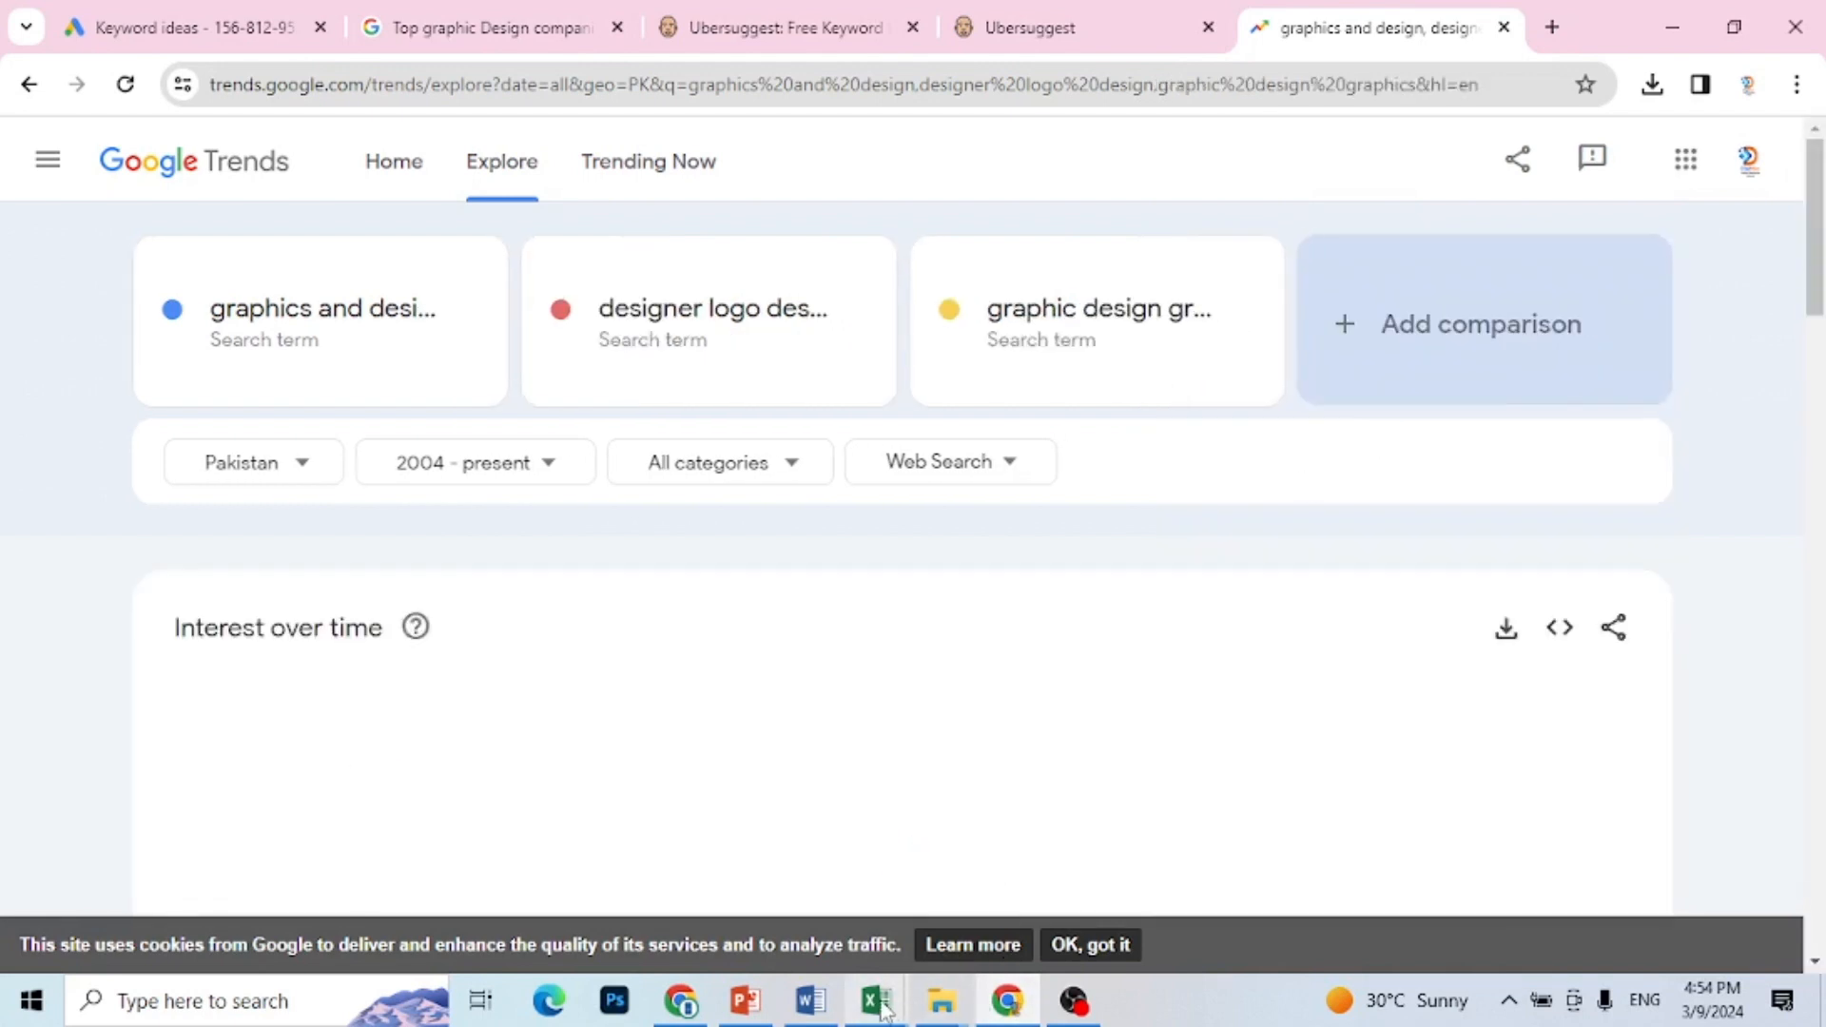
Step: Copy the keyword "graphic designing service" from the Excel sheet and add it as a comparison search term in Google Trends in Chrome
mouse_move(881, 1009)
click(733, 872)
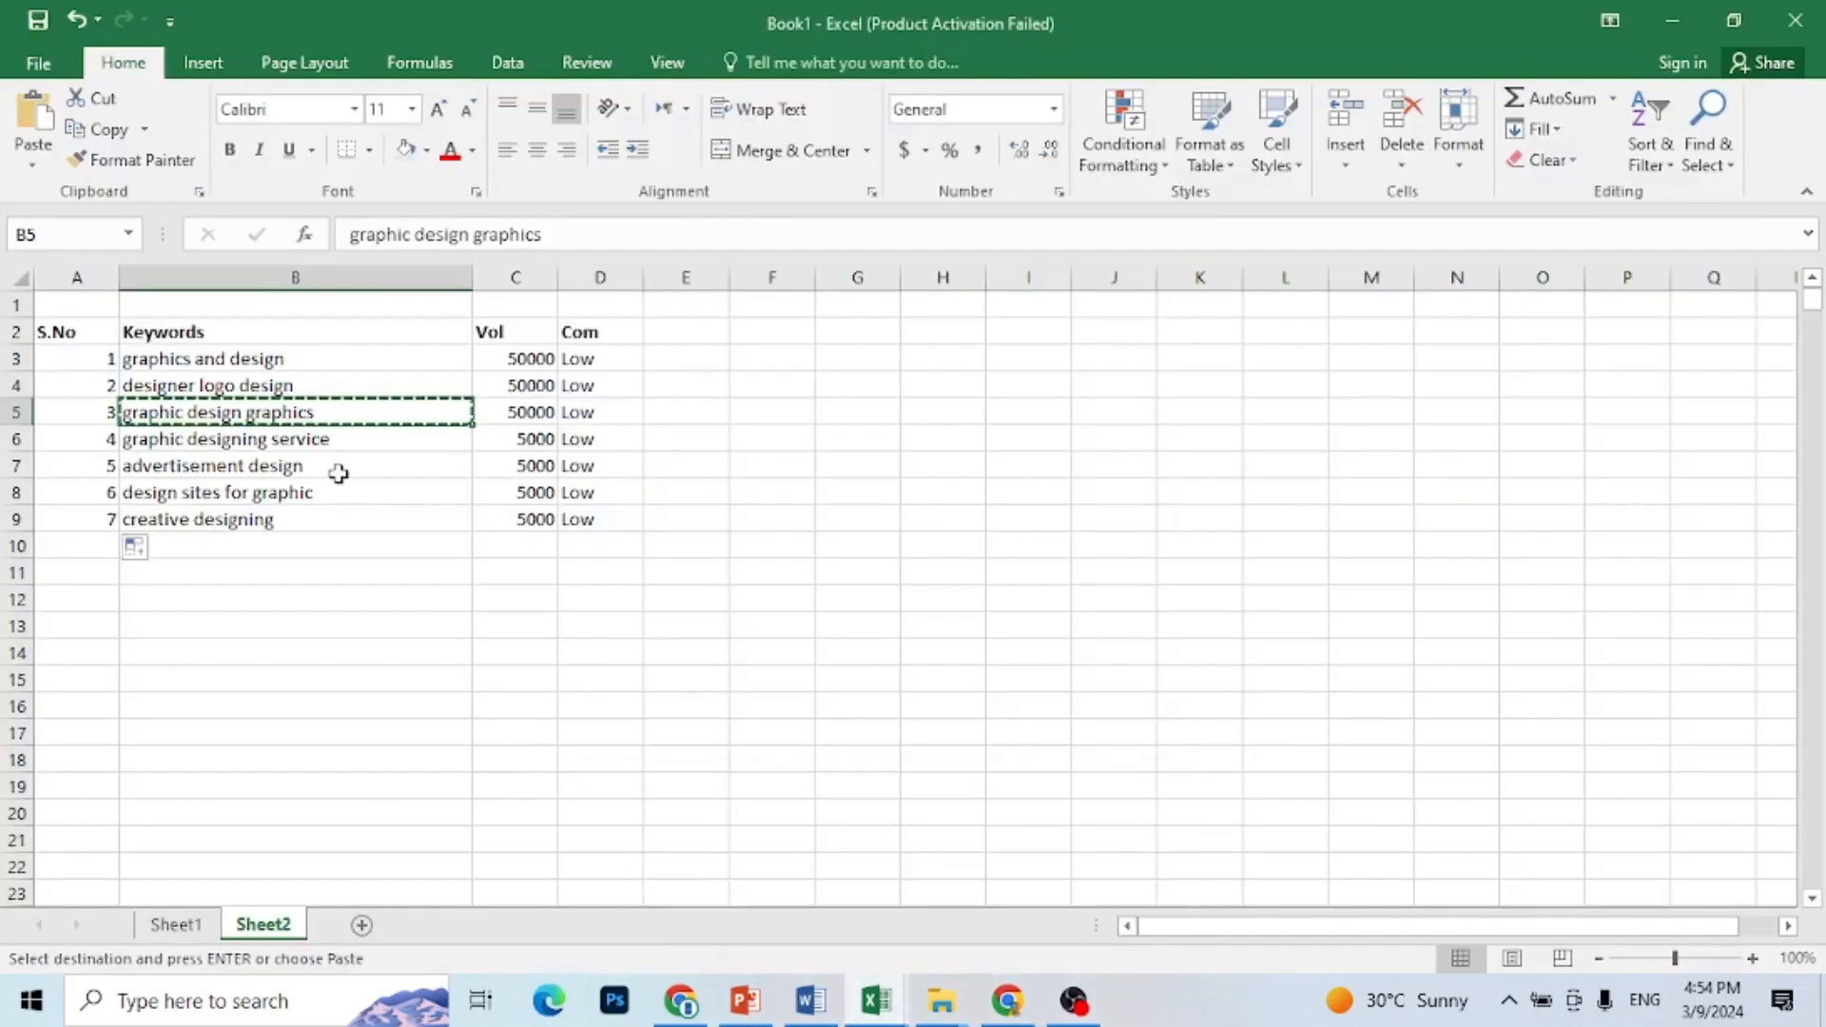
click(330, 444)
key(ctrl+c)
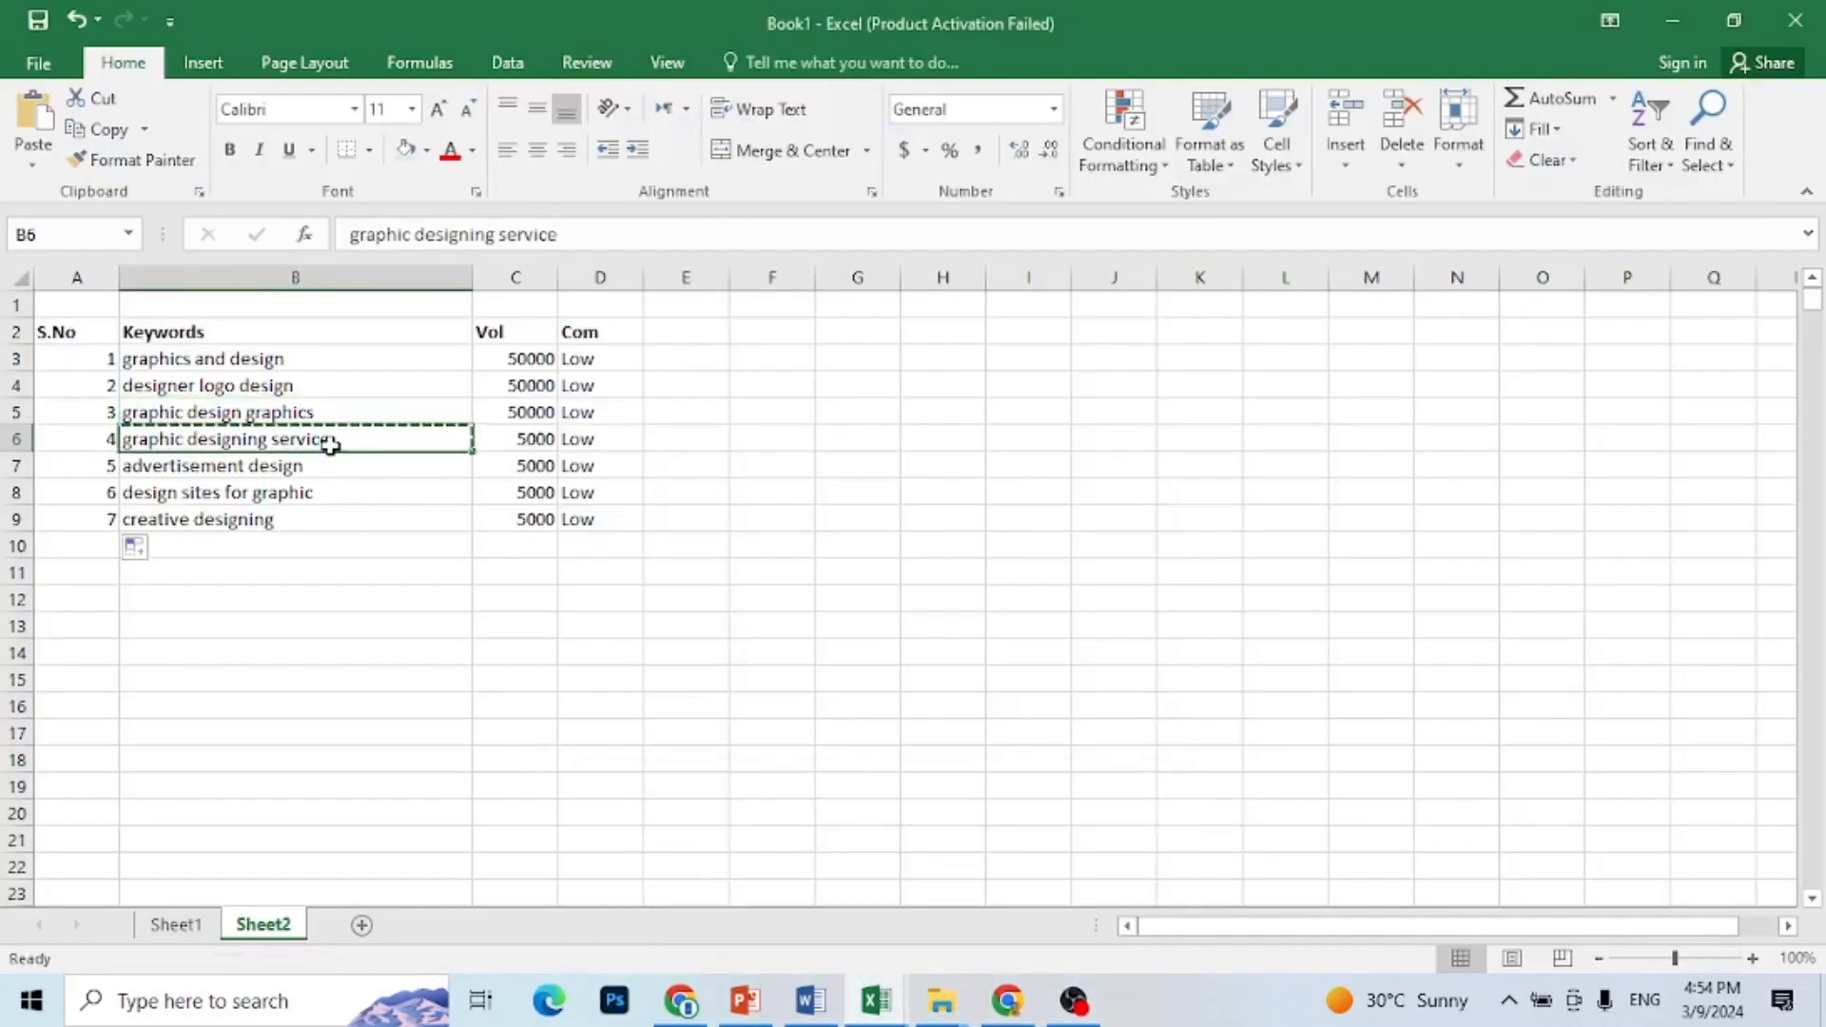
click(1008, 1004)
click(1345, 333)
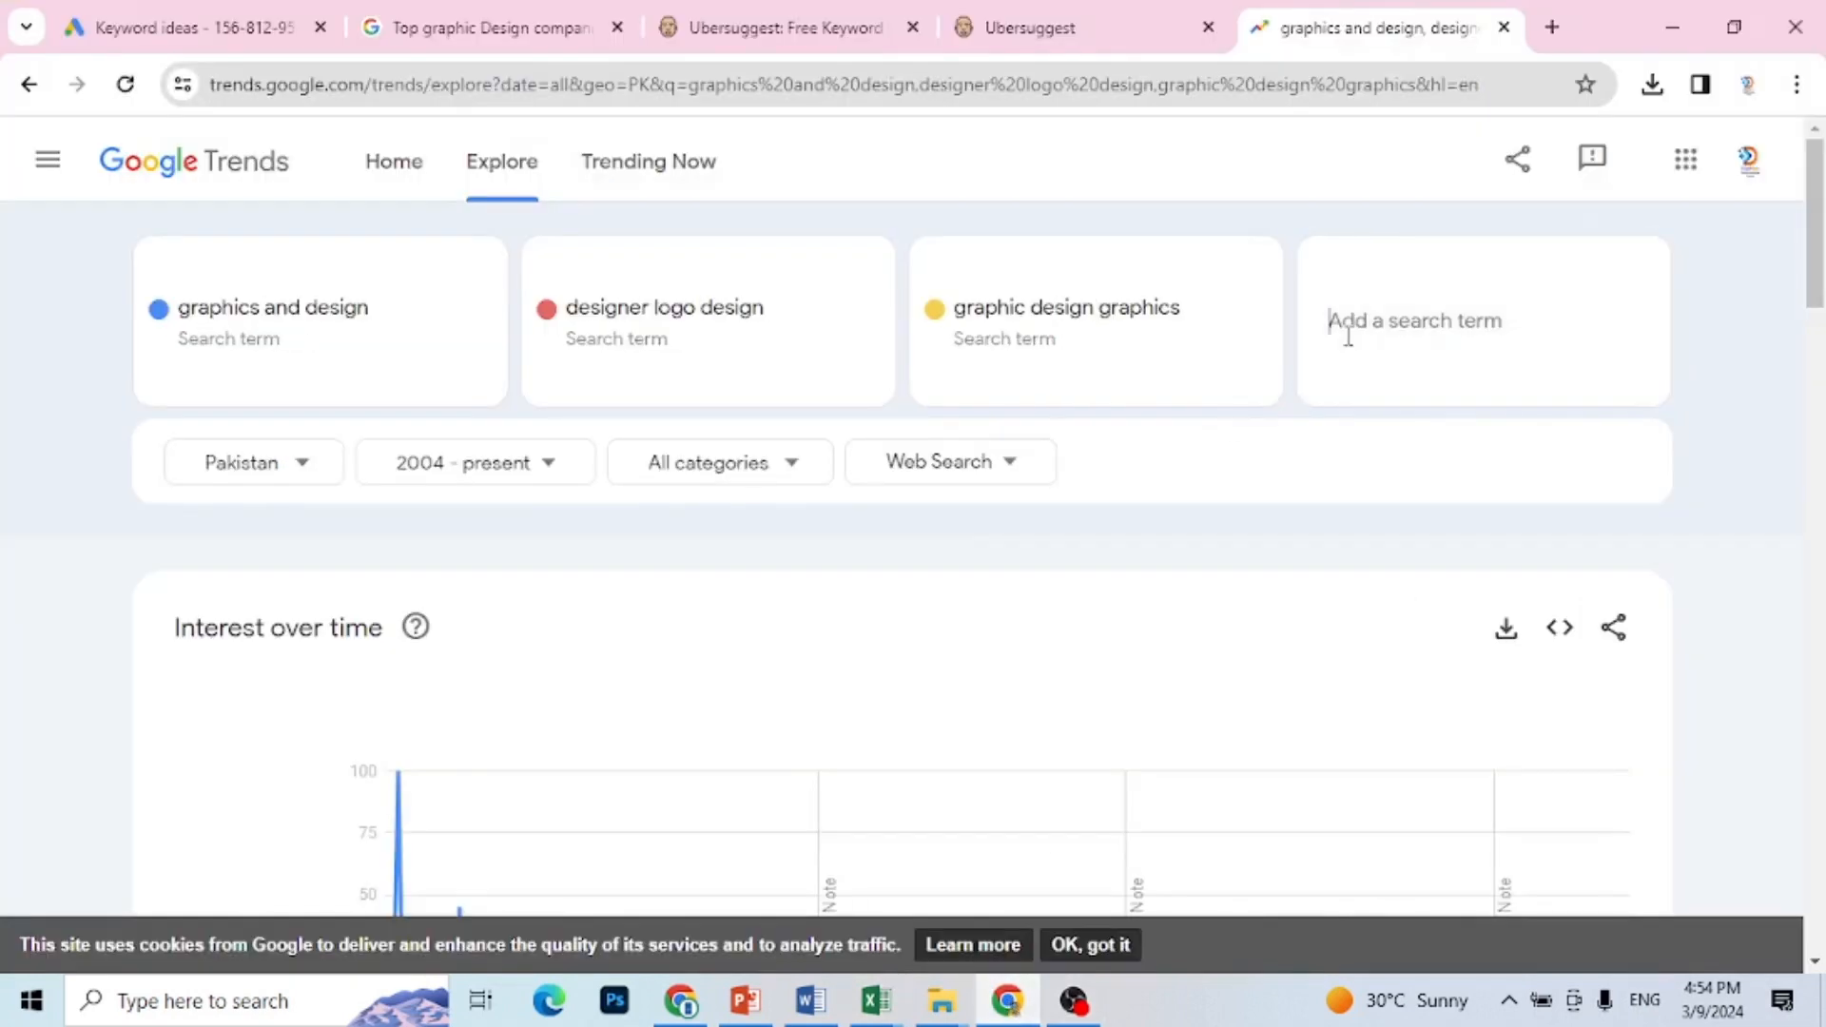
key(ctrl+v)
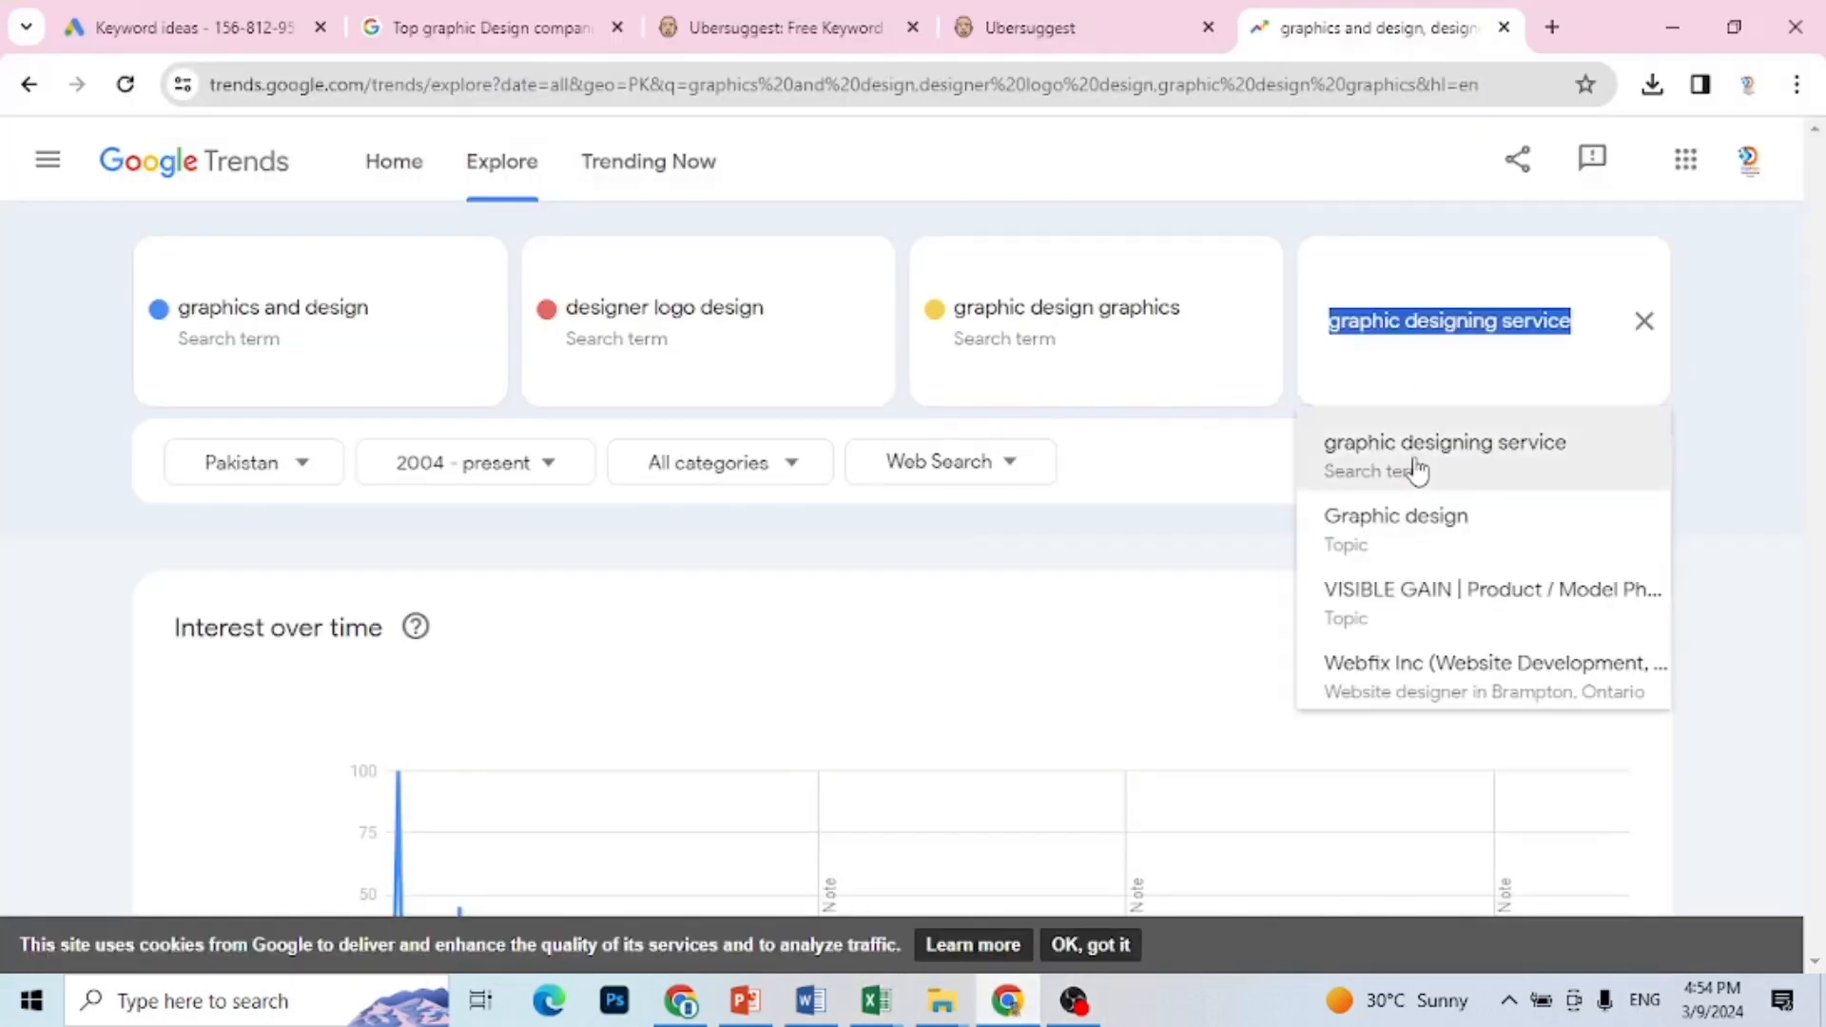
click(1419, 470)
Step: Copy the keyword "advertisement design" from the Excel sheet and add it as the fifth search term in Google Trends in Chrome
mouse_move(899, 1016)
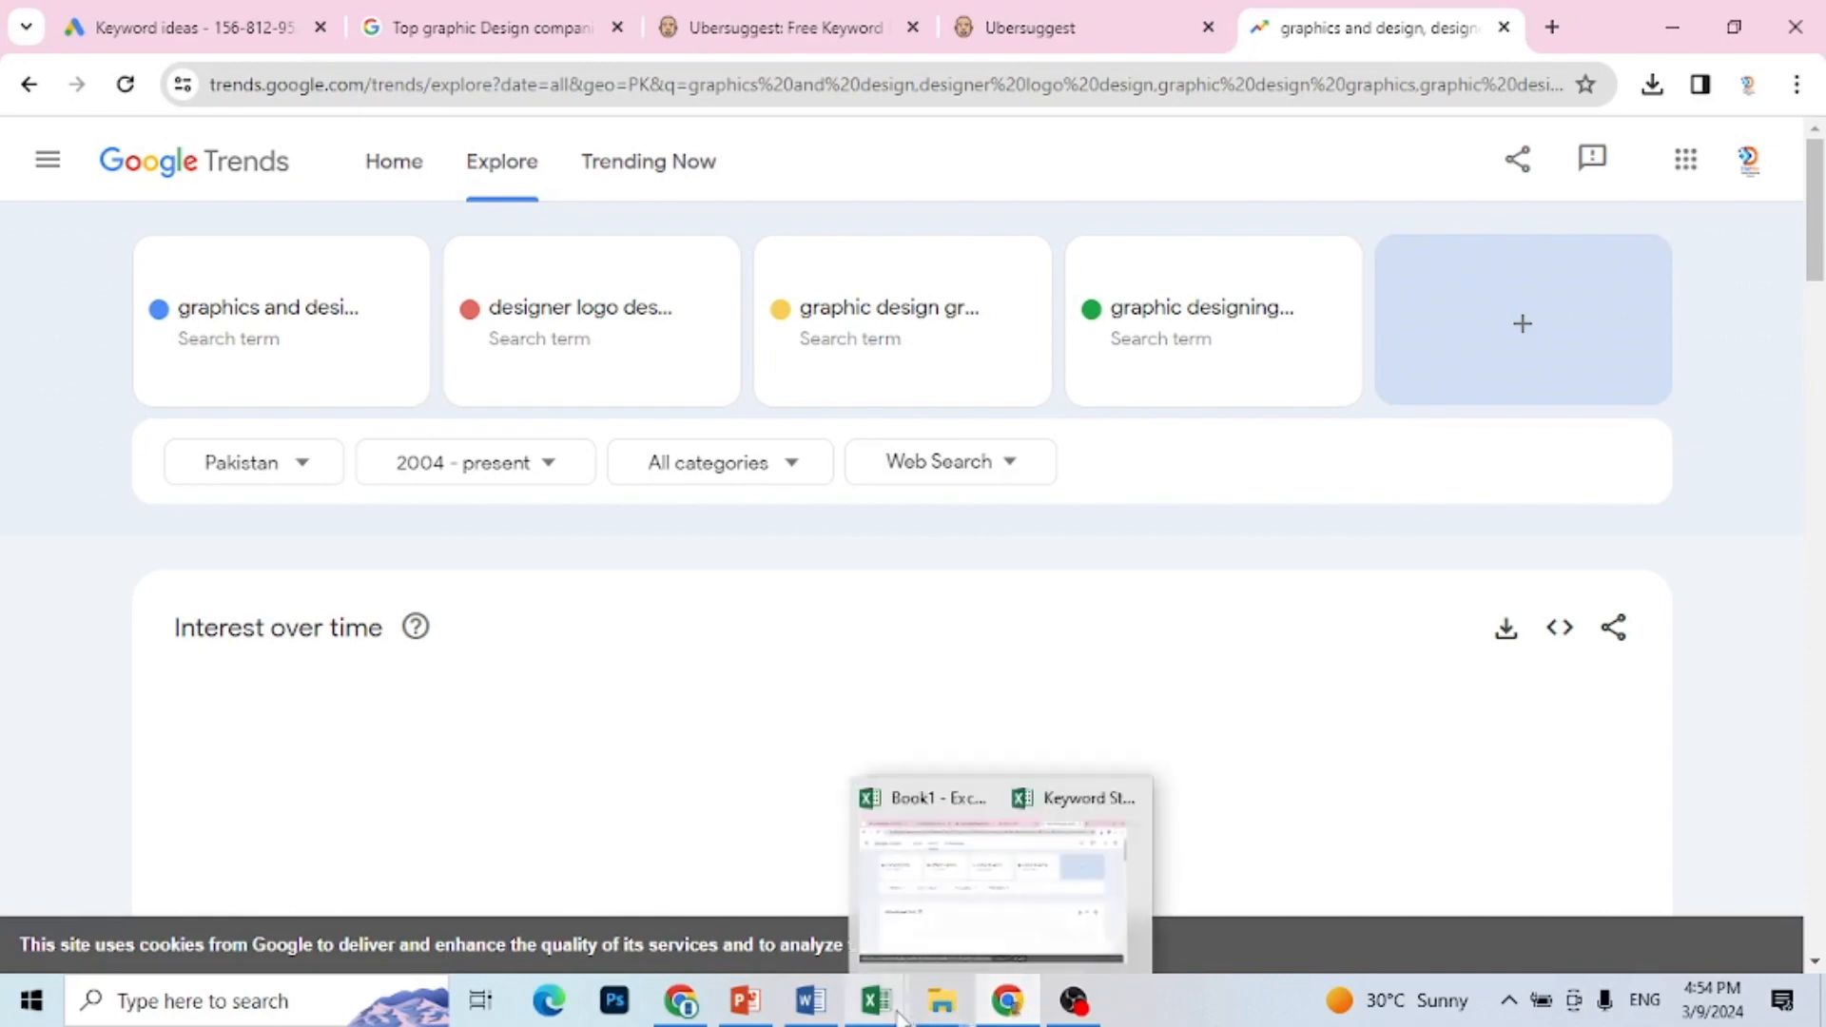
click(799, 904)
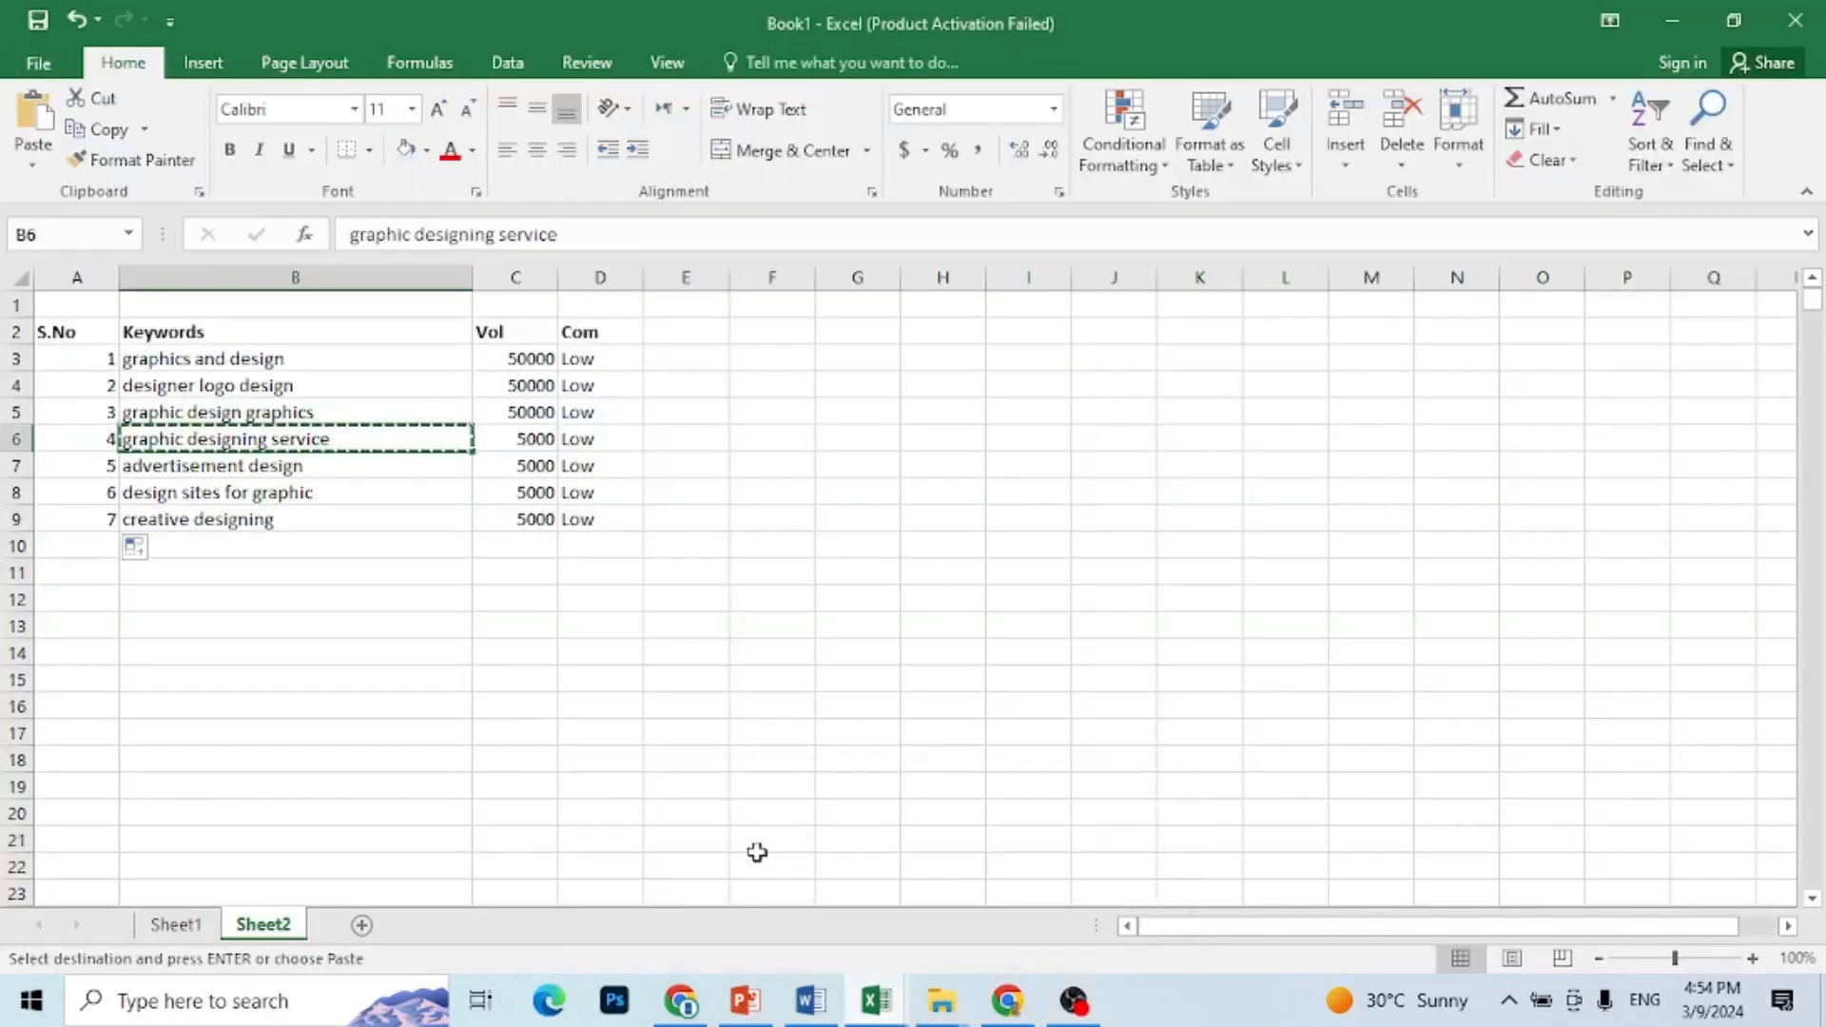
click(303, 475)
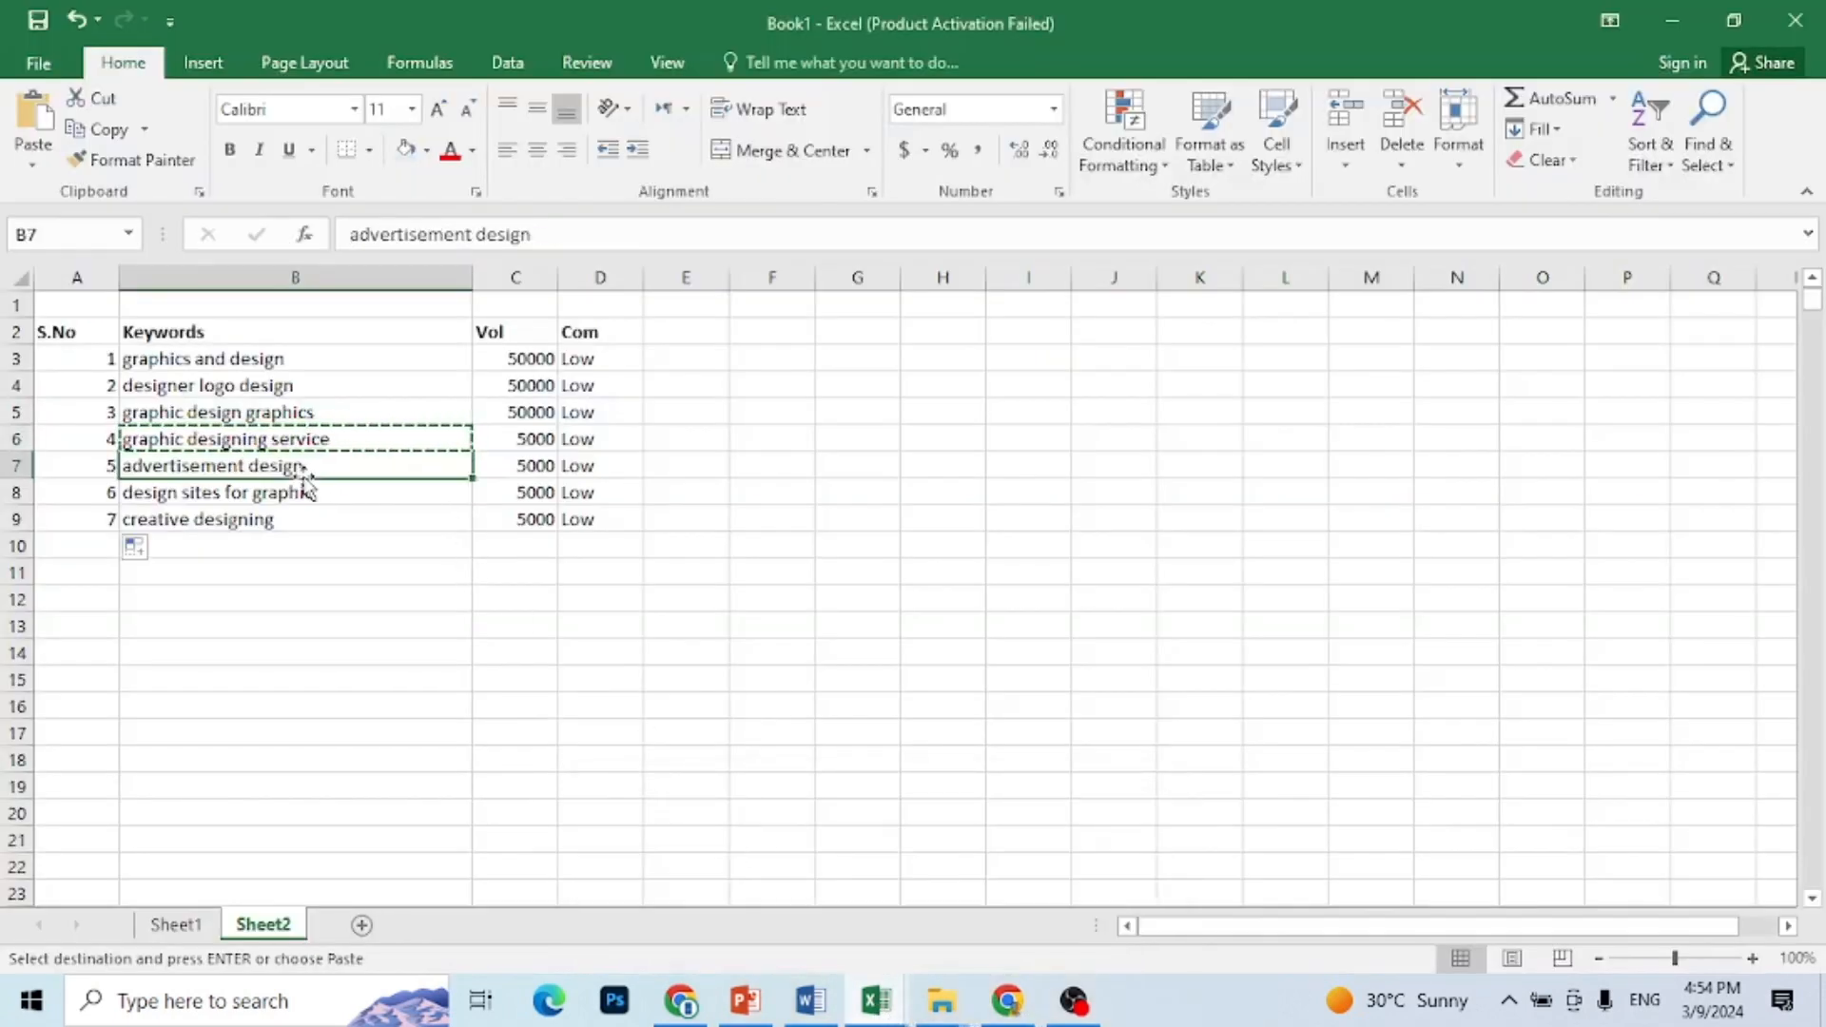
key(ctrl+c)
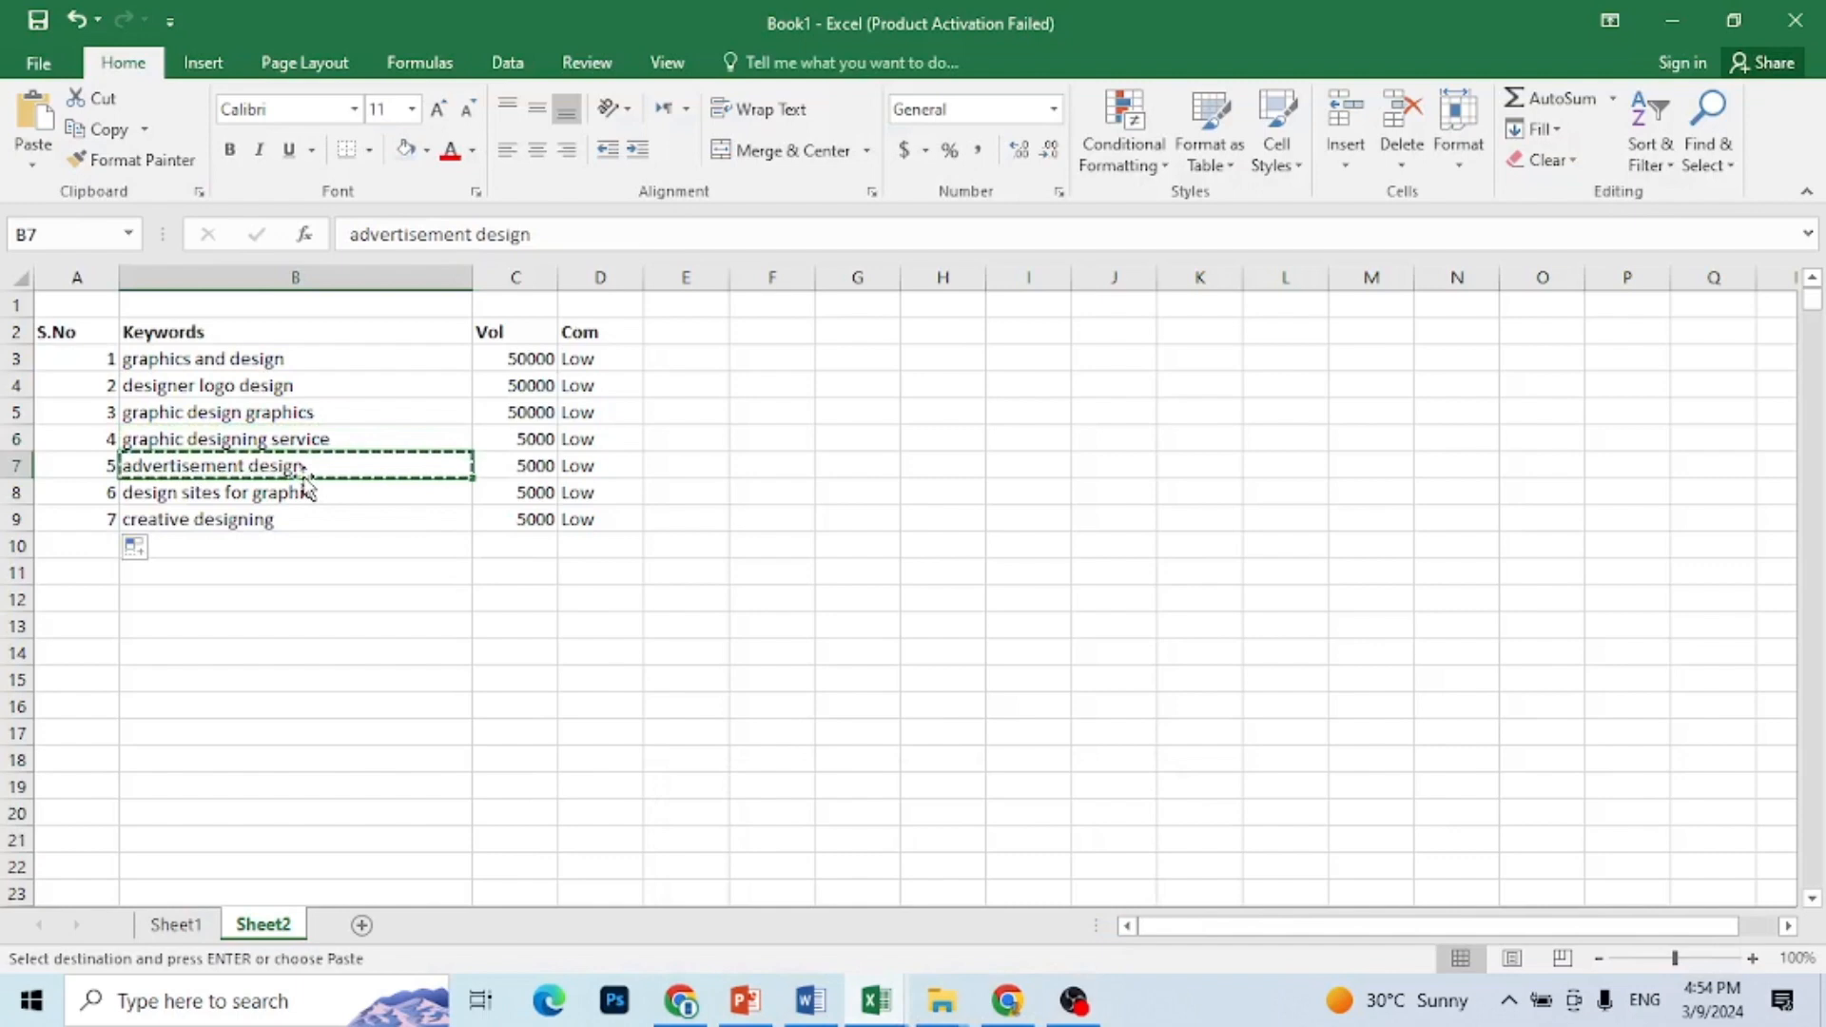
click(1018, 1014)
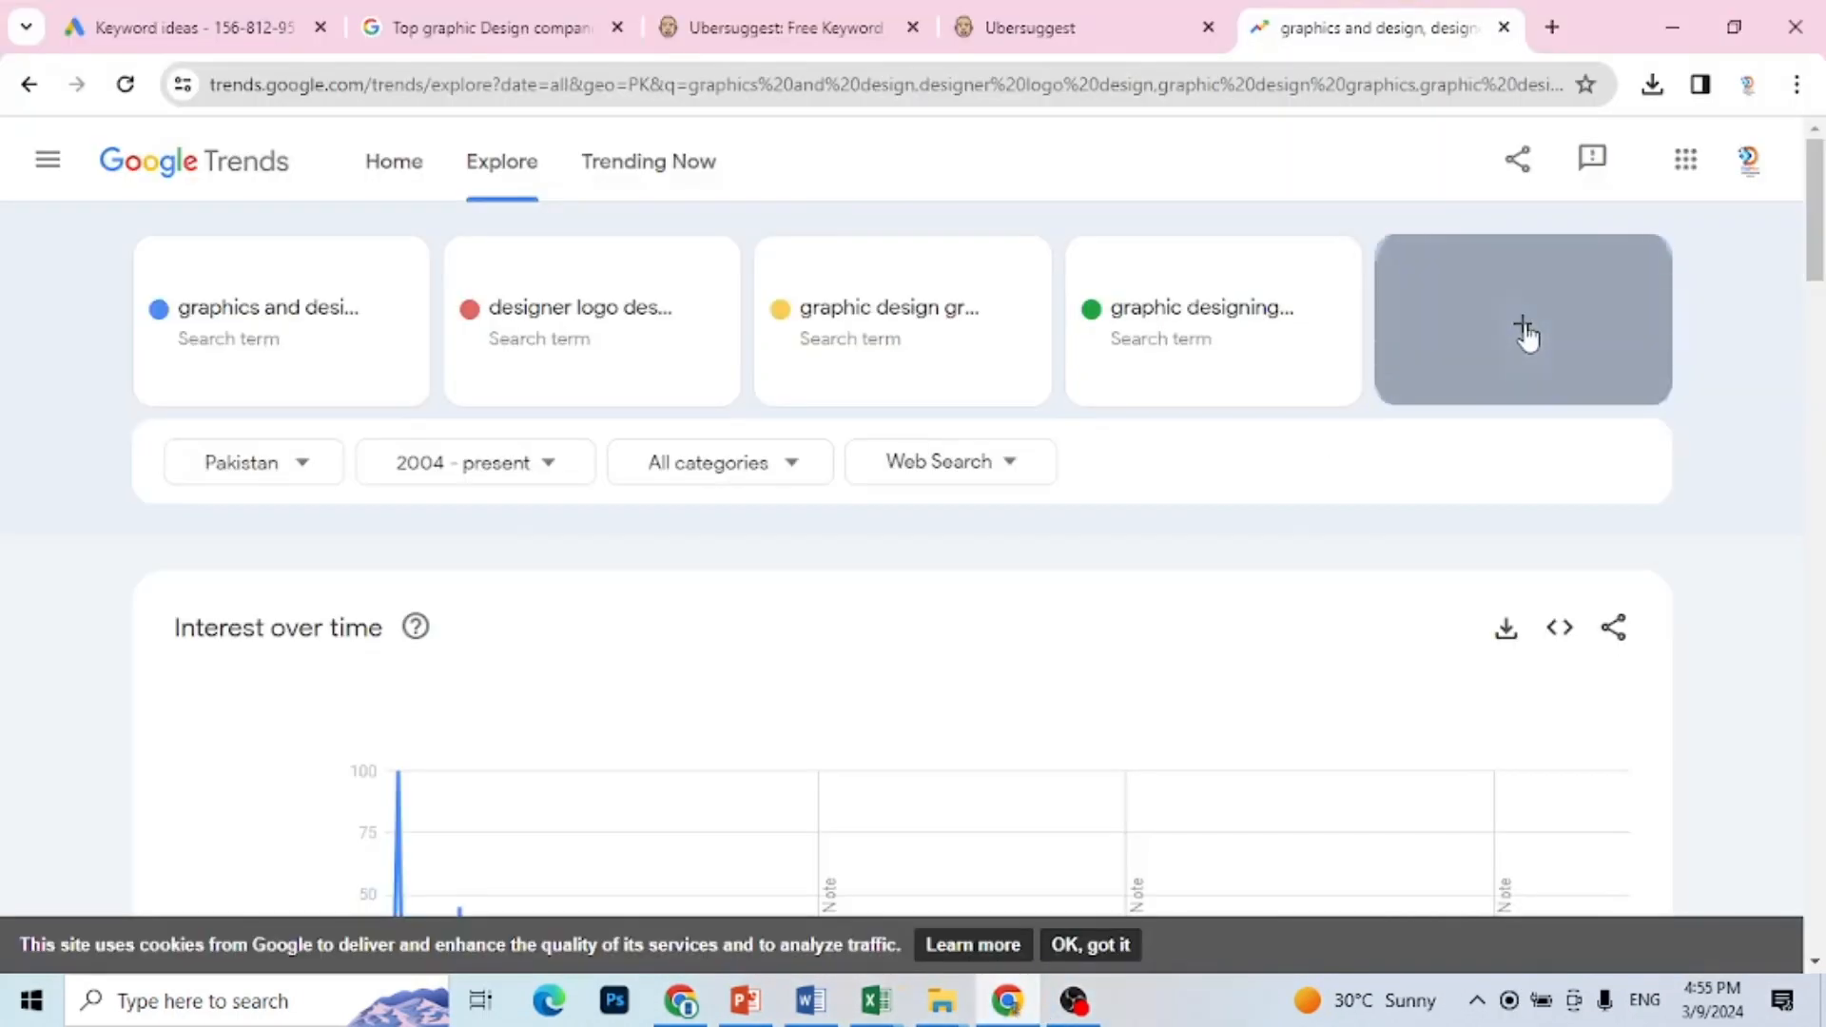
click(1525, 333)
key(ctrl+v)
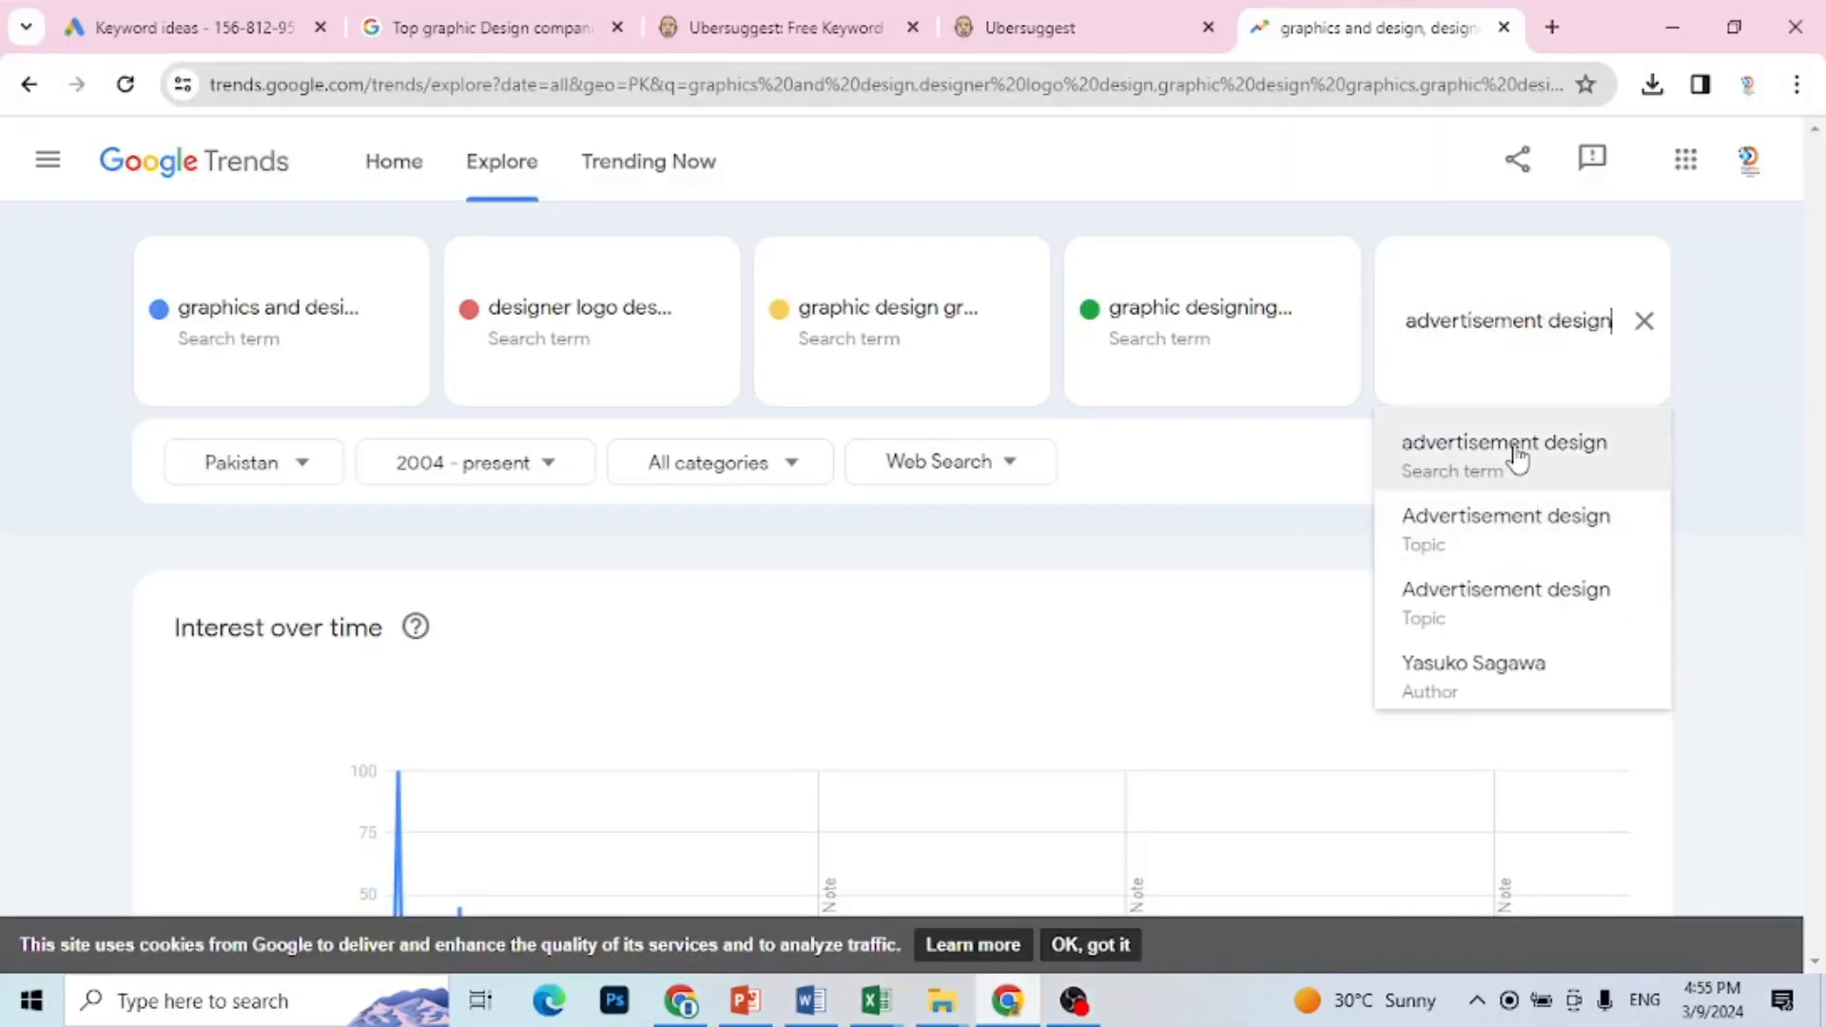
click(1518, 455)
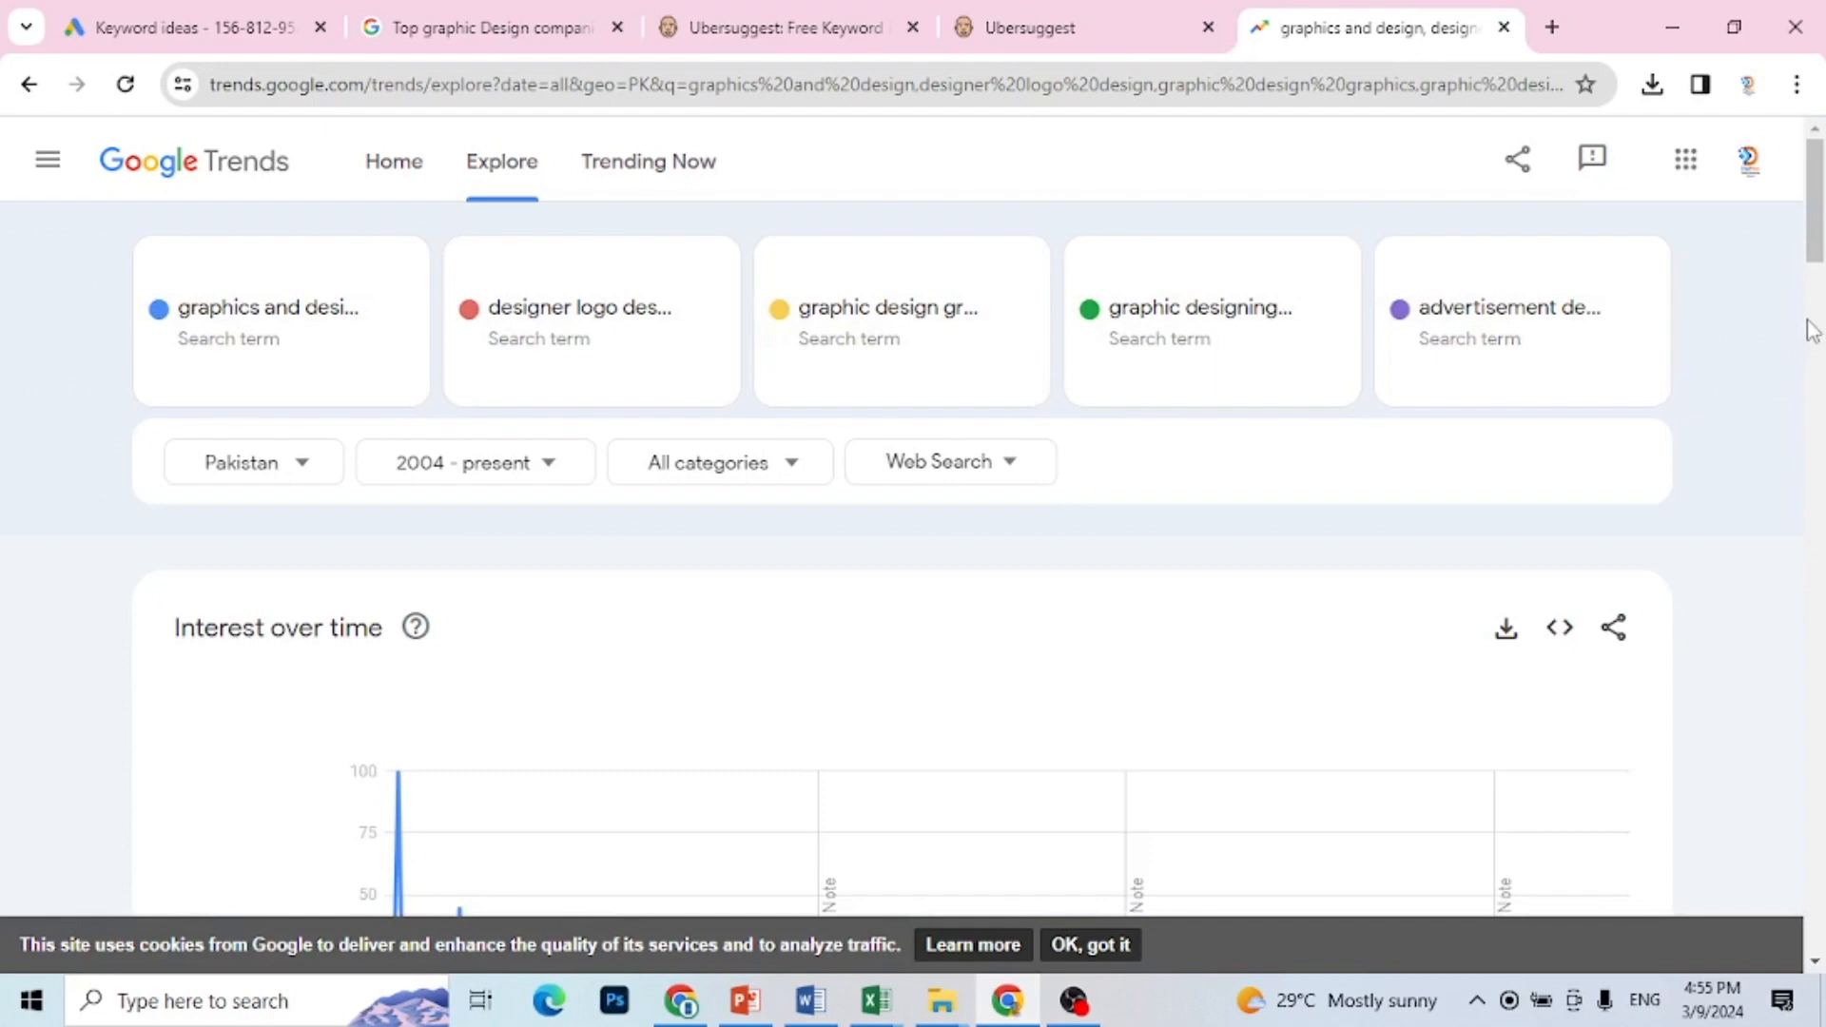
Step: Change the time range of the five-term comparison to Past 5 years
click(1818, 290)
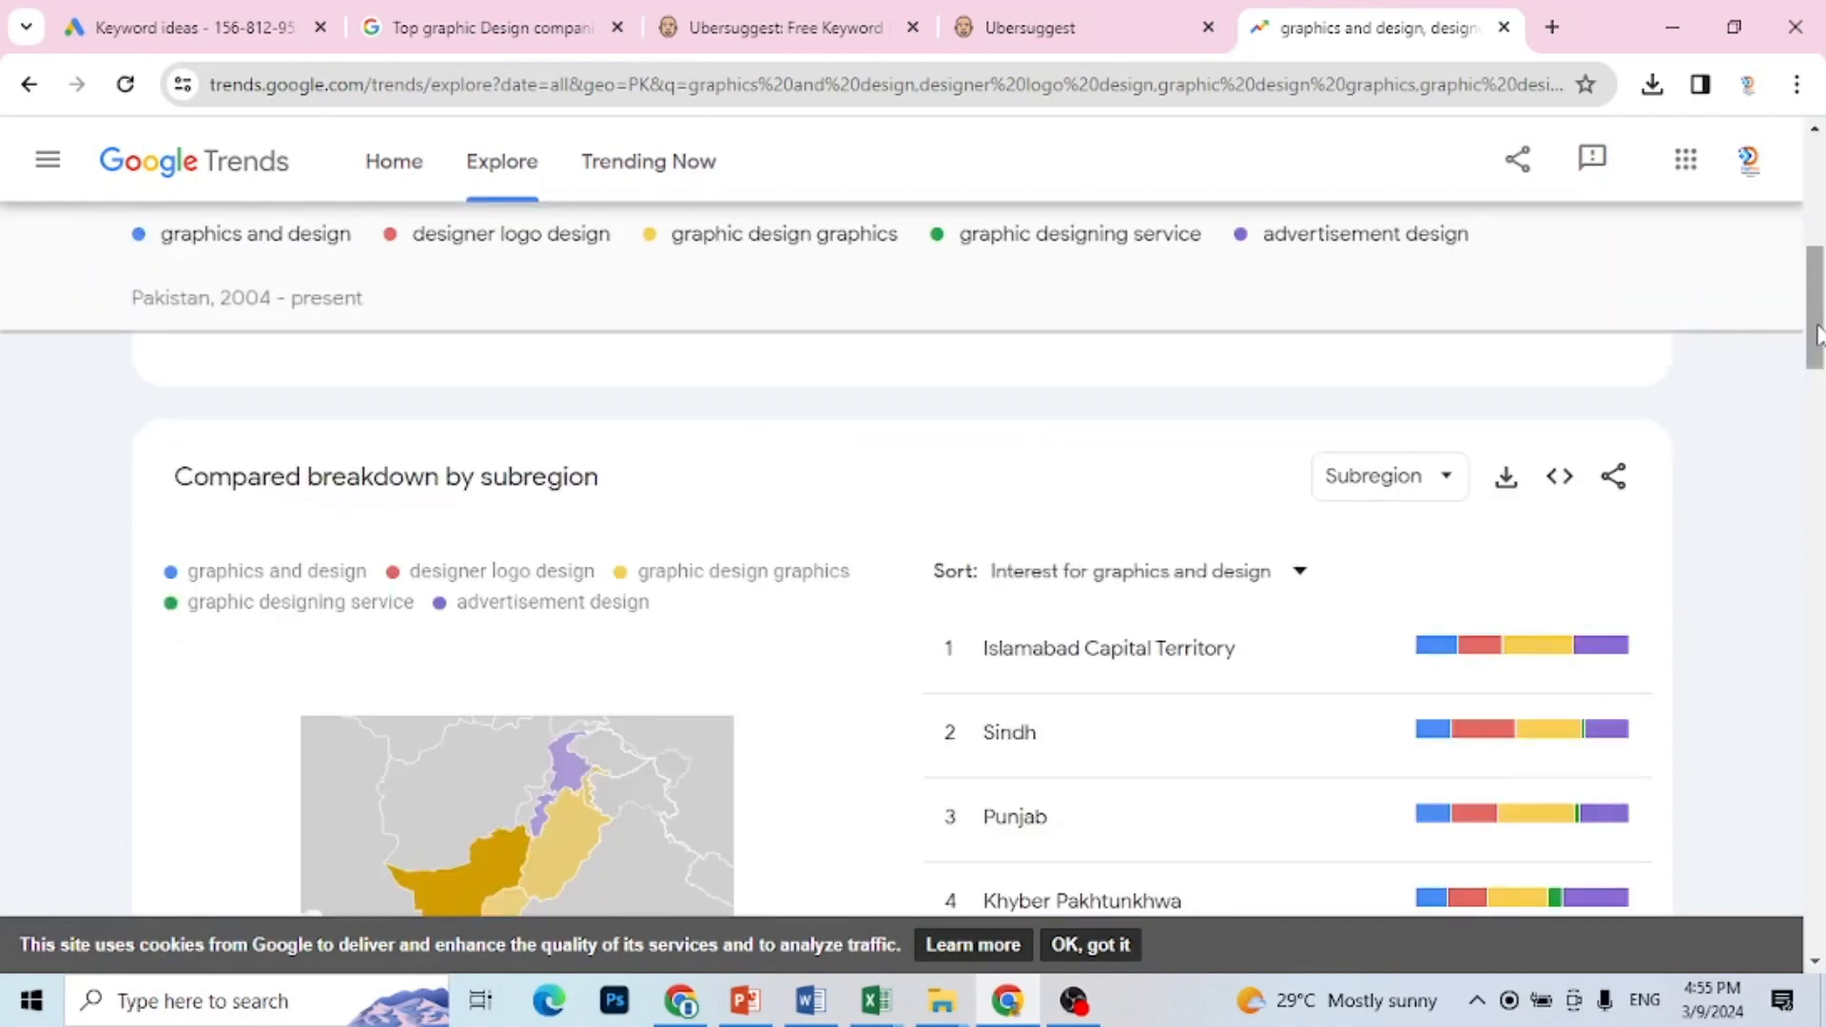
drag(1819, 333, 1823, 246)
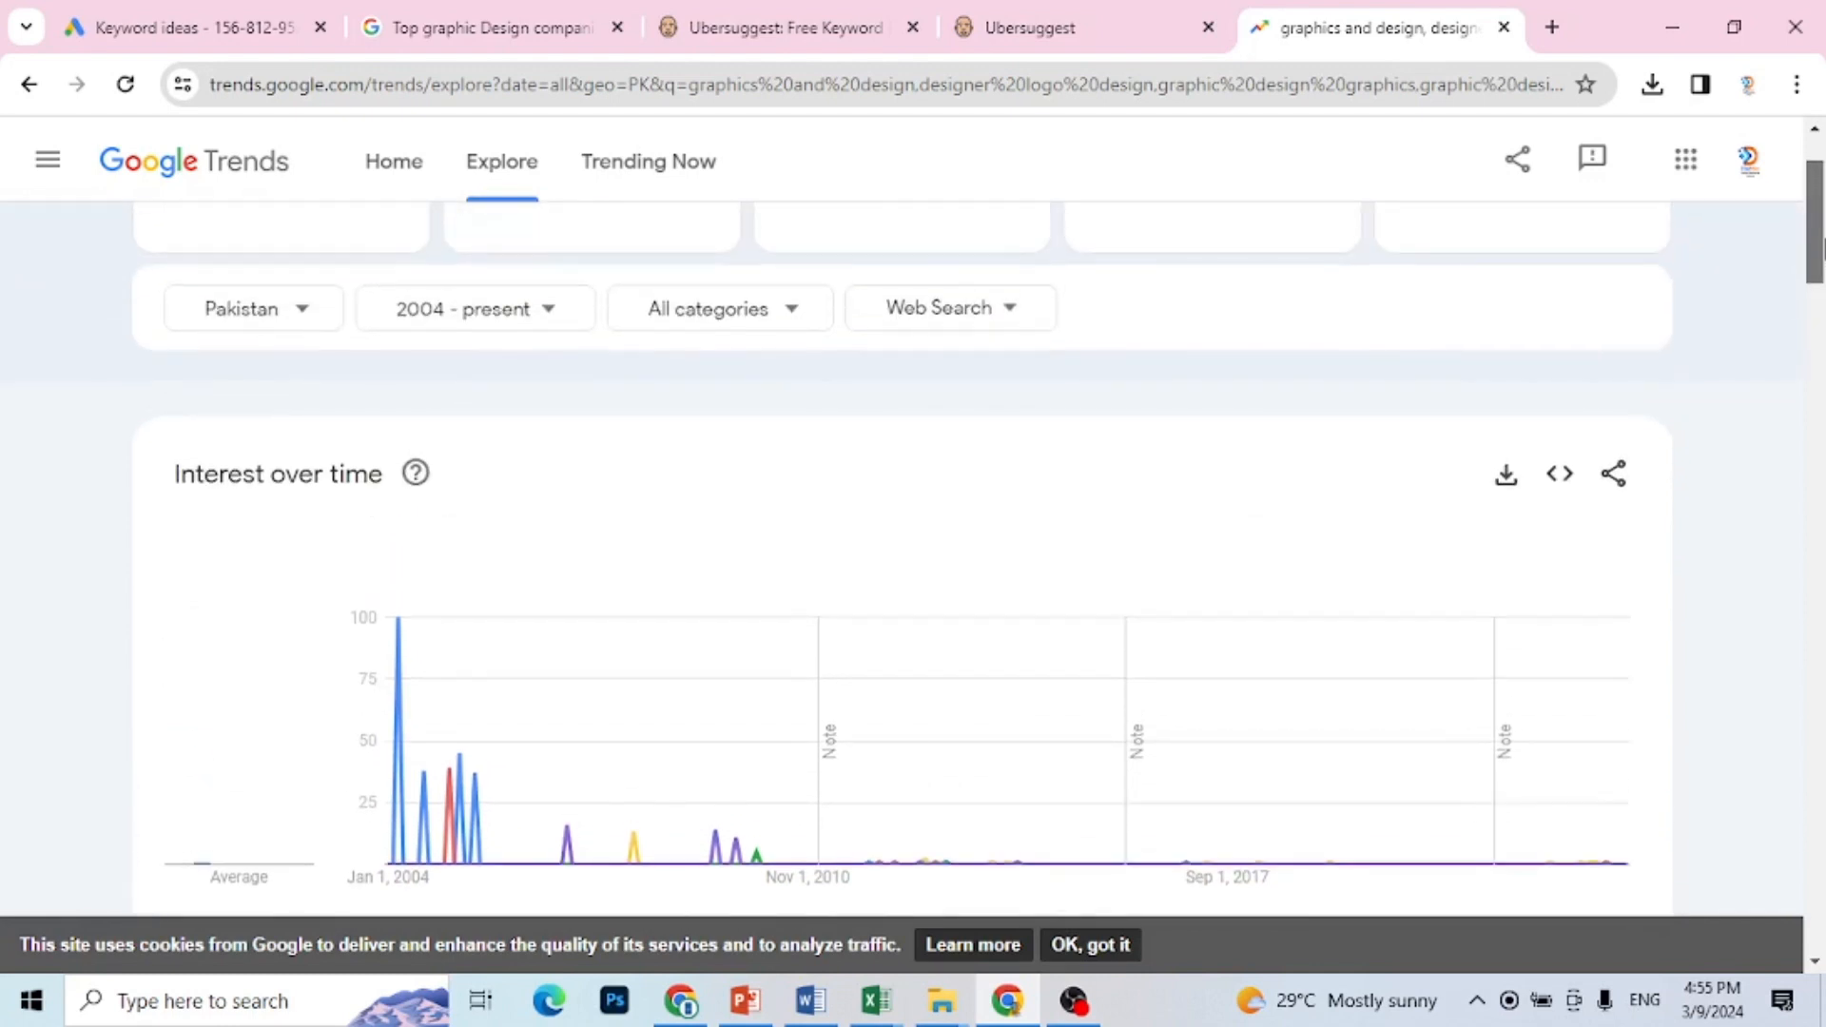
click(557, 317)
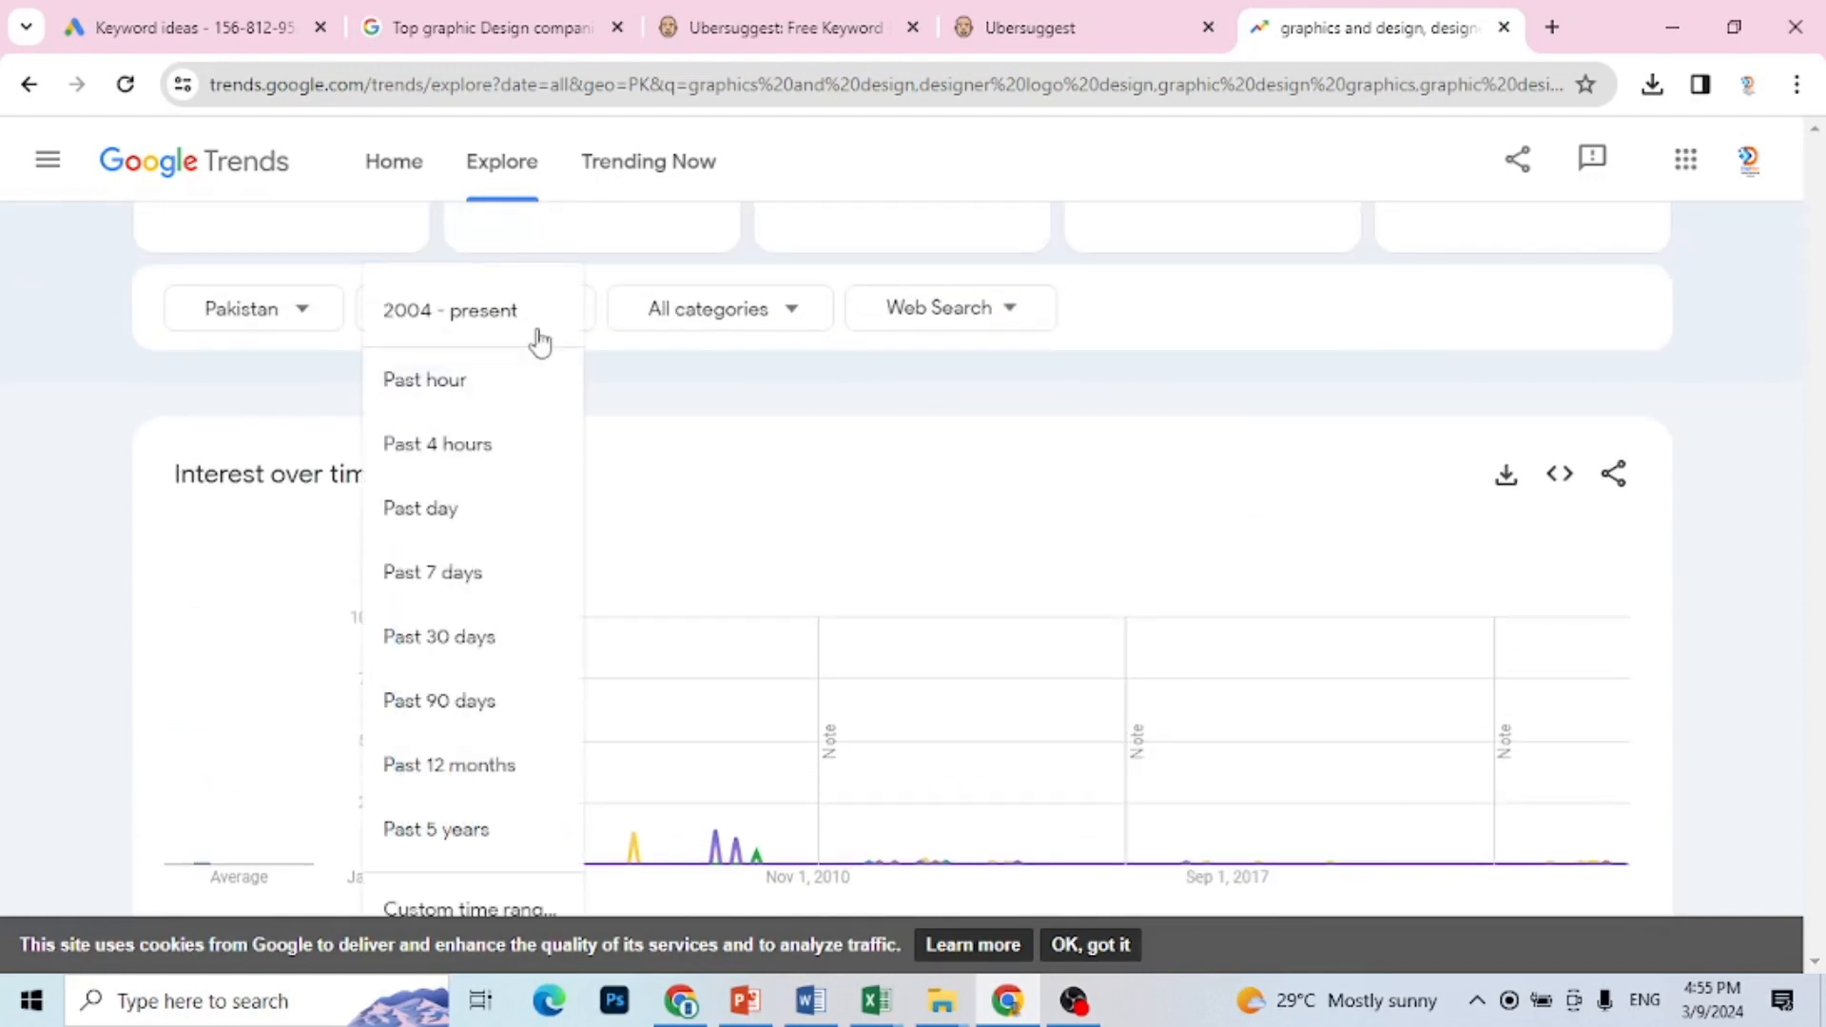
click(487, 837)
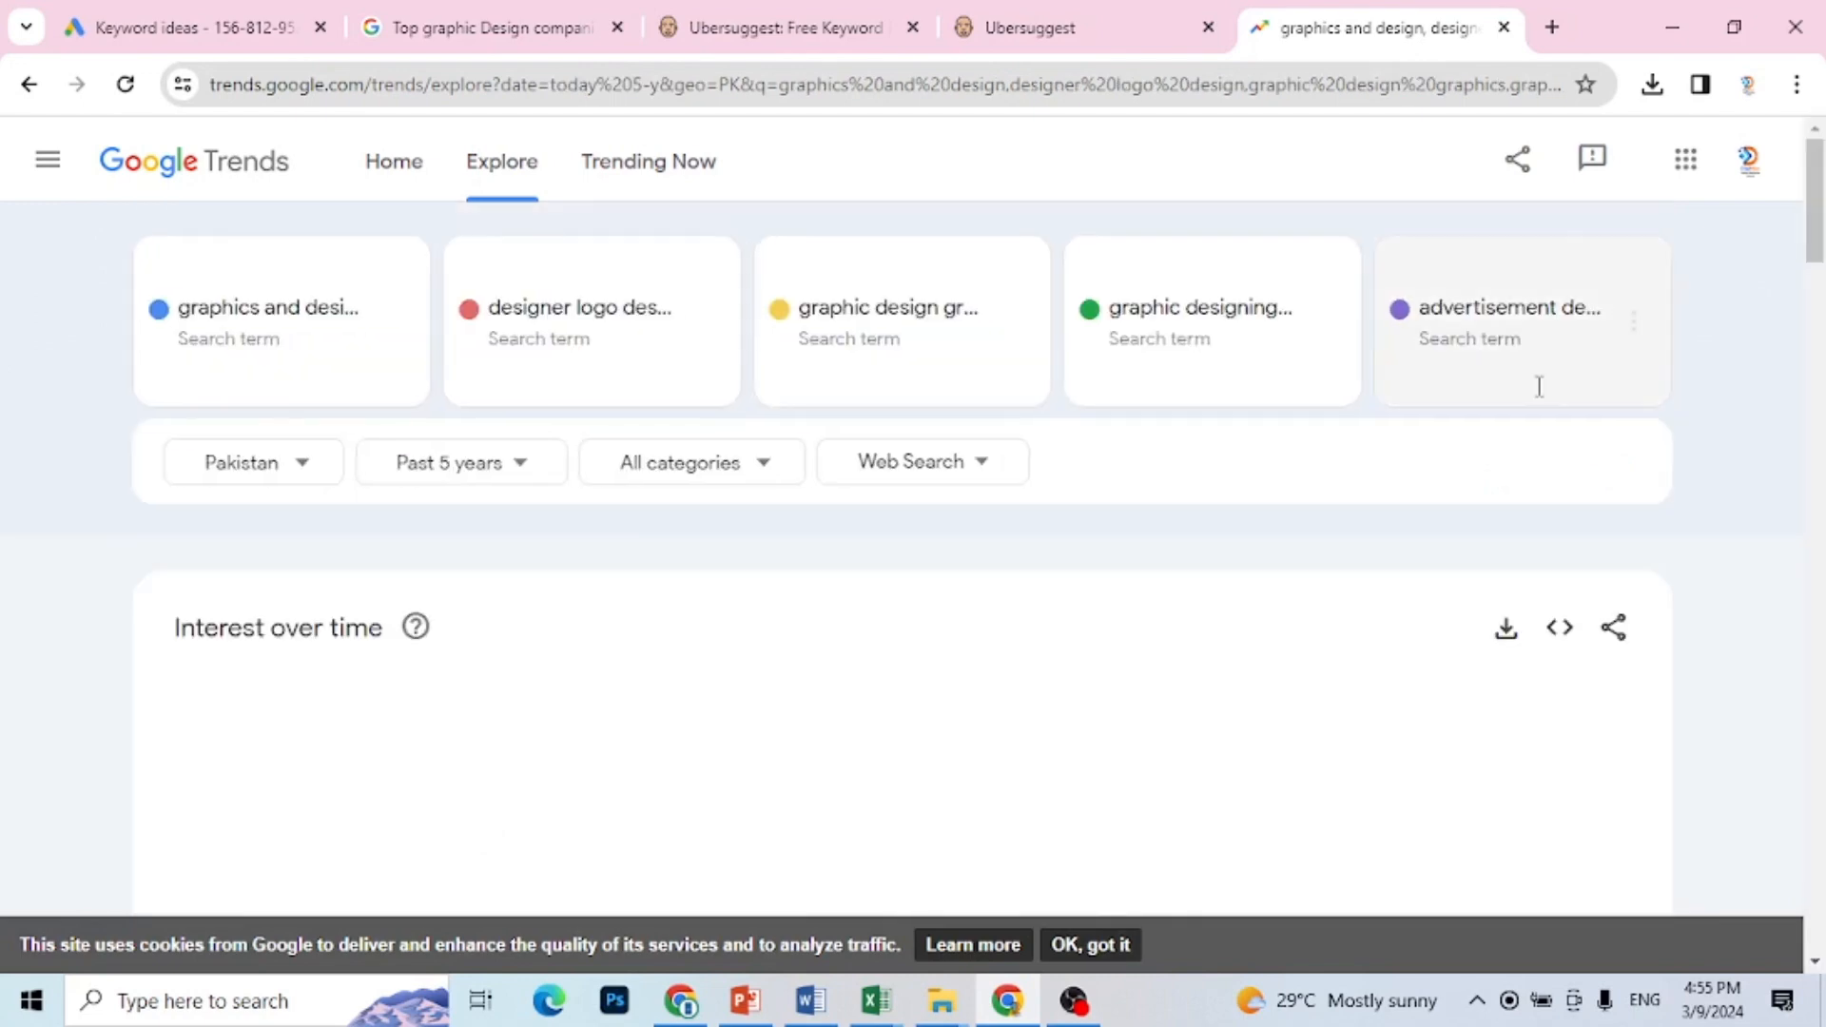
Step: Examine the Interest over time chart for the past five years, matching its coloured lines to the compared search terms
drag(1817, 242, 1818, 291)
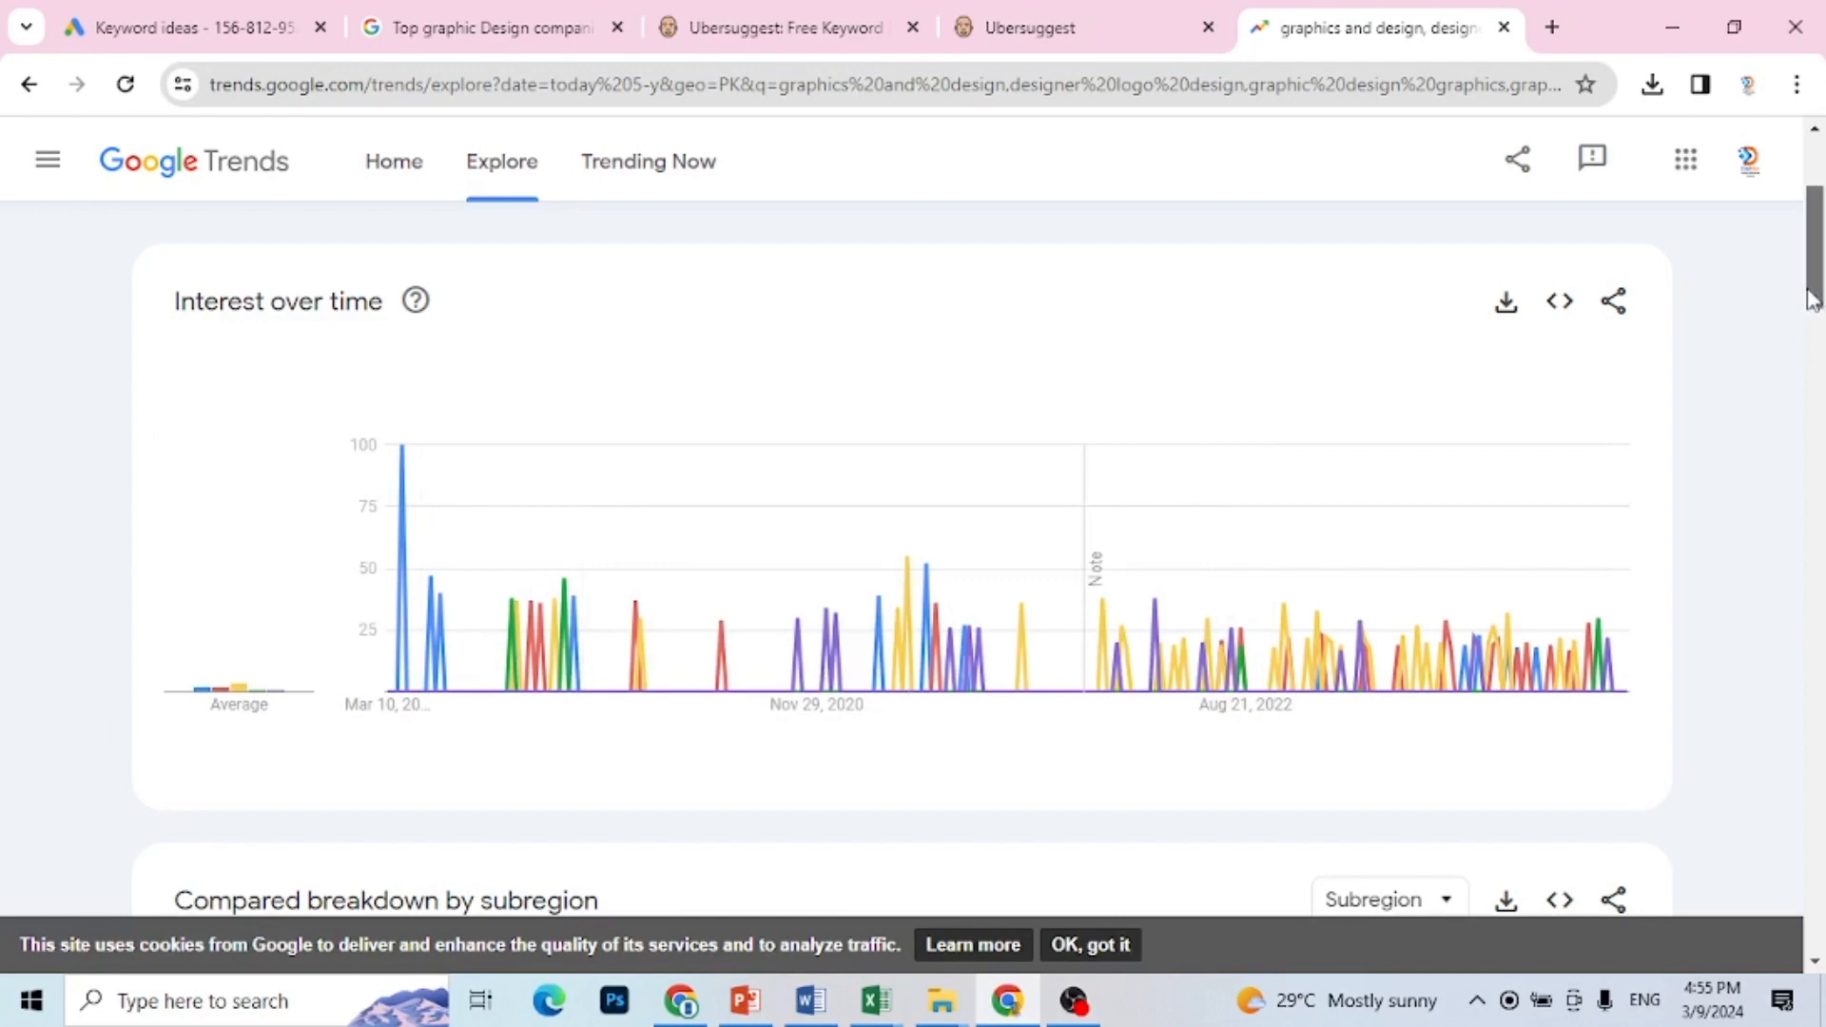
drag(1811, 294, 1813, 261)
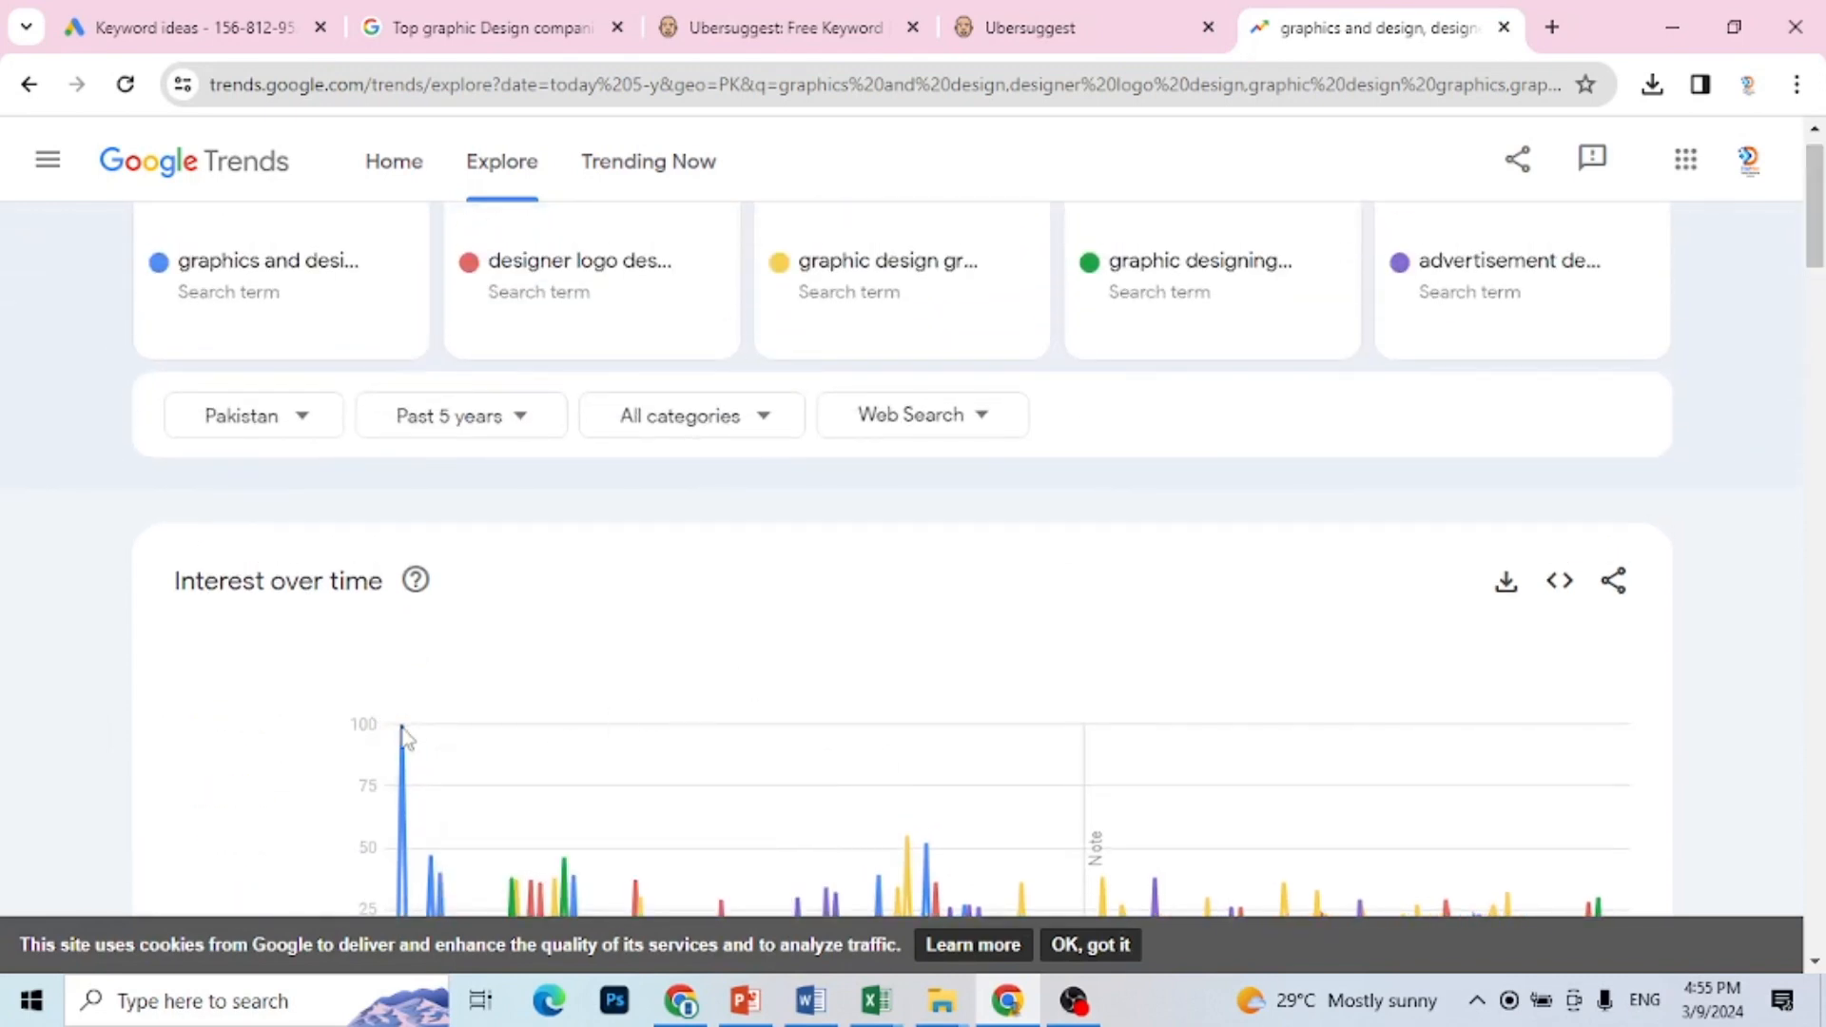
mouse_move(403, 739)
mouse_move(1815, 229)
mouse_down()
mouse_move(1817, 304)
mouse_move(1816, 220)
mouse_up()
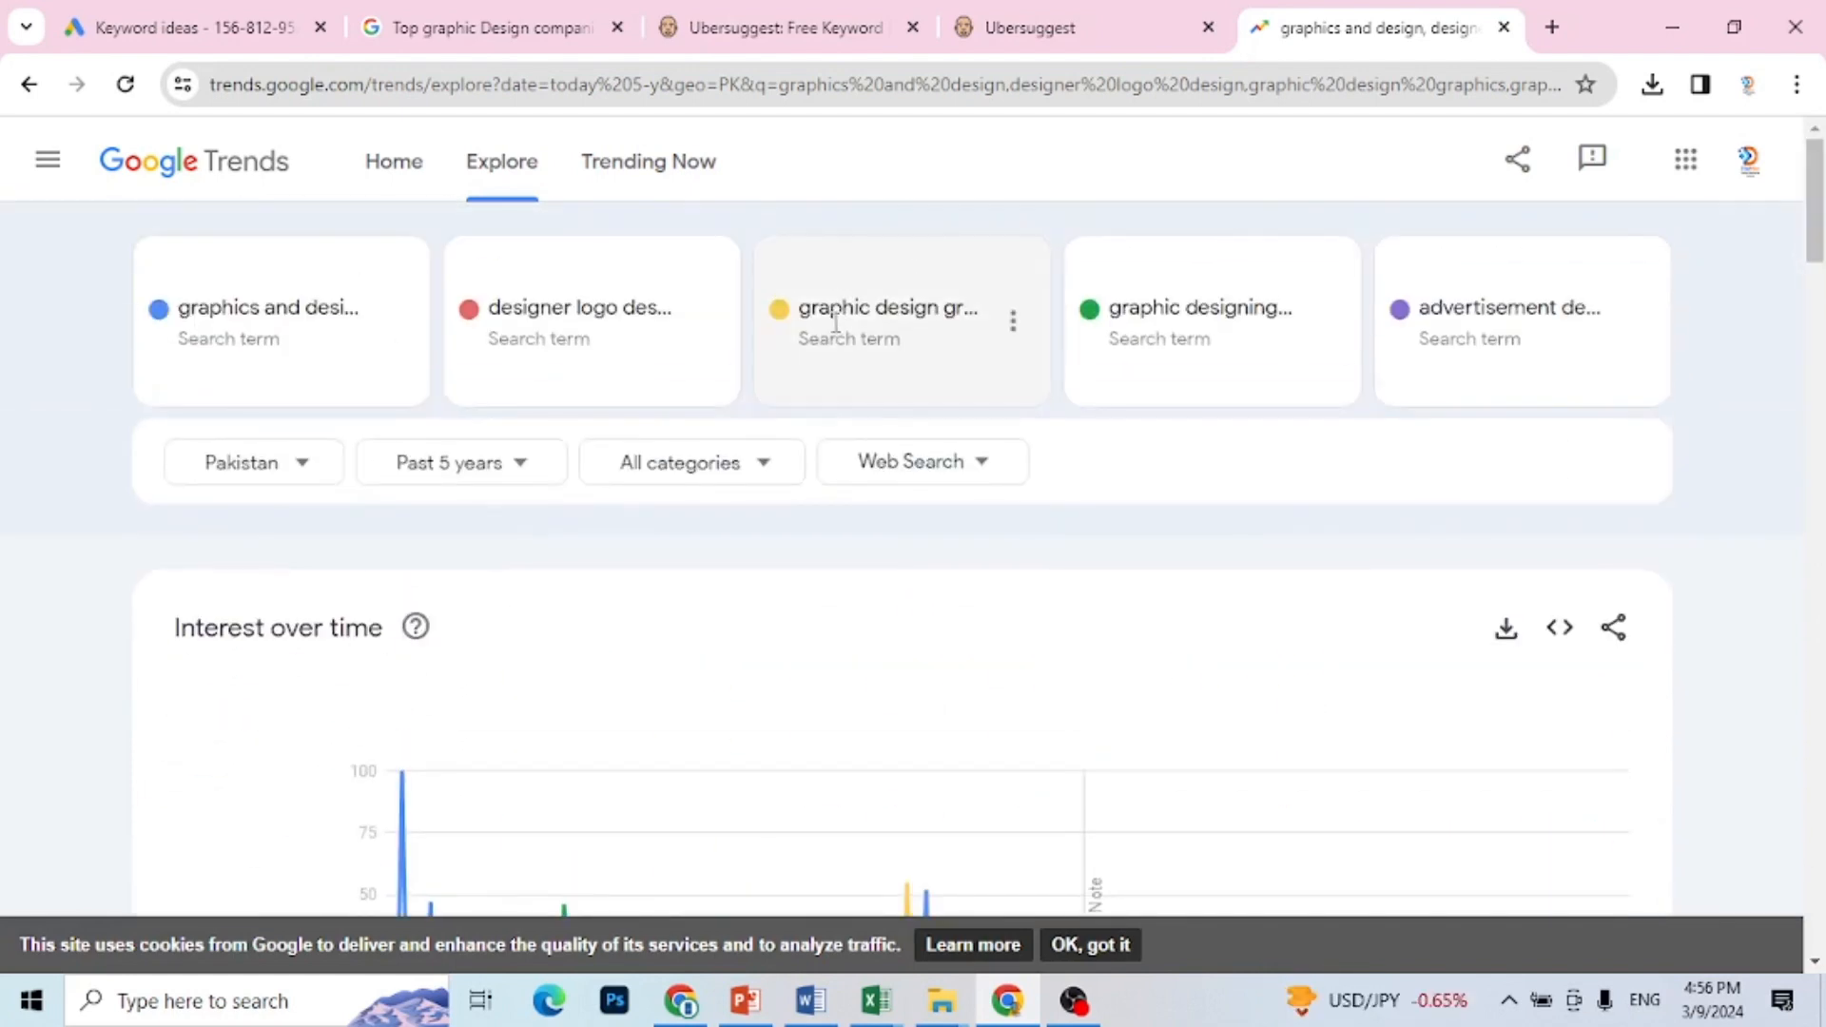
click(905, 330)
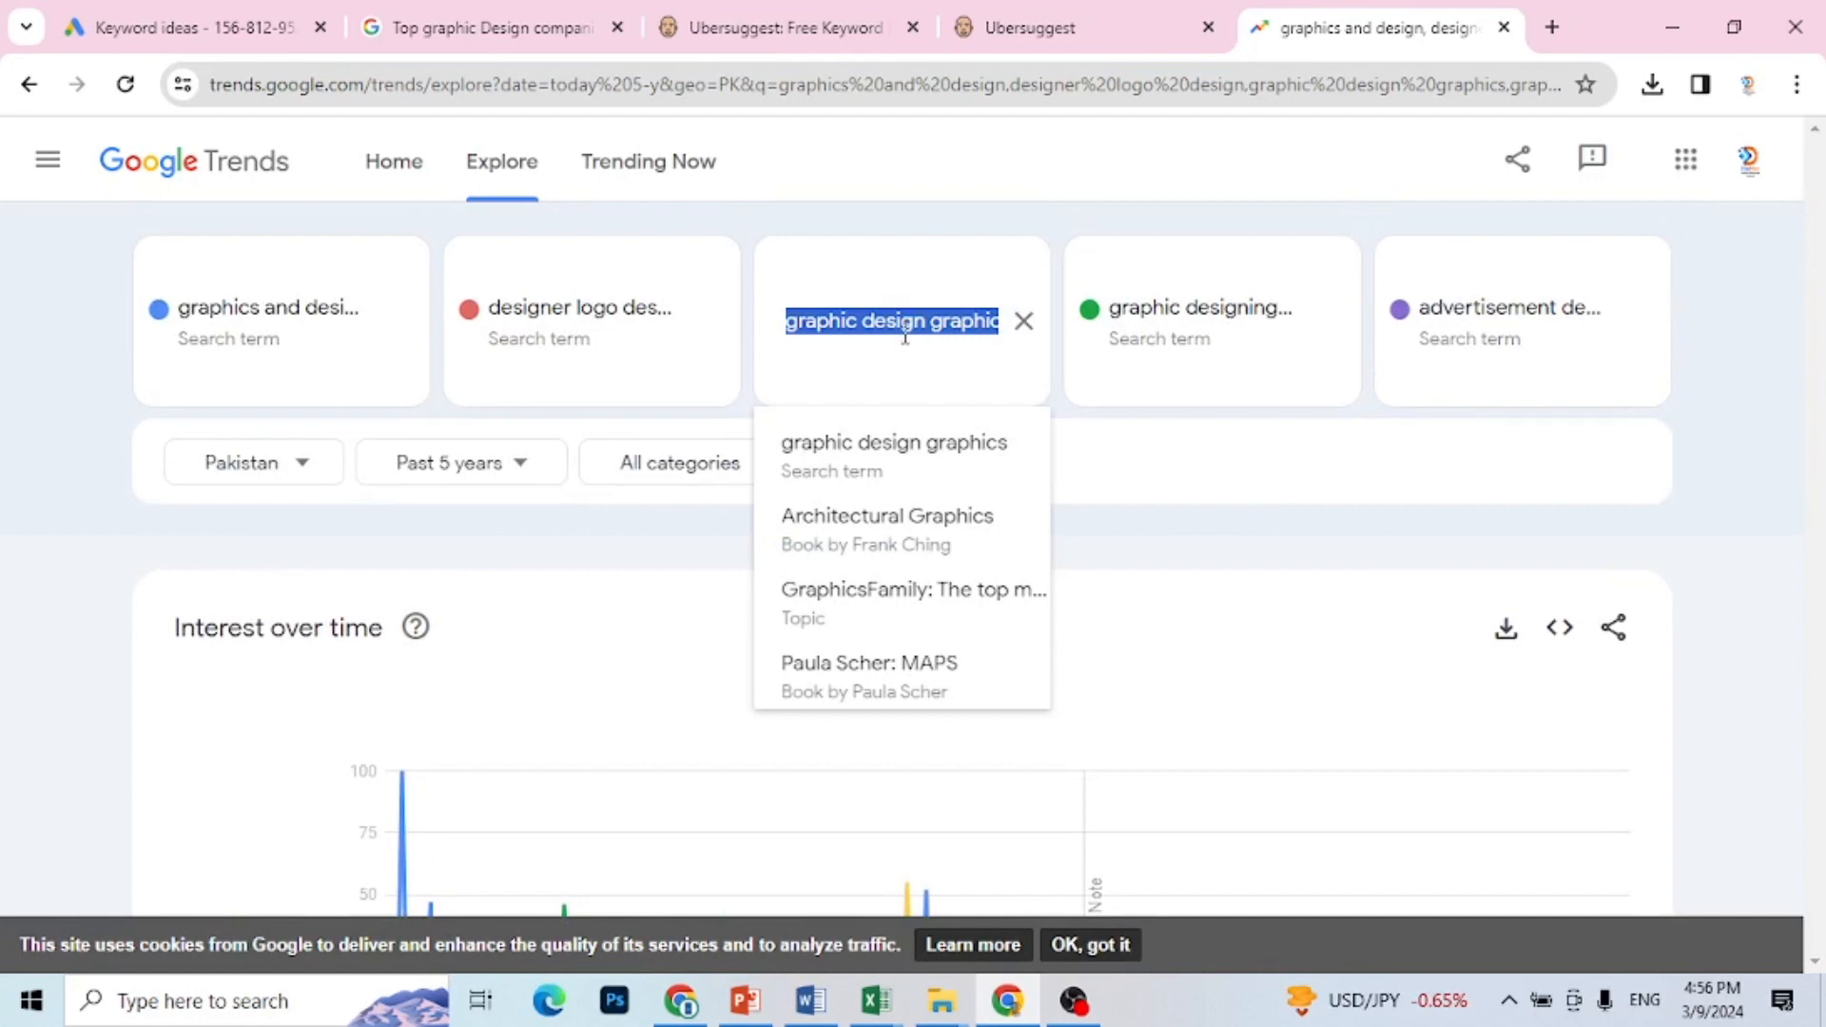
click(906, 358)
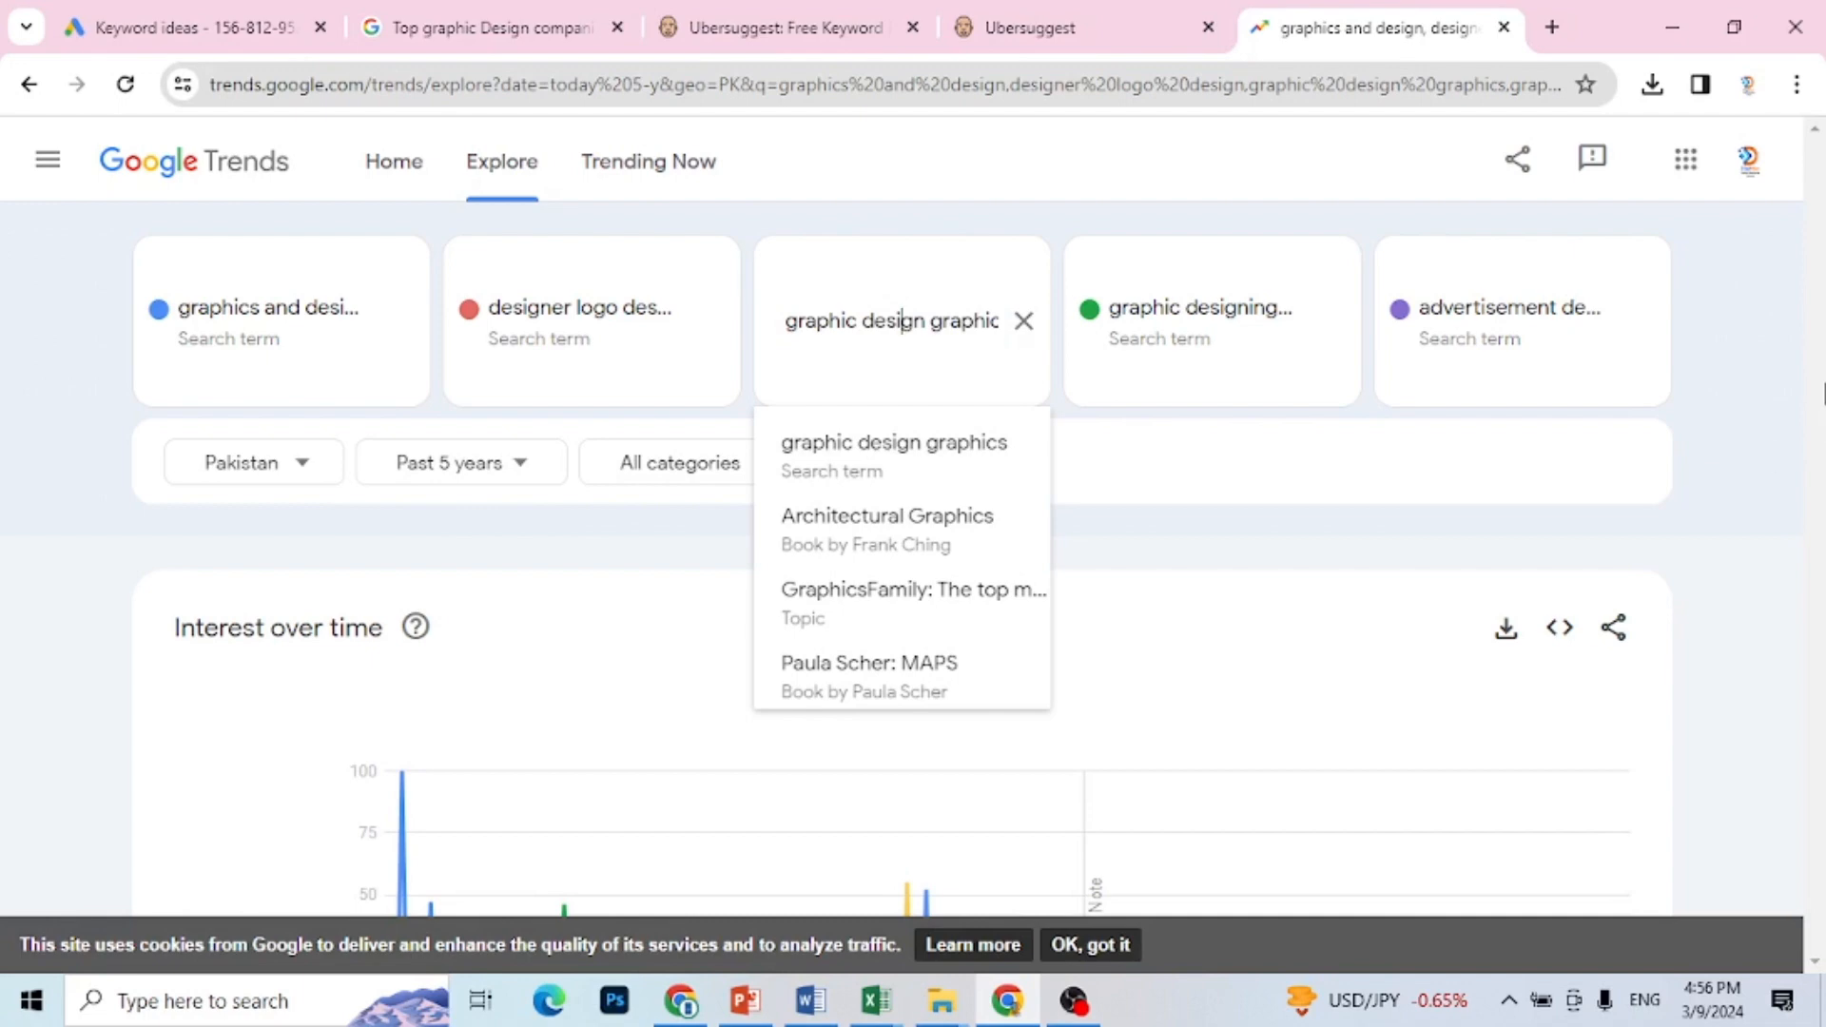
click(1787, 853)
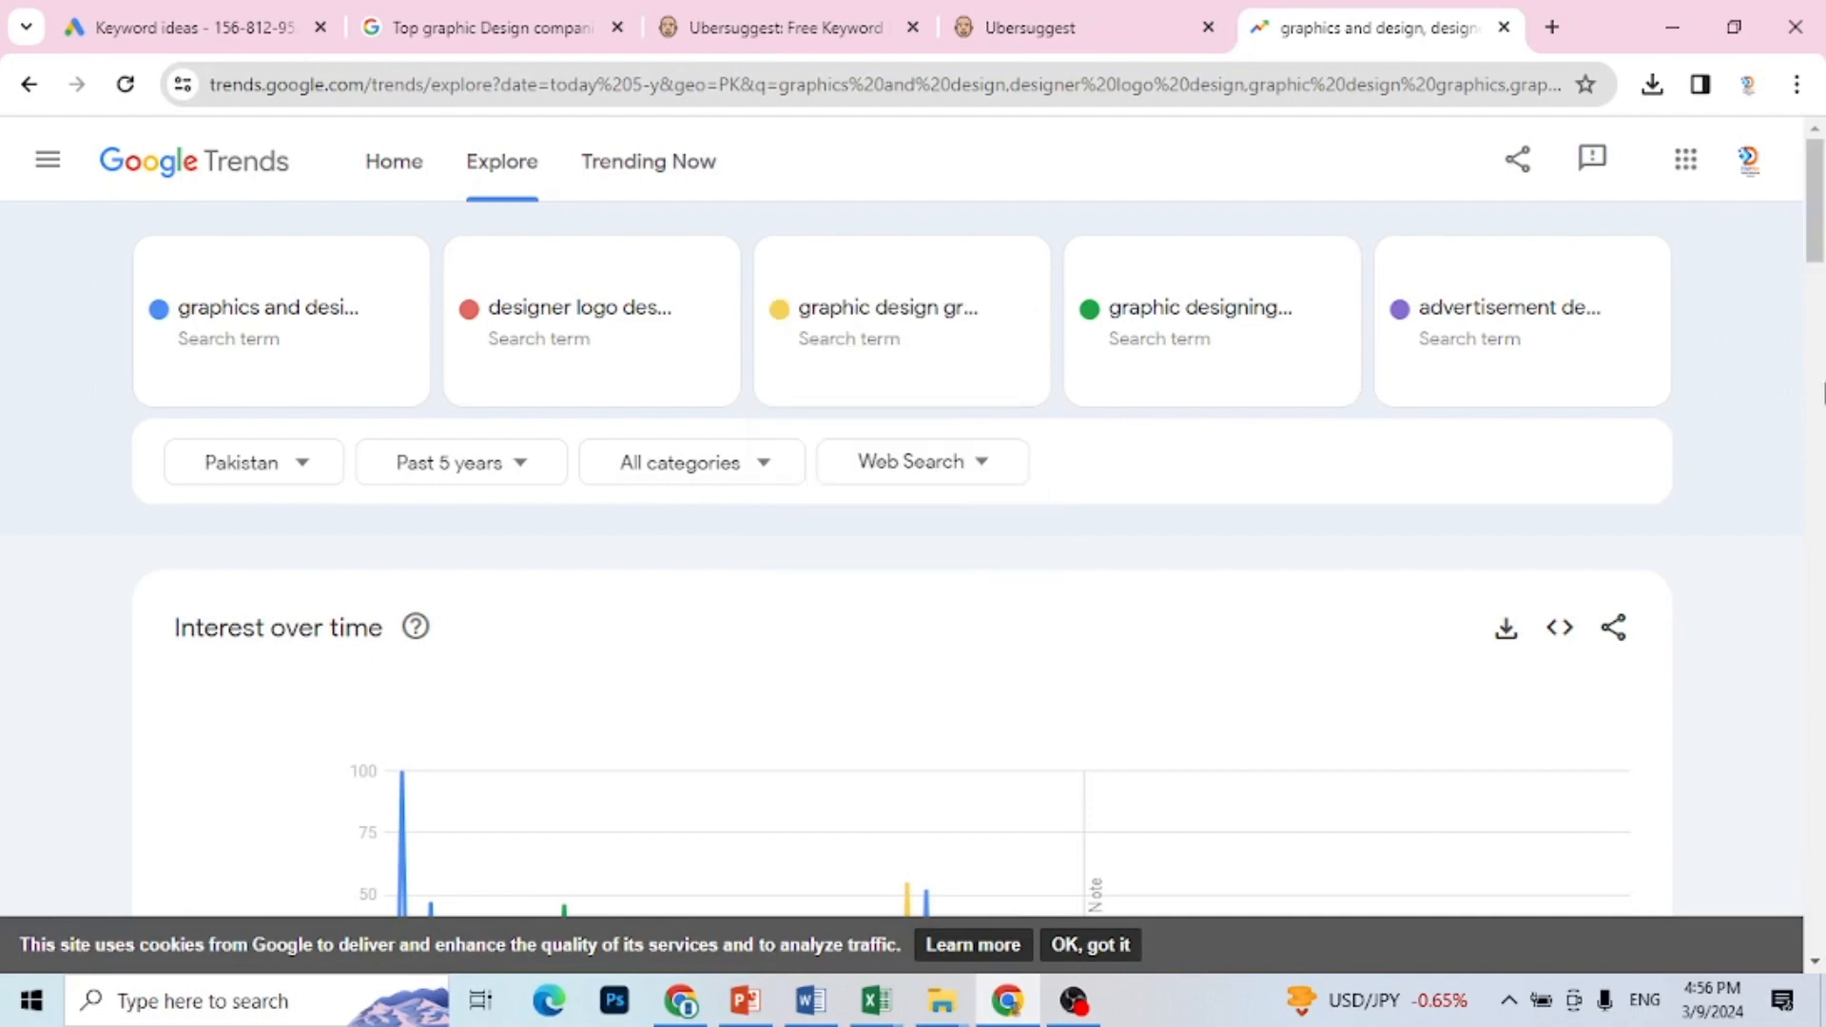
drag(1817, 209, 1818, 265)
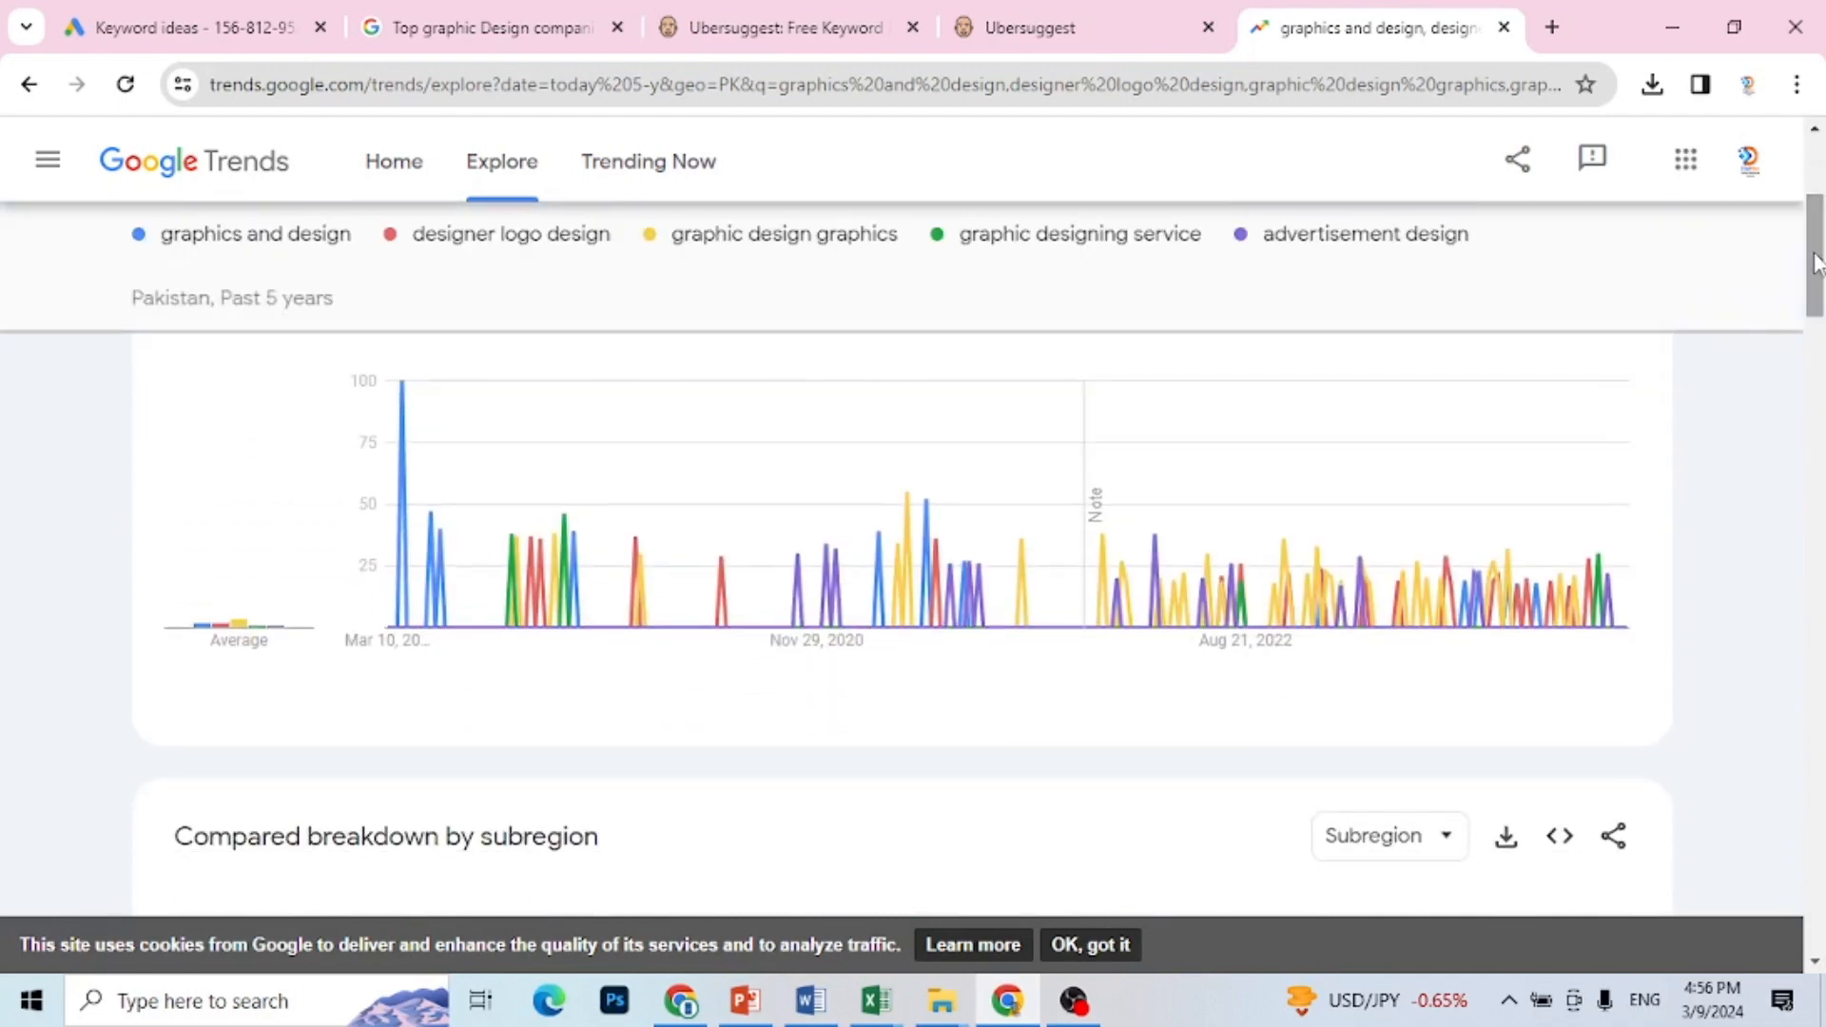
mouse_move(1617, 632)
scroll(1820, 235, up, 4)
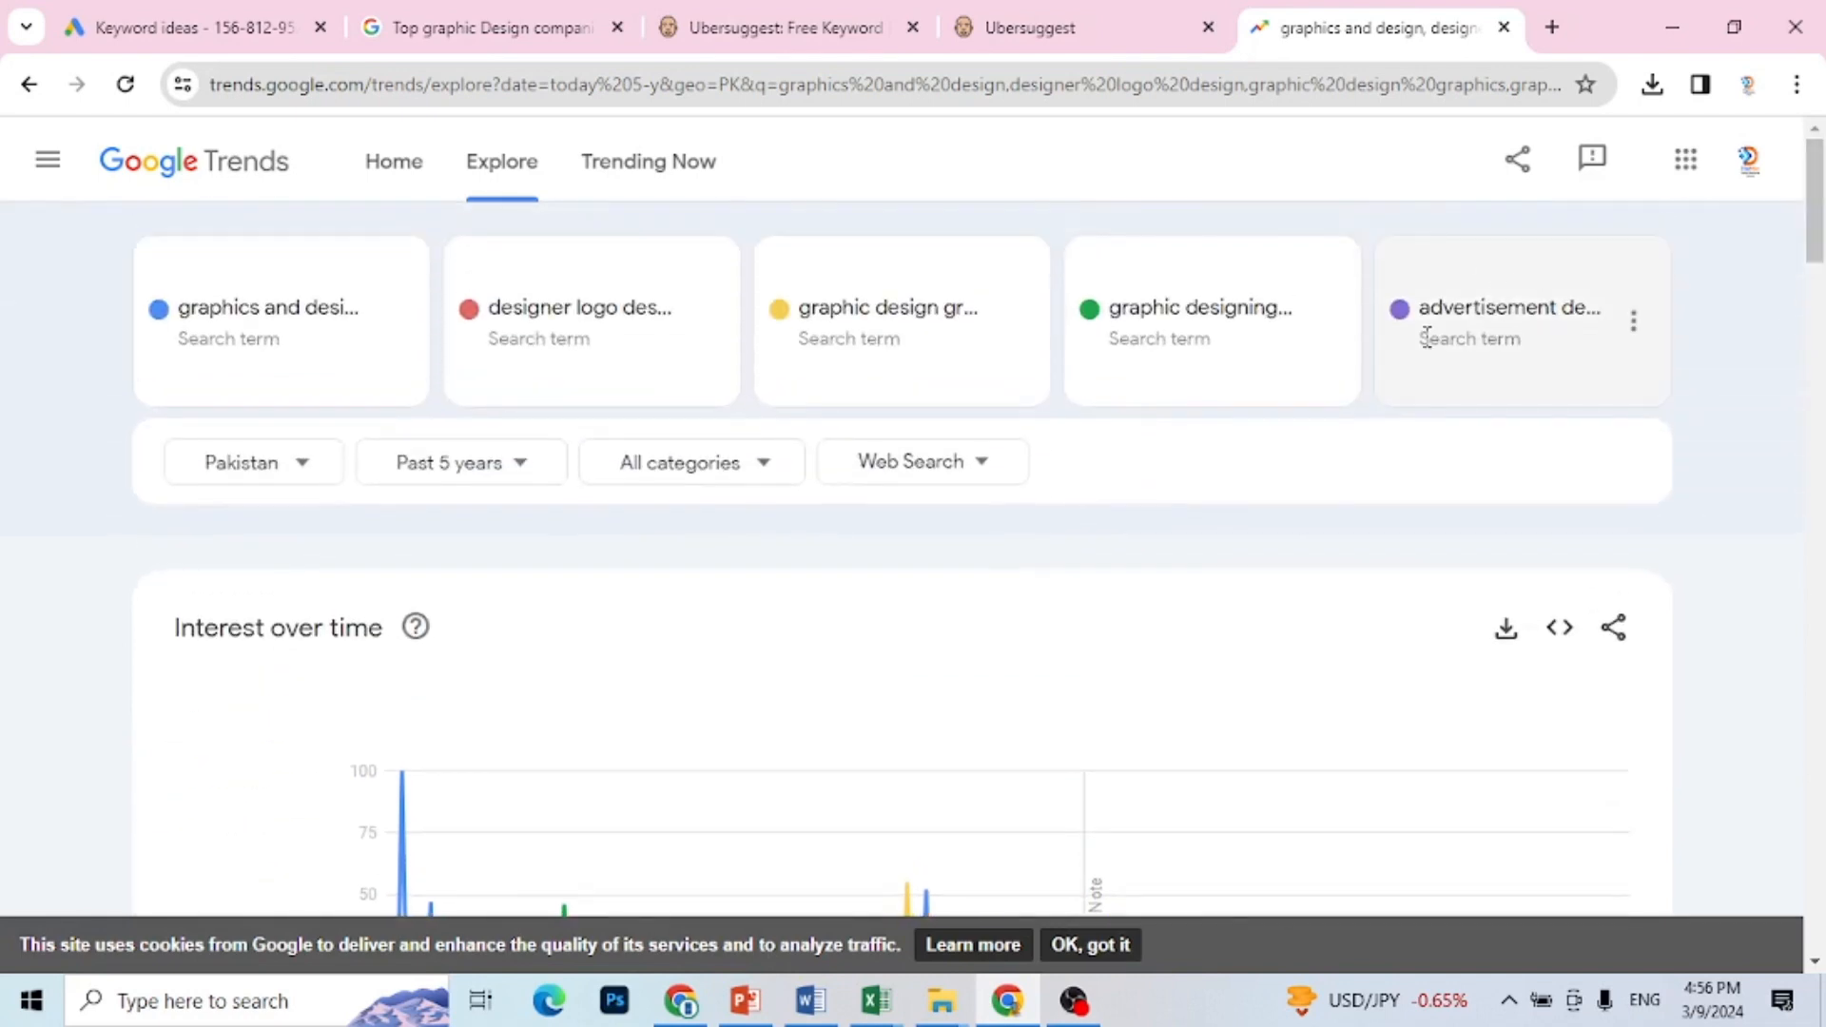
click(1427, 337)
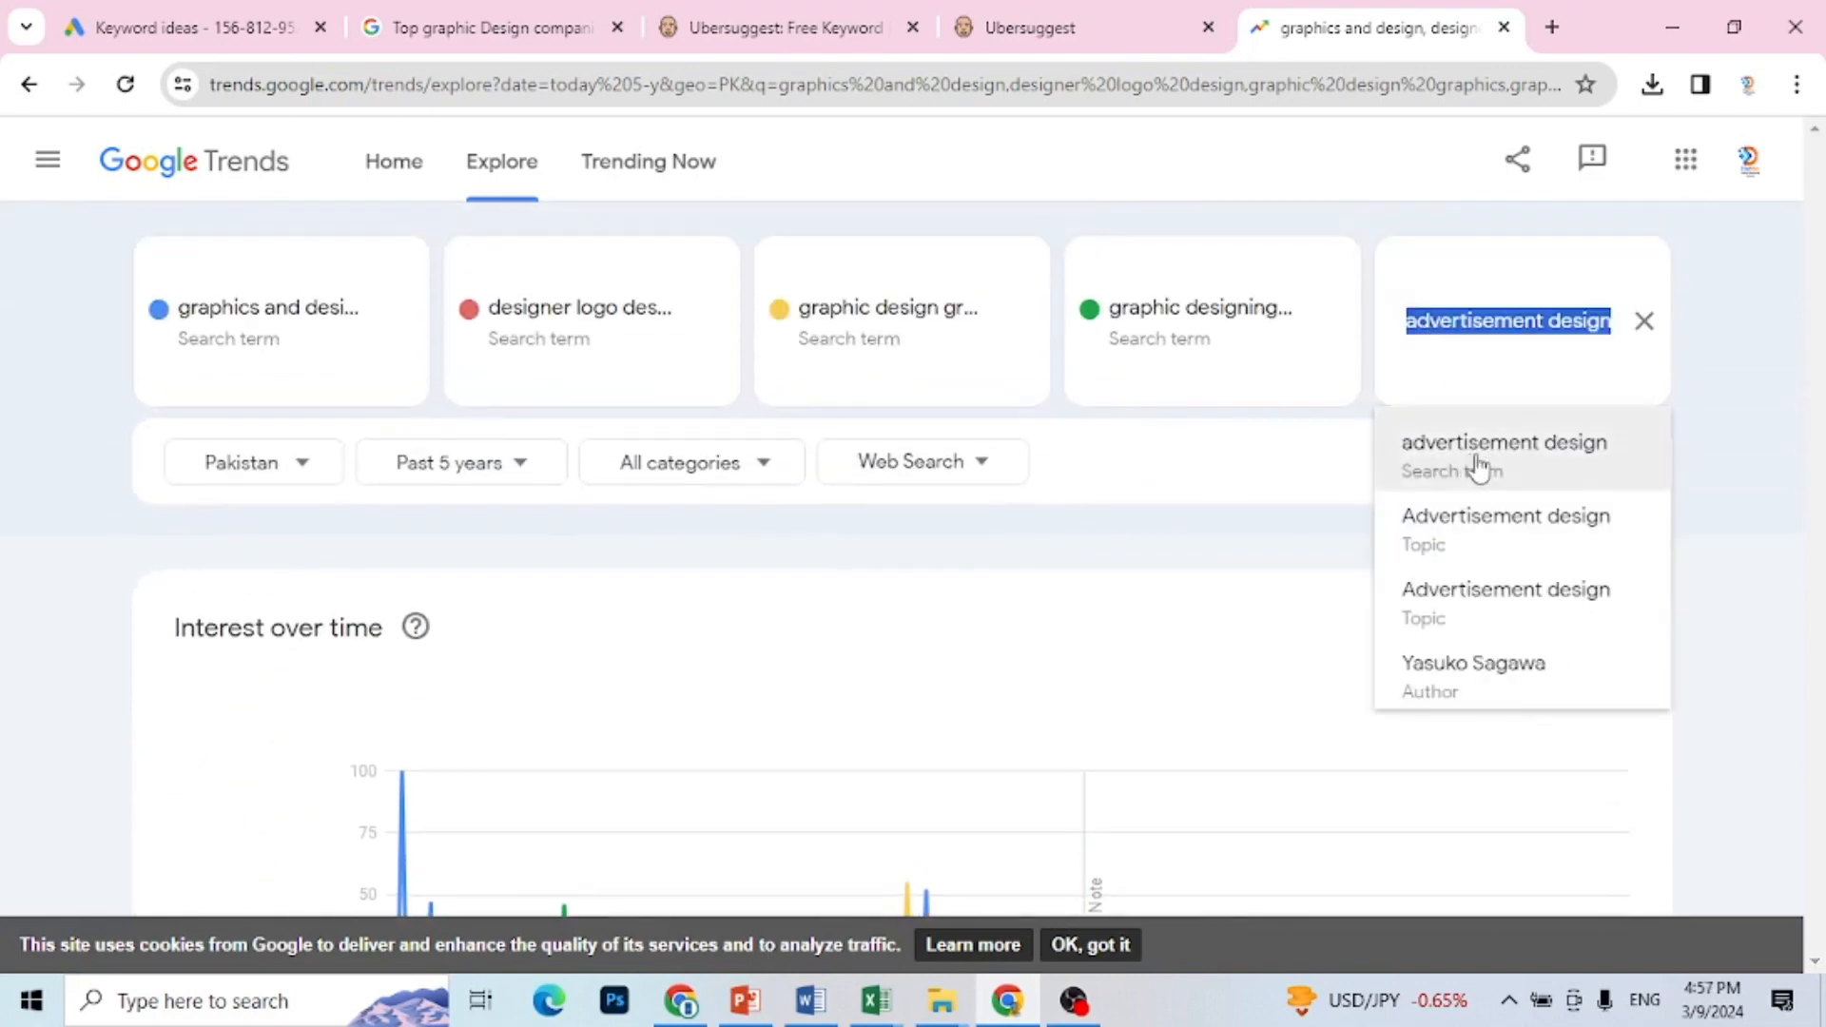
click(1162, 350)
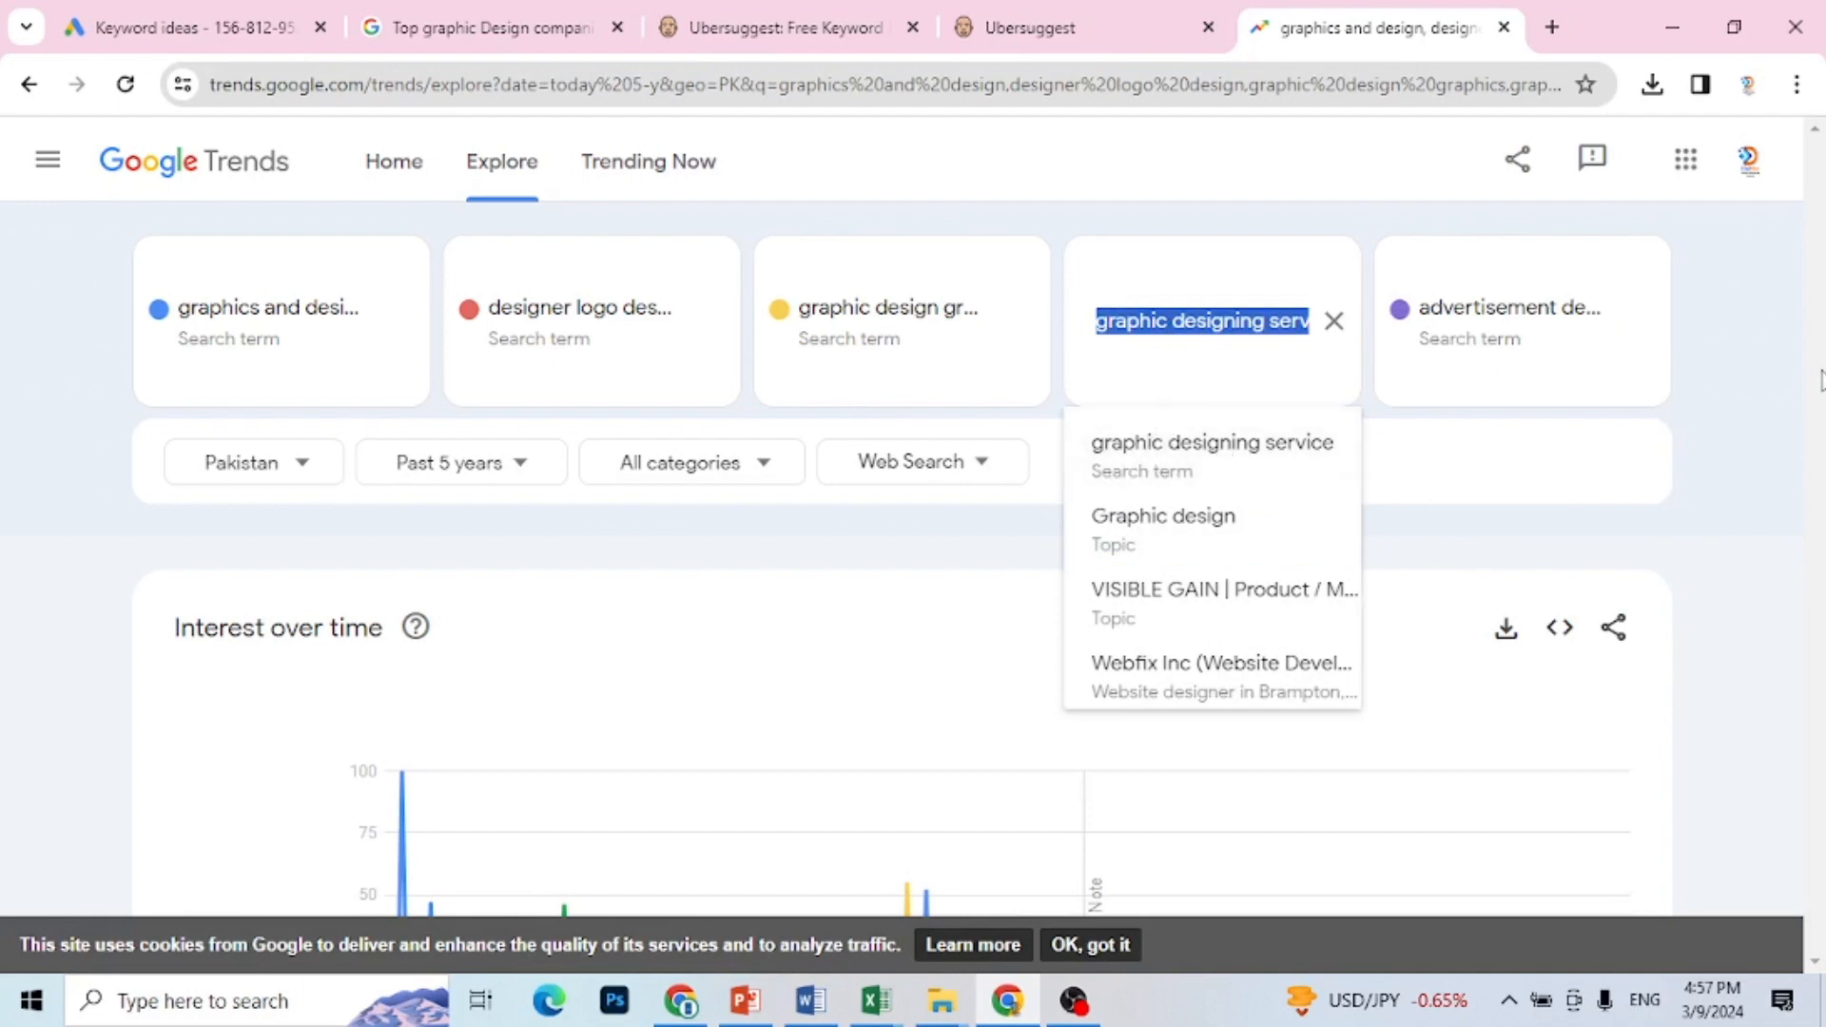
click(1764, 501)
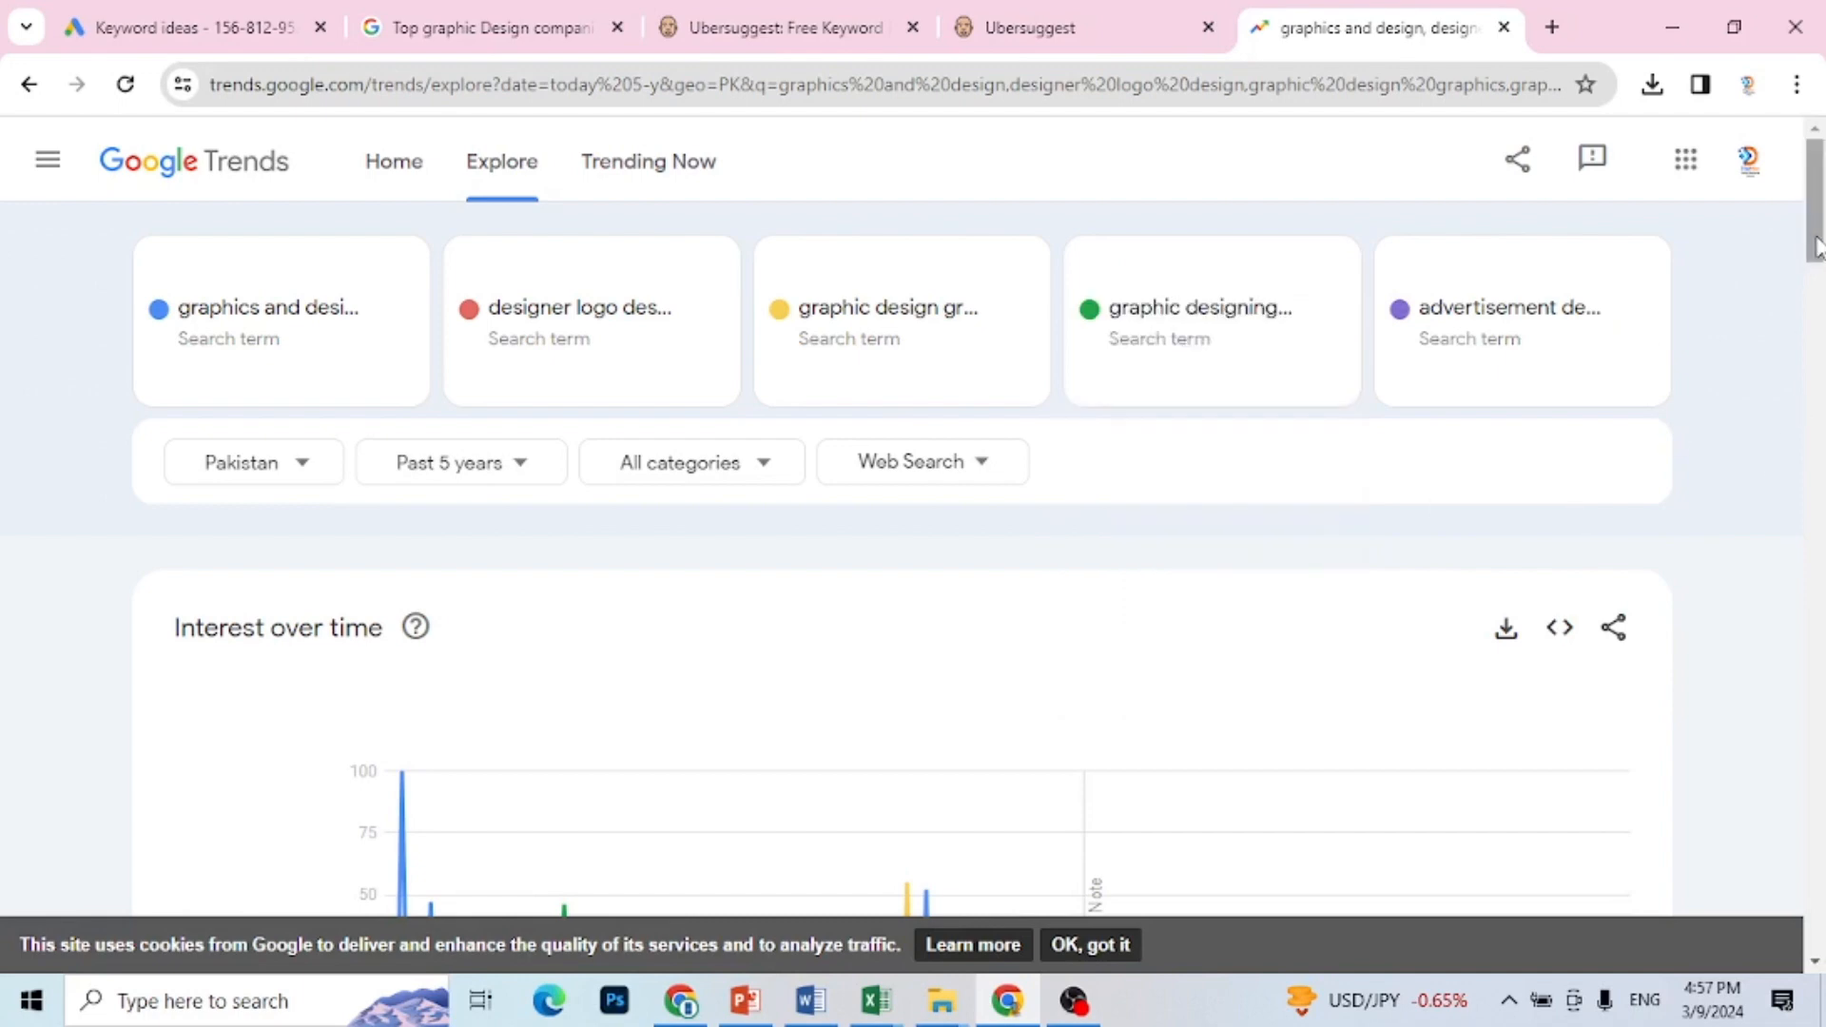
Step: Examine the compared breakdown by subregion and view the percentages of each term for Balochistan
drag(1818, 249, 1819, 378)
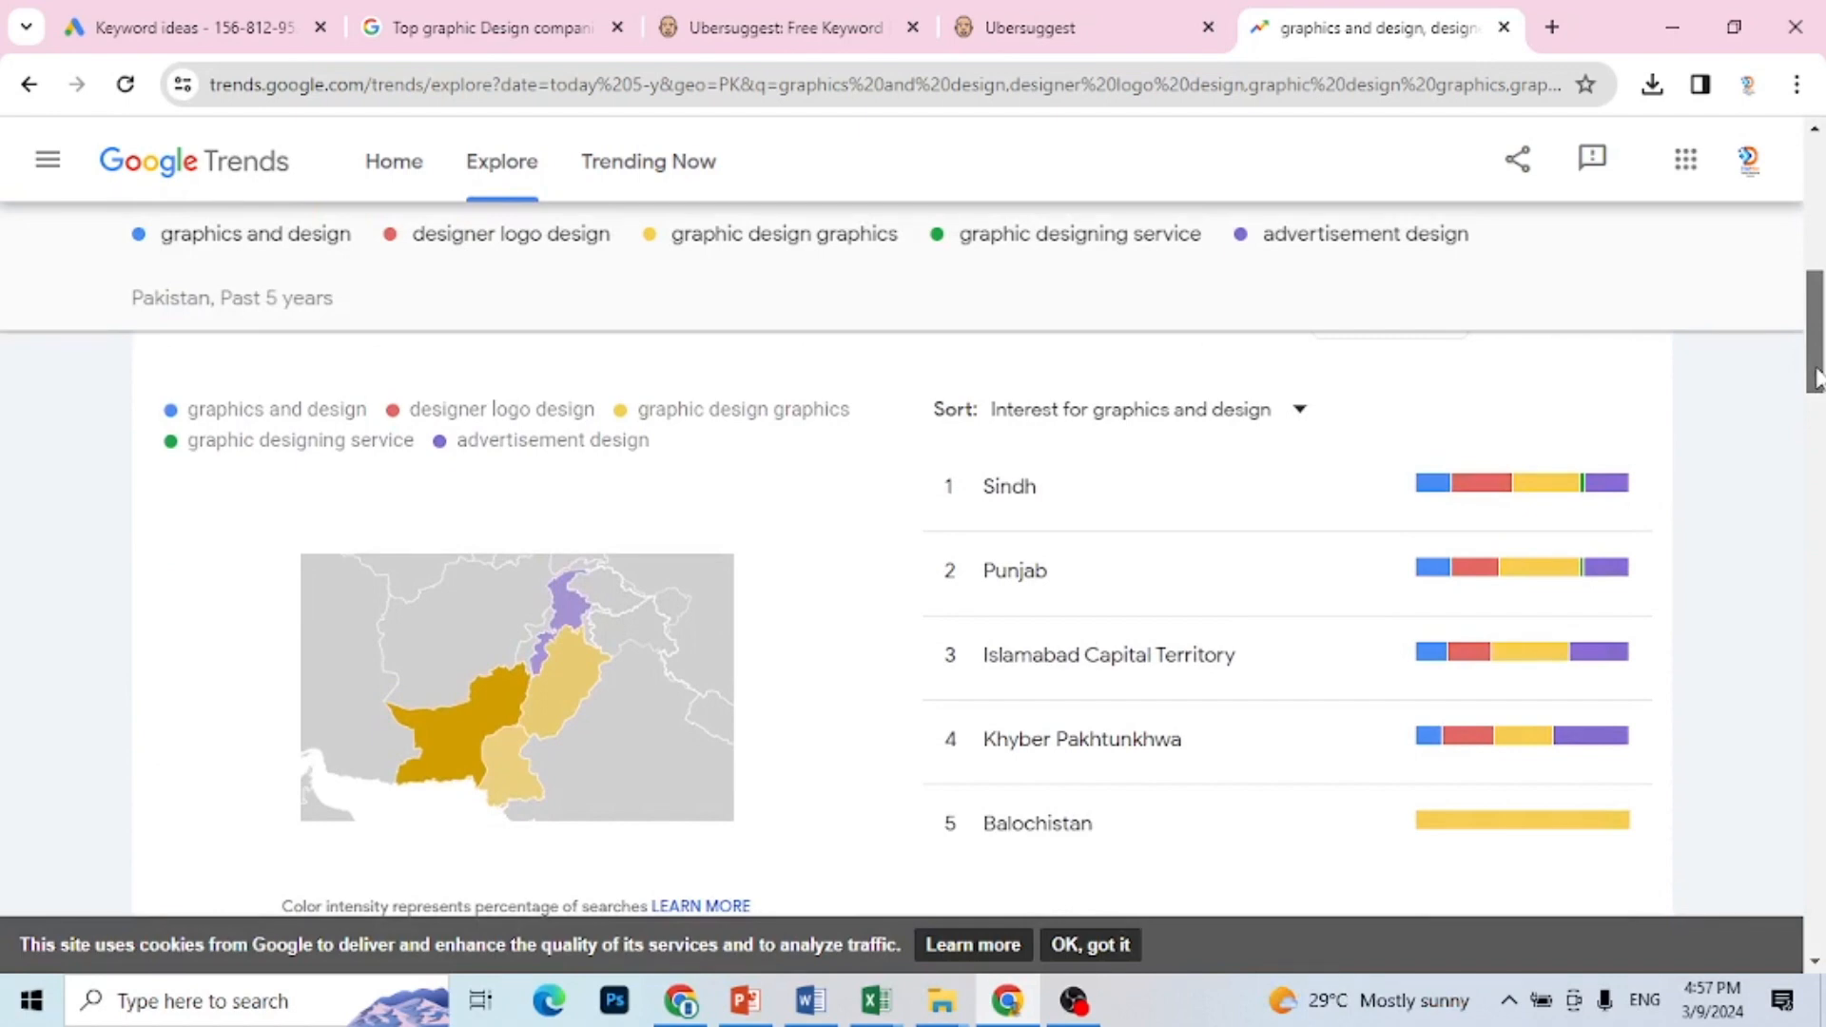
drag(1819, 377, 1819, 380)
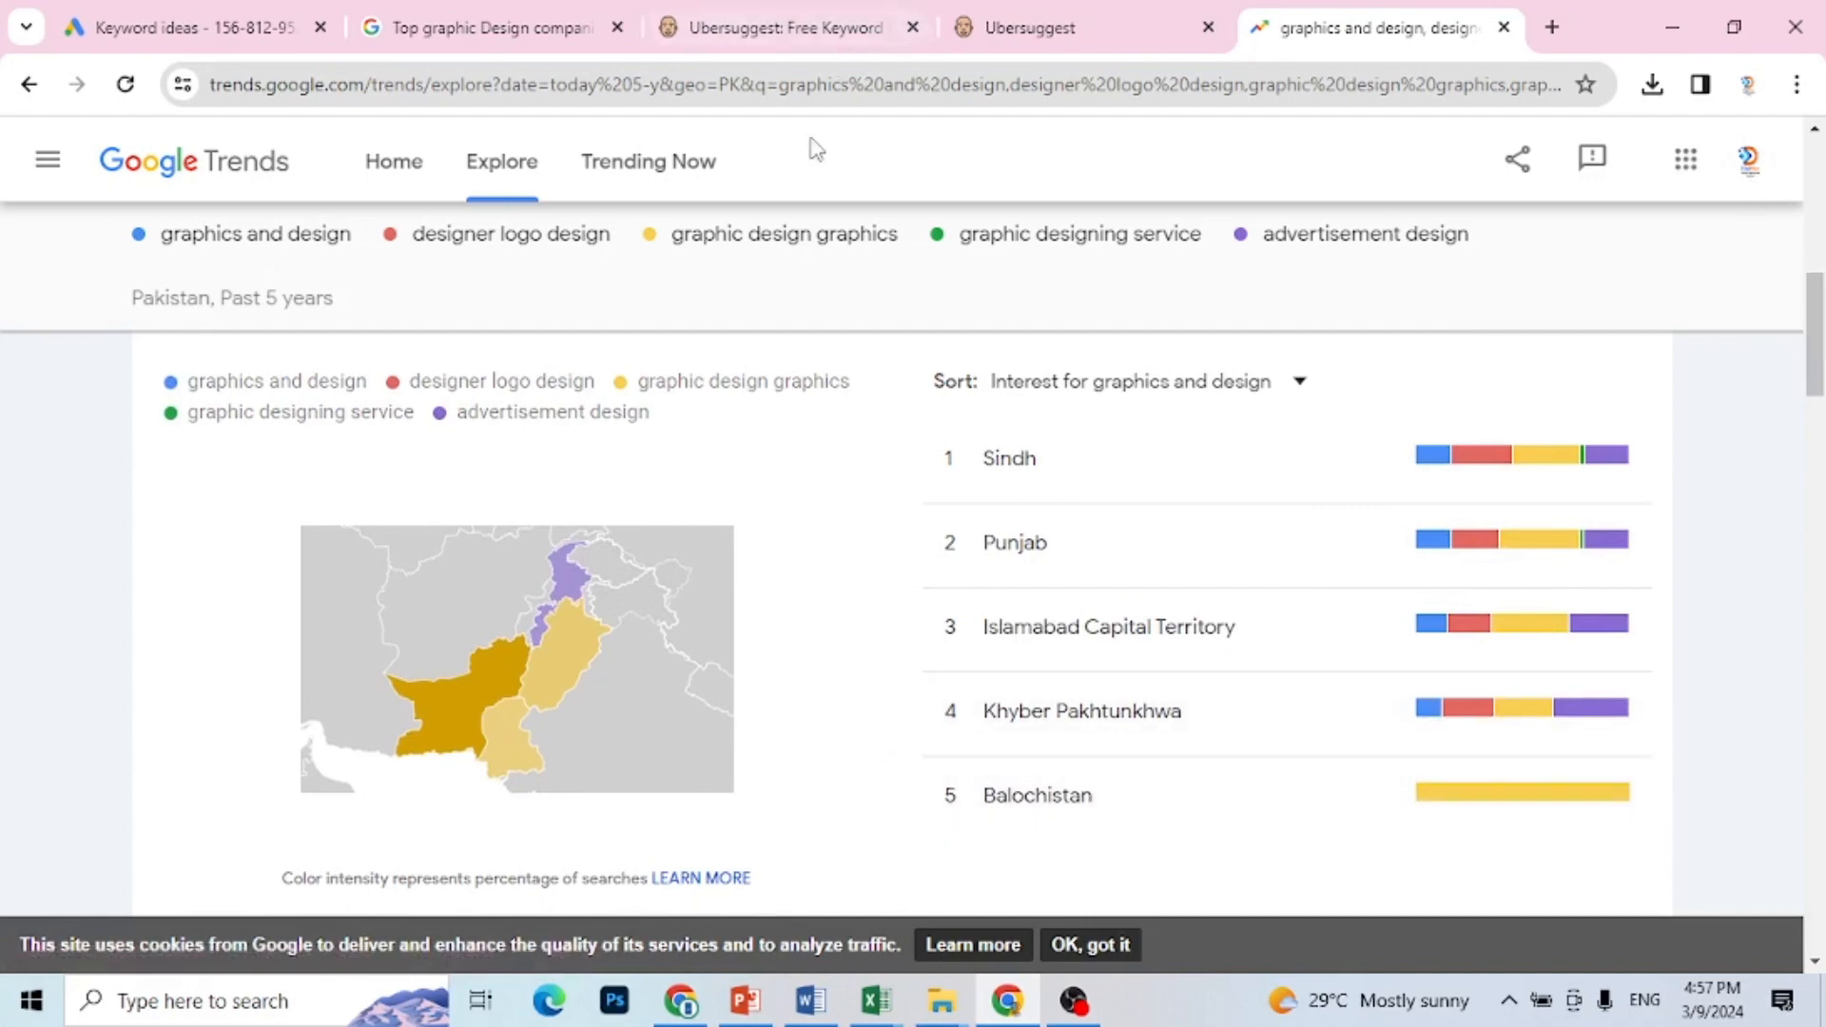
mouse_move(1533, 804)
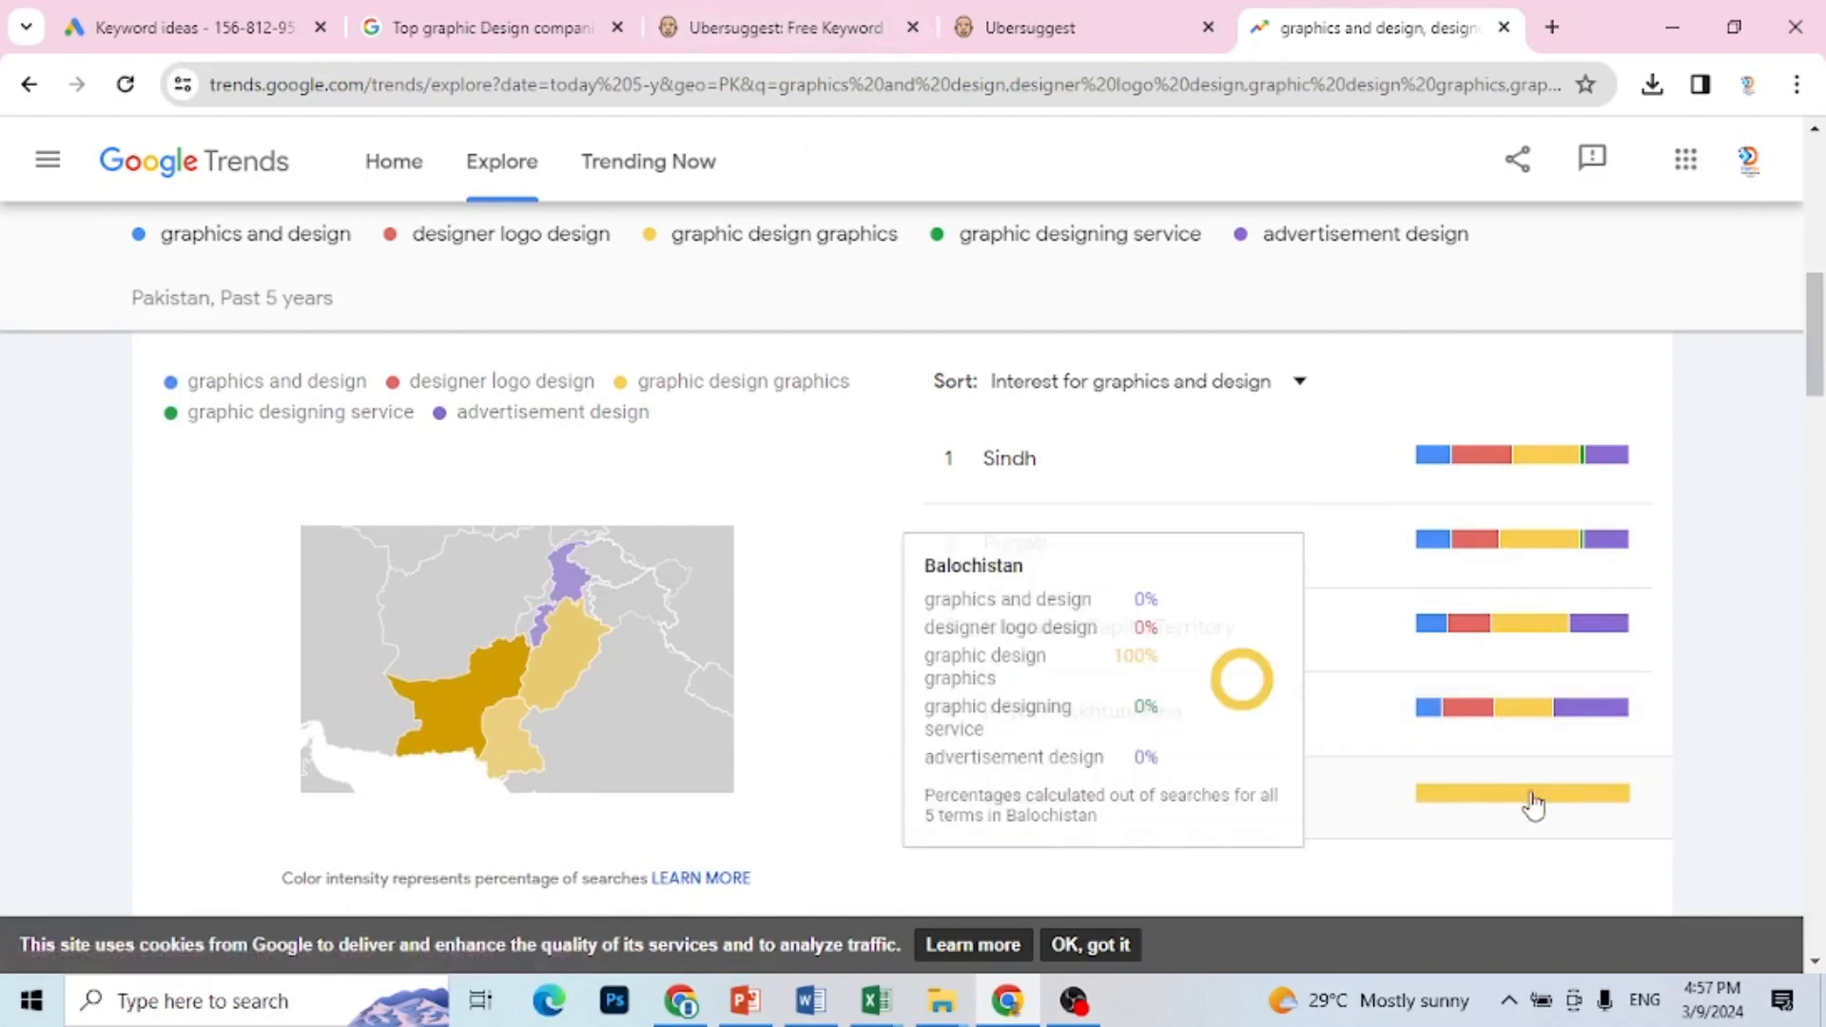
Step: Mark the keyword "graphic design graphics" with "P" in cell E5 of Sheet2 in the Excel workbook Book1, and return to Google Trends in Chrome
mouse_move(1533, 628)
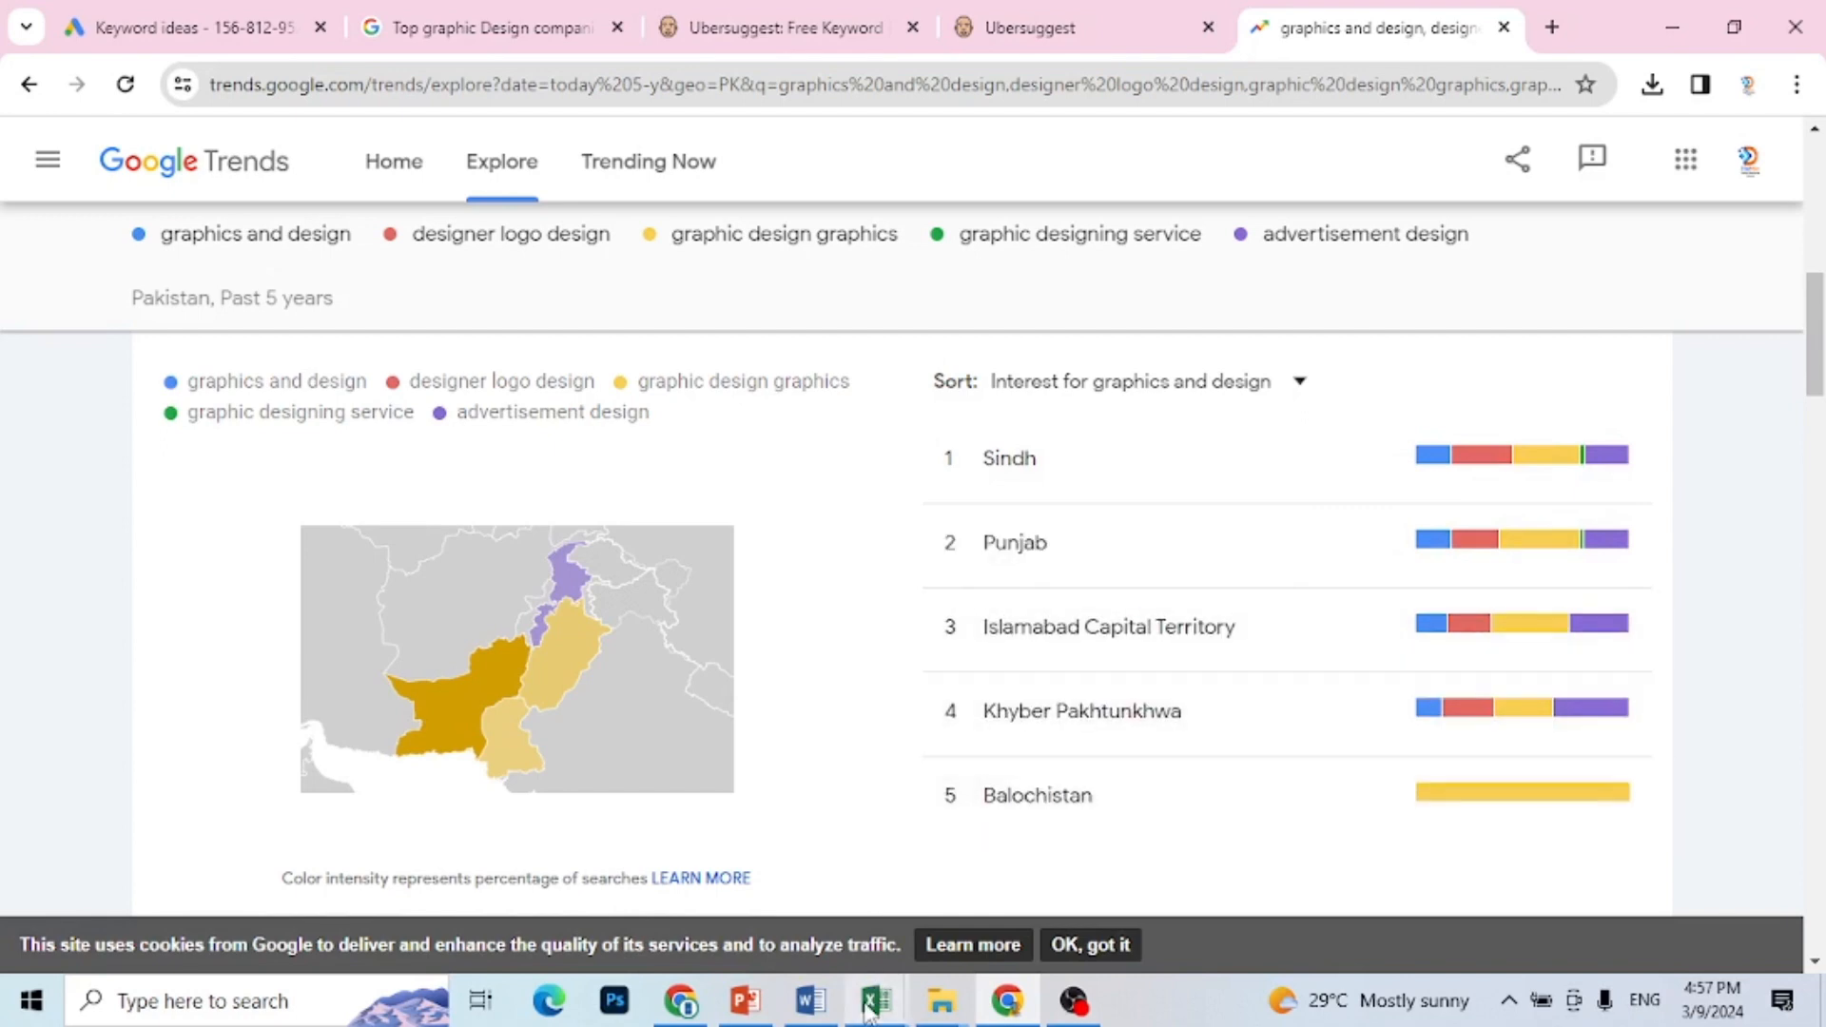
mouse_move(869, 1011)
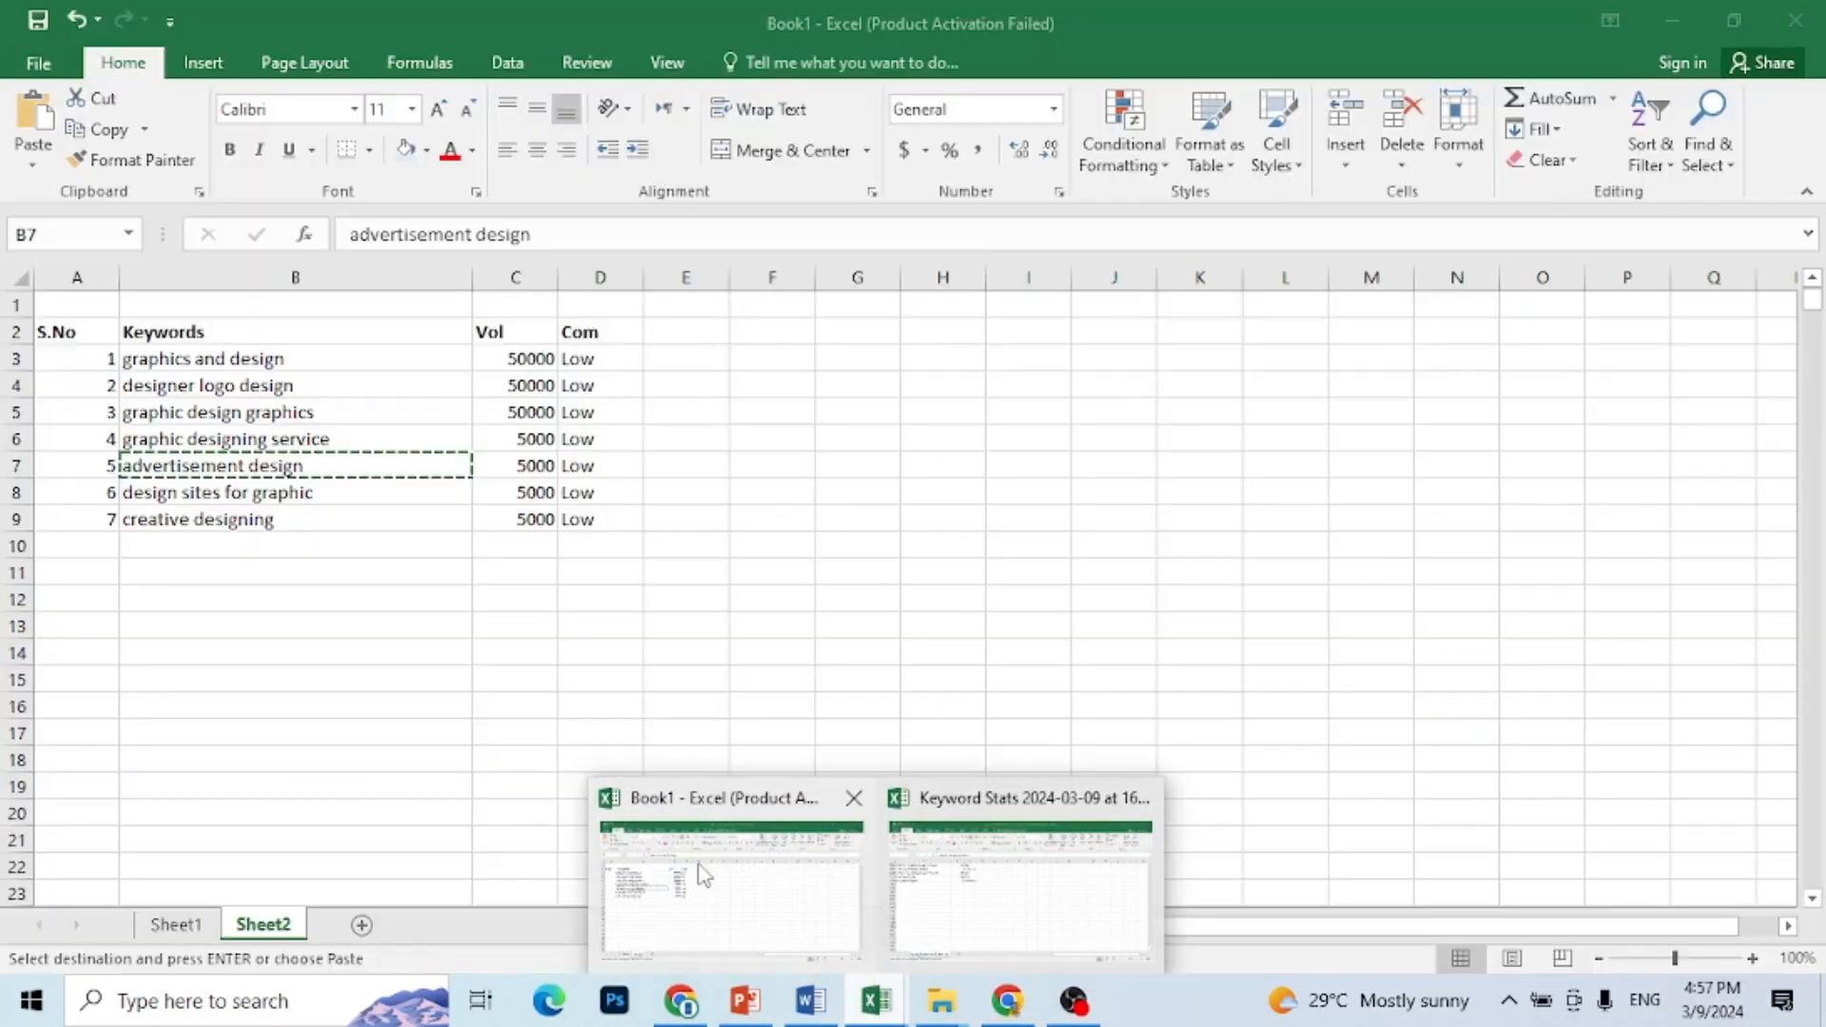
click(700, 871)
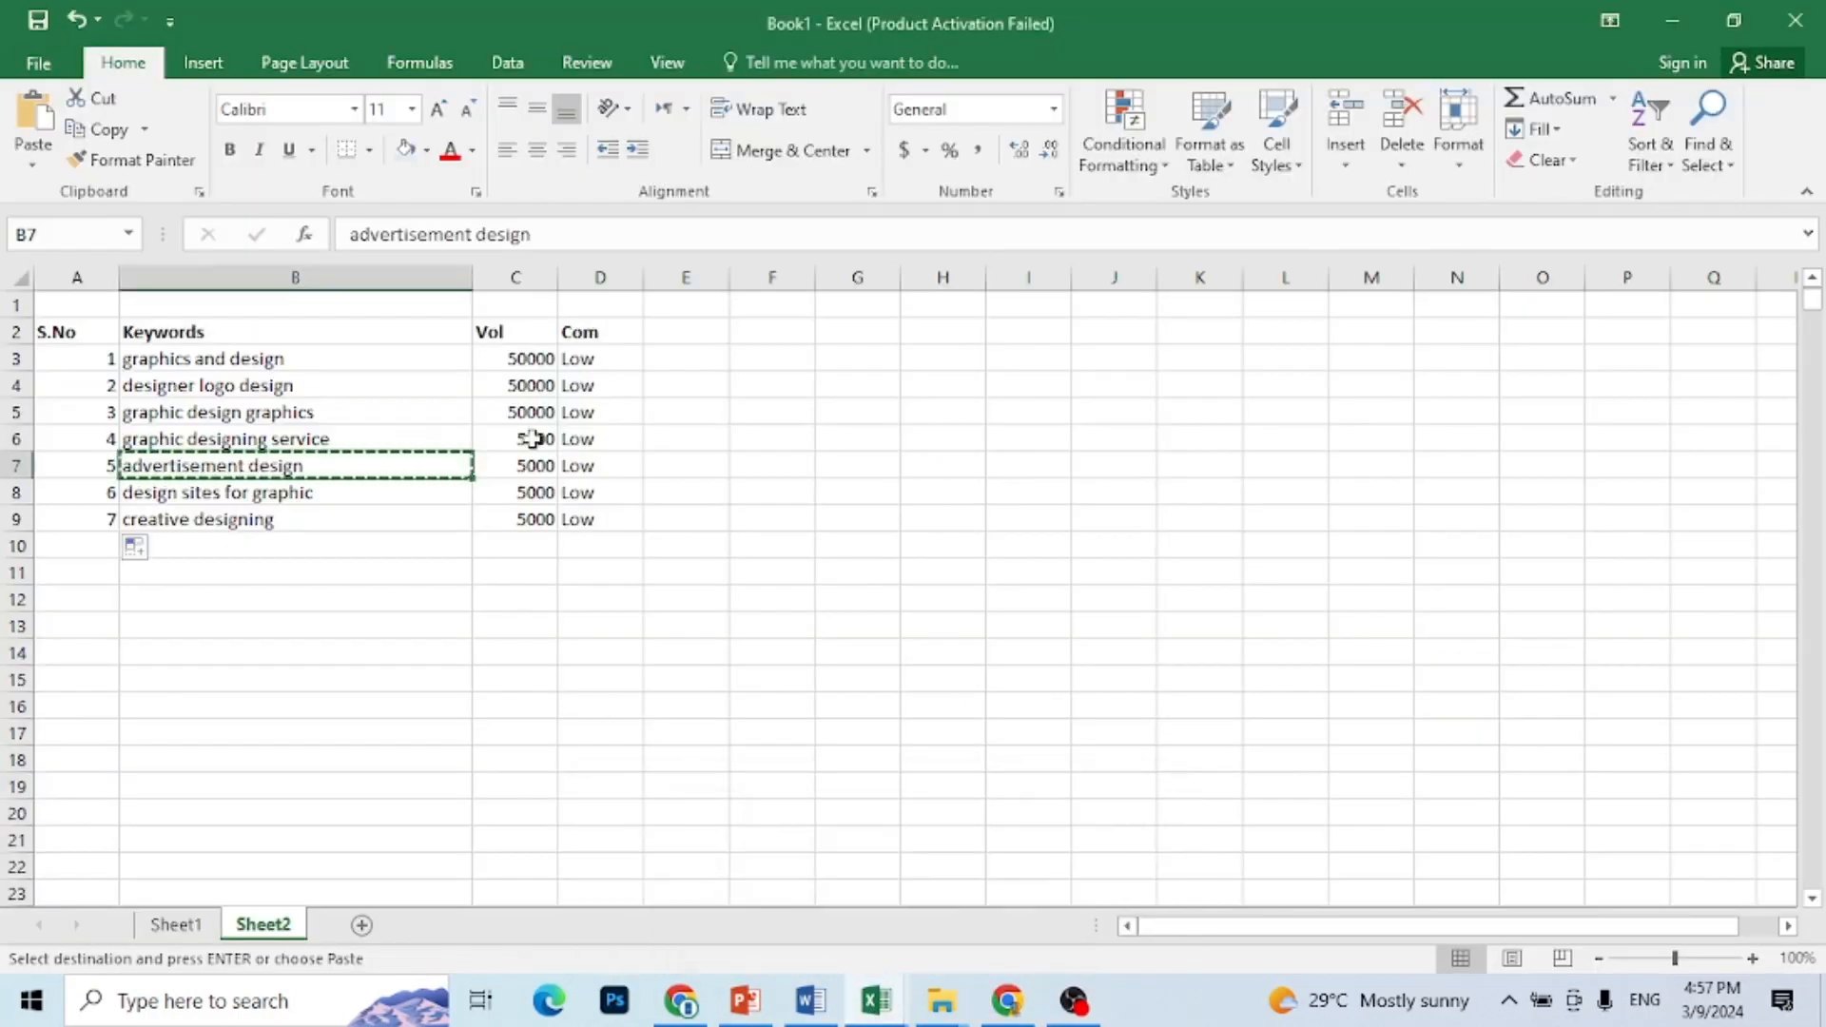
click(285, 419)
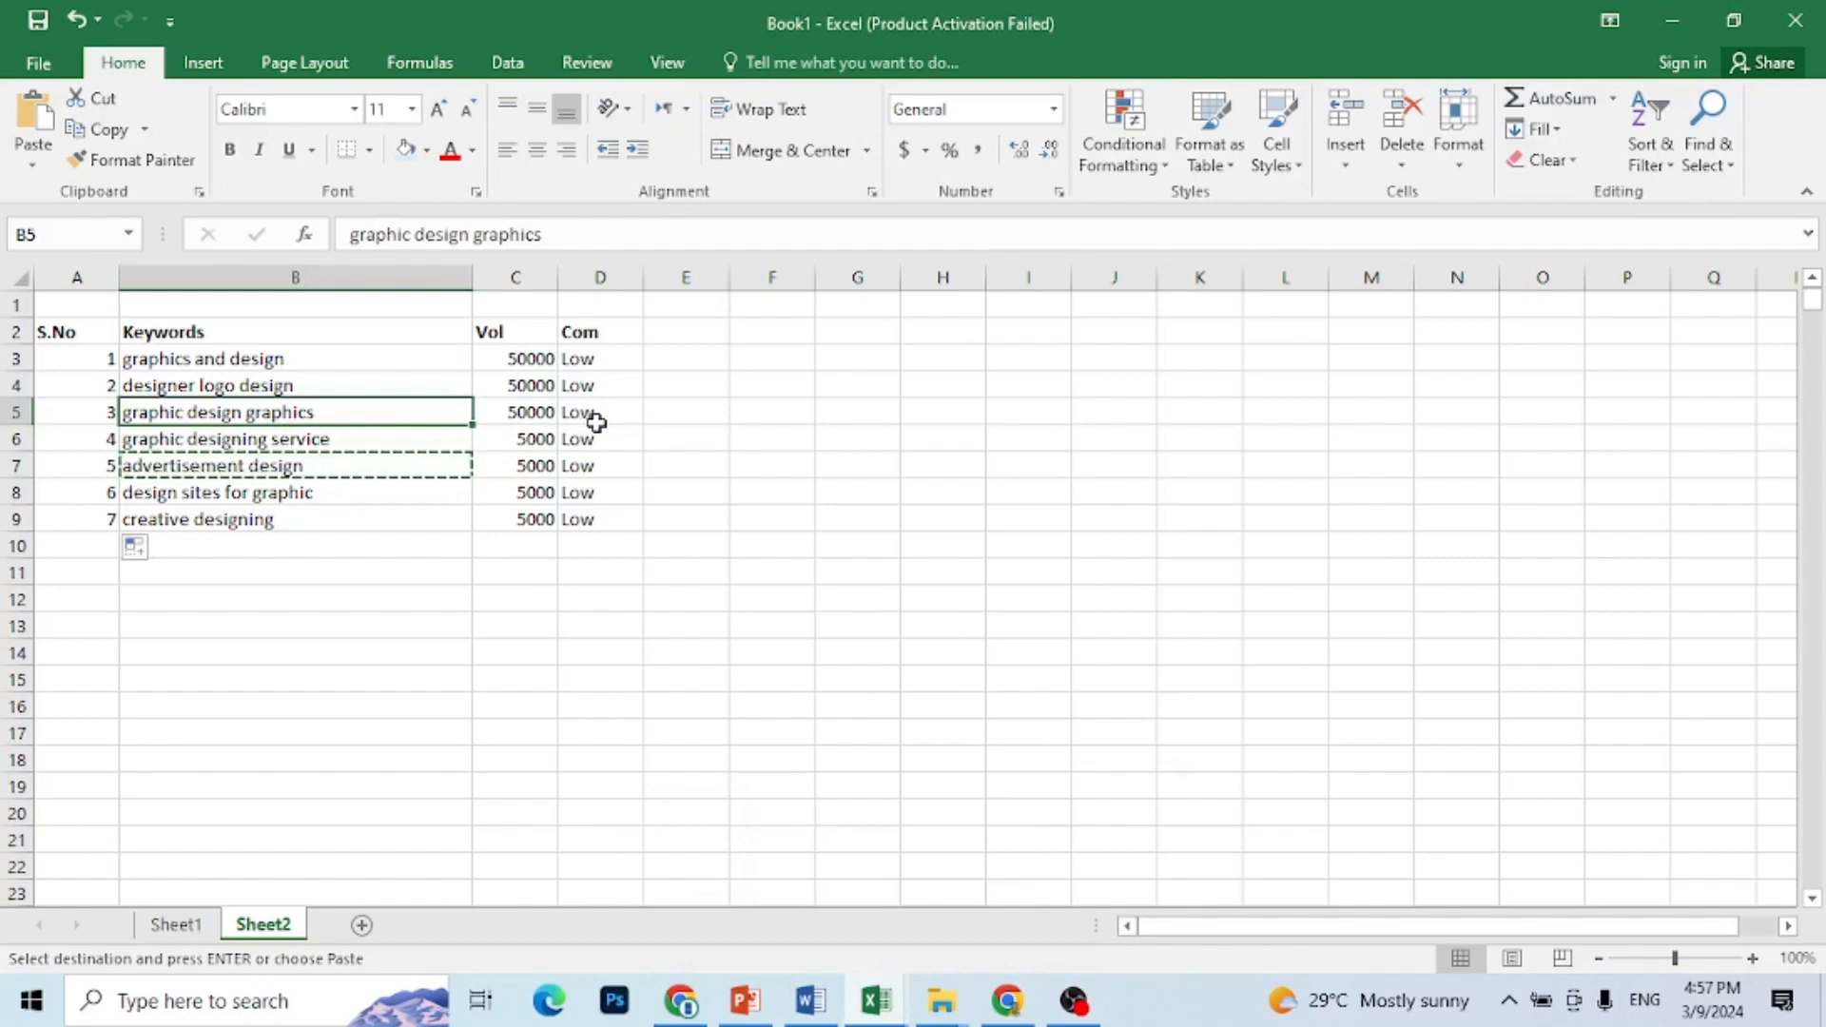
click(670, 417)
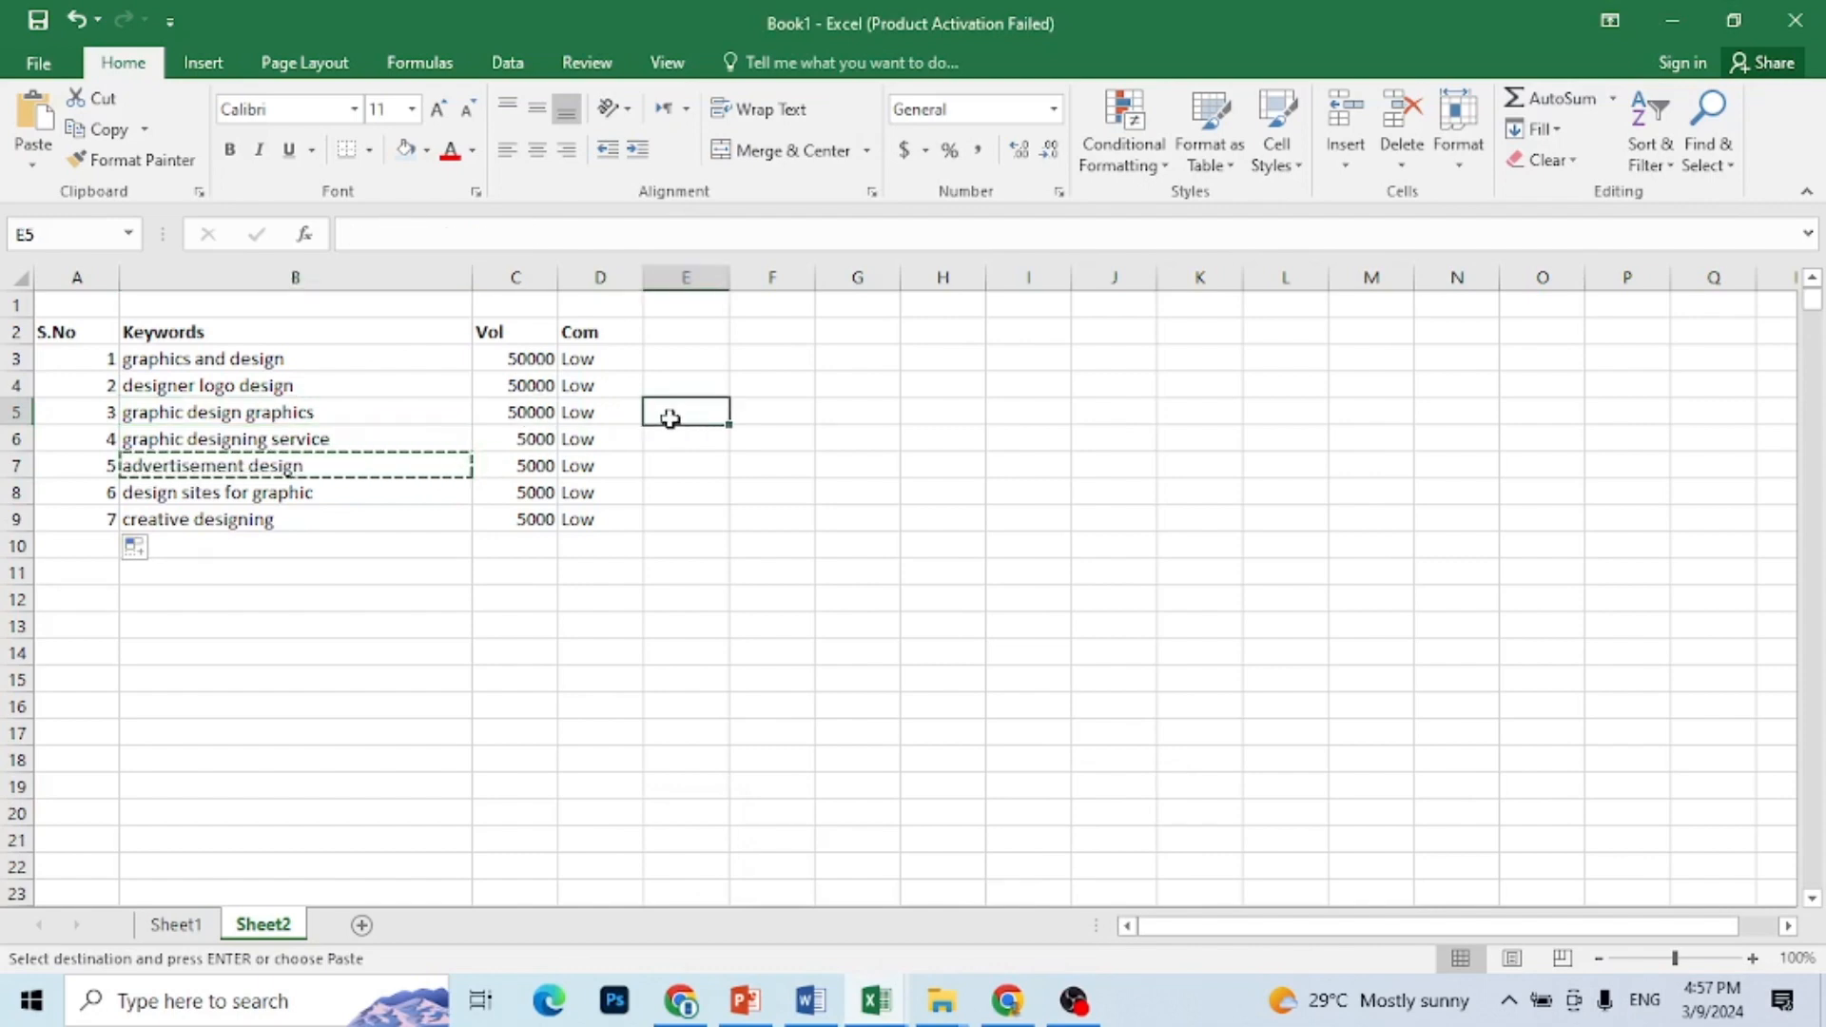
text(P)
key(Tab)
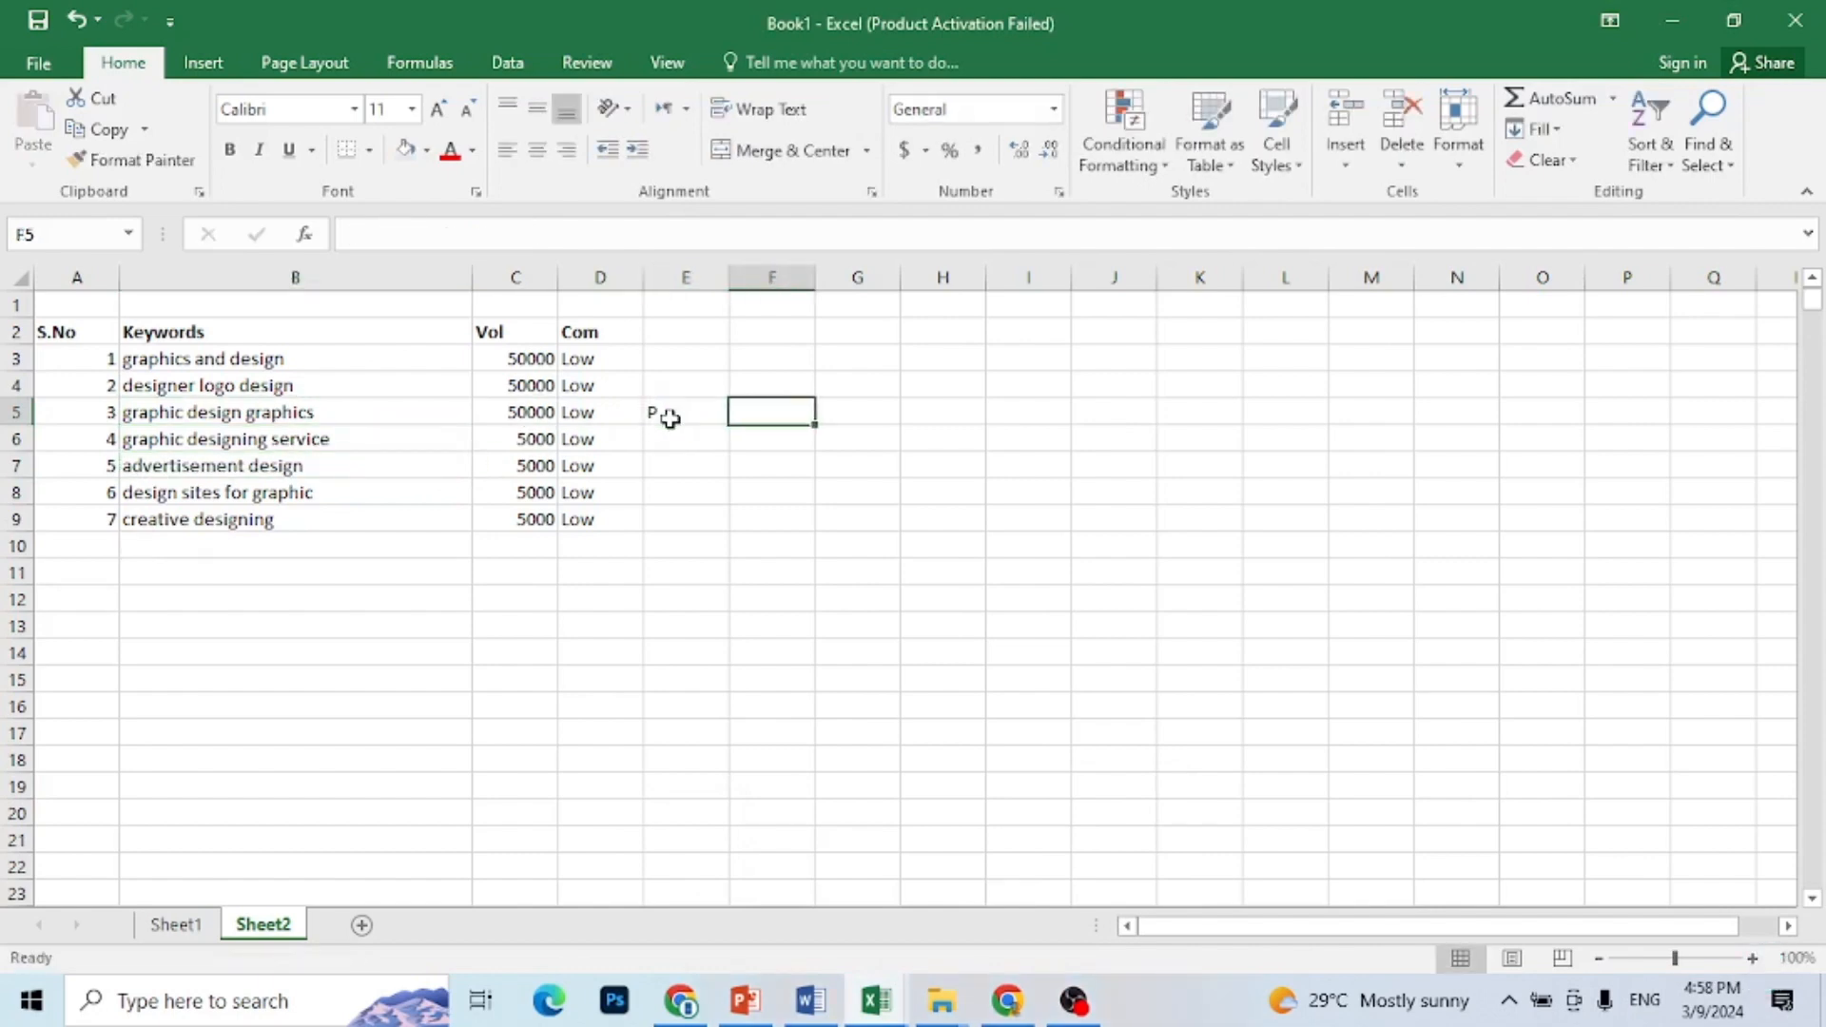
click(657, 418)
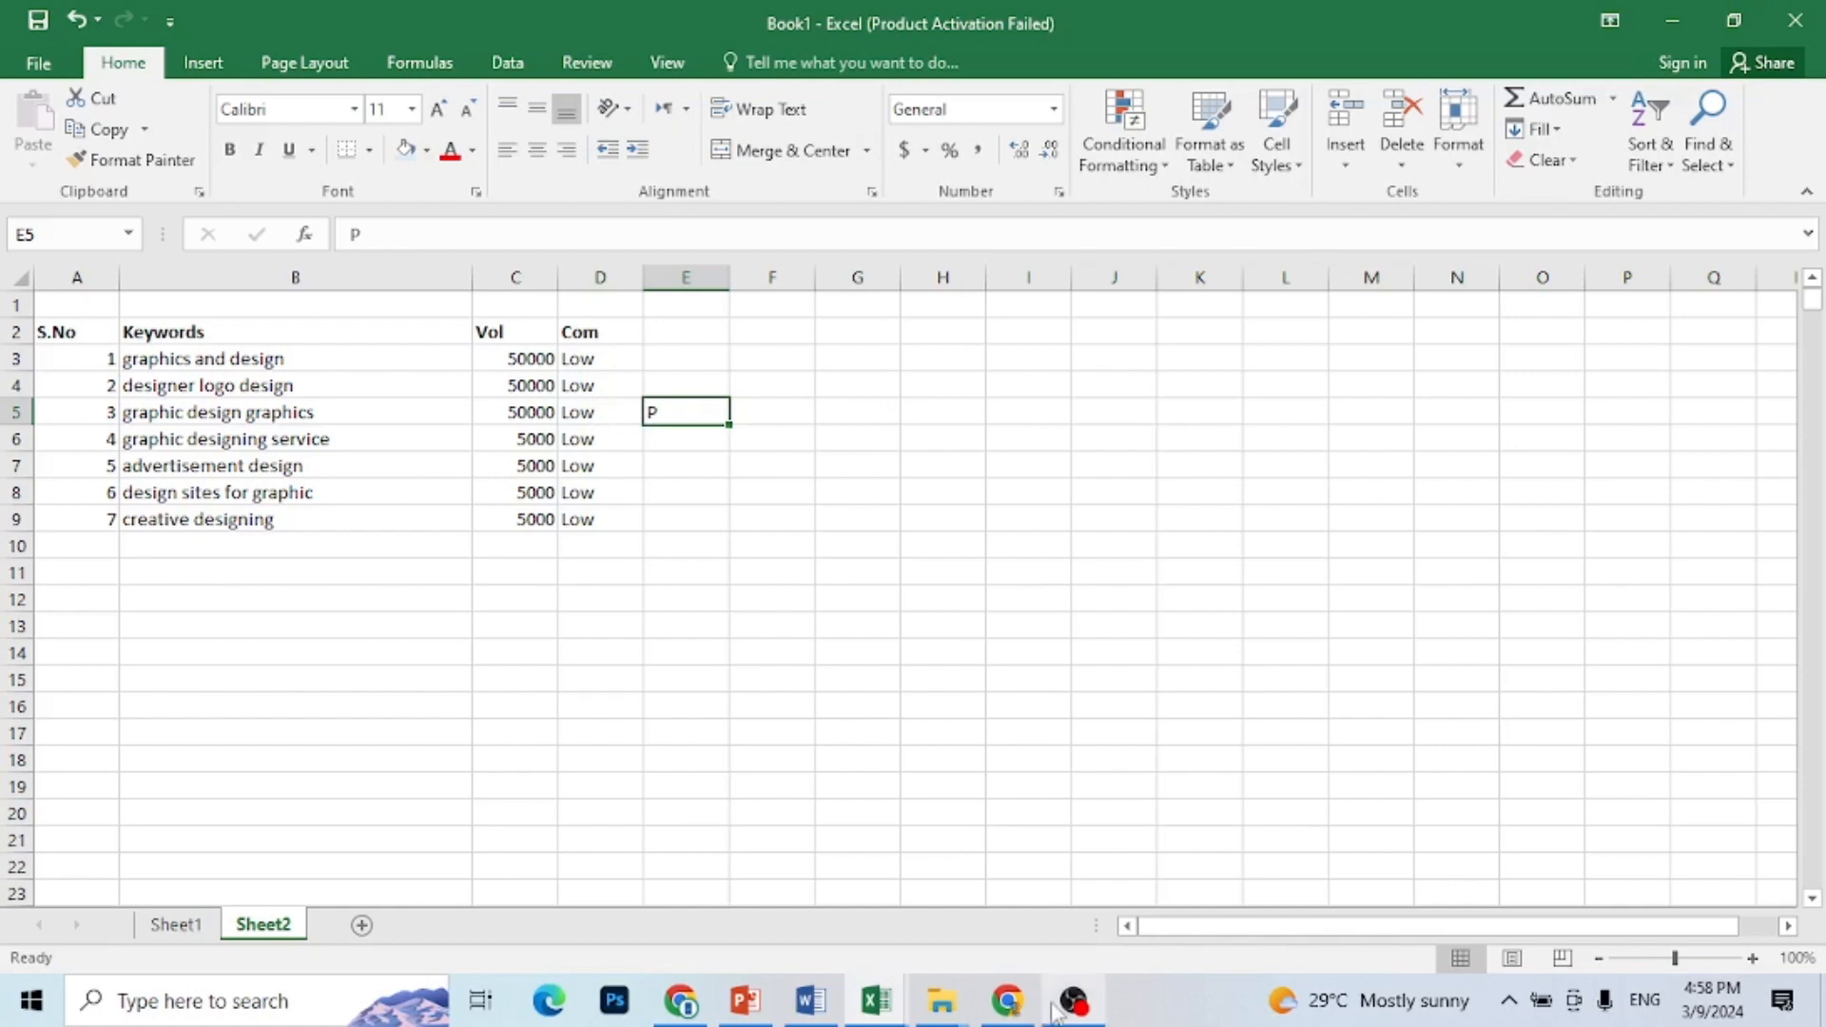
click(1010, 1014)
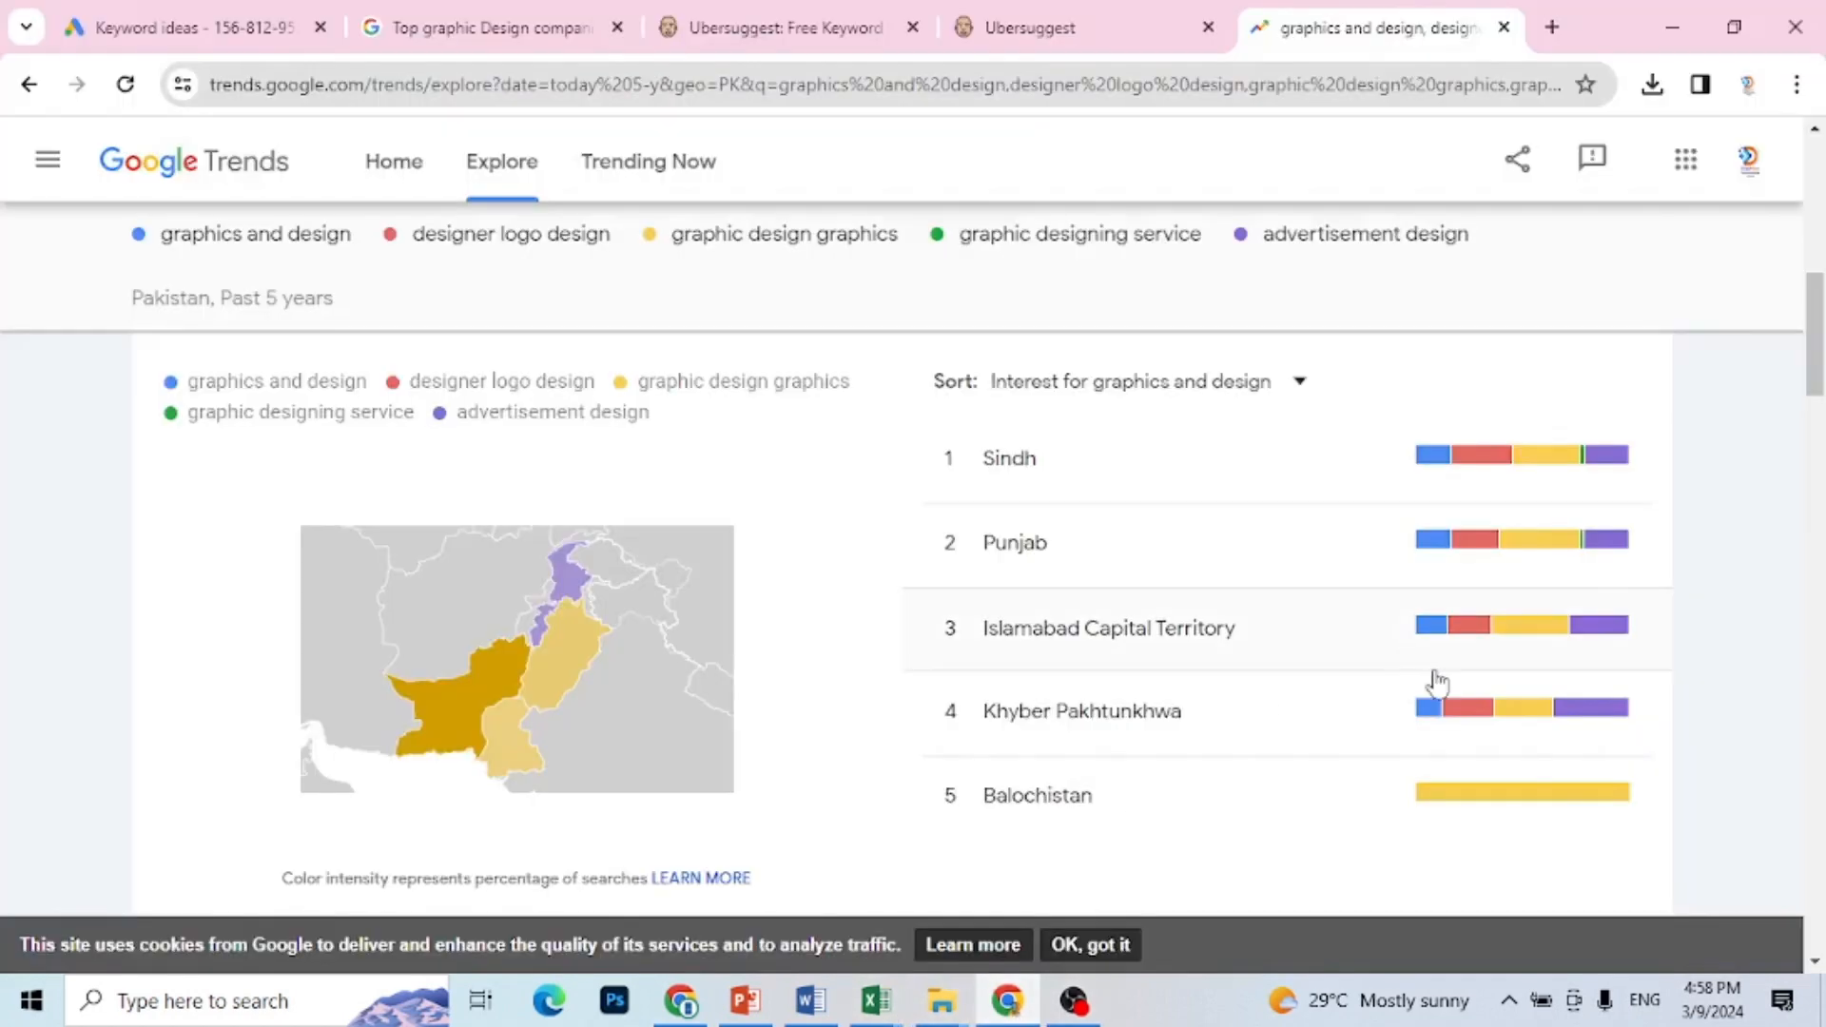